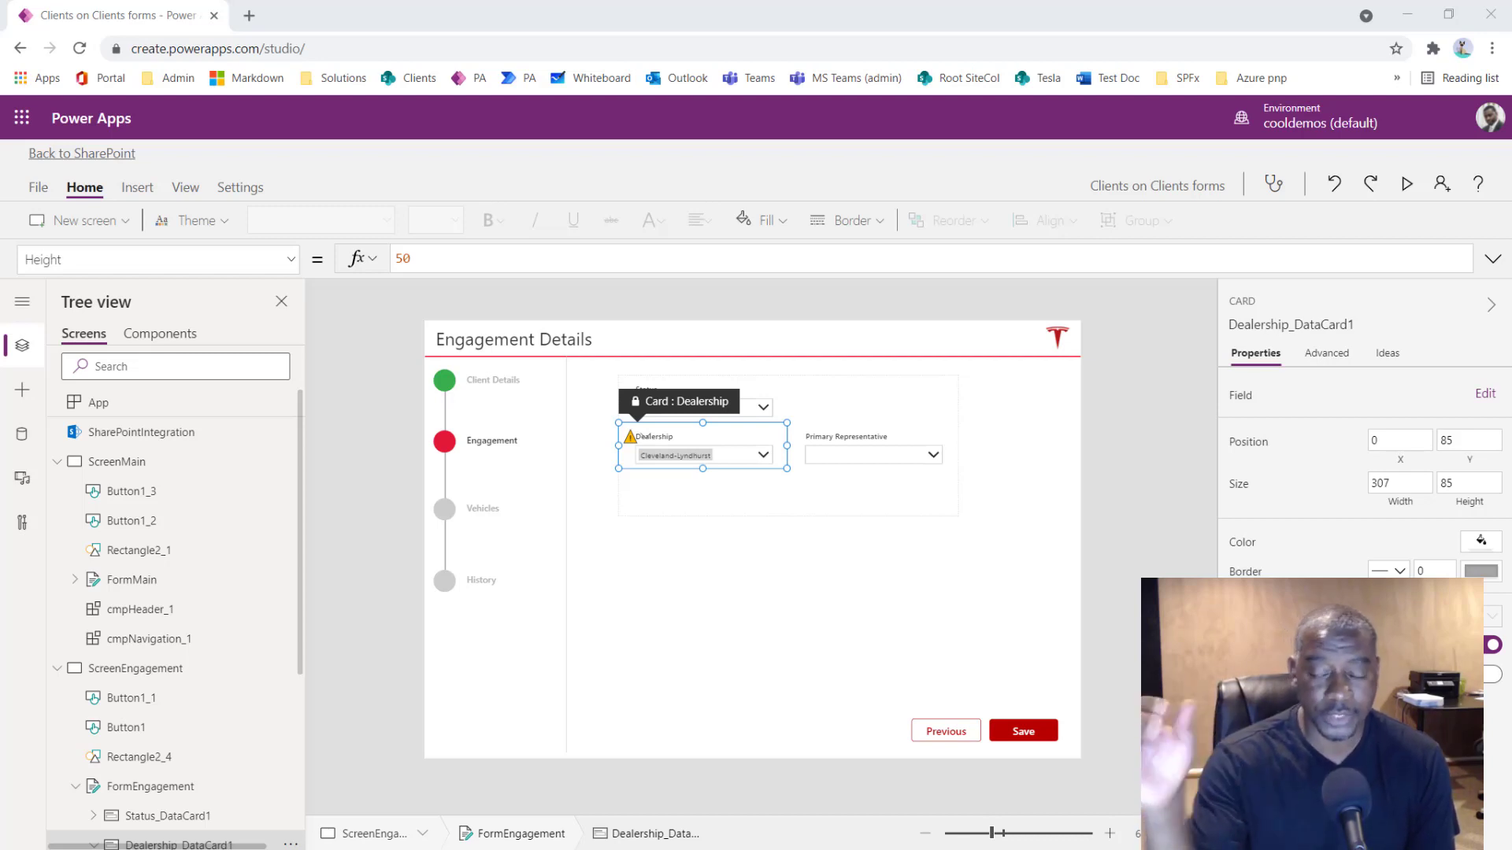
Step: Set the Status field on the Engagement Details form to Active
left_click(991, 640)
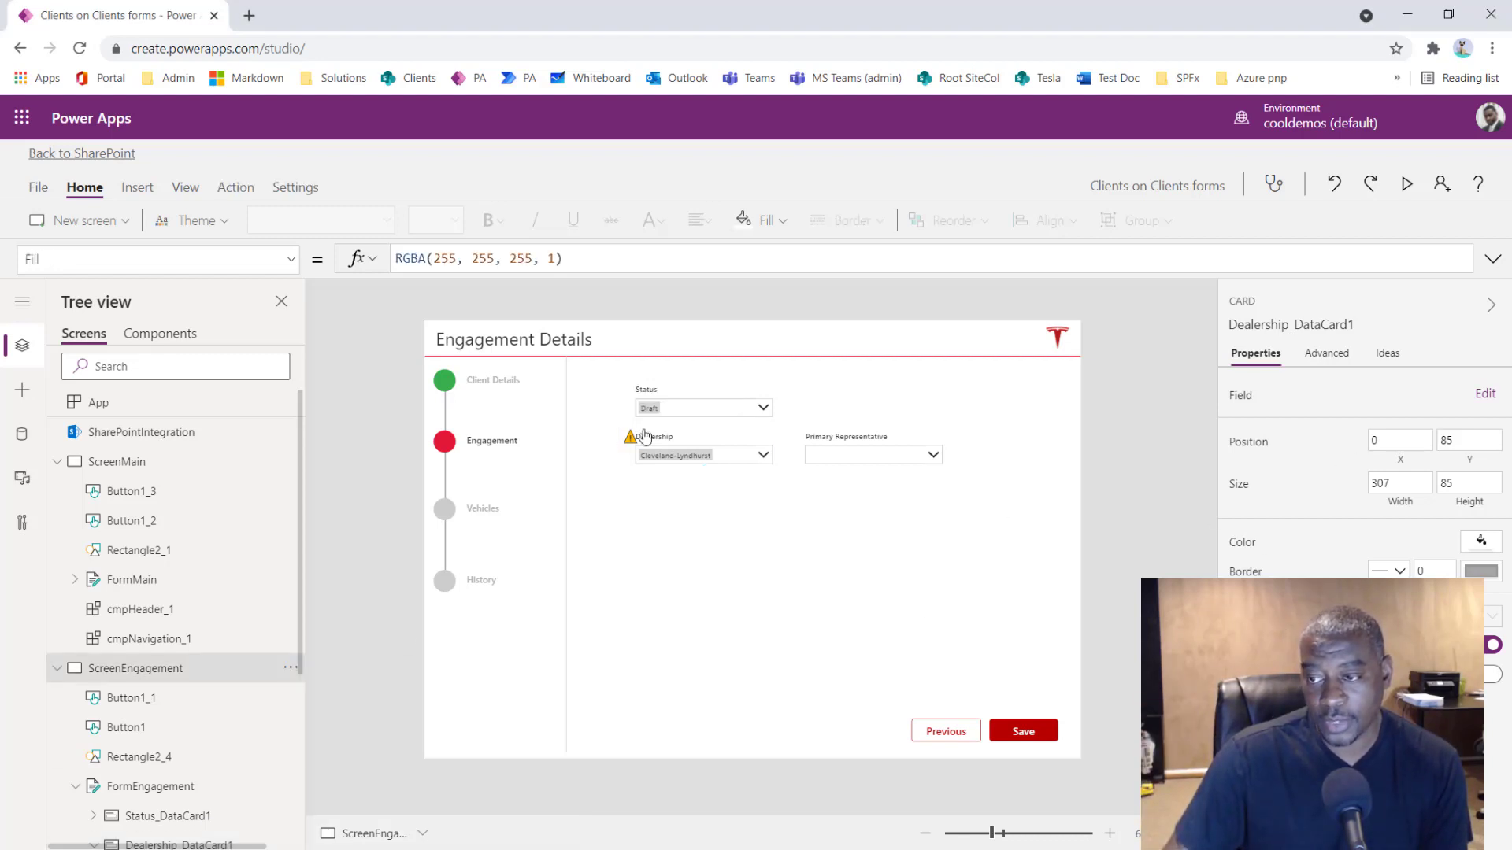
left_click(724, 411)
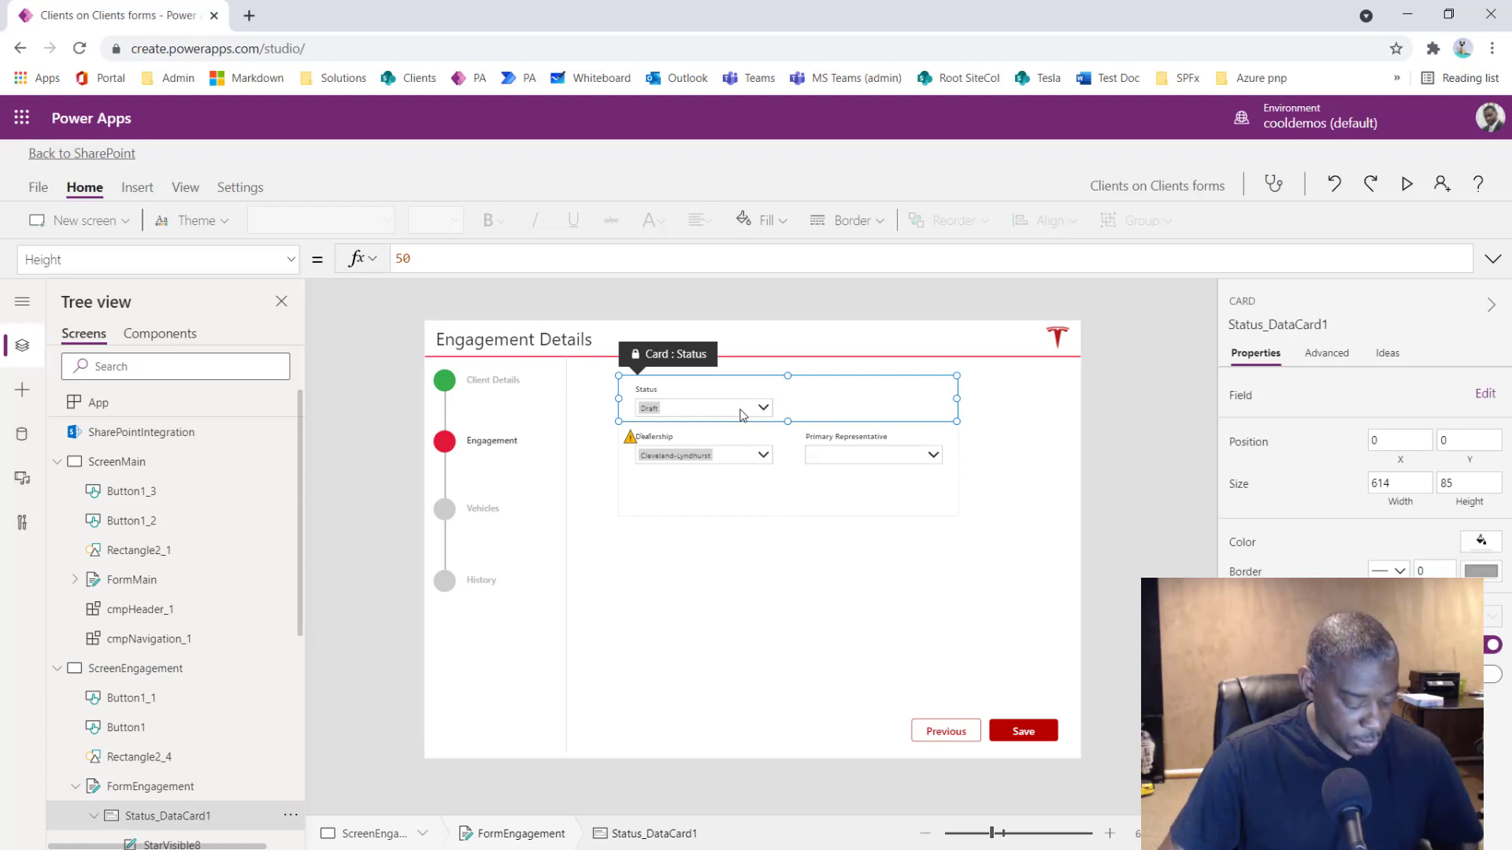
left_click(741, 413, "alt")
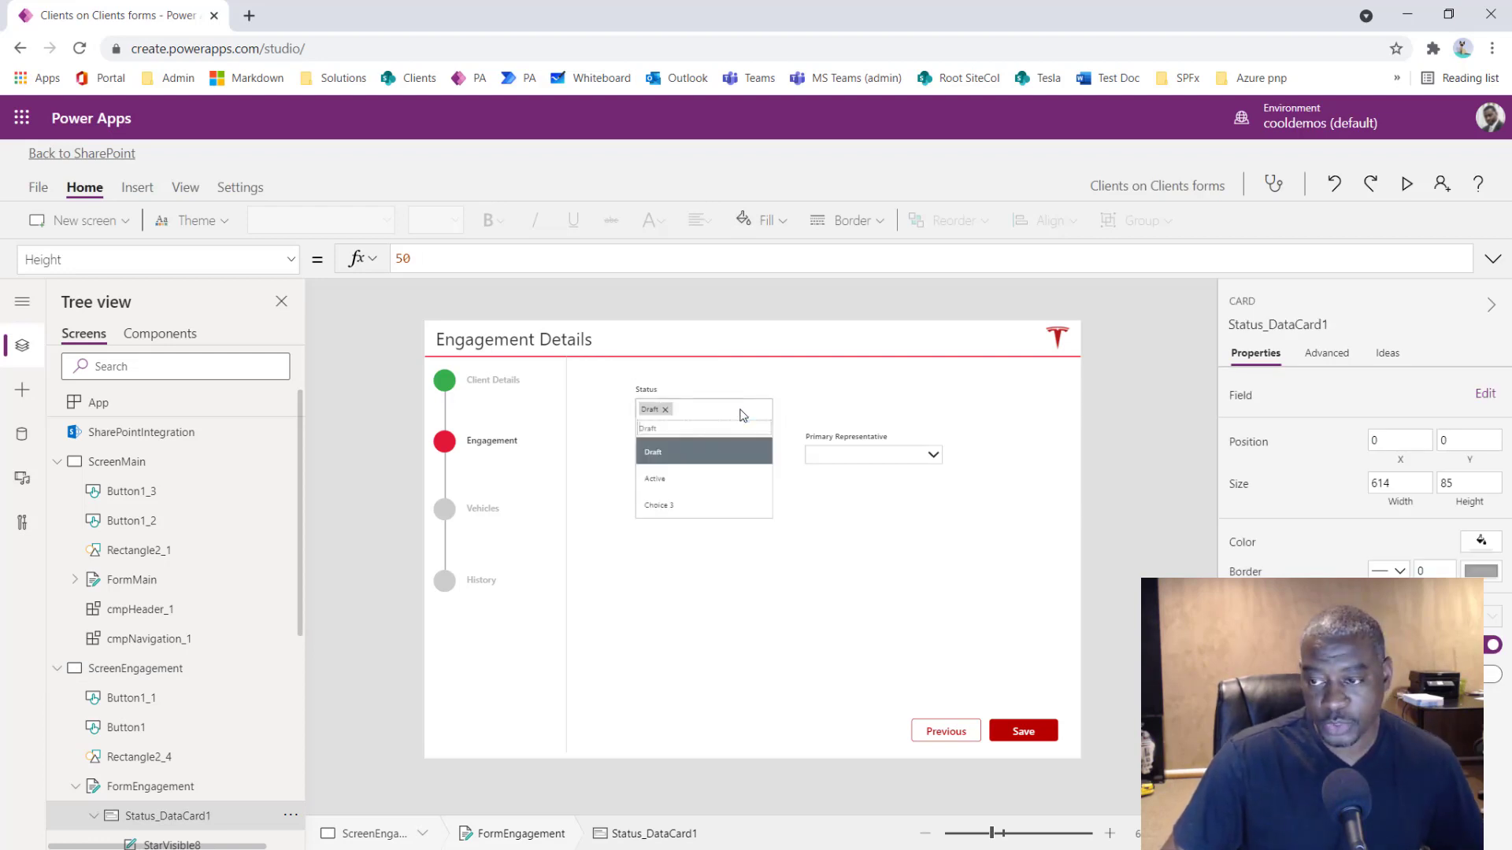
left_click(682, 474, "alt")
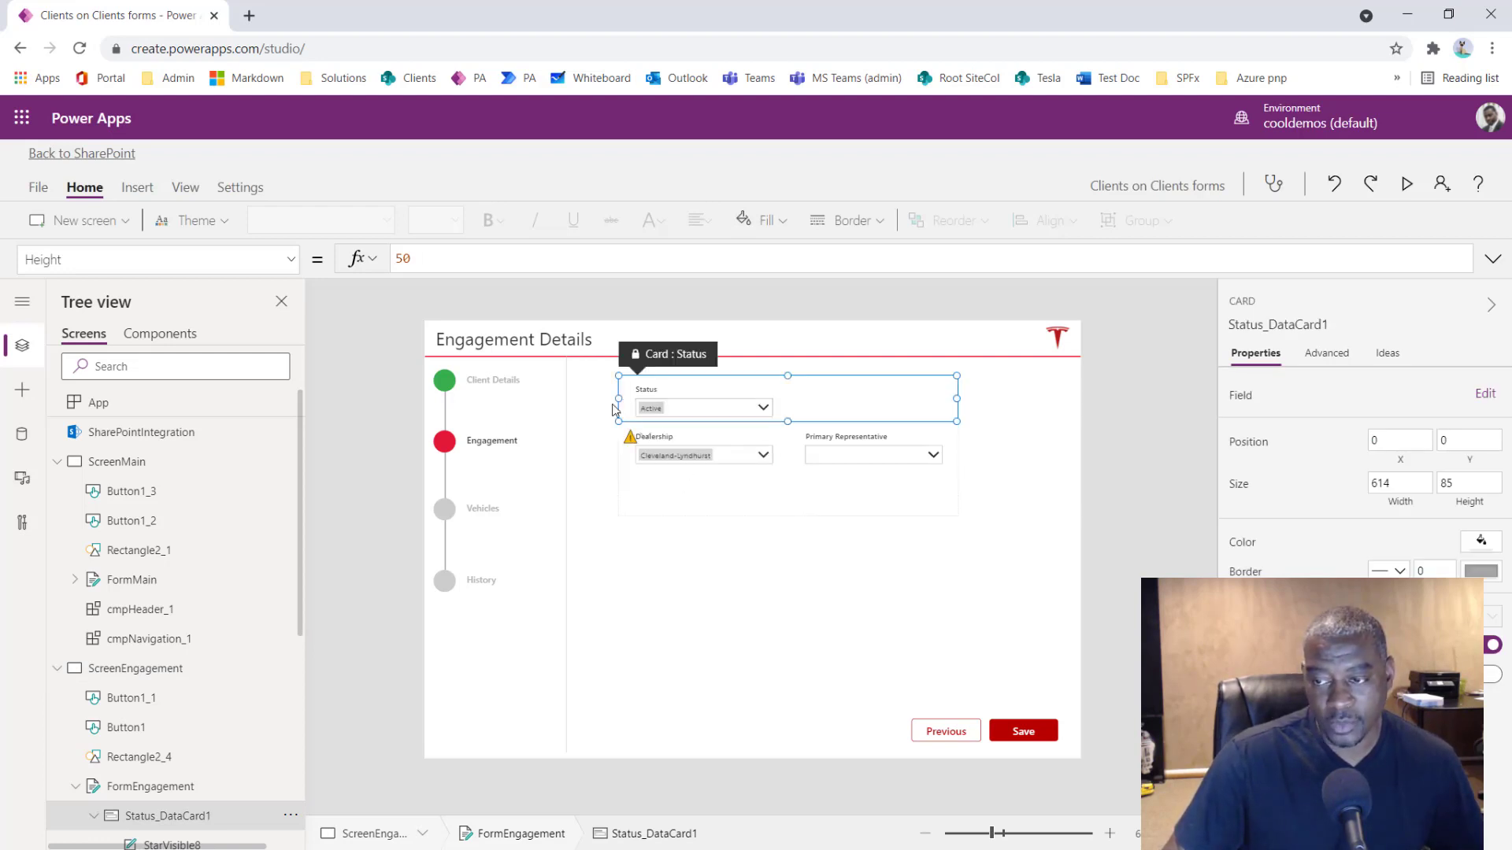
Step: Set the Dealership field to Columbus OH and check the available primary representatives
left_click(690, 457, "alt")
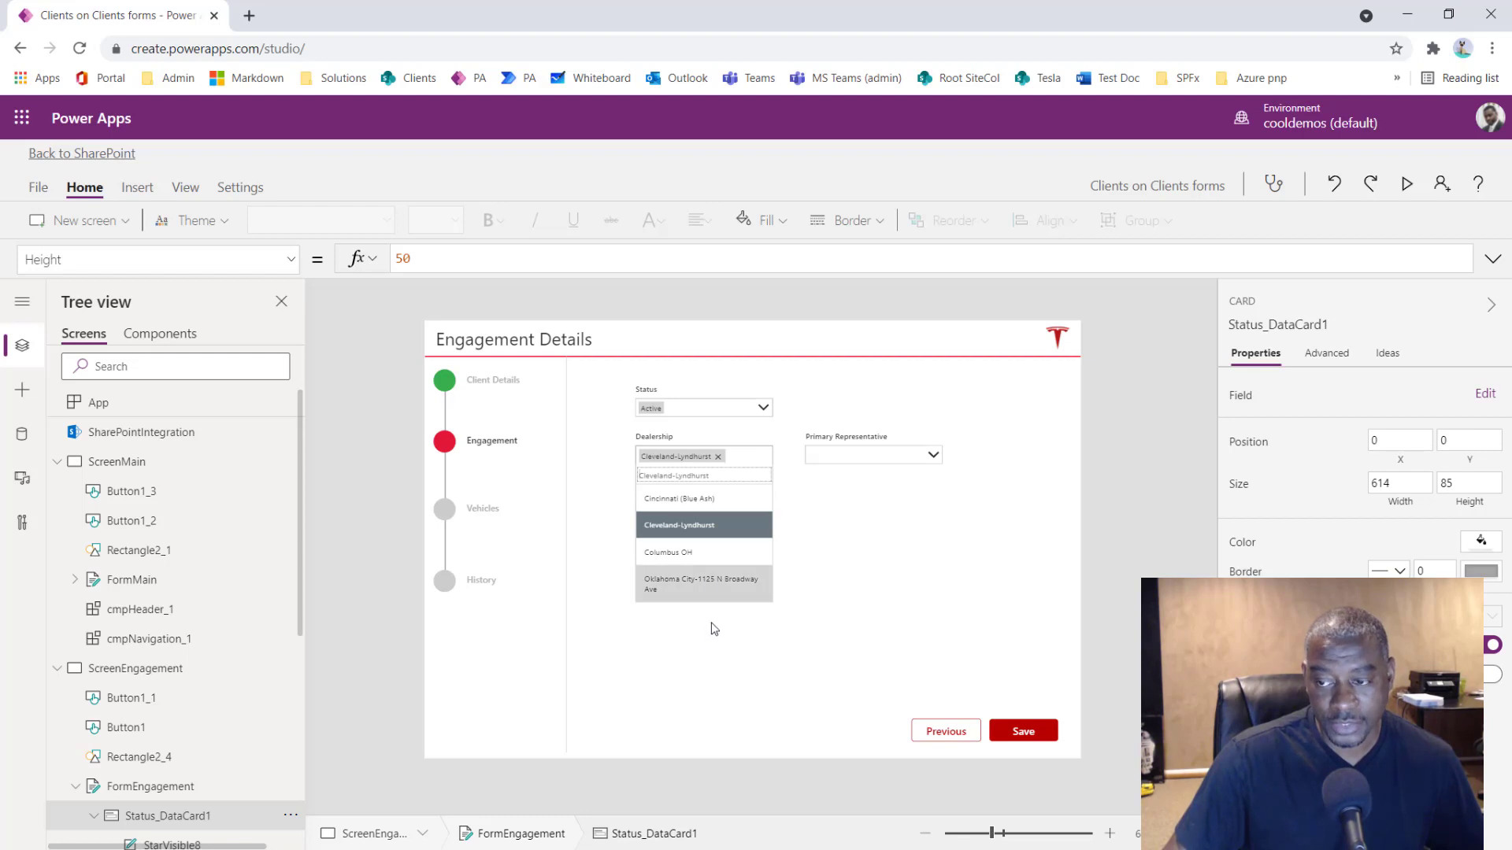
left_click(687, 553, "alt")
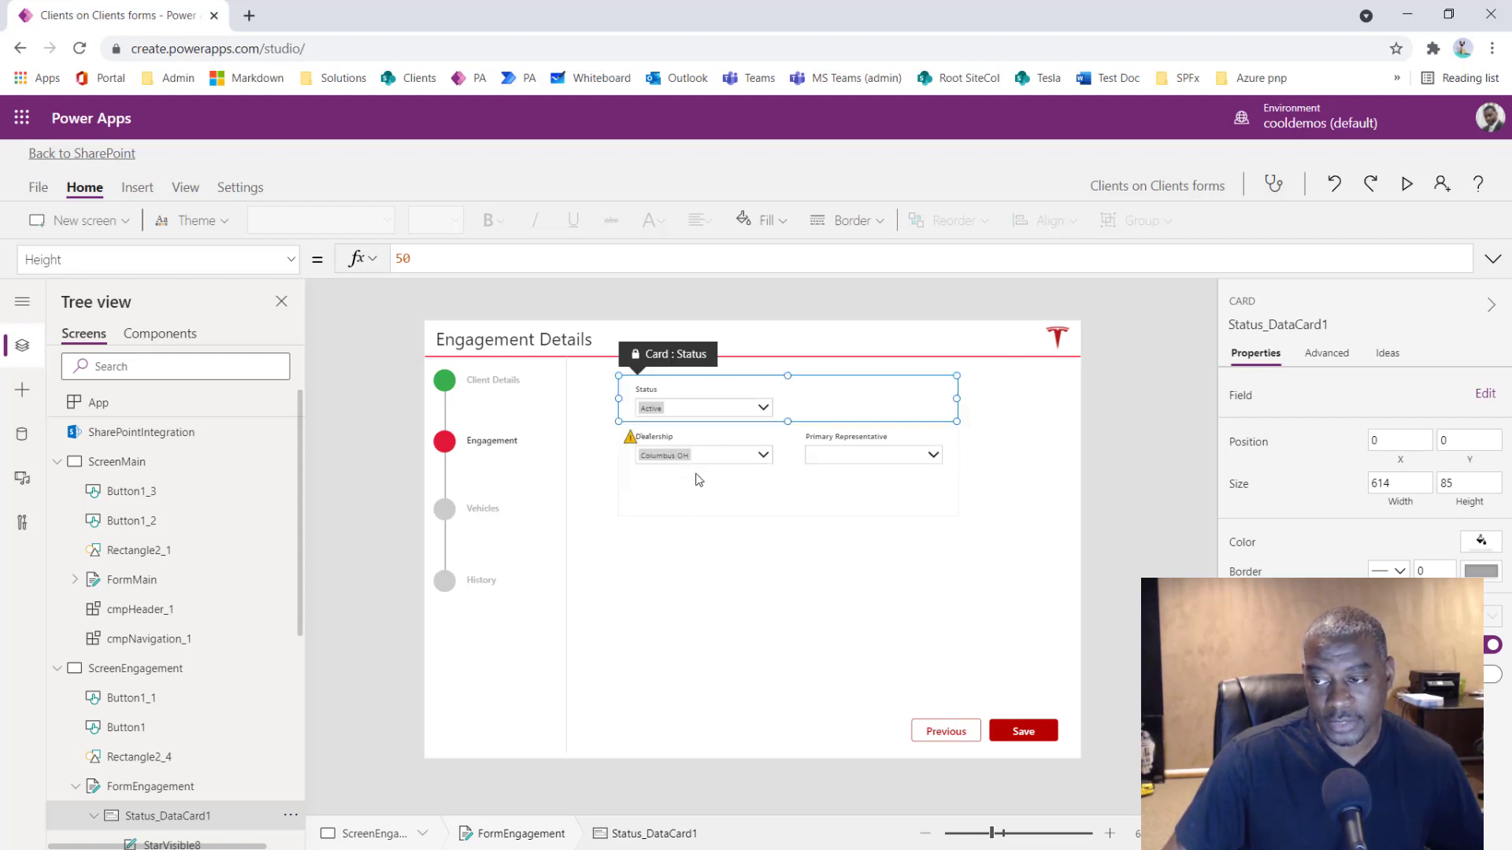
left_click(860, 455, "alt")
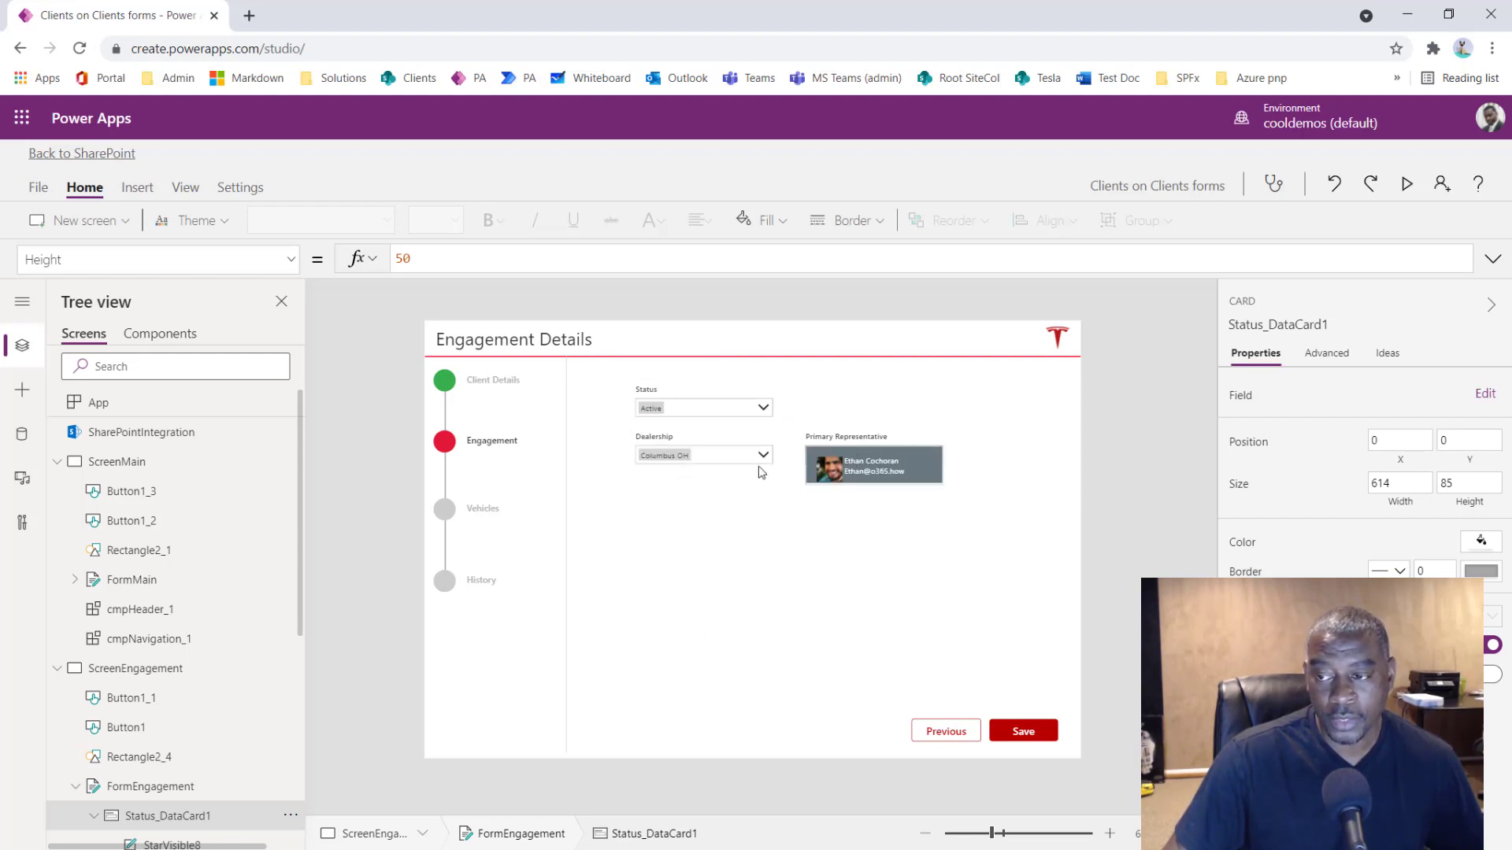
Step: Set the Dealership field to Cincinnati (Blue Ash) and check which primary representatives it offers
left_click(721, 455, "alt")
left_click(713, 523, "alt")
left_click(872, 456, "alt")
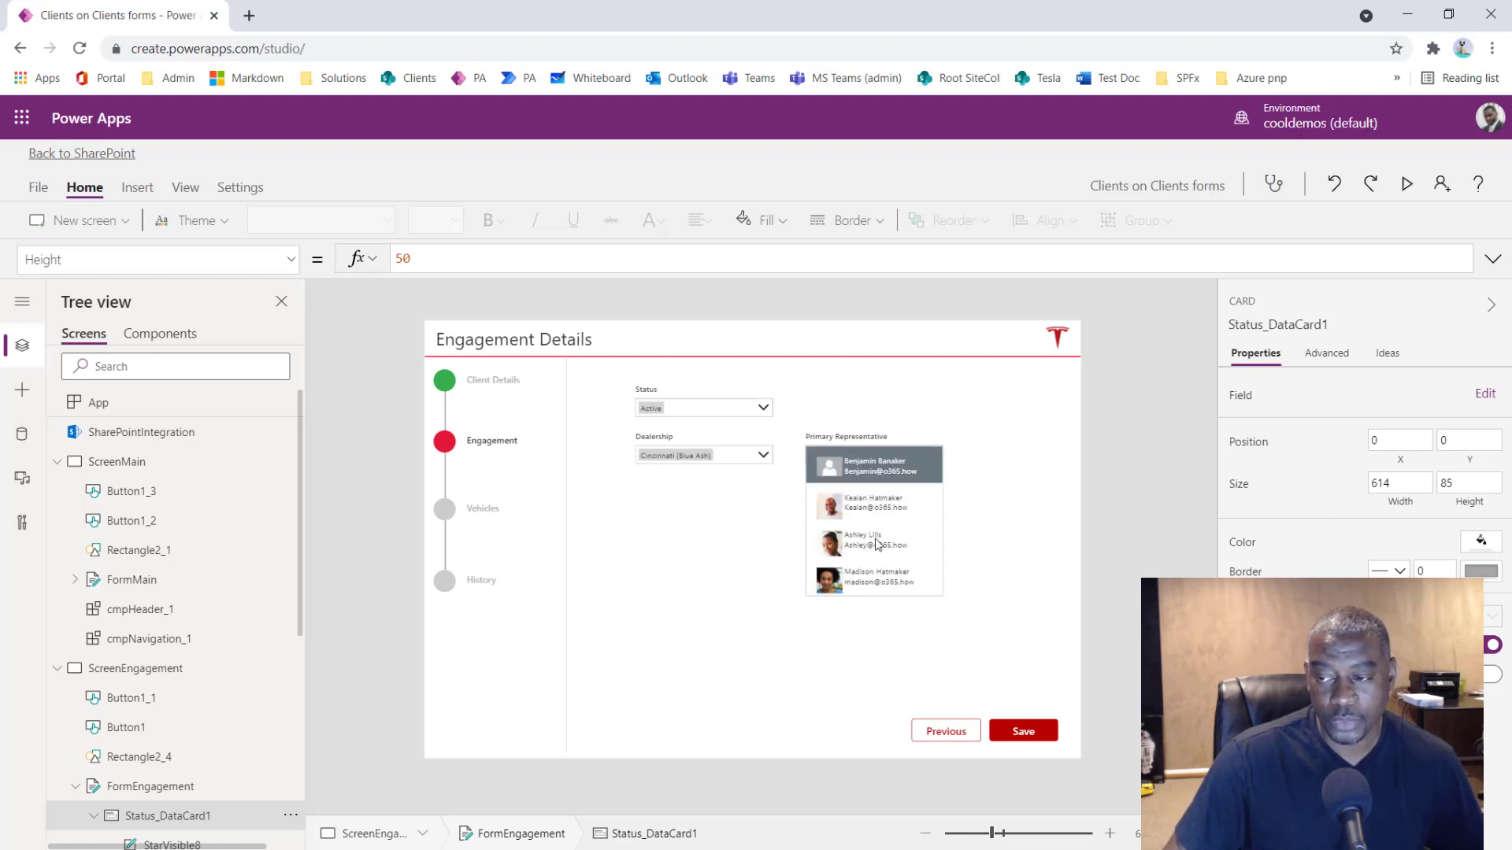
left_click(717, 558)
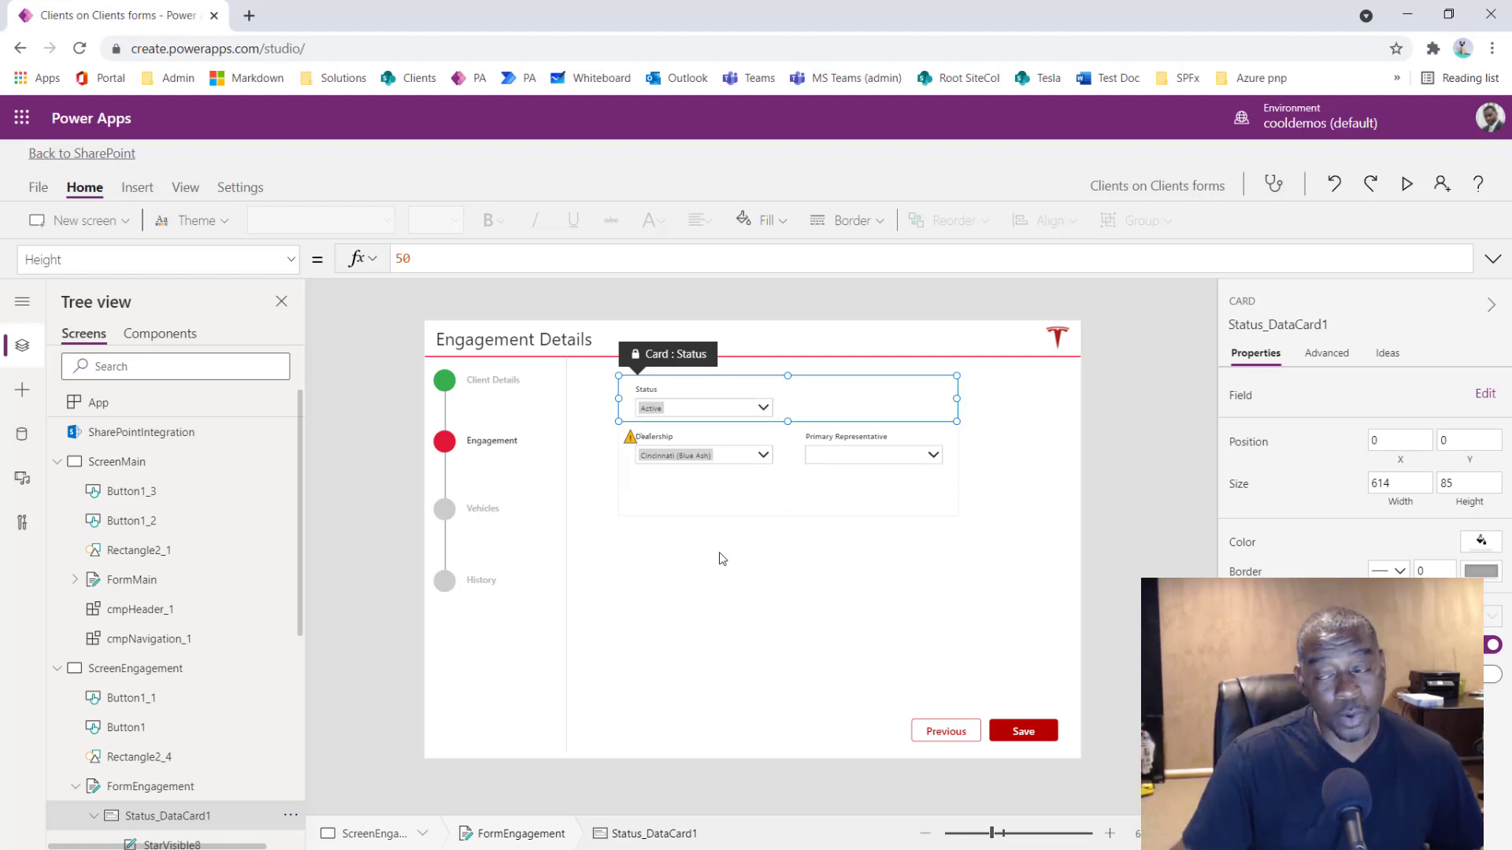
Step: Collapse ScreenMain and ScreenEngagement, and look over the SharePointIntegration, ScreenEngagement and ScreenVehicles items
left_click(57, 463)
left_click(56, 492)
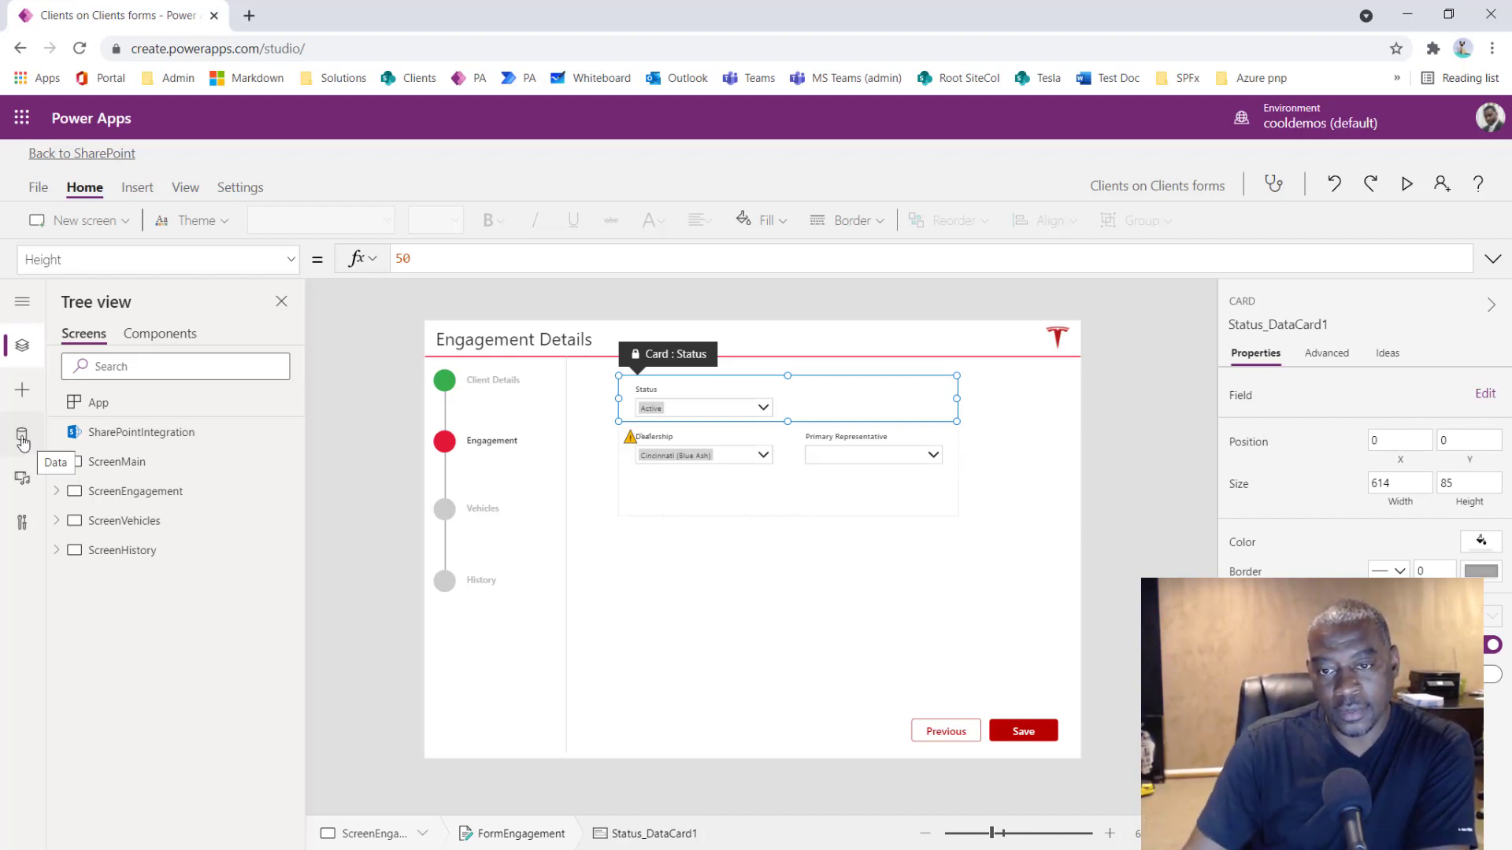
left_click(161, 439)
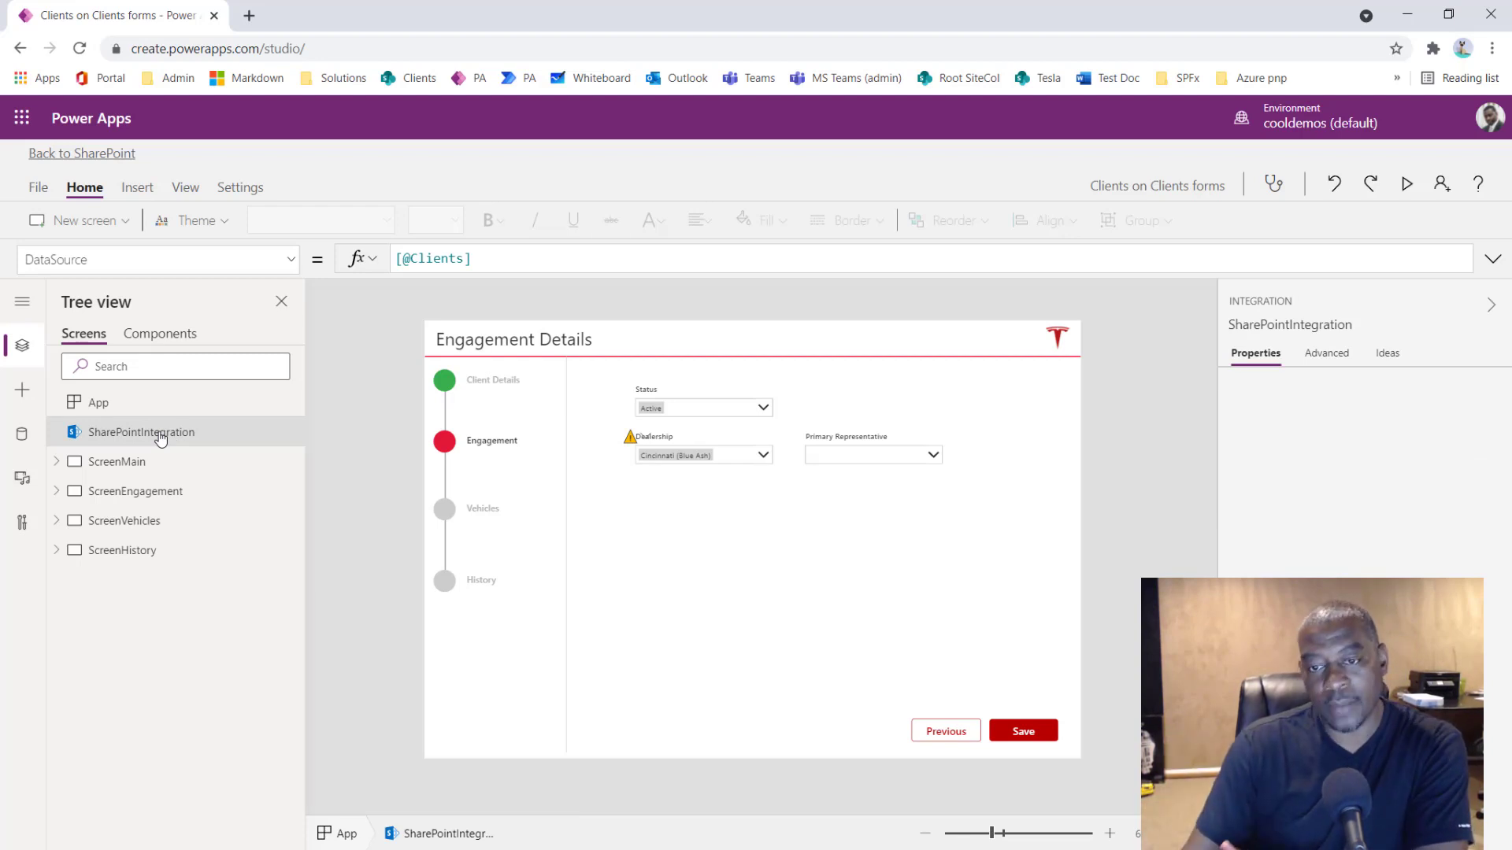
left_click(130, 492)
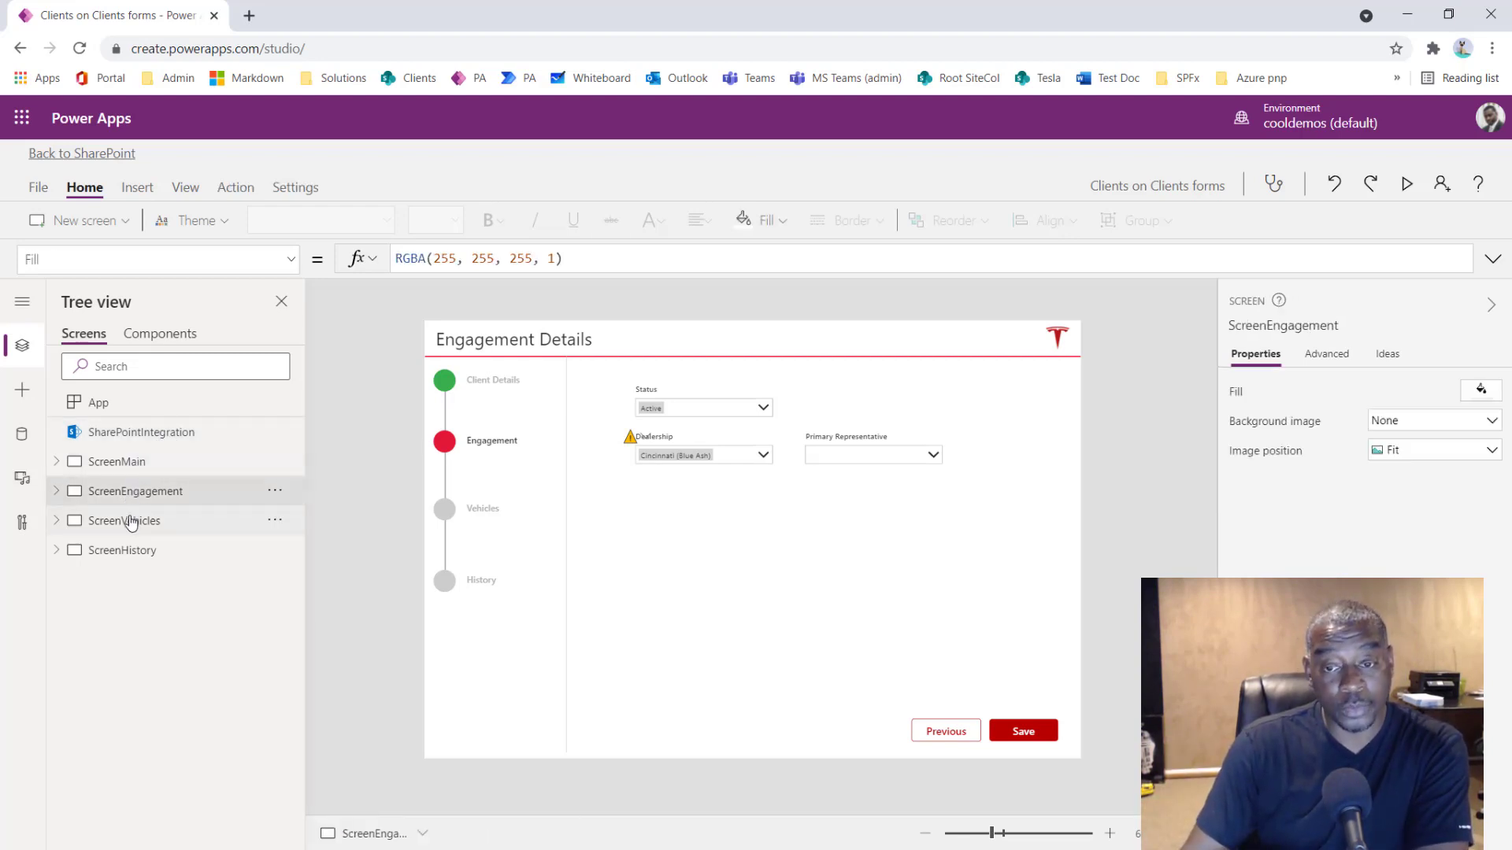
left_click(130, 522)
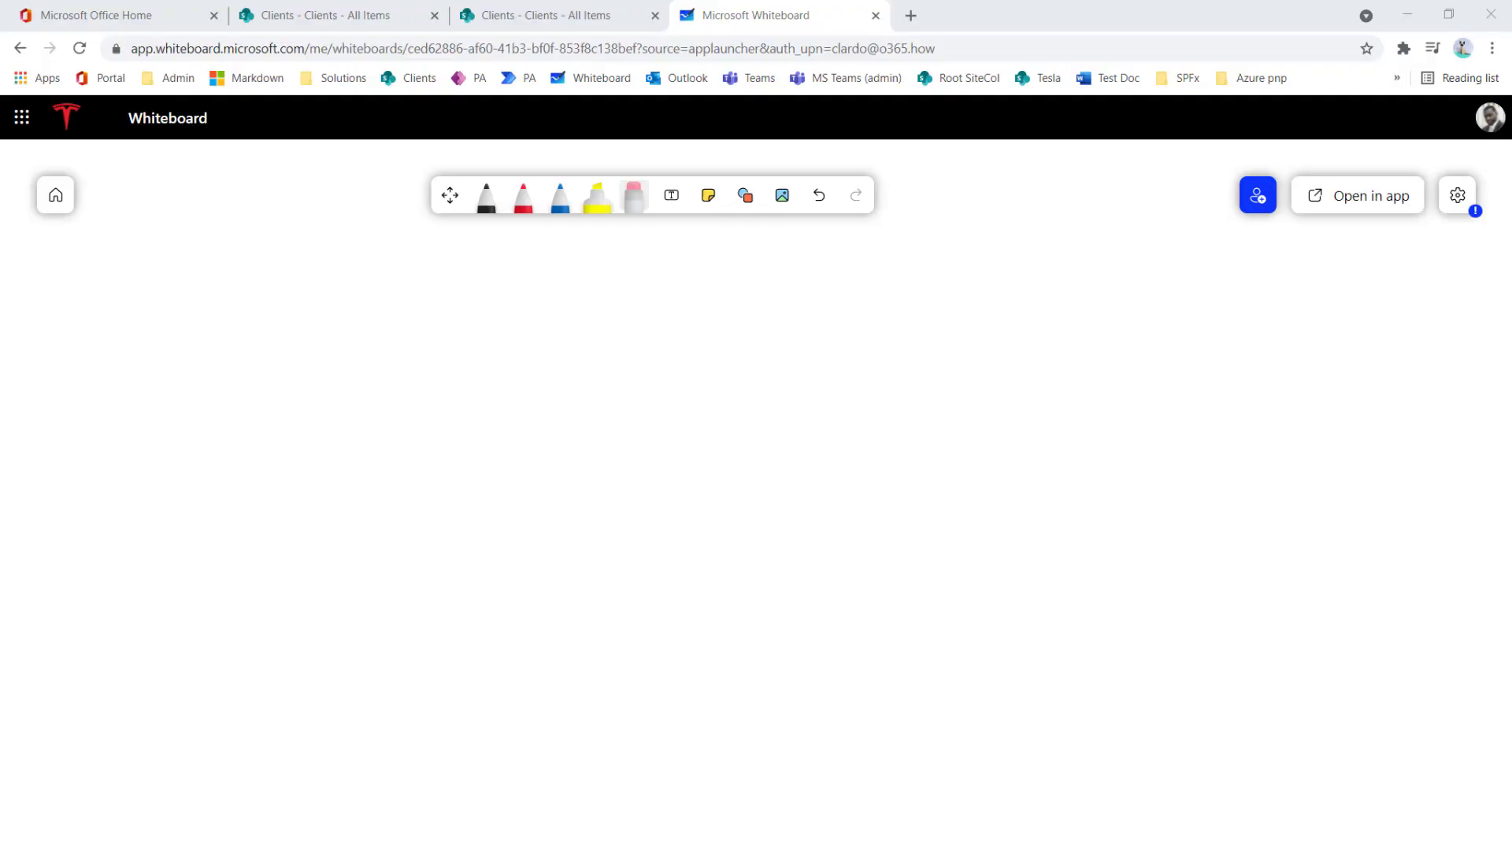
Step: Switch to the Moqups wireframe and review the Engagement Details page with its status, dealership and primary rep fields
key("alt+Tab")
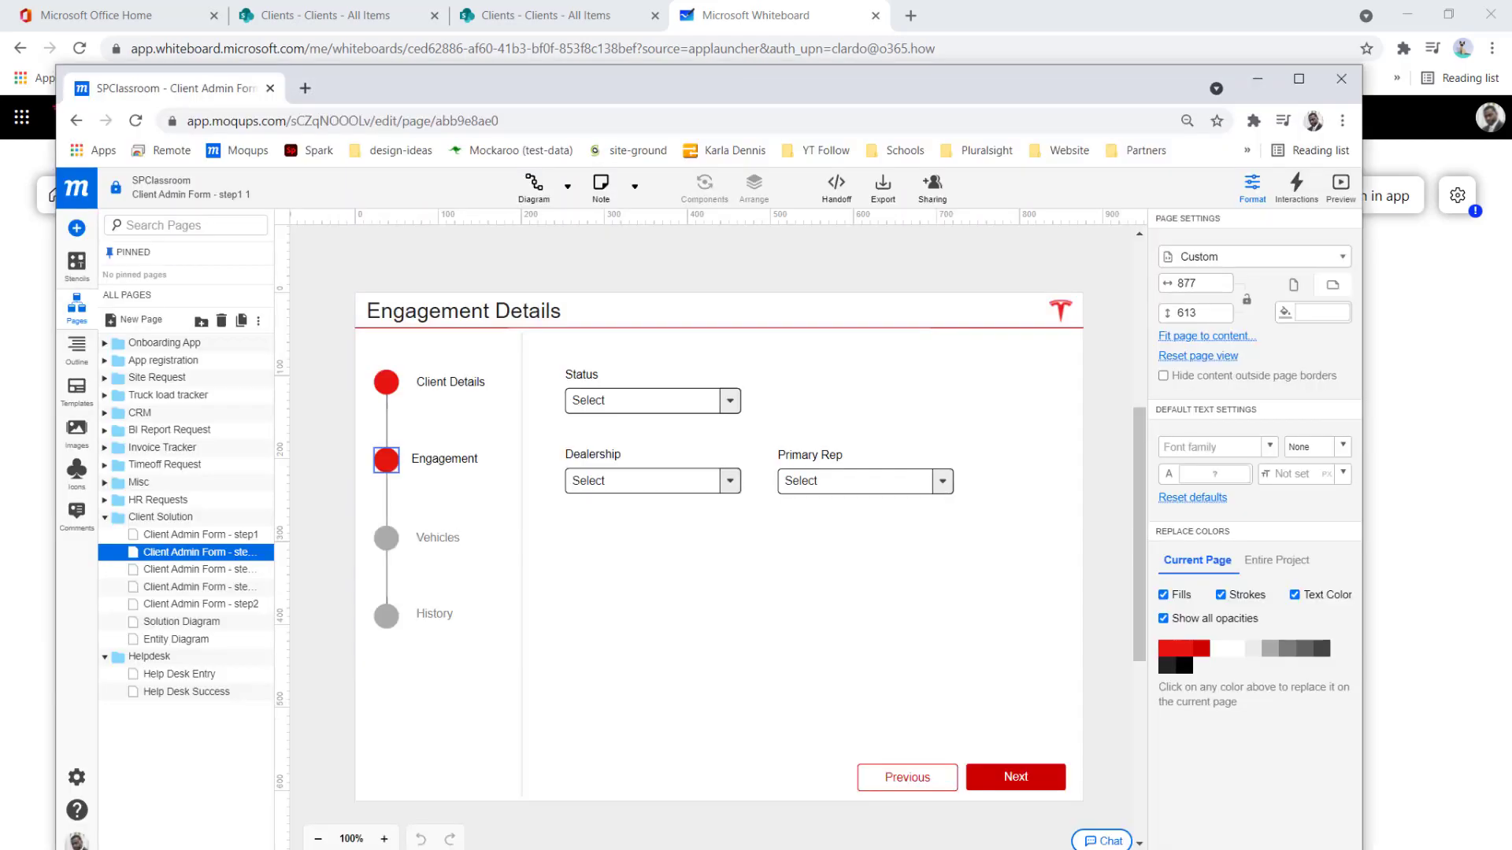
left_click(444, 461)
Step: Switch to the SharePoint Clients list and examine its status, dealership and primary representative columns
left_click(313, 22)
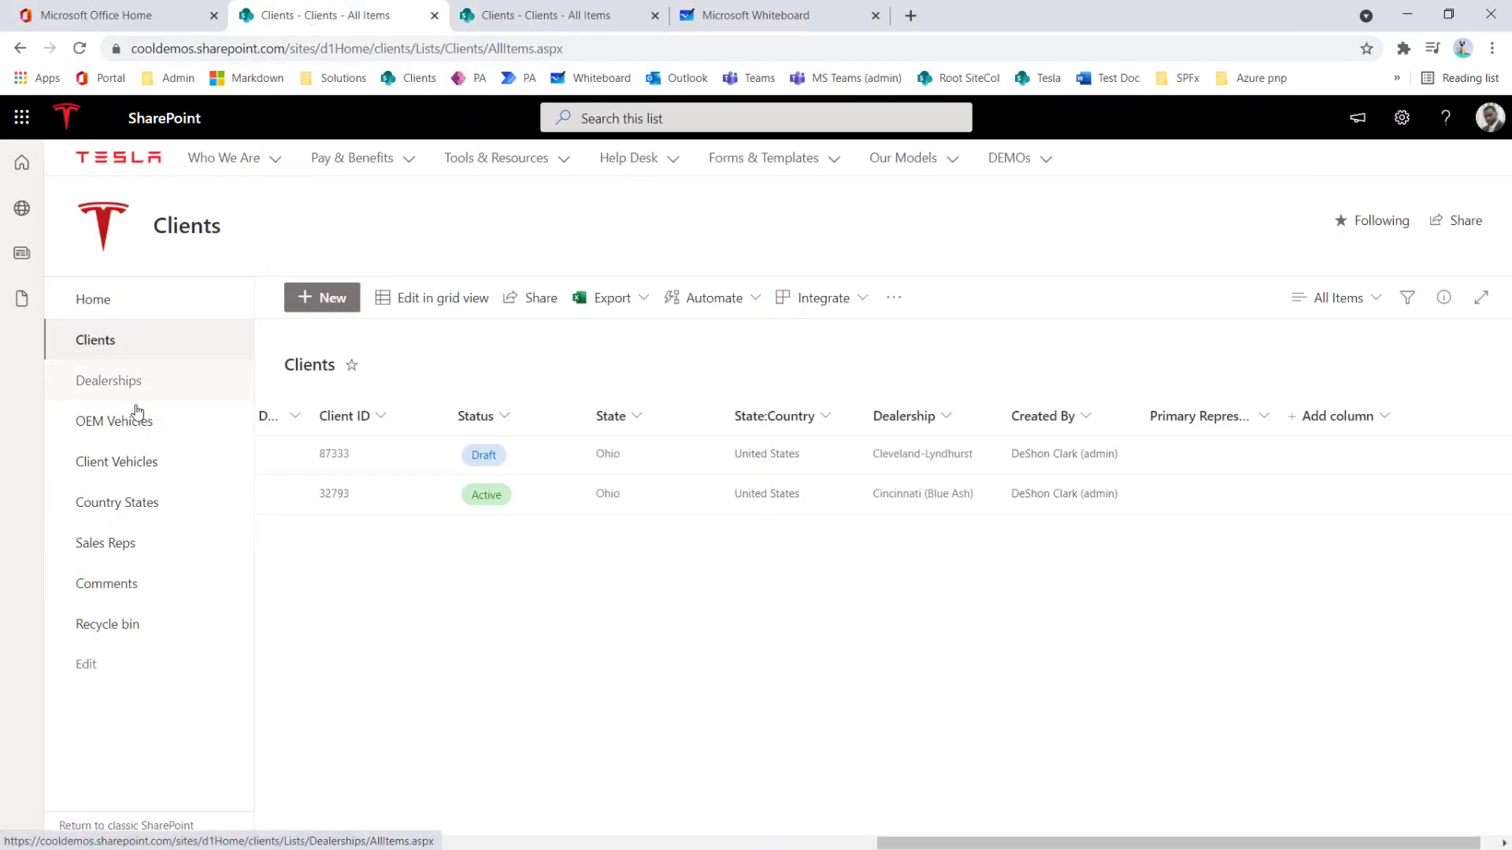
left_click(122, 386)
left_click(98, 345)
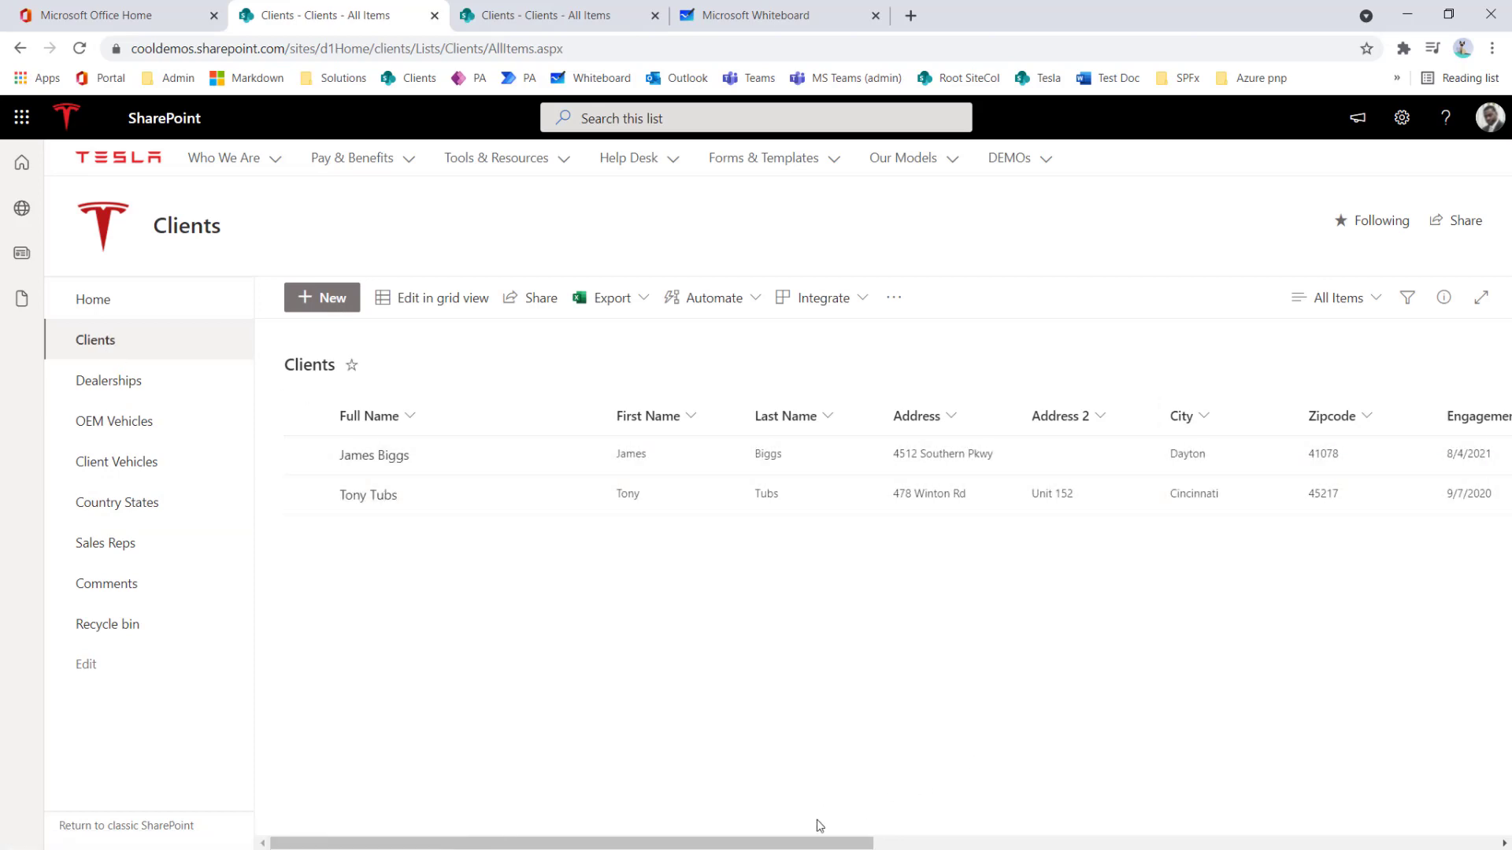
left_click_drag(808, 846, 1442, 845)
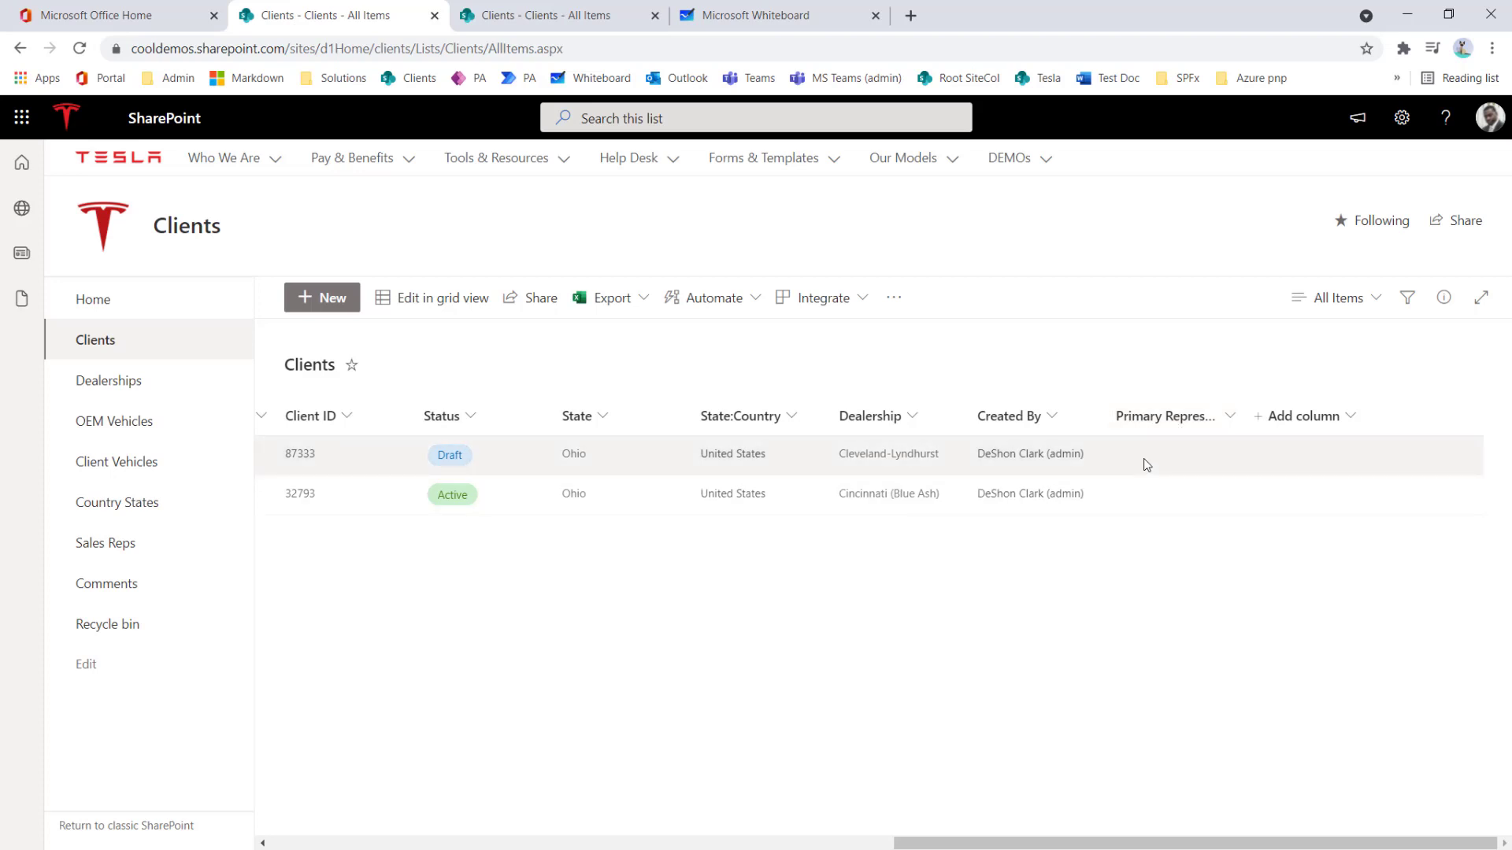
Step: Open the Sales Reps list and filter it by the Cincinnati (Blue Ash) dealership
left_click(107, 558)
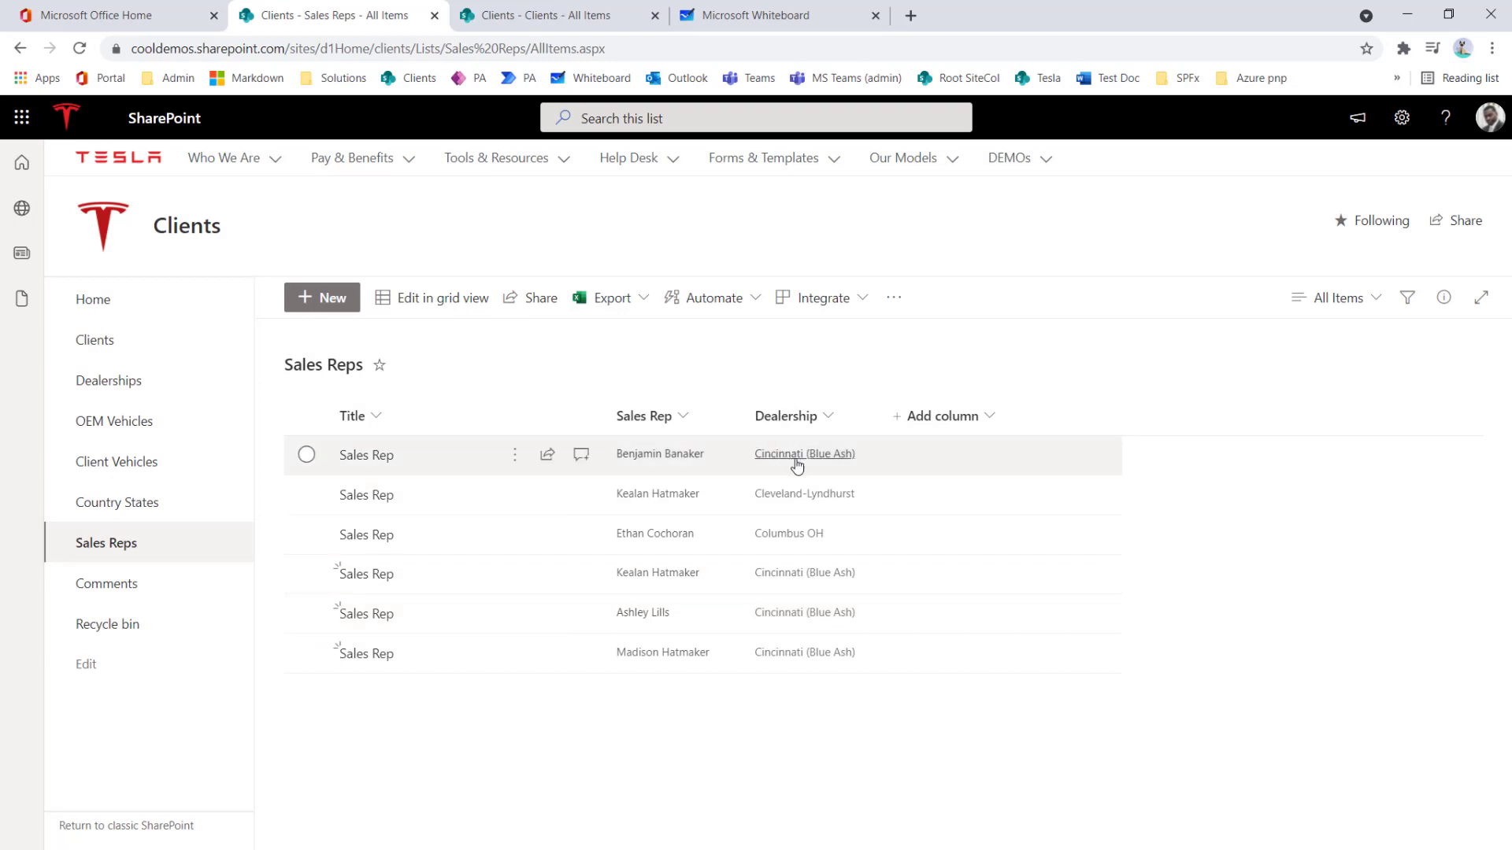
left_click(829, 418)
left_click(814, 524)
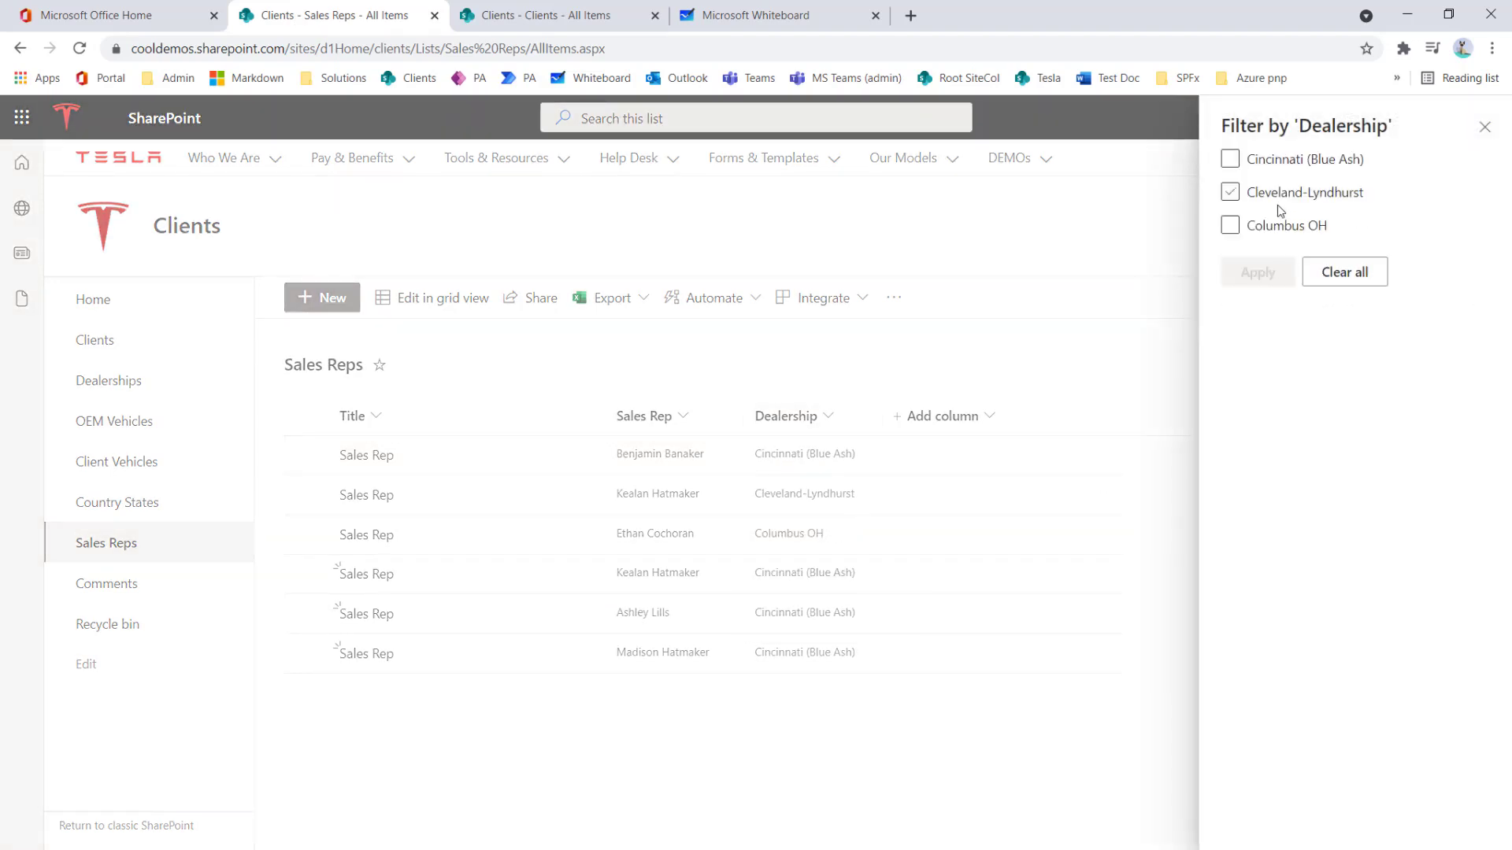
left_click(1259, 159)
left_click(1258, 272)
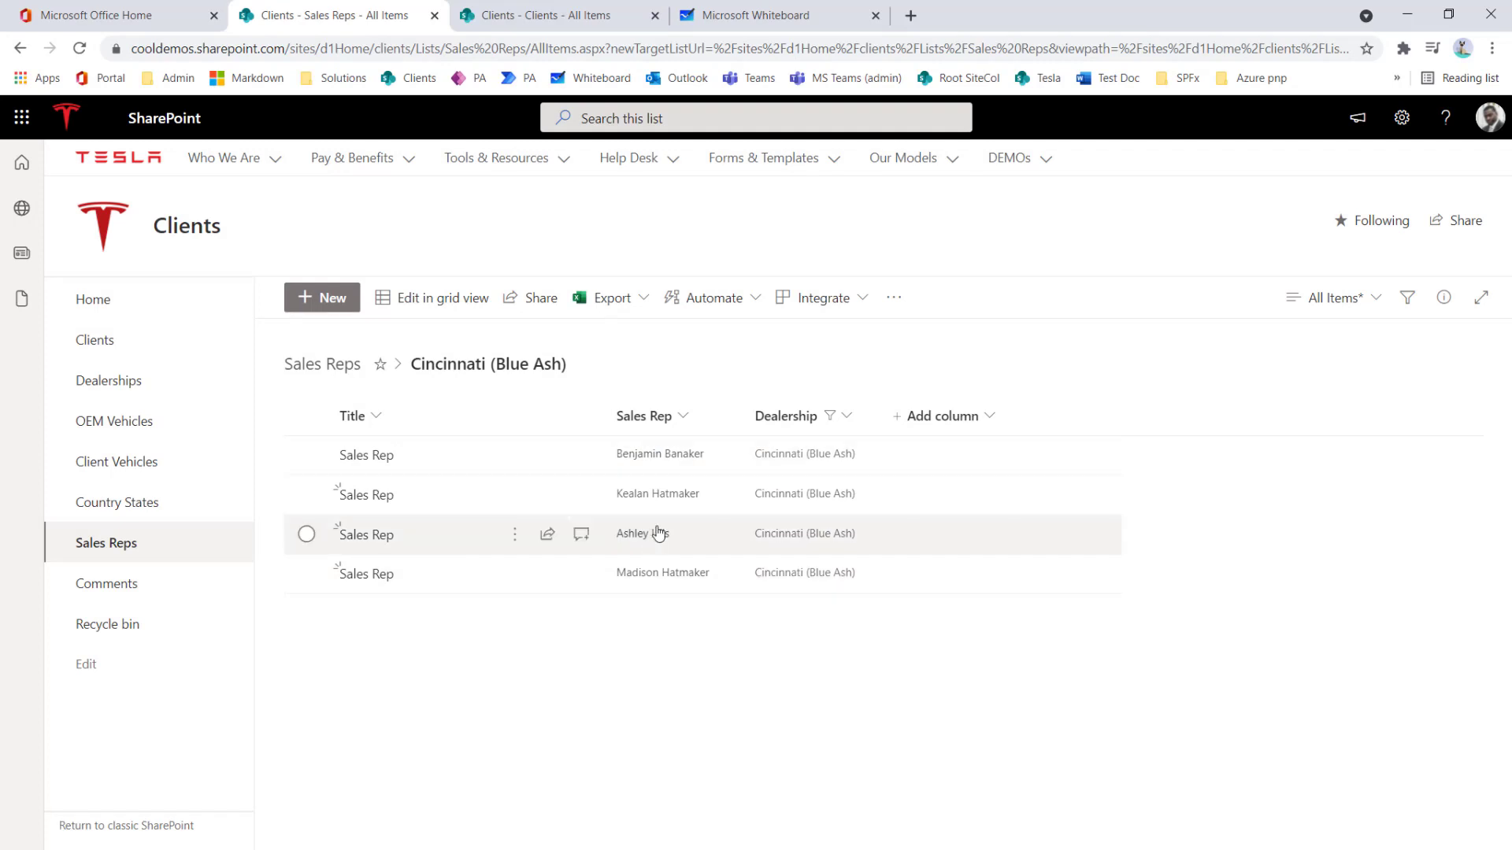
Step: Change the Sales Reps dealership filter to show only Cleveland-Lyndhurst
left_click(849, 418)
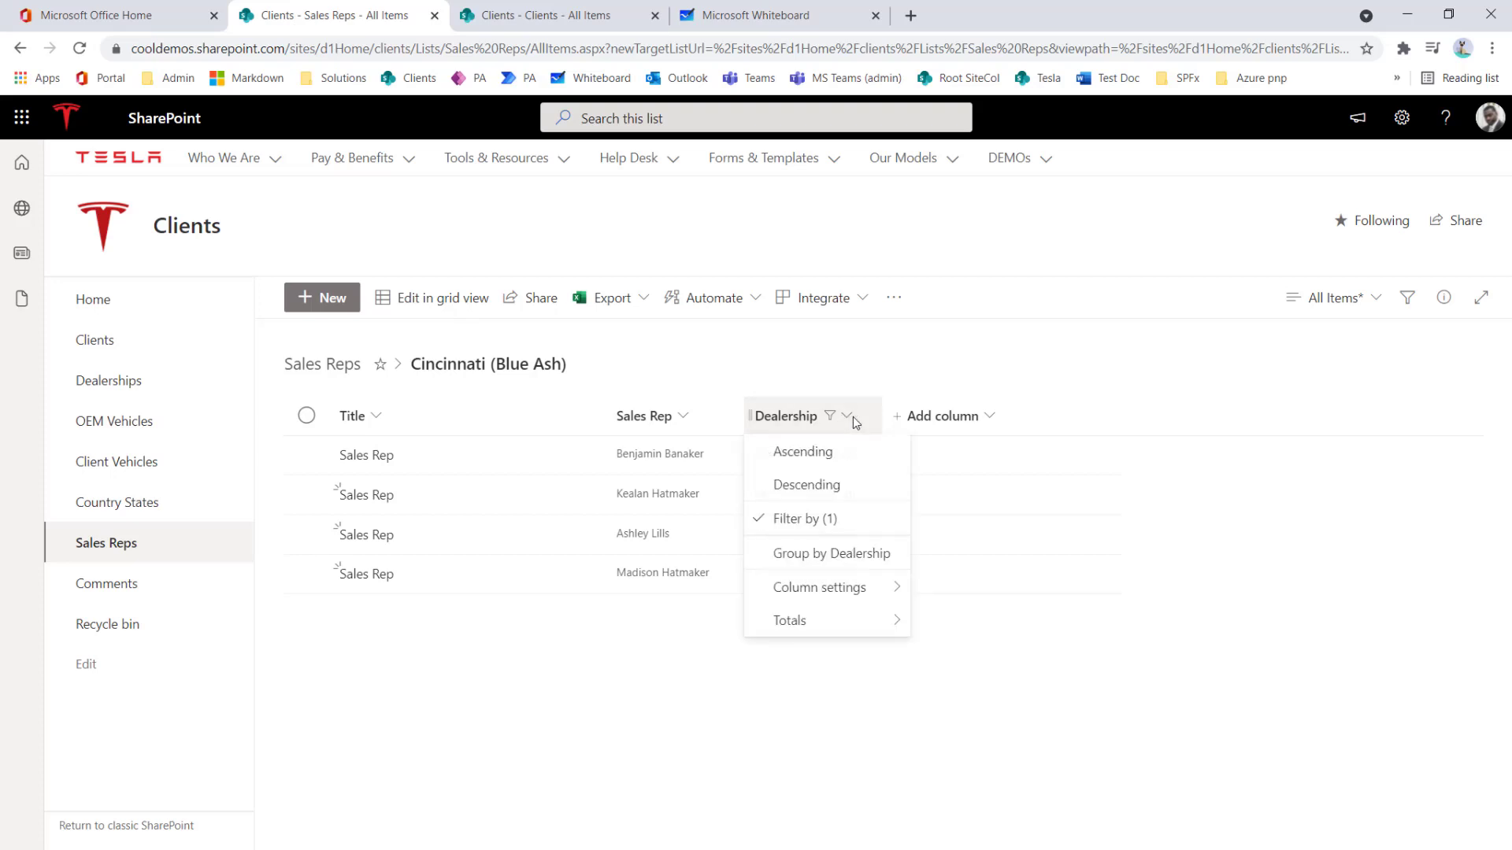
left_click(841, 524)
left_click(1229, 191)
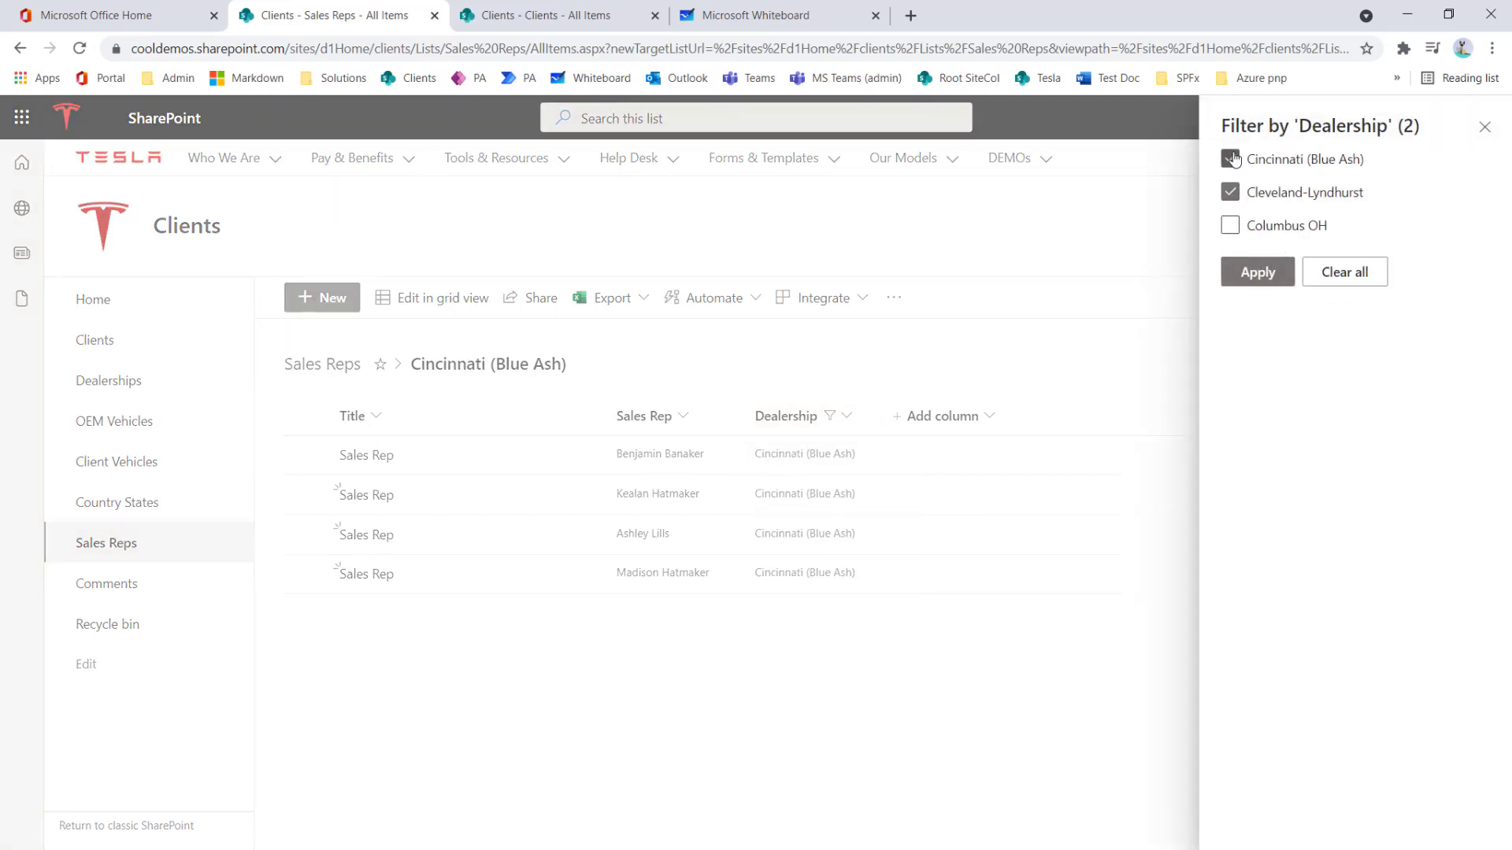
left_click(1230, 158)
left_click(1262, 272)
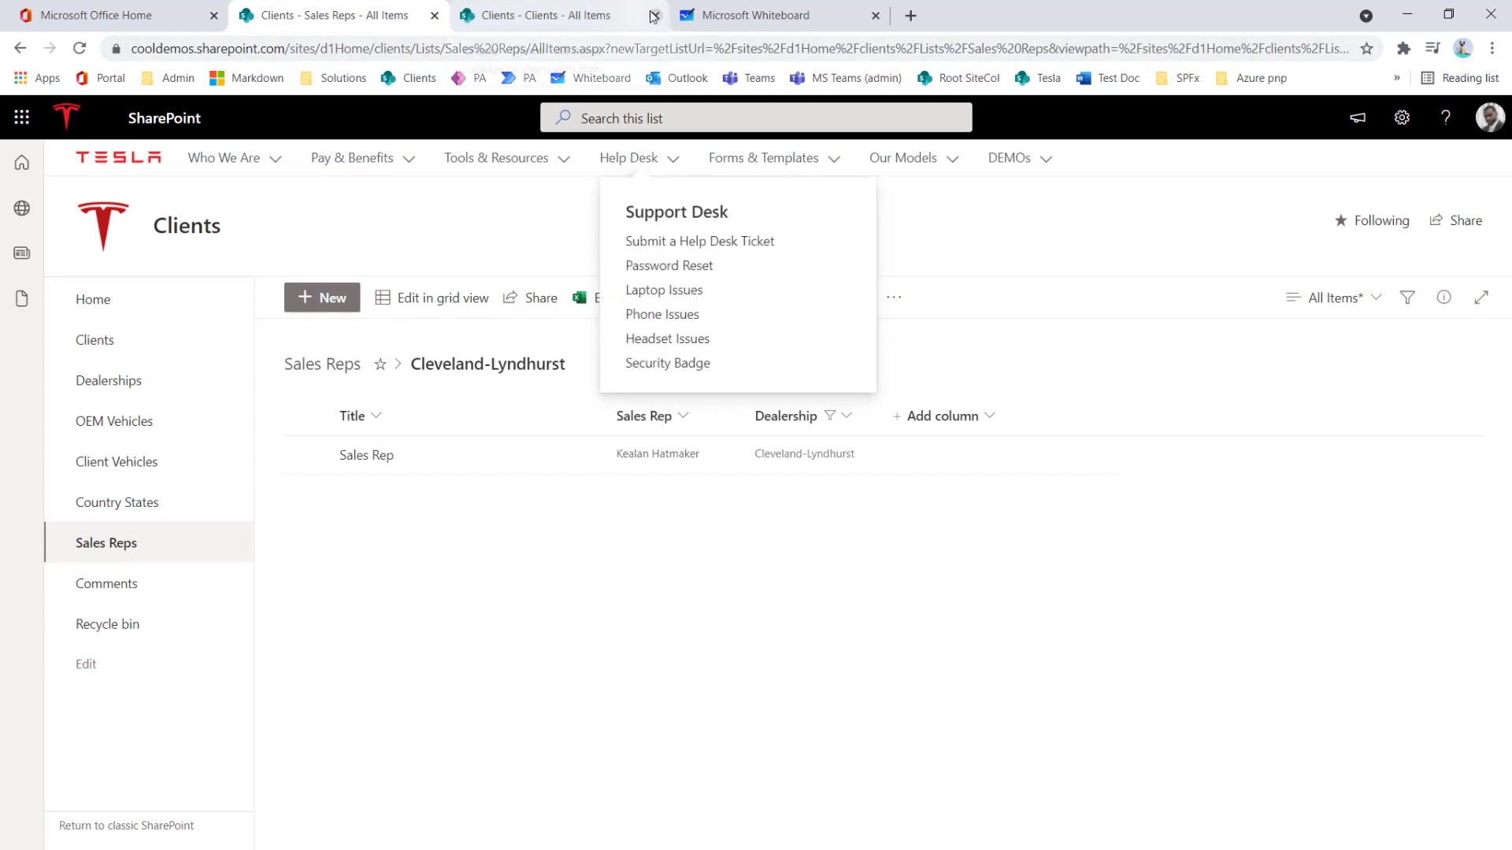
Step: From the Clients list, select the first client, open its form for customization in Power Apps and dismiss the Fields list
left_click(529, 23)
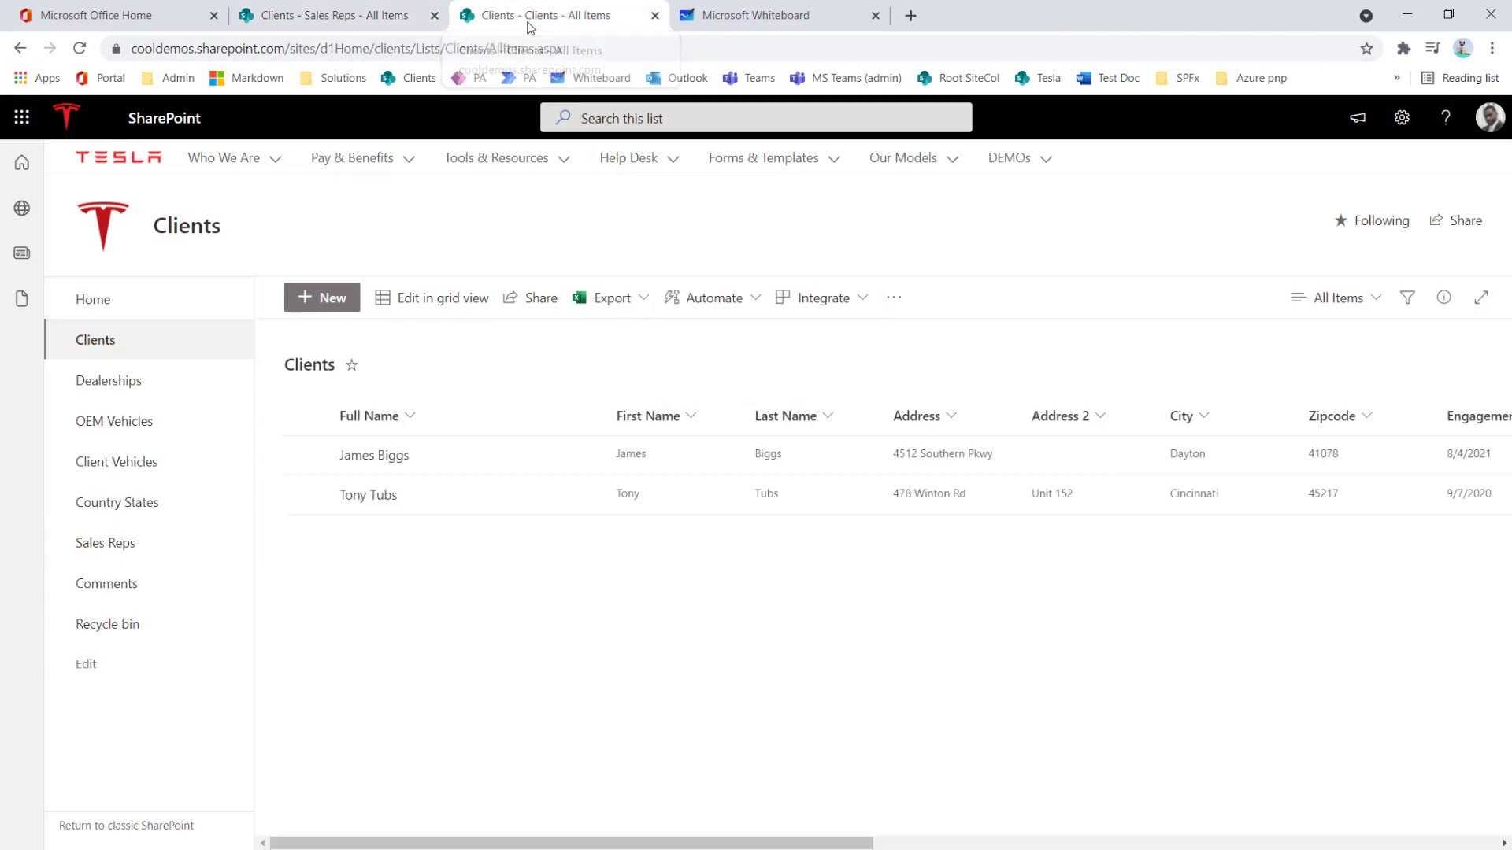
left_click(109, 348)
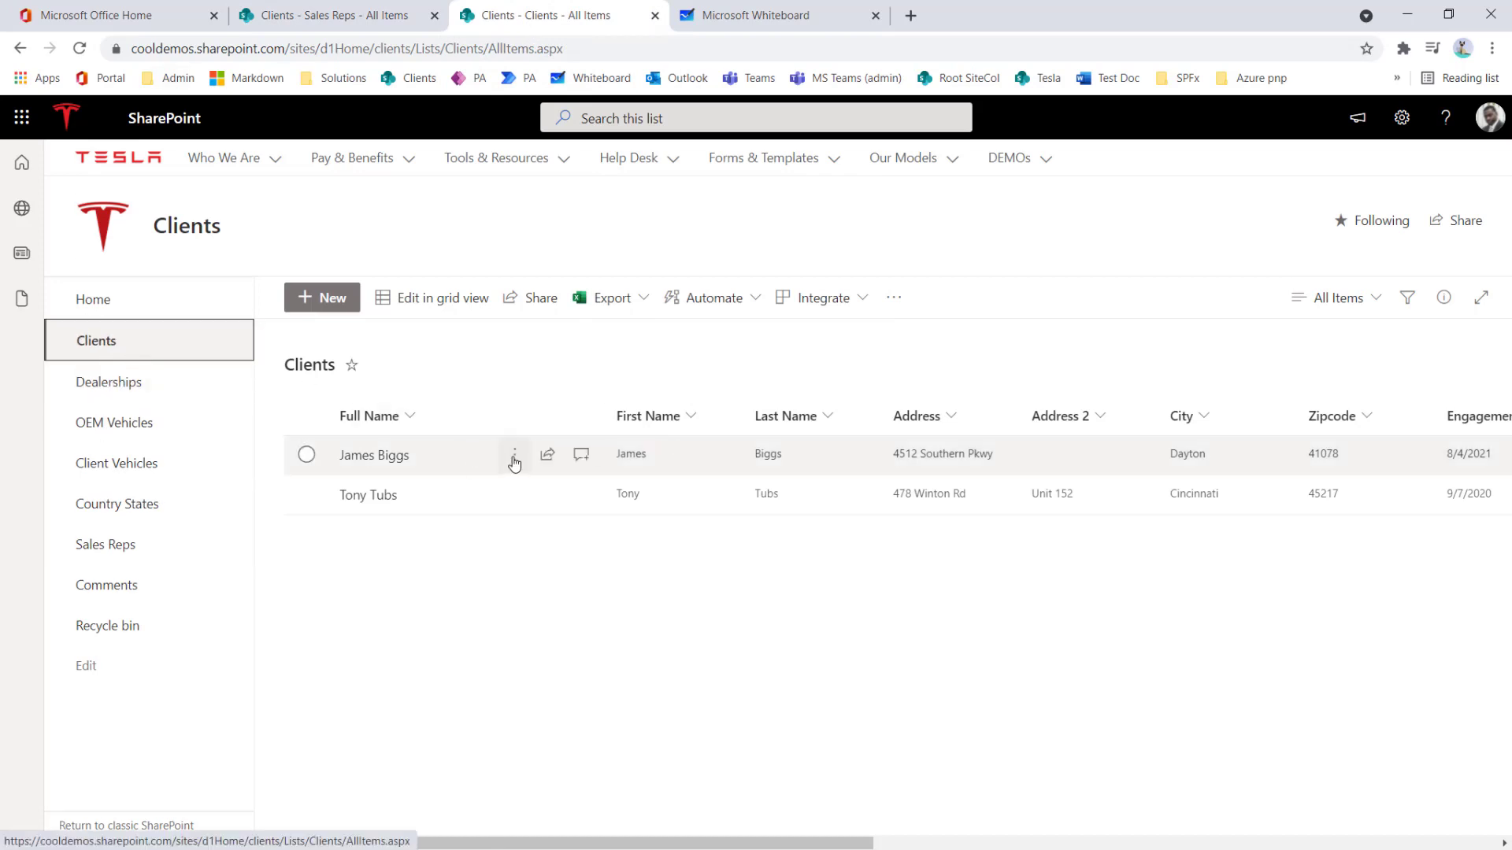
left_click(393, 458)
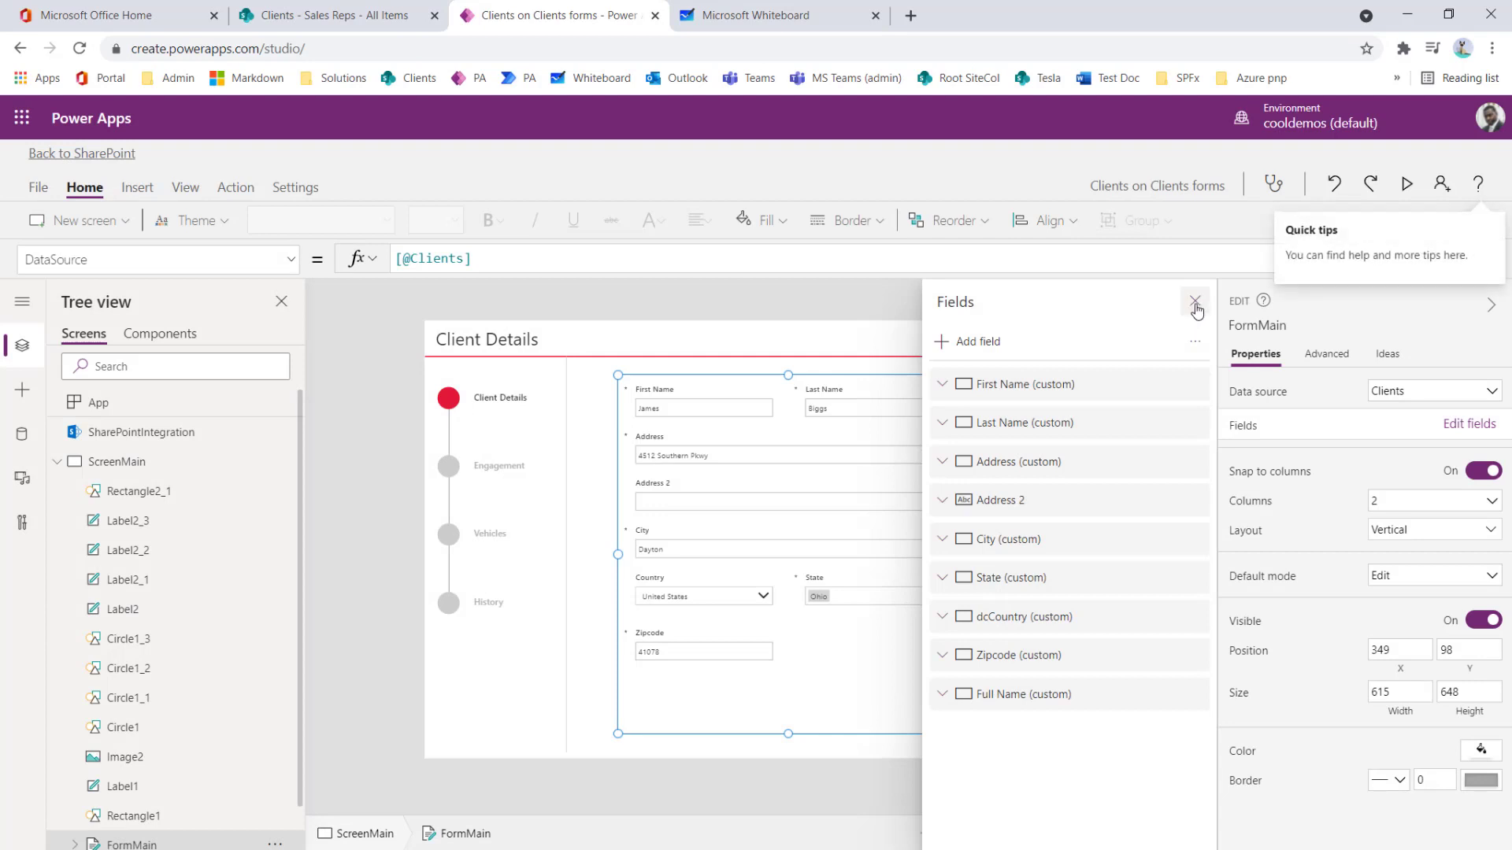
left_click(1195, 302)
Step: Examine the forms and components contained in ScreenMain, ScreenEngagement and ScreenVehicles
left_click(57, 464)
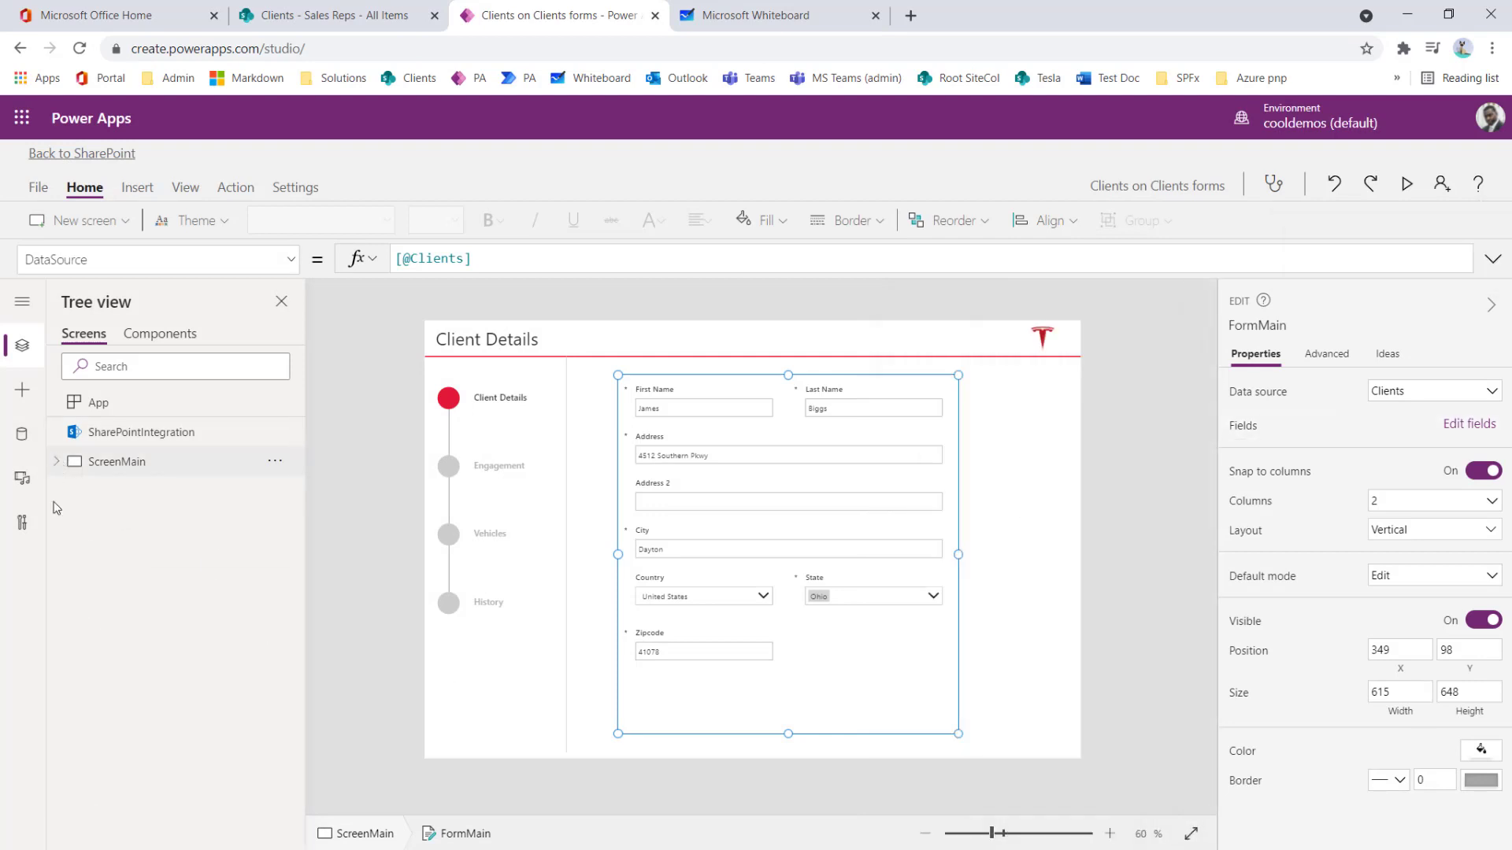
left_click(58, 463)
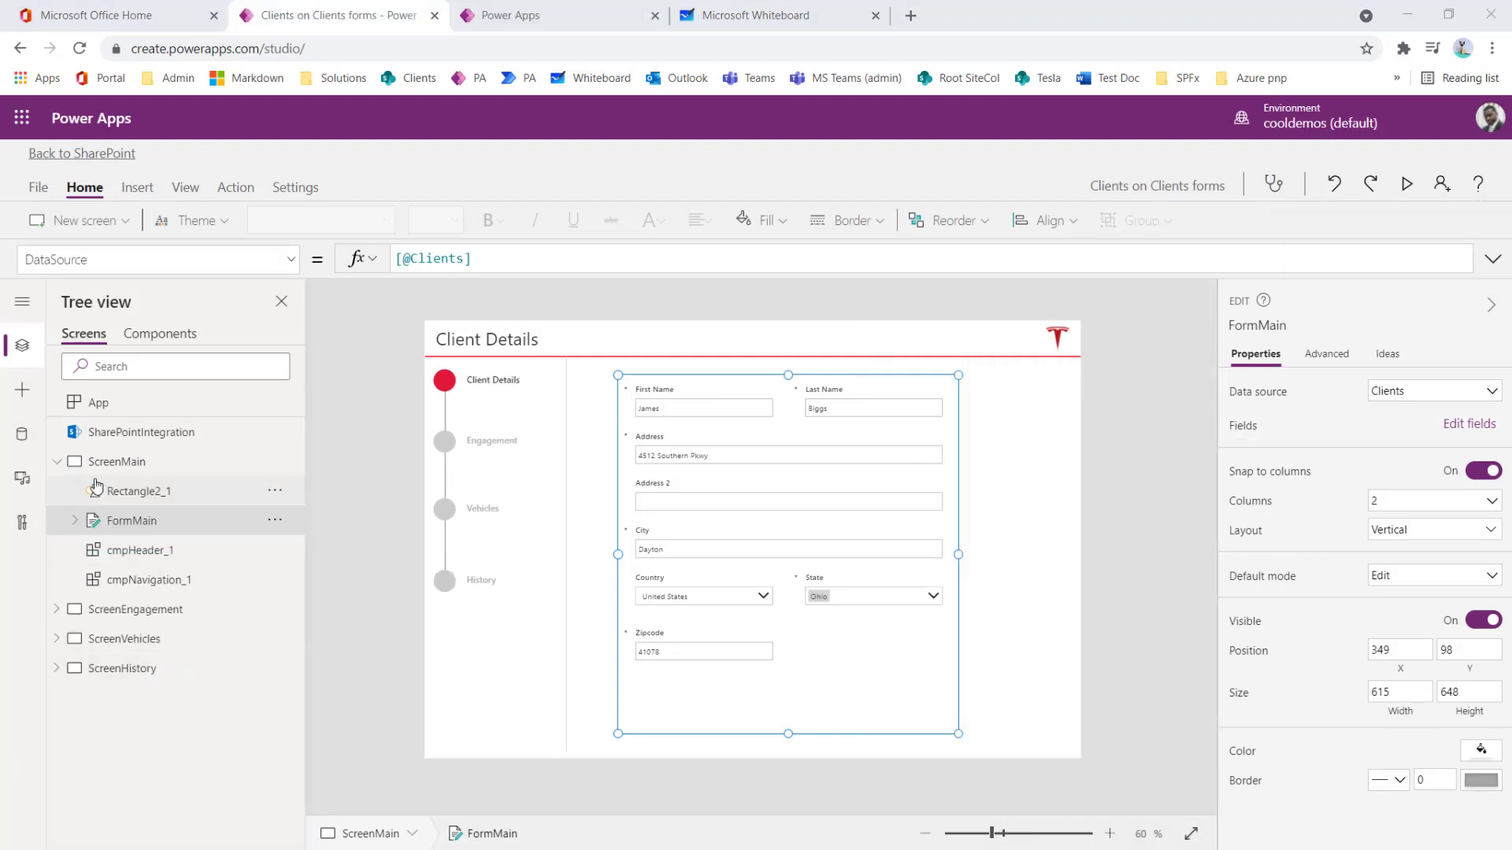
left_click(56, 464)
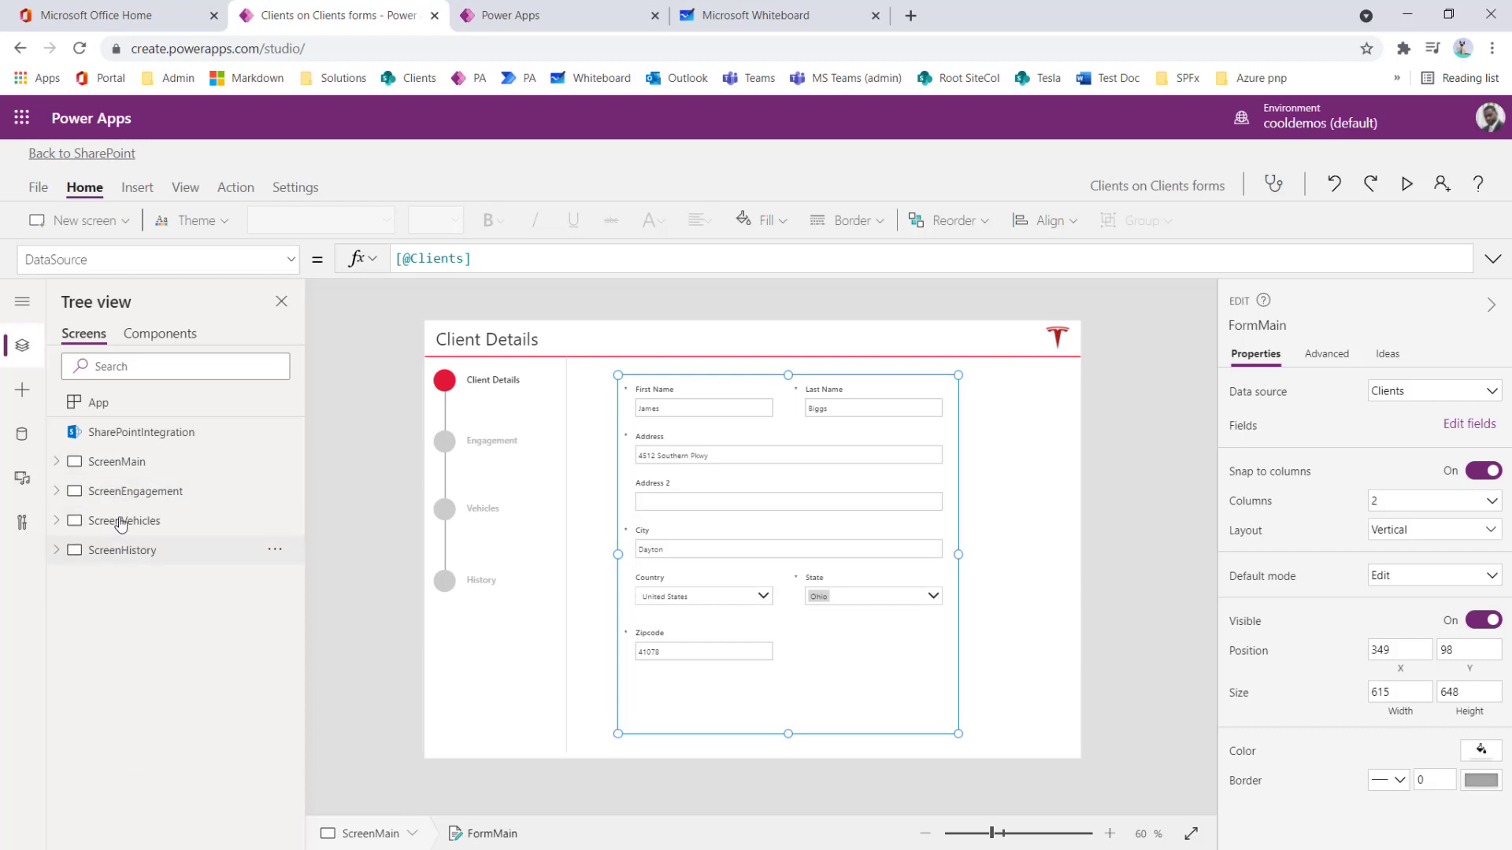
left_click(57, 493)
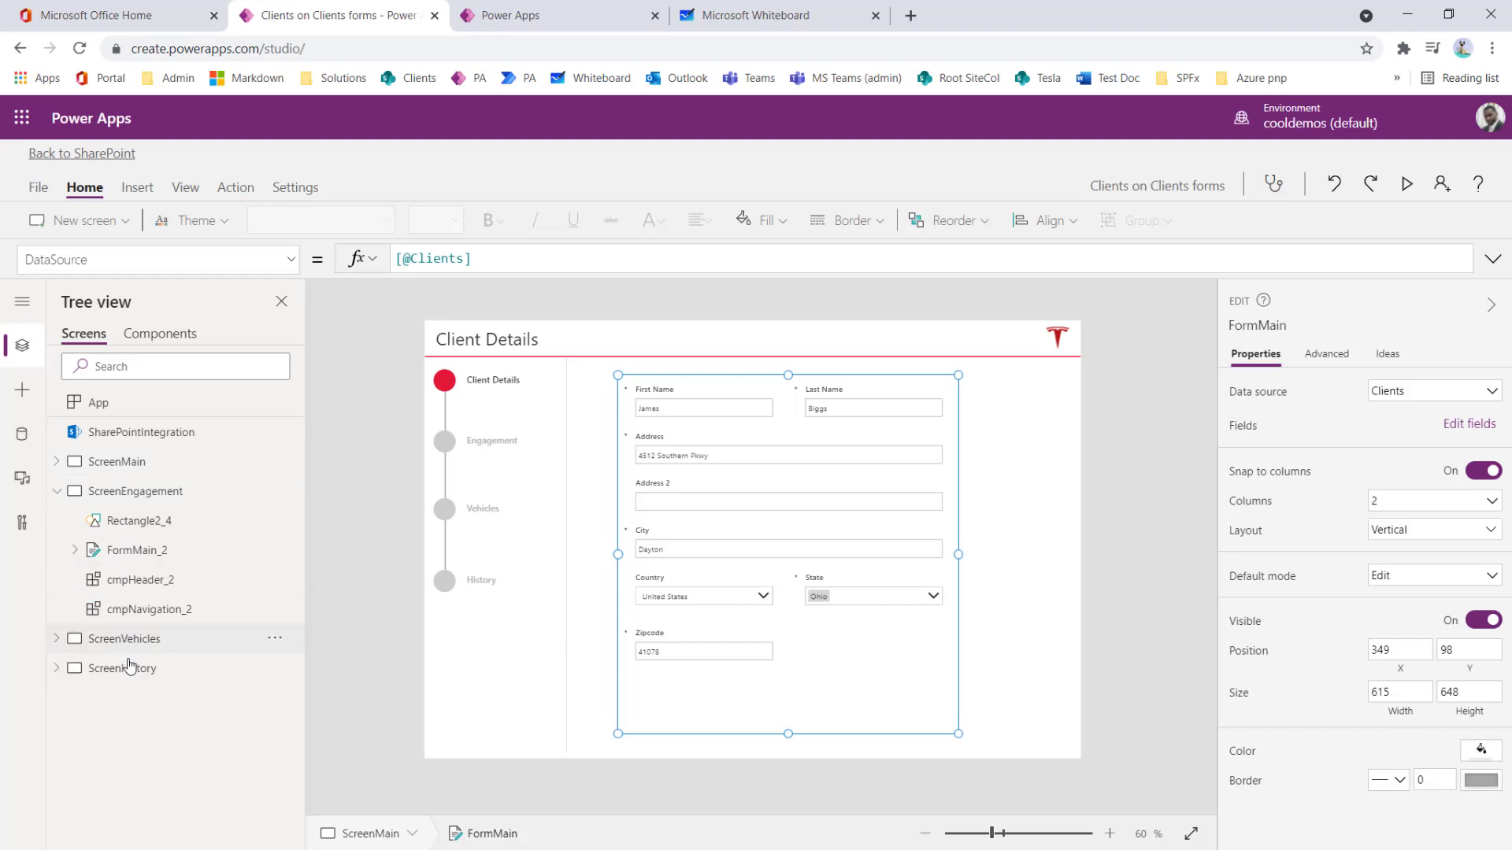
left_click(57, 639)
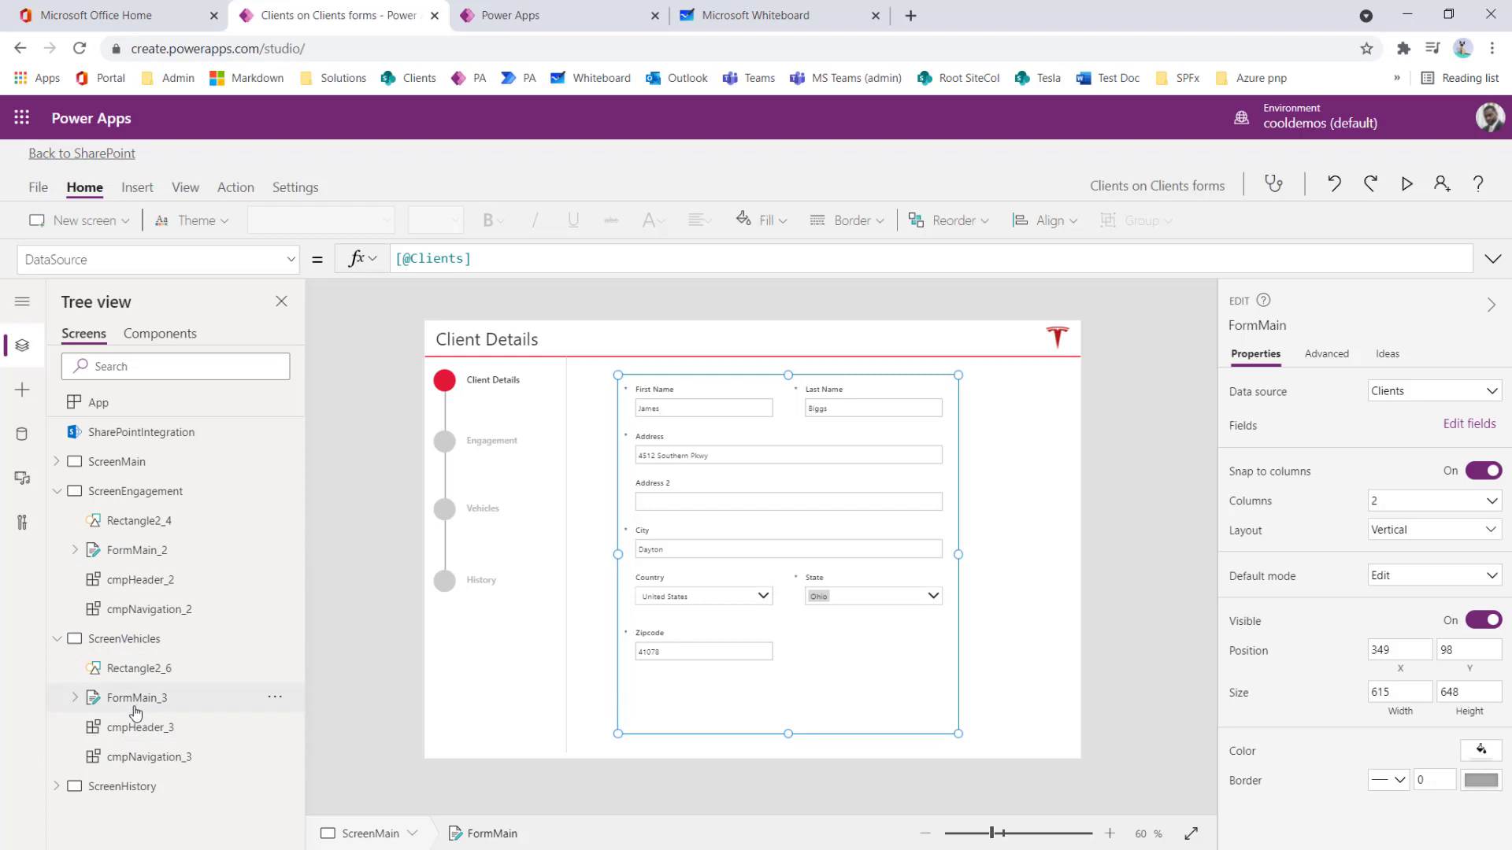
left_click(58, 463)
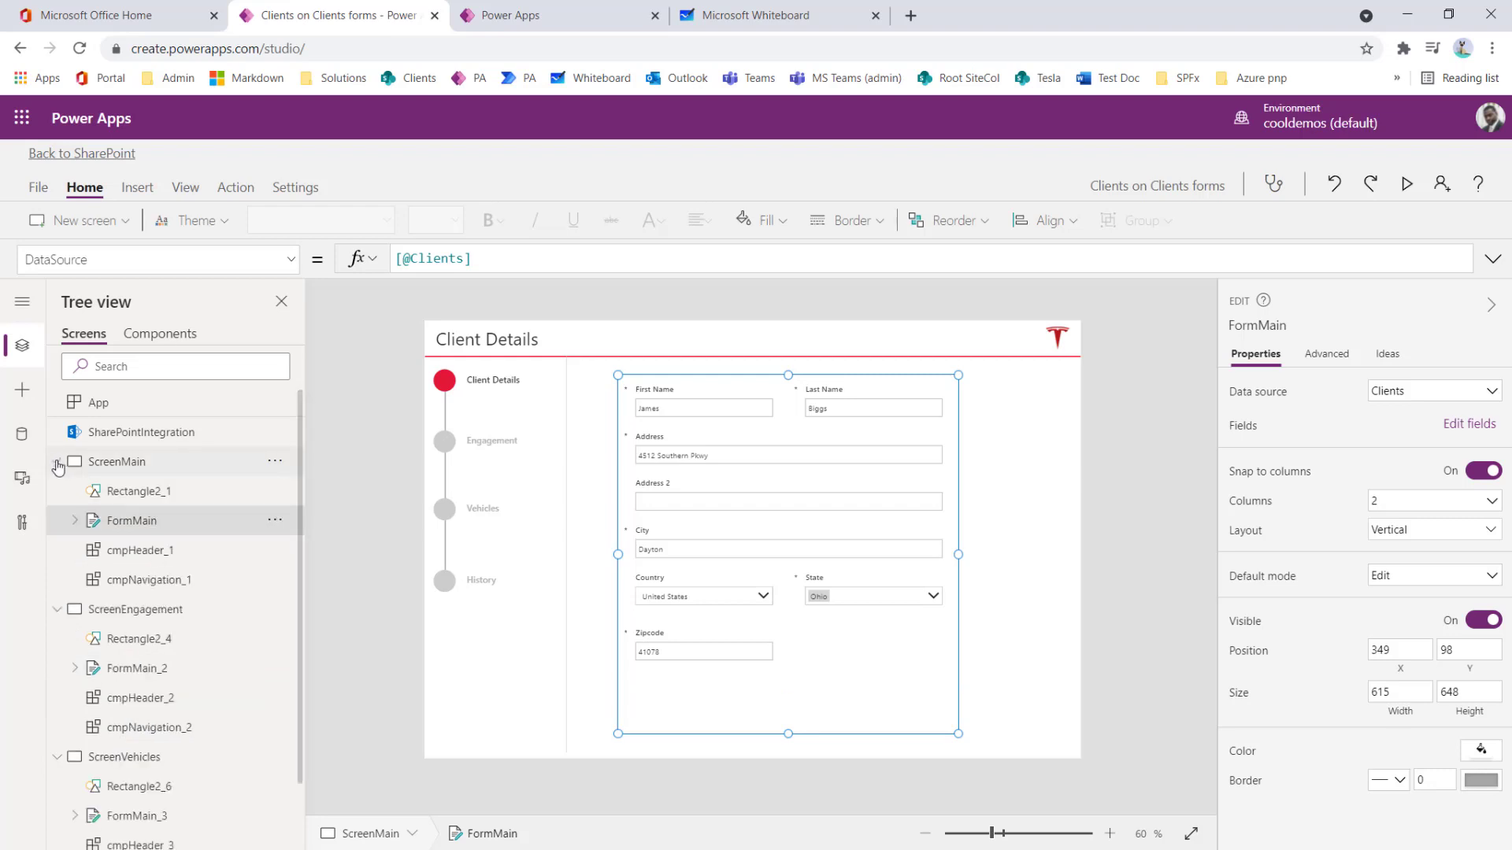
left_click(56, 463)
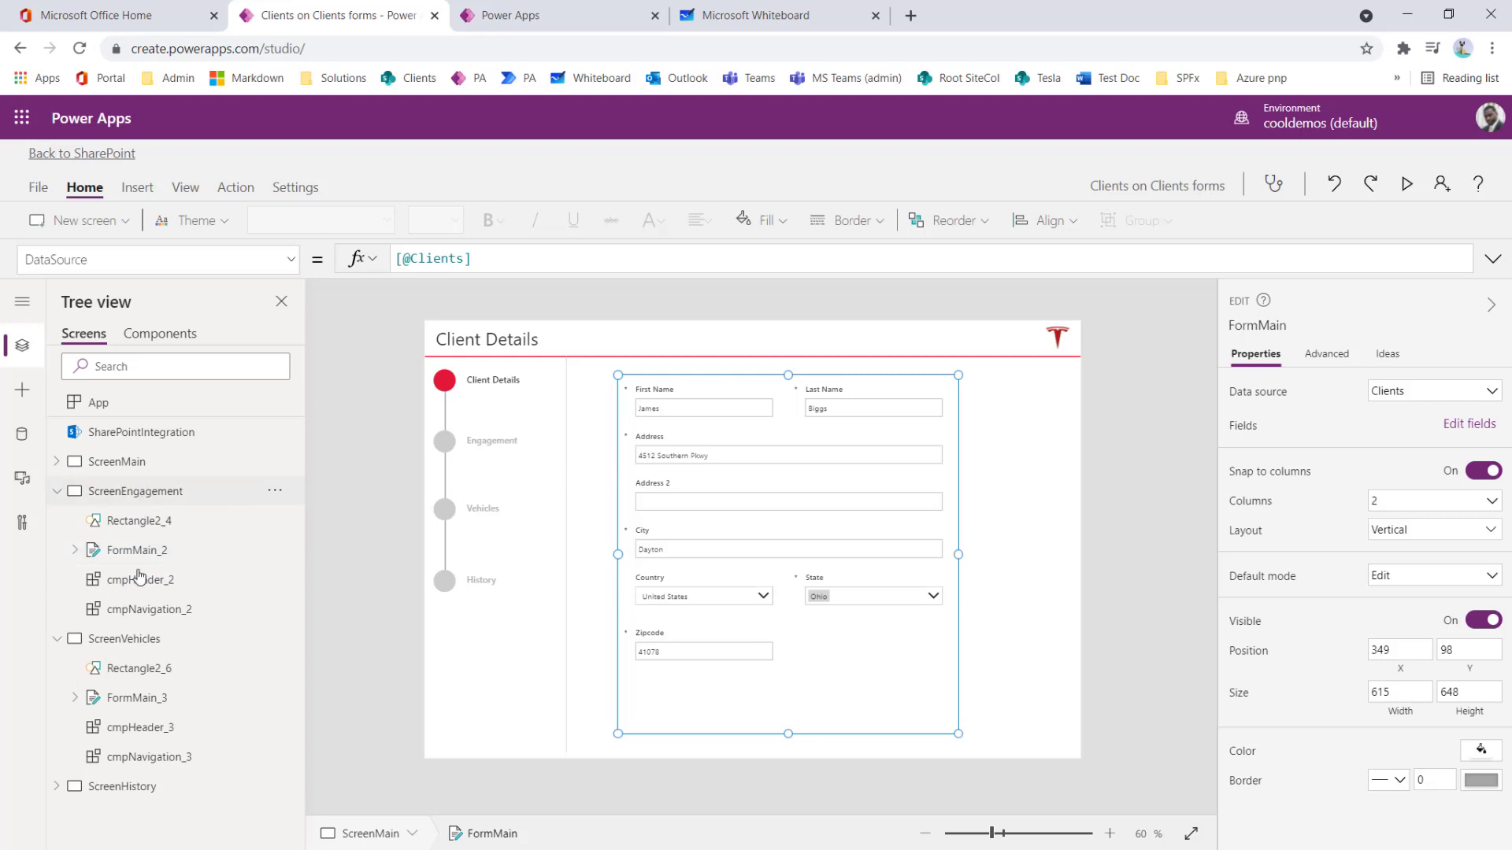
Step: Rename the FormMain_2 form on ScreenEngagement to FormEngagement
left_click(275, 554)
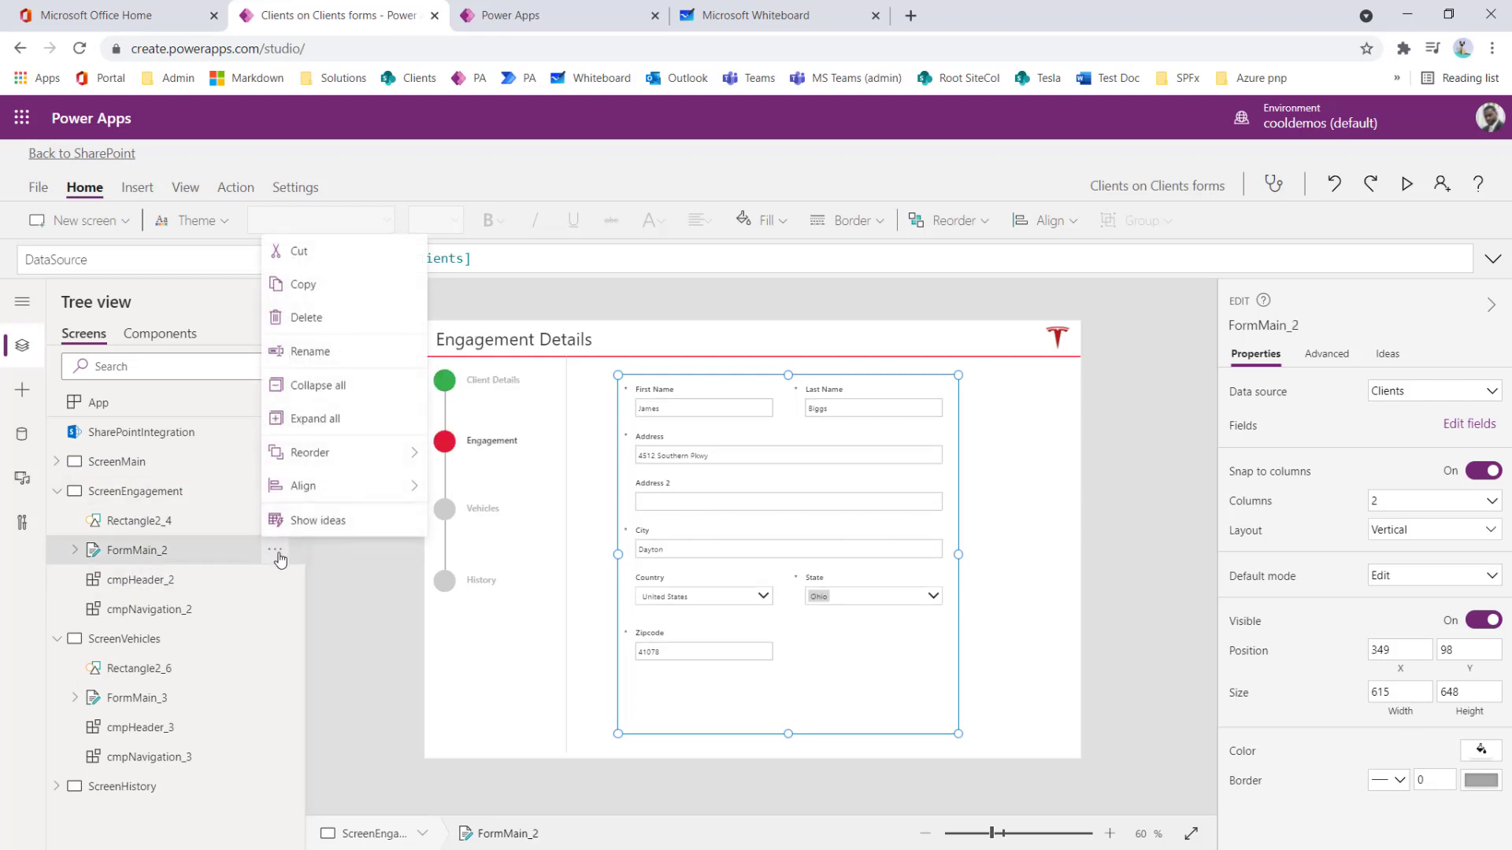
left_click(293, 349)
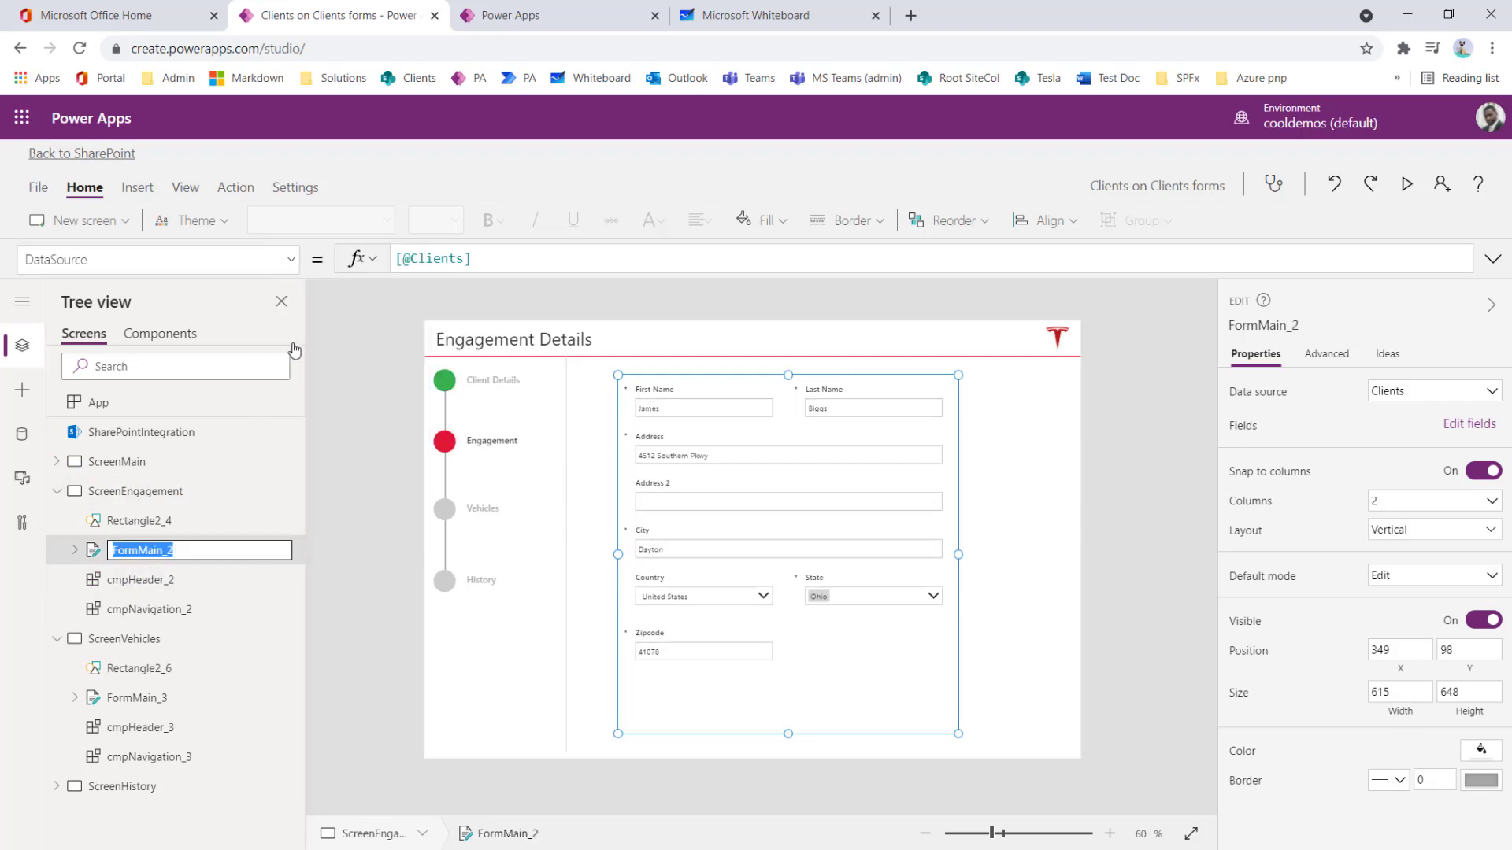
type("Fo")
type("gagement")
key("Tab")
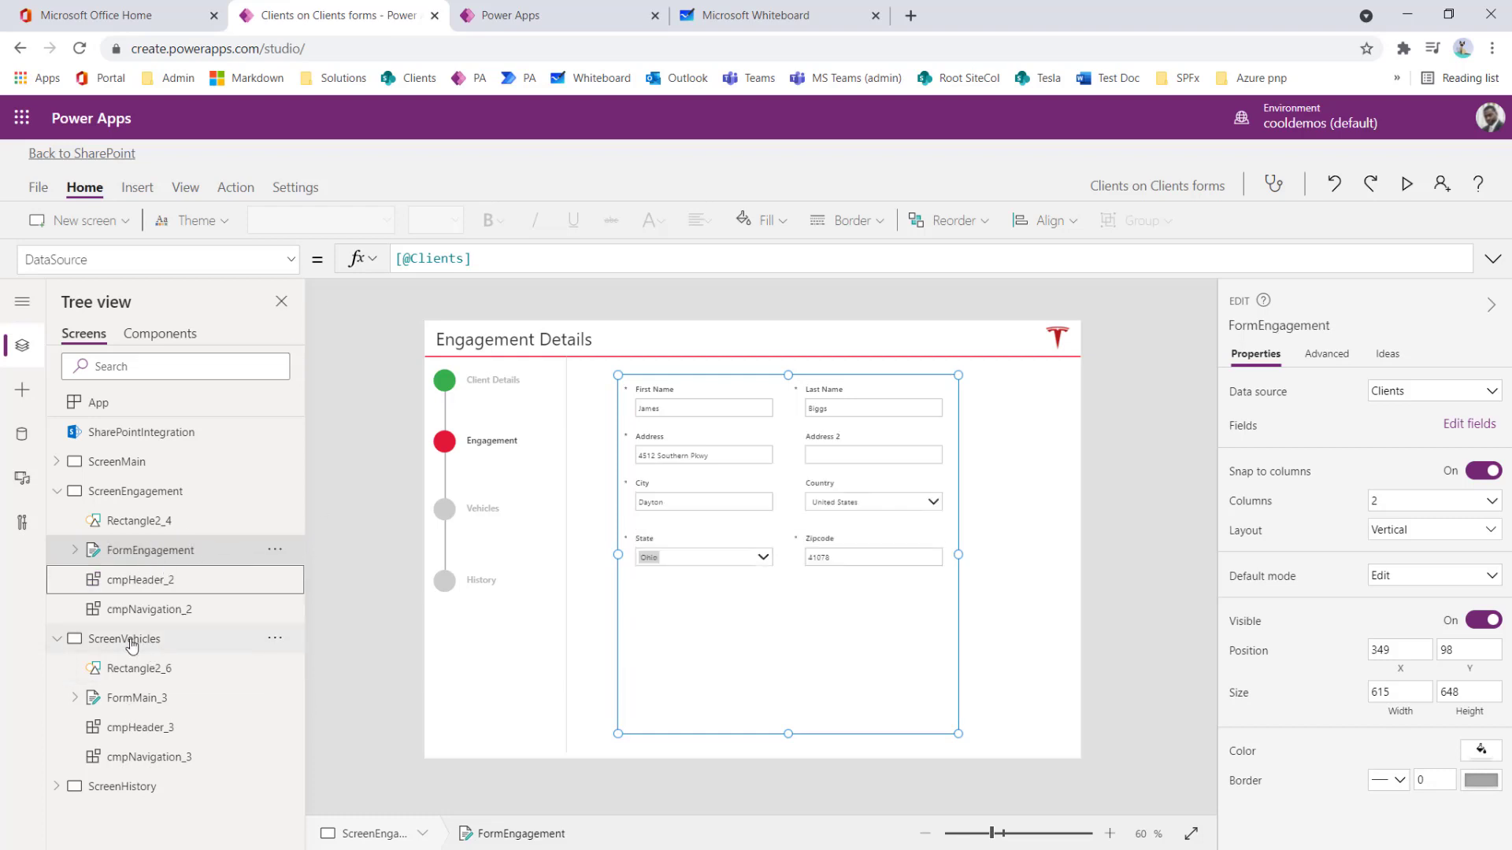
Step: Collapse ScreenVehicles in the screen tree and review the controls contained in ScreenMain
left_click(57, 638)
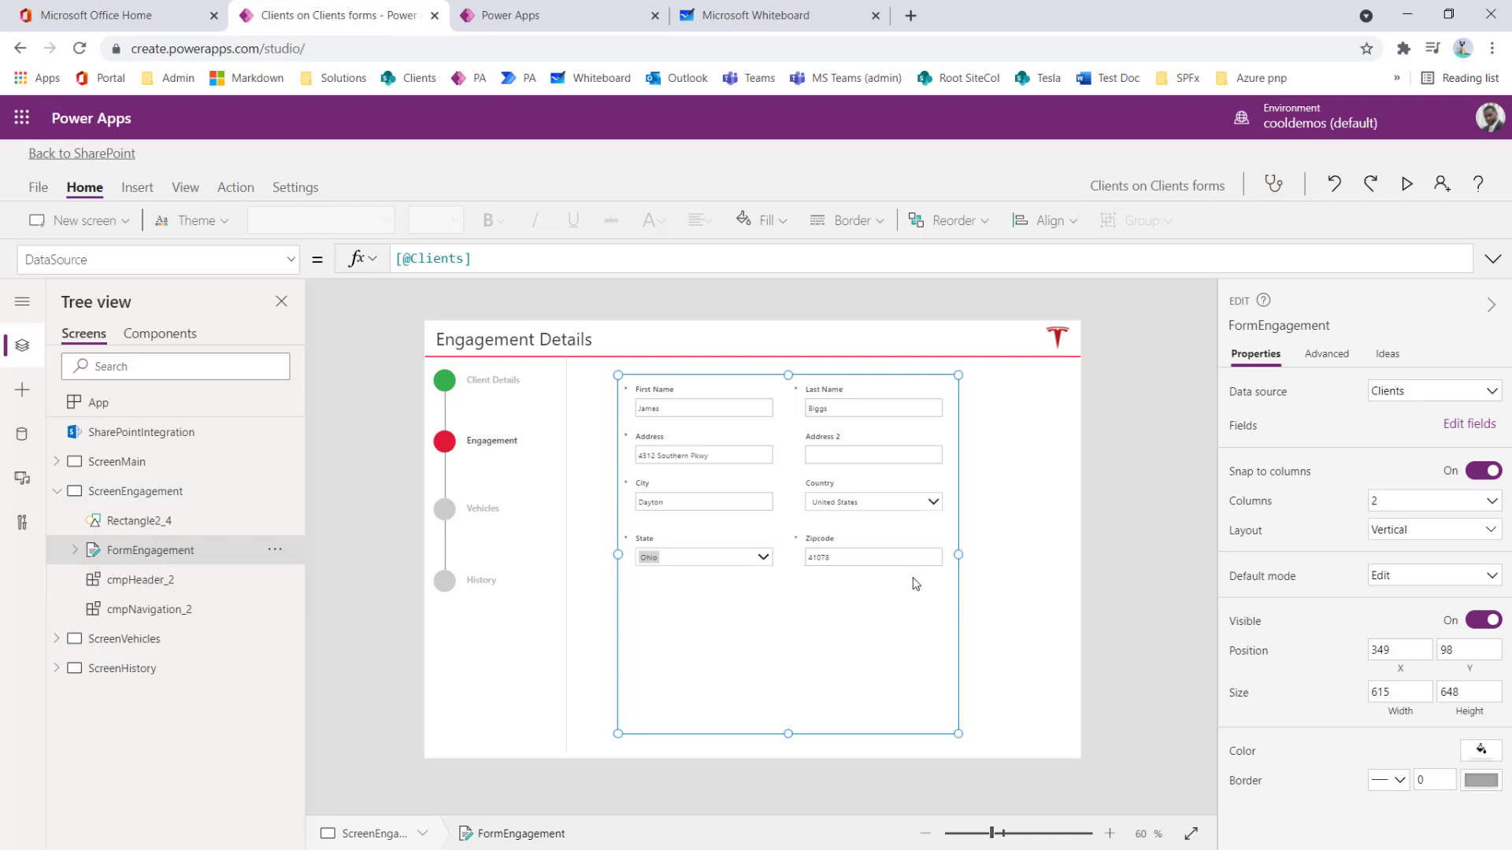
left_click(59, 466)
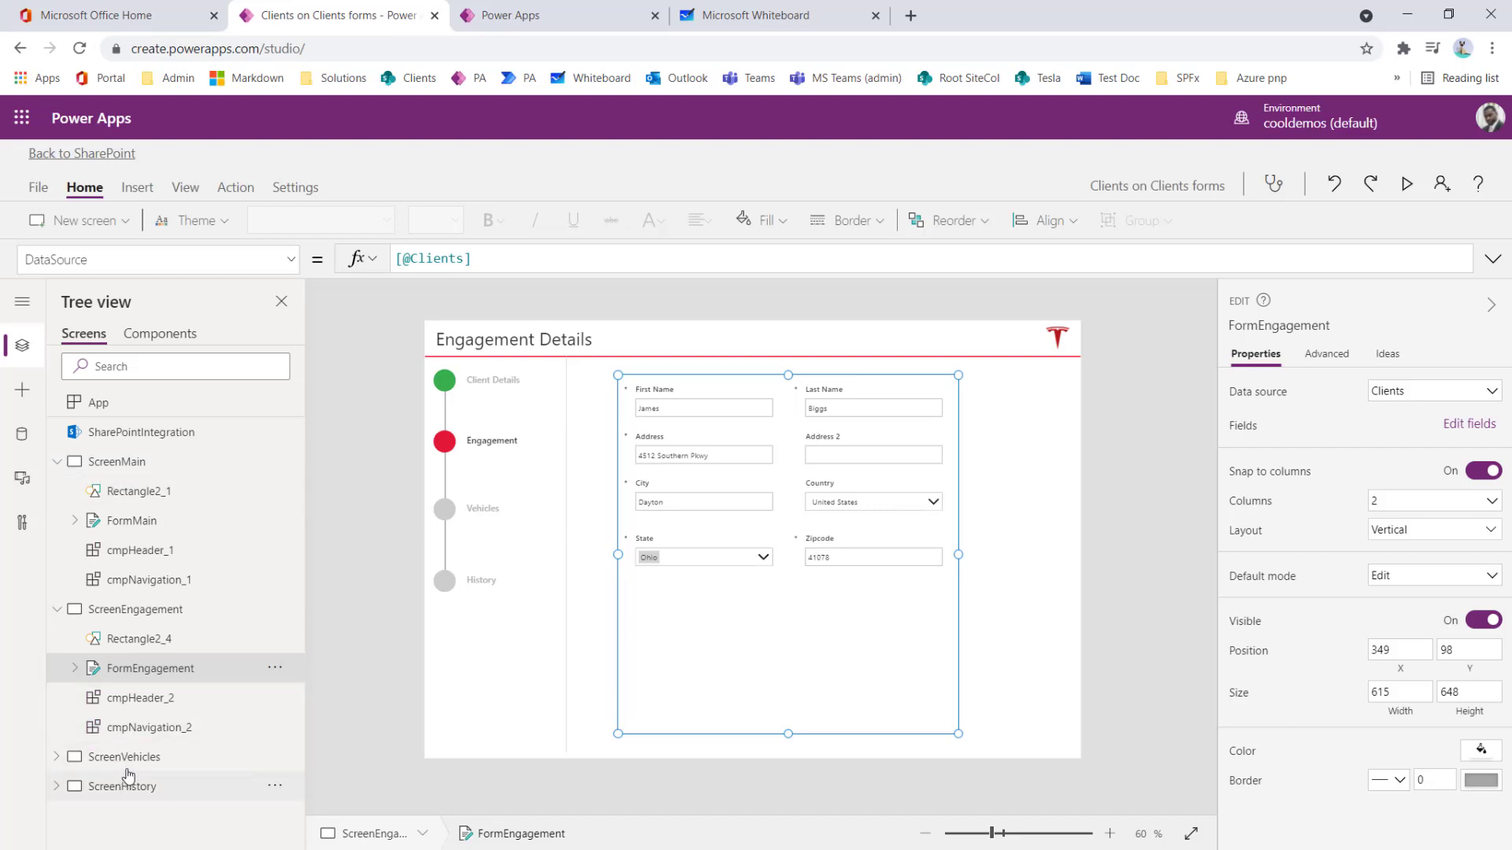
left_click(57, 466)
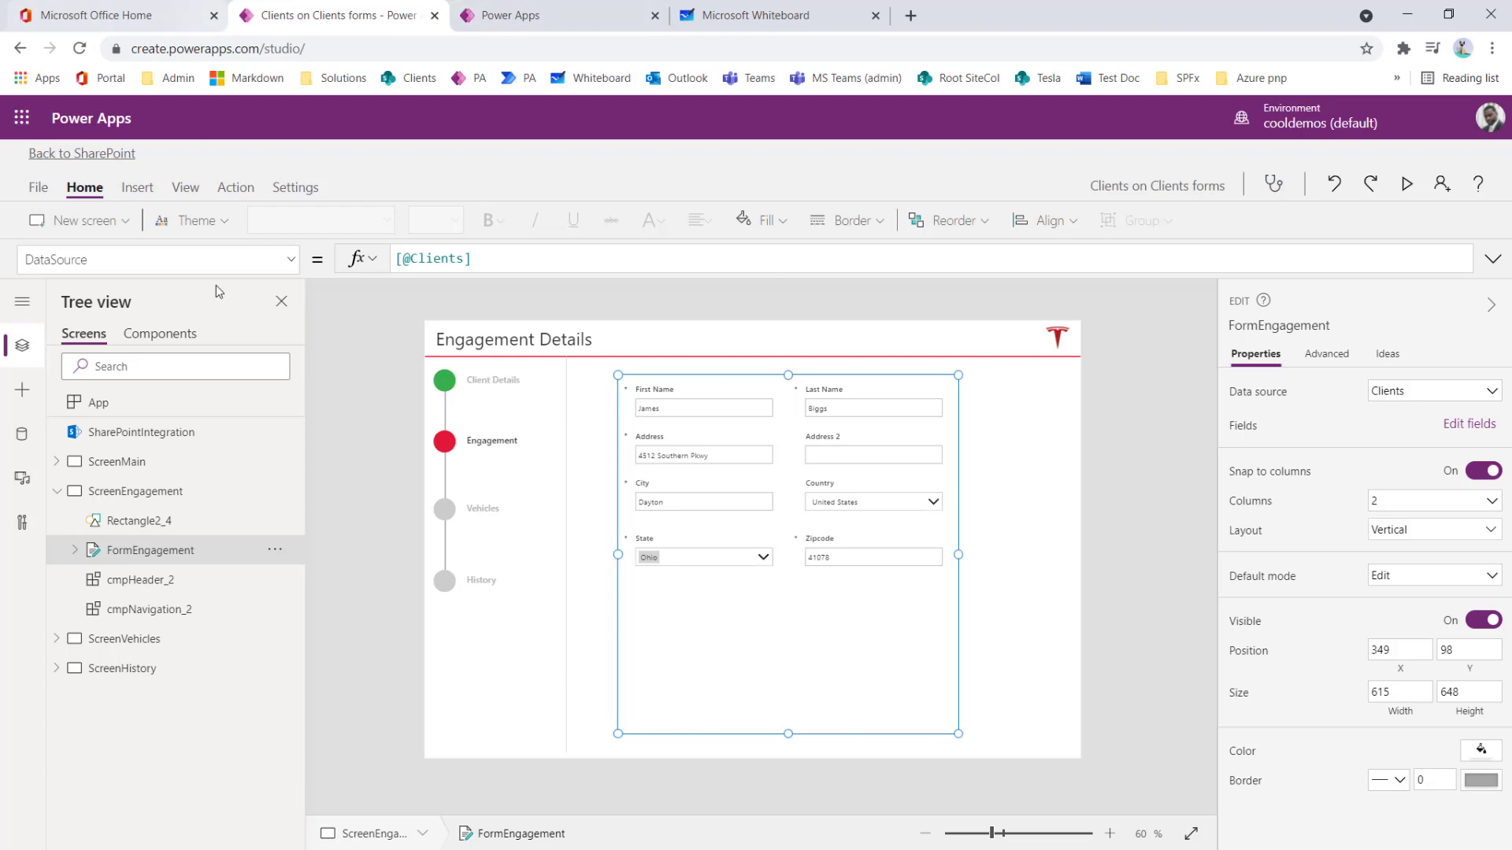
Step: Open the Clients list in SharePoint from the app's data sources and examine its engagement-related columns
left_click(41, 442)
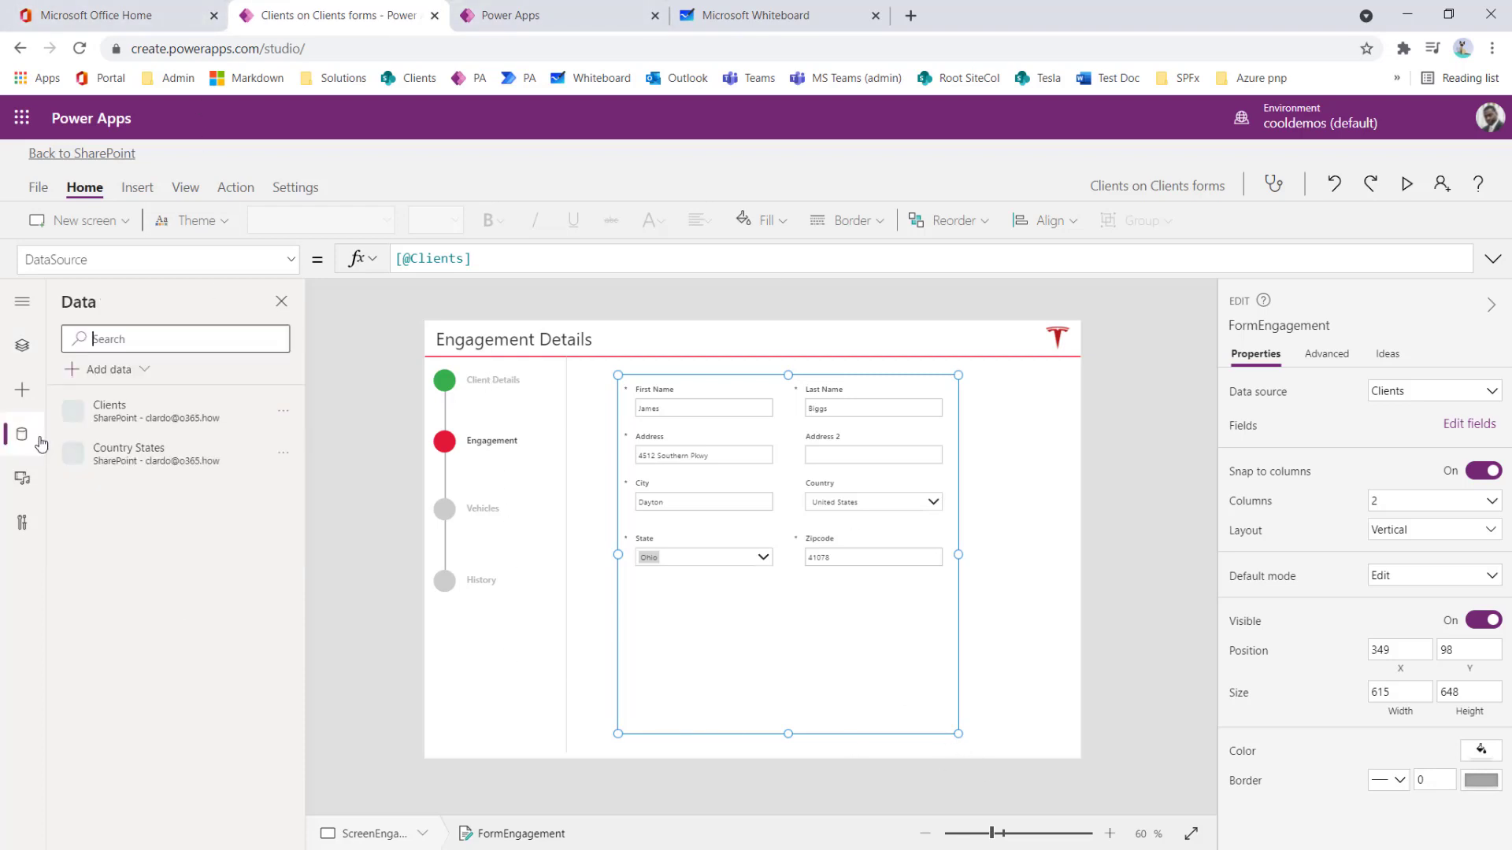
left_click(284, 410)
left_click(344, 448)
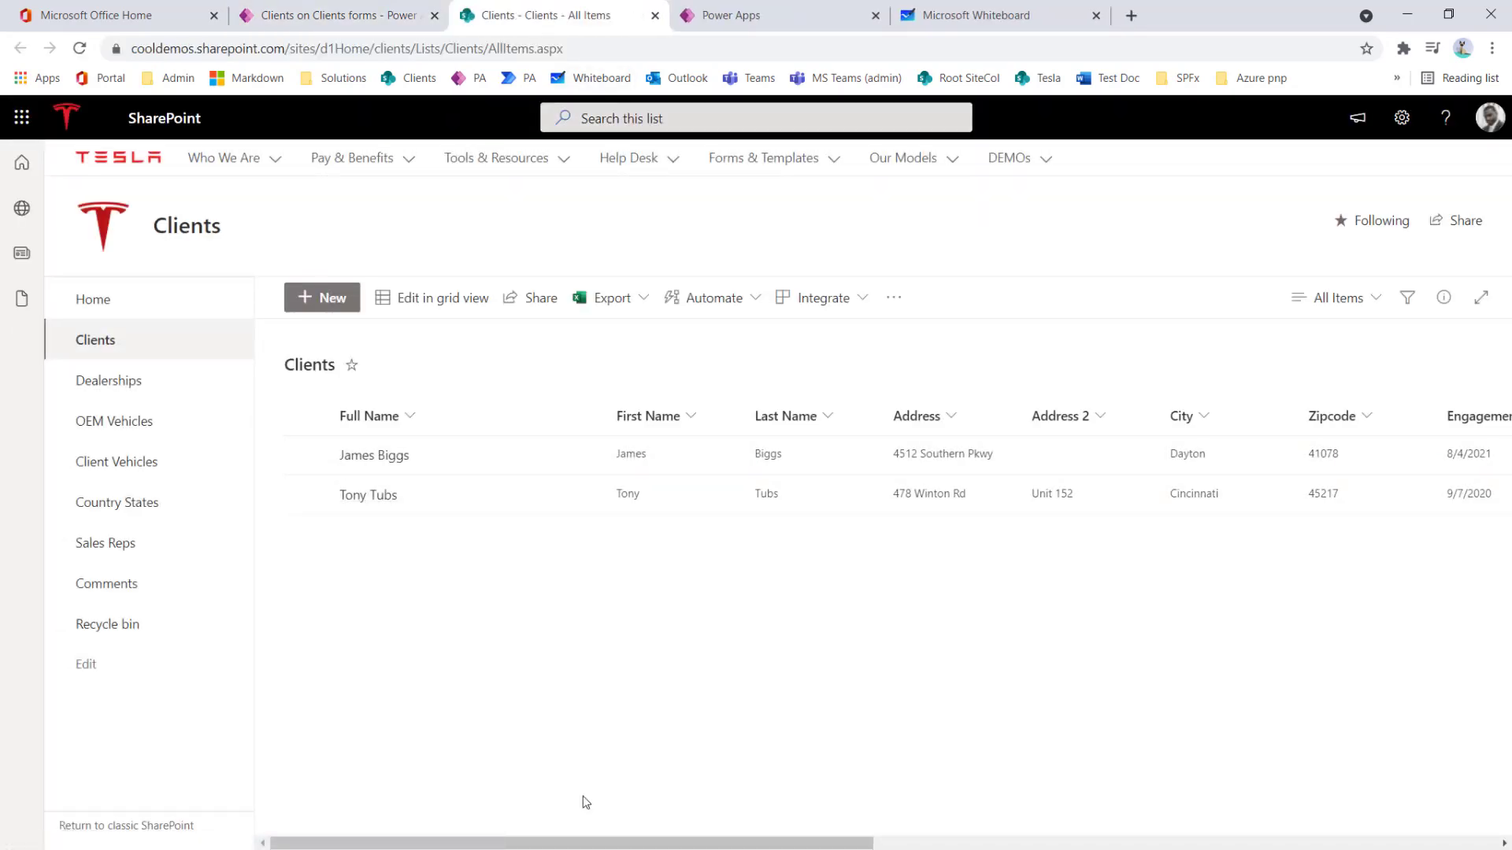
left_click_drag(563, 843, 435, 842)
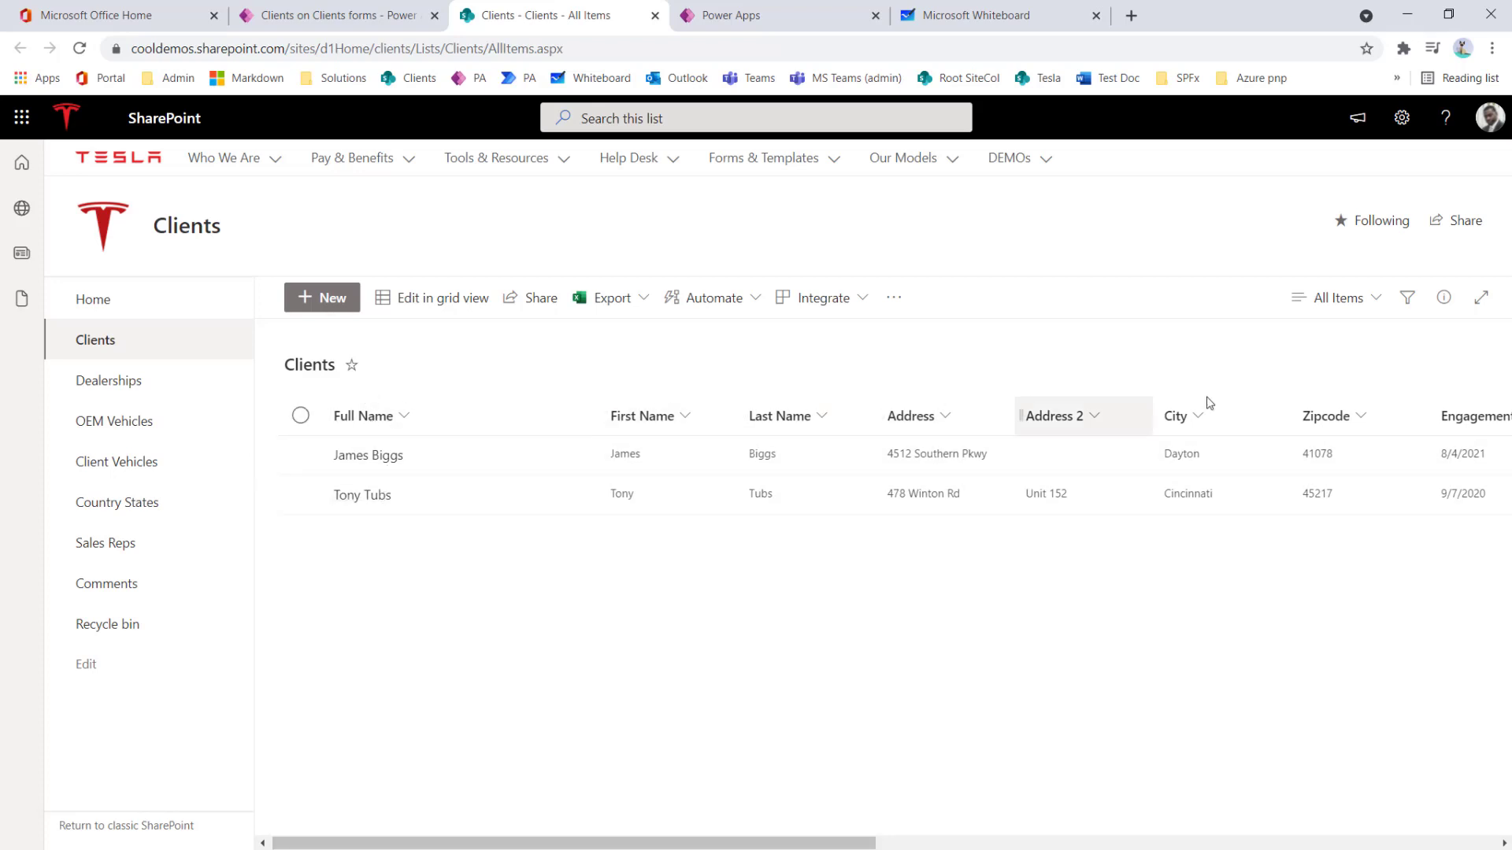
left_click_drag(827, 845, 1214, 845)
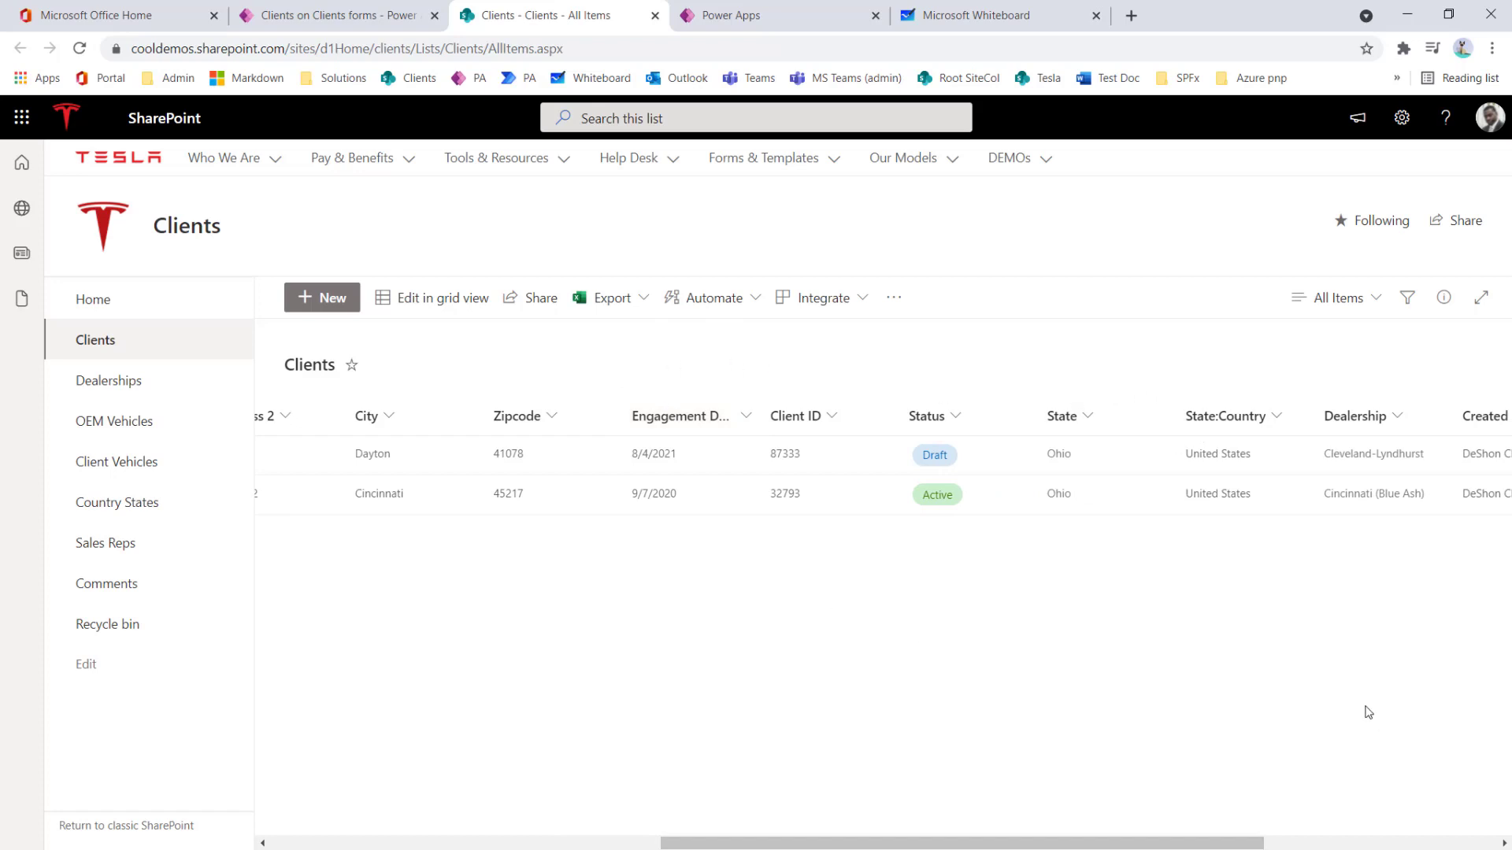
Step: Return to Power Apps and remove all existing fields from FormEngagement, starting with First Name and Last Name
left_click(339, 14)
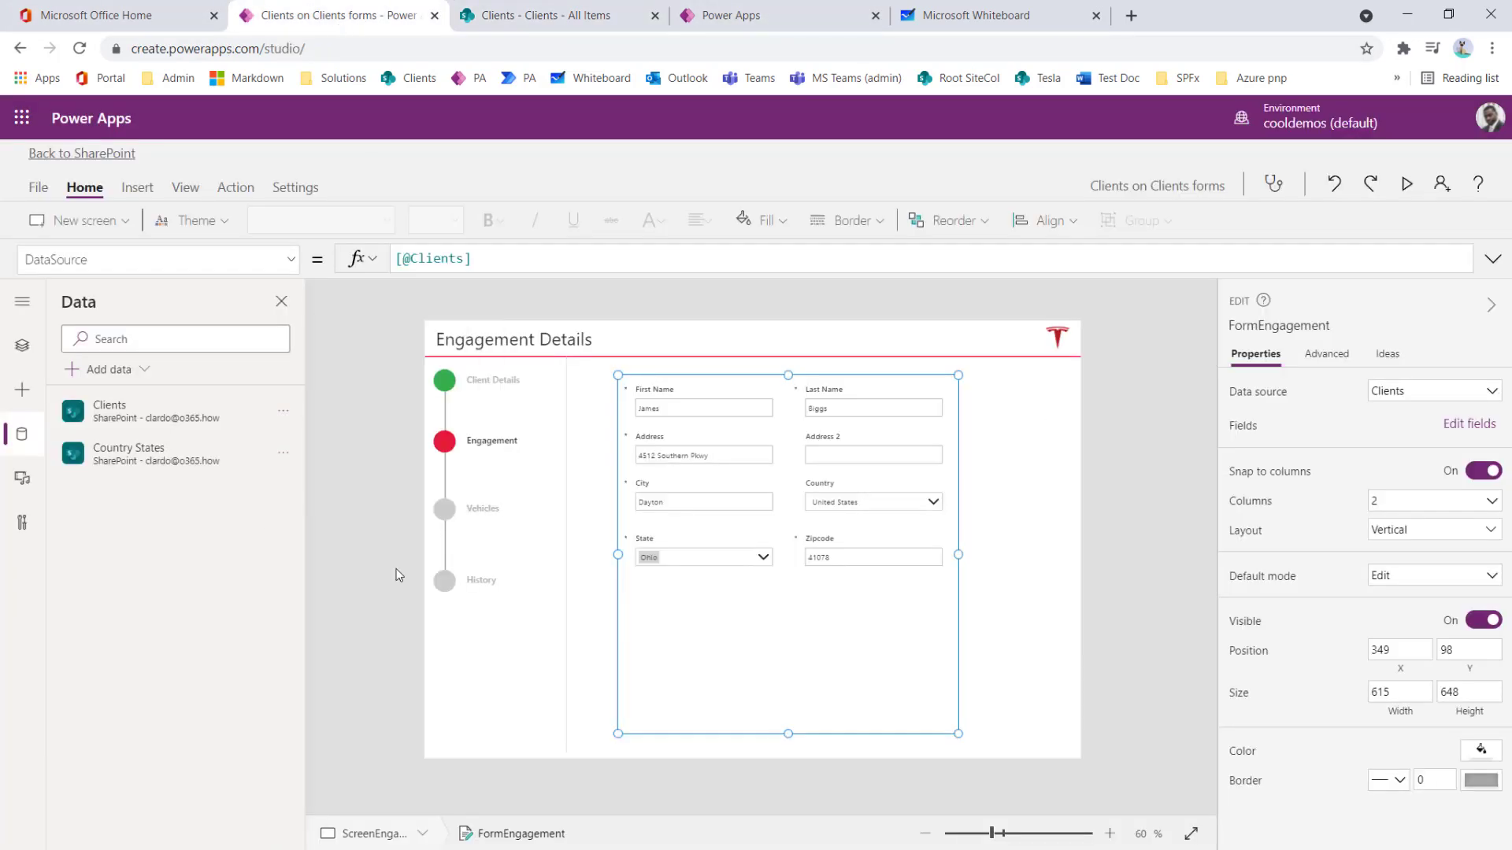
left_click(26, 353)
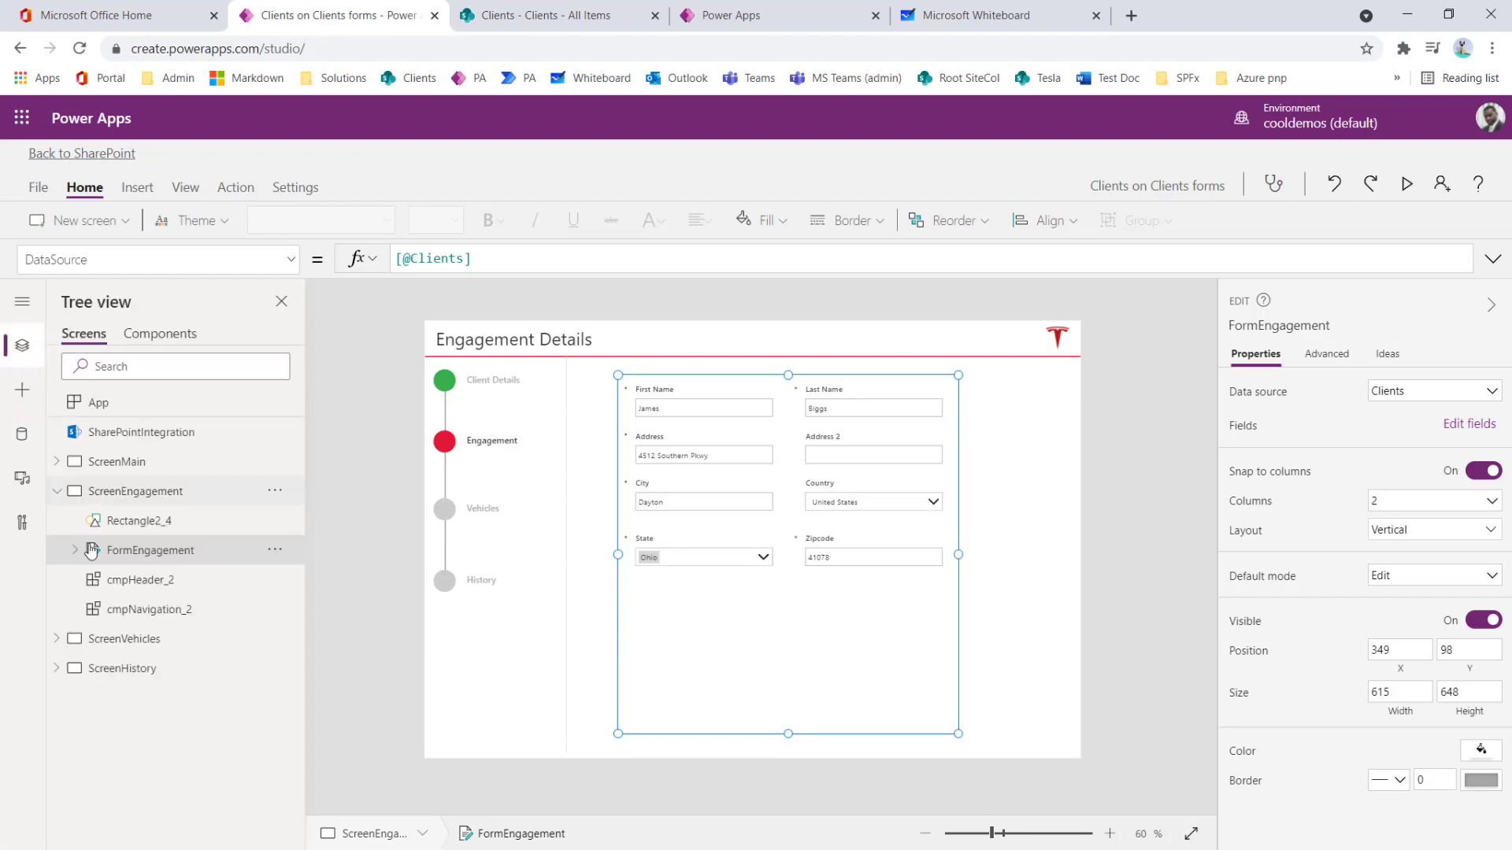
left_click(1461, 427)
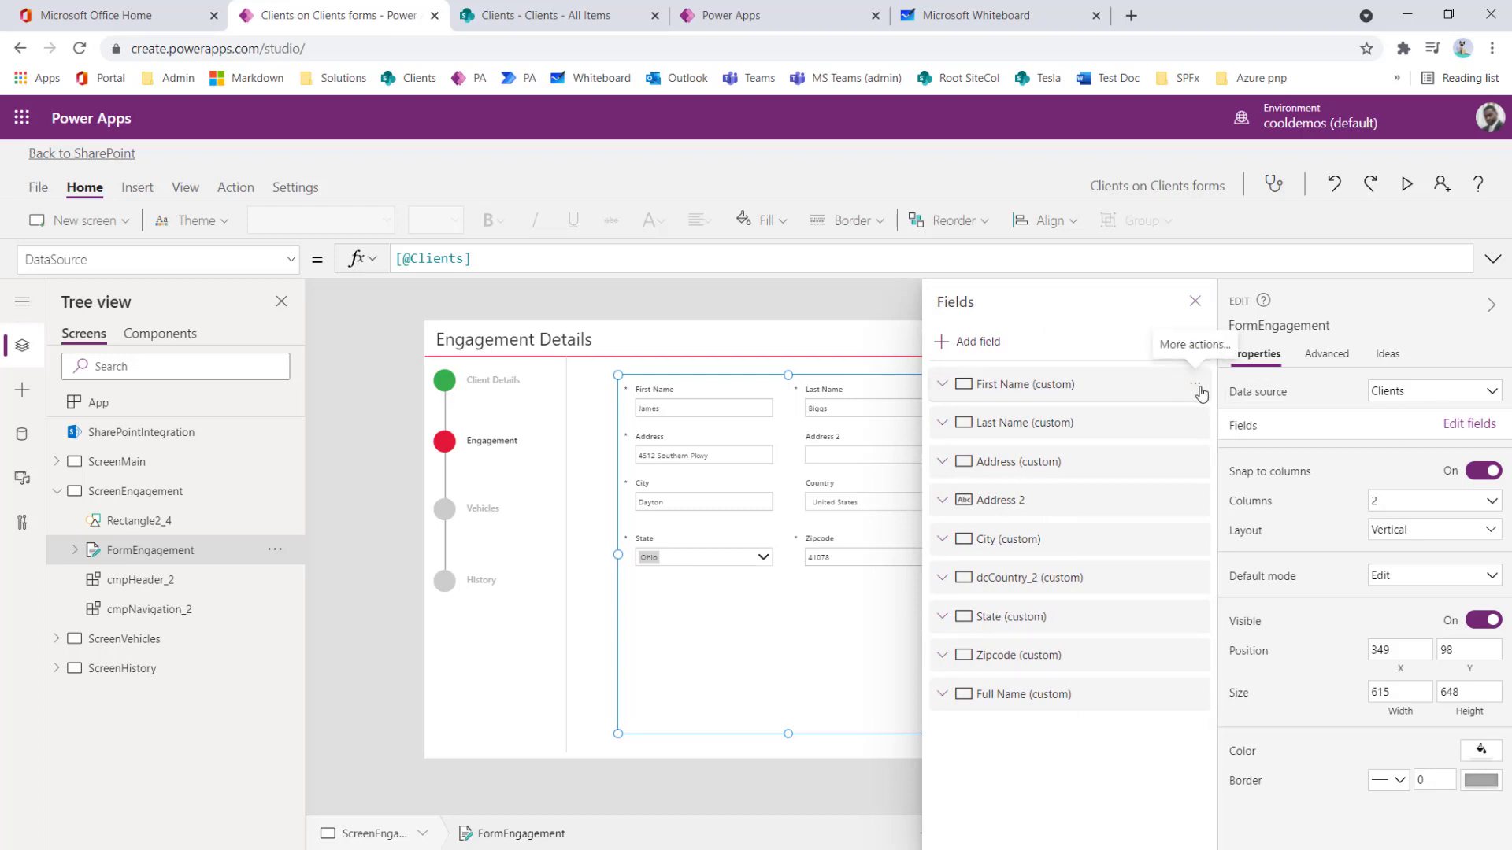
left_click(1201, 386)
left_click(1218, 490)
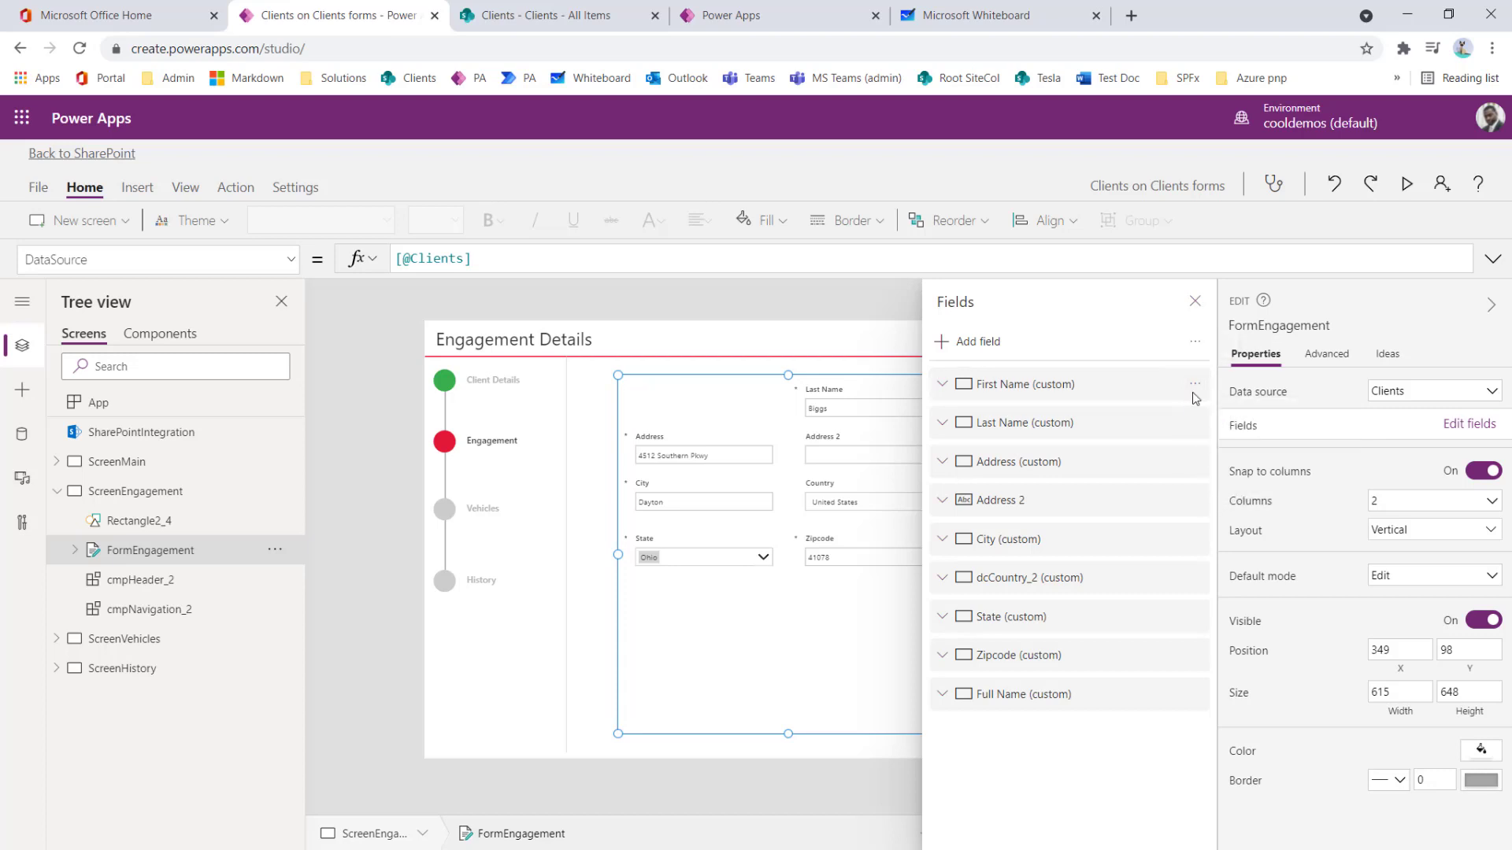
left_click(1197, 389)
left_click(1195, 385)
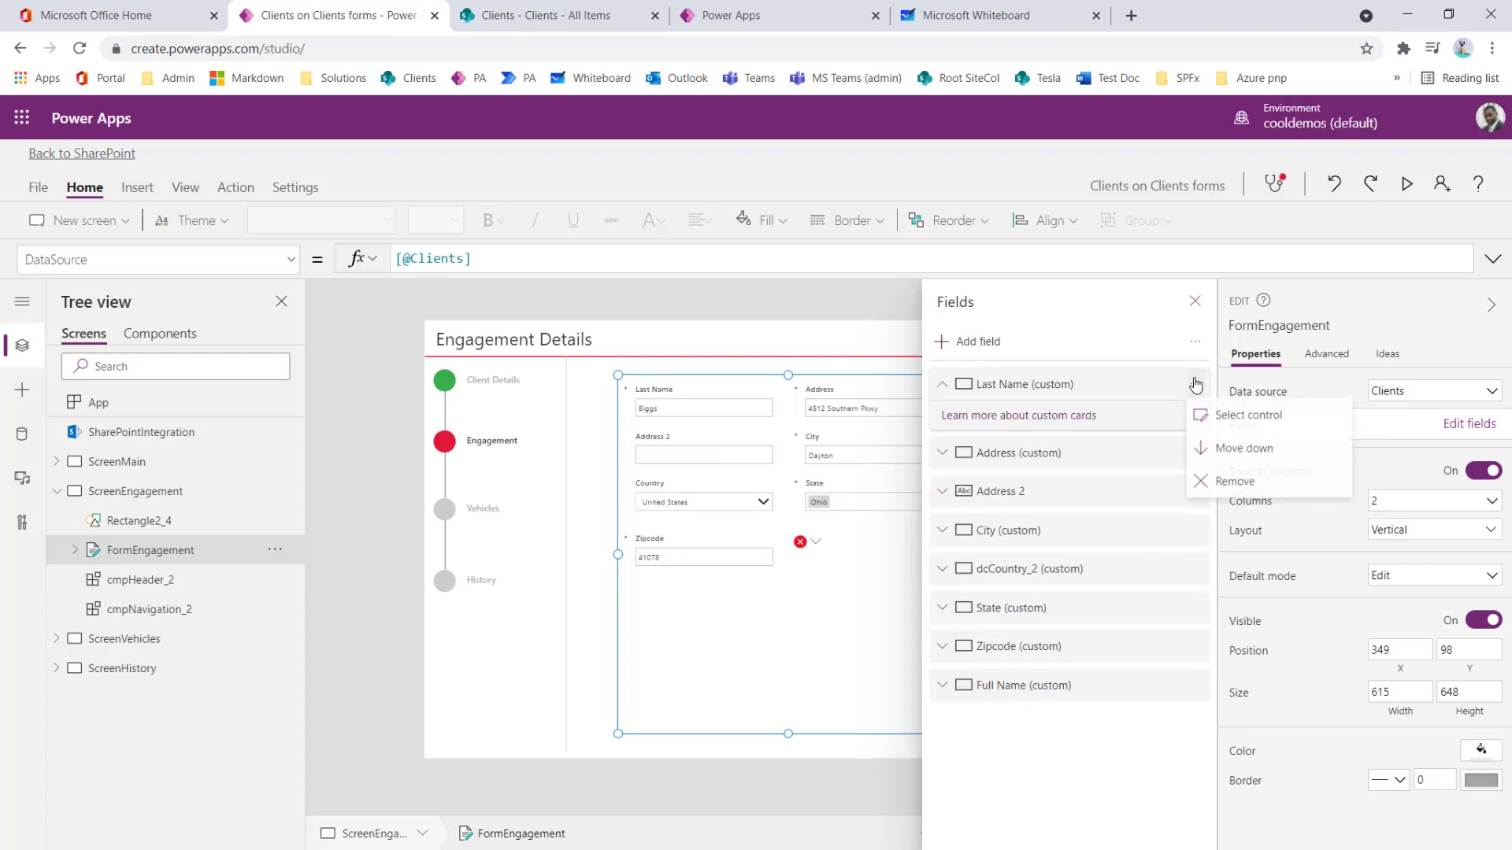
left_click(1226, 489)
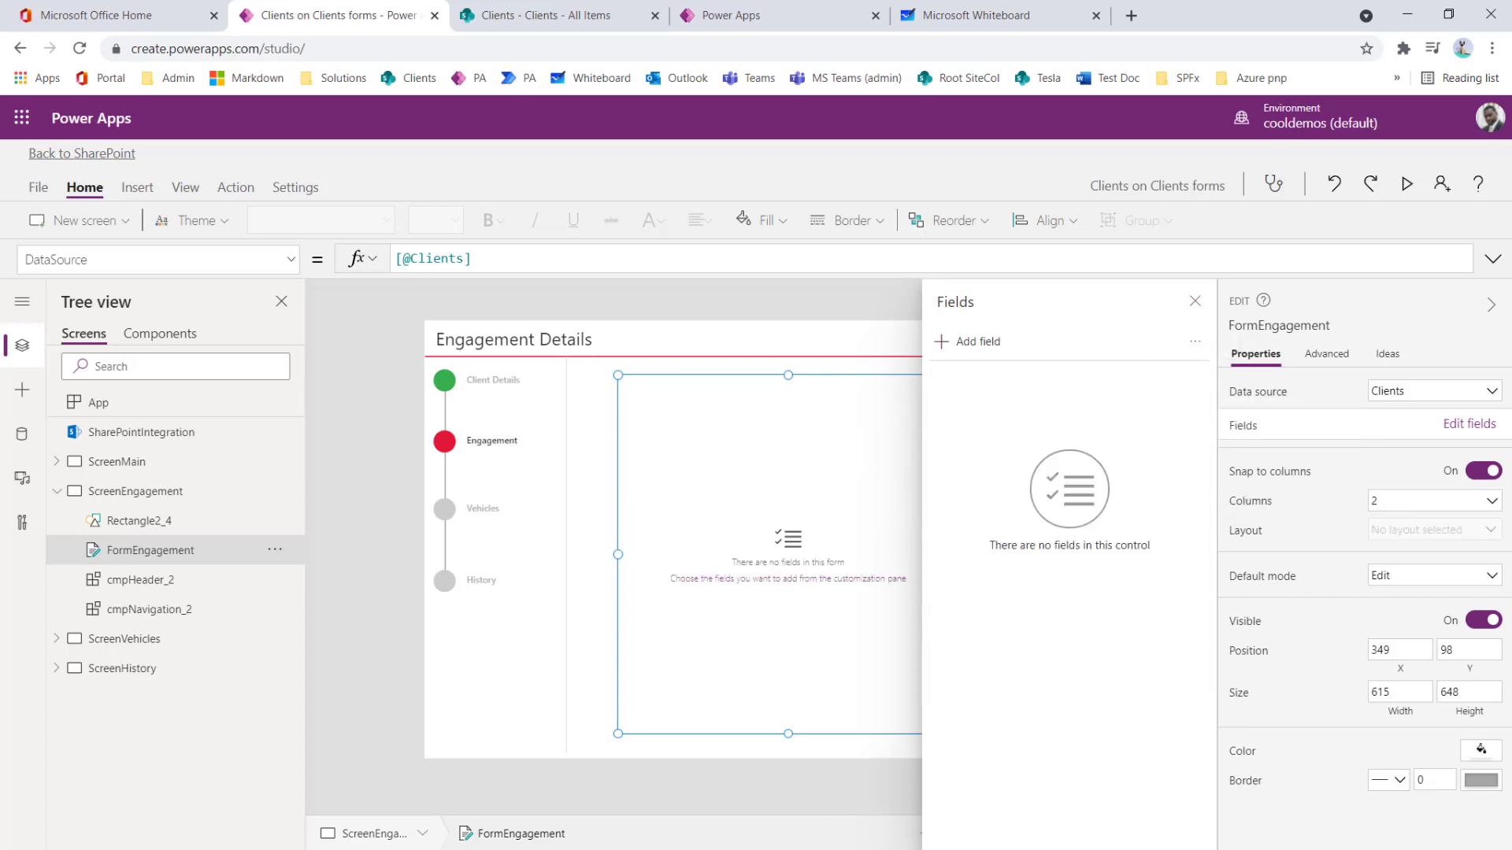
Step: Check the Engagement Details mockup in Moqups and add the Status, Dealership and Primary Representative fields to FormEngagement in Power Apps
key("alt+Tab")
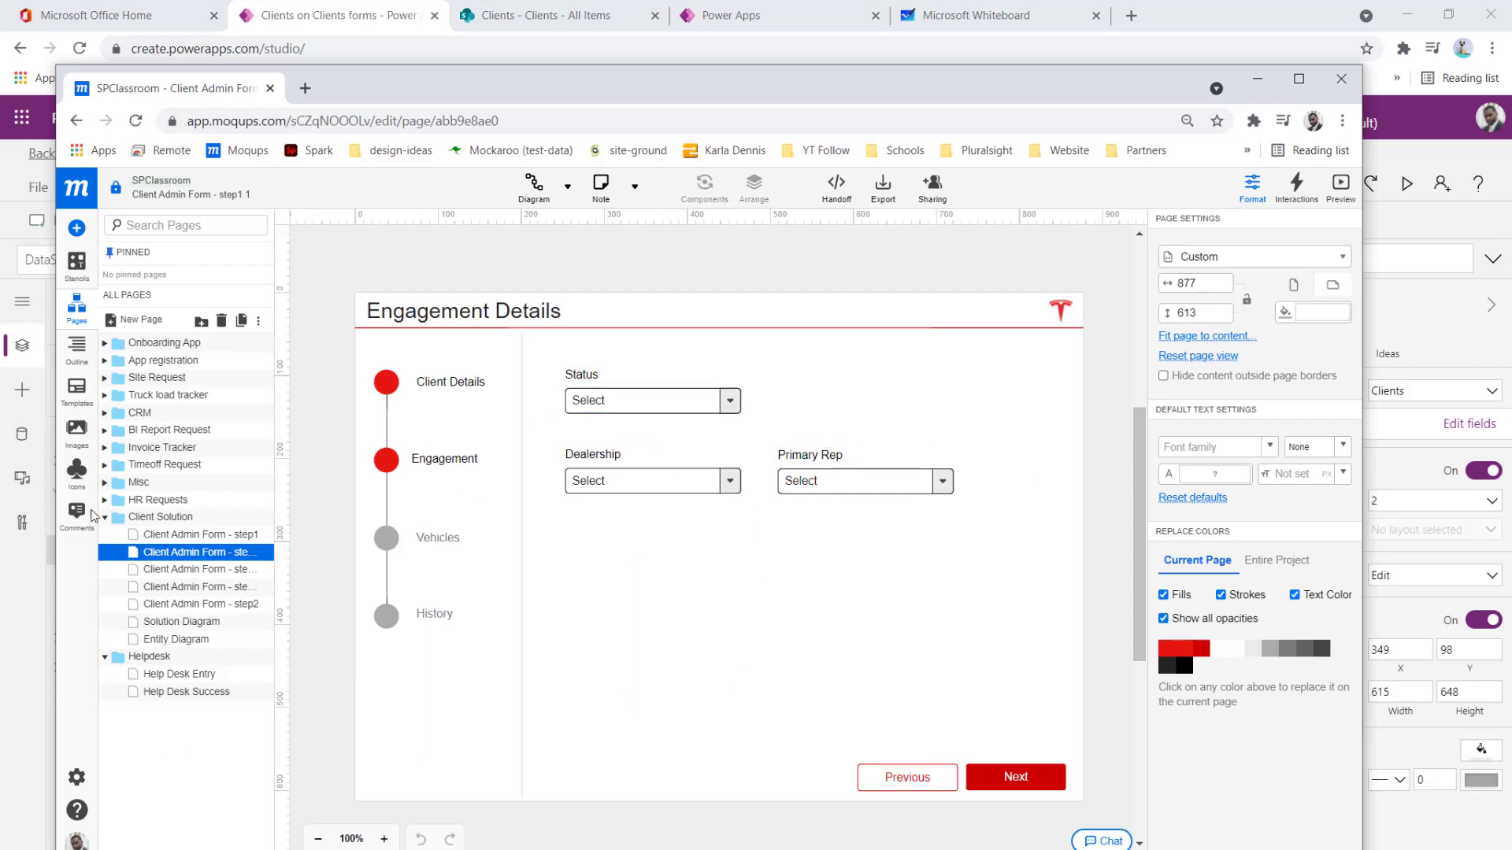
left_click(35, 671)
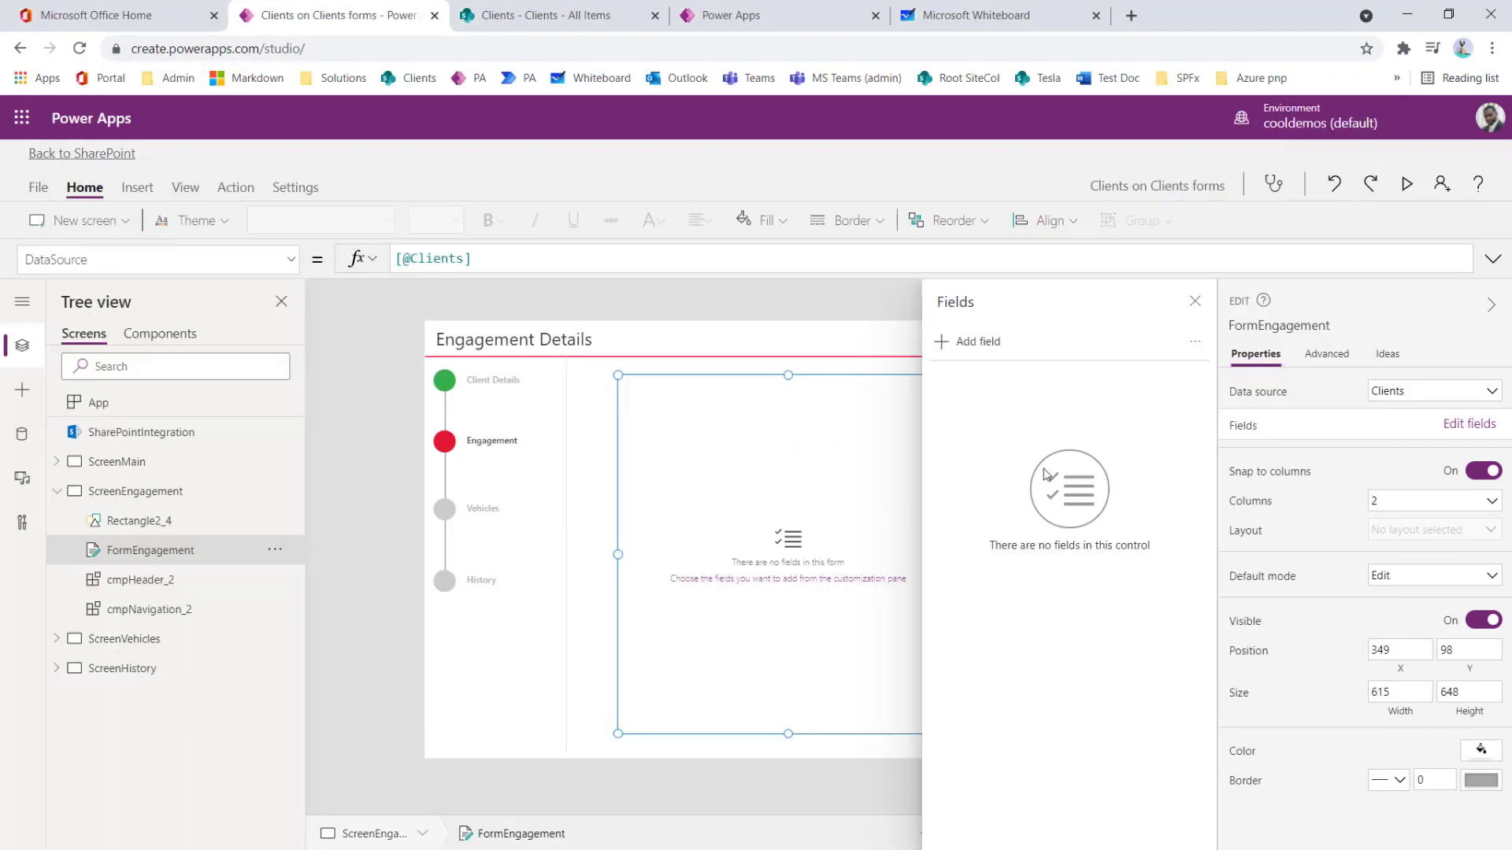
left_click(977, 342)
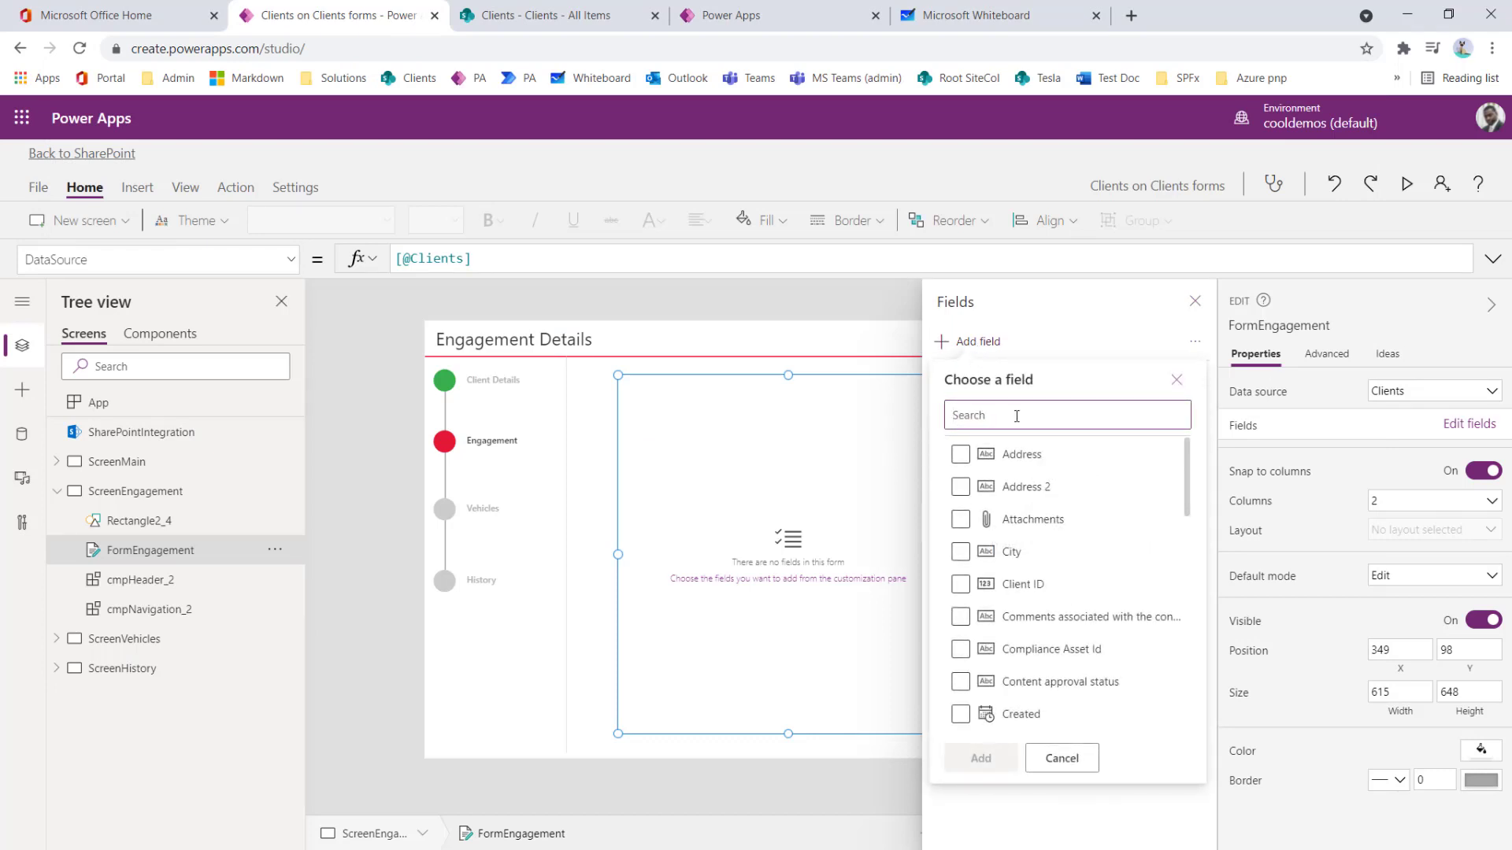
type("sta")
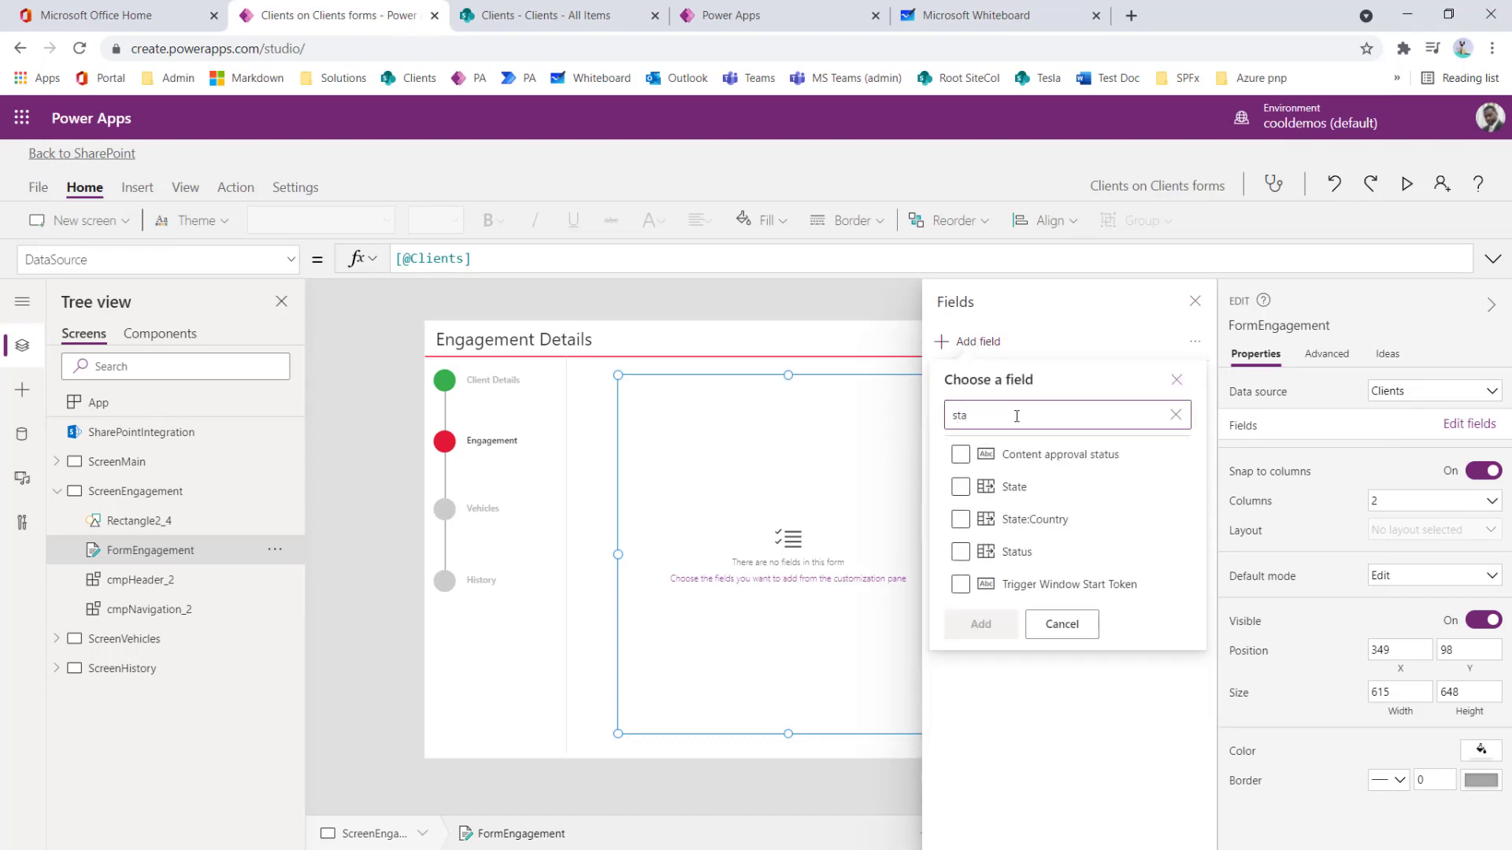
left_click(959, 551)
left_click(1175, 415)
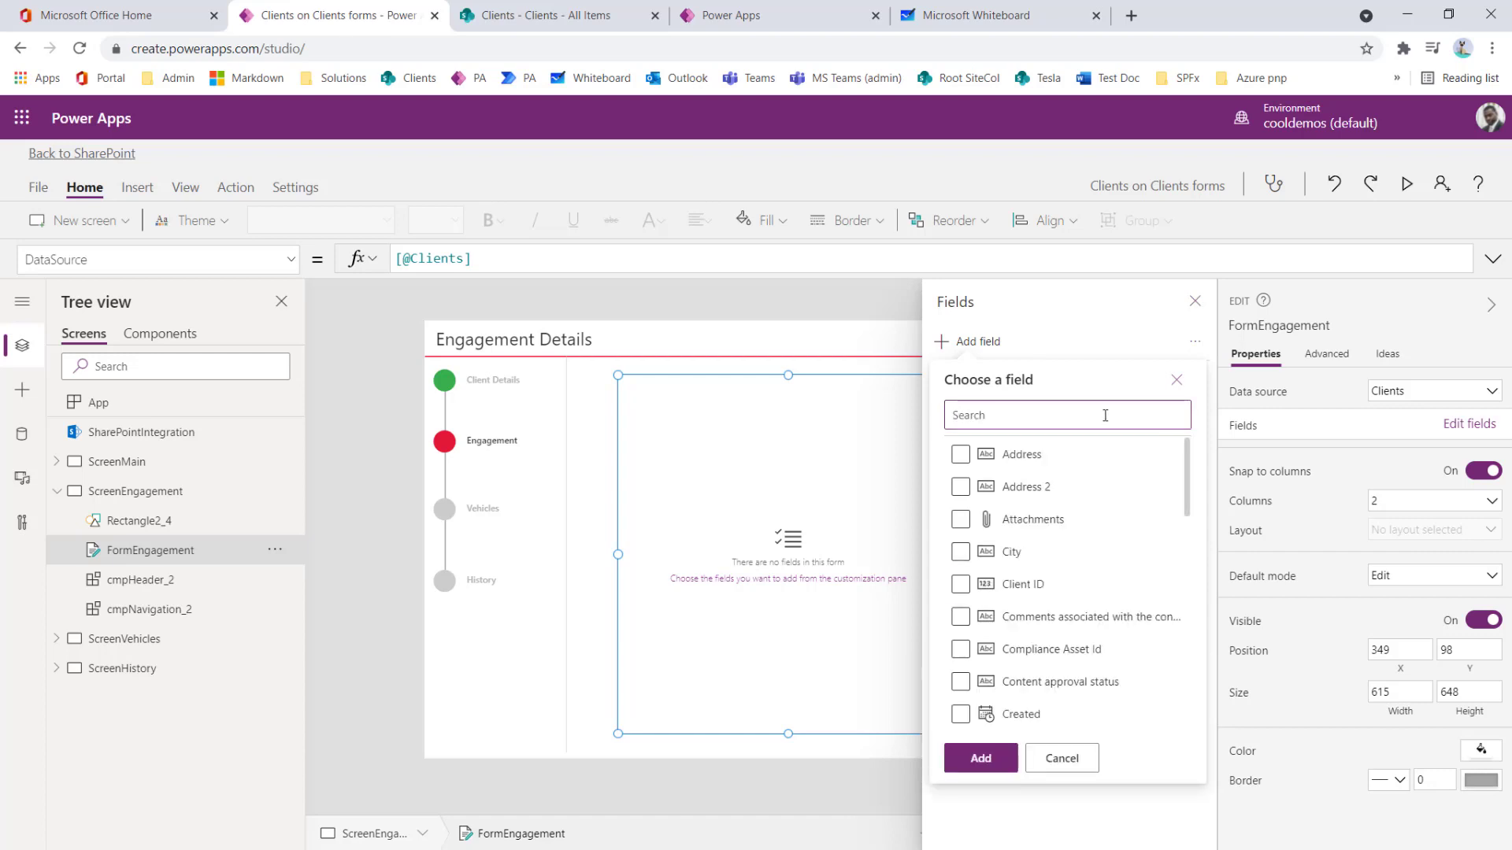
type("pri")
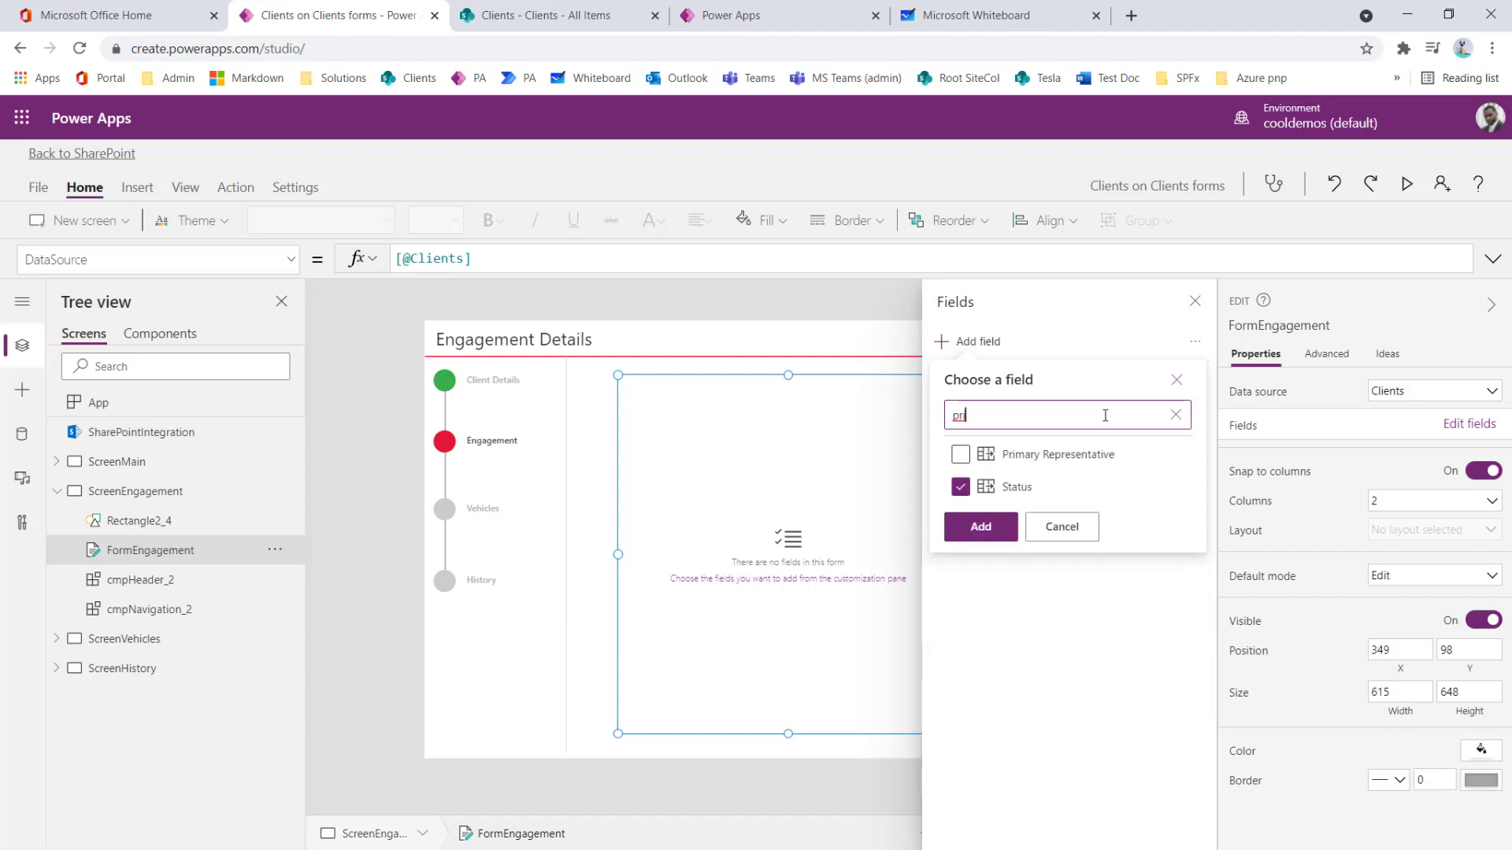
left_click(1175, 415)
type("des")
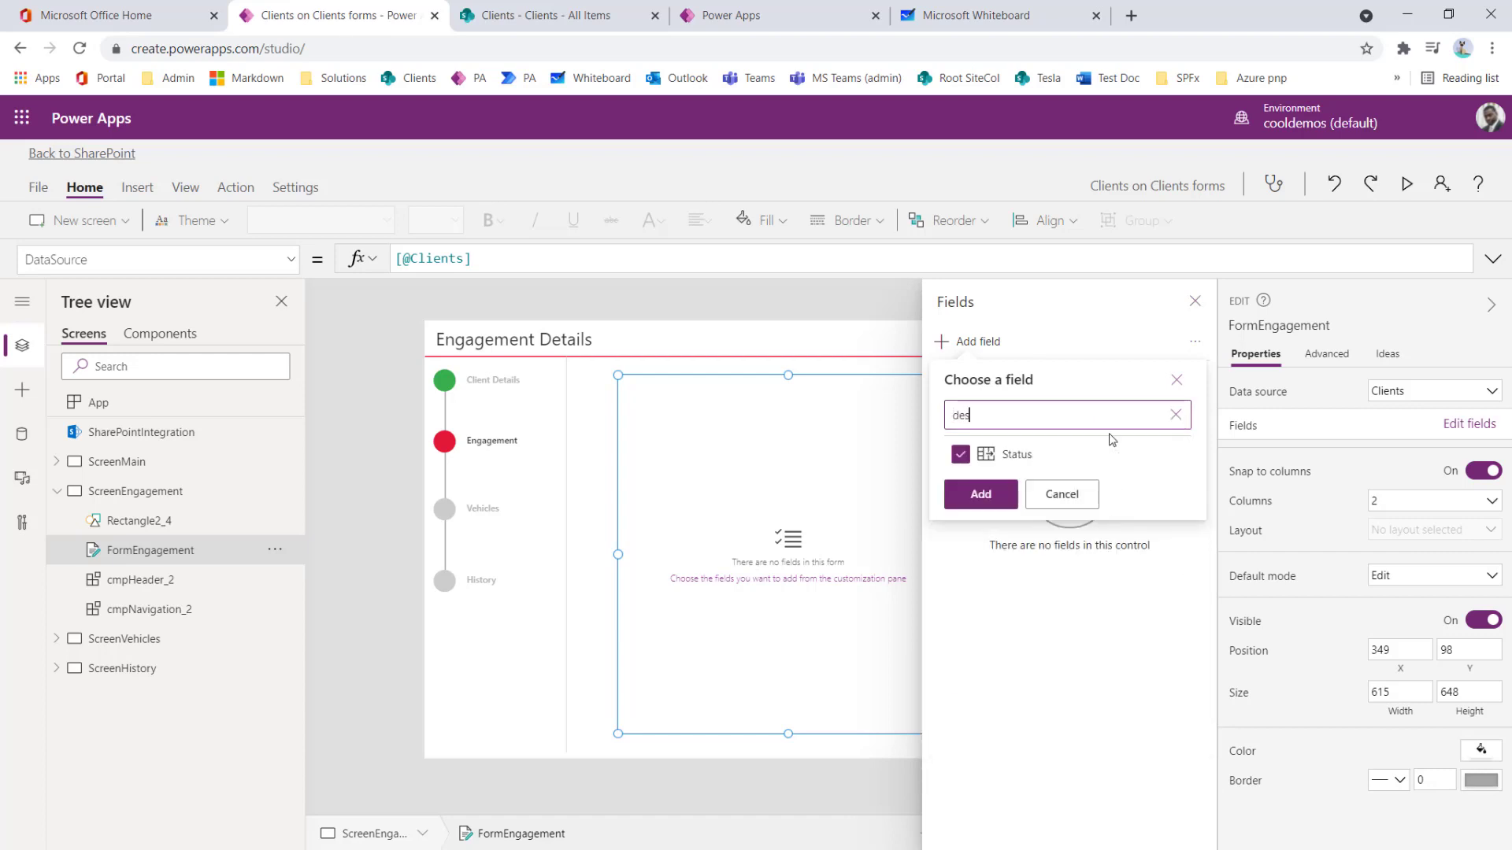
key("BackSpace")
key("BackSpace")
key("BackSpace")
type("prim")
left_click(978, 454)
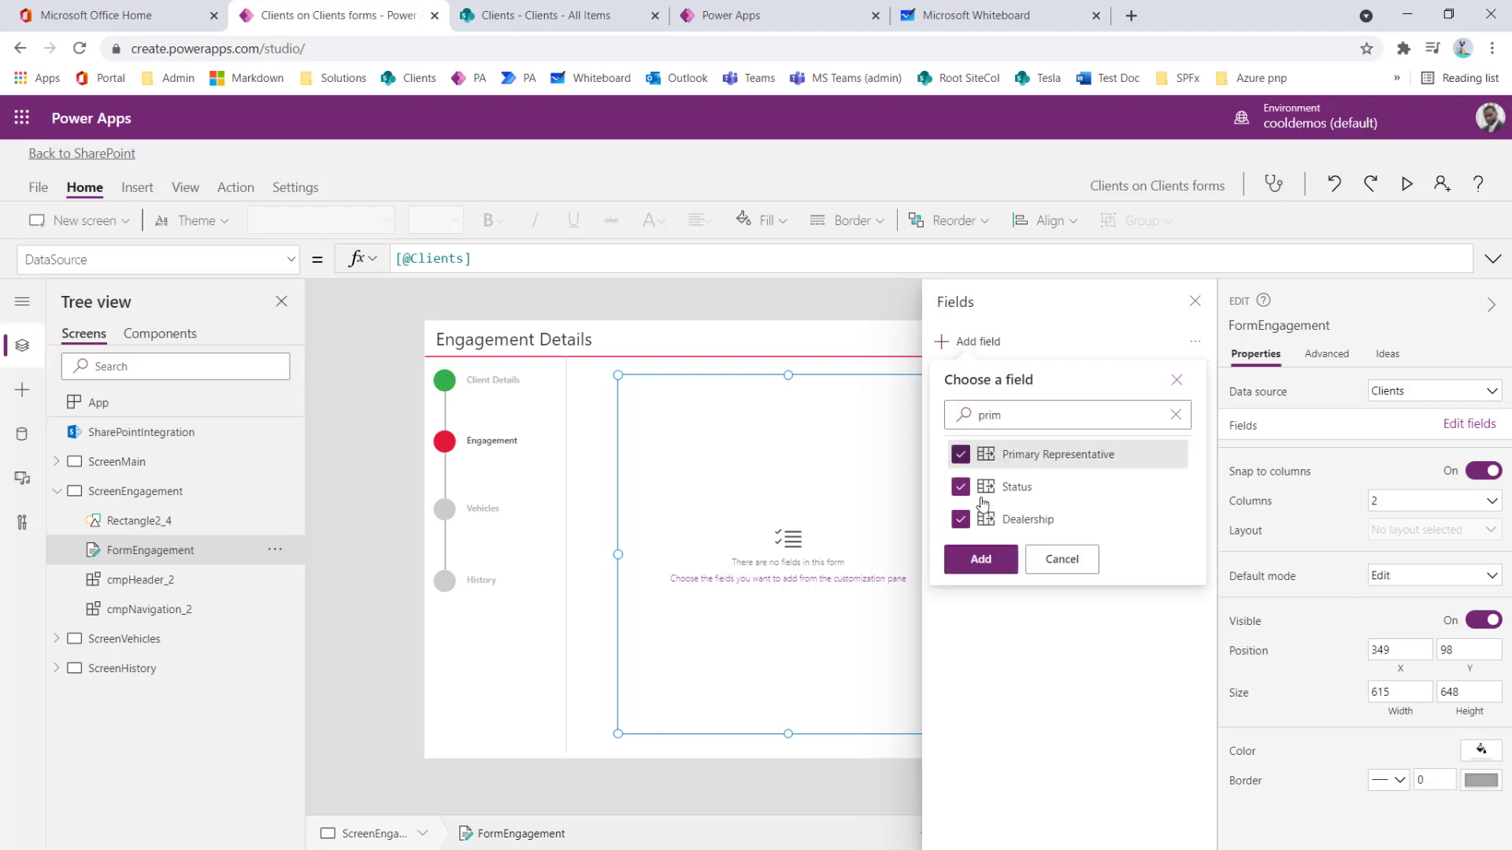
left_click(980, 559)
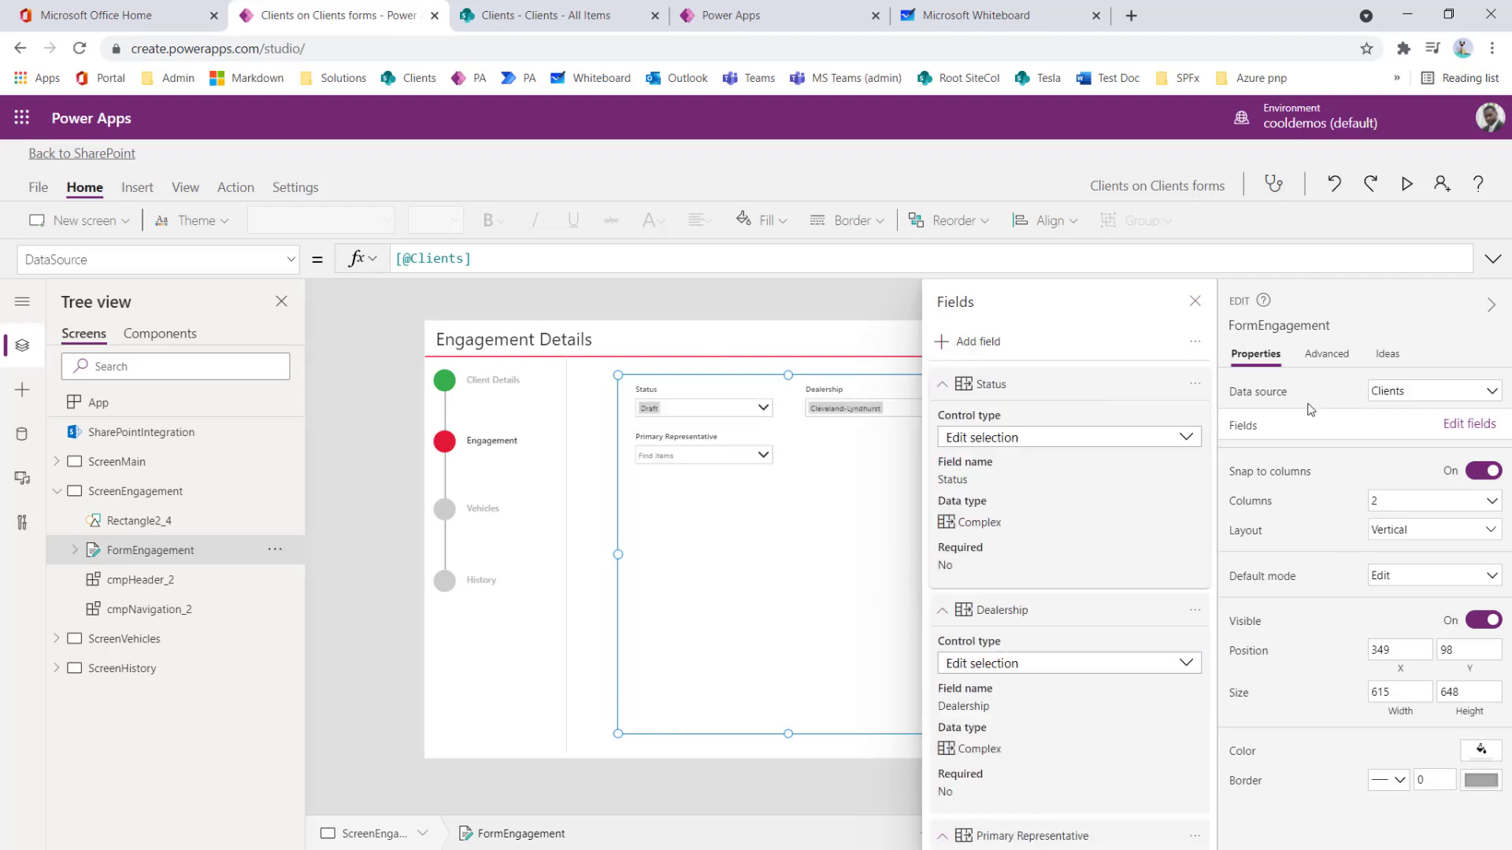
left_click(1194, 302)
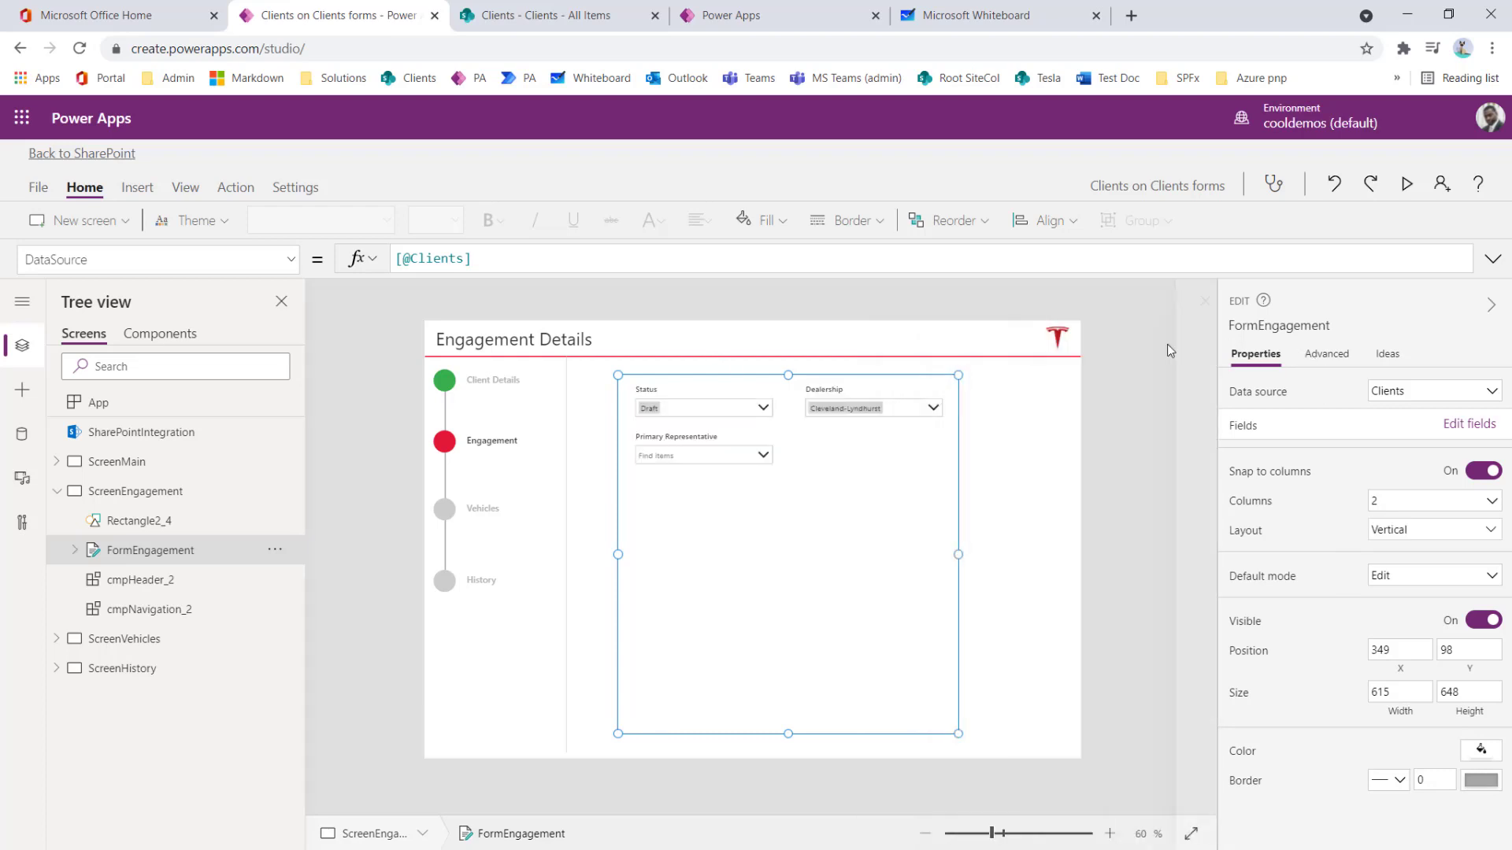
Step: Set the Status card's width to 614 in FormEngagement so it fills the first row
left_click(705, 408)
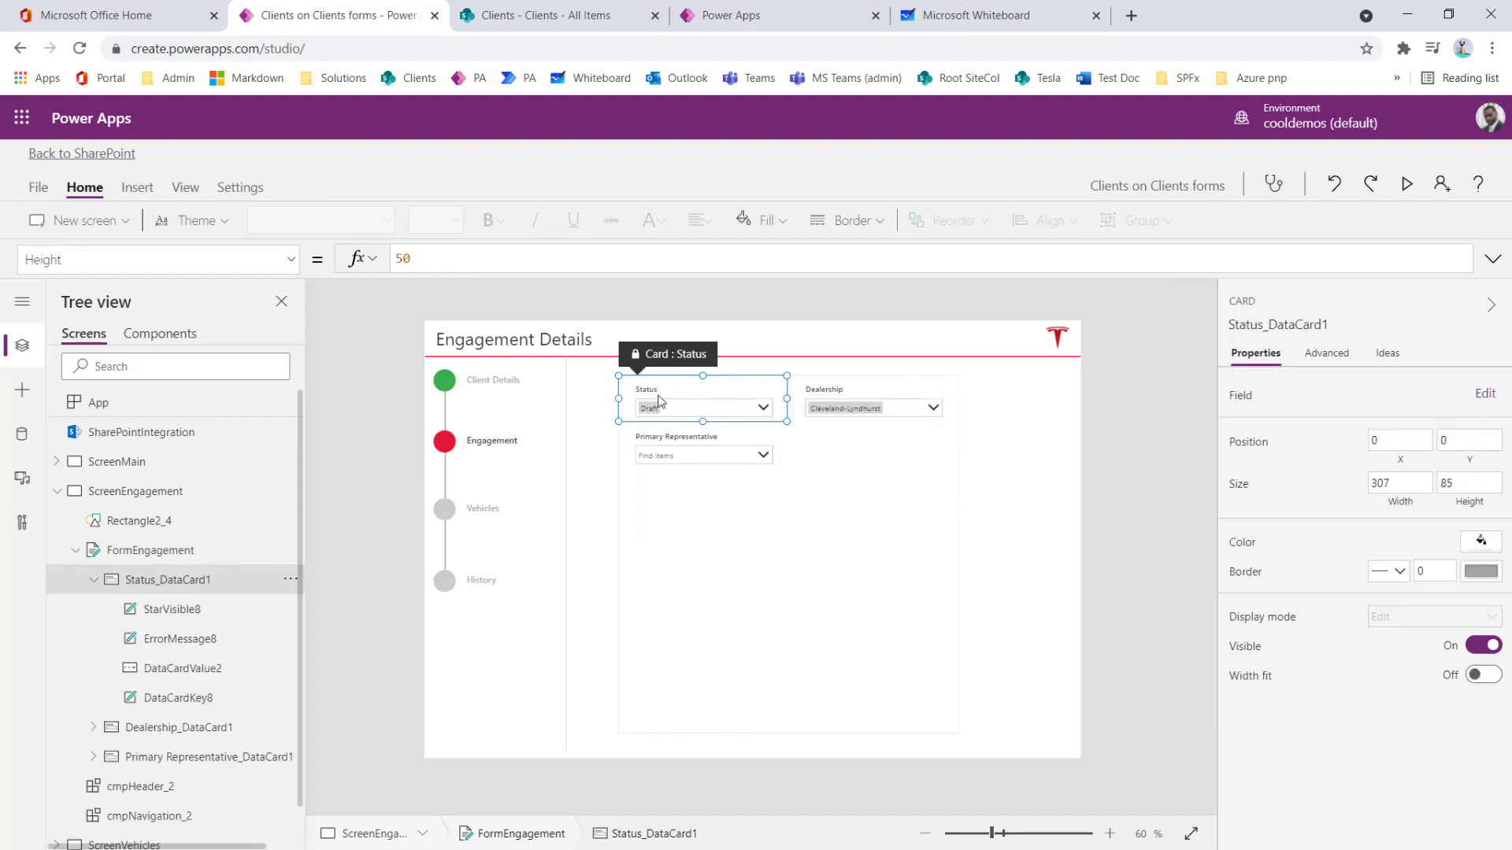
left_click(1397, 483)
type("614")
key("Return")
left_click(754, 461)
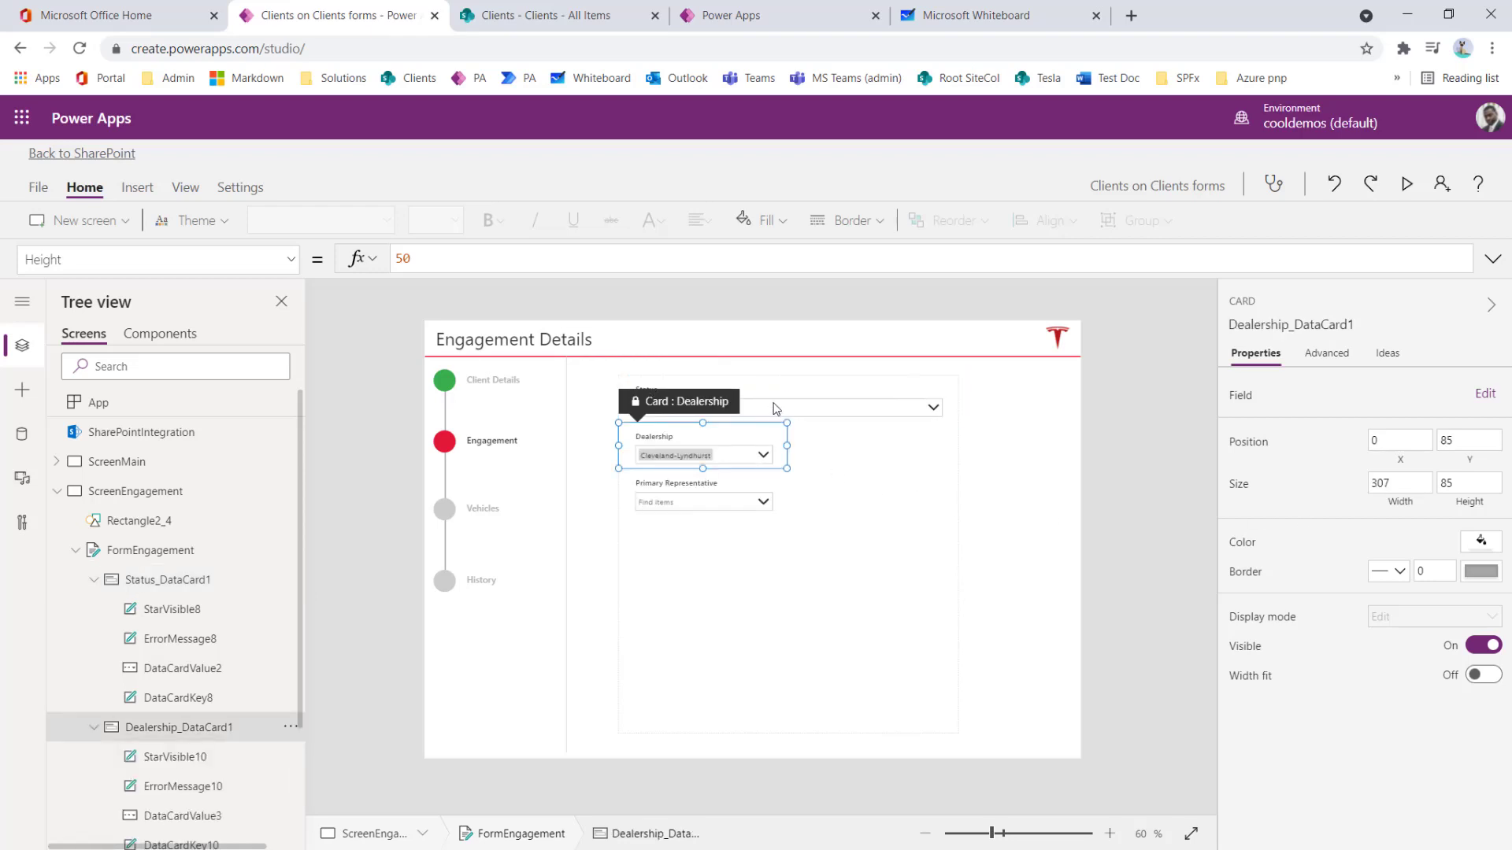
left_click(773, 415)
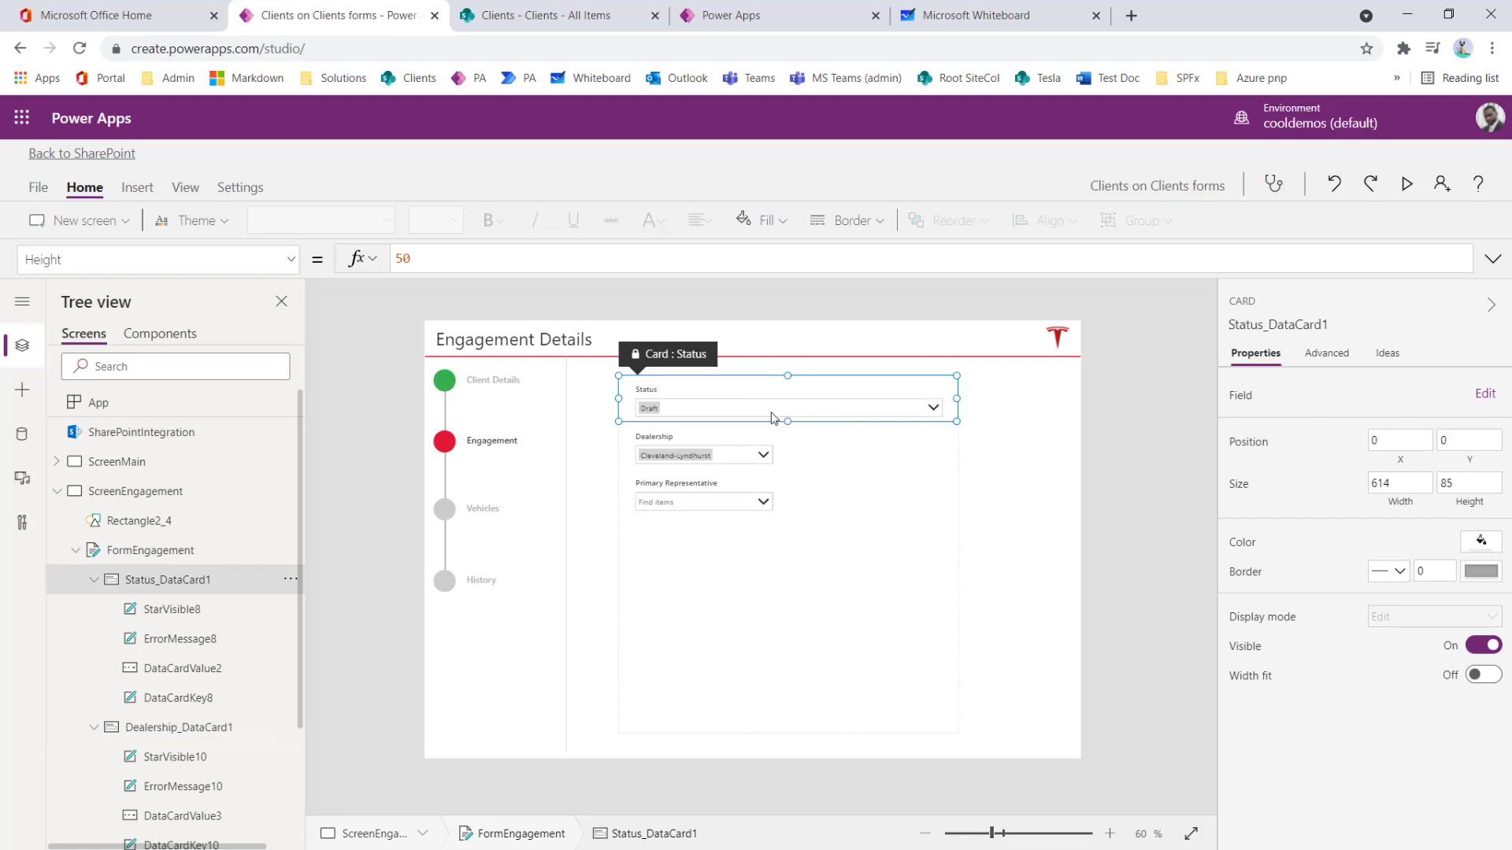
Step: Replace the width formula of the Status combo box with 247 to match the Dealership combo box
left_click(732, 459)
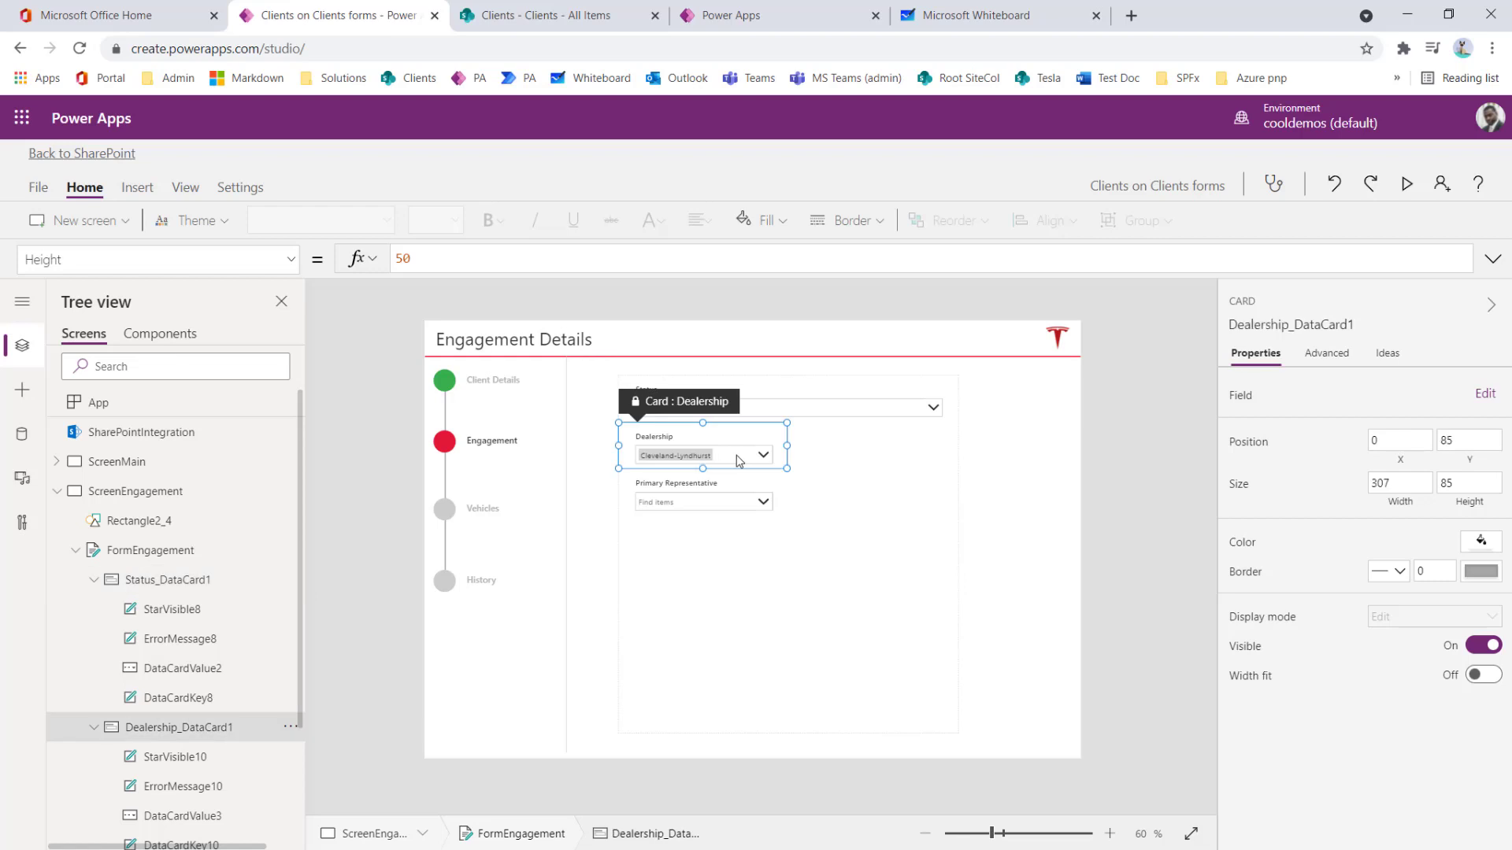
left_click(729, 457)
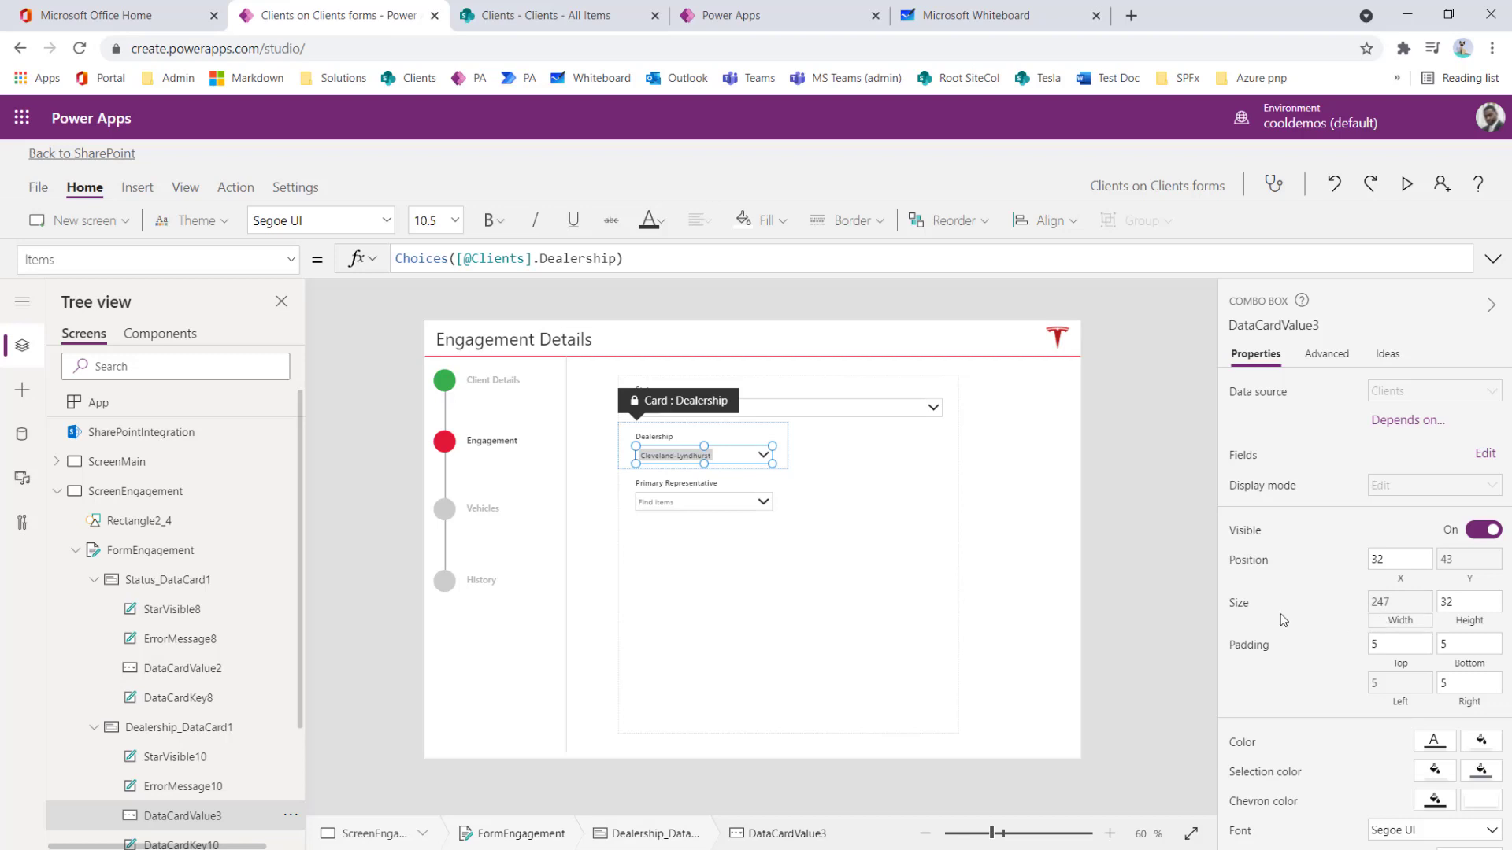
left_click(848, 408)
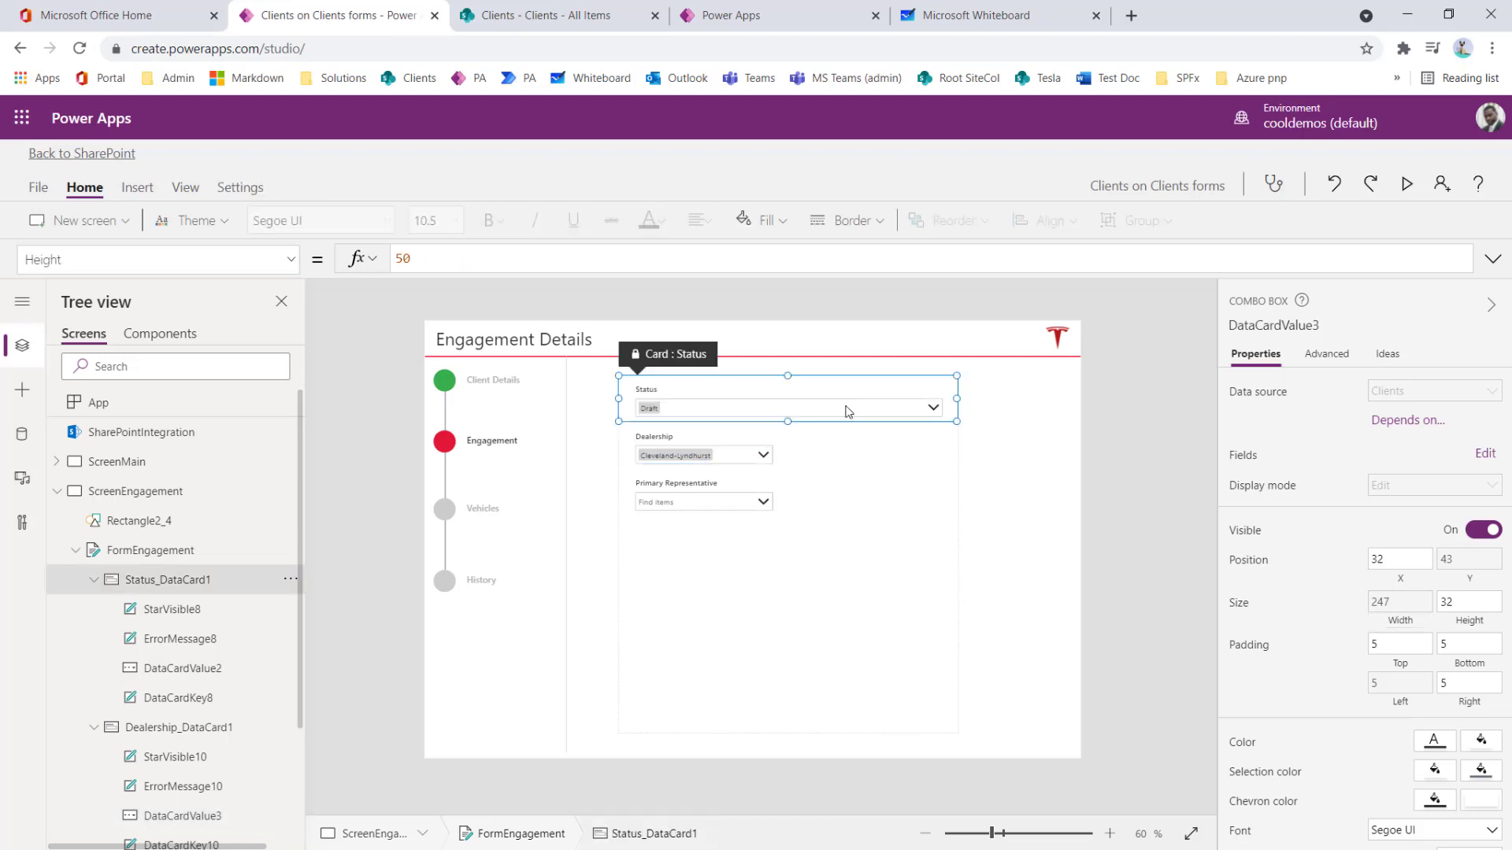
left_click(1398, 604)
left_click_drag(526, 258, 449, 259)
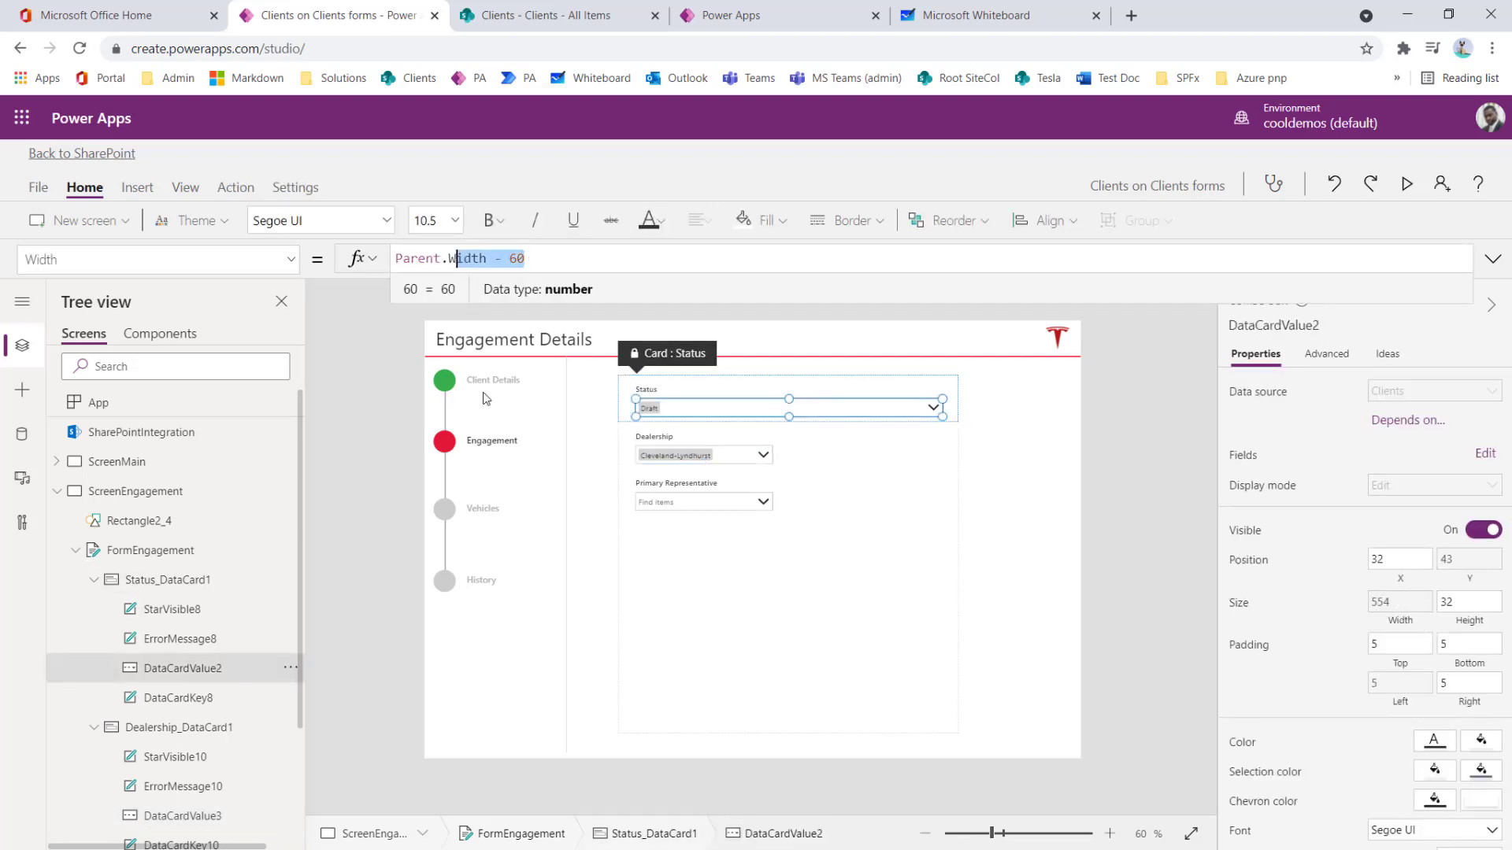
key("BackSpace")
key("BackSpace")
key("BackSpace")
key("BackSpace")
key("BackSpace")
key("BackSpace")
key("BackSpace")
key("BackSpace")
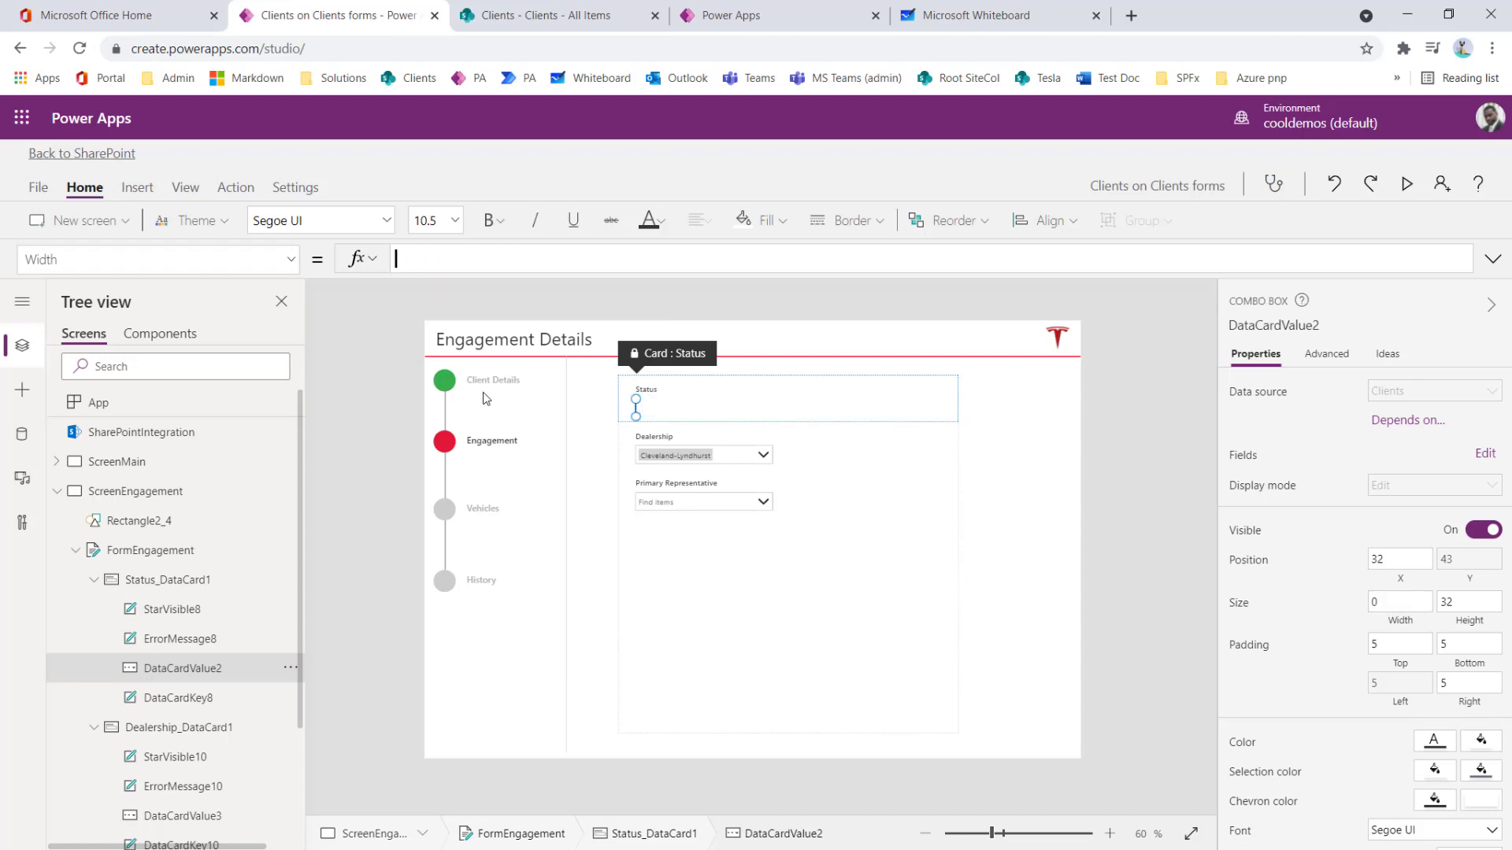
type("247")
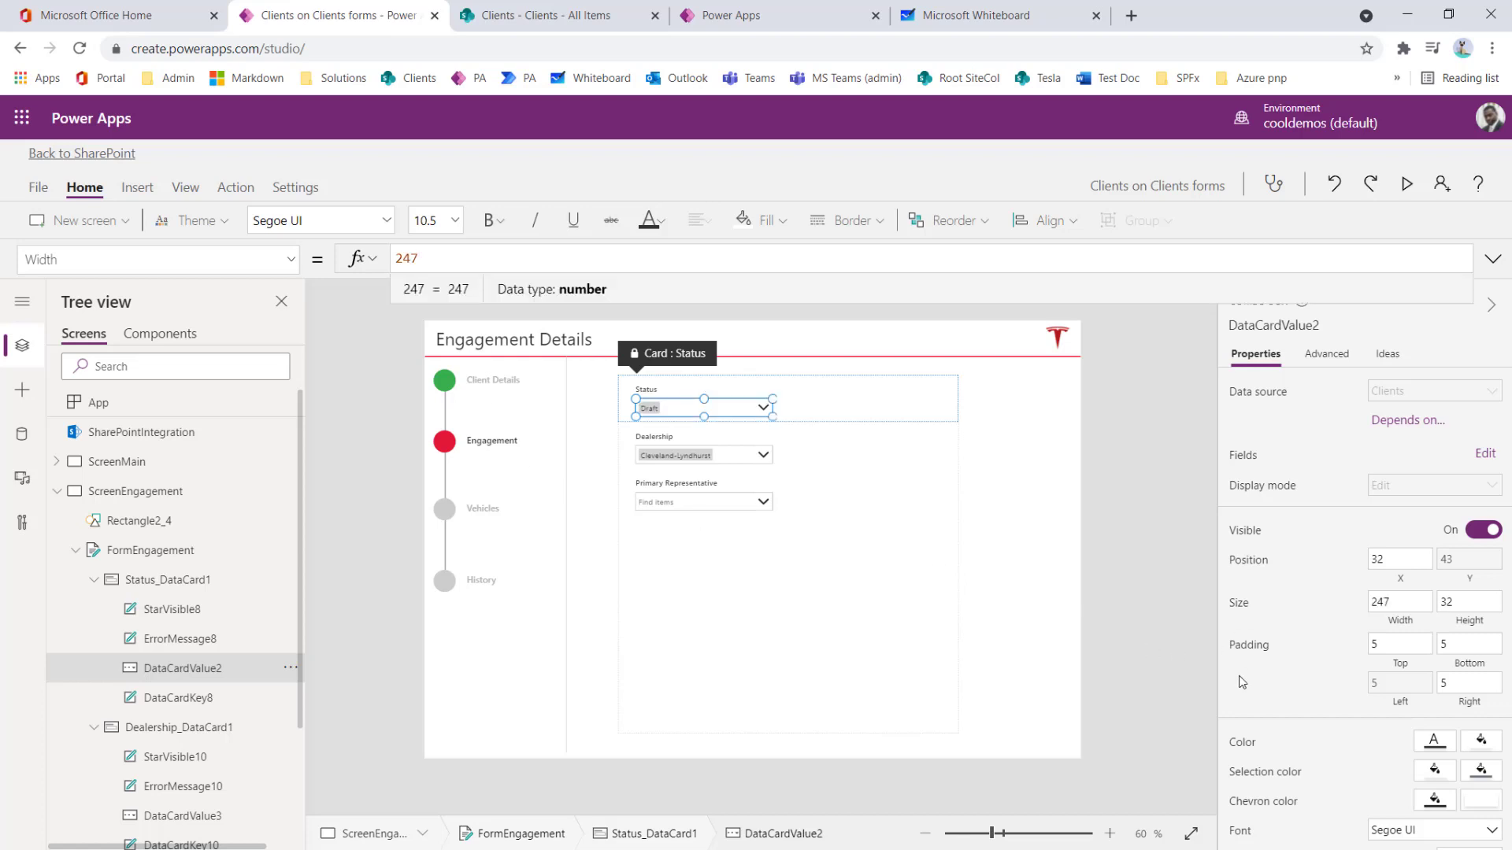
Step: Move the Primary Representative card up in FormEngagement so it sits beside the Dealership card in the second row
left_click(827, 483)
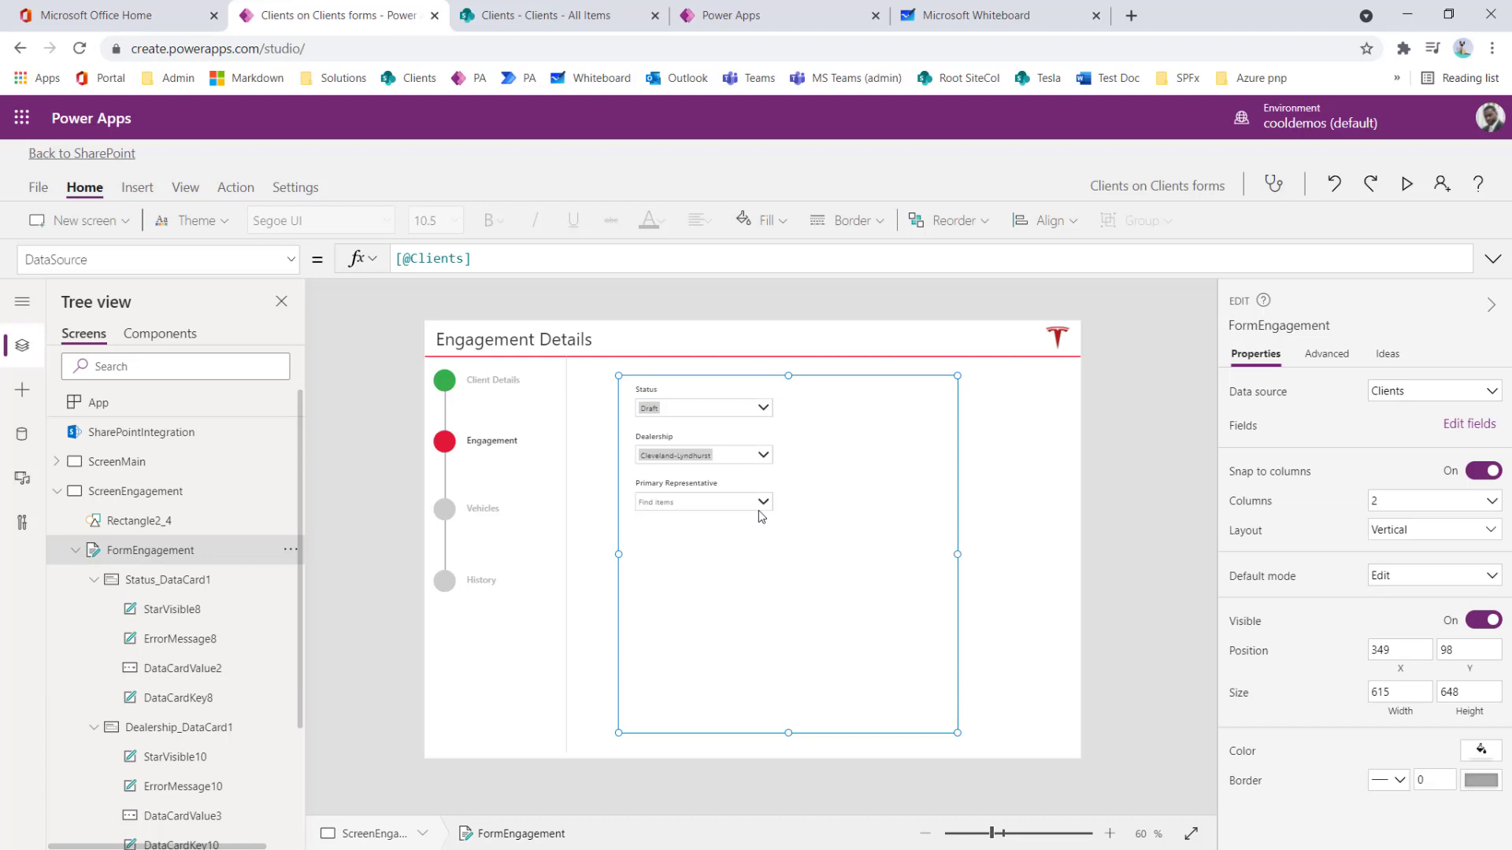
left_click(712, 513)
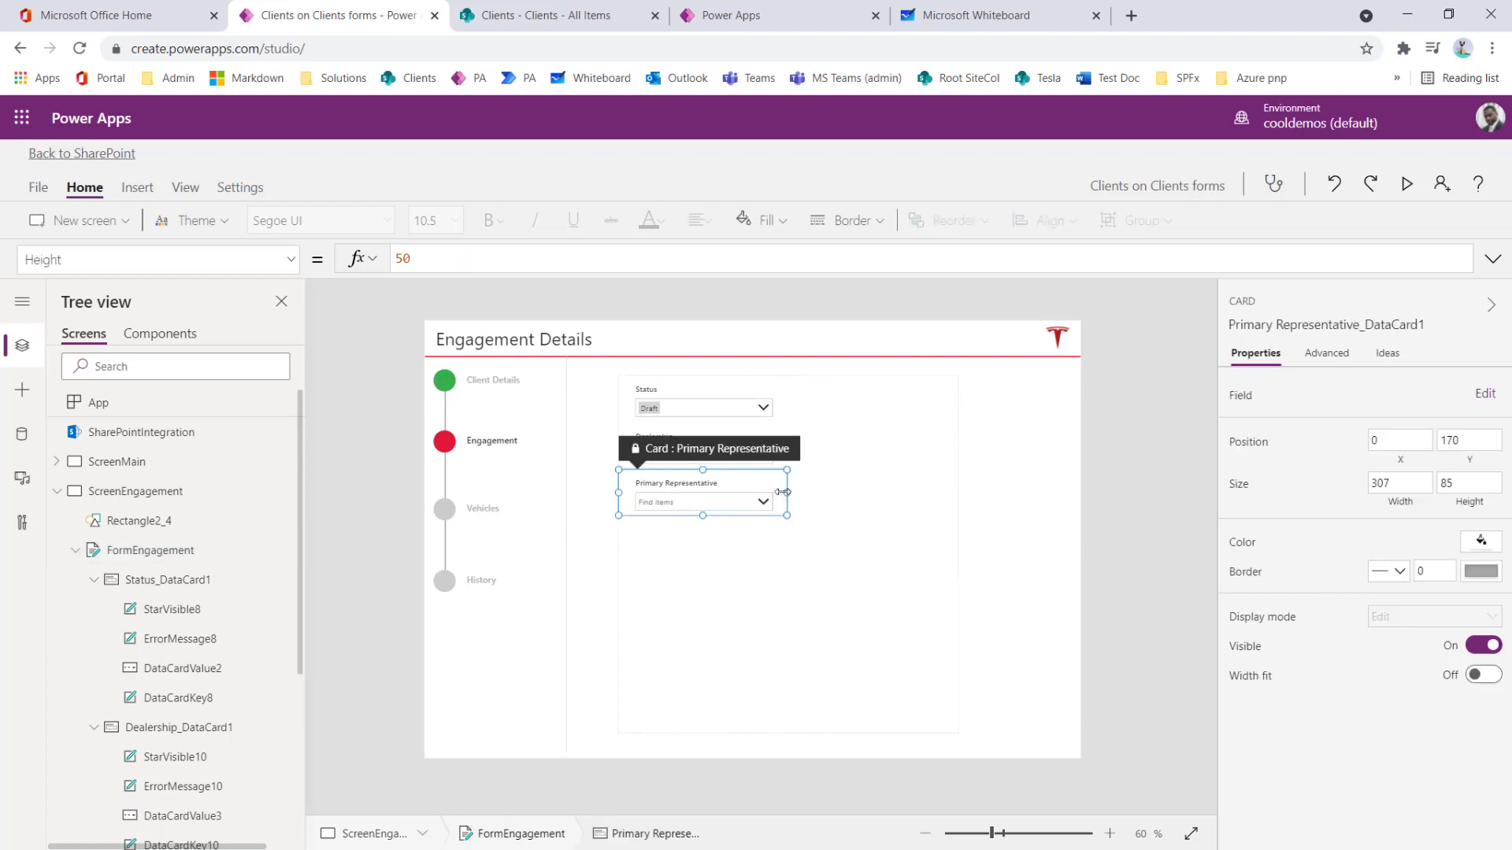
key("Up")
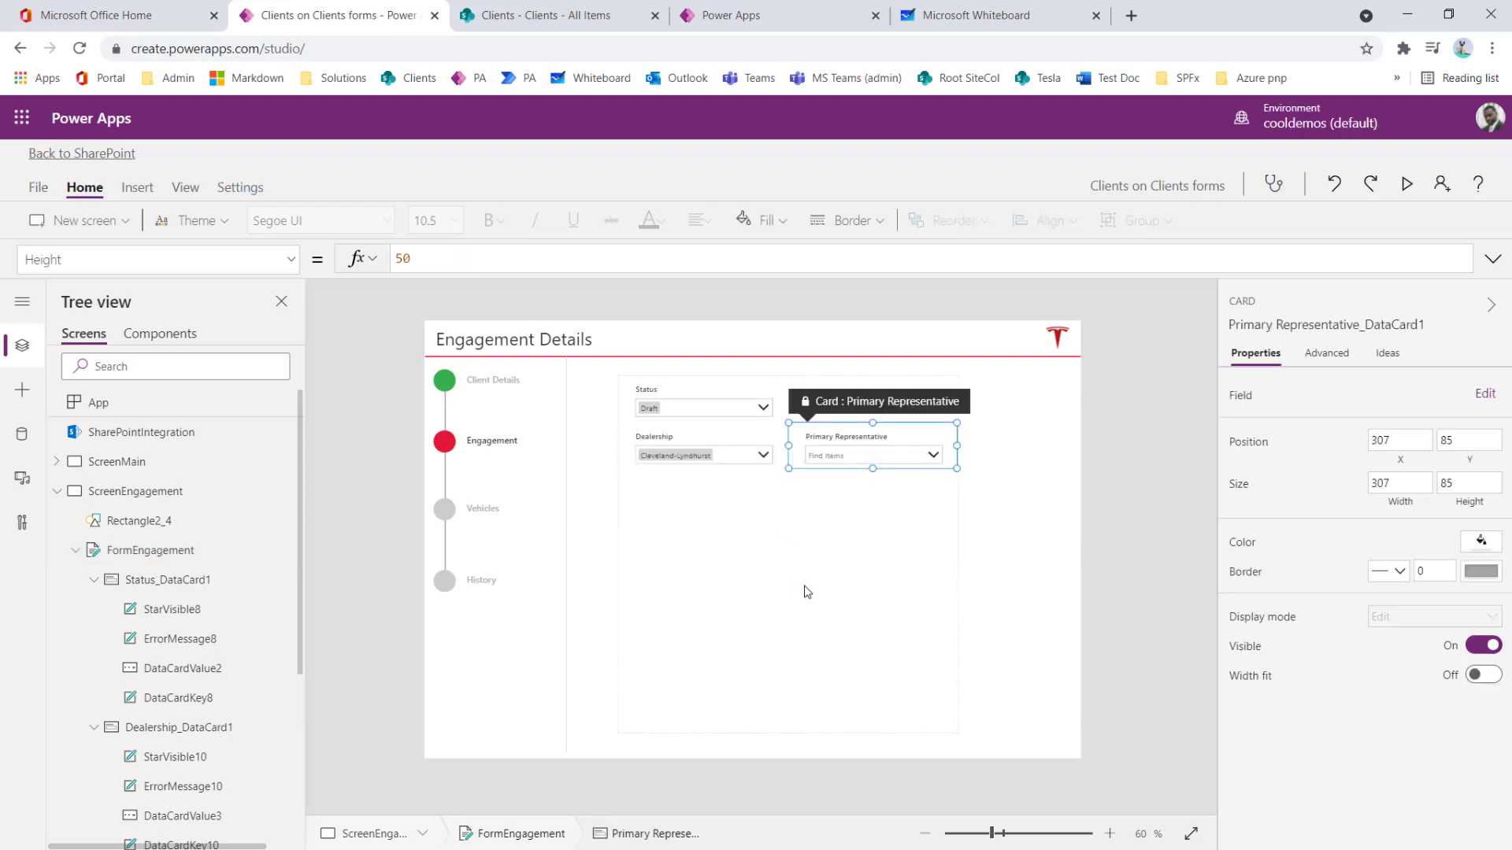
Step: Shorten FormEngagement to a height of about 256 so it ends just below its two rows of cards
left_click(807, 592)
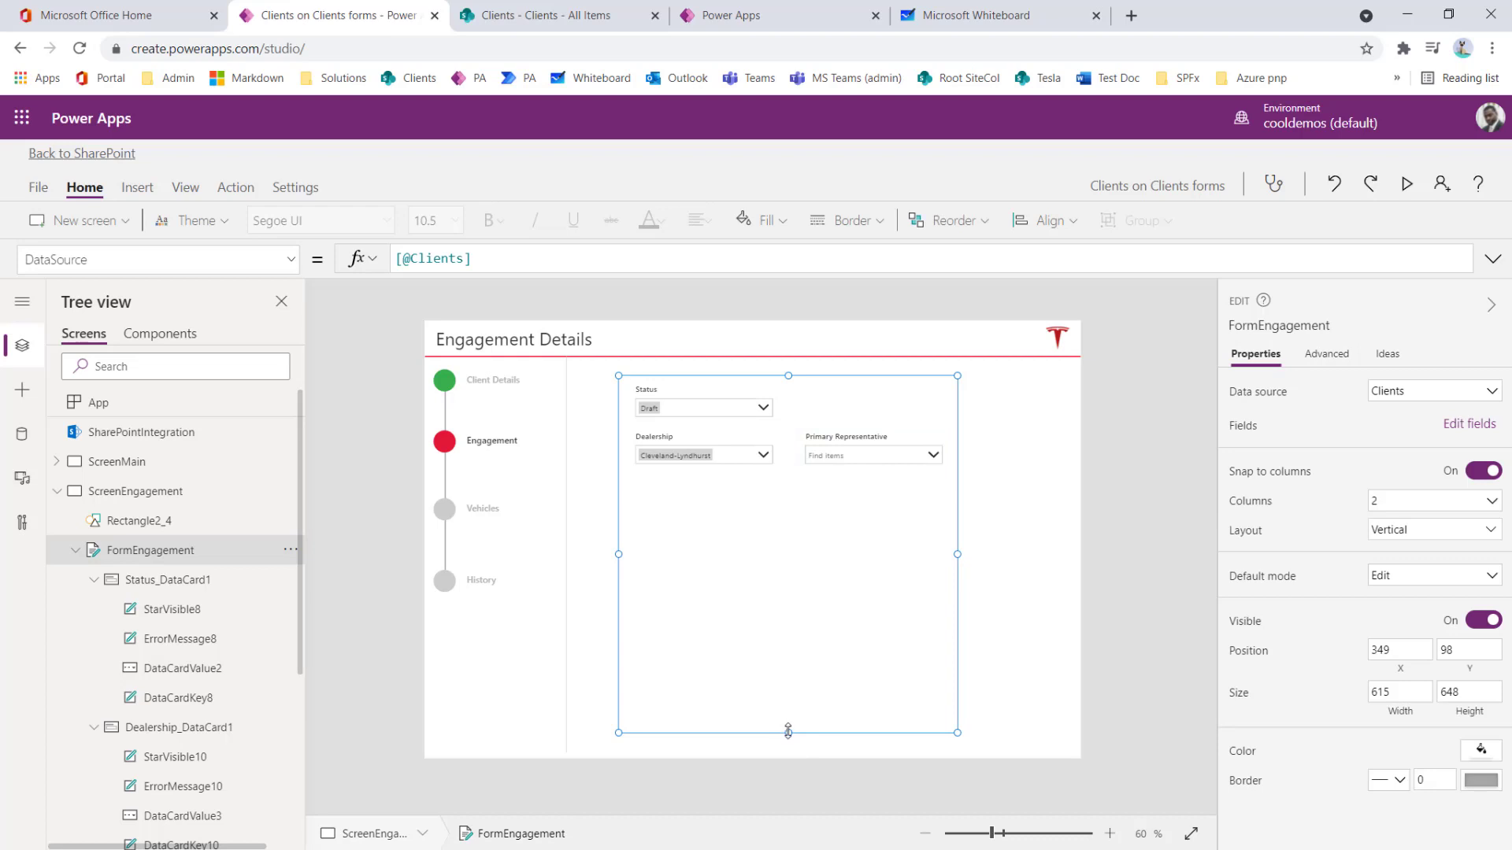
left_click_drag(788, 733, 775, 521)
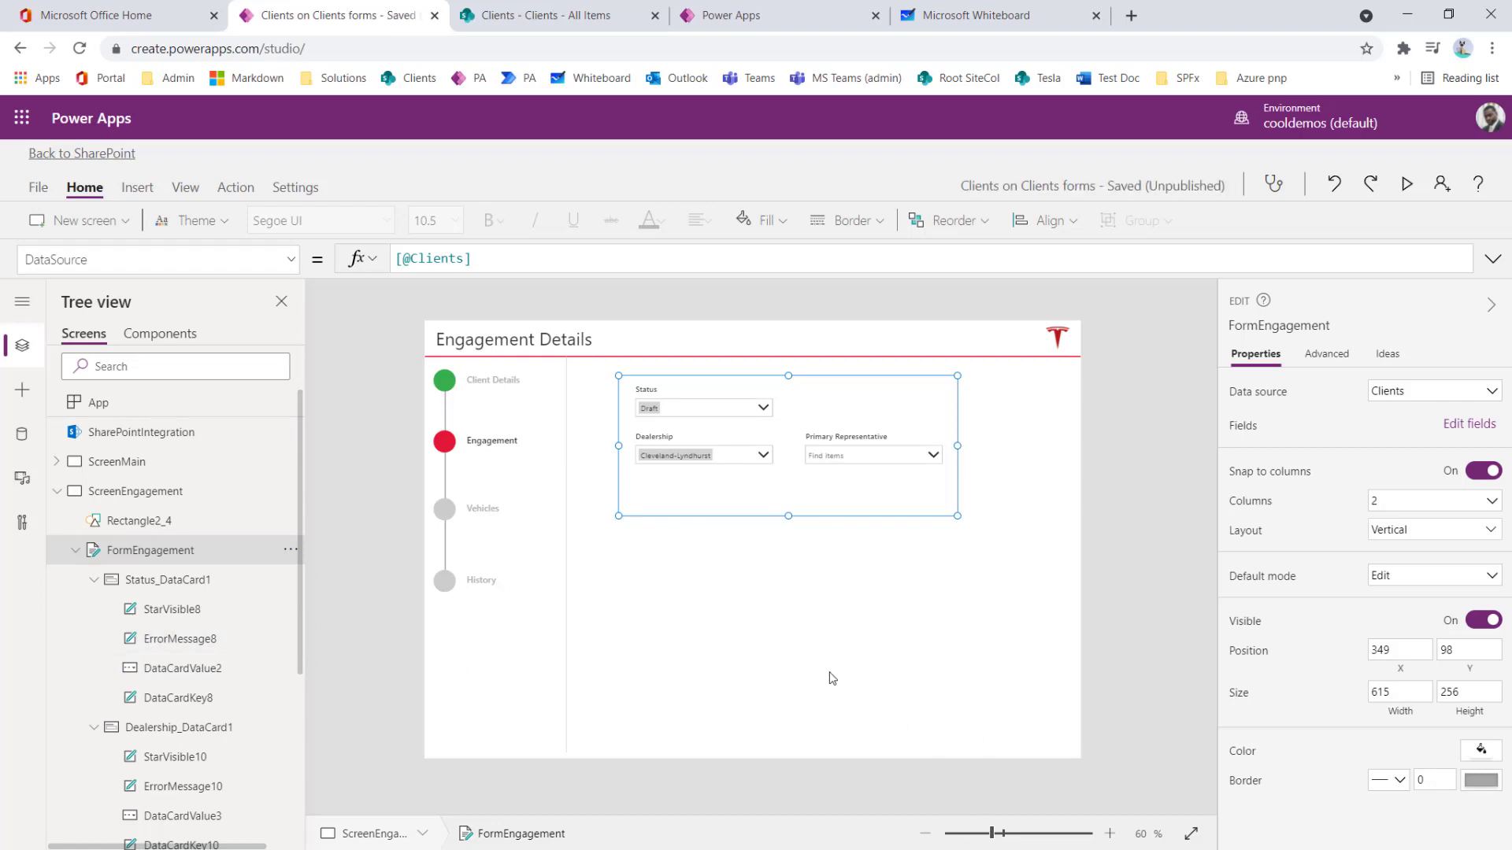
left_click(819, 653)
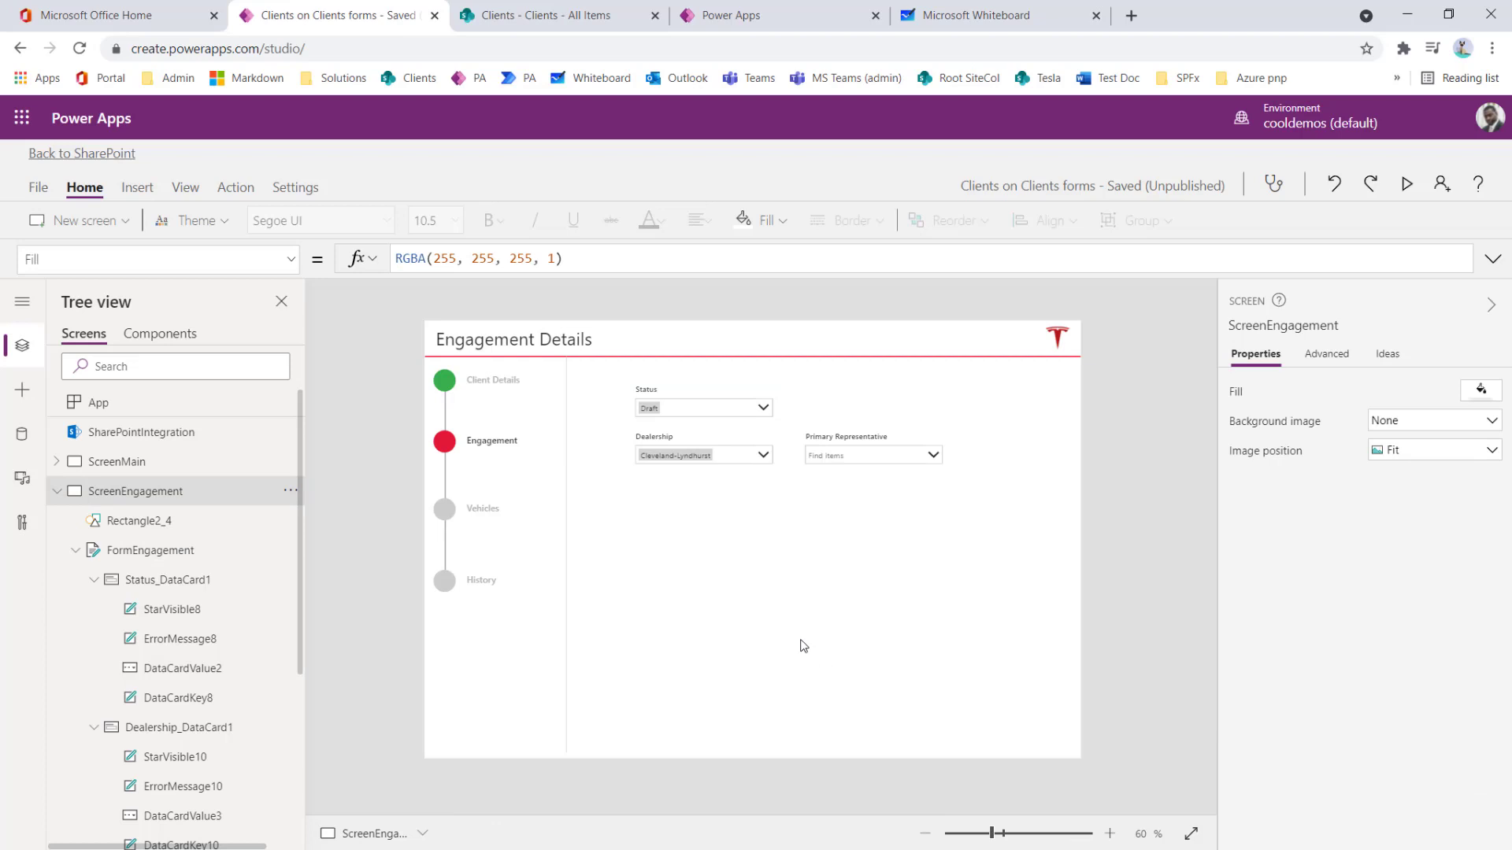
Step: Test the form's dropdowns by choosing Active as the Status and viewing the Dealership choices
left_click(731, 408, "alt")
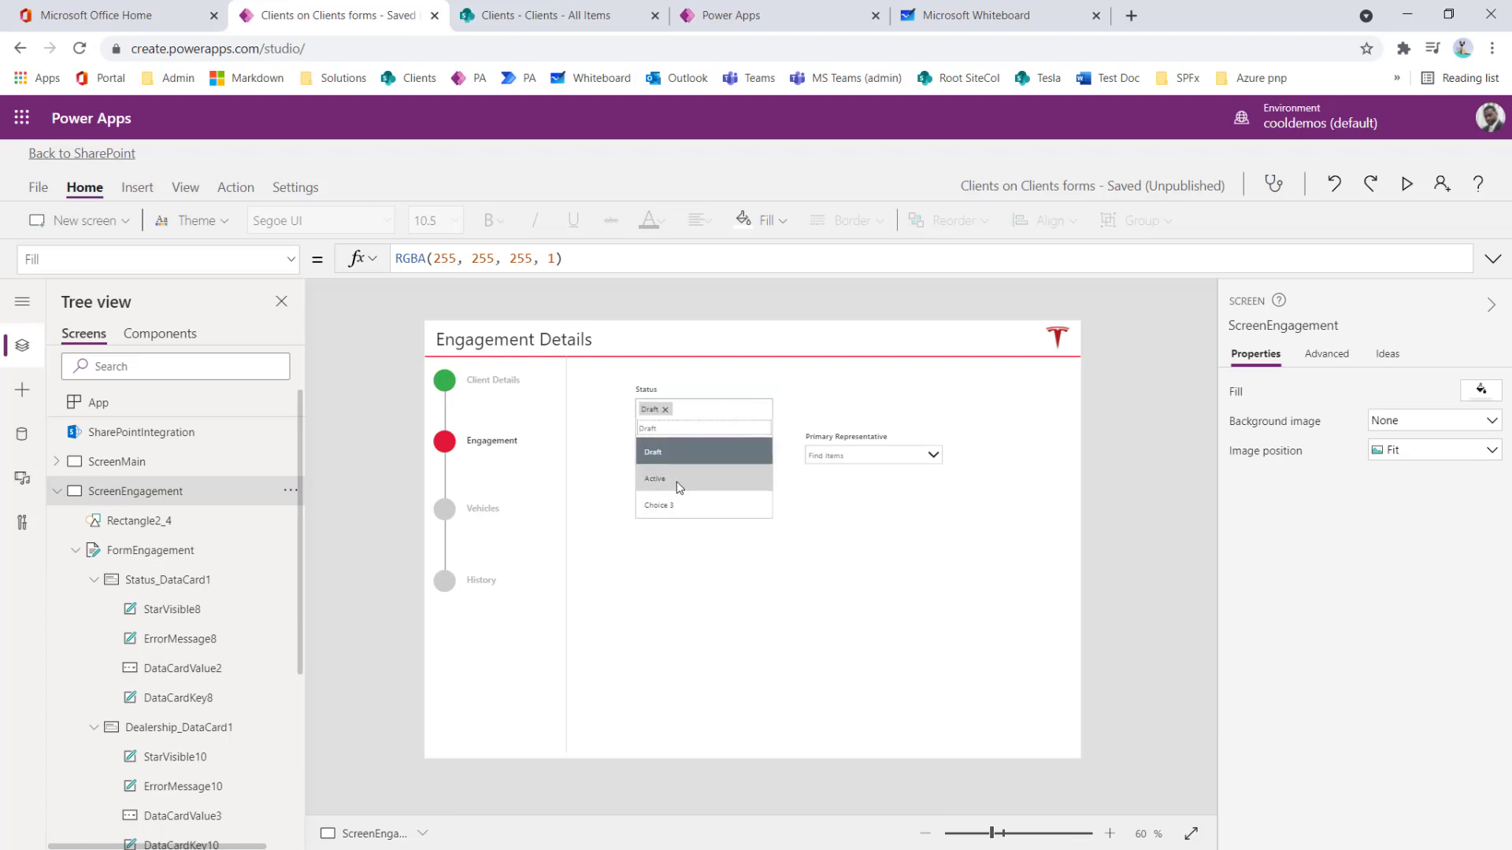
left_click(672, 480, "alt")
left_click(698, 456, "alt")
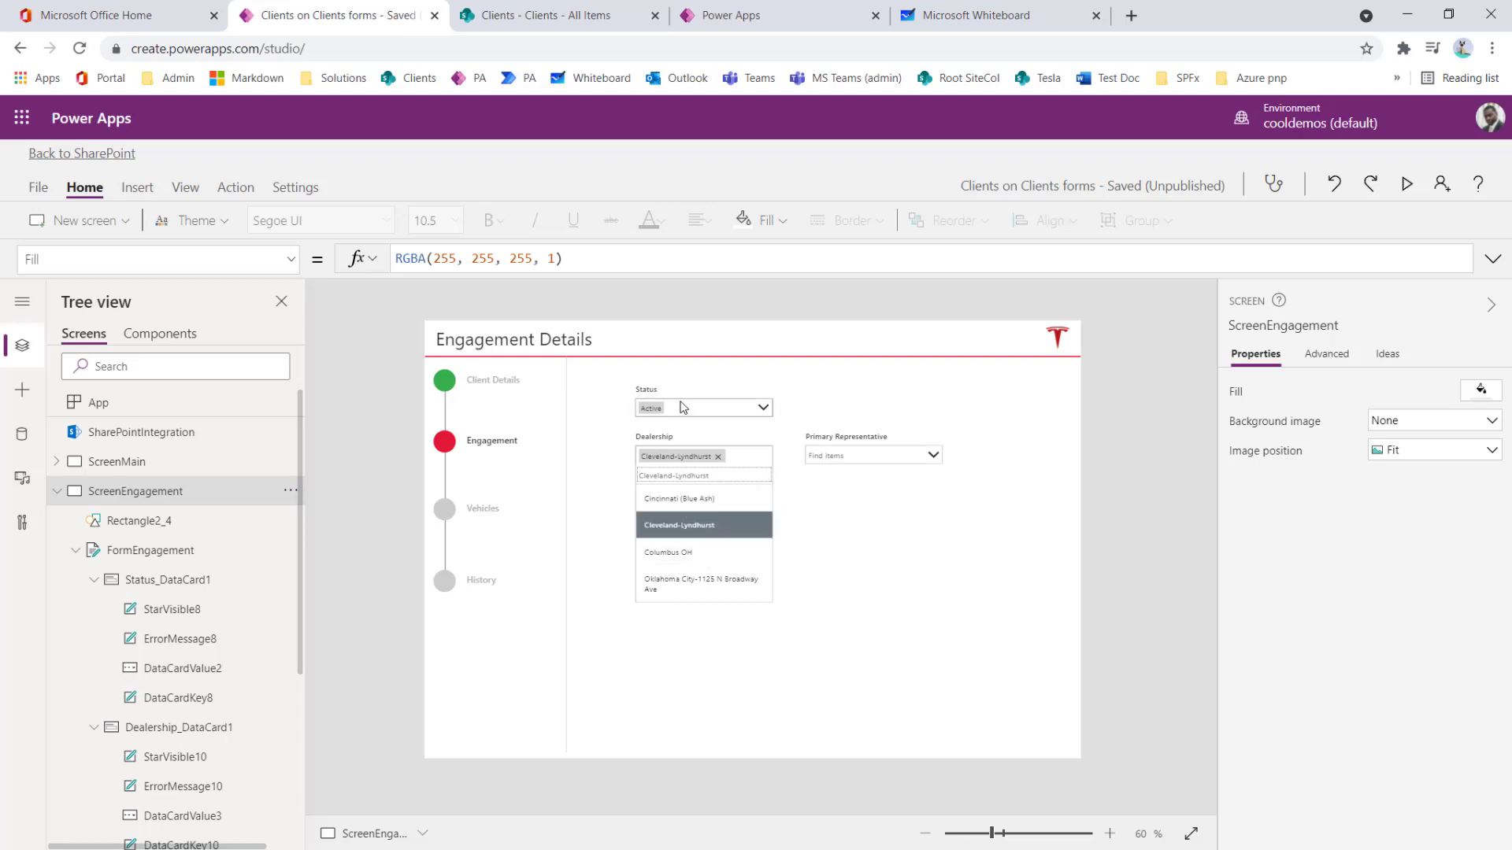
left_click(861, 448, "alt")
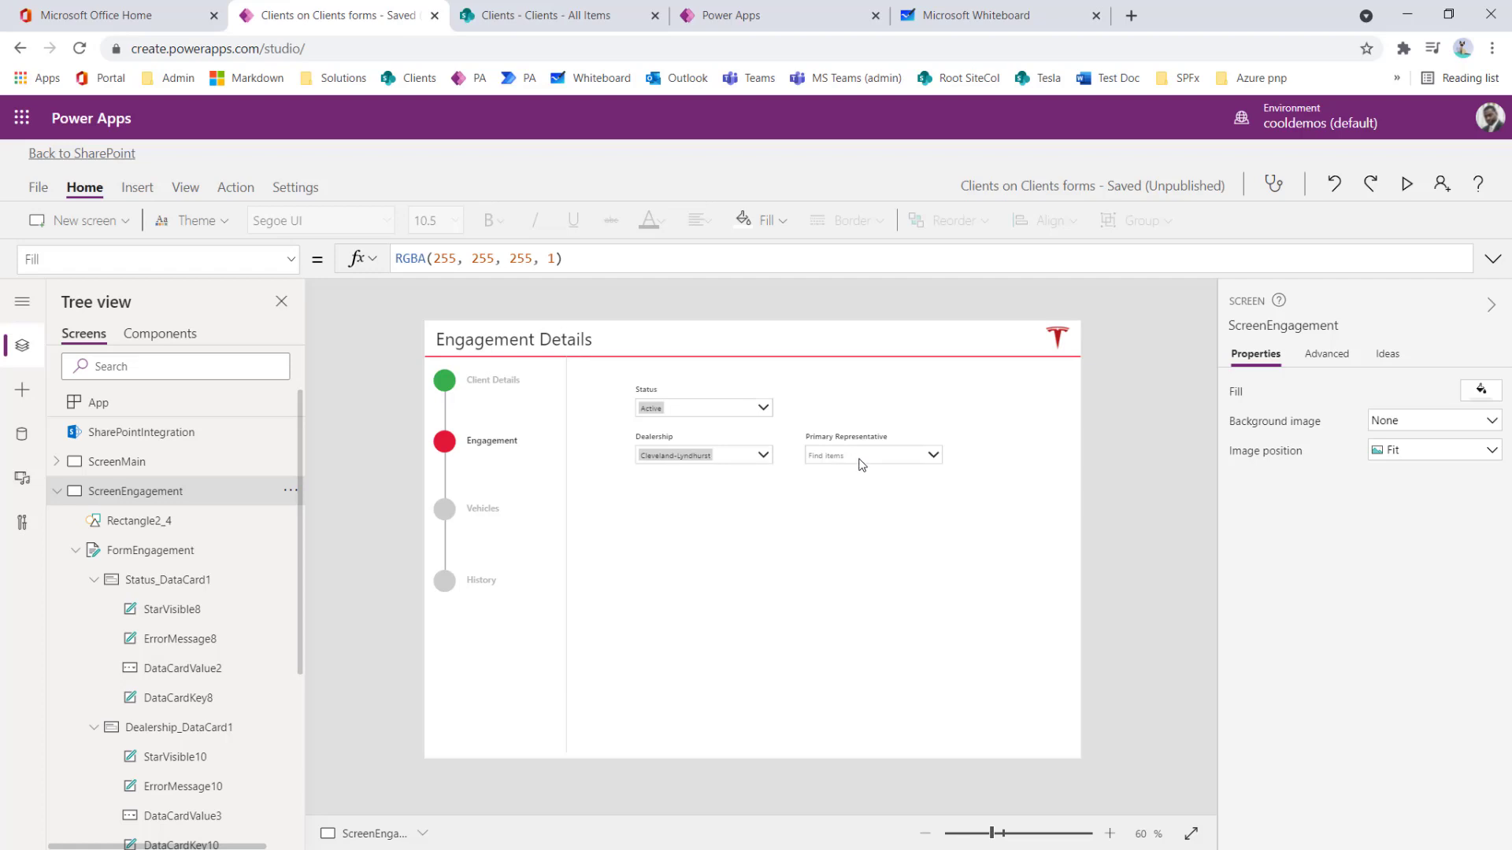
Step: Select the Primary Representative combo box and connect the Sales Reps list from the Clients SharePoint site as a data source
left_click(821, 455)
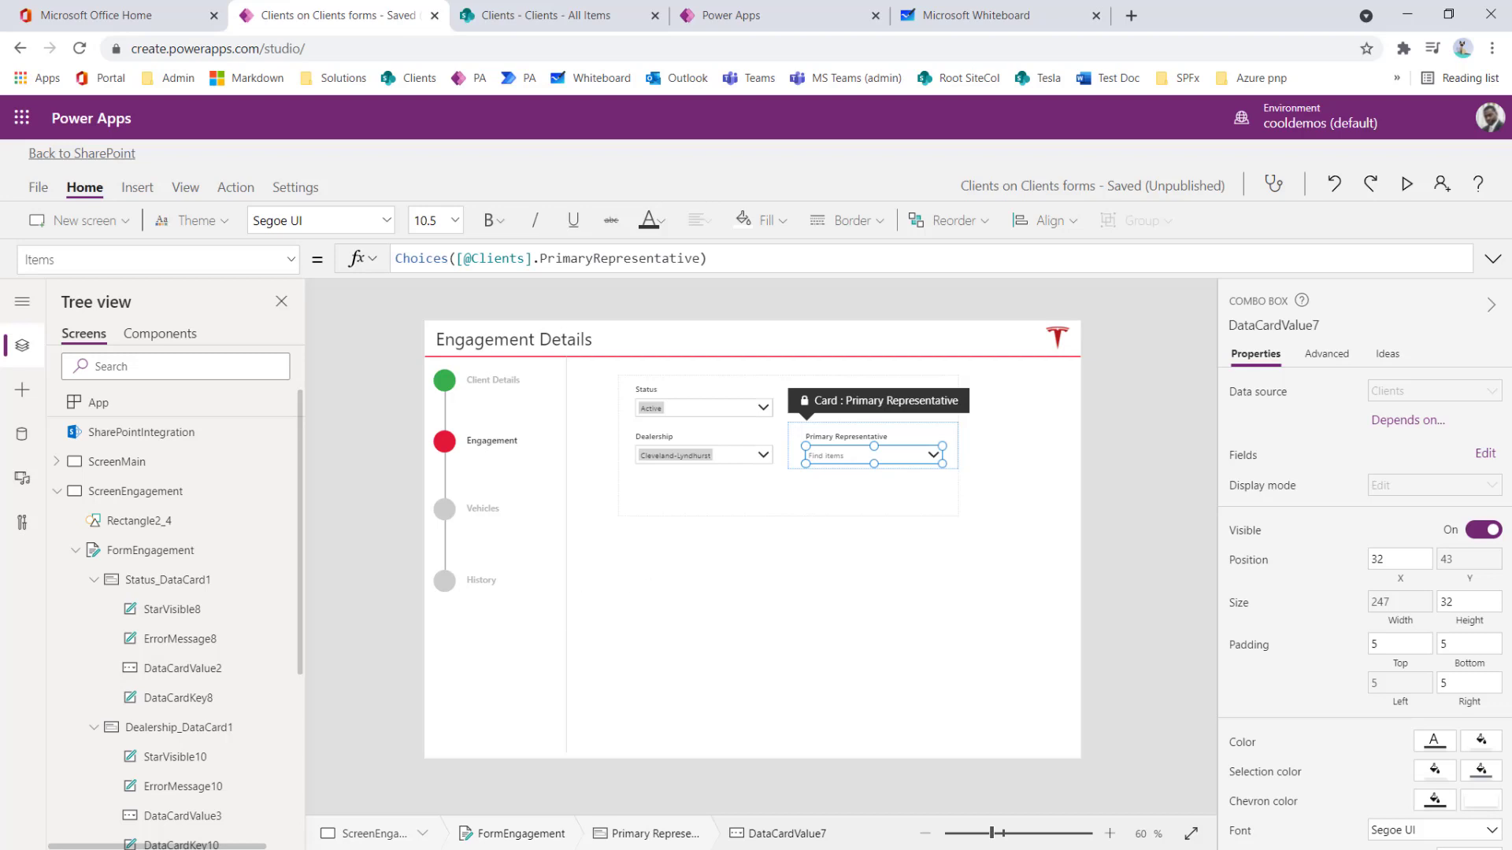
left_click(21, 448)
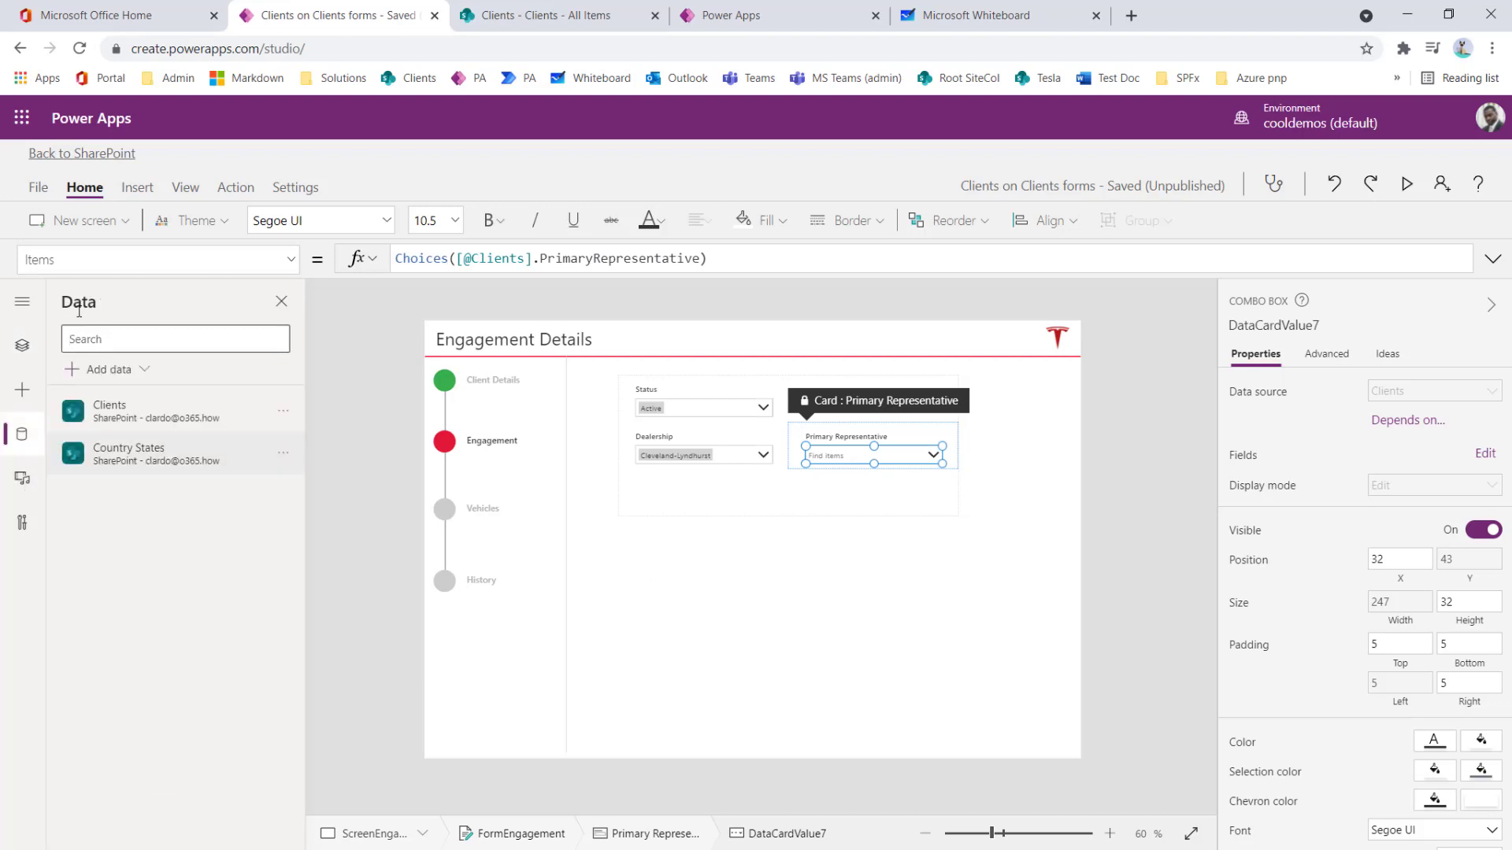
left_click(110, 373)
left_click(118, 434)
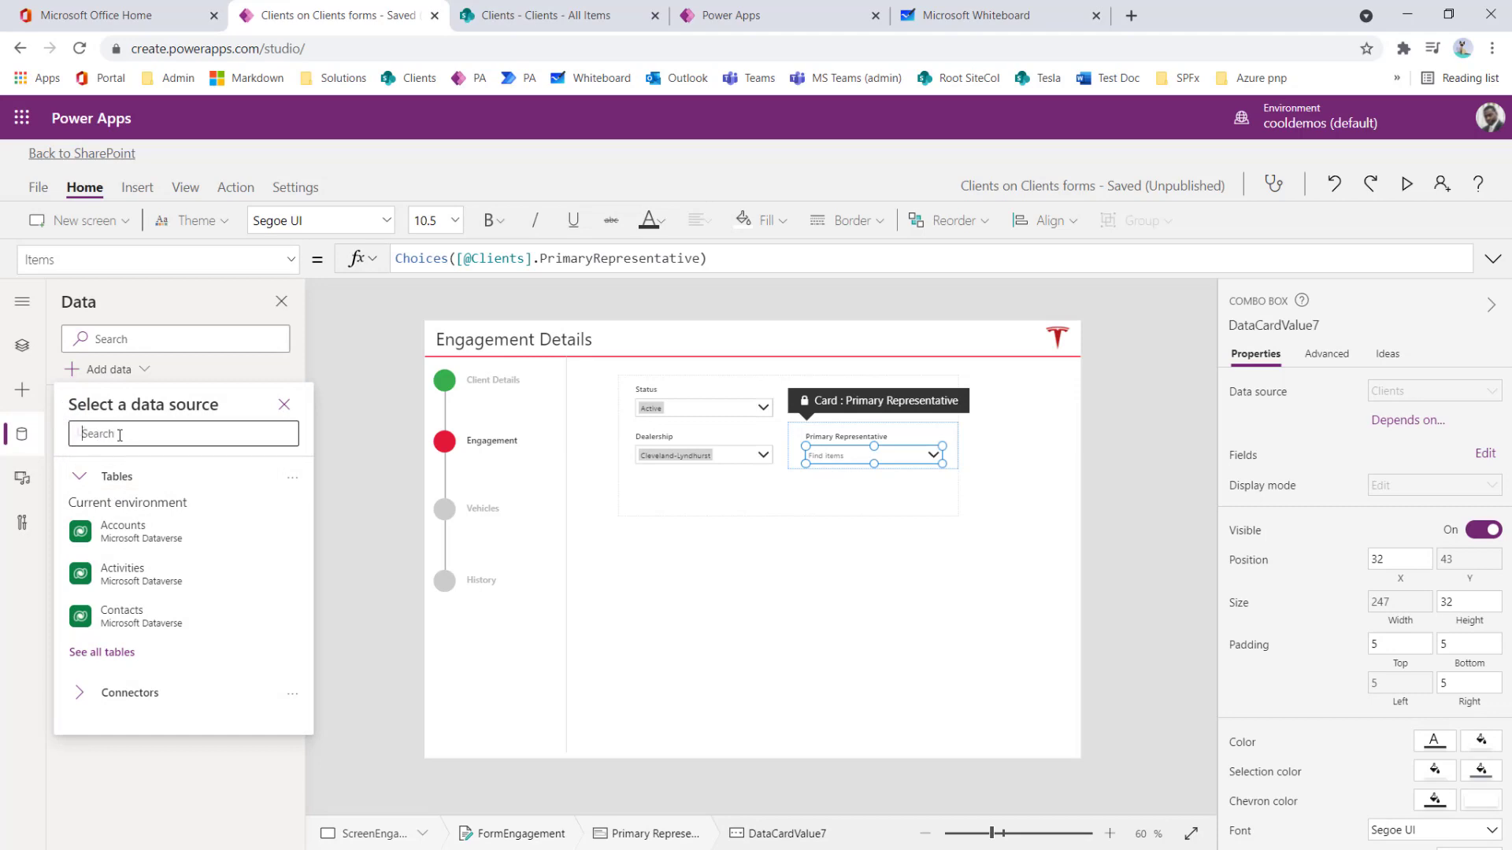
type("share")
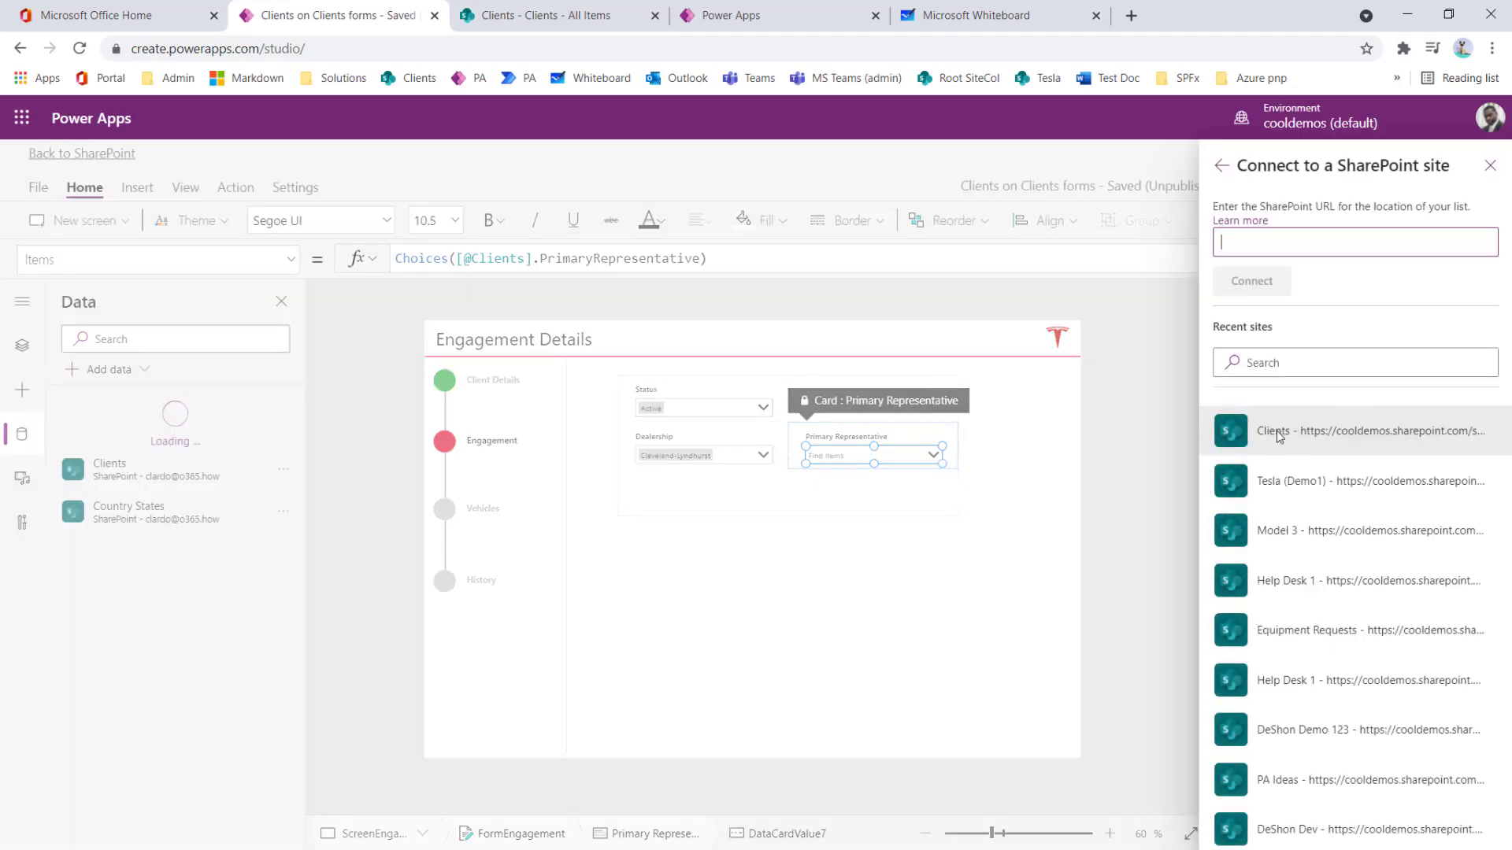
left_click(1277, 431)
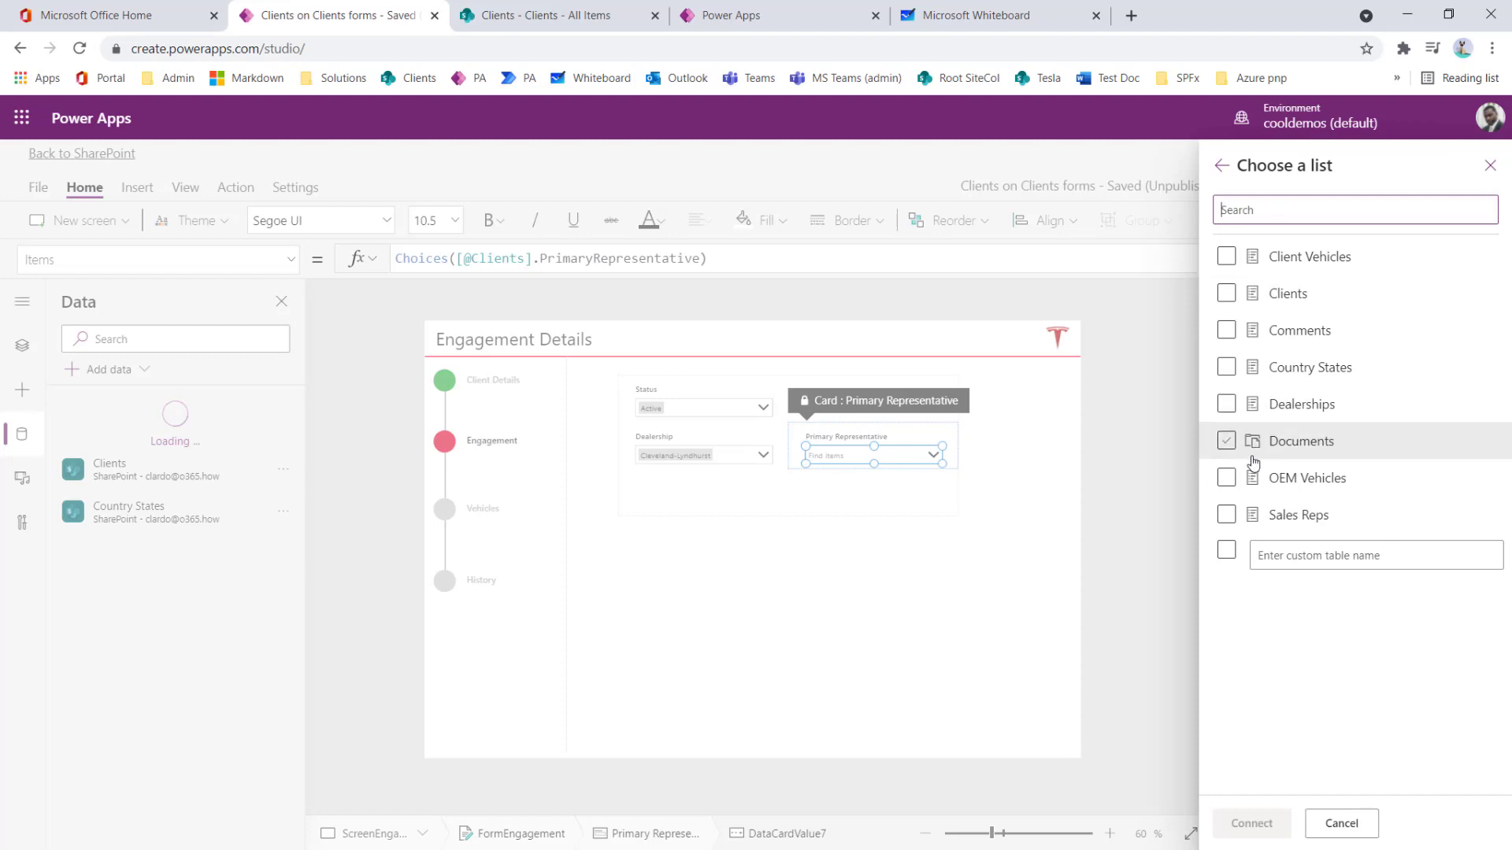
left_click(1227, 516)
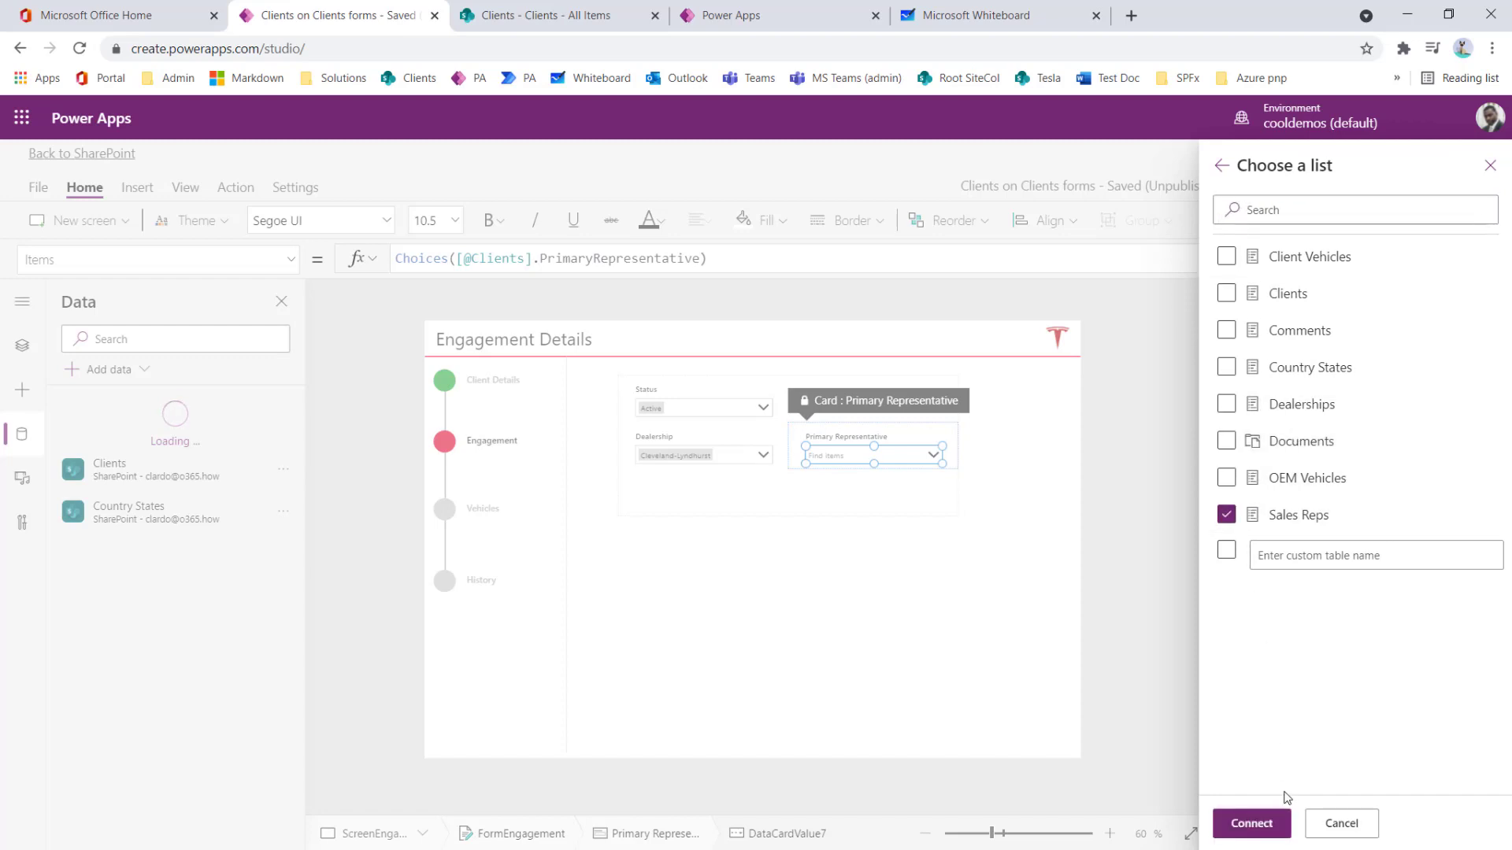
left_click(1241, 821)
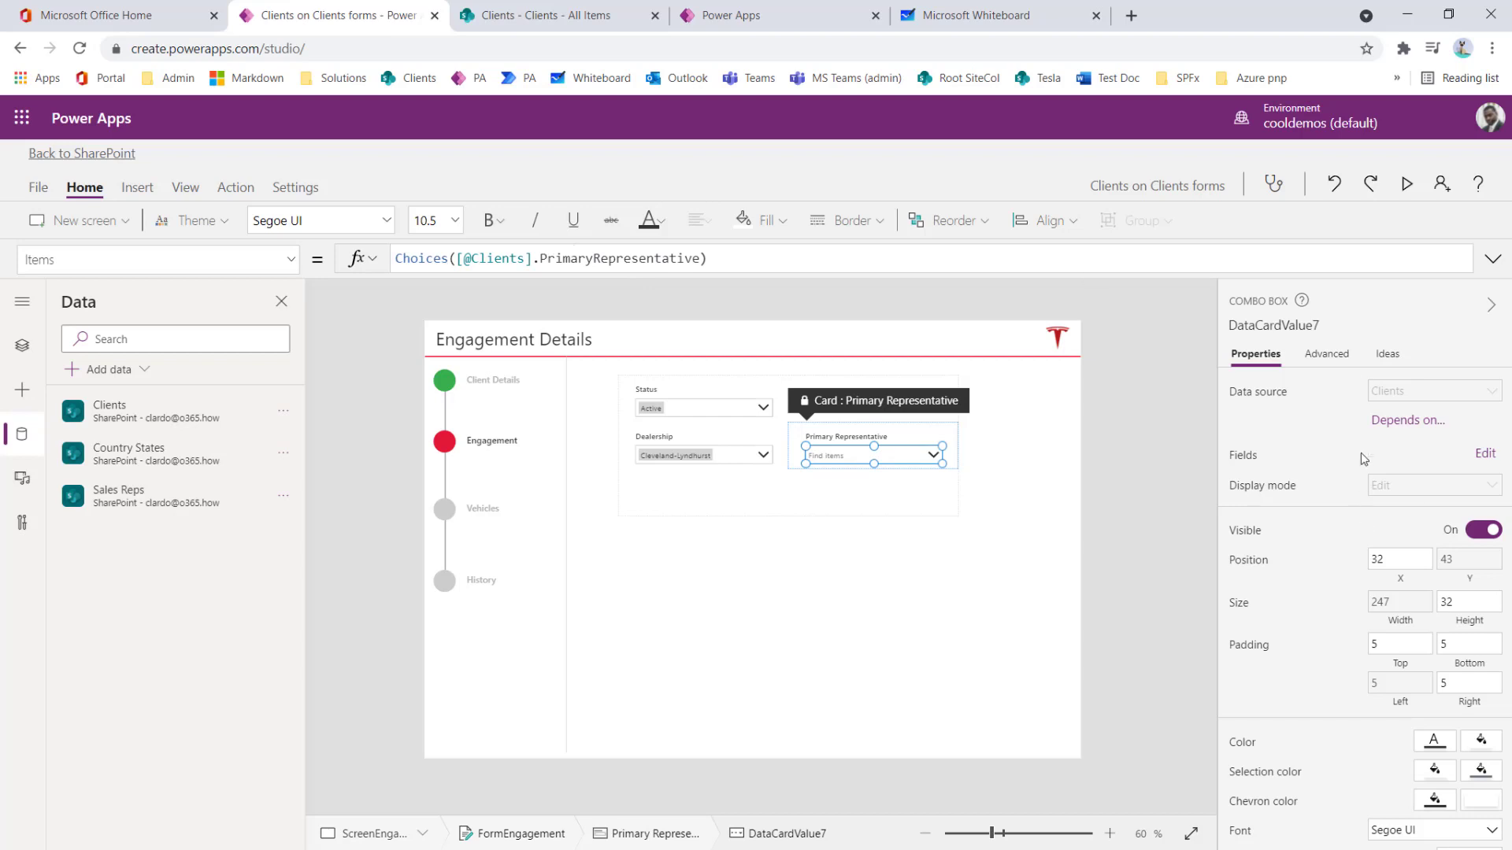
Step: Unlock the Primary Representative card and replace its combo box's Items formula with the start of a Filter on 'Sales Reps'
left_click(1330, 358)
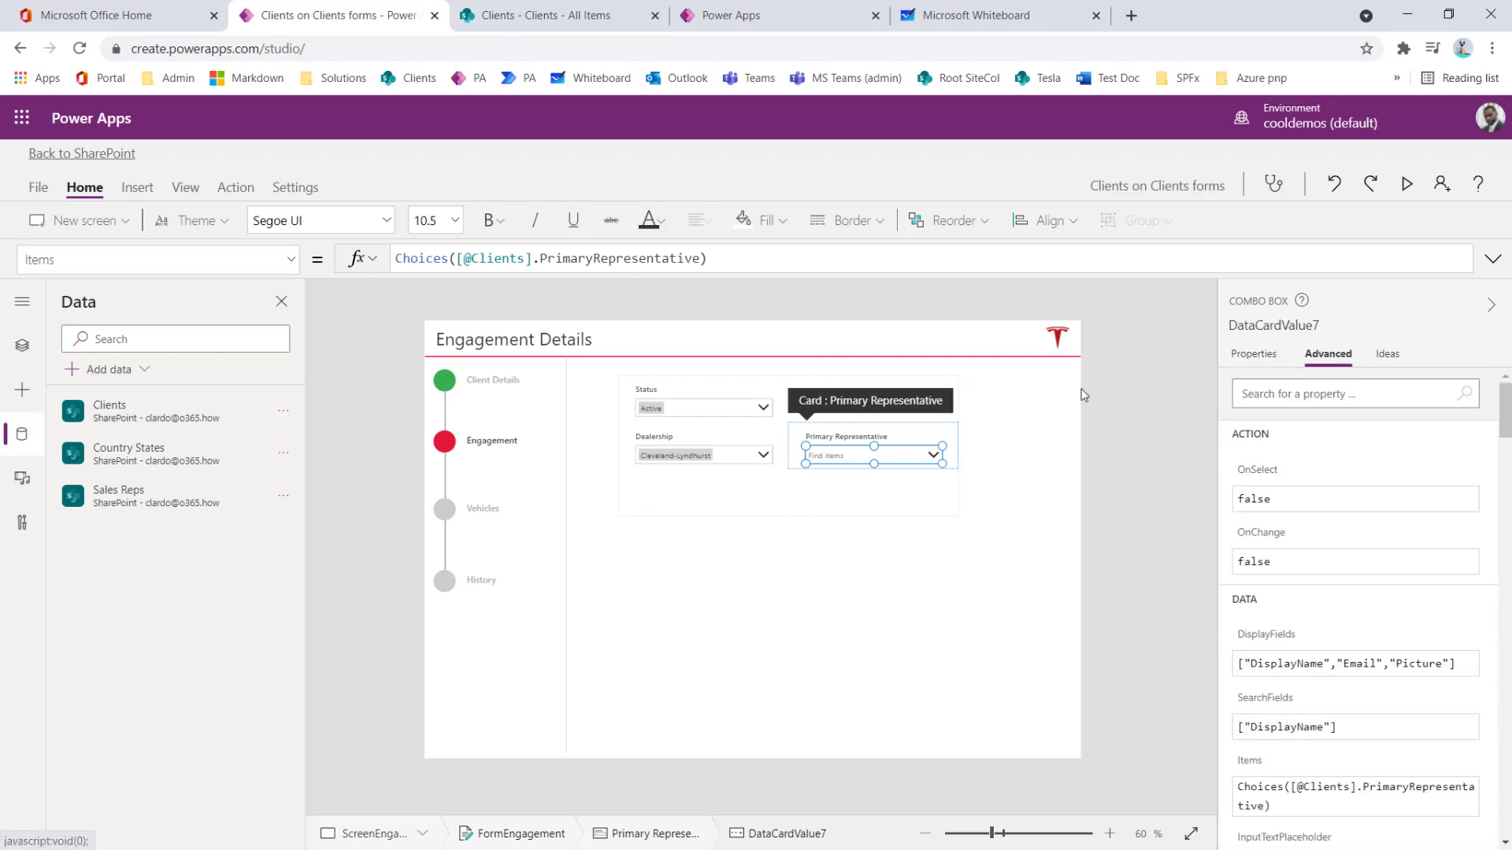
left_click(669, 260)
key("ctrl+a")
key("Delete")
type("Filter")
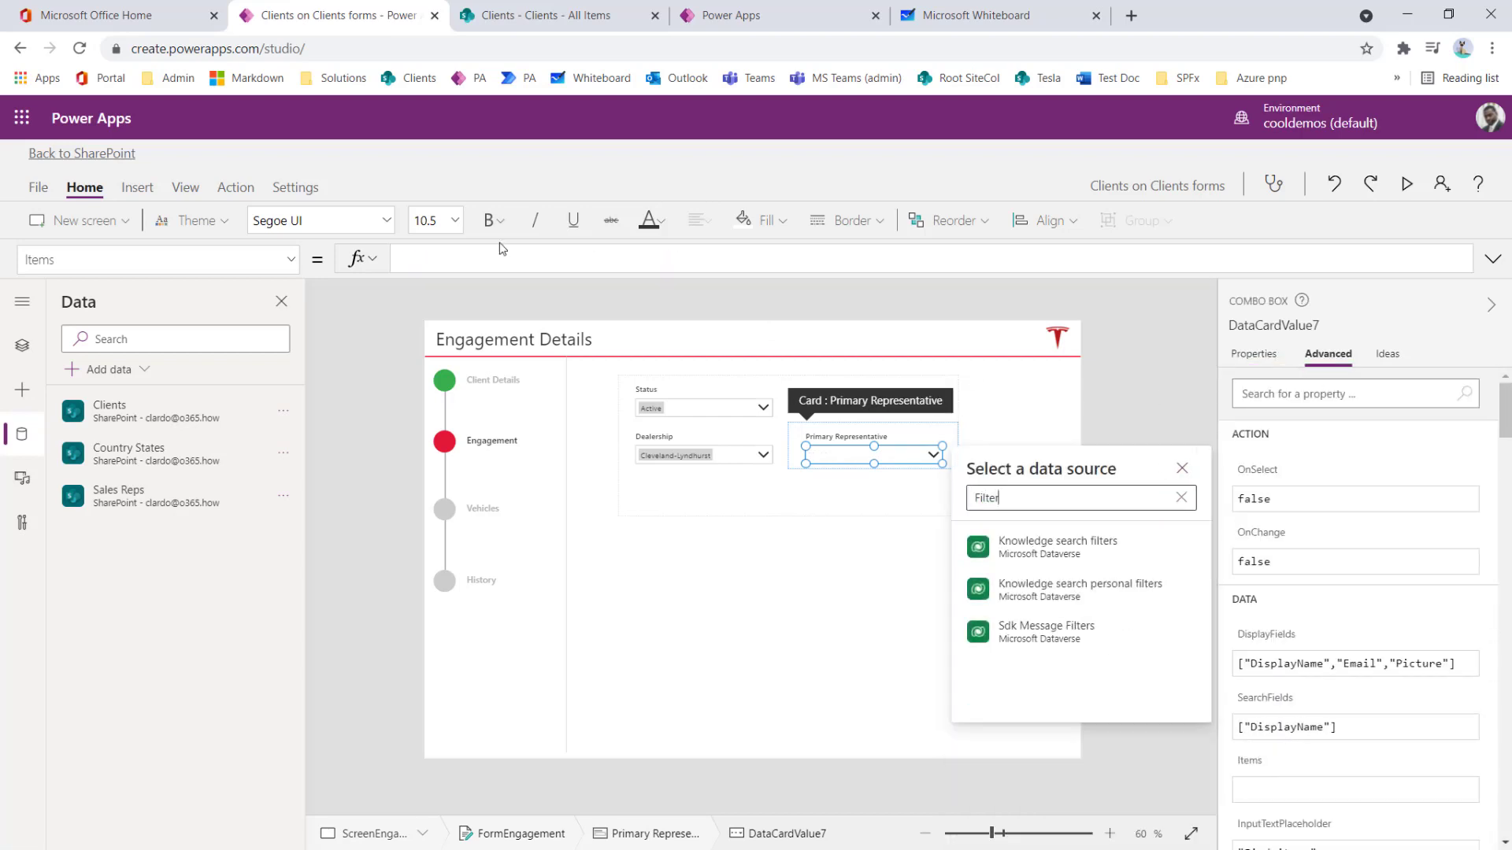
left_click(418, 258)
type("filte")
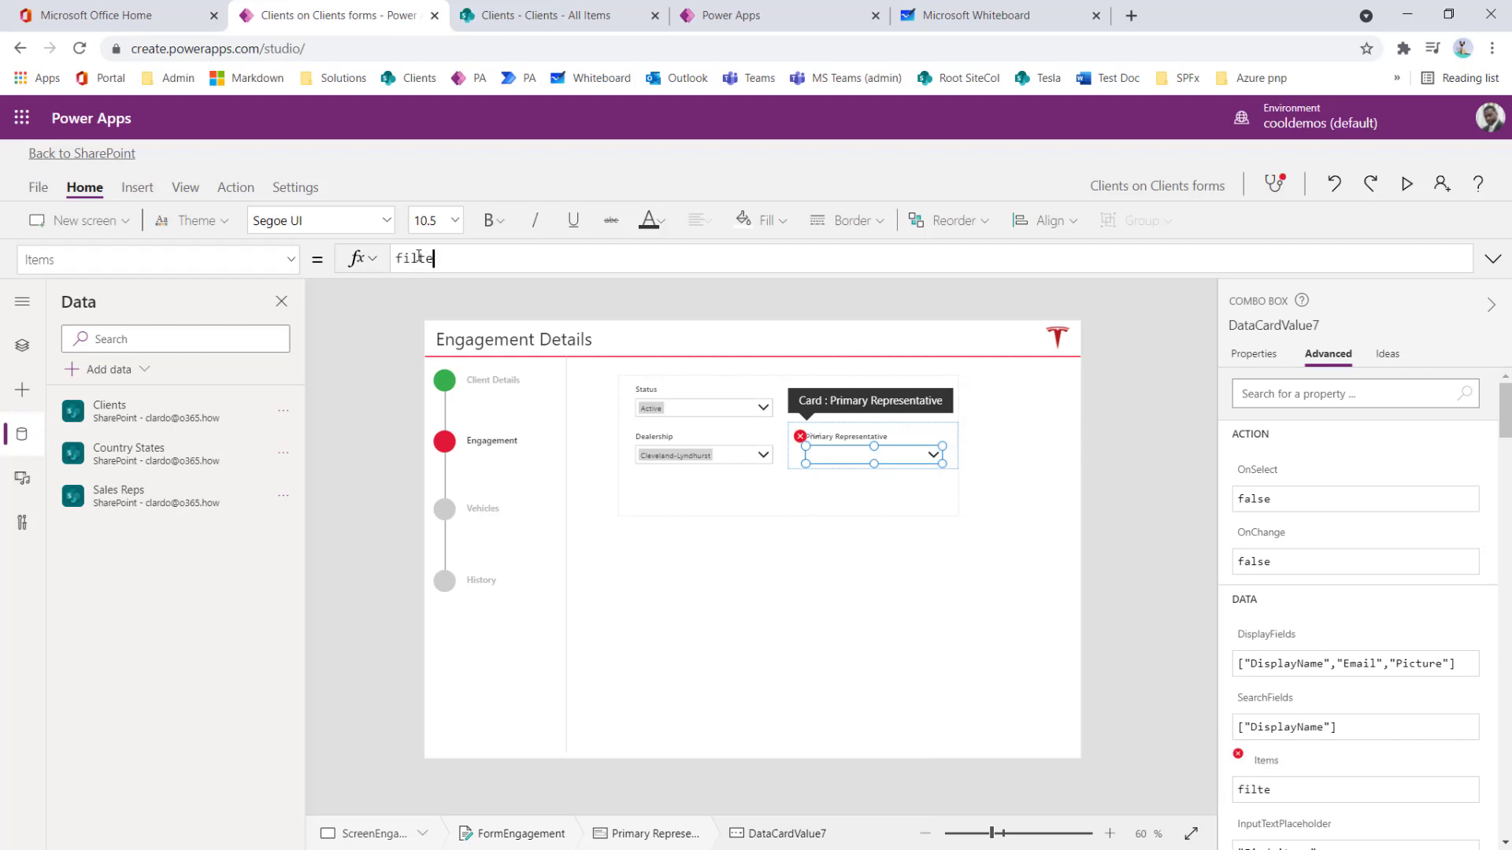
type("r(")
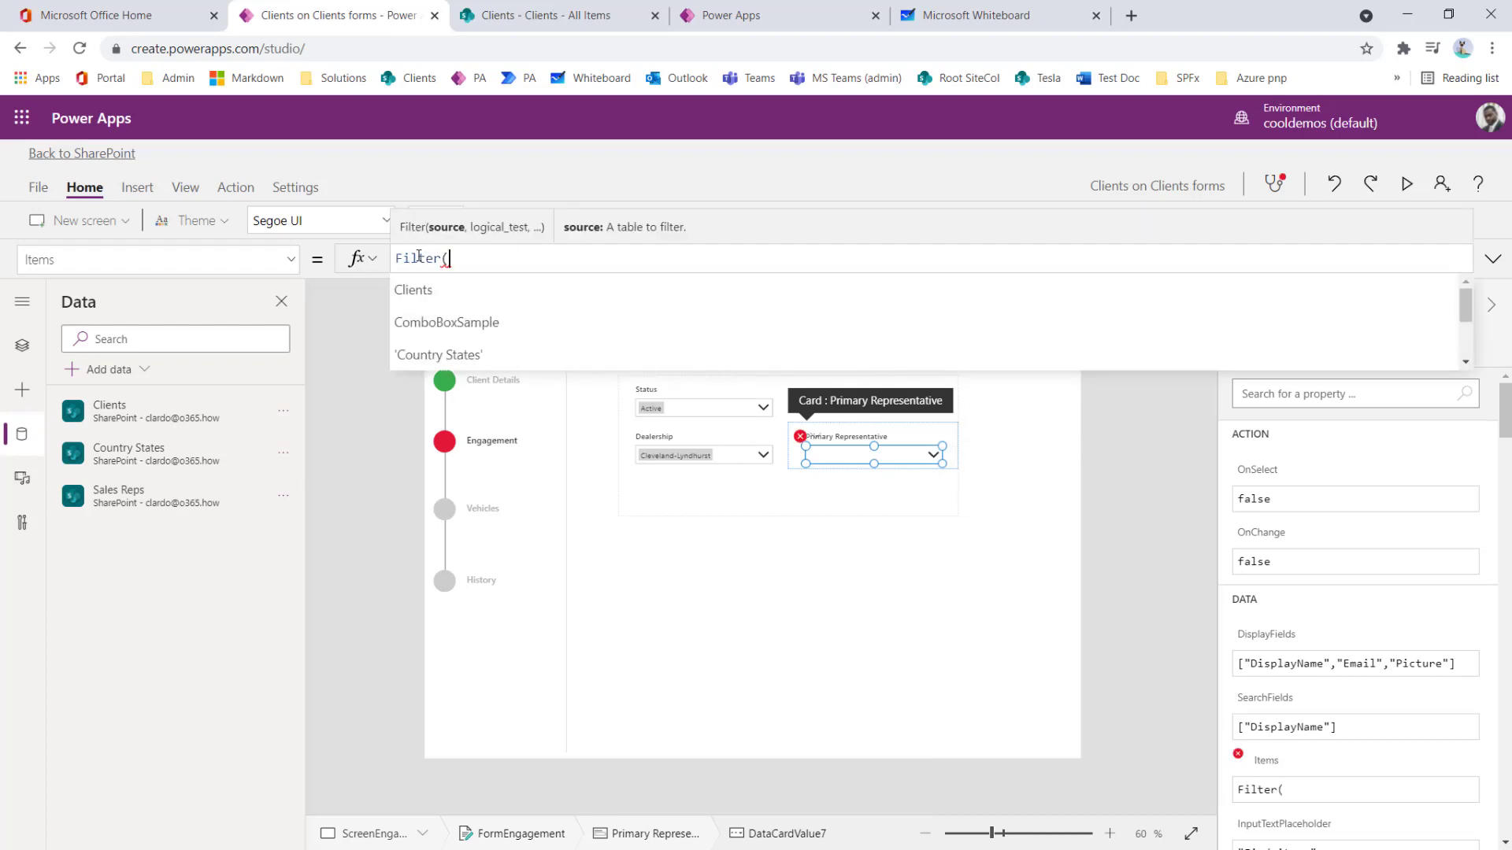
type("'sal")
key("Tab")
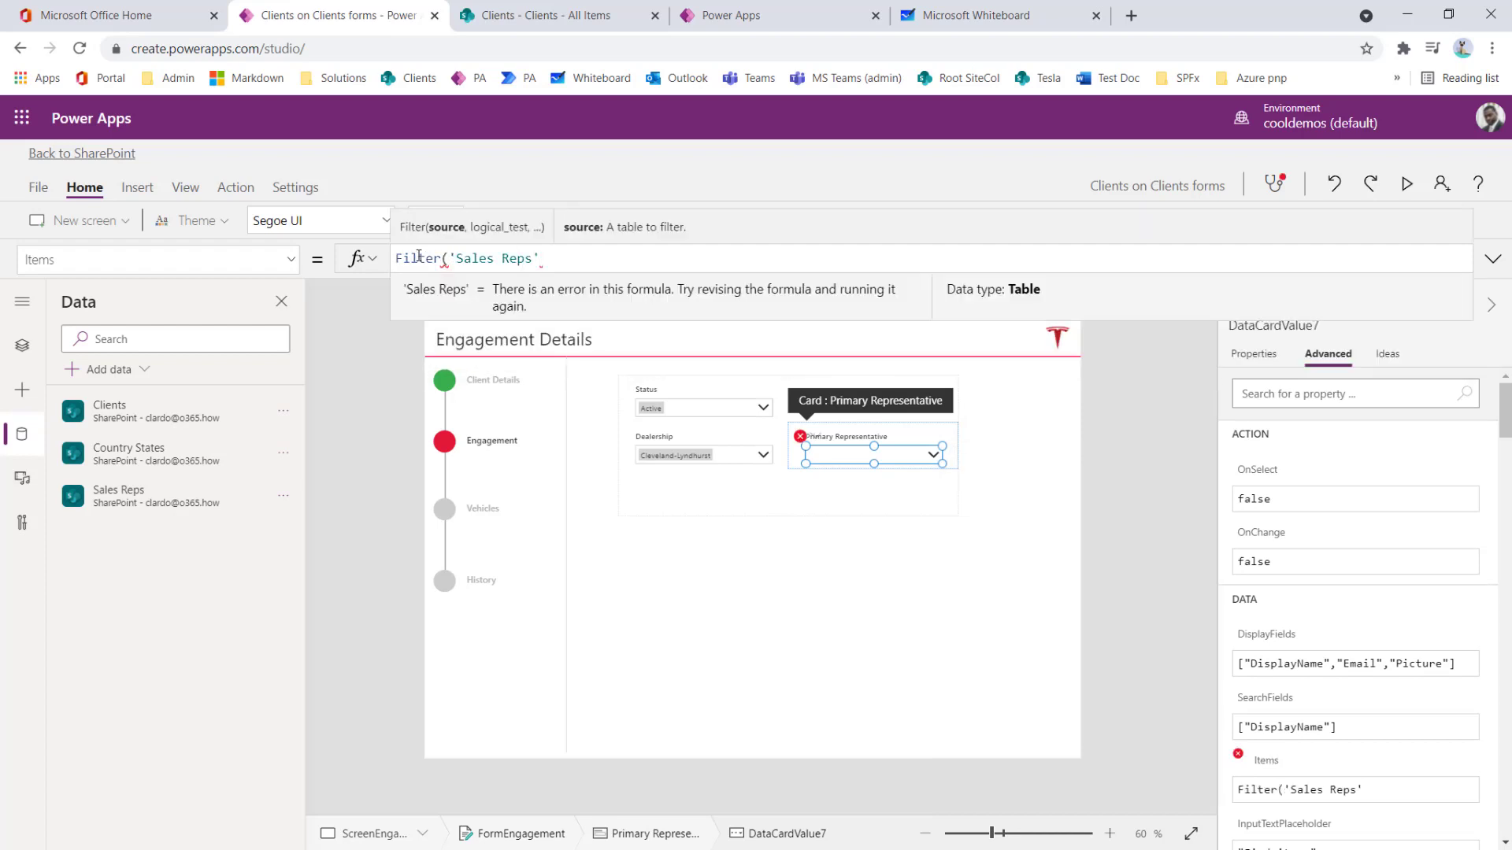
Step: Add the start of the filter condition, Dealership.Id =, to the Primary Representative Items formula
type(", dealr")
key("BackSpace")
key("BackSpace")
type("e")
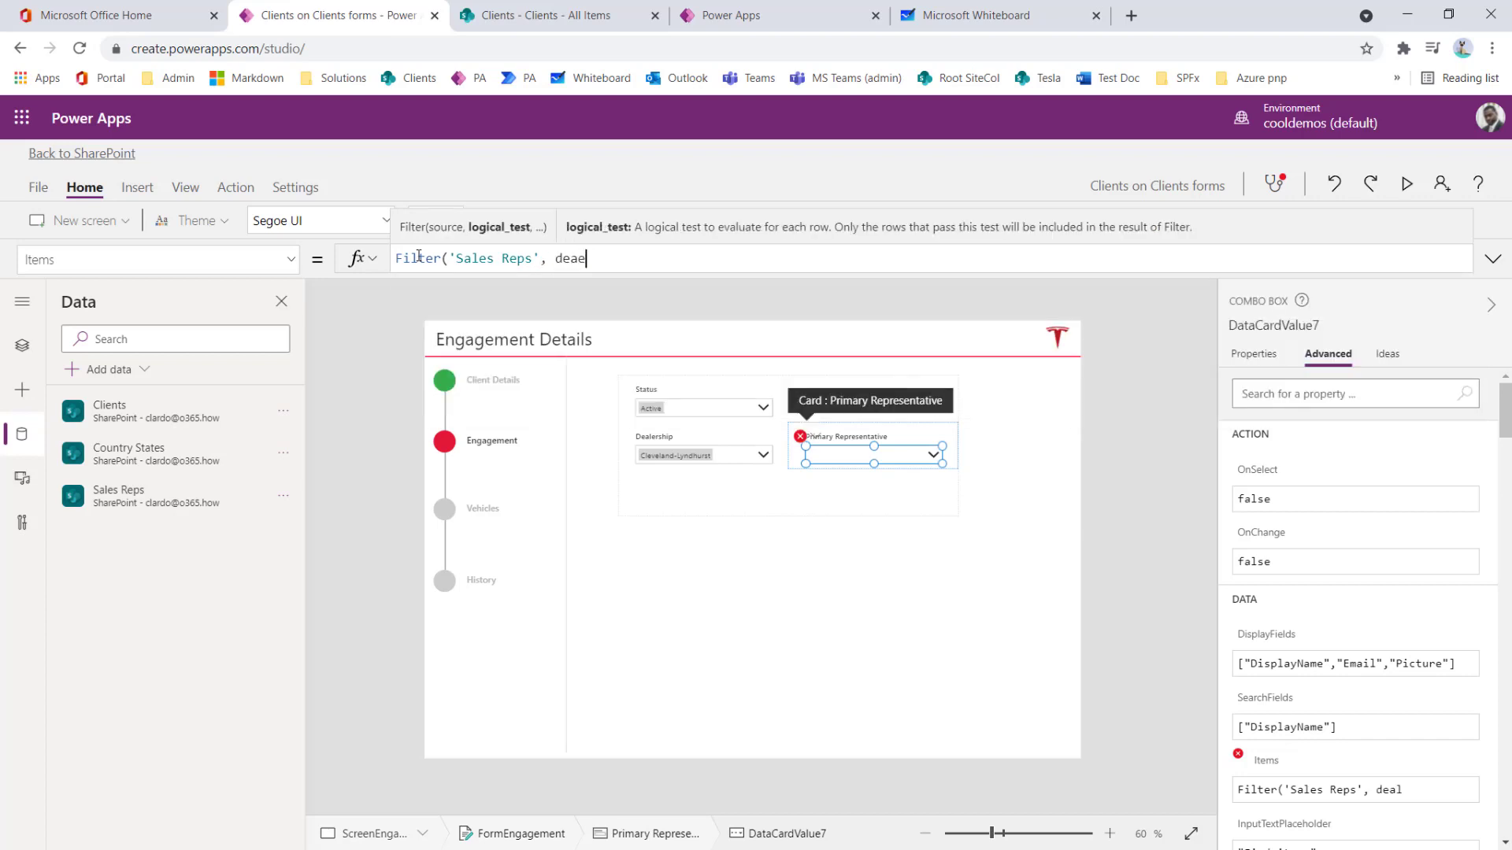
key("BackSpace")
type("ler")
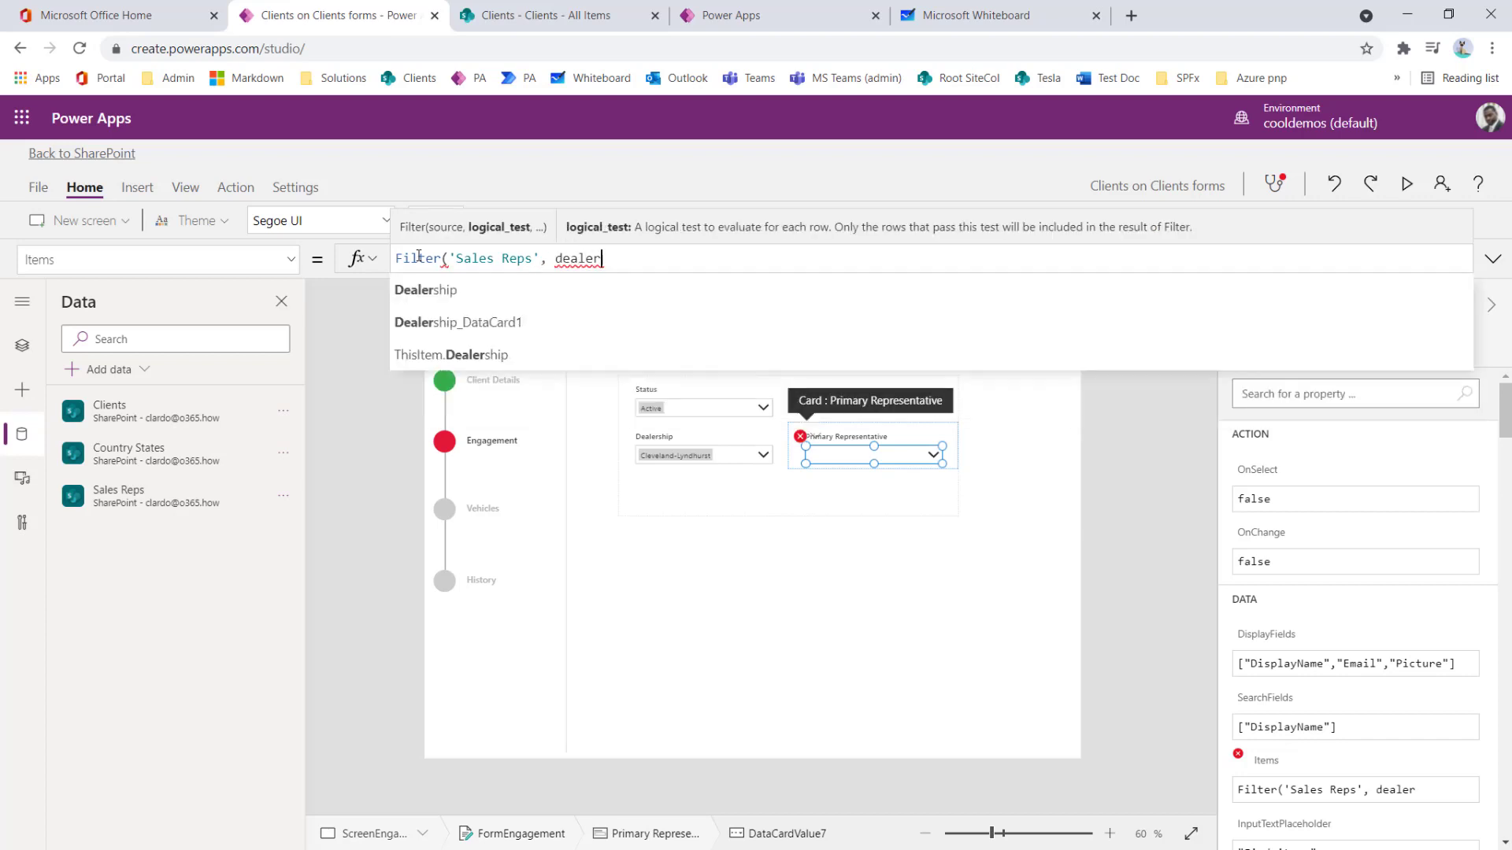
left_click(453, 293)
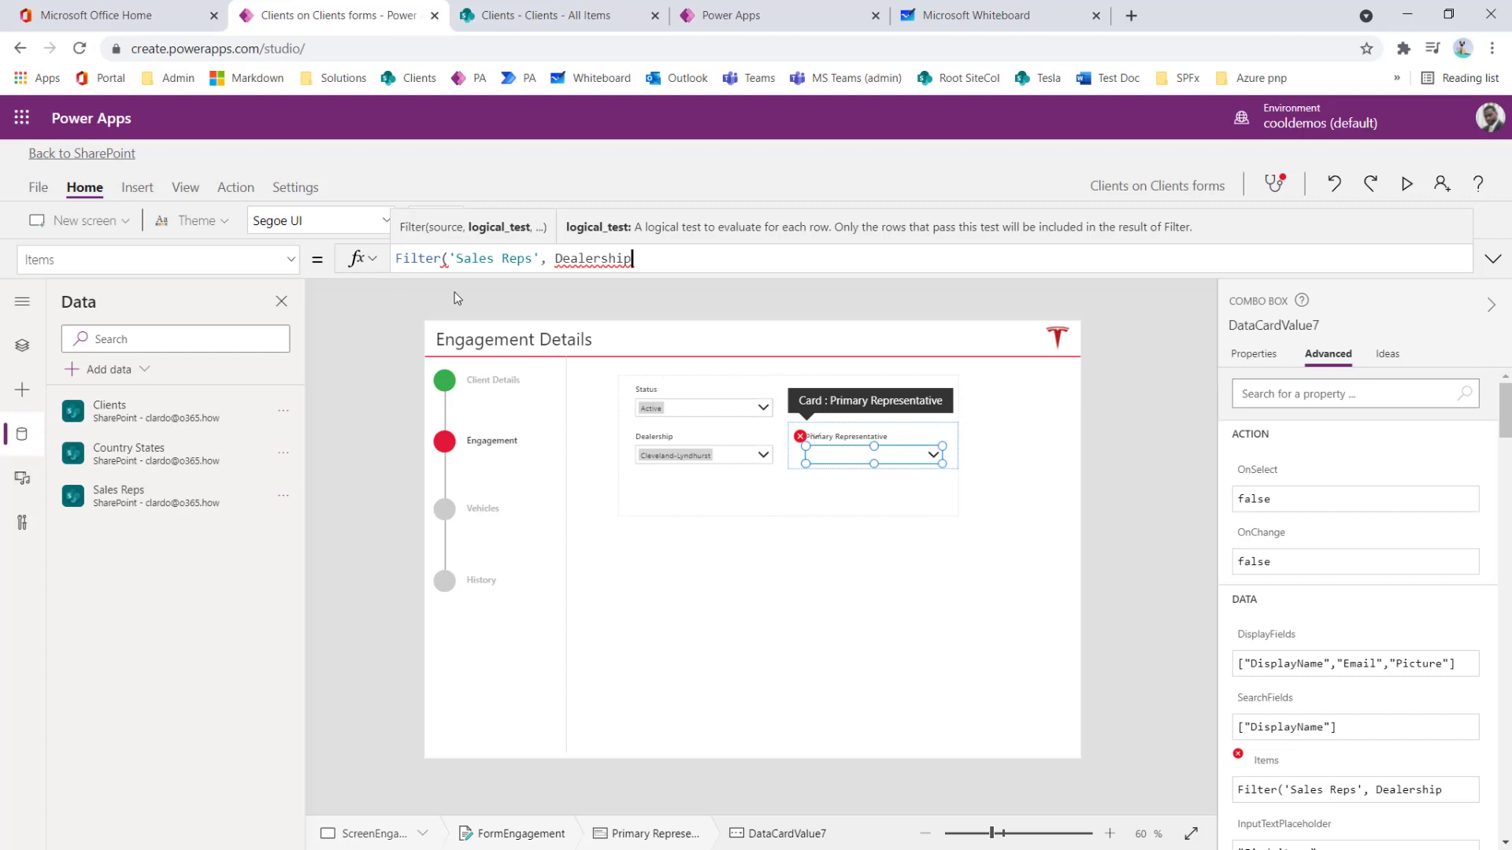
type(".")
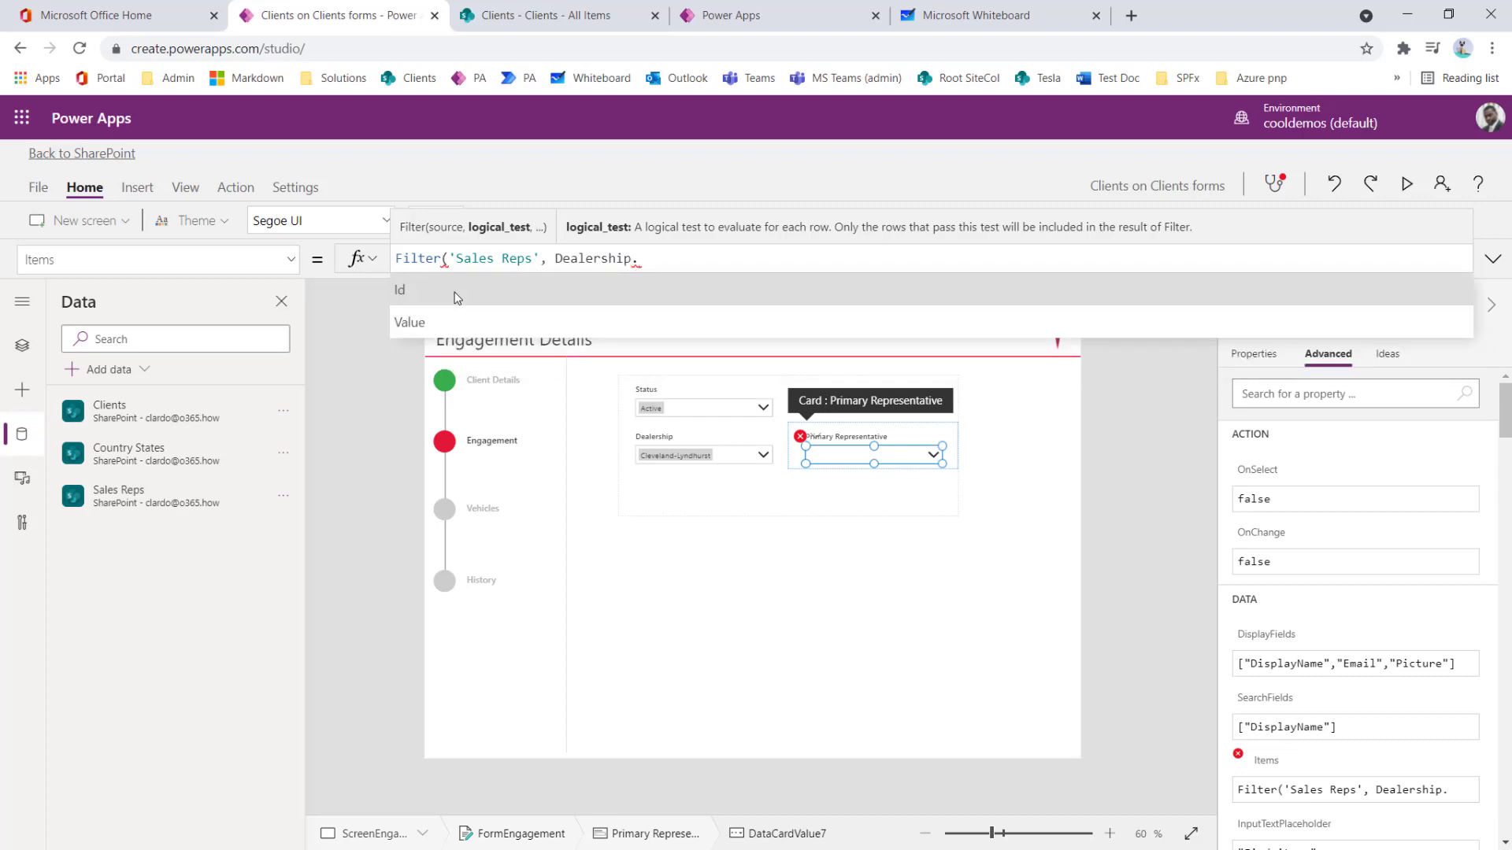
left_click(454, 291)
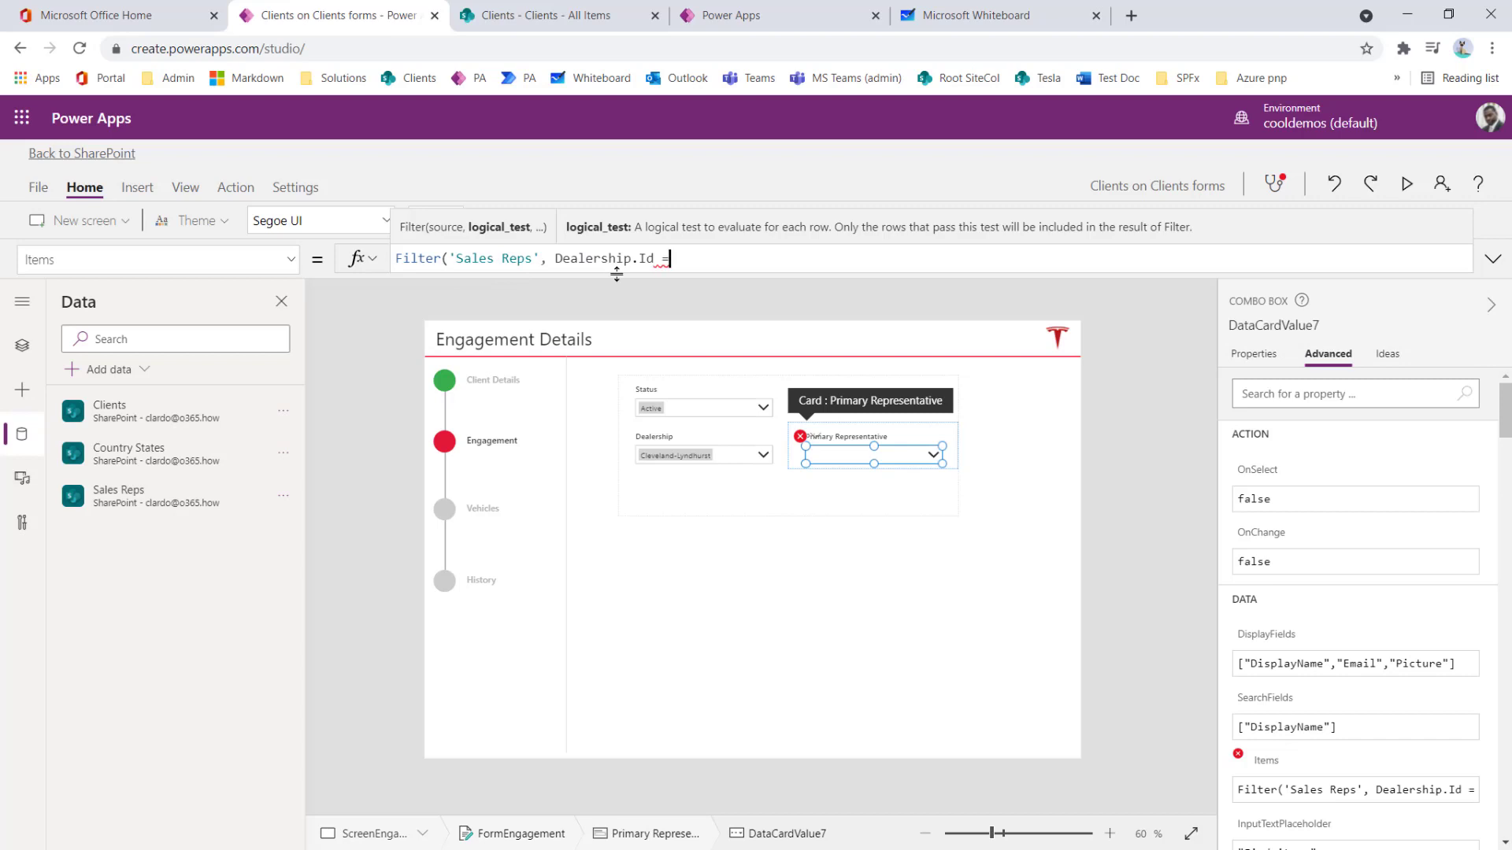
Step: Rename the Dealership card's combo box as ddDealership
left_click(688, 455)
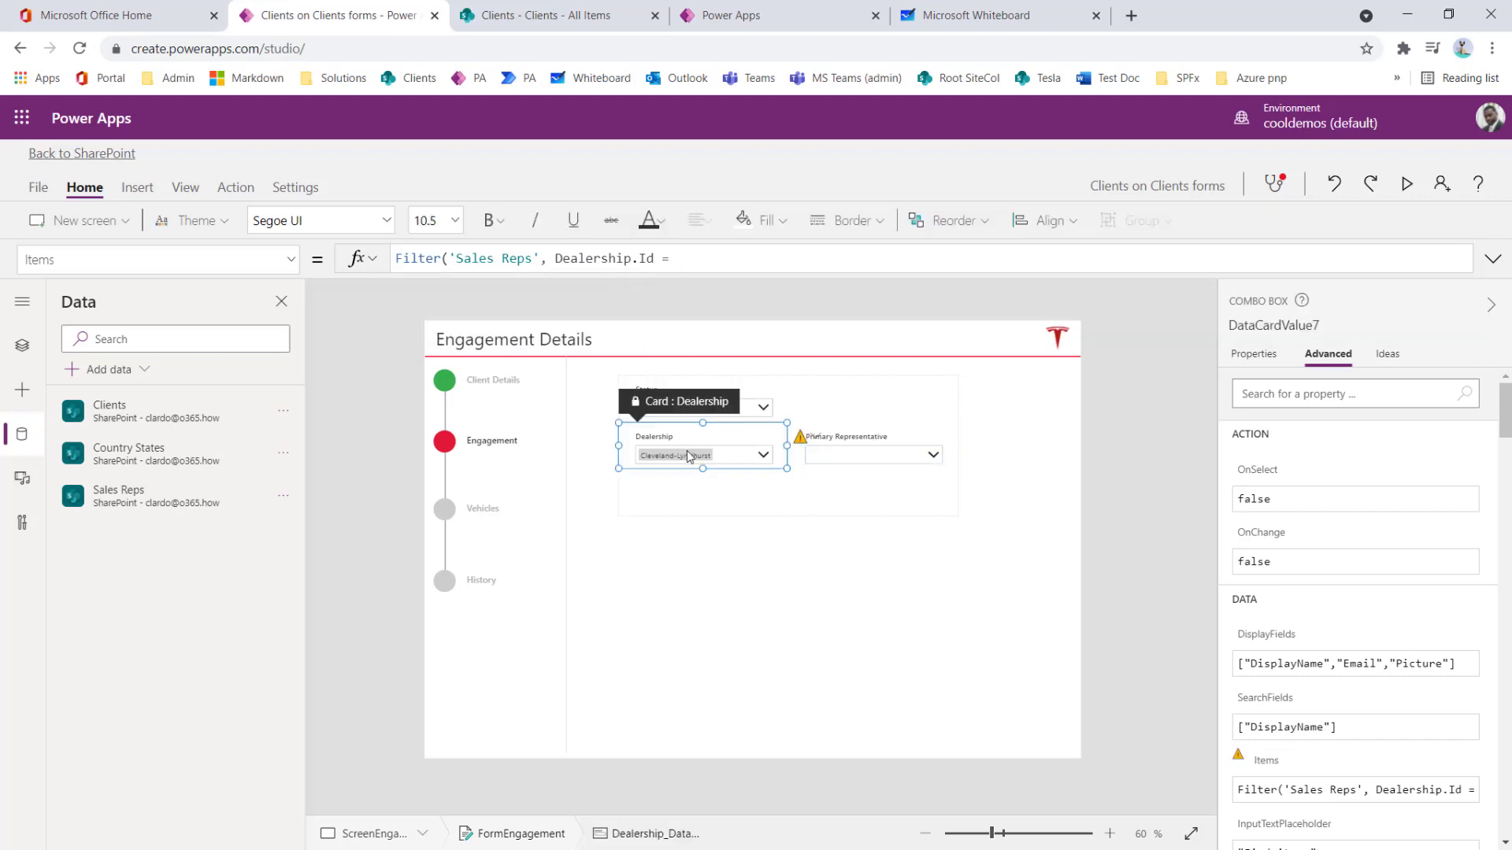
left_click(688, 452)
left_click(29, 367)
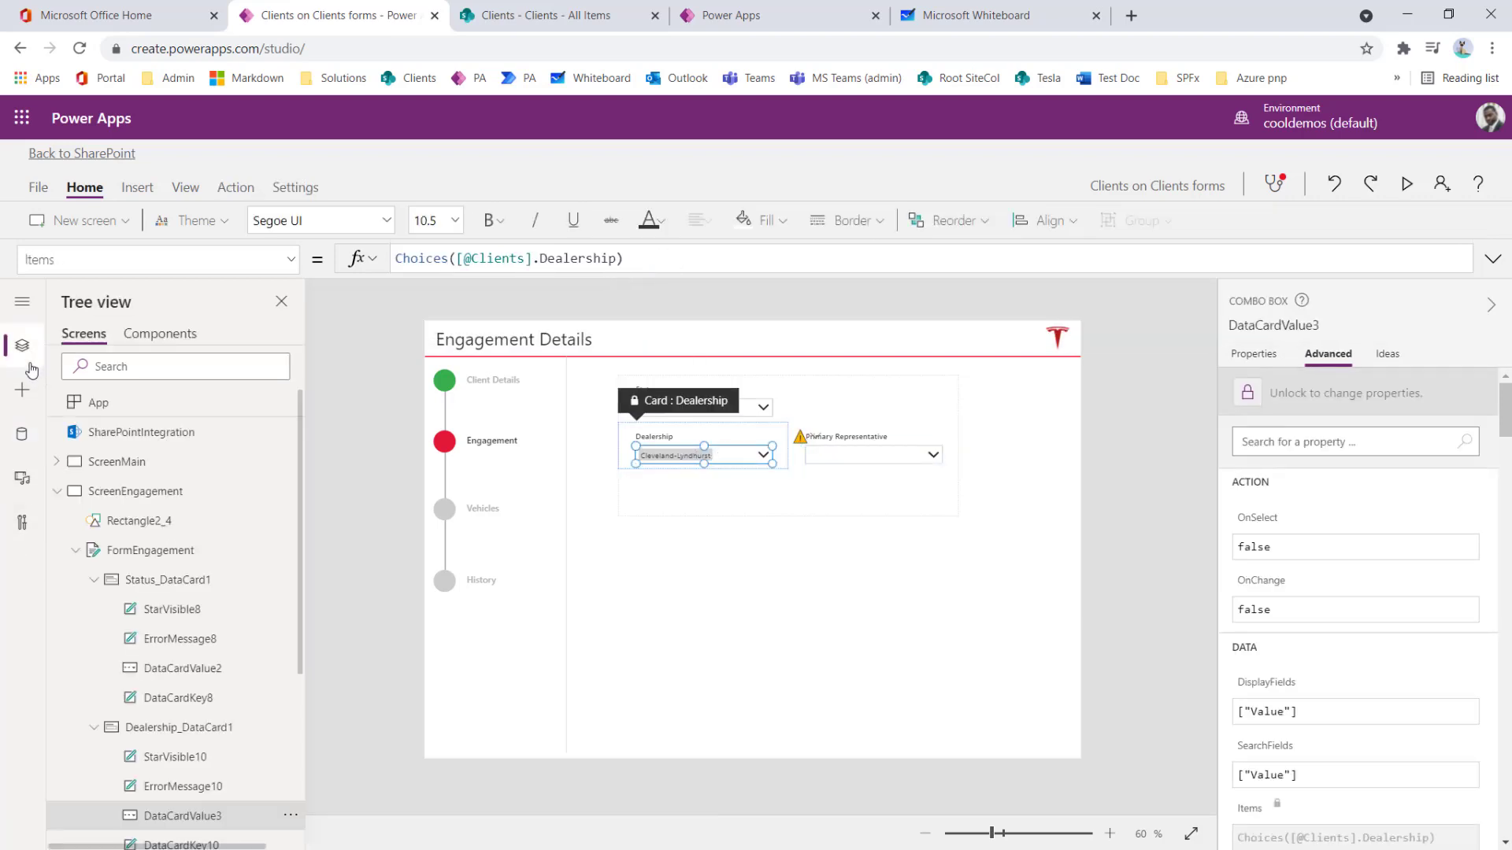
scroll(111, 687, "down", 4)
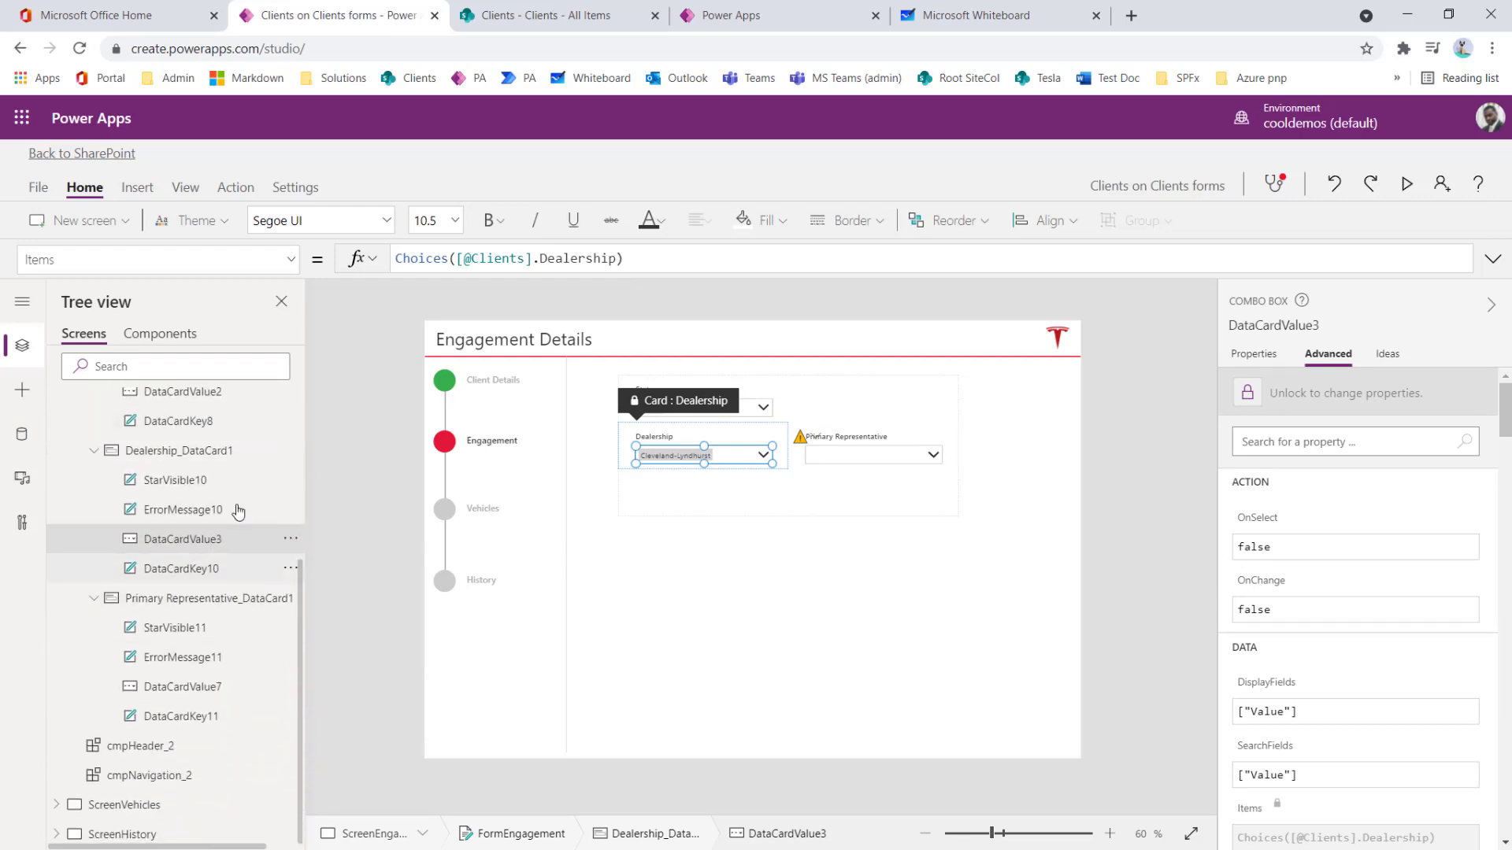
left_click(291, 539)
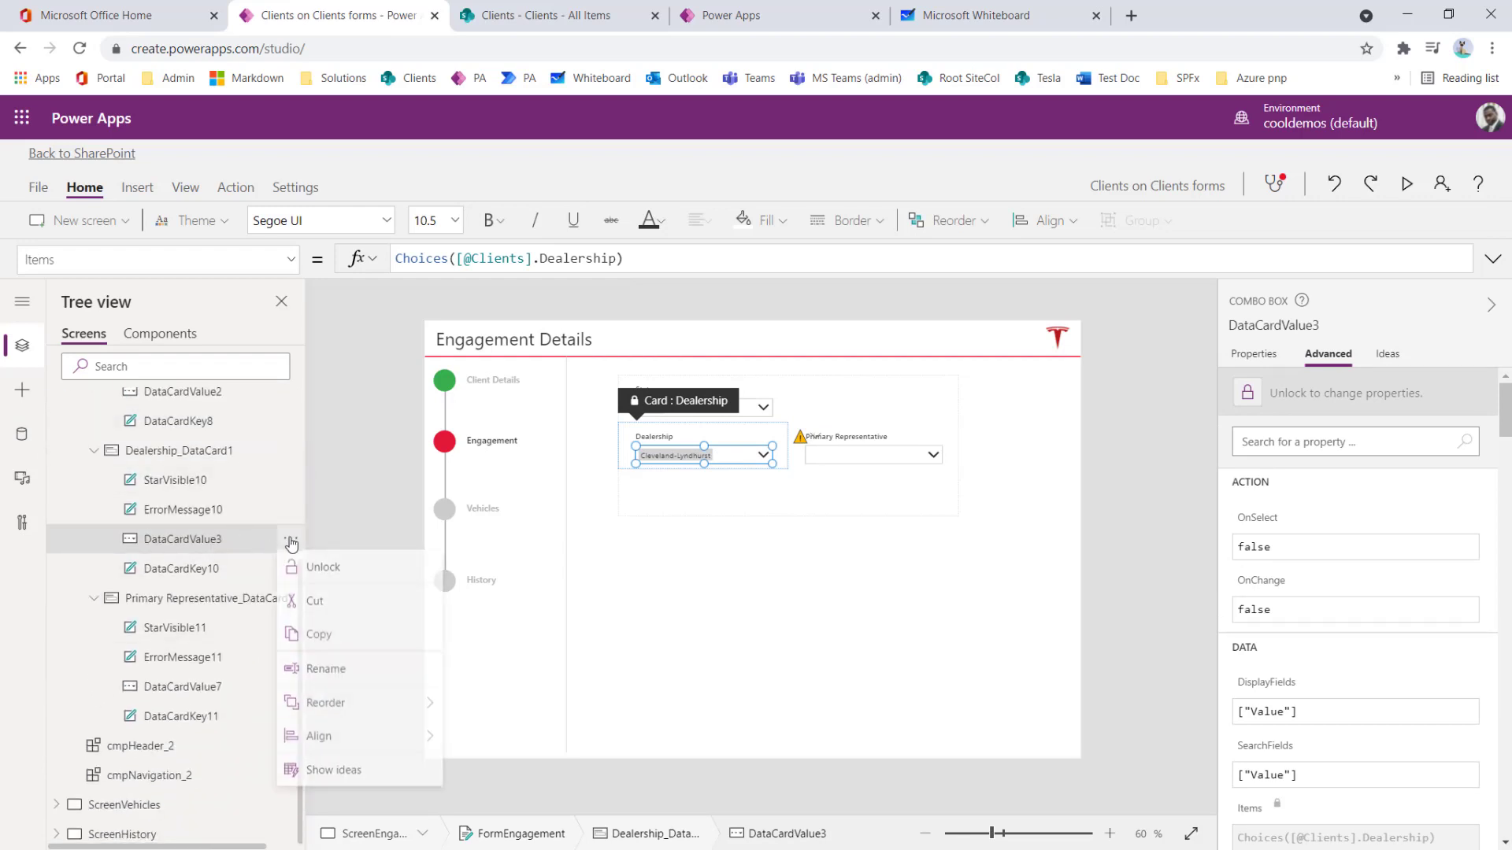
left_click(345, 676)
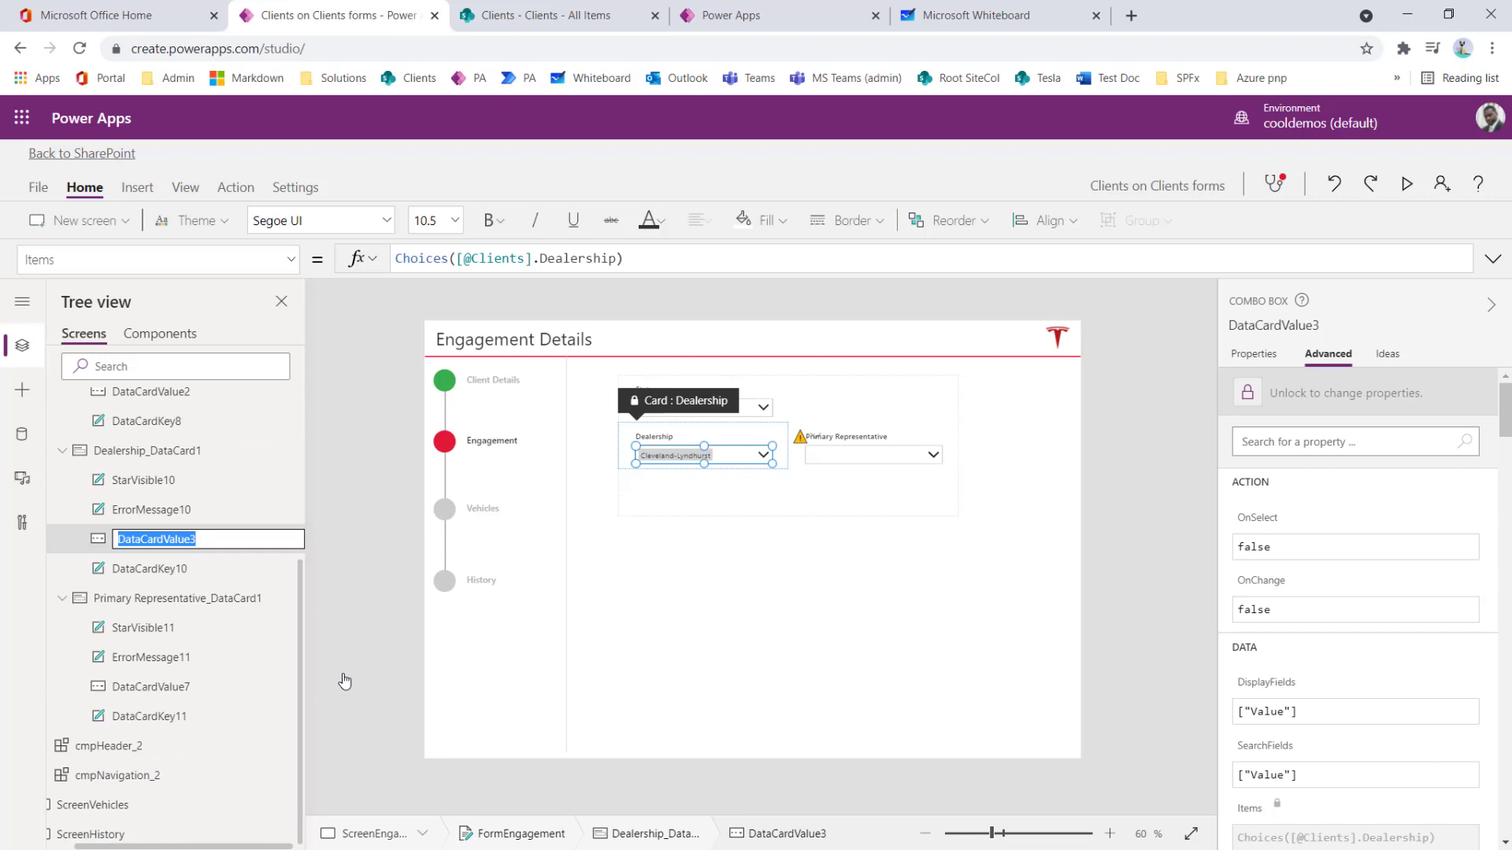
type("ddDealership")
key("Return")
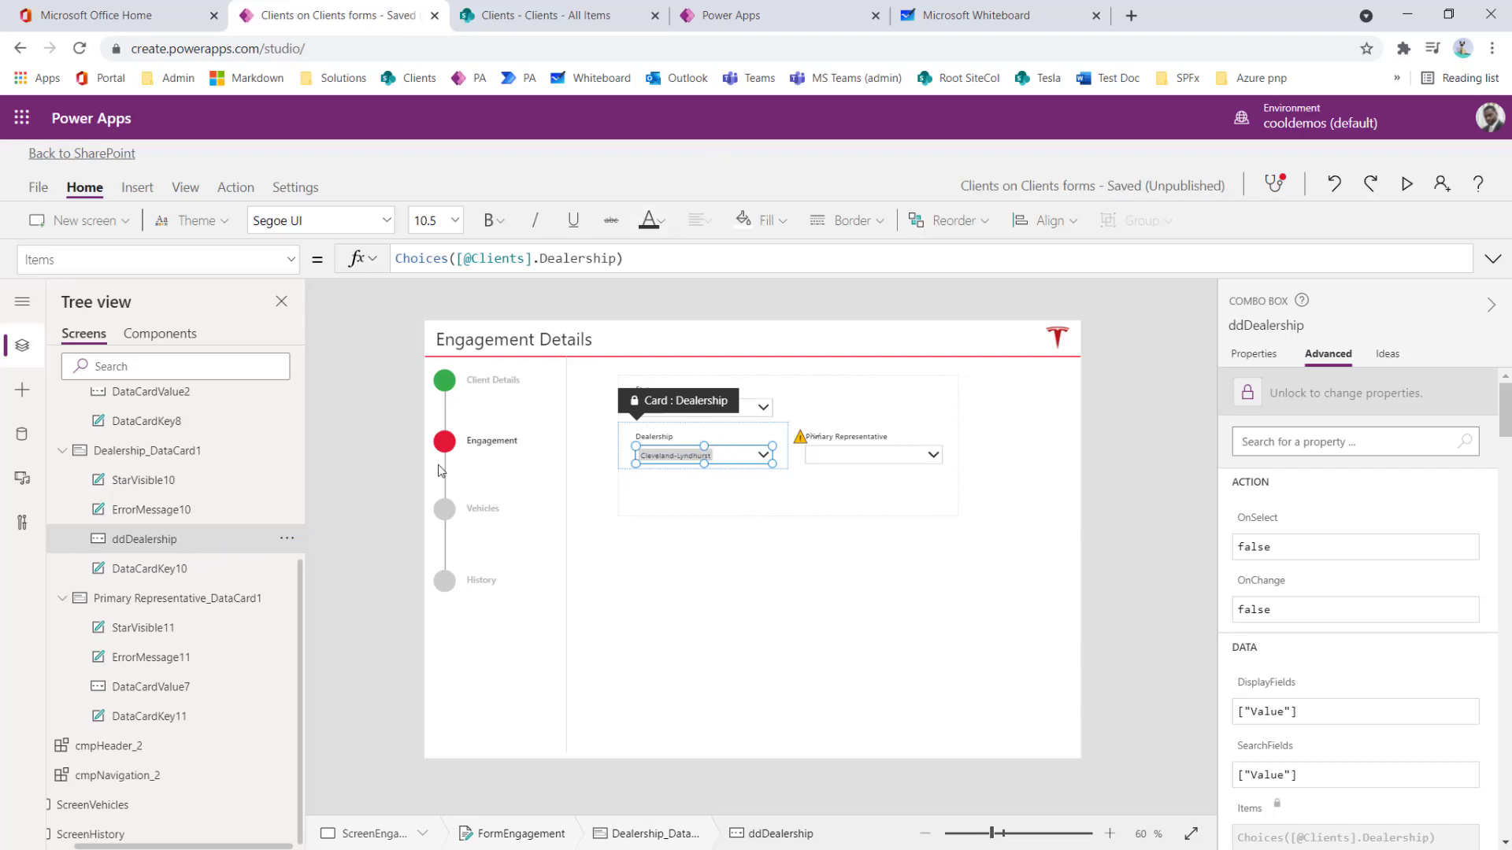
Step: Complete the Primary Representative combo box's Items filter by comparing Dealership.Id with ddDealership.Selected.Id and closing the formula
left_click(853, 467)
left_click(850, 465)
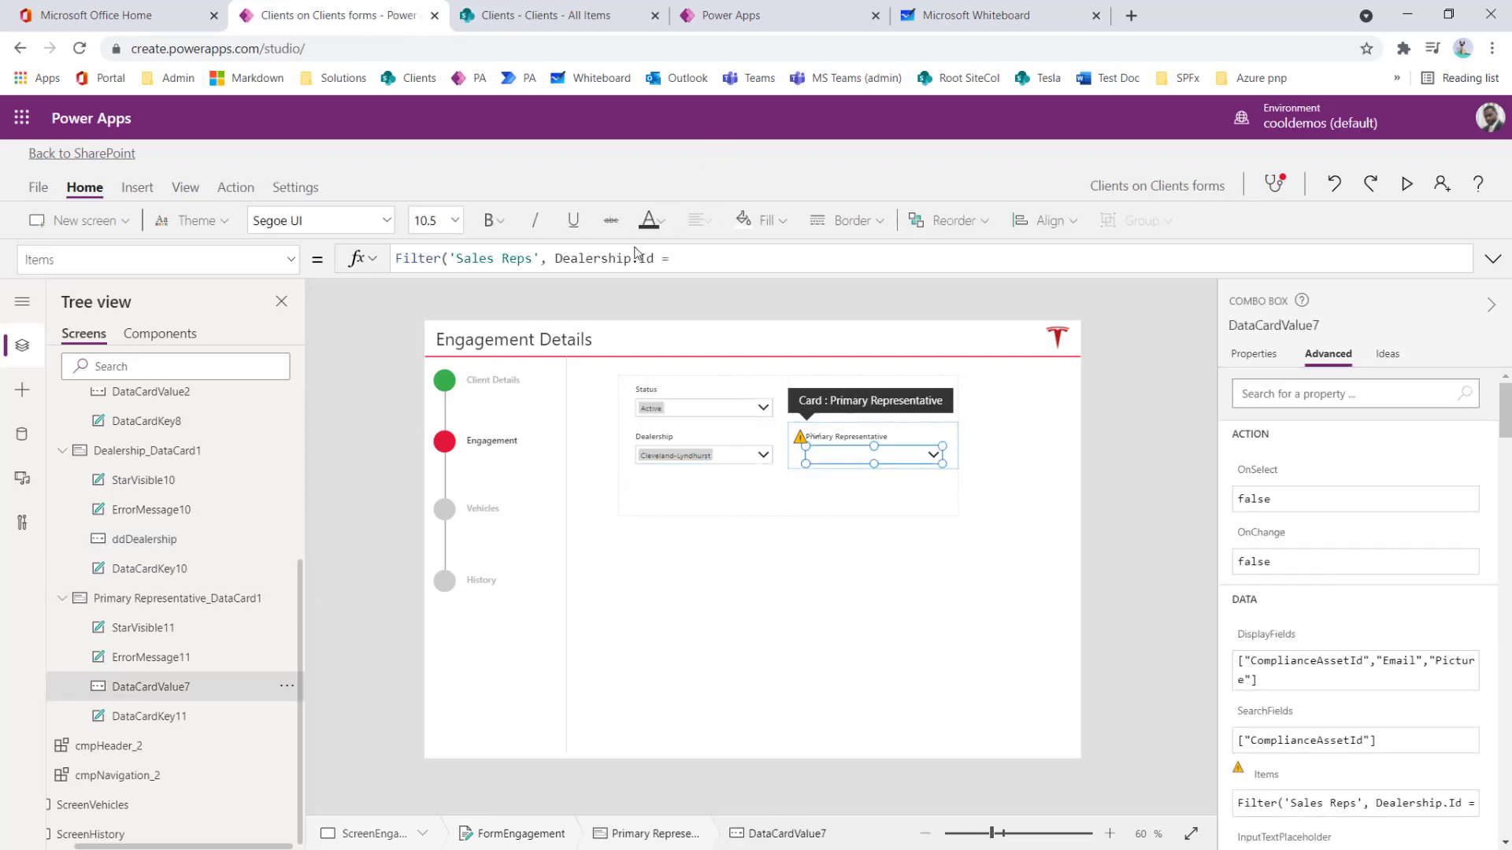
left_click(686, 257)
type("dddea")
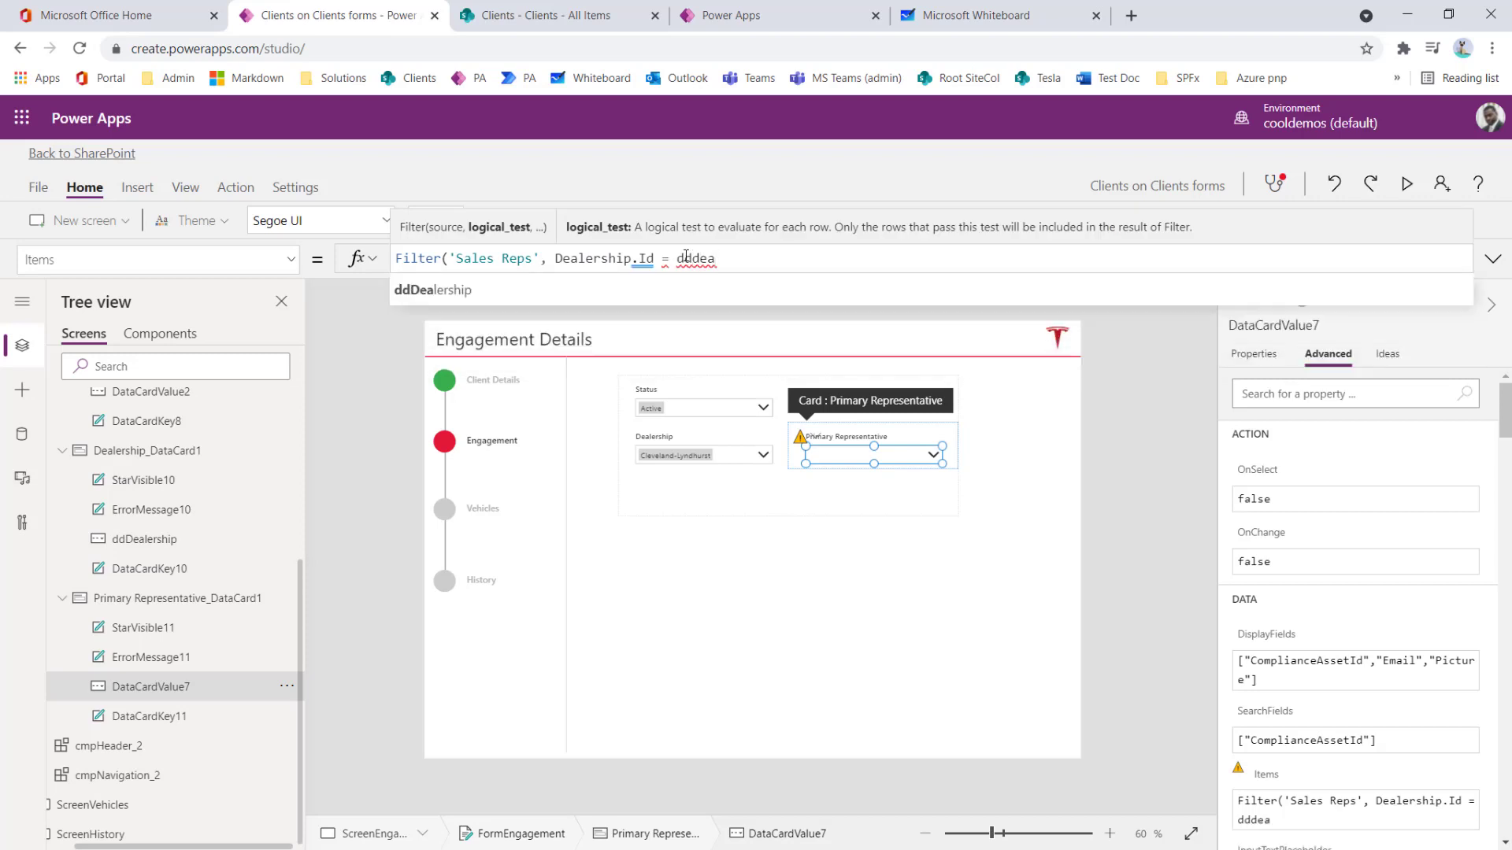
key("Tab")
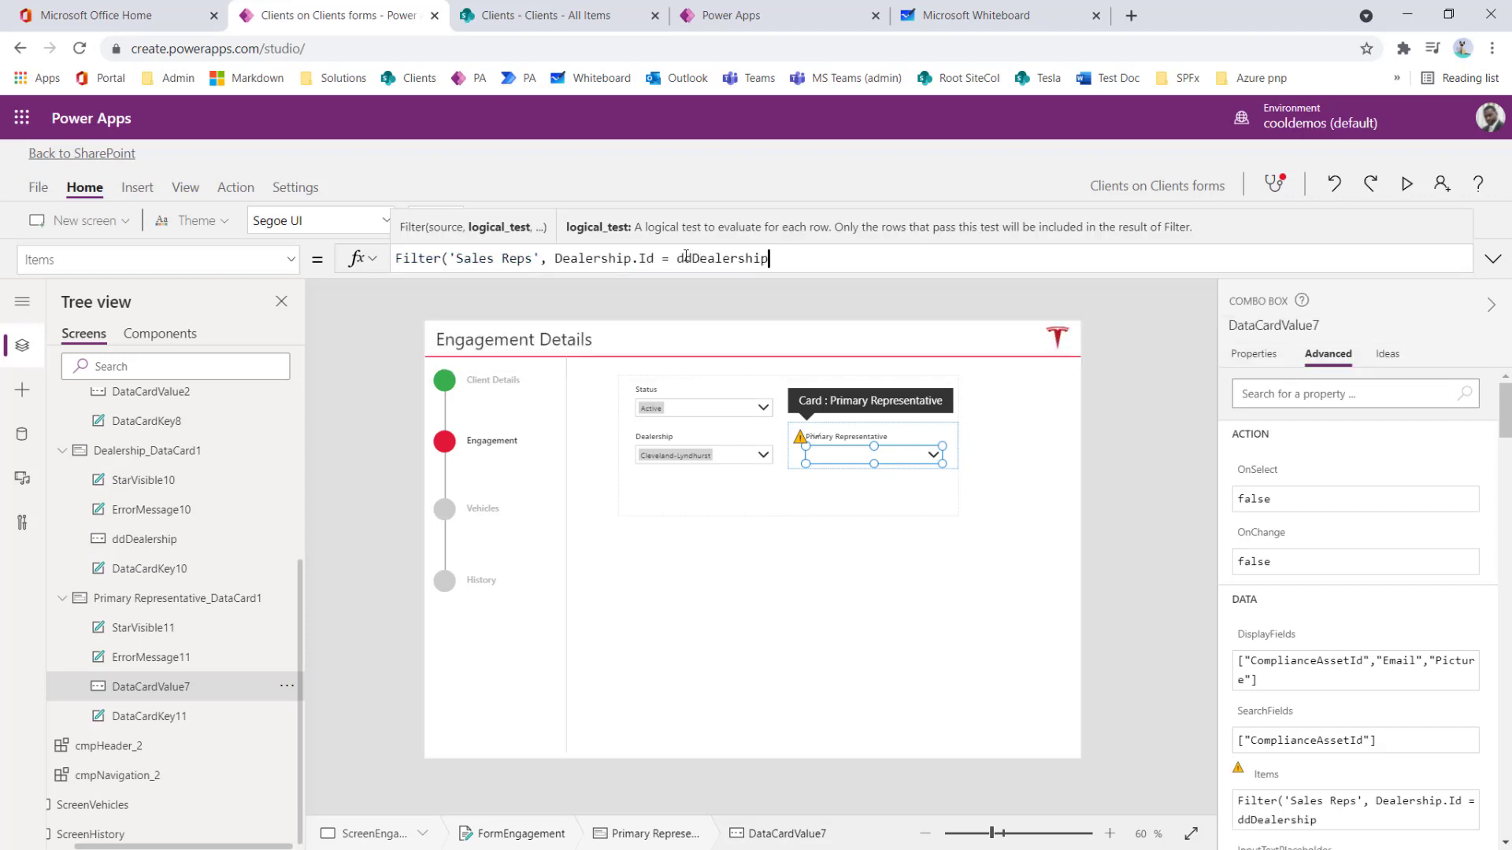
type(".sel")
key("Tab")
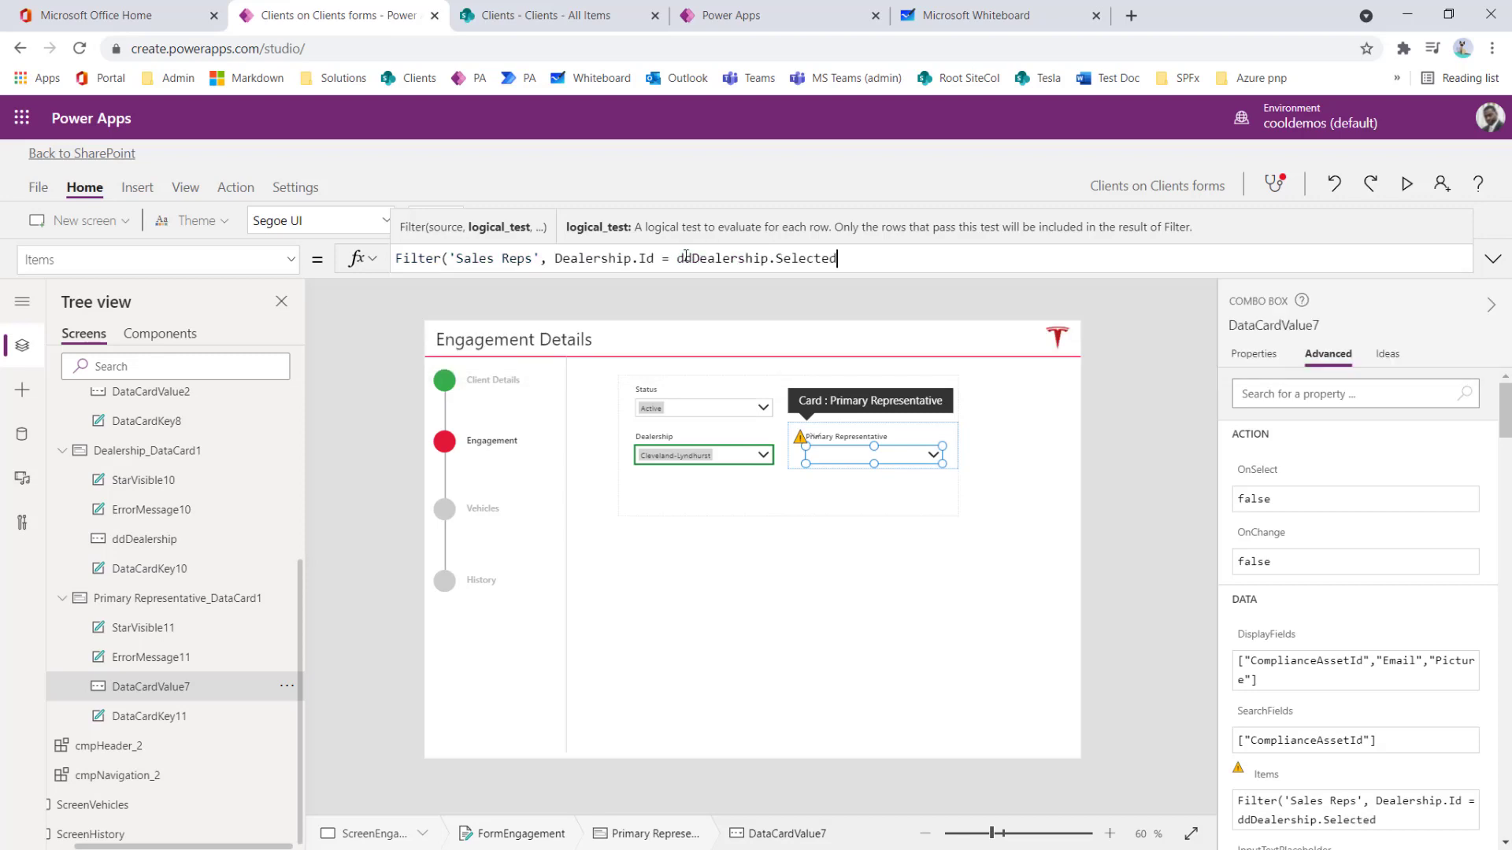
type(".")
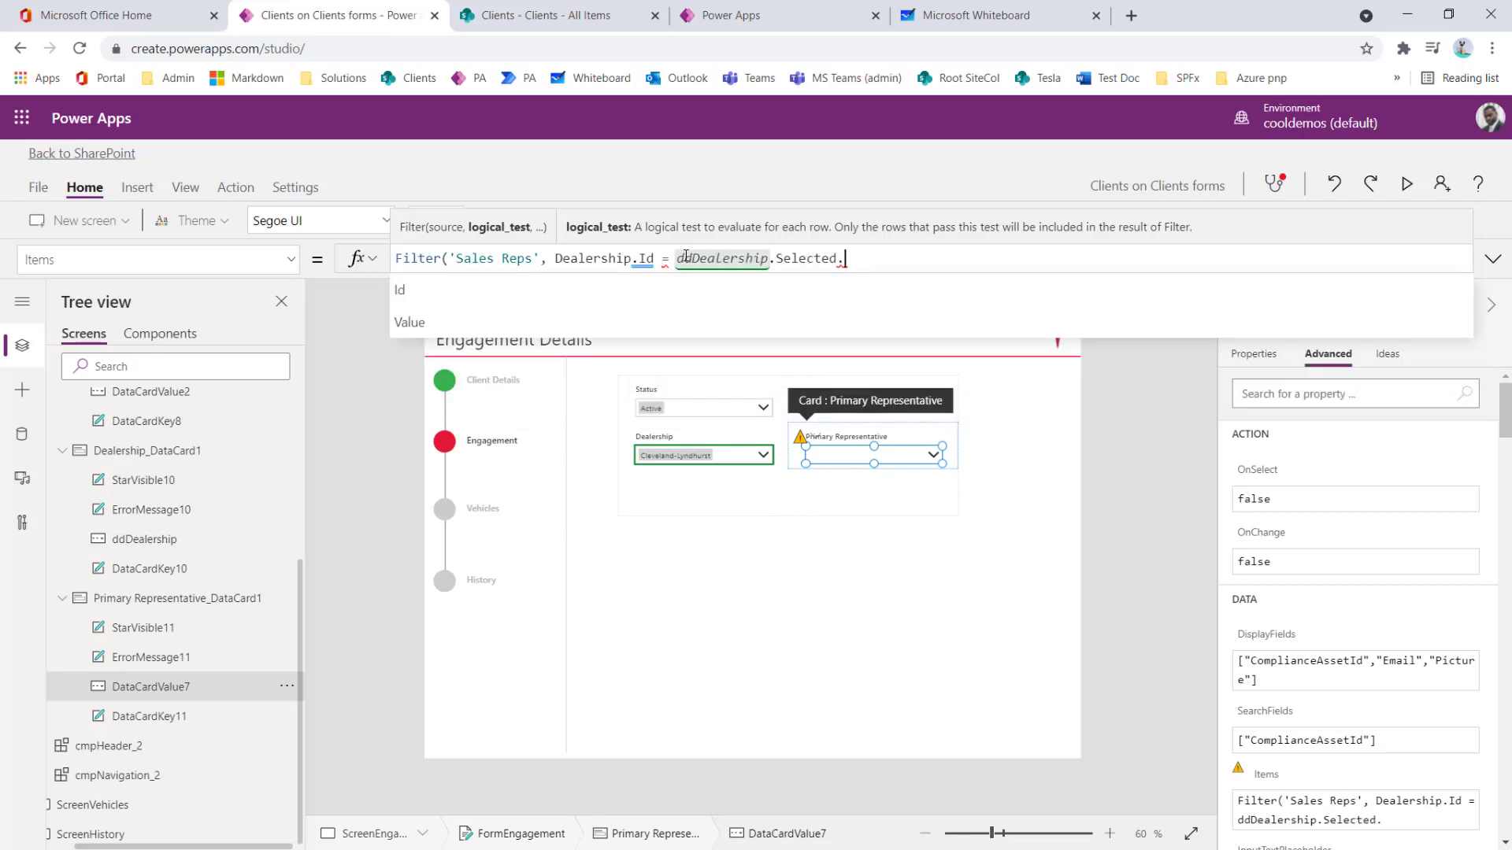
left_click(400, 291)
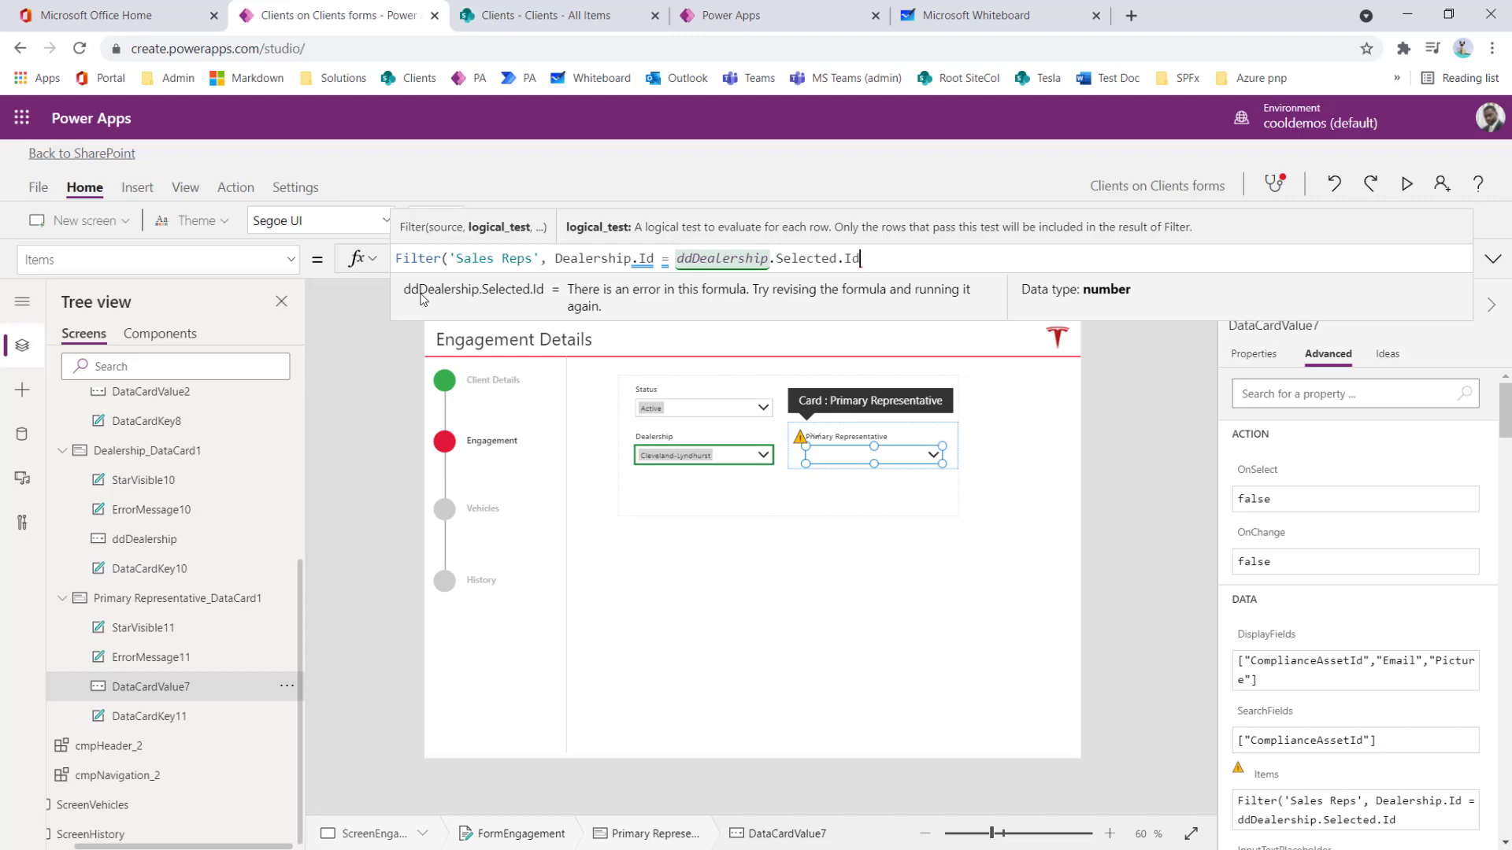
type(")")
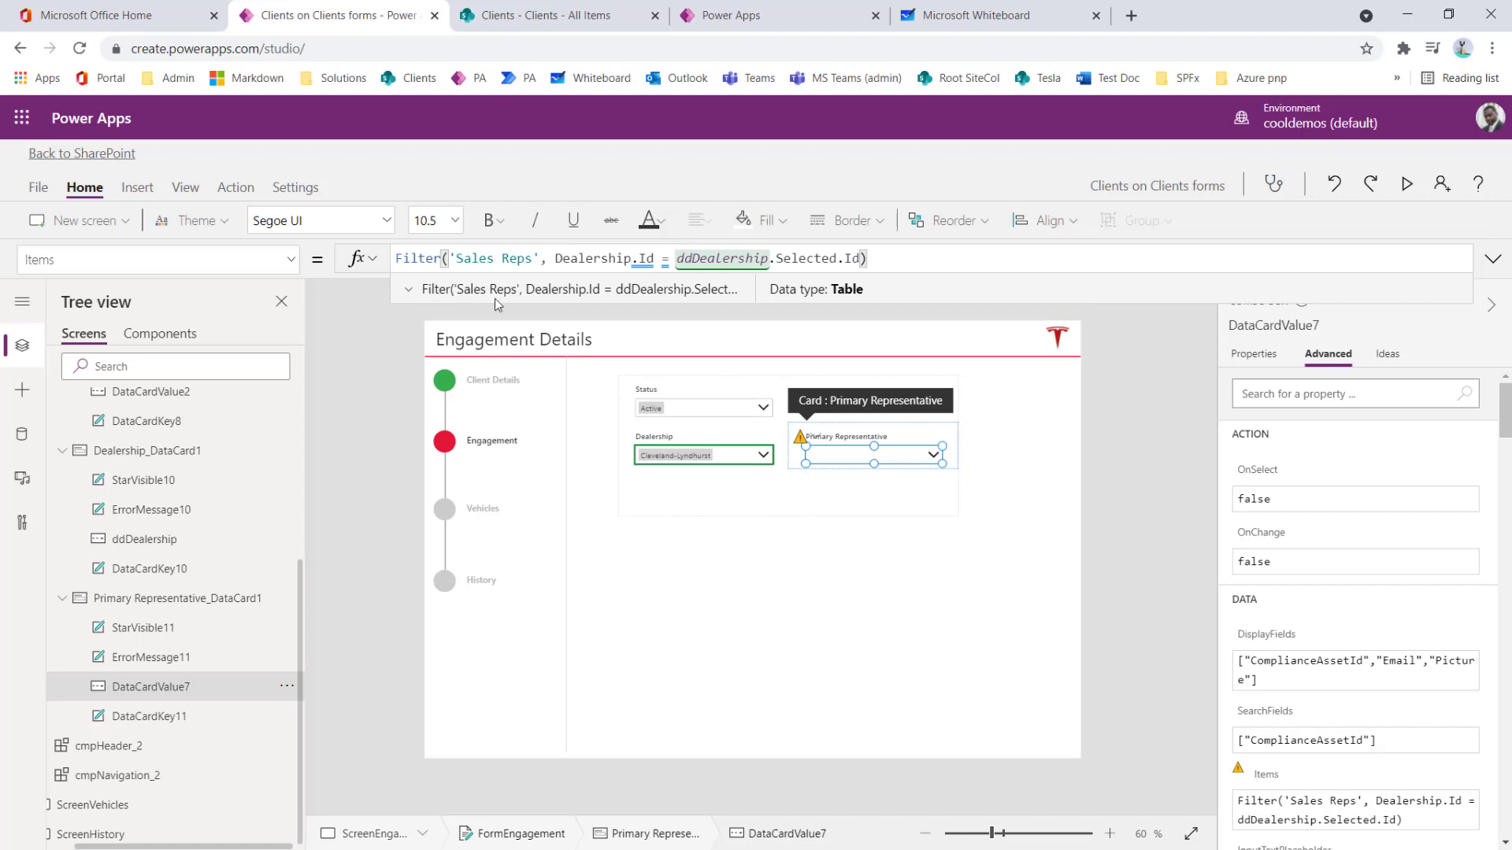
Step: Examine the columns of the filtered records and append .'Sales Rep' to the Primary Representative Items formula
left_click(406, 290)
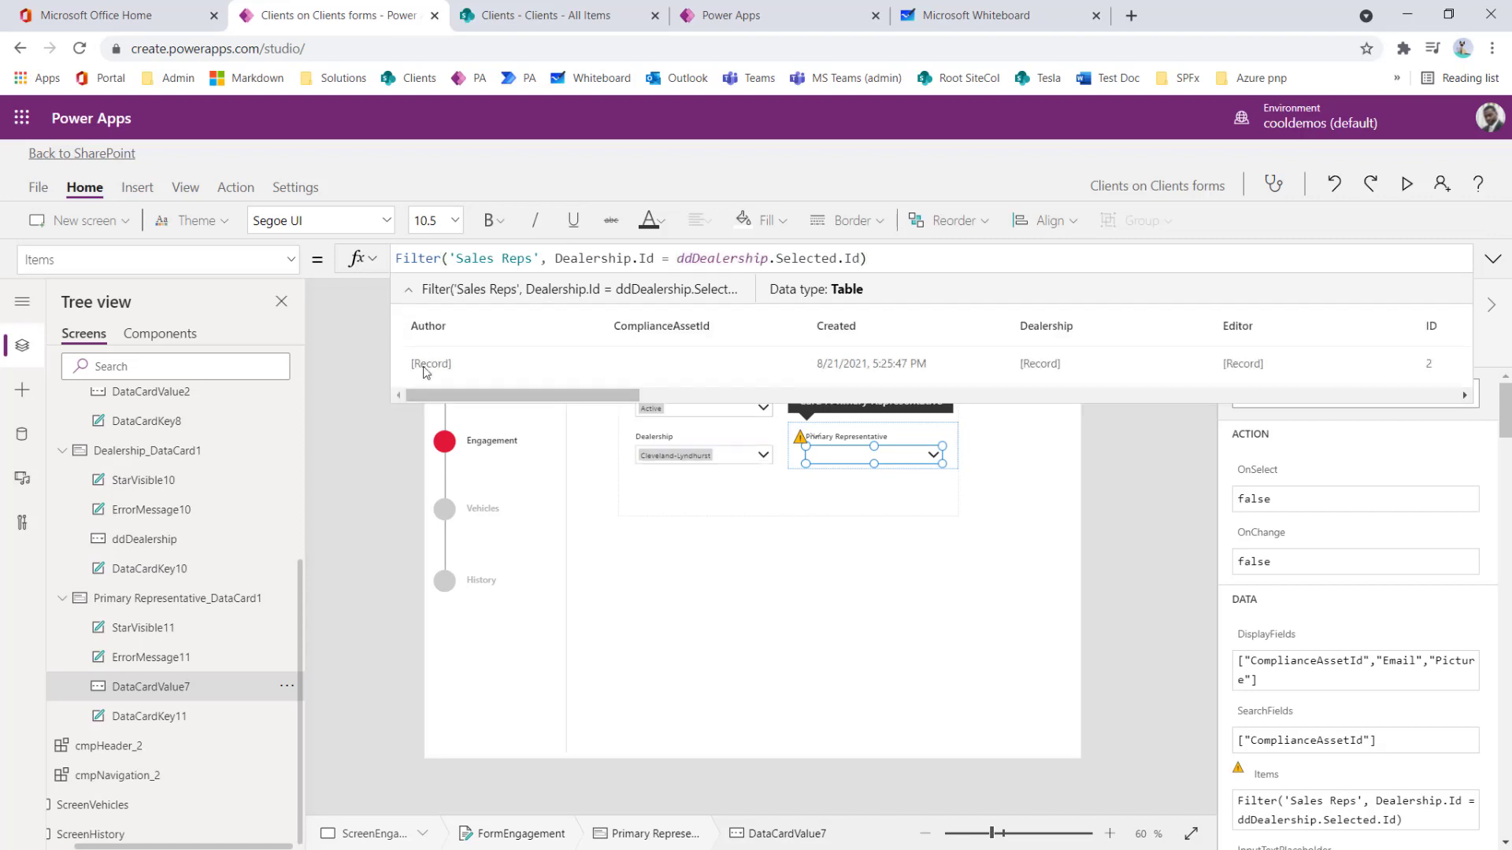
left_click_drag(472, 396, 1269, 380)
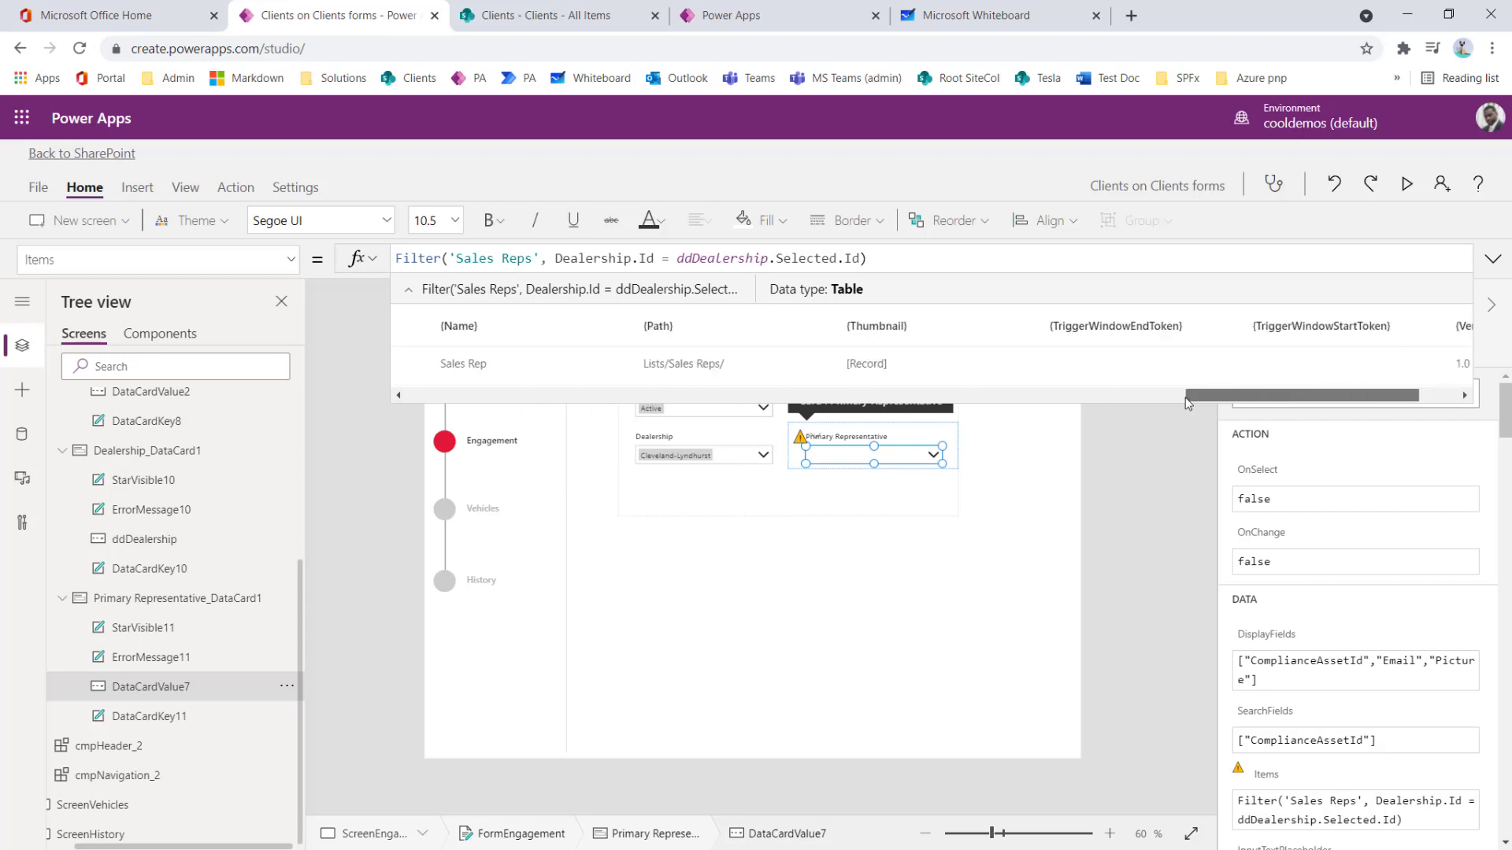
left_click_drag(1187, 404, 485, 414)
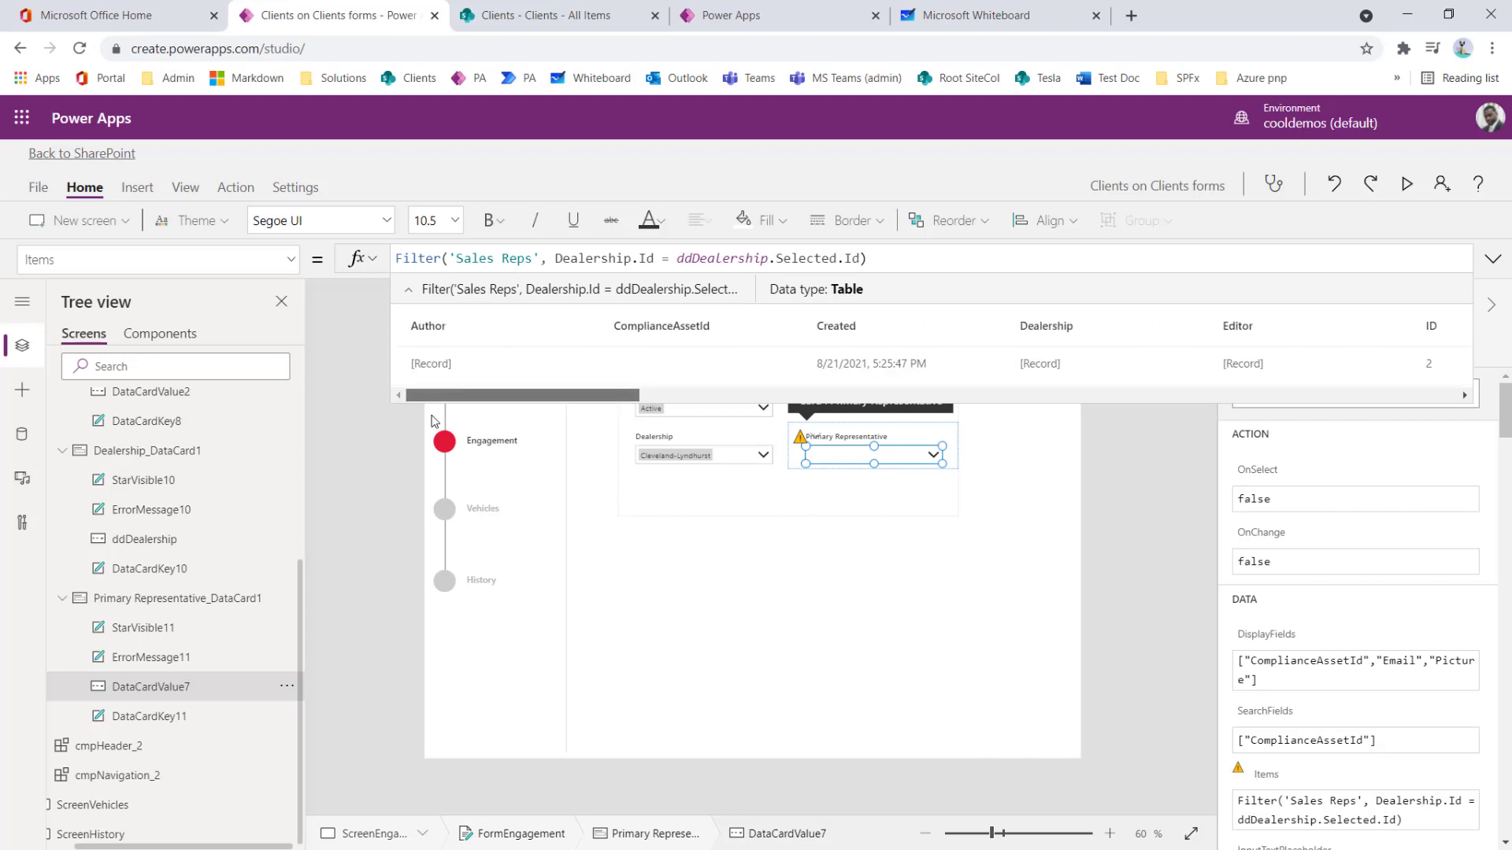
left_click_drag(441, 423, 704, 432)
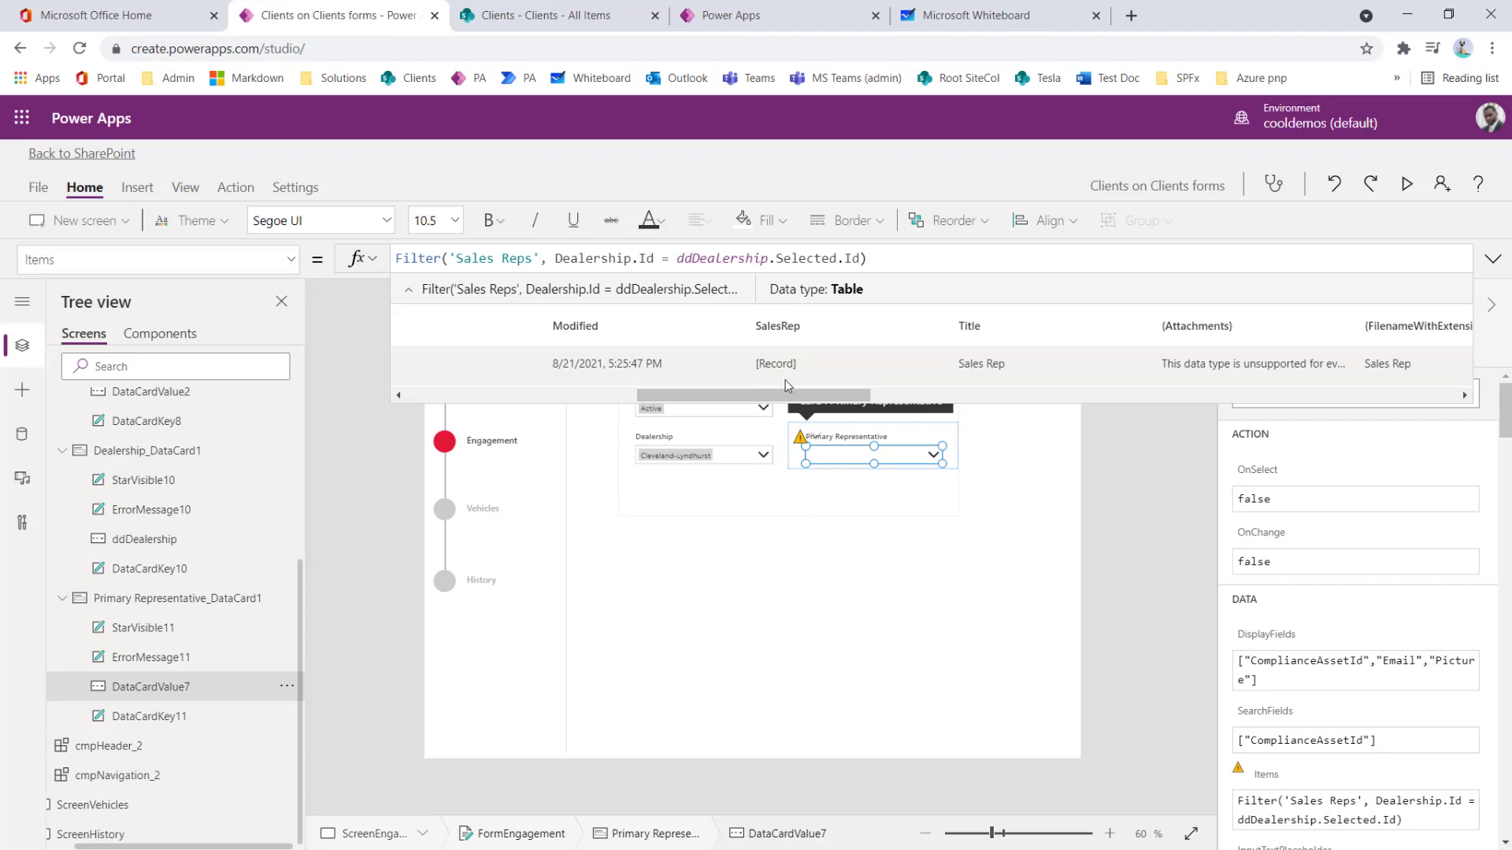
left_click(904, 260)
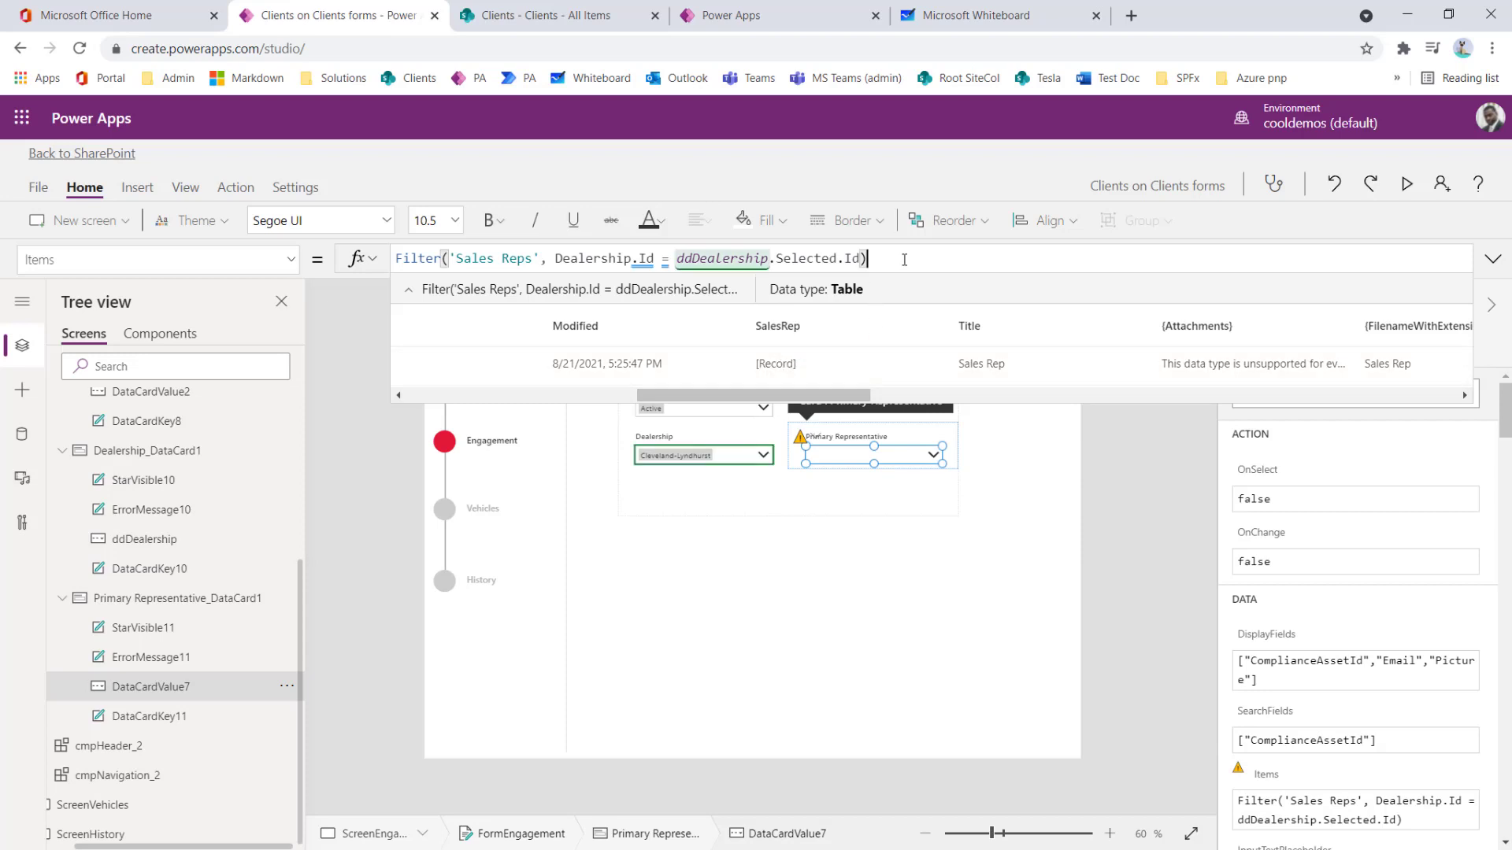
type(".'Sales Rep'")
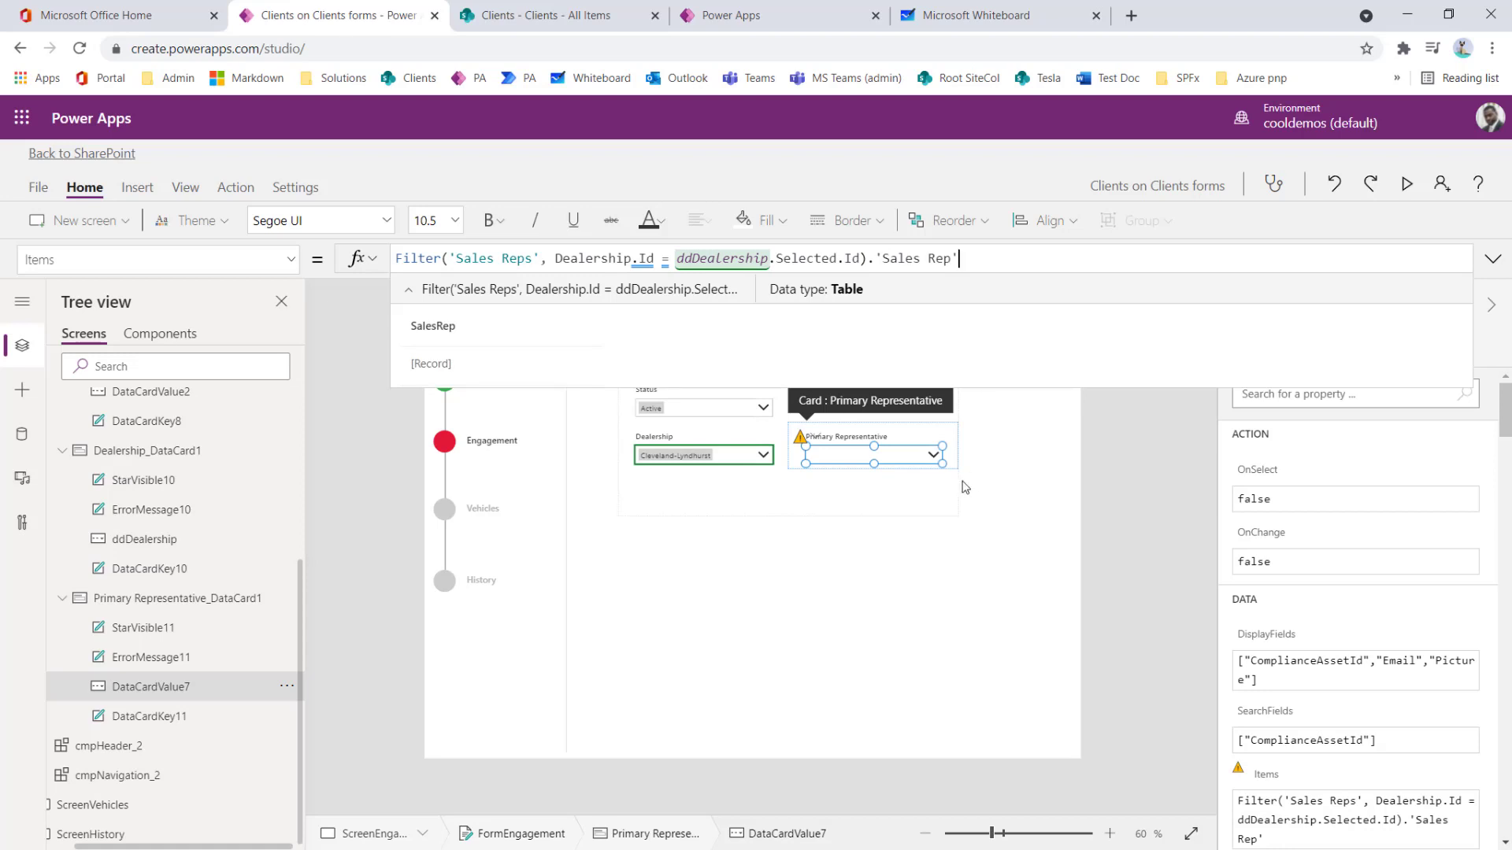
Step: Test the filter by choosing Columbus OH, Cleveland-Lyndhurst and Cincinnati (Blue Ash) as Dealership and checking the Primary Representative choices
left_click(747, 463)
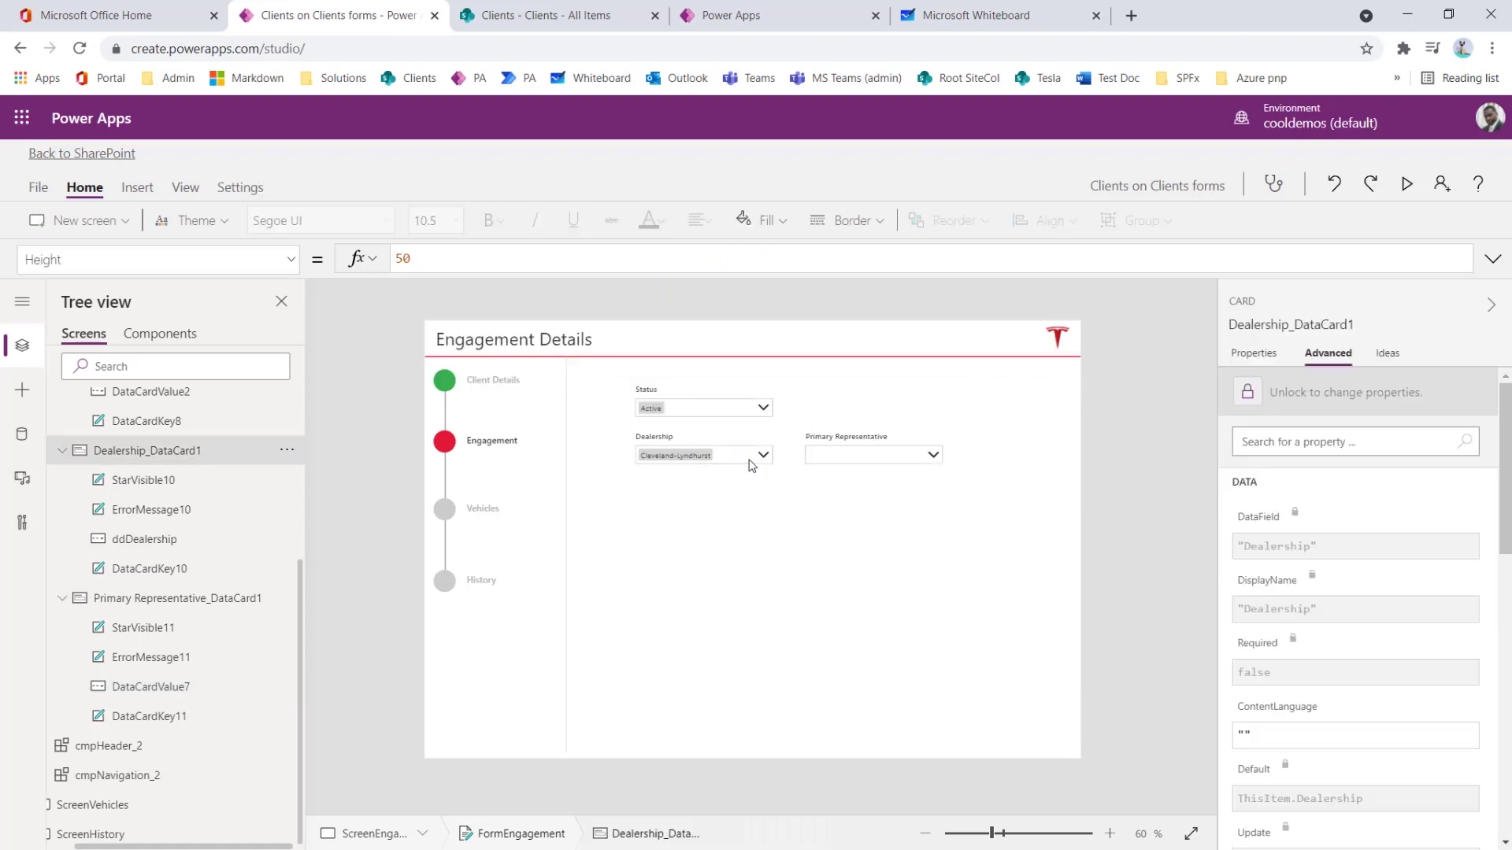
left_click(756, 457, "alt")
left_click(709, 551, "alt")
left_click(1109, 833)
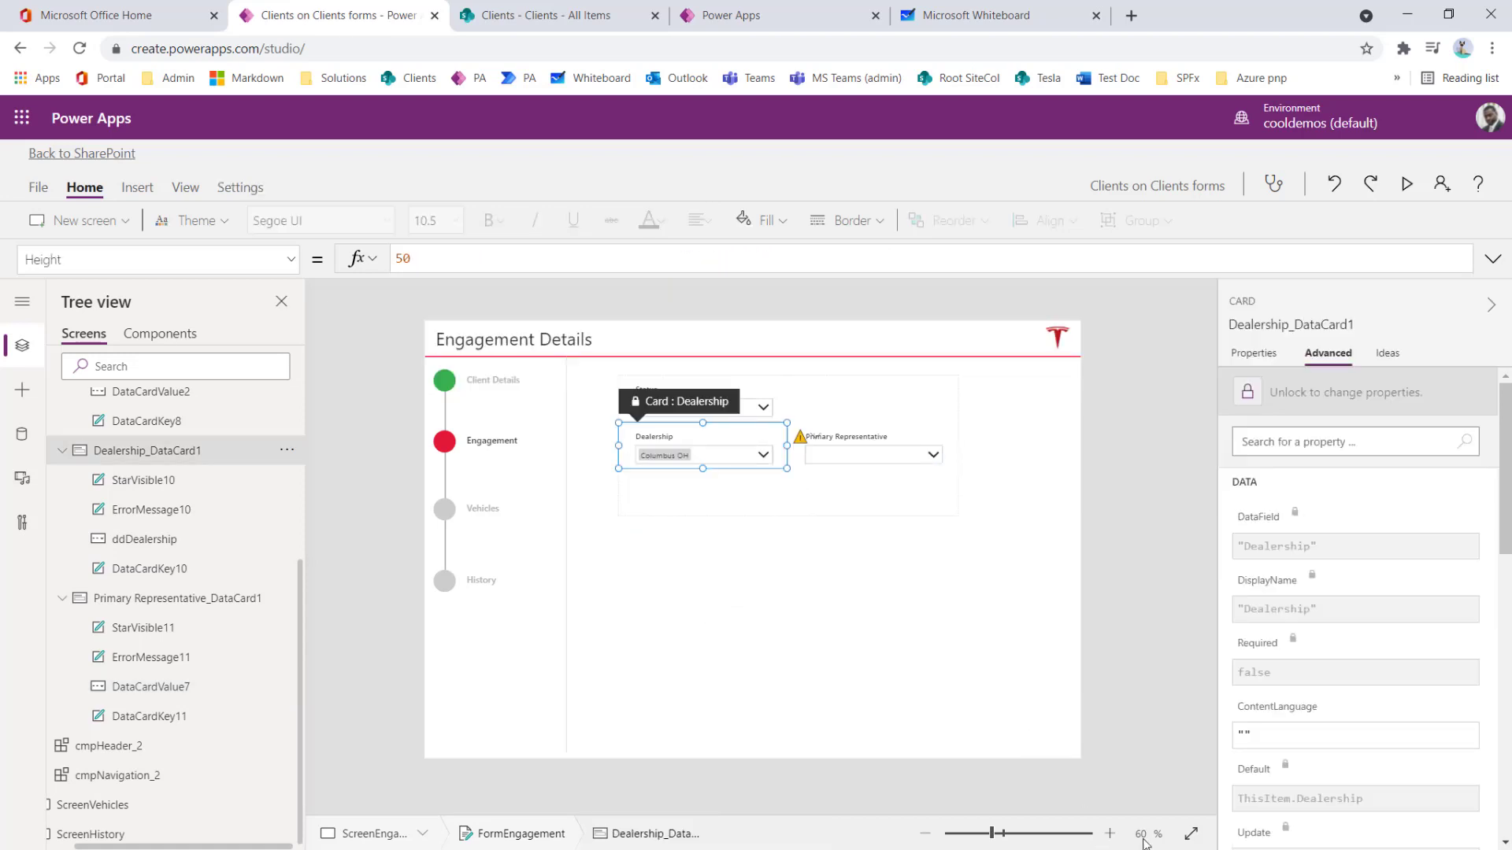
left_click(1110, 833)
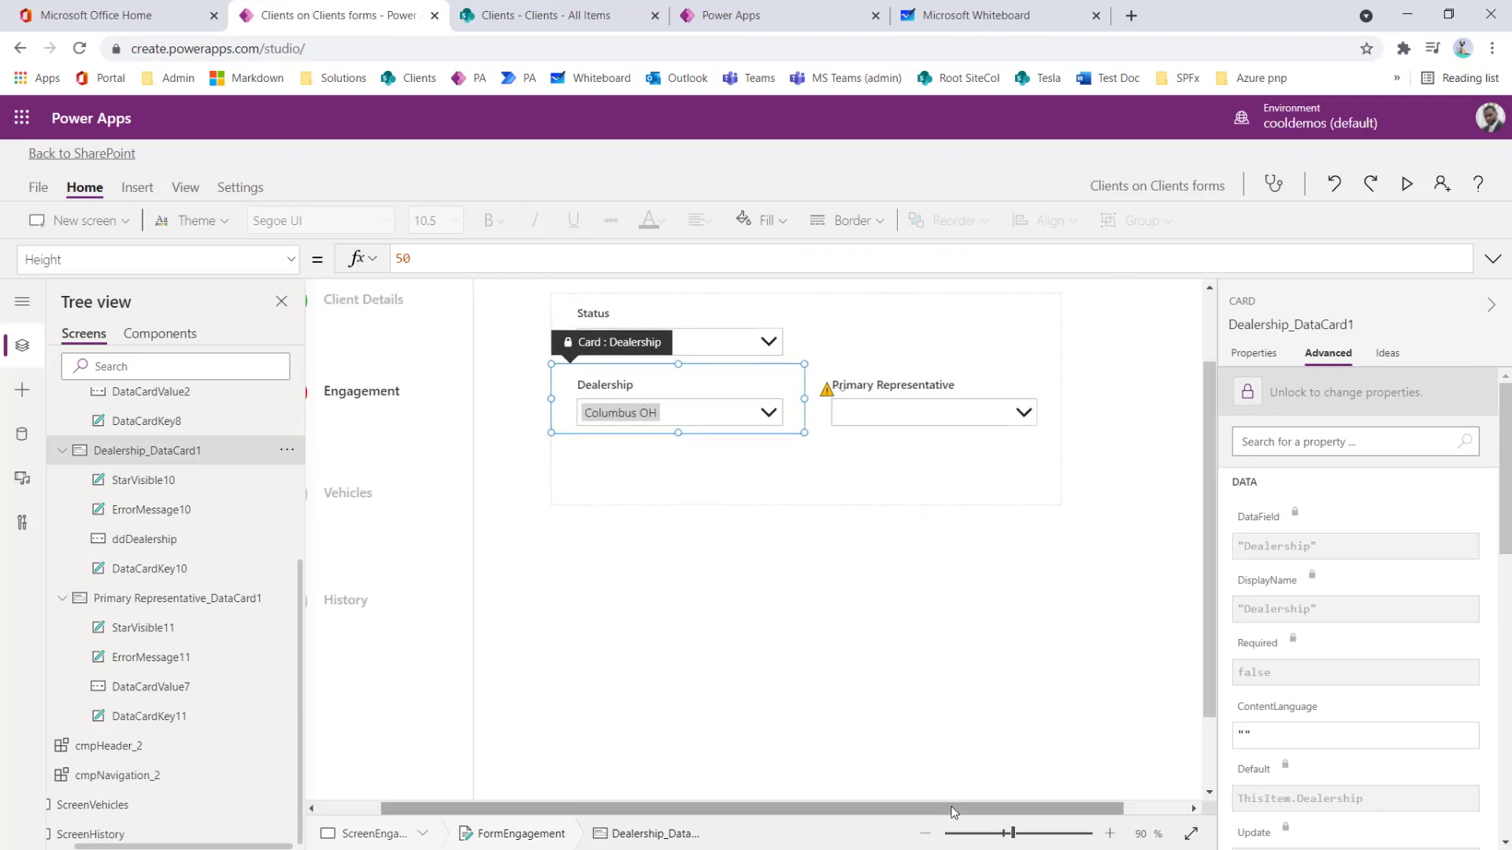
left_click_drag(950, 810, 971, 812)
left_click(744, 412, "alt")
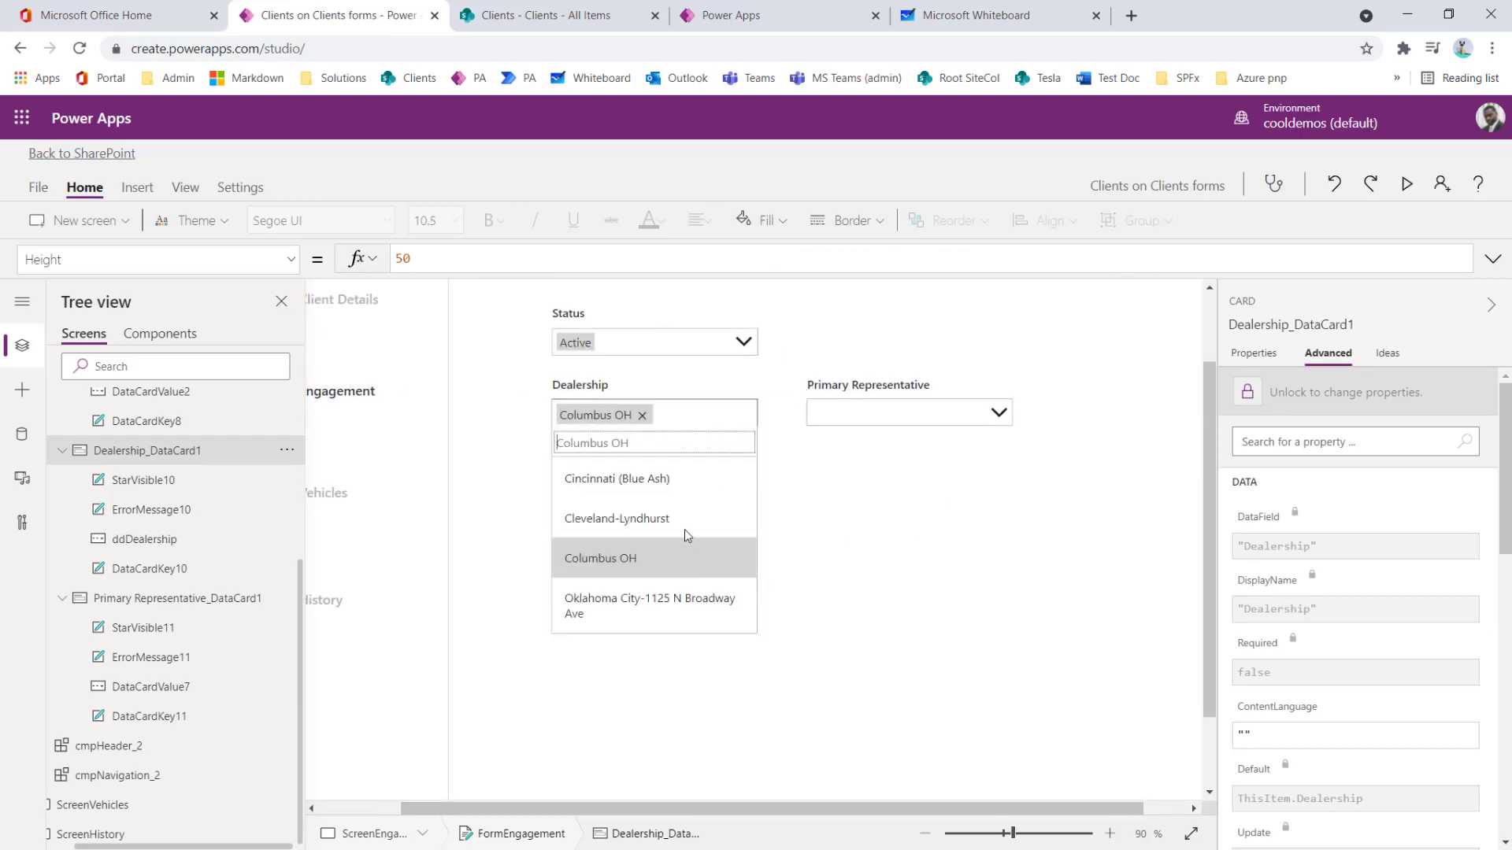
left_click(686, 519, "alt")
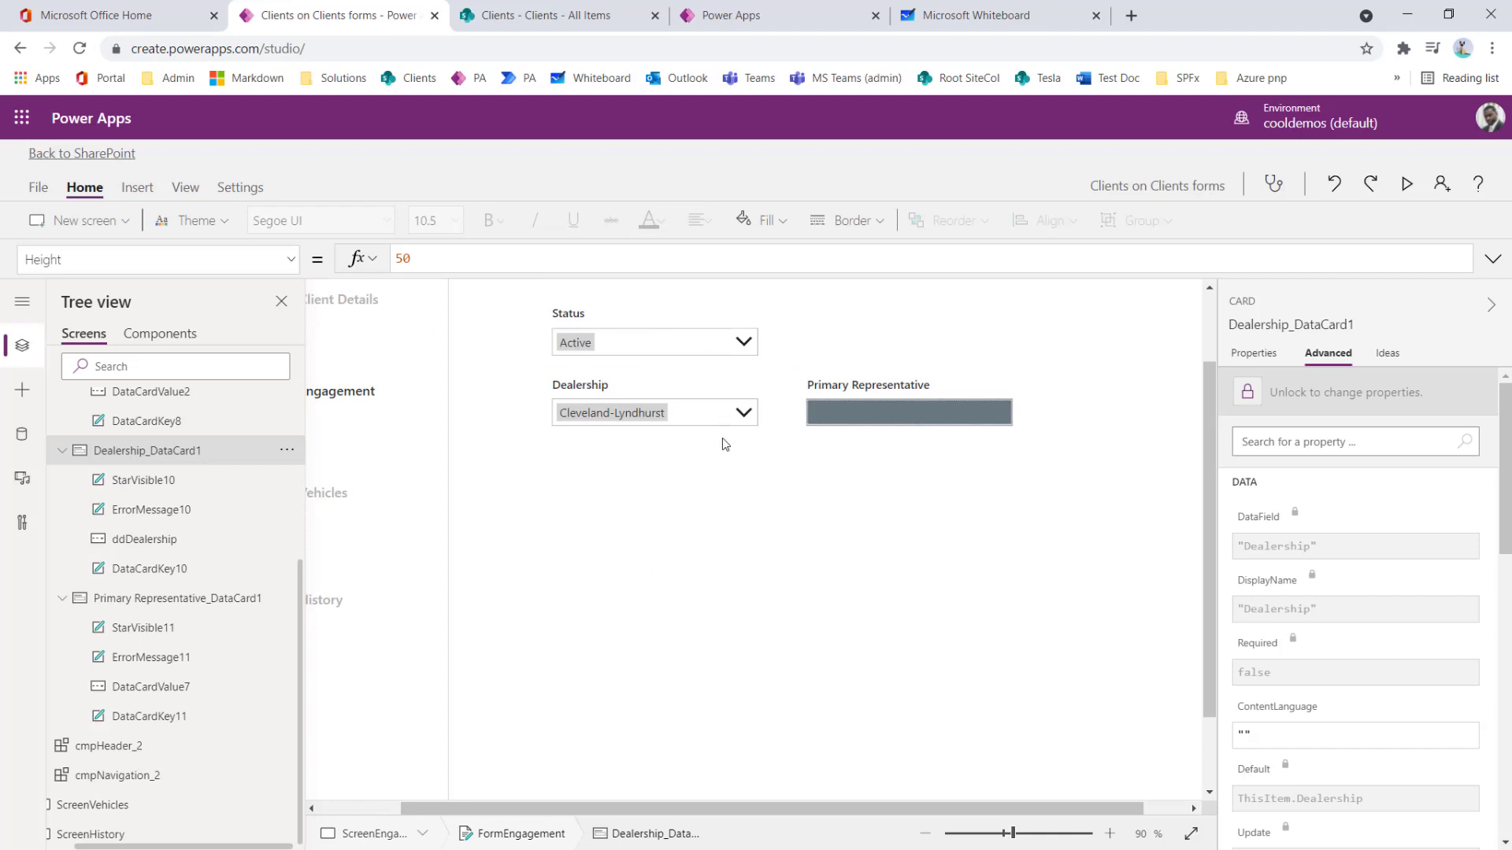
left_click(709, 413, "alt")
left_click(629, 479, "alt")
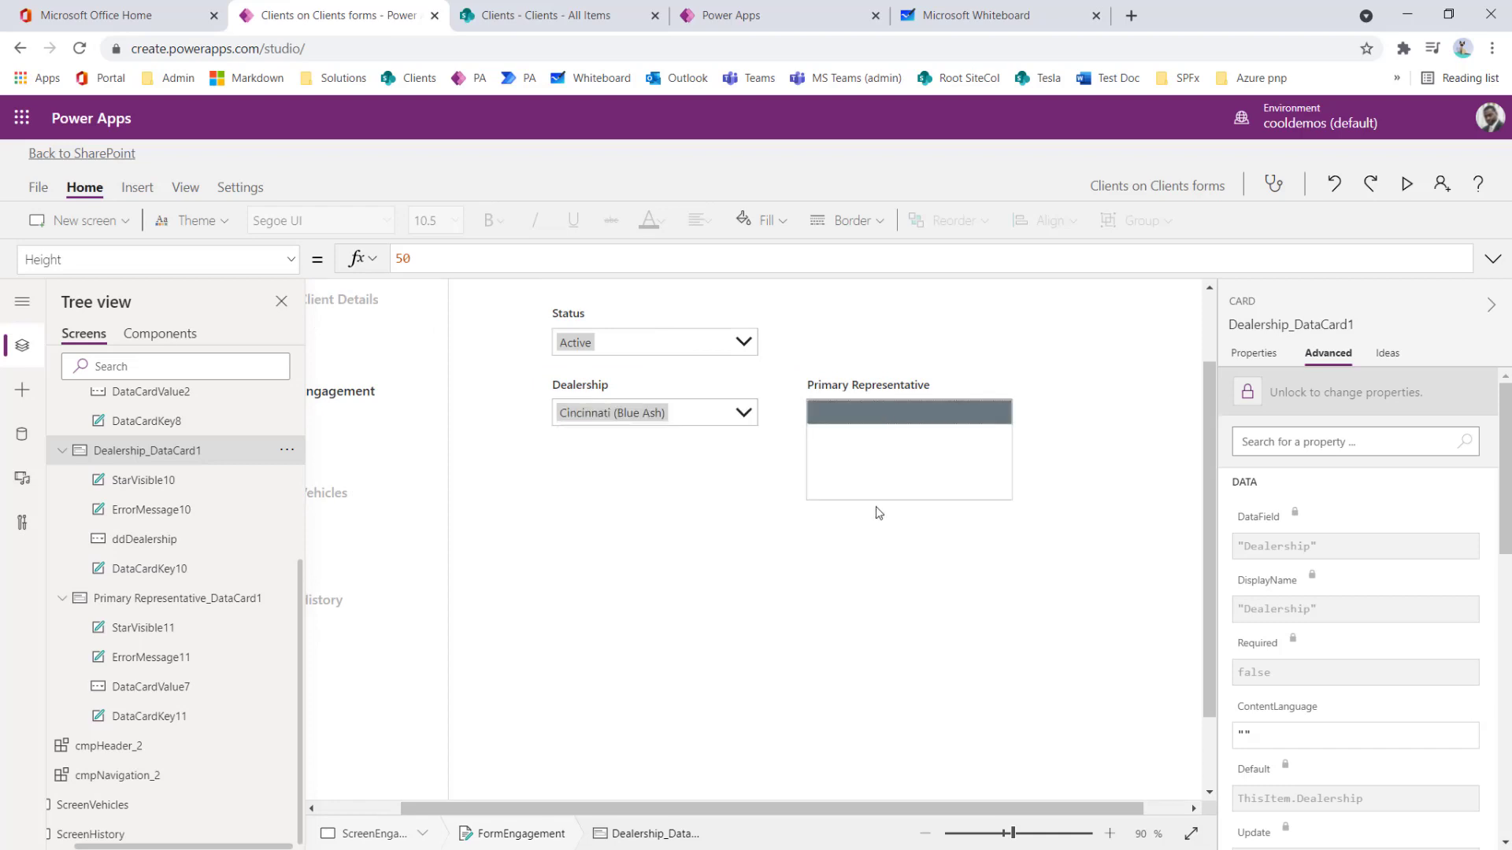
Step: Switch the Dealership to Columbus OH, Cleveland-Lyndhurst and back to Cincinnati (Blue Ash), checking the Primary Representative list again
left_click(709, 413, "alt")
left_click(685, 563, "alt")
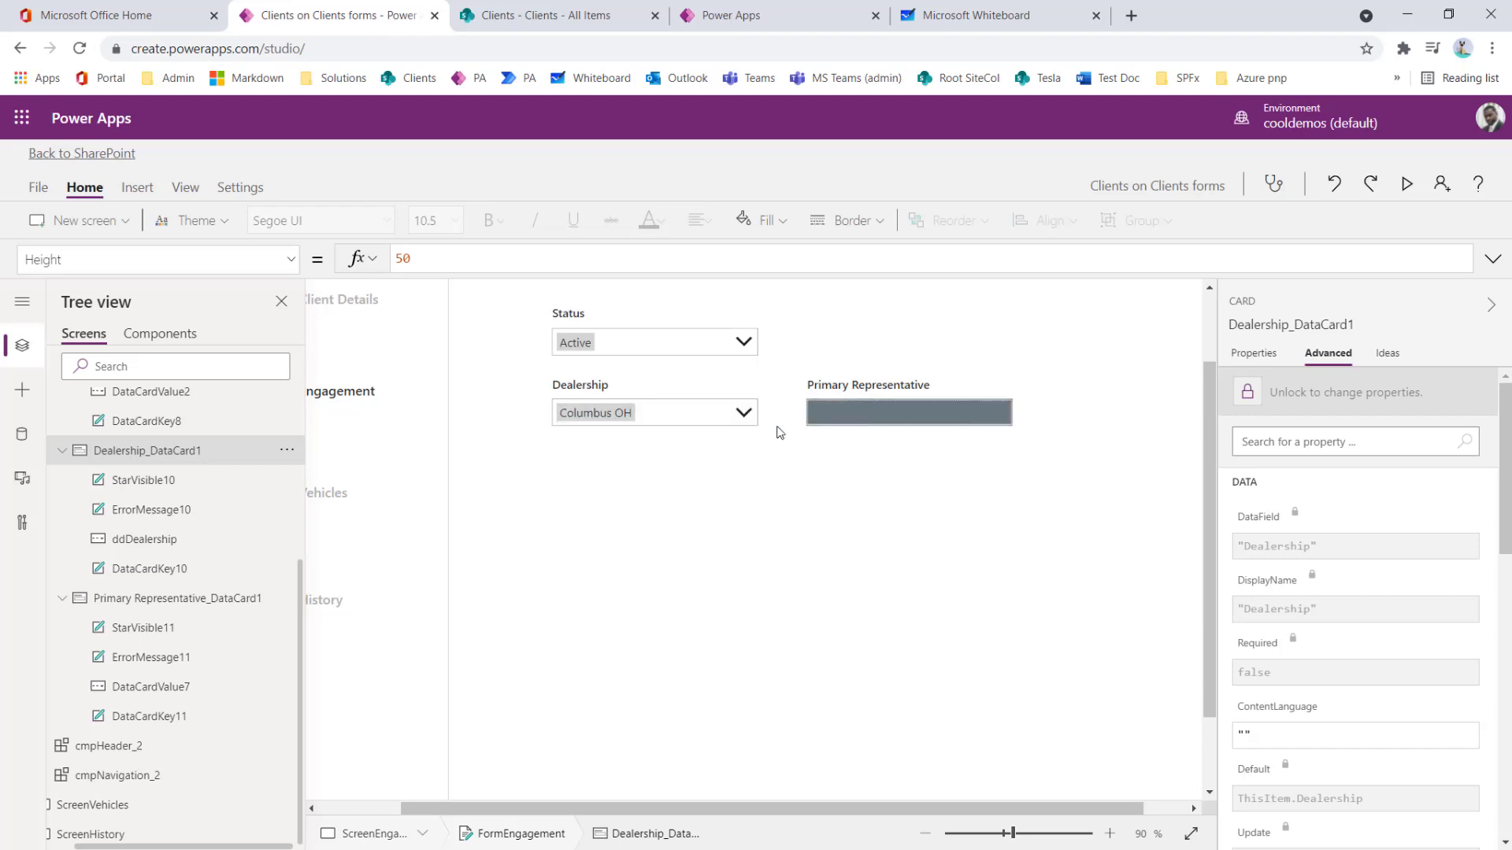
left_click(708, 417, "alt")
left_click(703, 524, "alt")
left_click(715, 428, "alt")
left_click(697, 472, "alt")
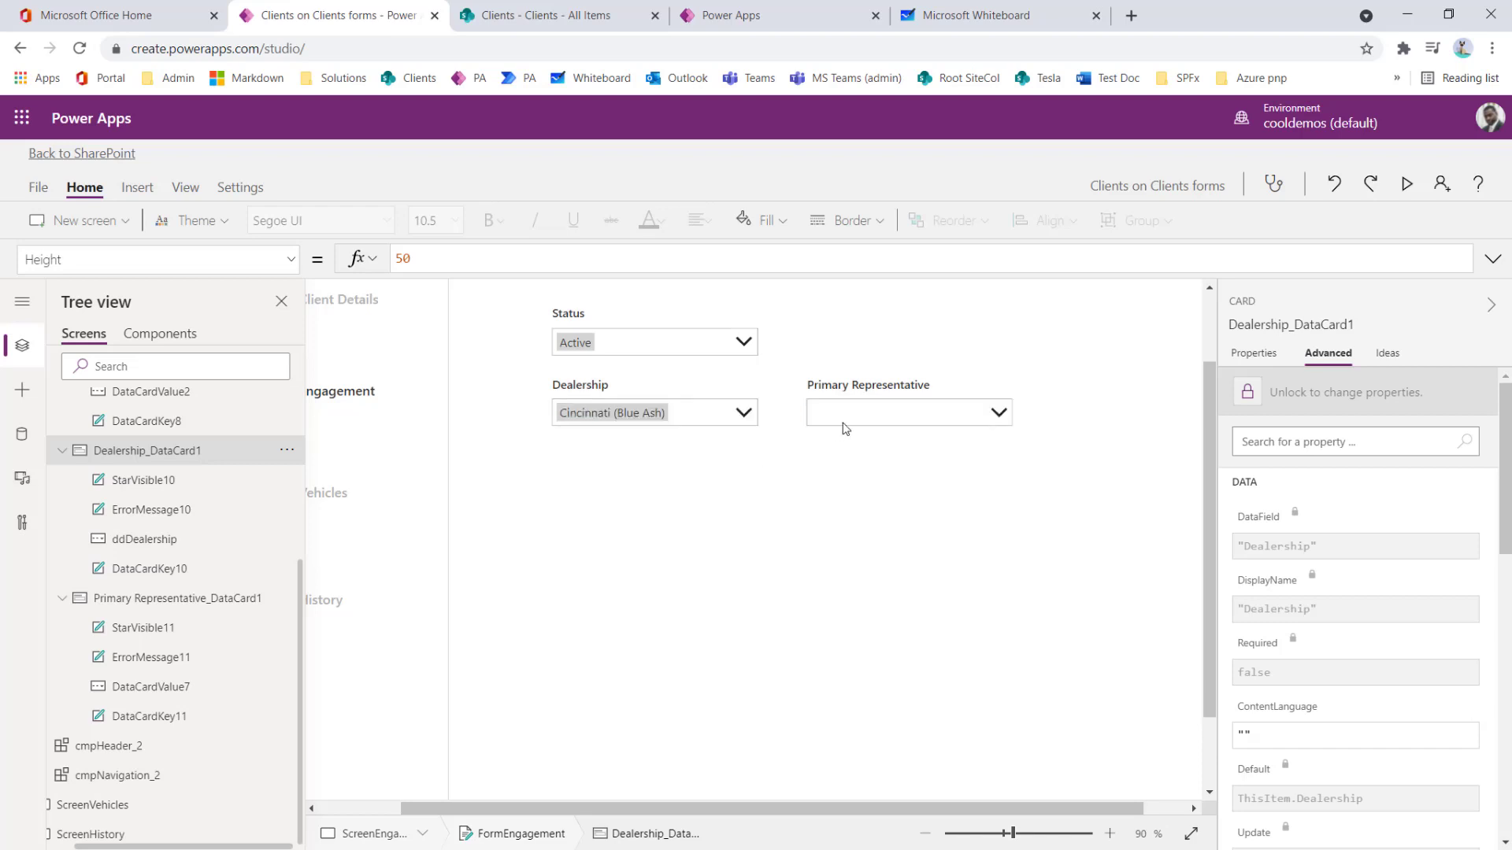
left_click(845, 417, "alt")
left_click(902, 459, "alt")
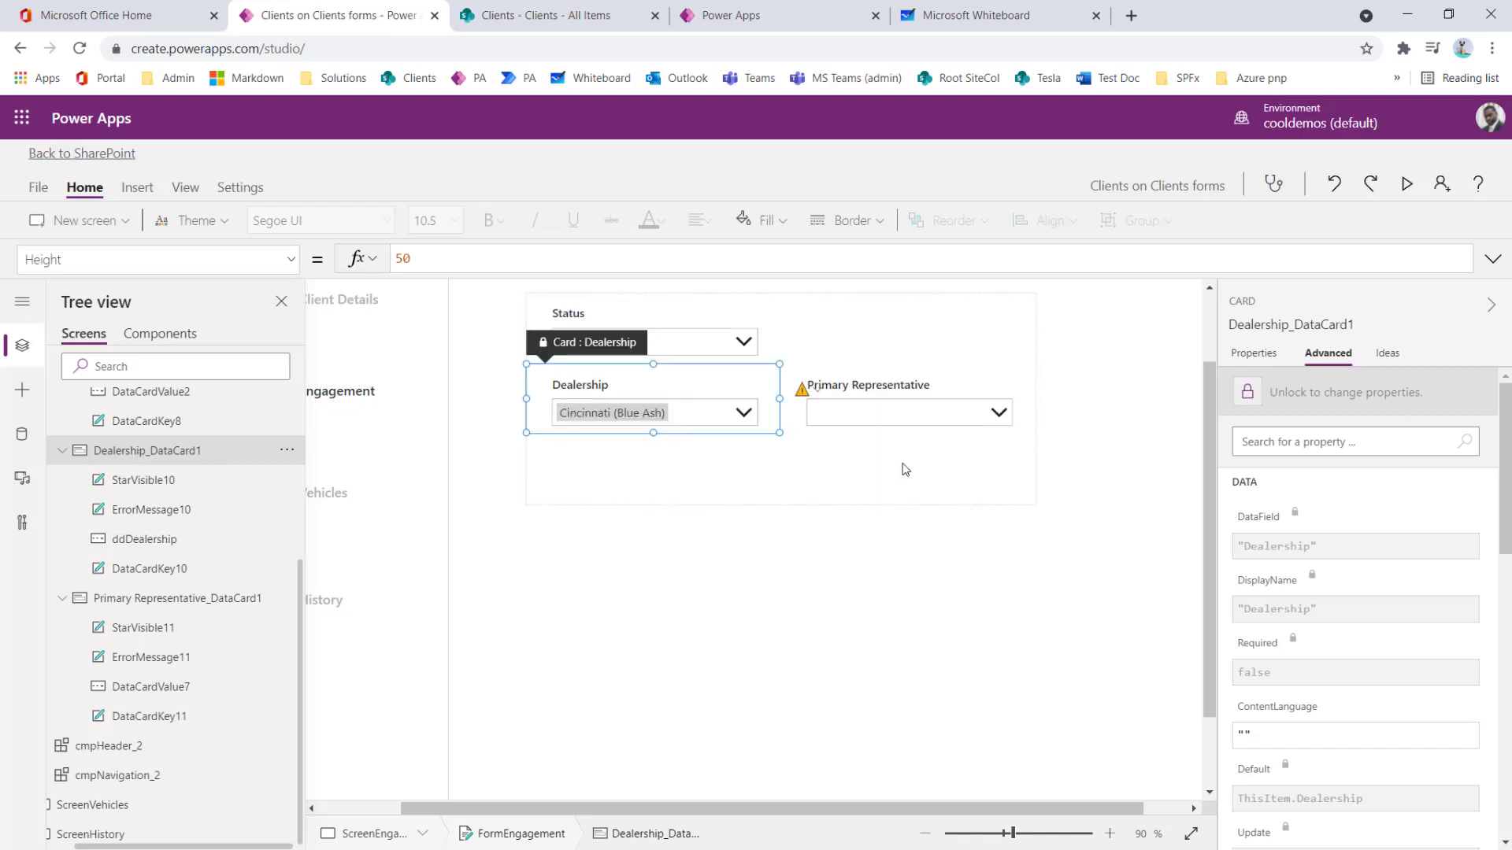
Step: Inspect the field settings and available layouts of the Primary Representative combo box, keeping the Person layout
left_click(880, 416)
left_click(874, 417)
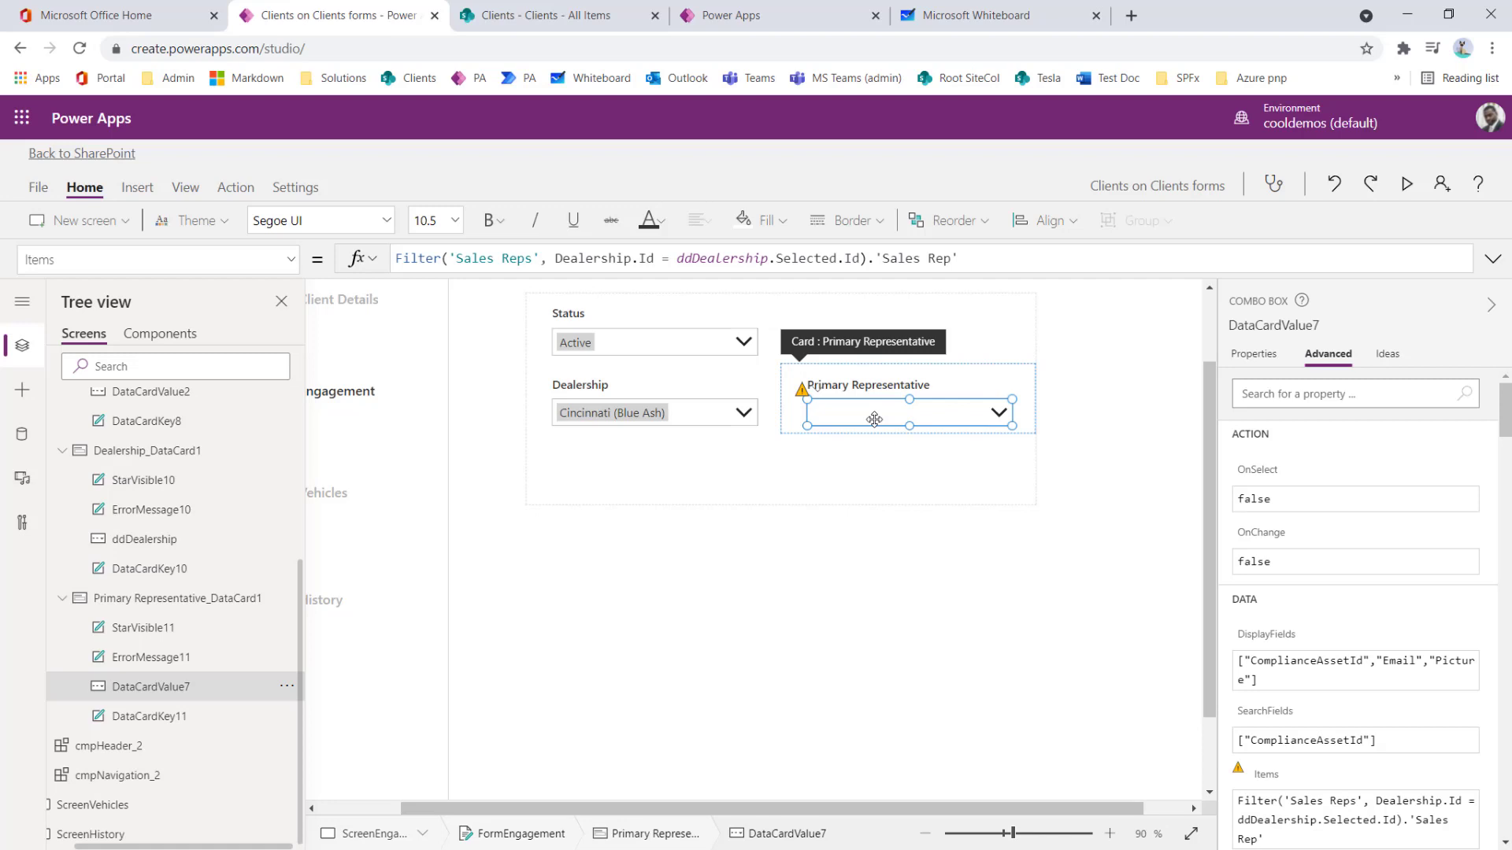
left_click(1256, 355)
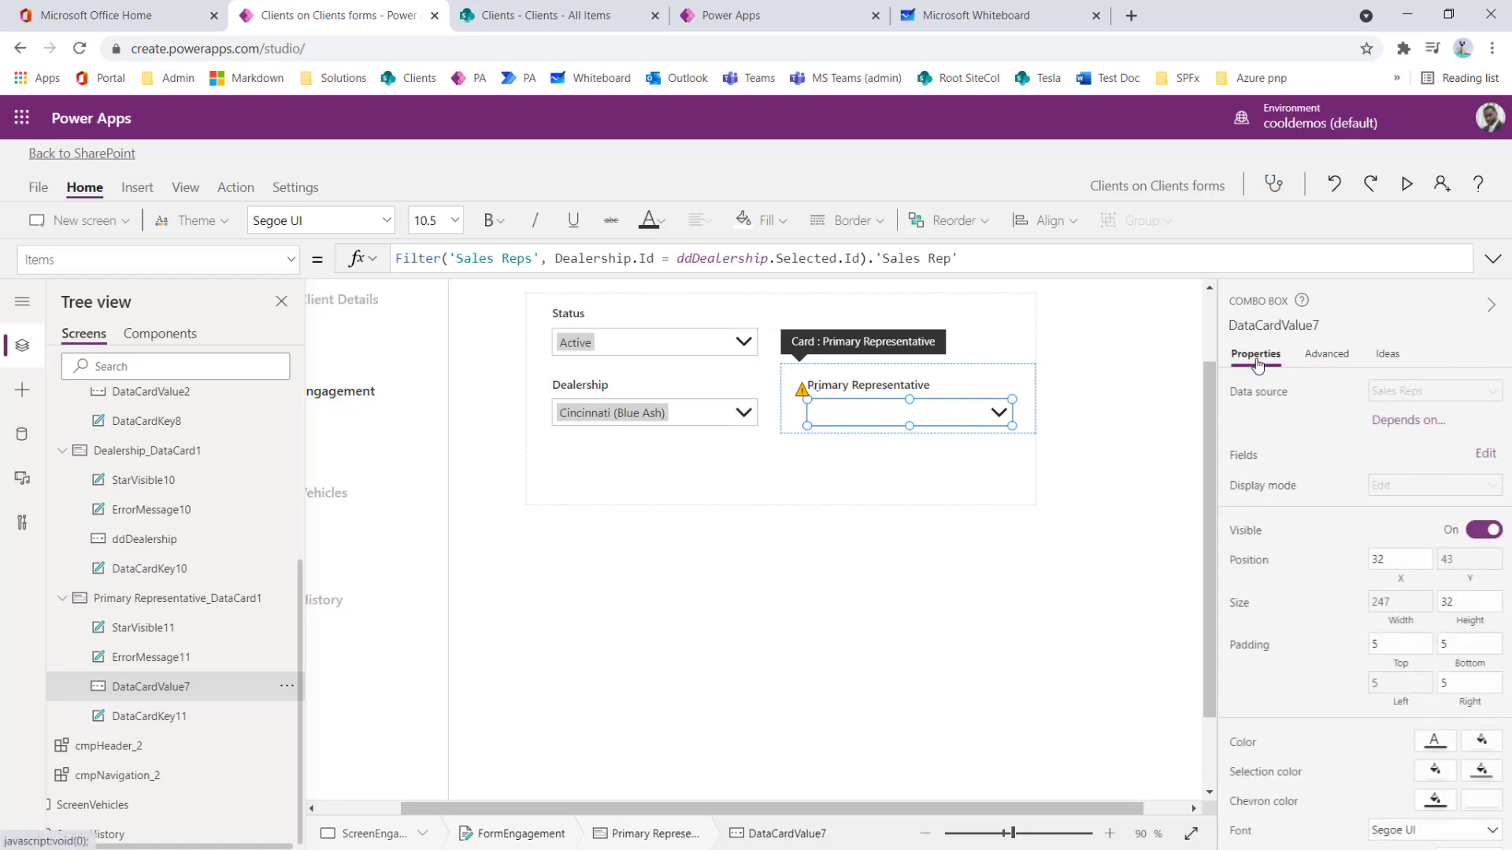
left_click(1486, 455)
left_click(1029, 395)
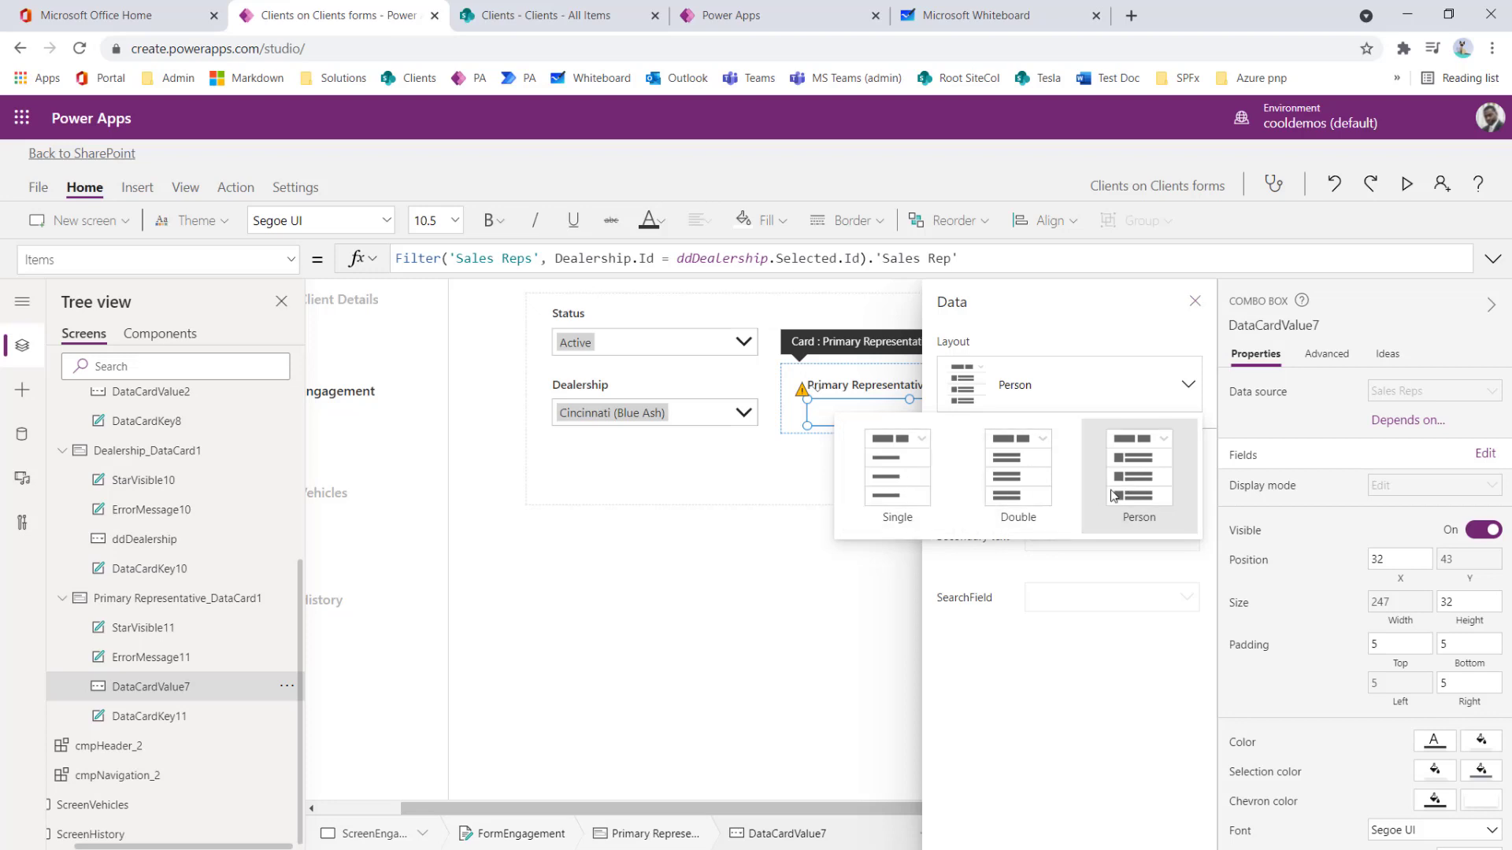
left_click(1059, 400)
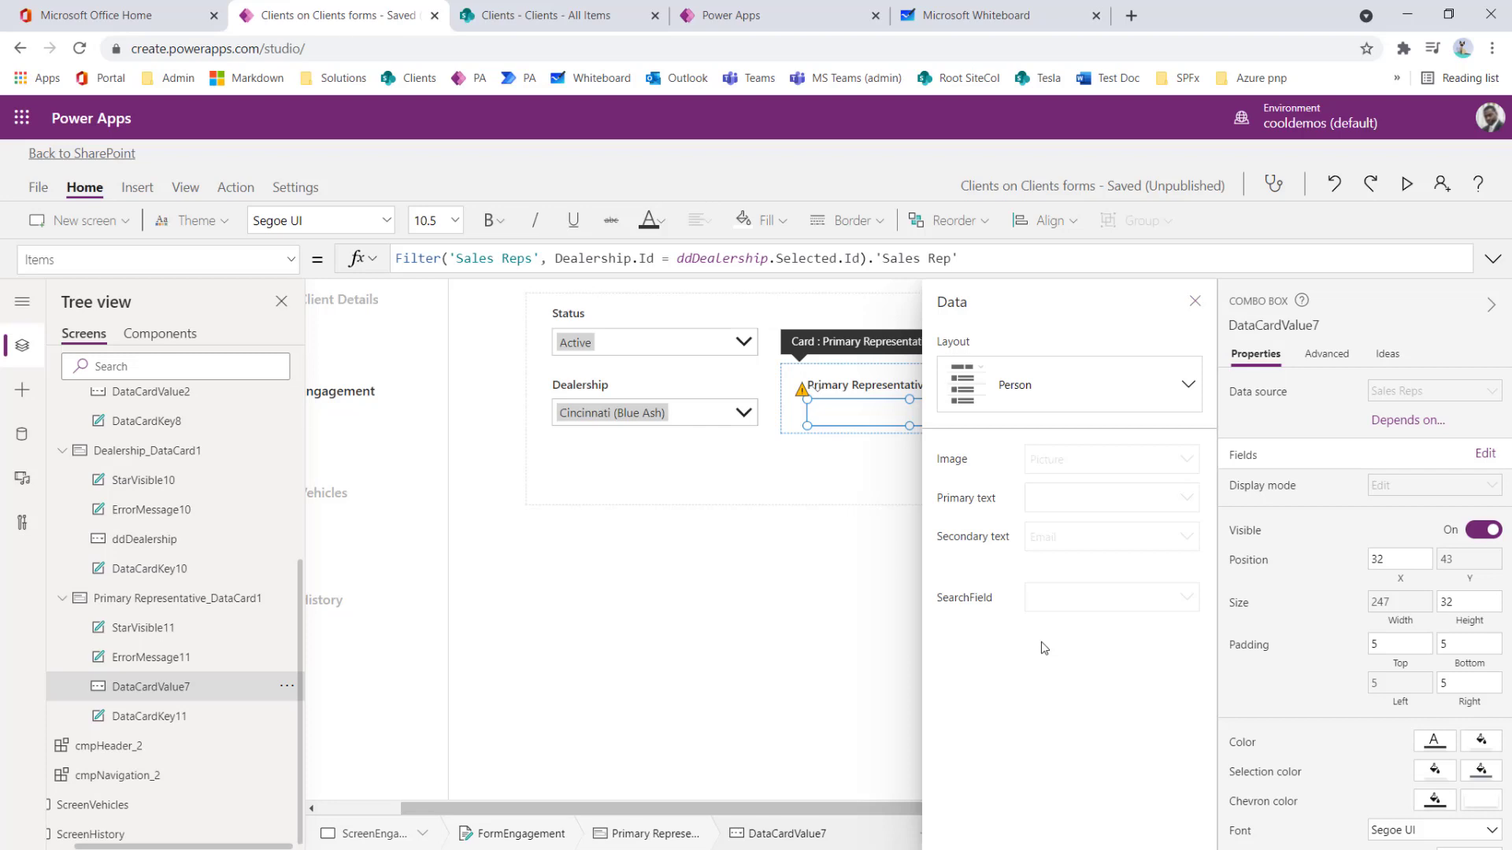
left_click(1195, 301)
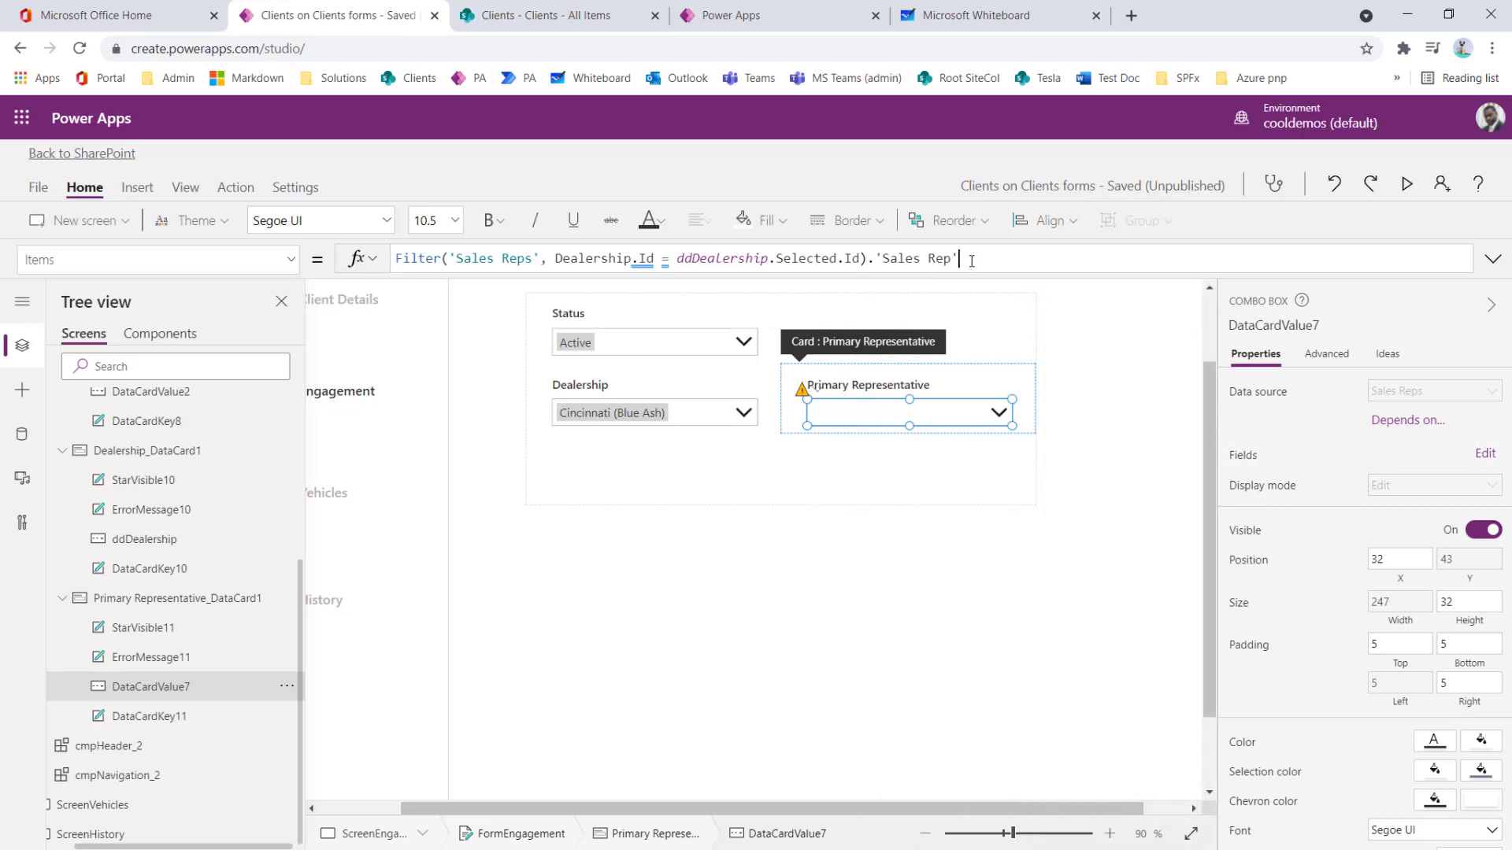
Step: Select the whole Primary Representative Items formula and review the records it returns
left_click_drag(969, 260, 394, 260)
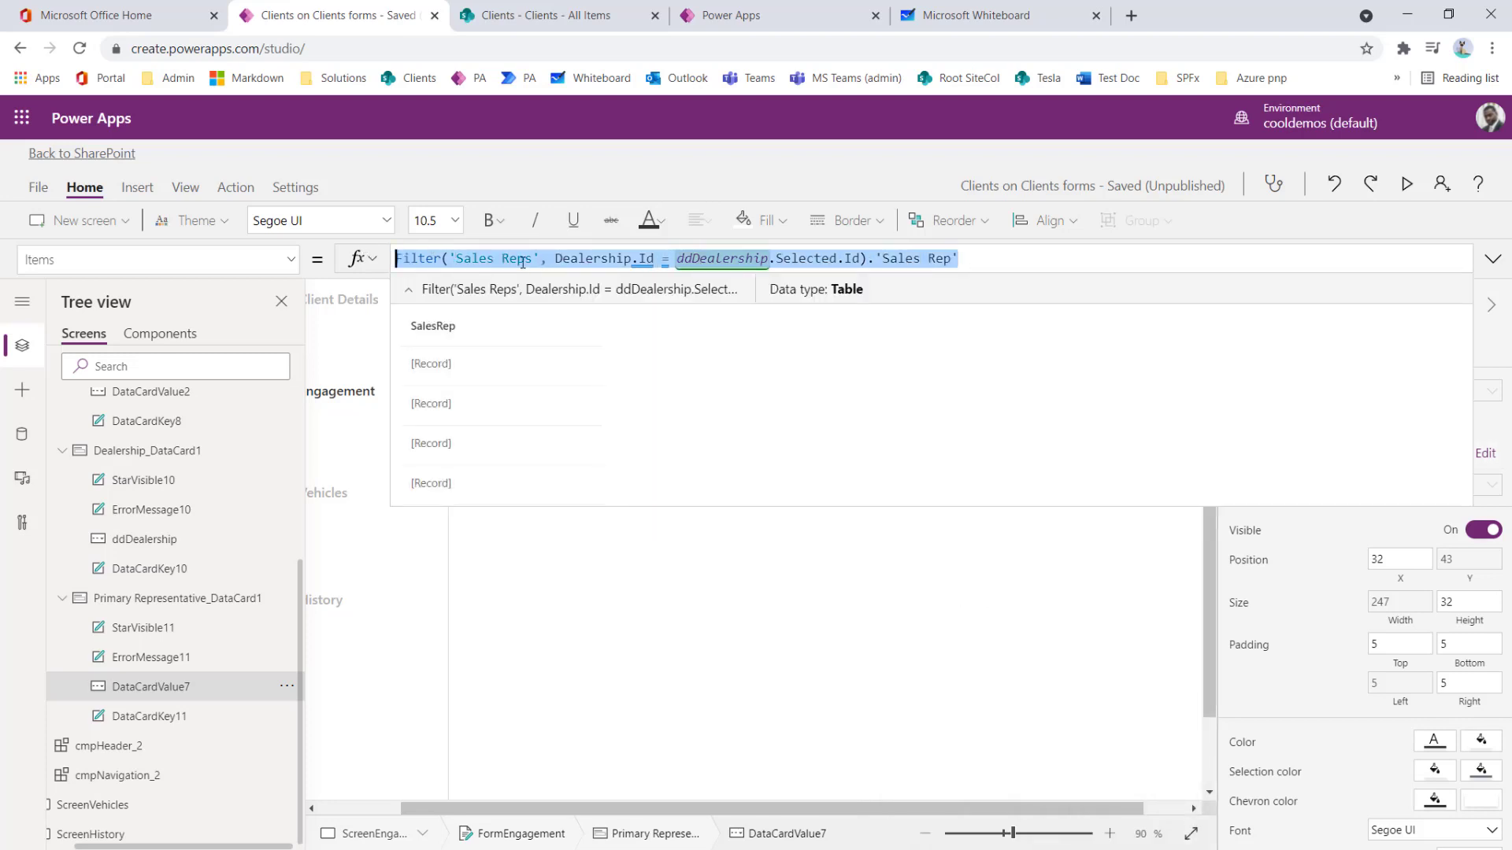
right_click(522, 262)
left_click(970, 260)
left_click(1021, 643)
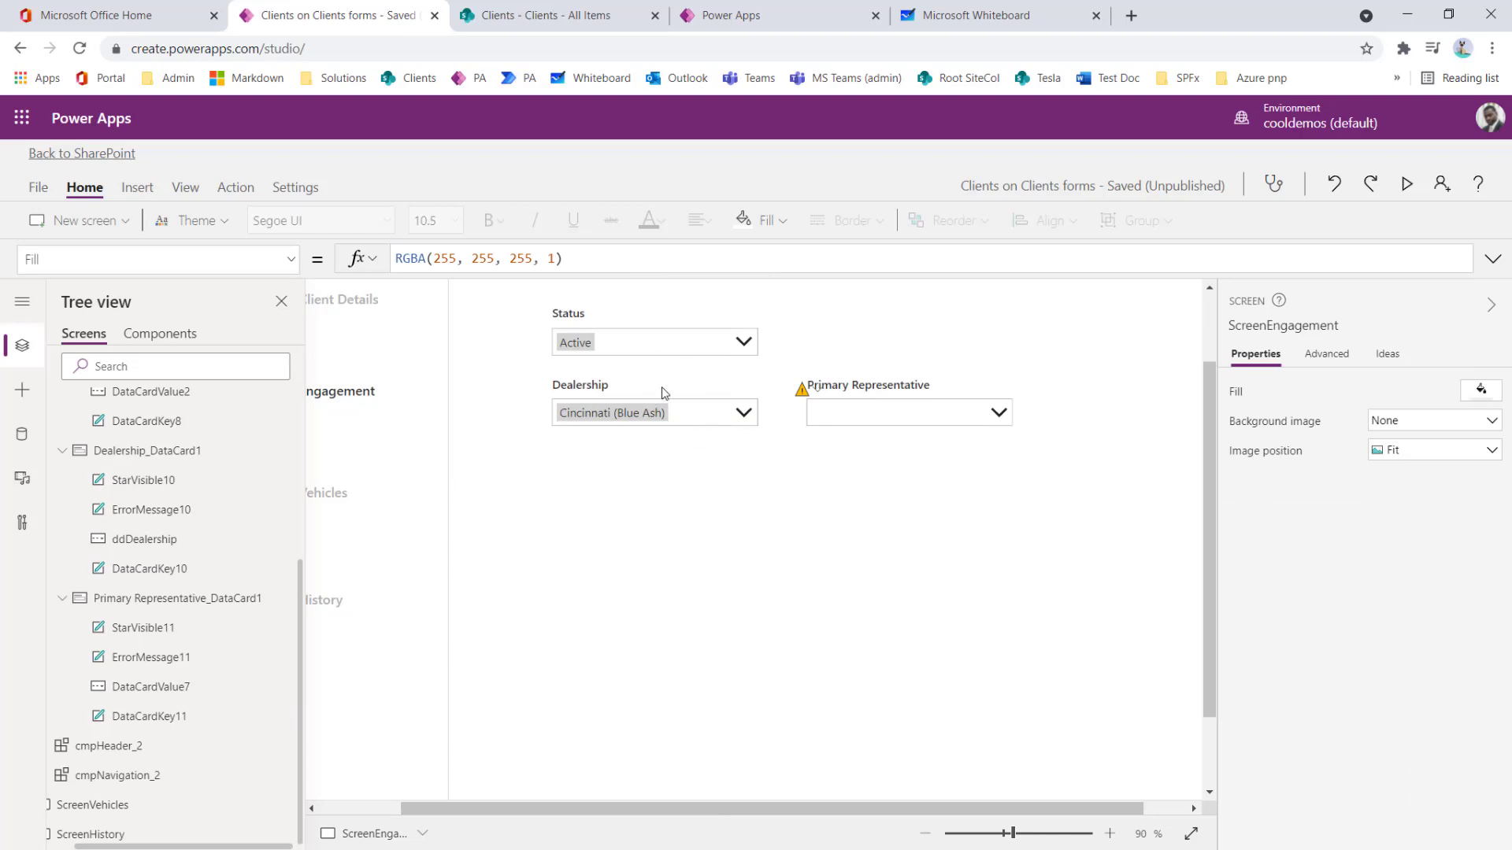
left_click(675, 415)
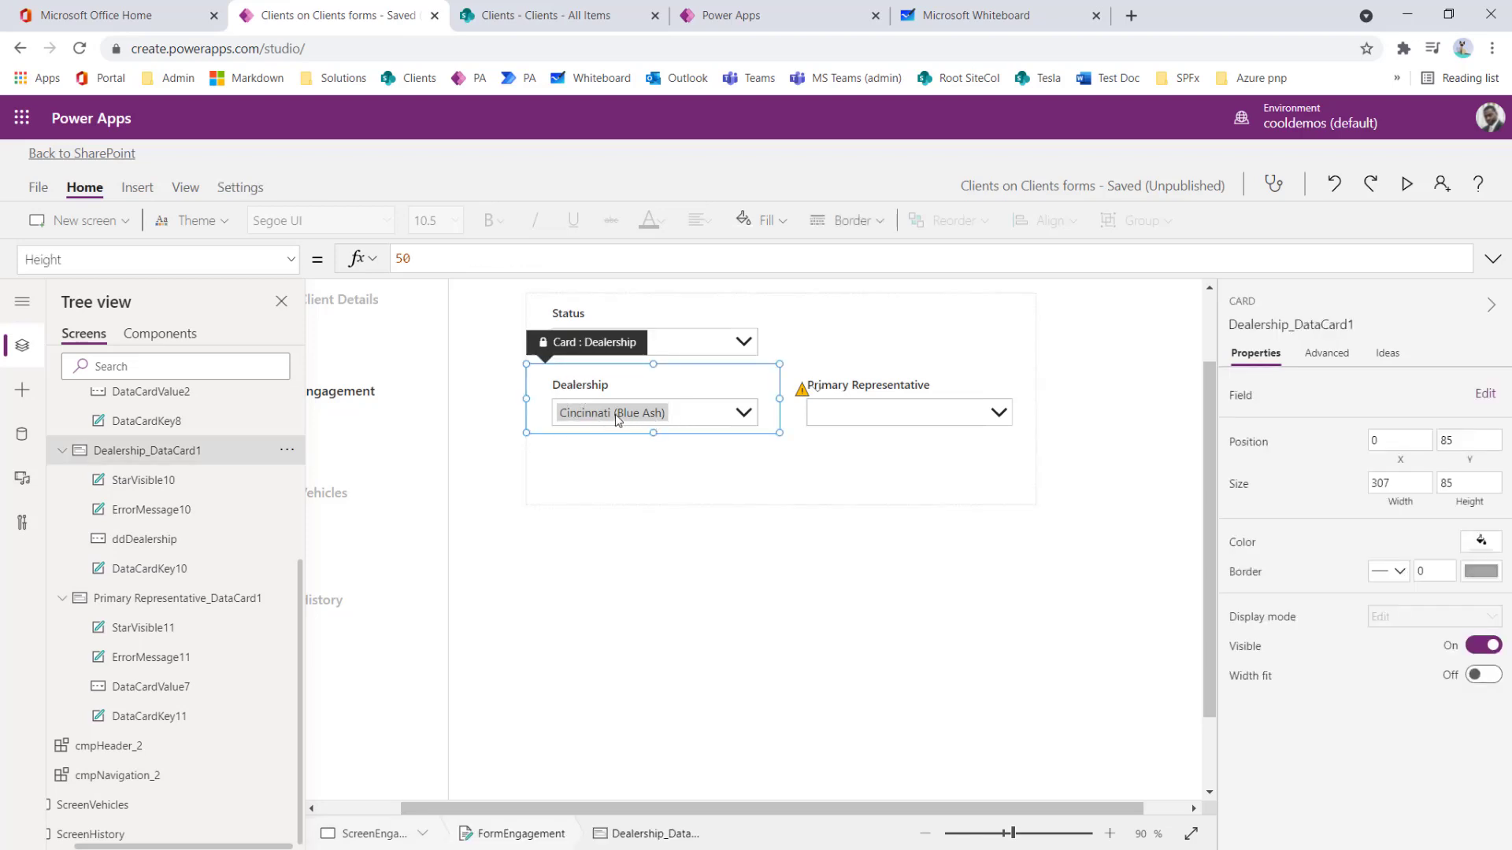
Step: Replace the Primary Representative combo box's Items formula with colReps
left_click(849, 417)
left_click(860, 417)
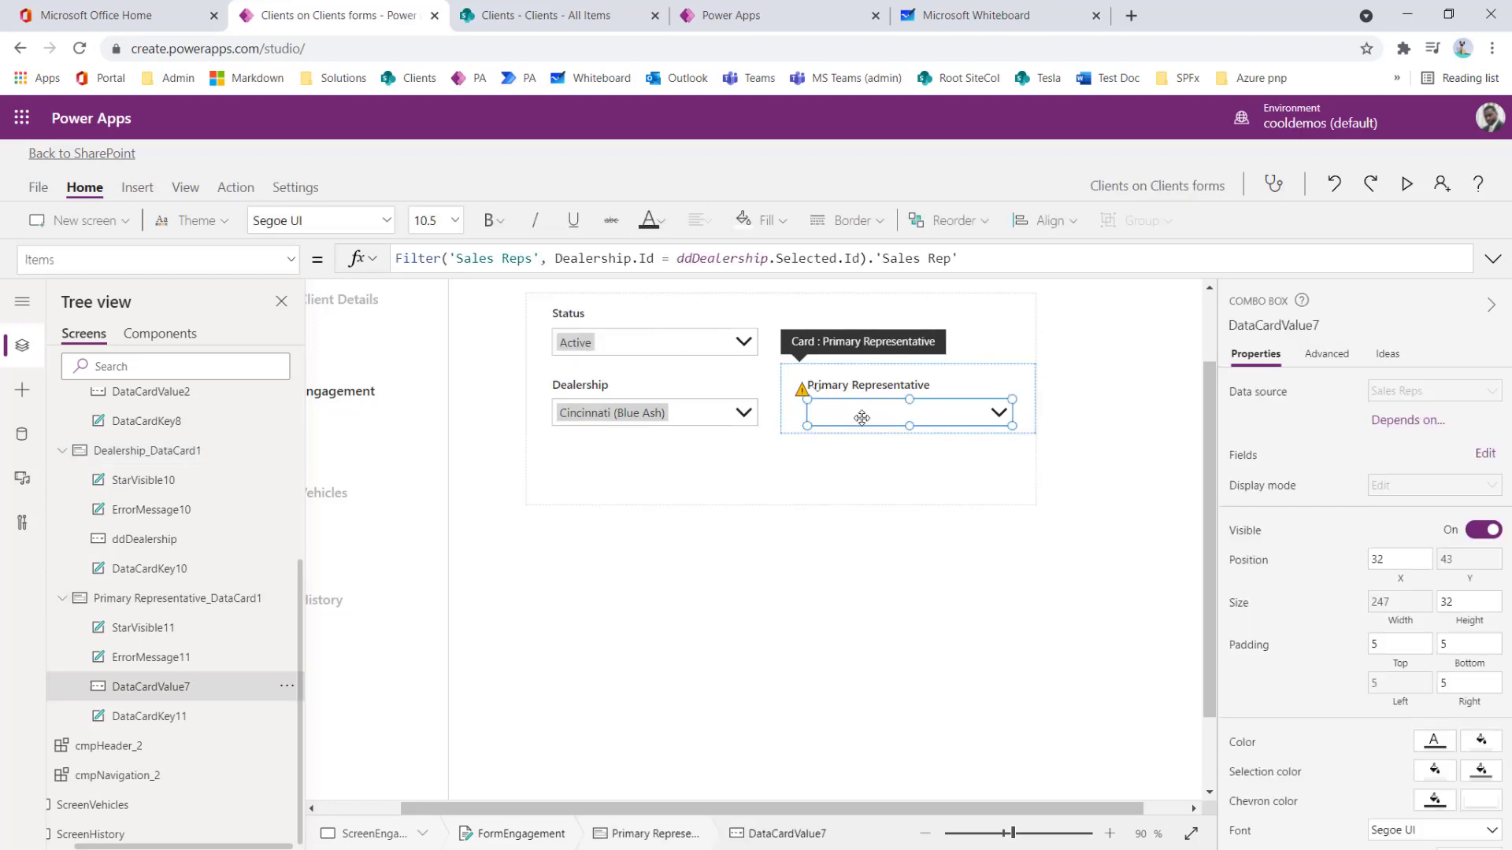
left_click(954, 258)
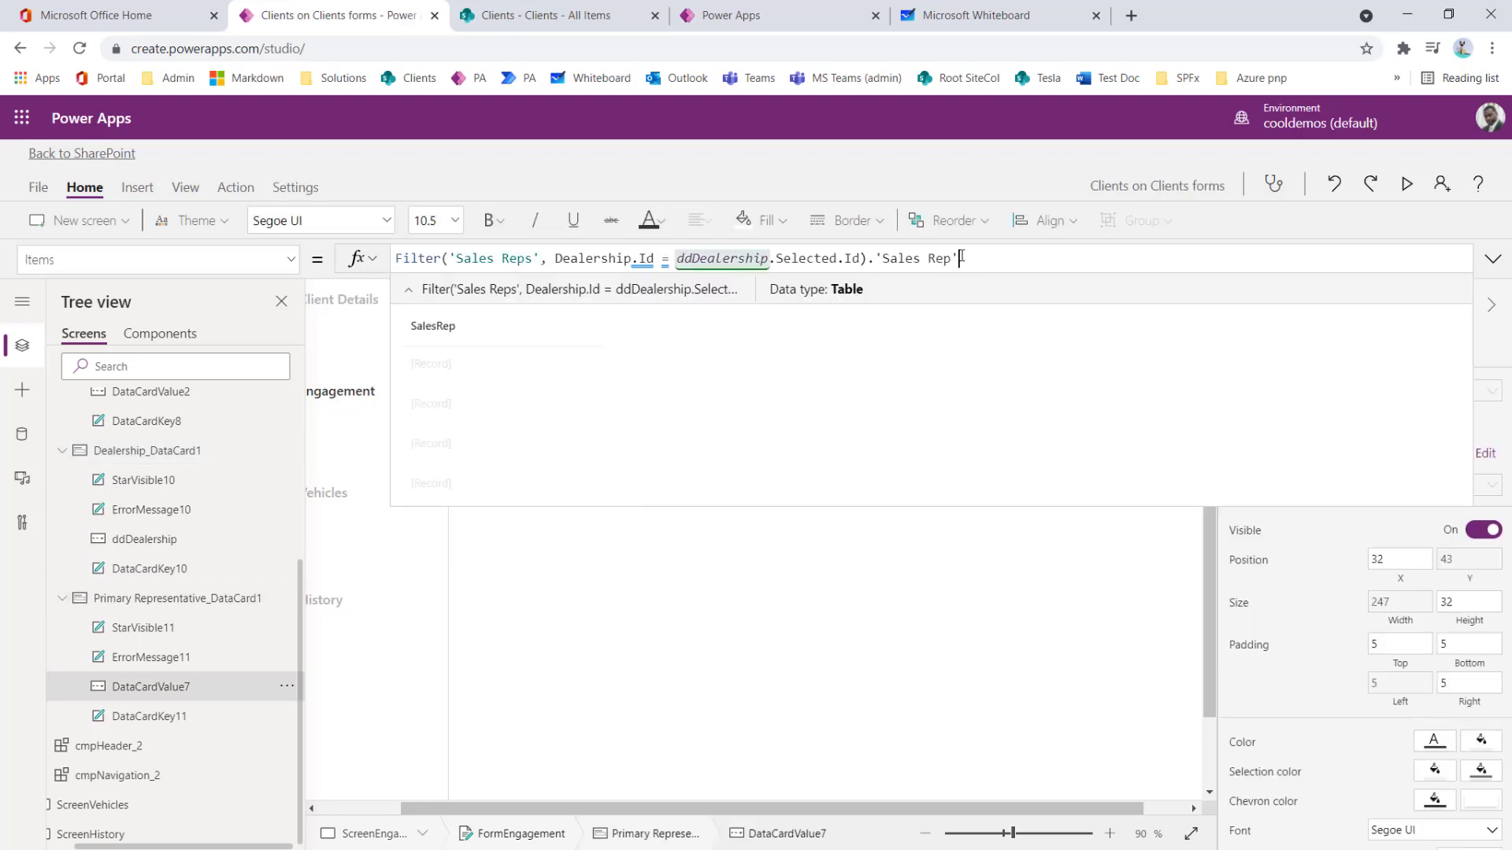
left_click(540, 260, "shift")
key("BackSpace")
key("BackSpace")
key("BackSpace")
key("BackSpace")
key("BackSpace")
key("BackSpace")
key("BackSpace")
key("BackSpace")
key("BackSpace")
key("BackSpace")
key("BackSpace")
key("BackSpace")
key("BackSpace")
key("BackSpace")
key("BackSpace")
key("BackSpace")
key("BackSpace")
key("BackSpace")
key("BackSpace")
key("BackSpace")
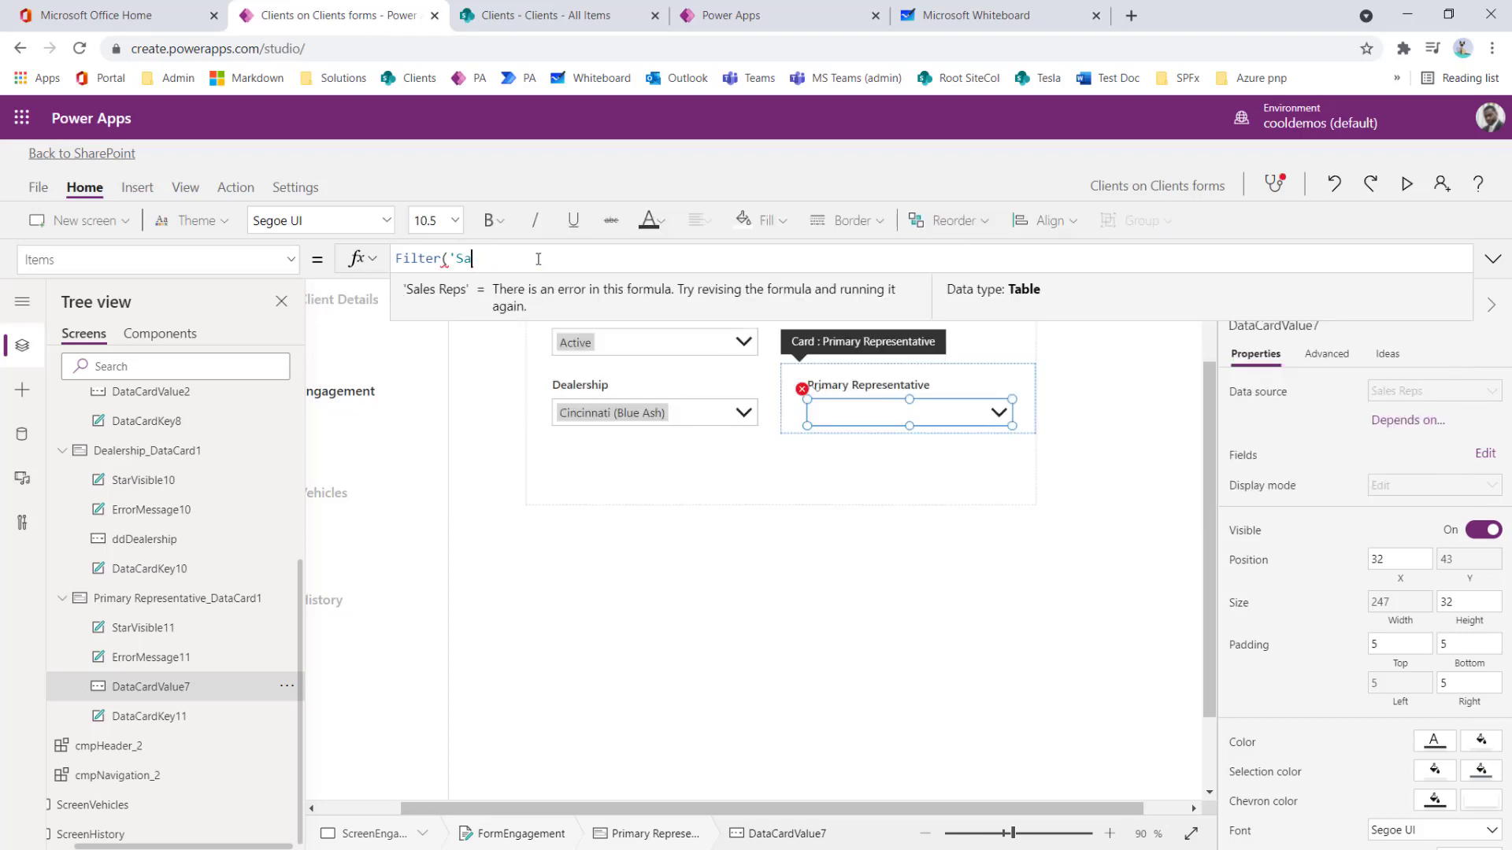
type("colReps")
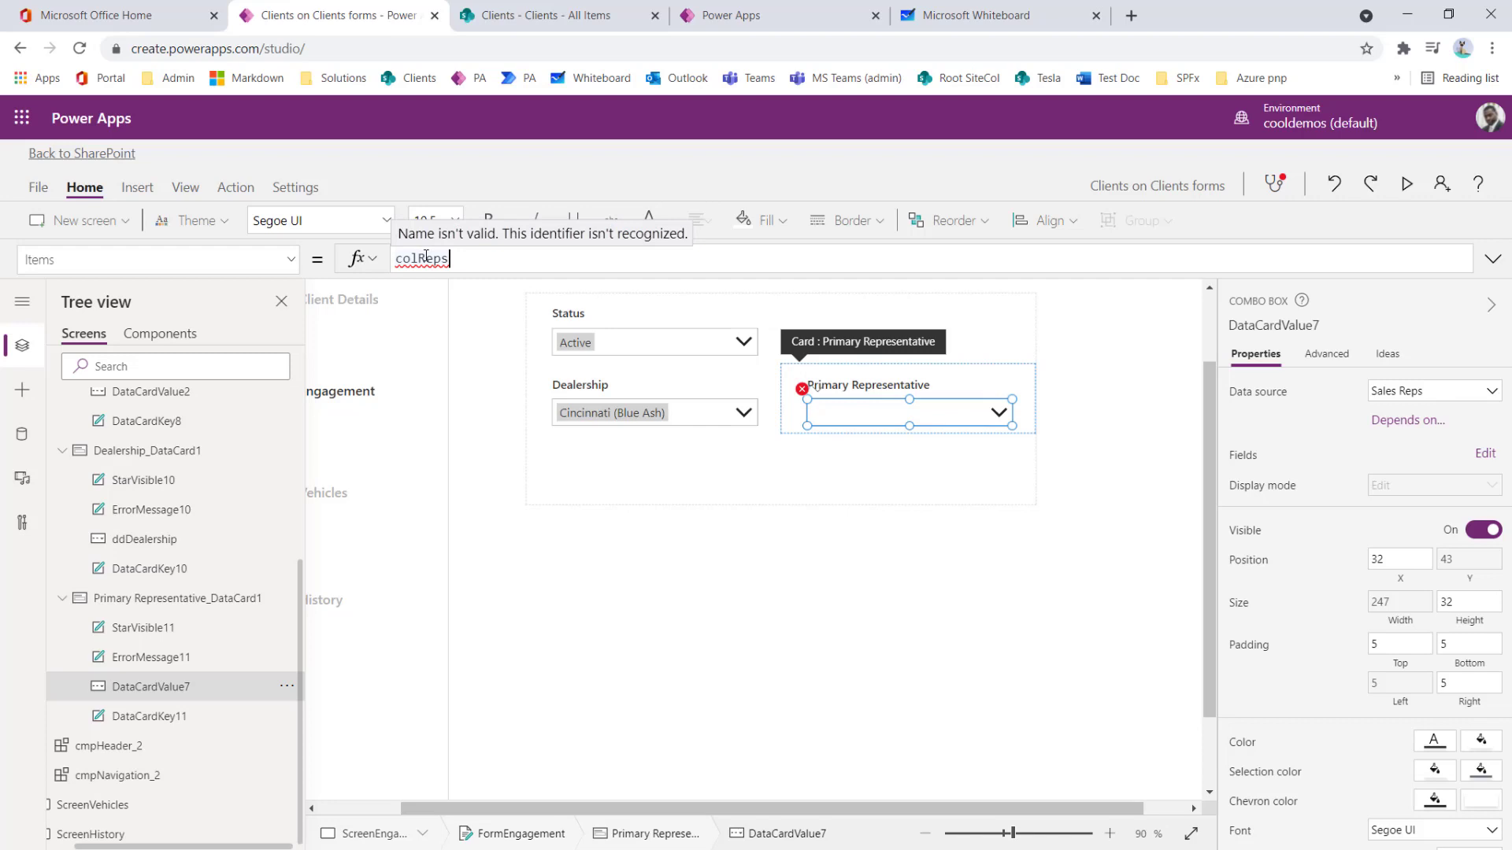
Step: Replace the OnChange formula of the Dealership combo box with Clear(colReps); and start a second line
left_click(664, 428)
left_click(682, 413)
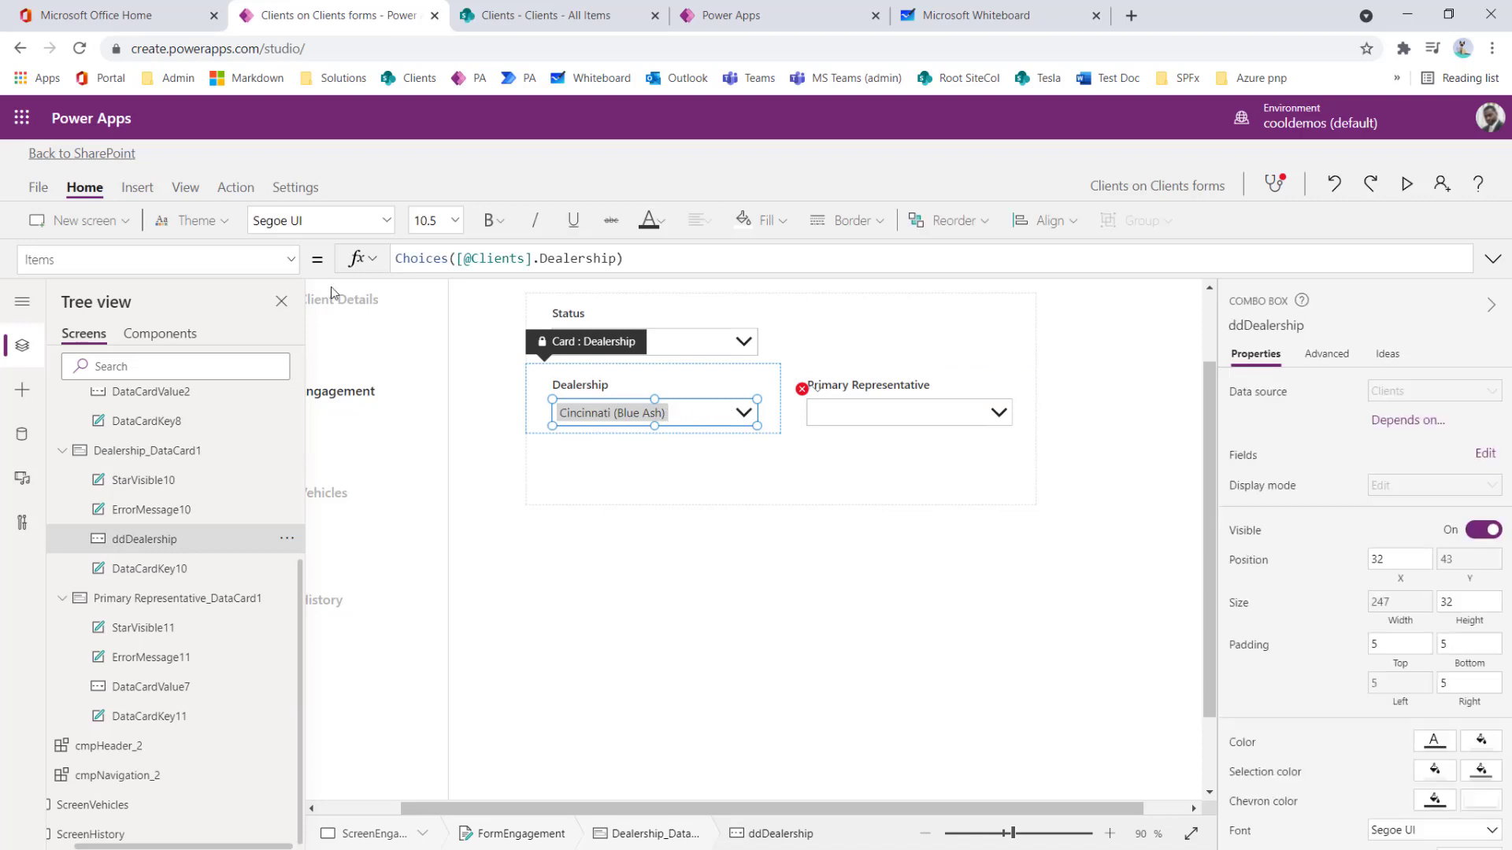
left_click(290, 259)
left_click(142, 582)
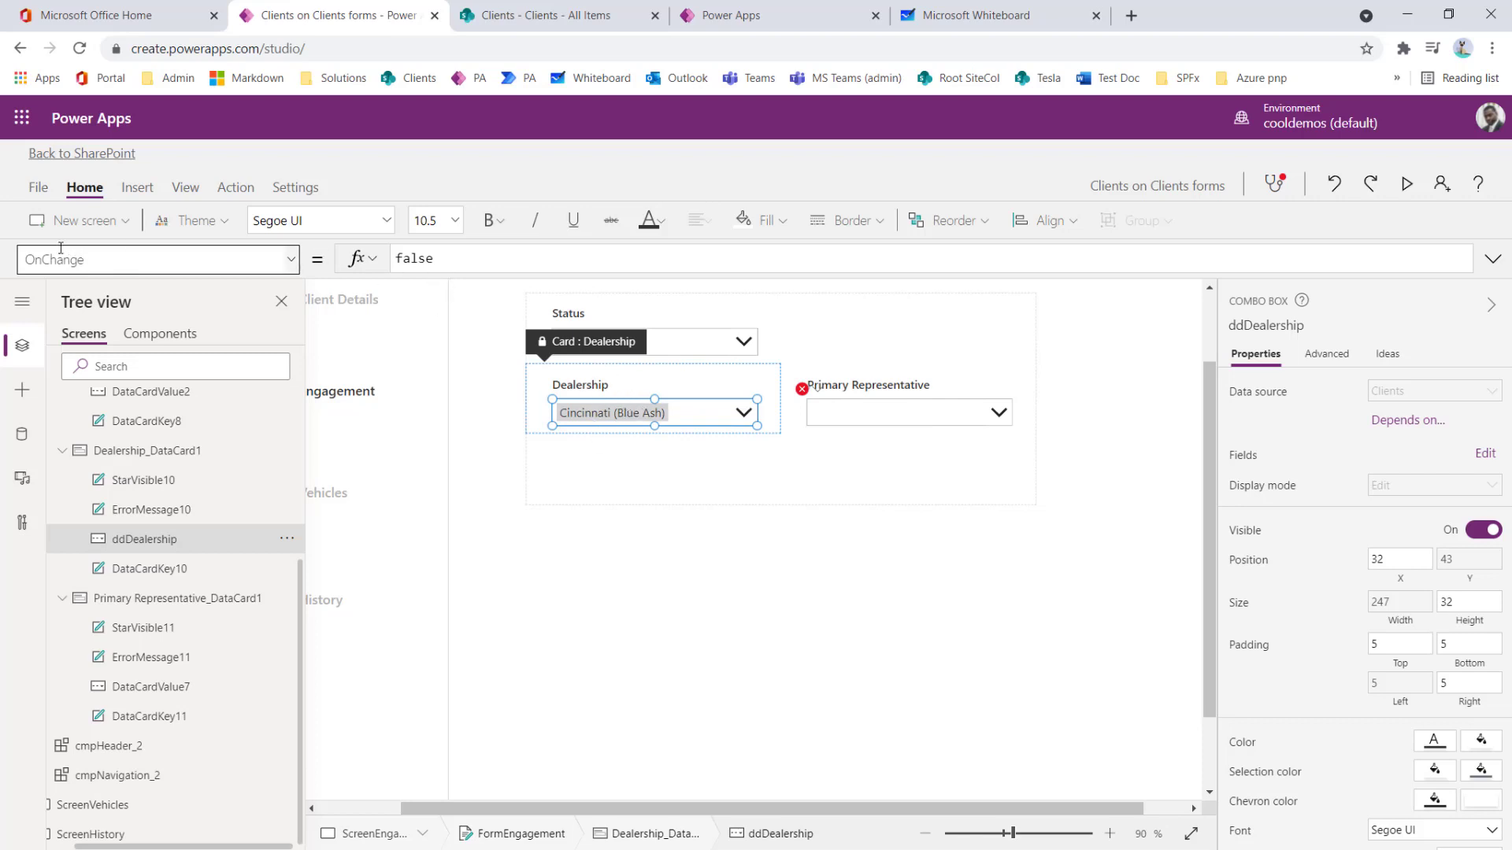
left_click_drag(409, 275, 418, 545)
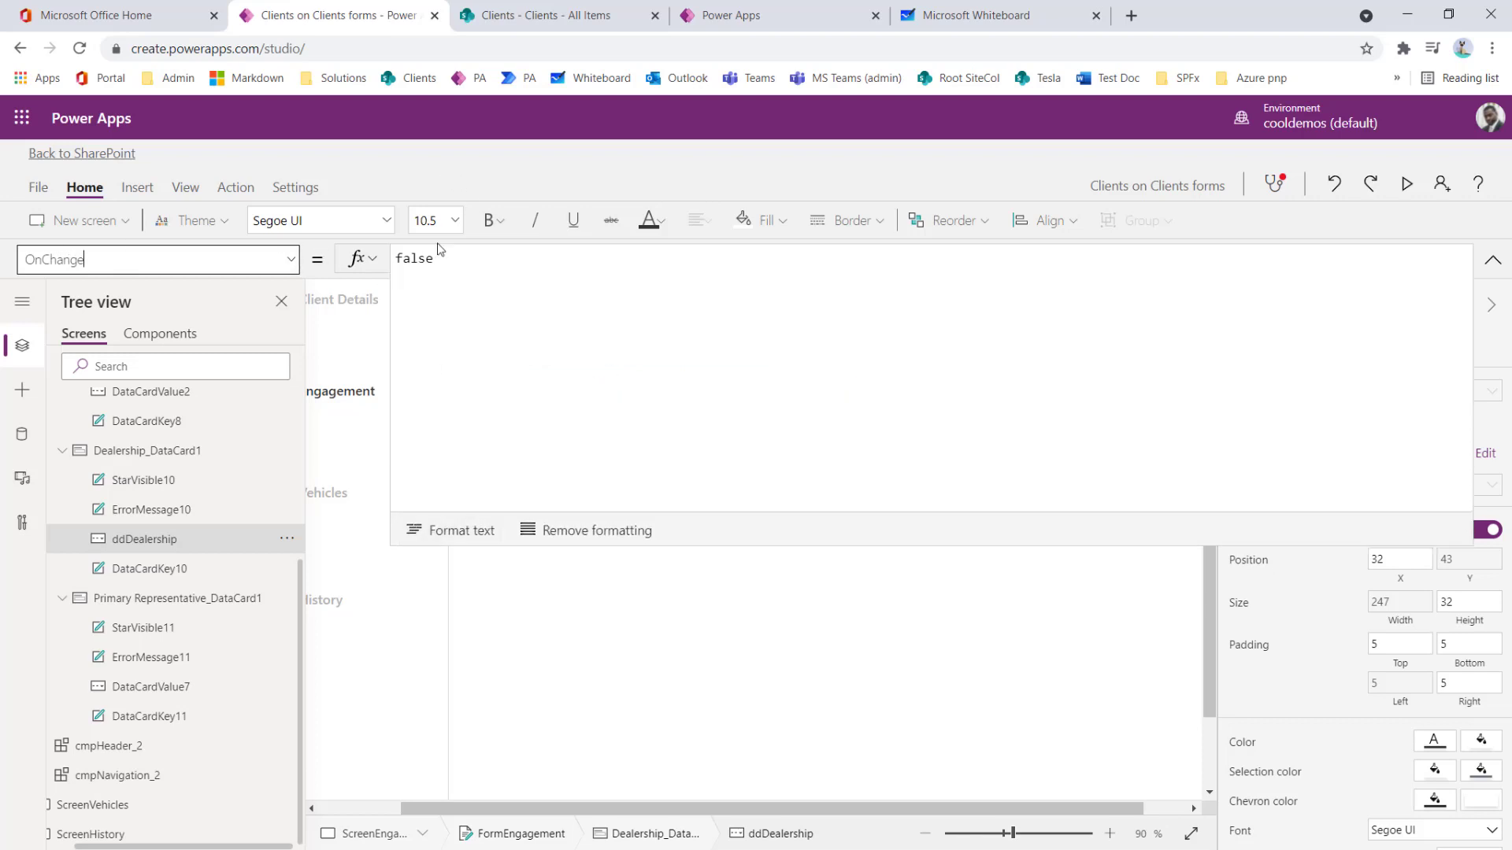
double_click(418, 261)
type("C")
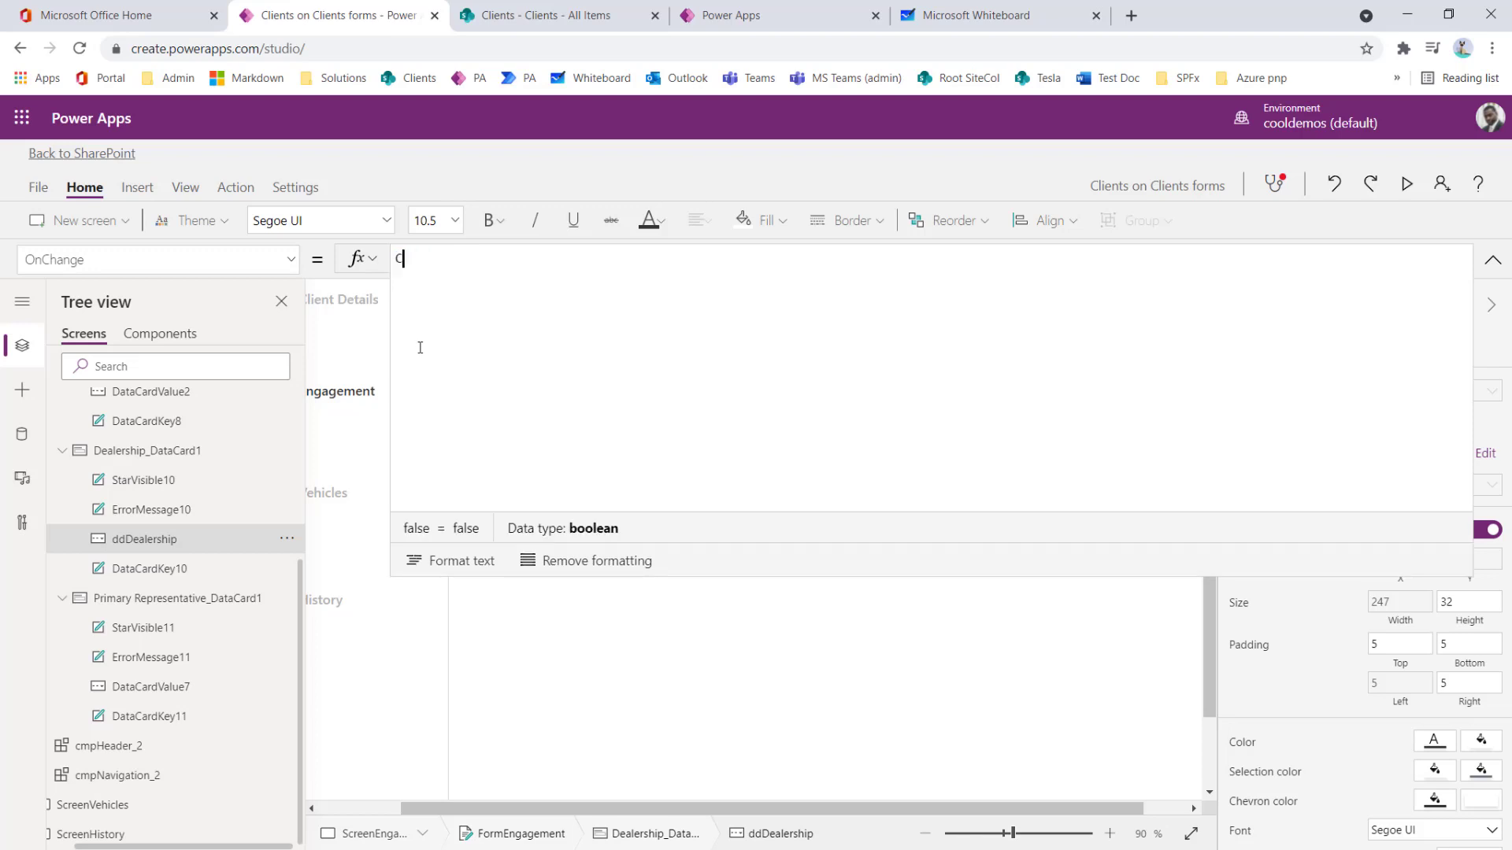
type("lear(c")
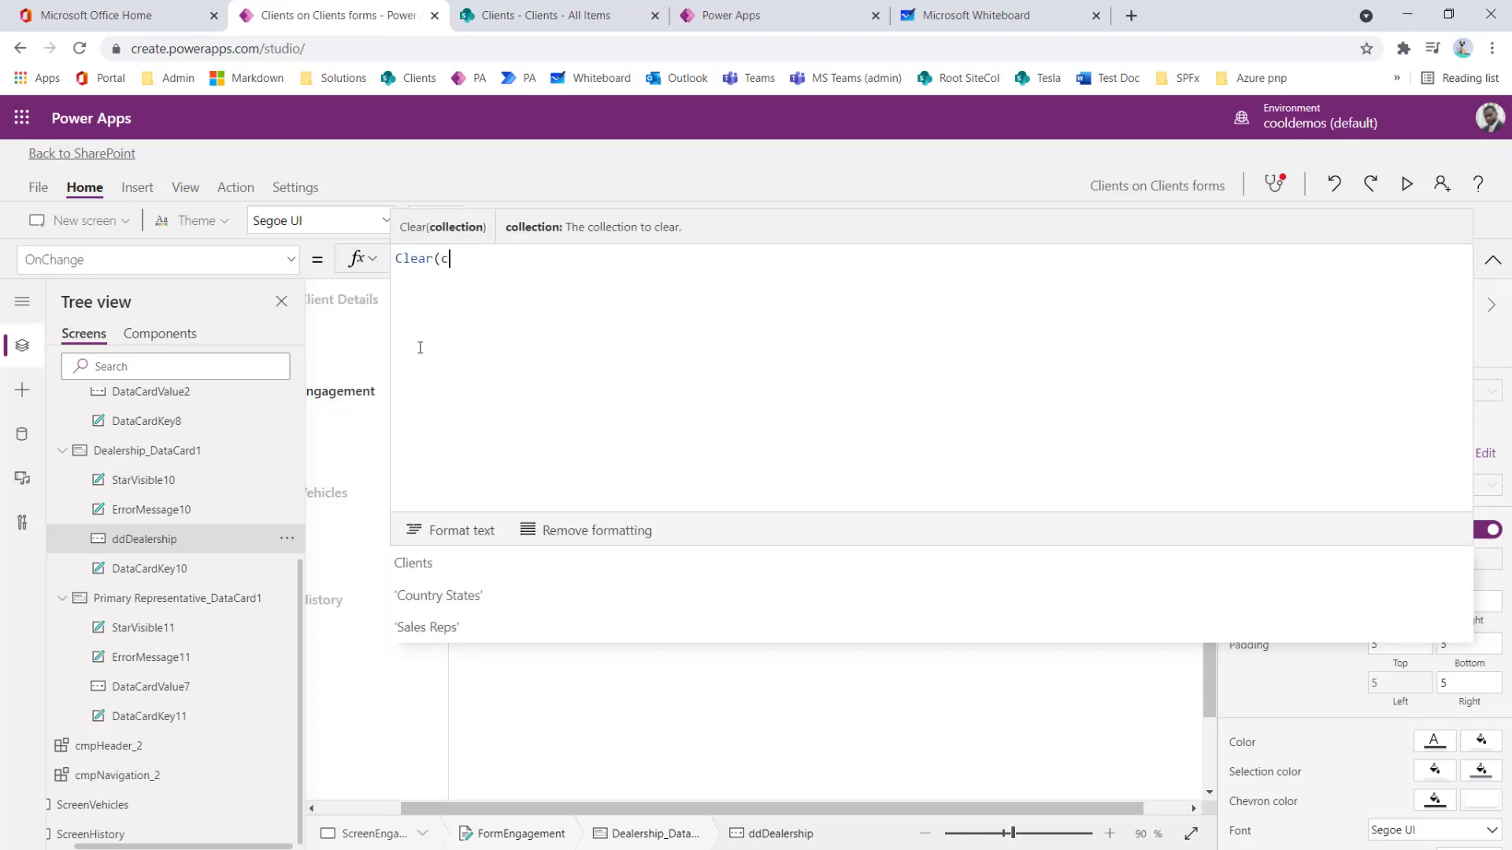
type("olReps)")
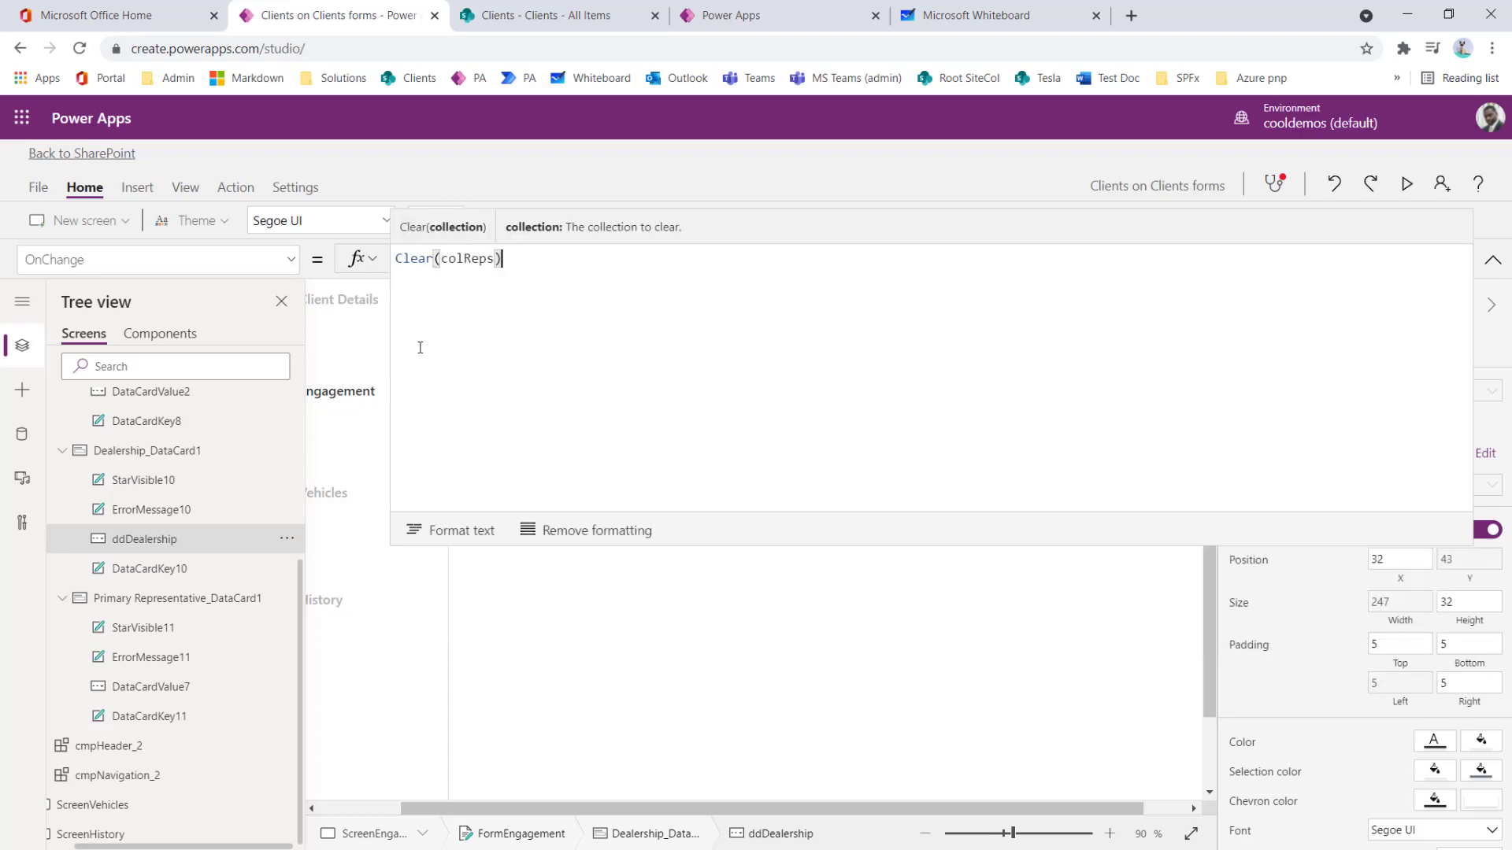
type(";")
key("shift+Return")
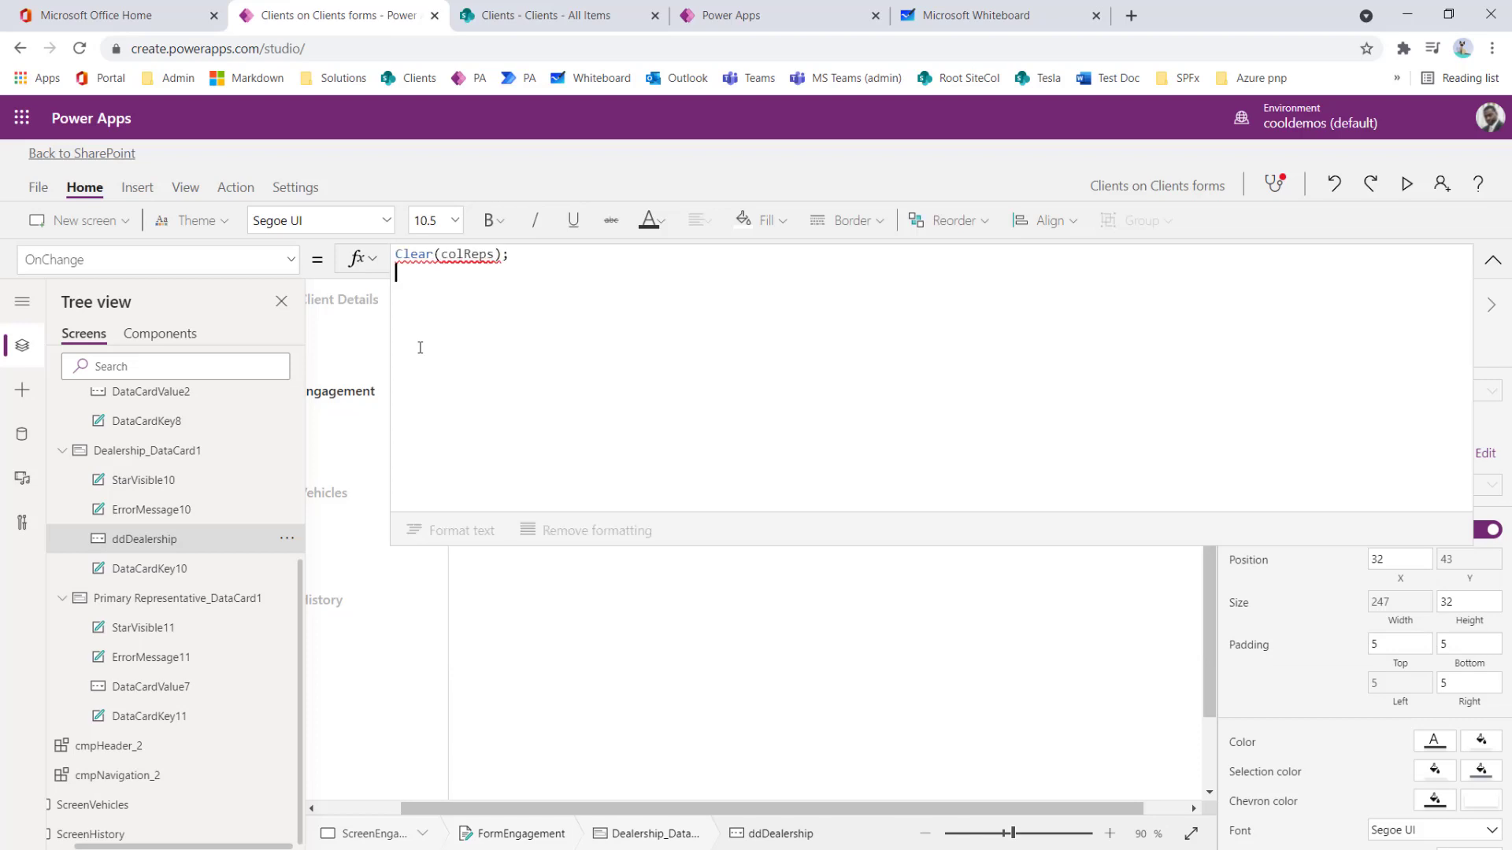
Step: Add Collect(colReps, Filter('Sales Reps', Dealership.Id = ddDealership.Selected.Id).'Sales Rep') as the second statement of the Dealership OnChange formula
key("ctrl+v")
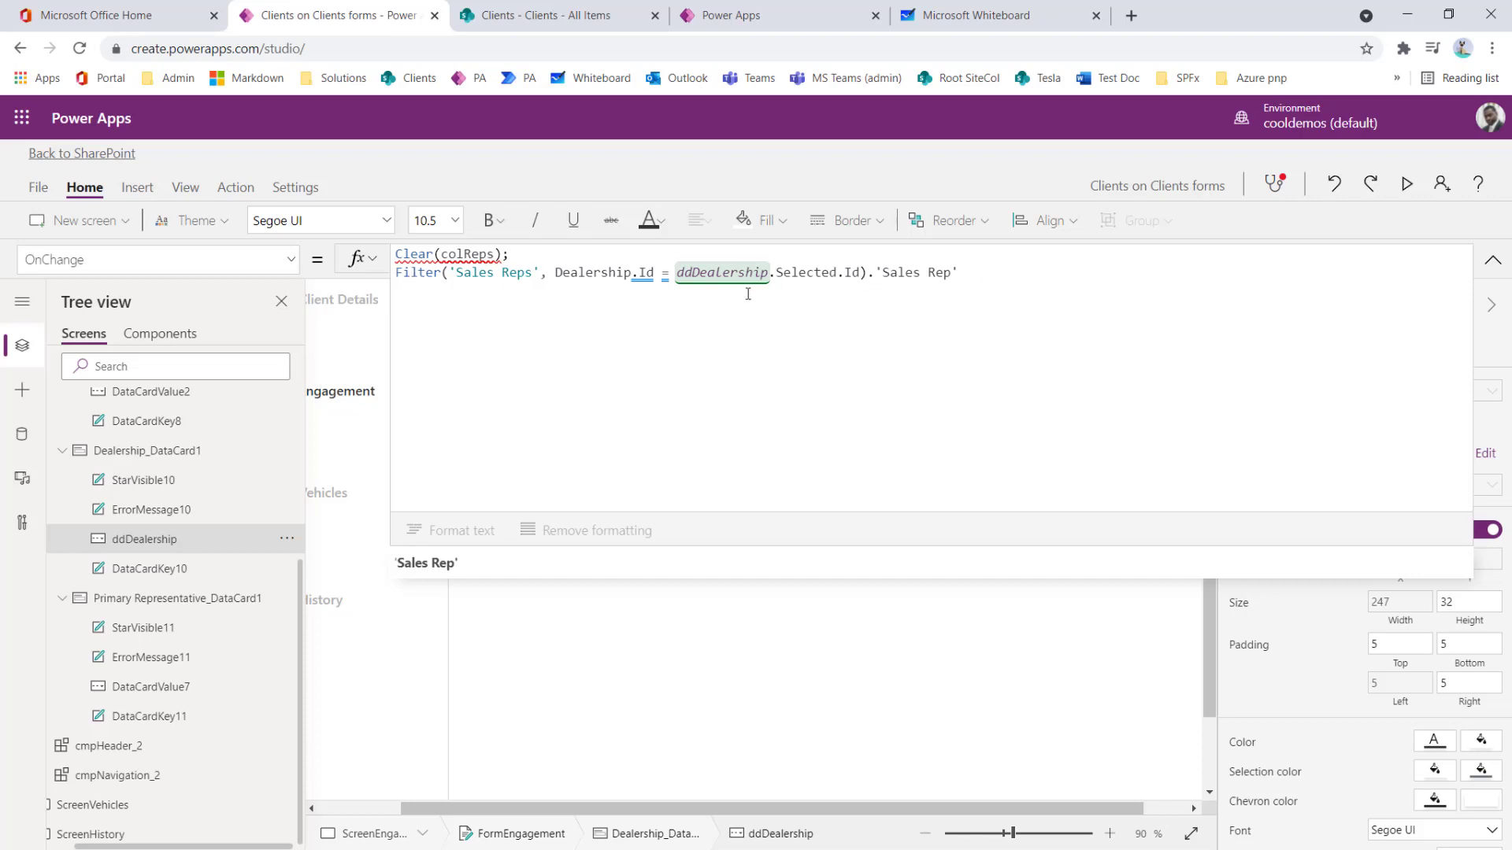
left_click(397, 276)
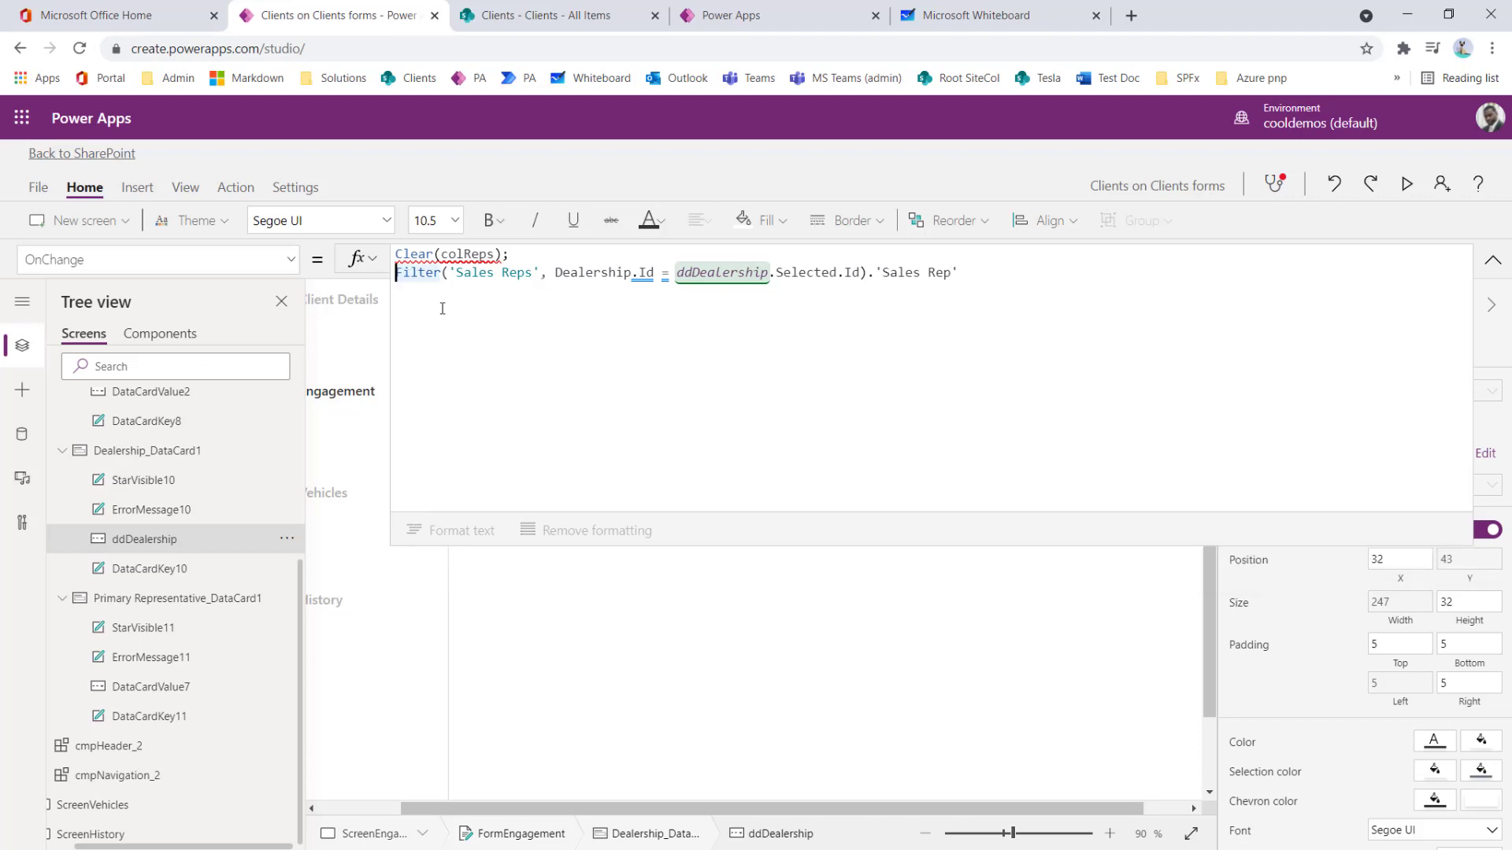
type("Collect")
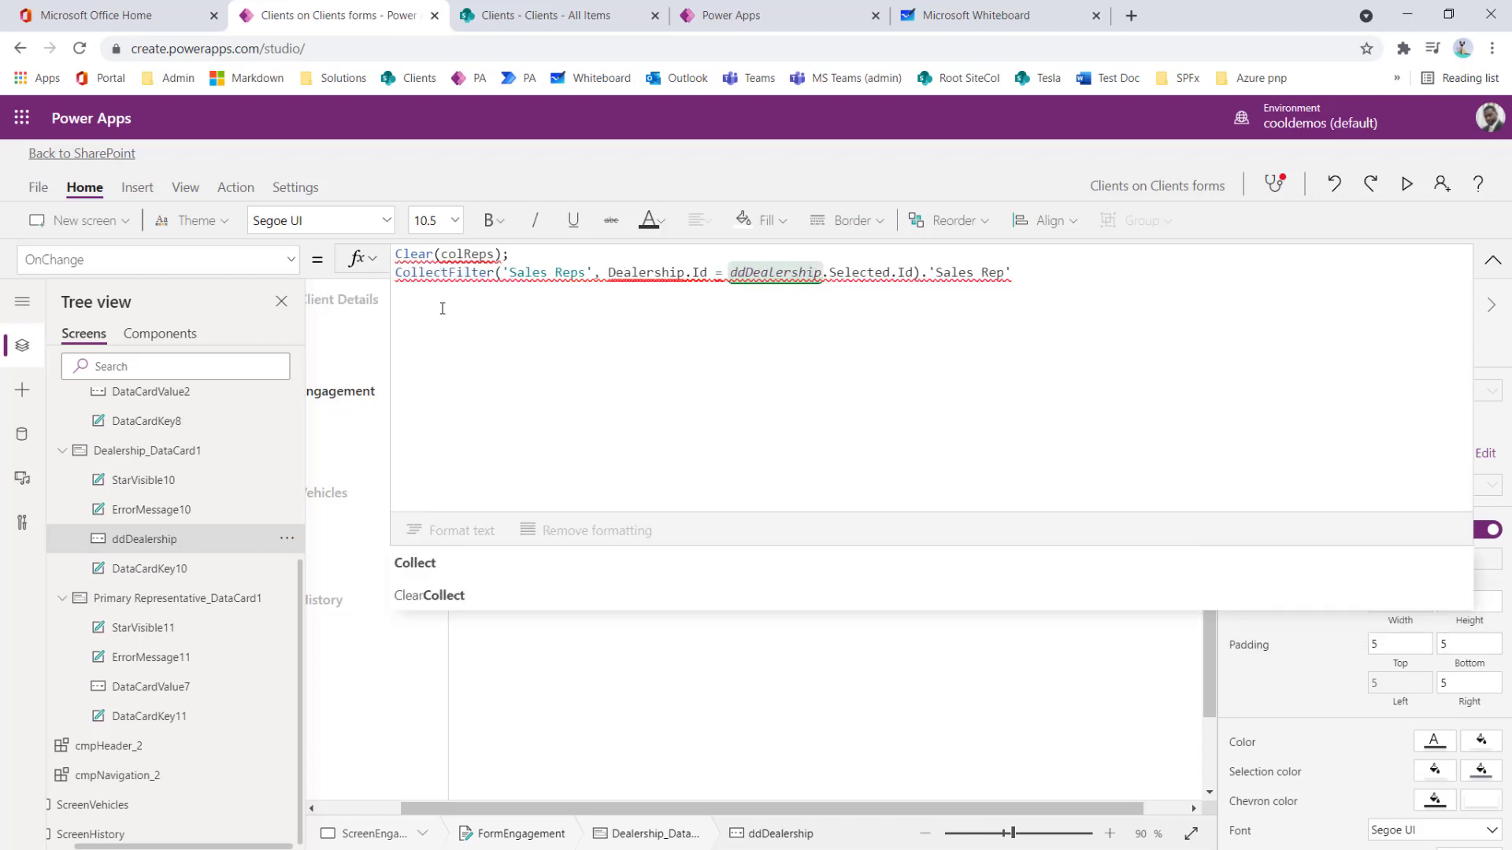
type("(colRep")
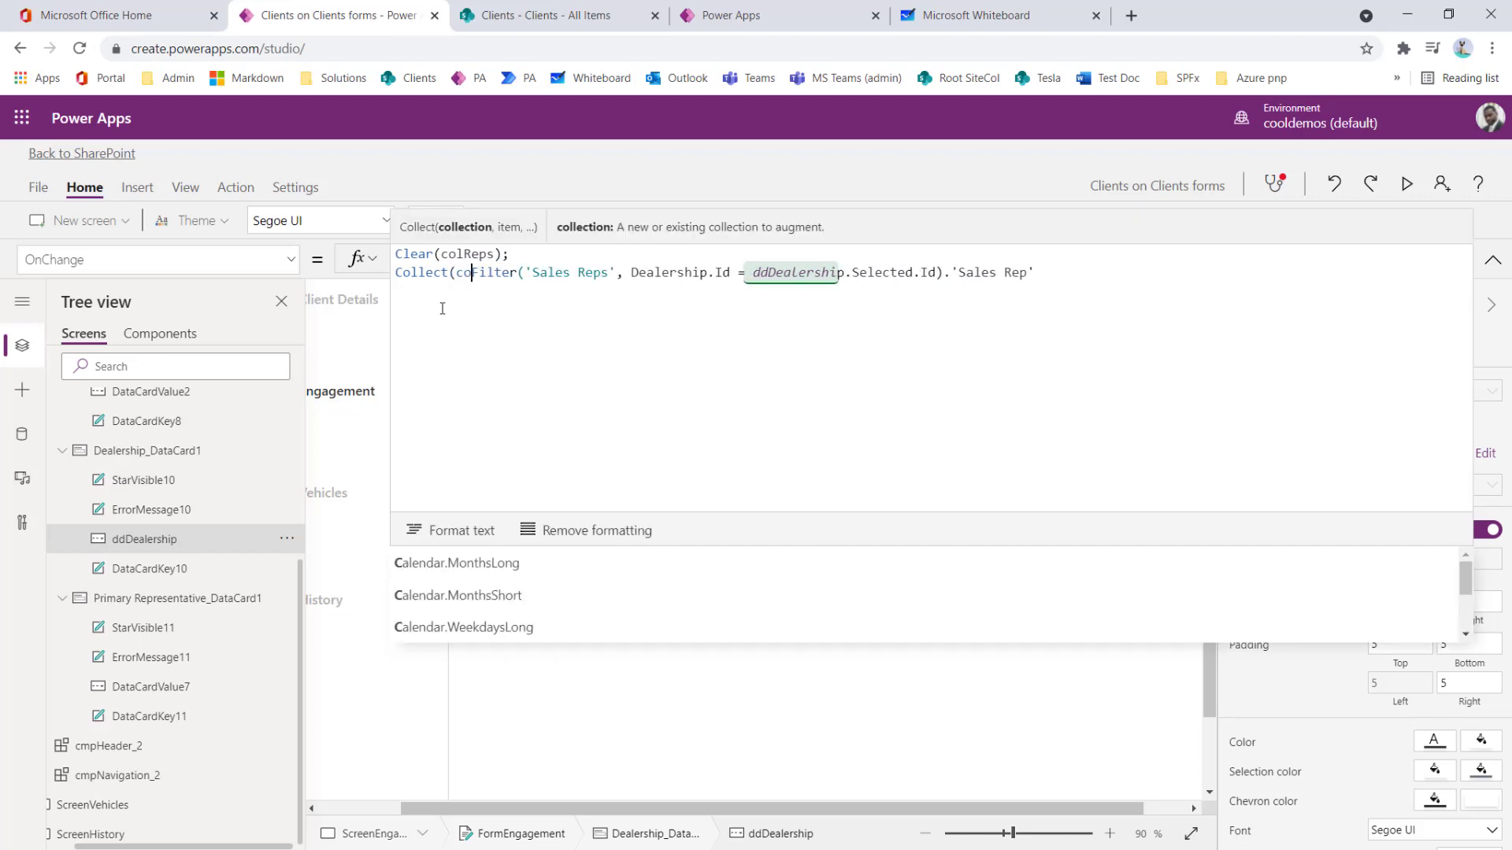
type("s,")
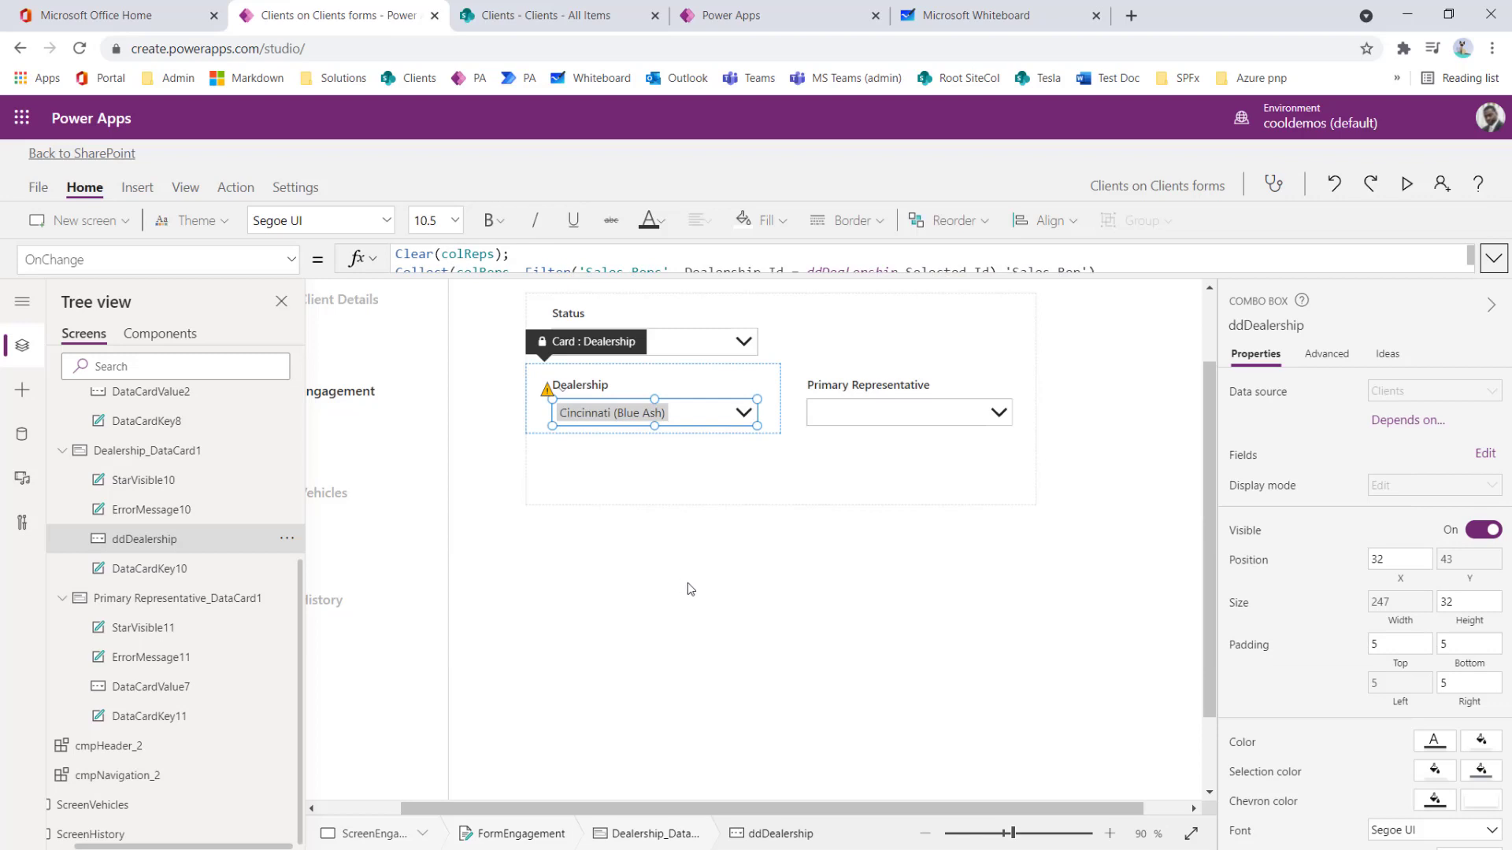
Step: Switch the Dealership to Cleveland-Lyndhurst and back to Cincinnati (Blue Ash), checking the Primary Representative list each time
key("alt")
left_click(740, 426)
left_click(675, 517)
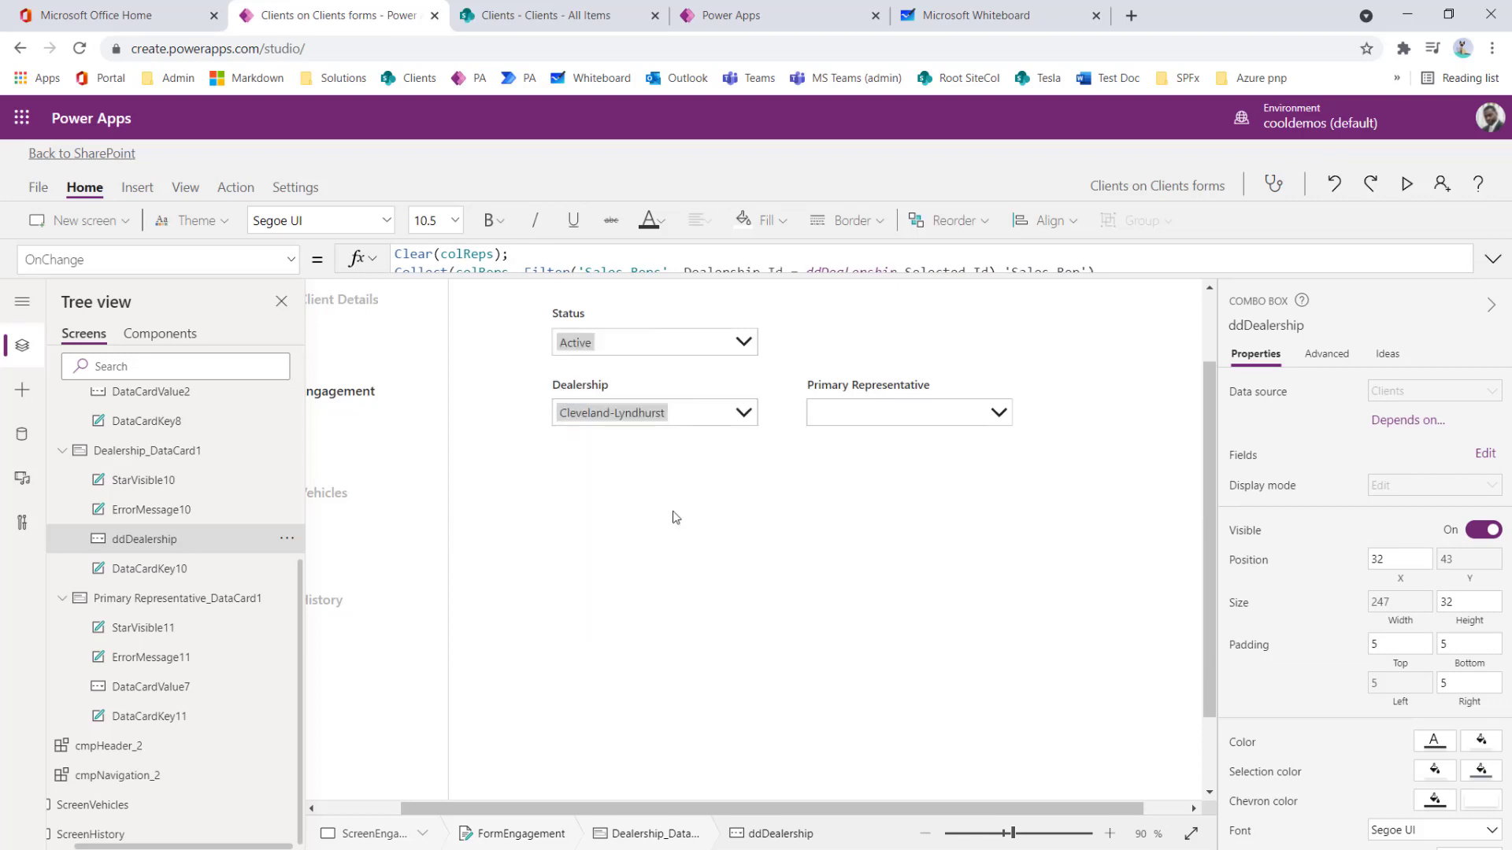
left_click(863, 425)
left_click(709, 413)
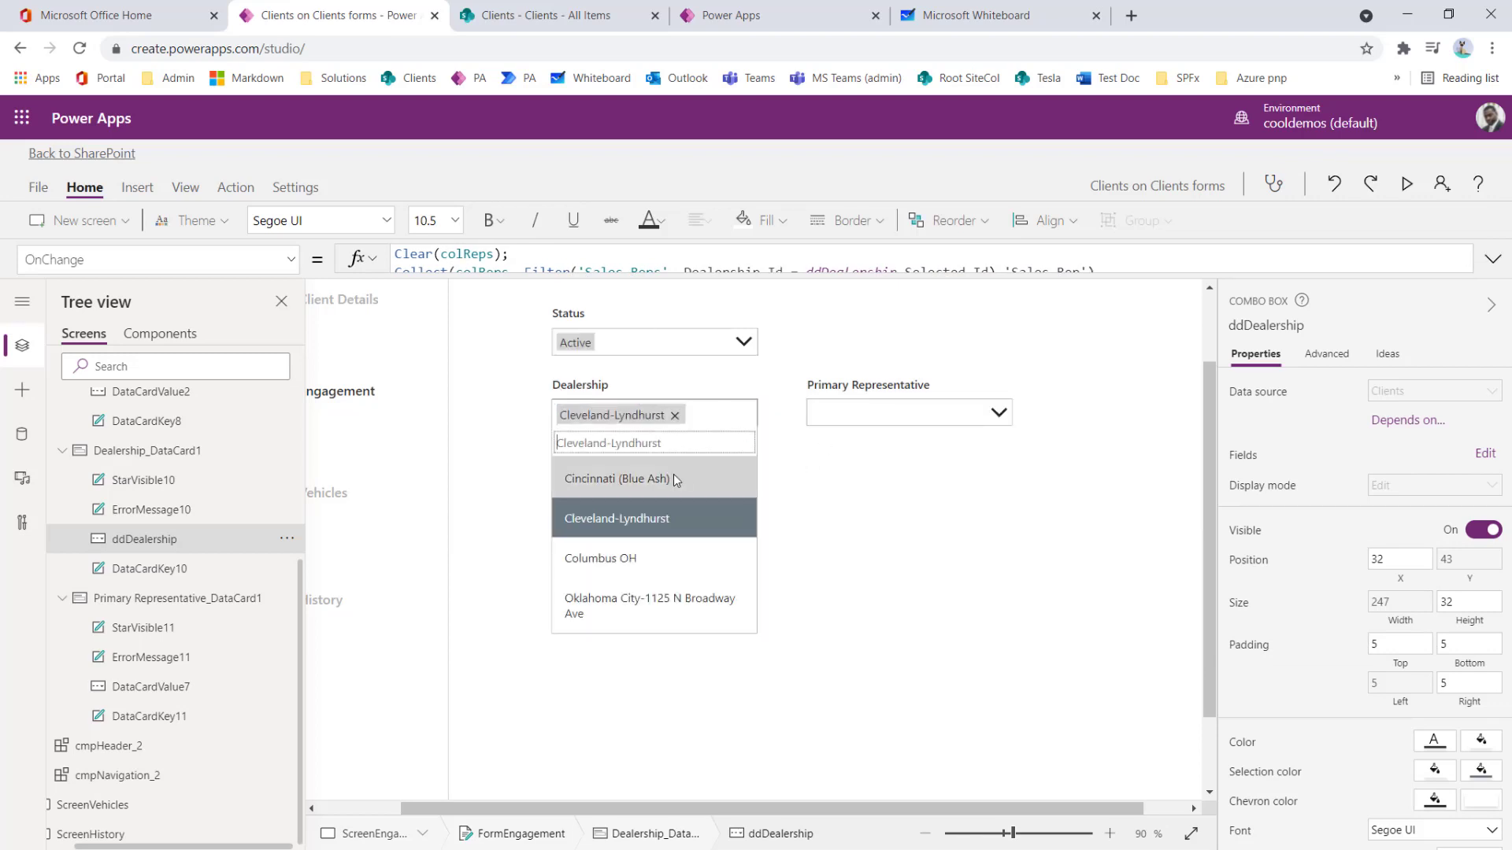
left_click(673, 474)
left_click(892, 423)
left_click(1484, 454)
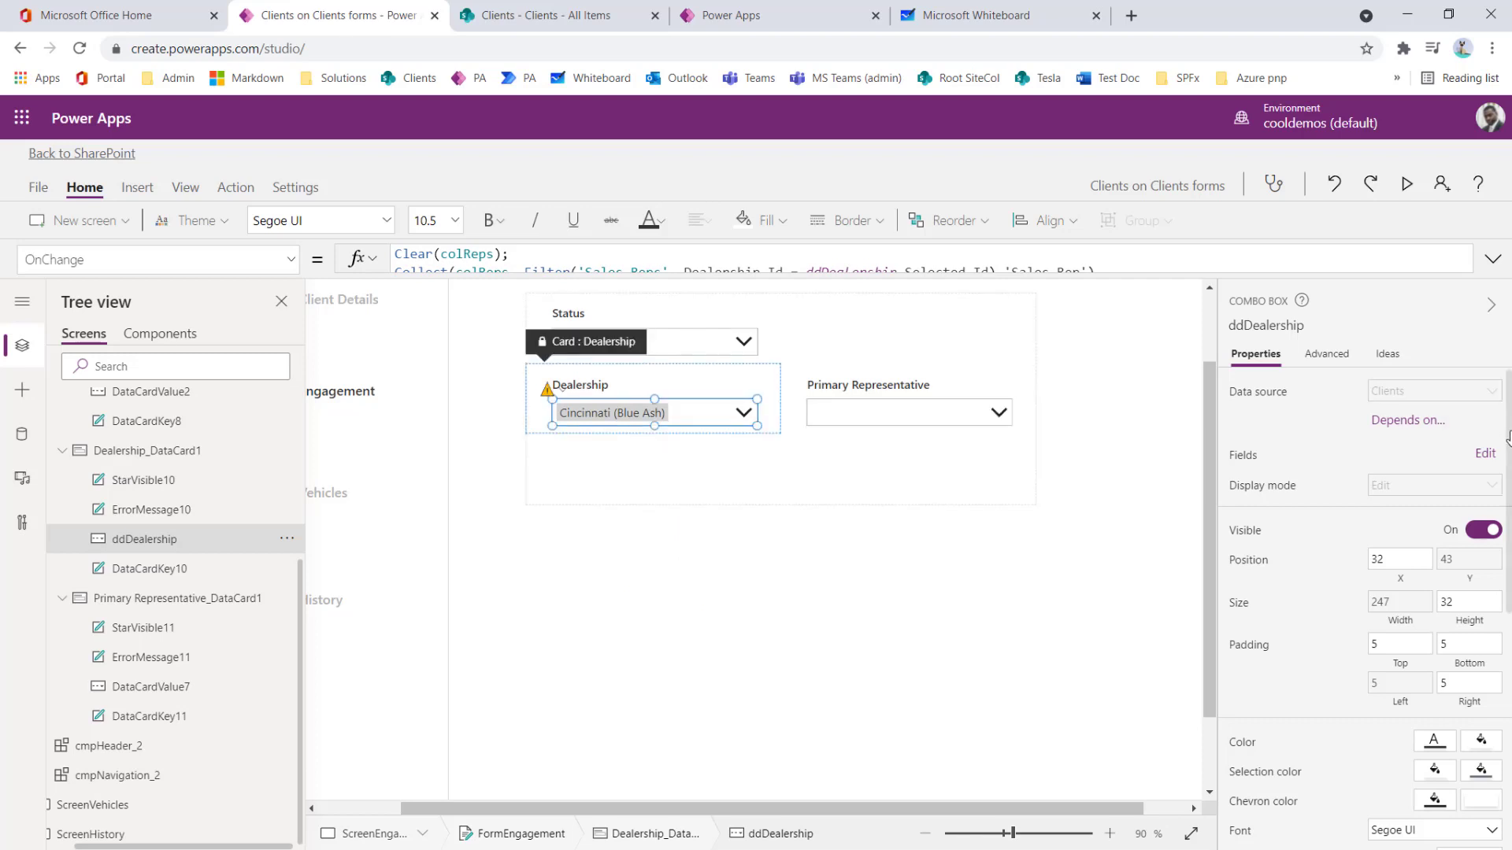
left_click(738, 484)
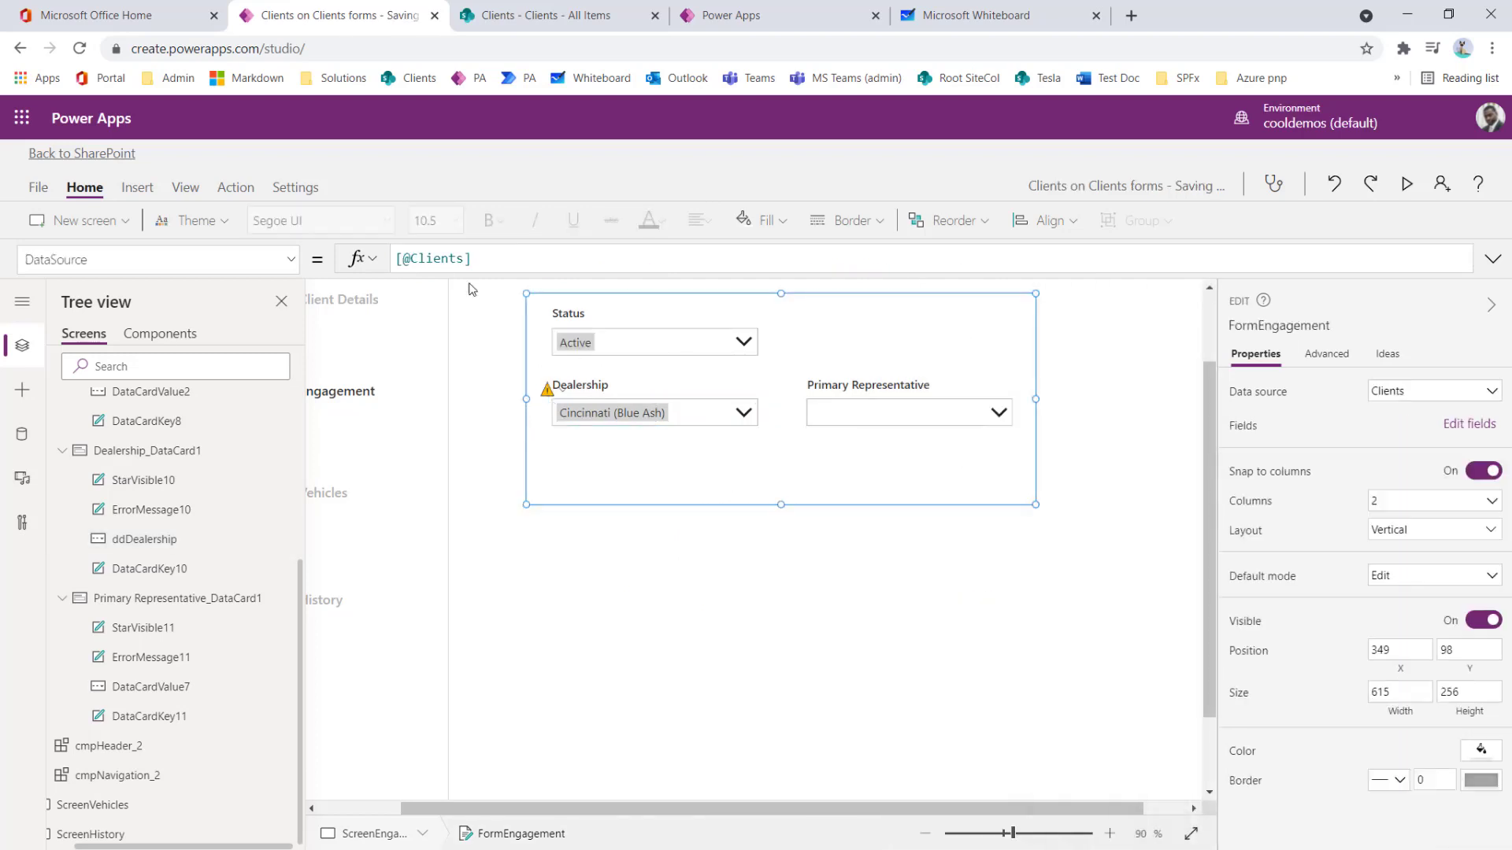
Step: Review the Primary Representative Items formula and the Collect statement in the Dealership combo box's OnChange formula
left_click(871, 410)
left_click(871, 411)
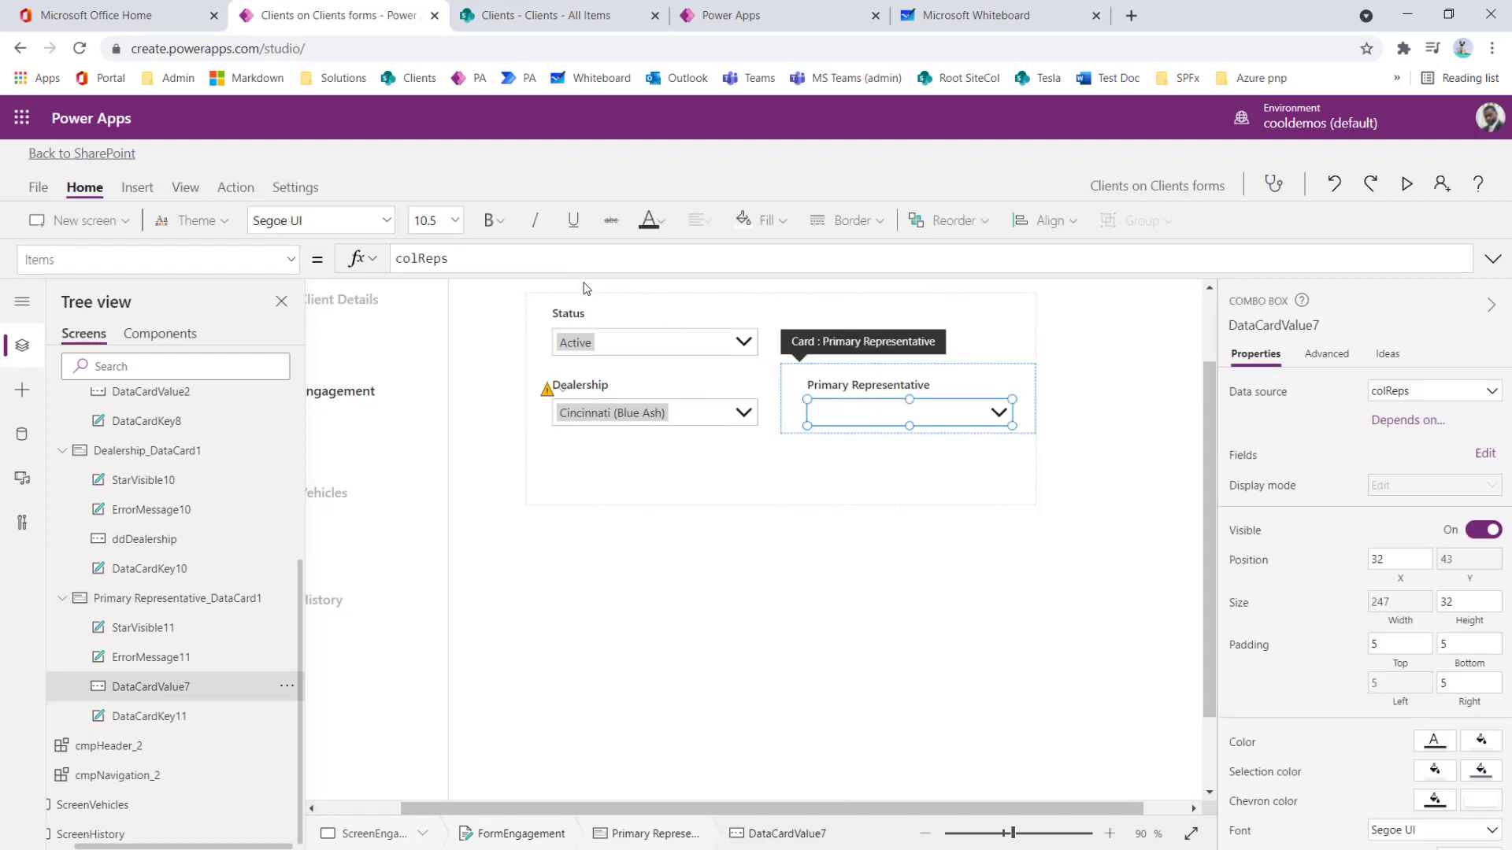
left_click(629, 421)
left_click(629, 421)
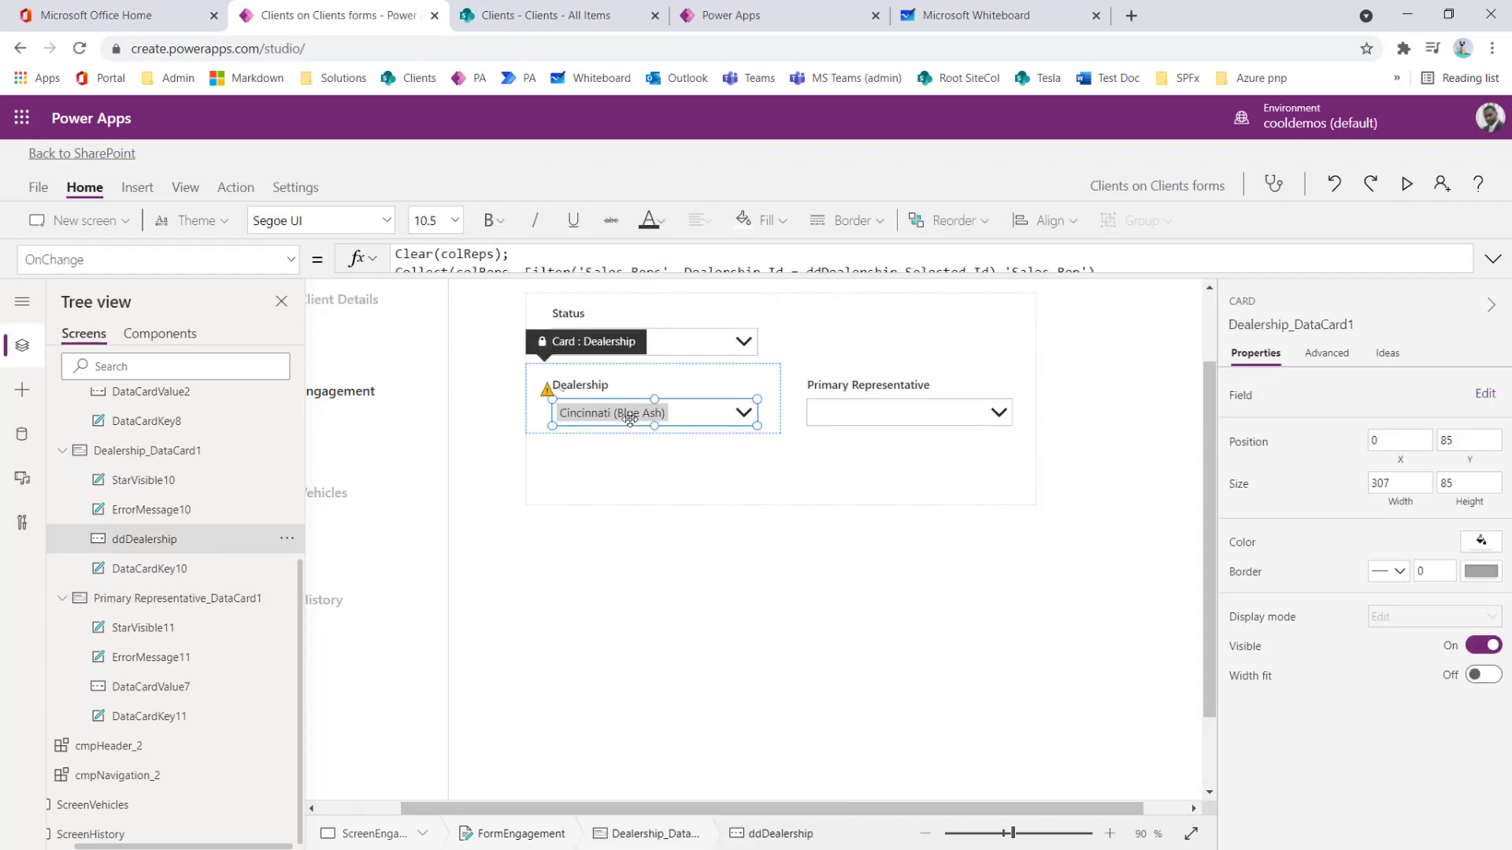
left_click(547, 280)
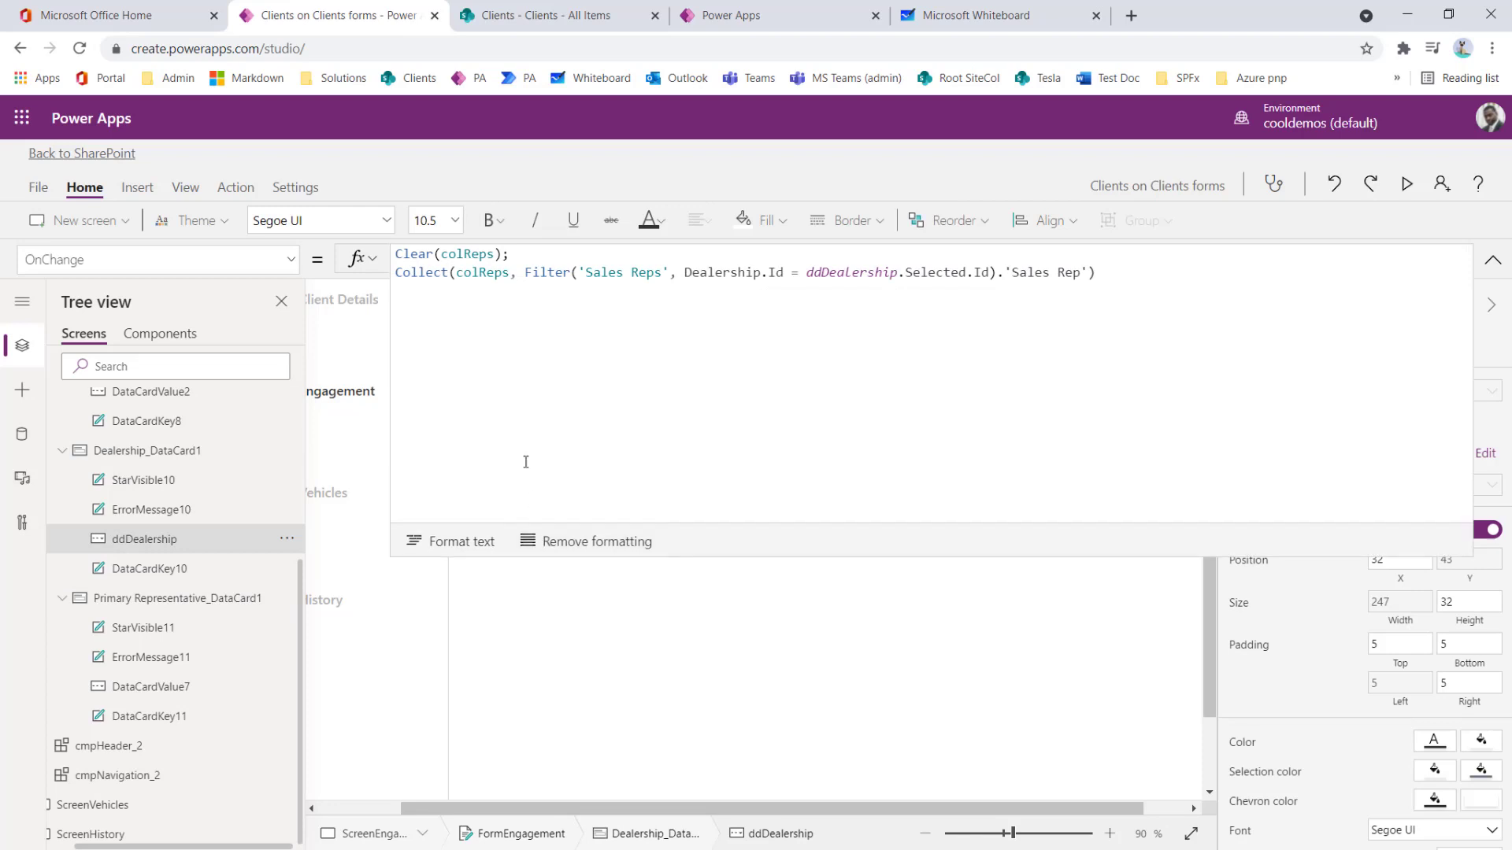
double_click(419, 273)
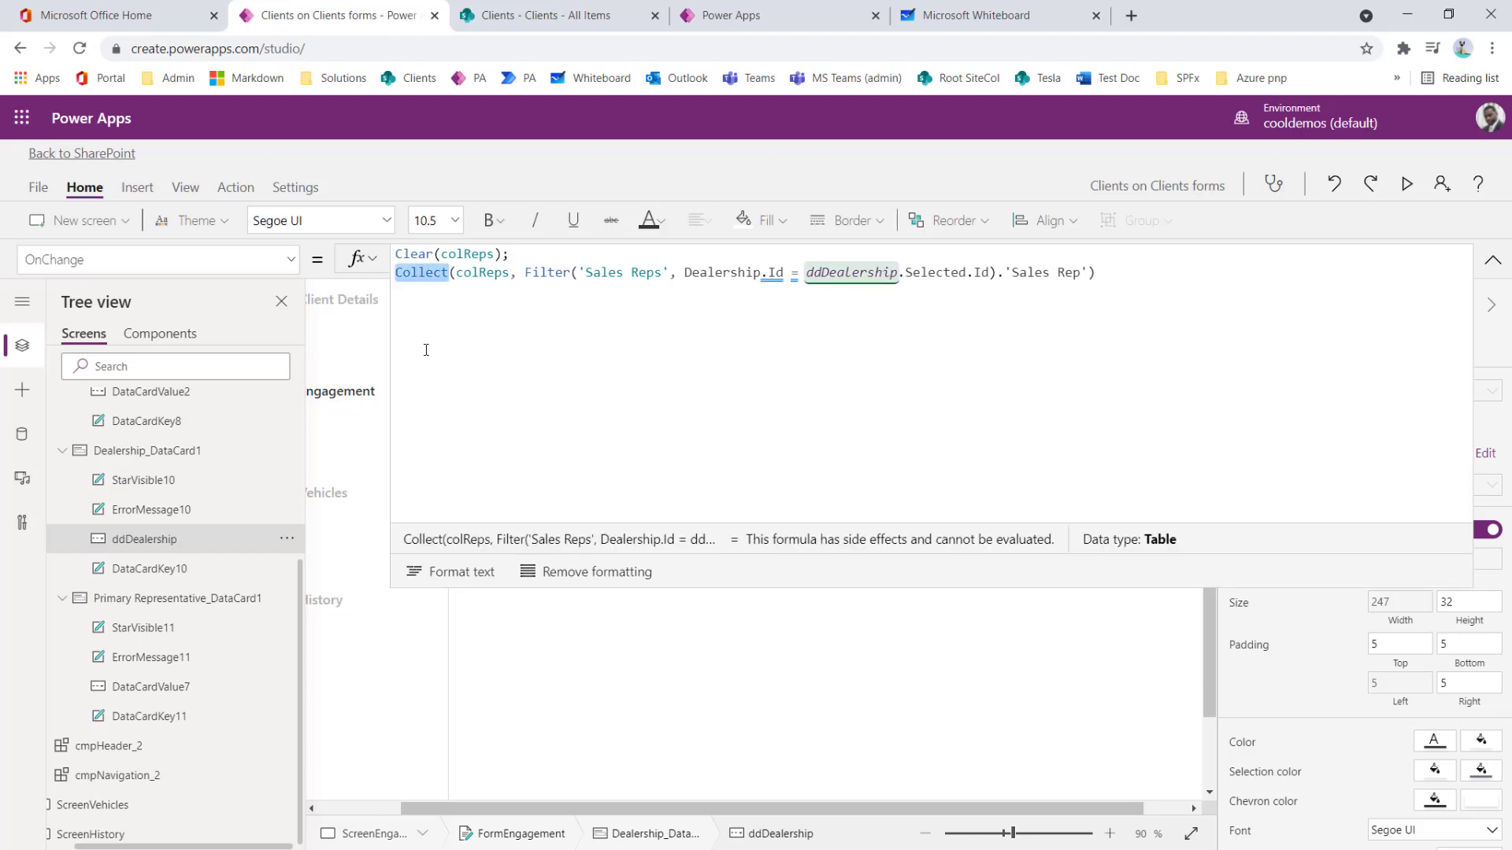
Step: Insert ForAll(Filter('Sales Reps', Dealership.Id = ddDealership.Selected.Id), below the Clear statement, reusing the filter from the existing Collect
left_click(524, 258)
key("Return")
key("Return")
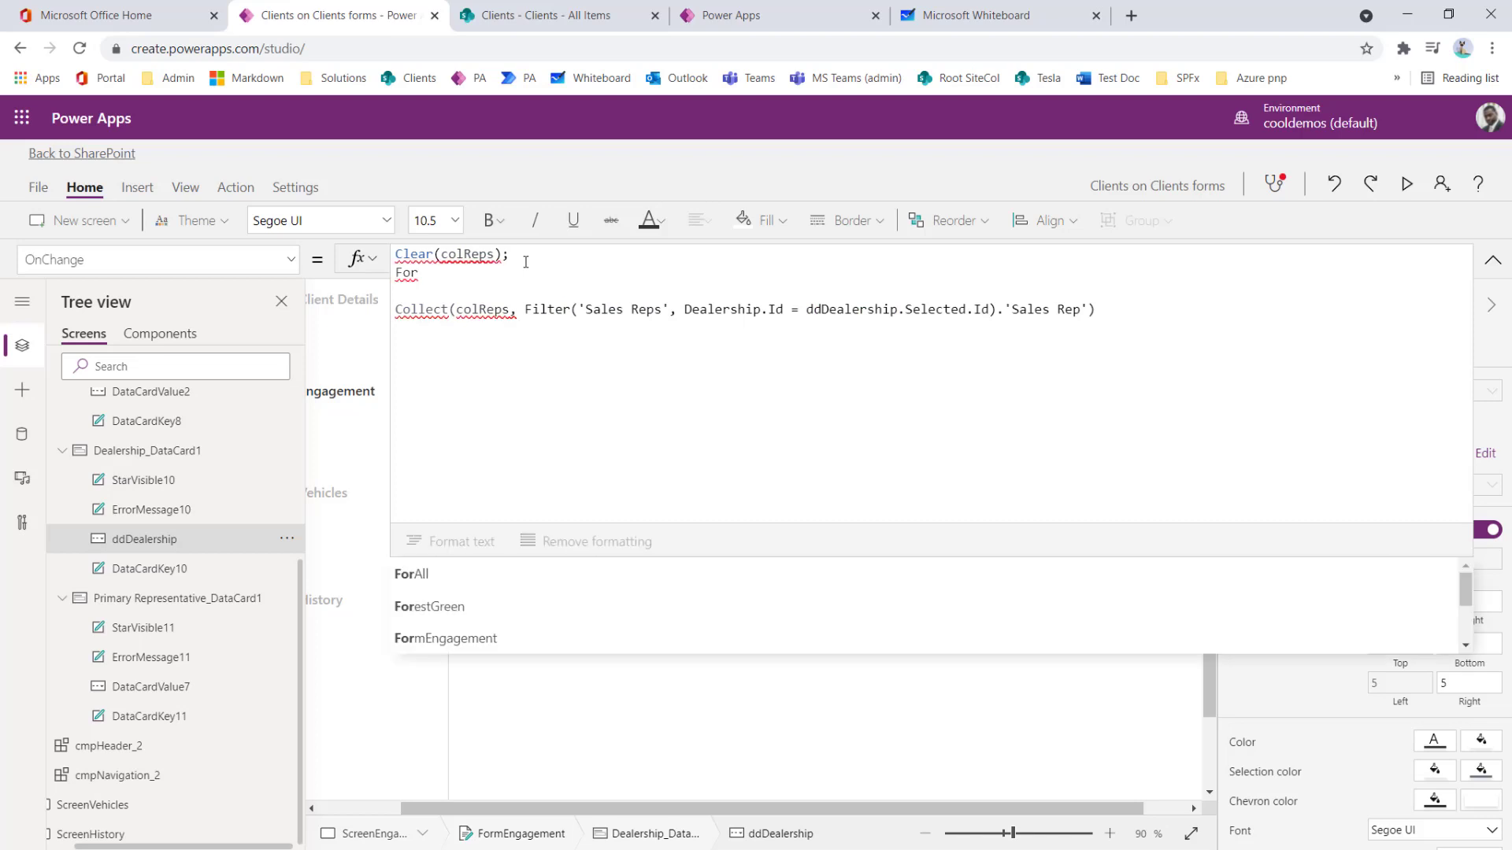
type("All(")
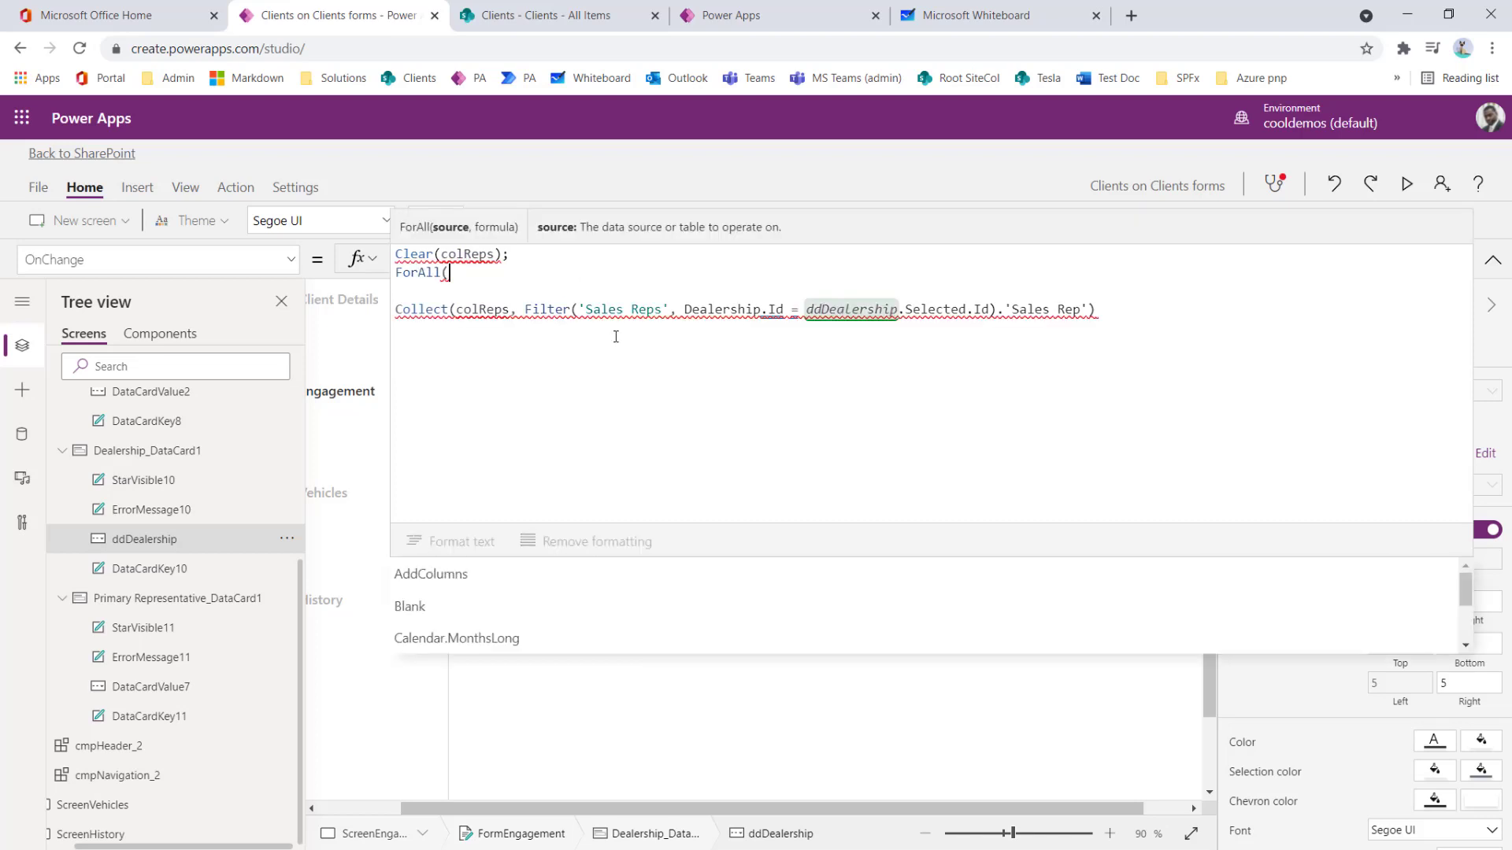
left_click(524, 310)
mouse_move(524, 309)
left_mouse_down()
mouse_move(1069, 312)
mouse_move(997, 313)
left_mouse_up()
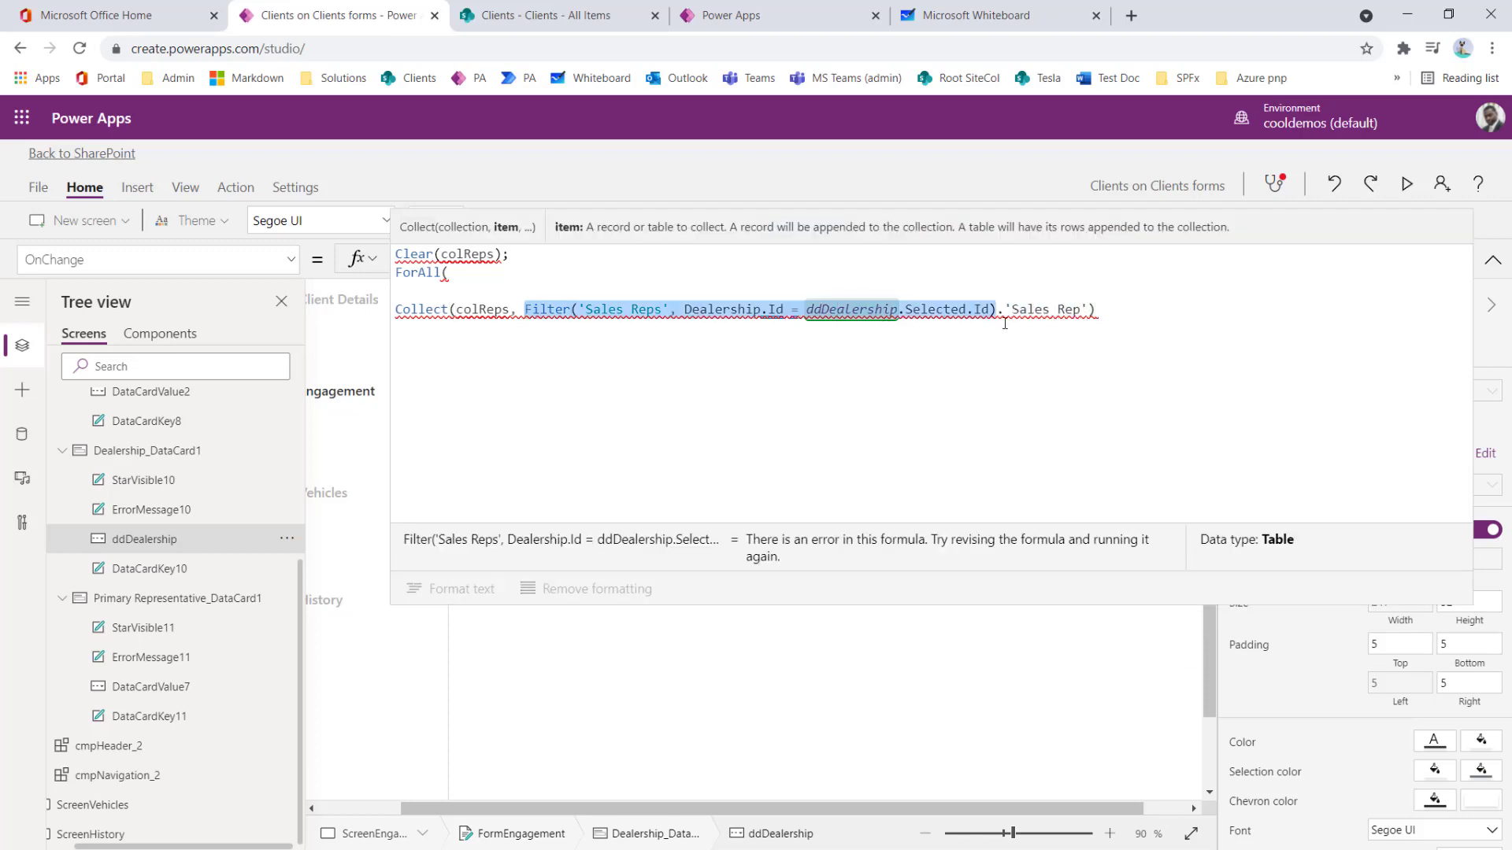
key("ctrl+c")
left_click(503, 281)
key("ctrl+v")
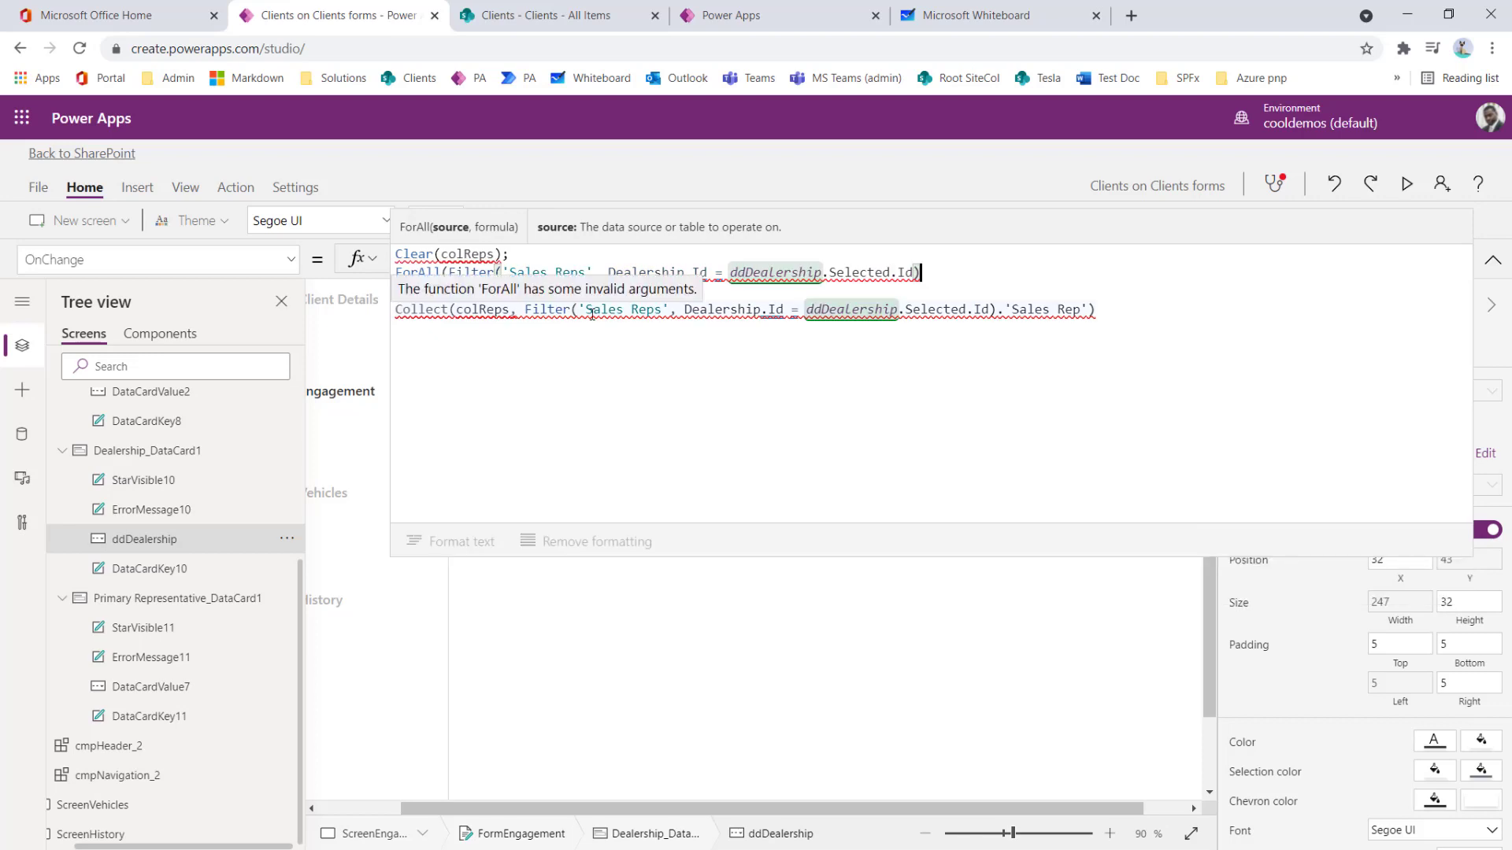
type(",")
key("shift+Return")
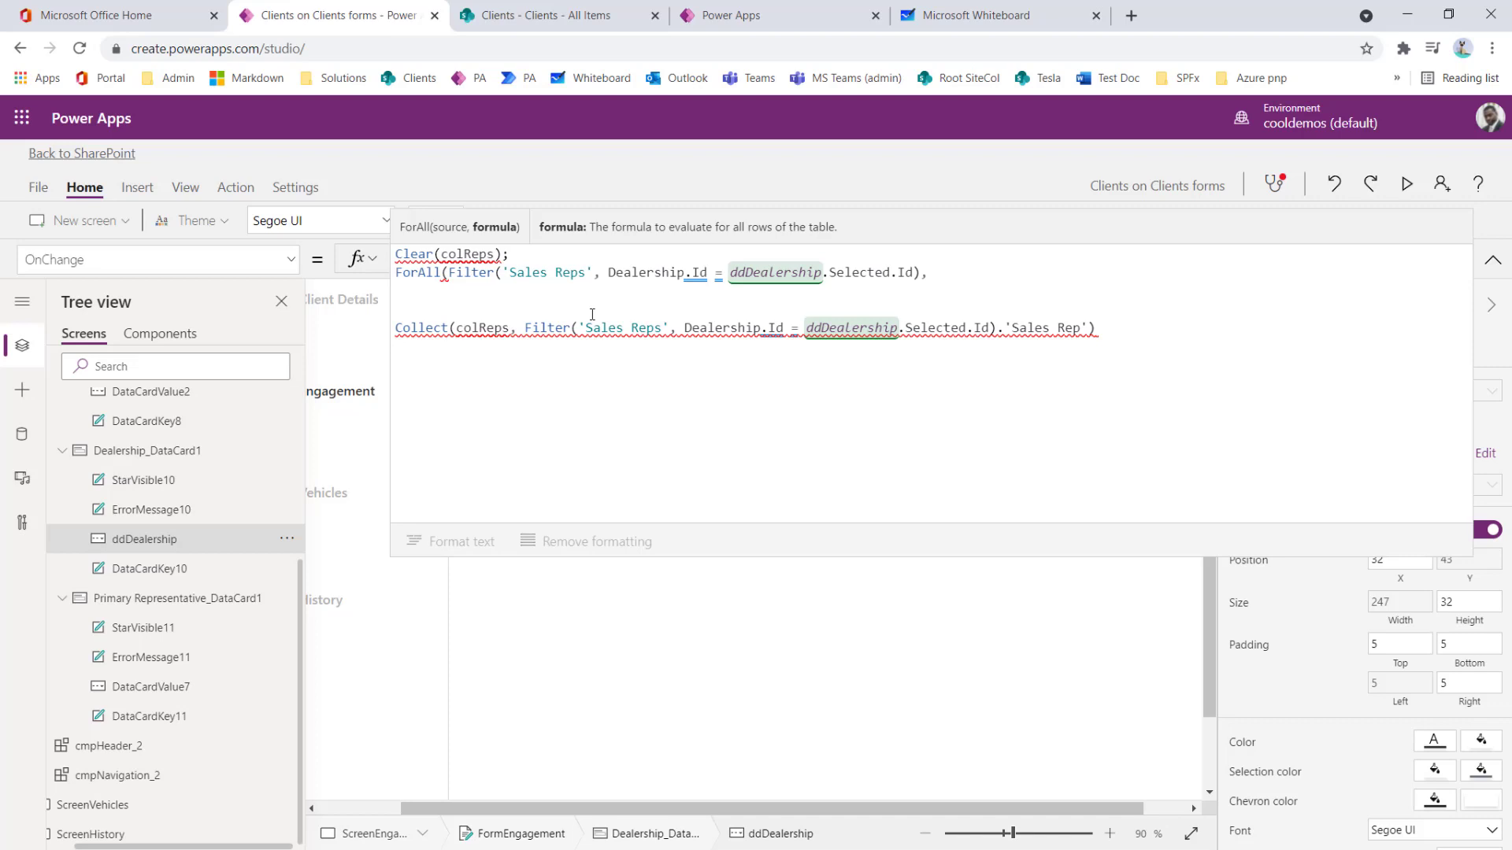
Step: Enter Collect(colReps,ThisRecord.'Sales Rep'); on the line below the ForAll source
type("CollapseView")
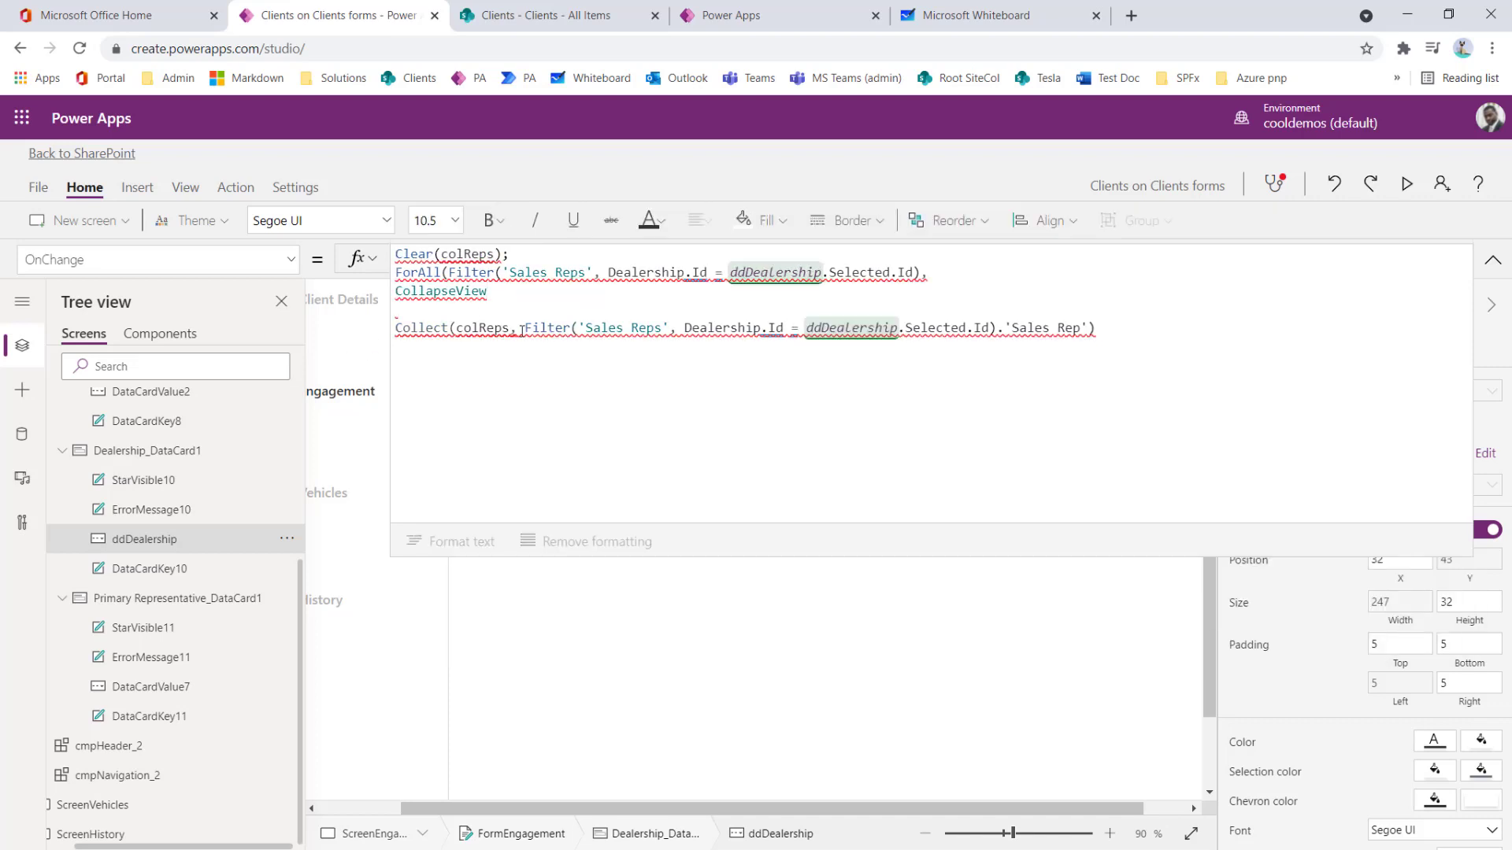
double_click(494, 292)
type("Co")
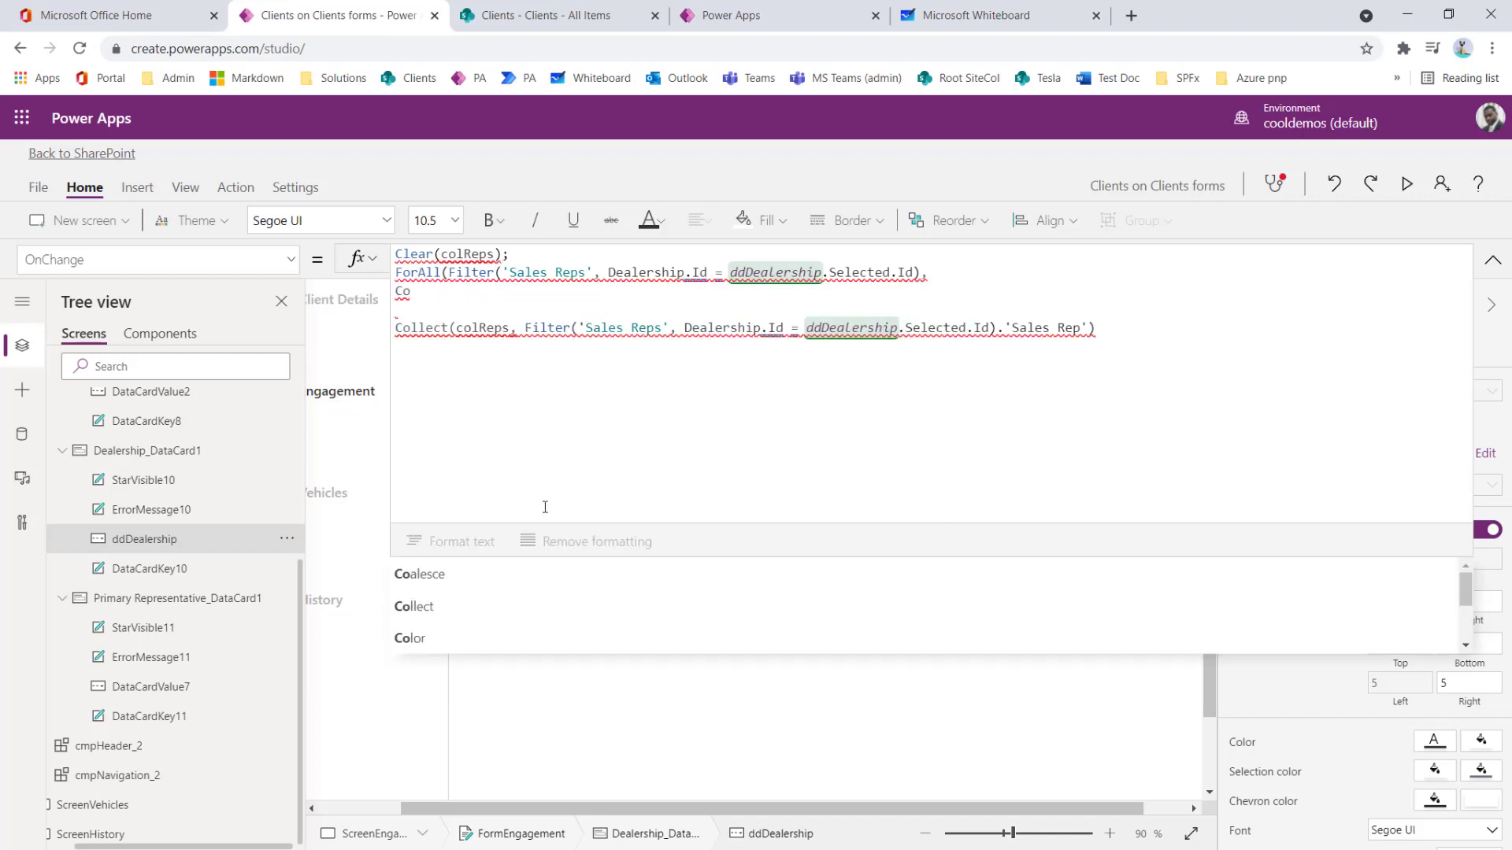
type("llect(colReps<")
key("BackSpace")
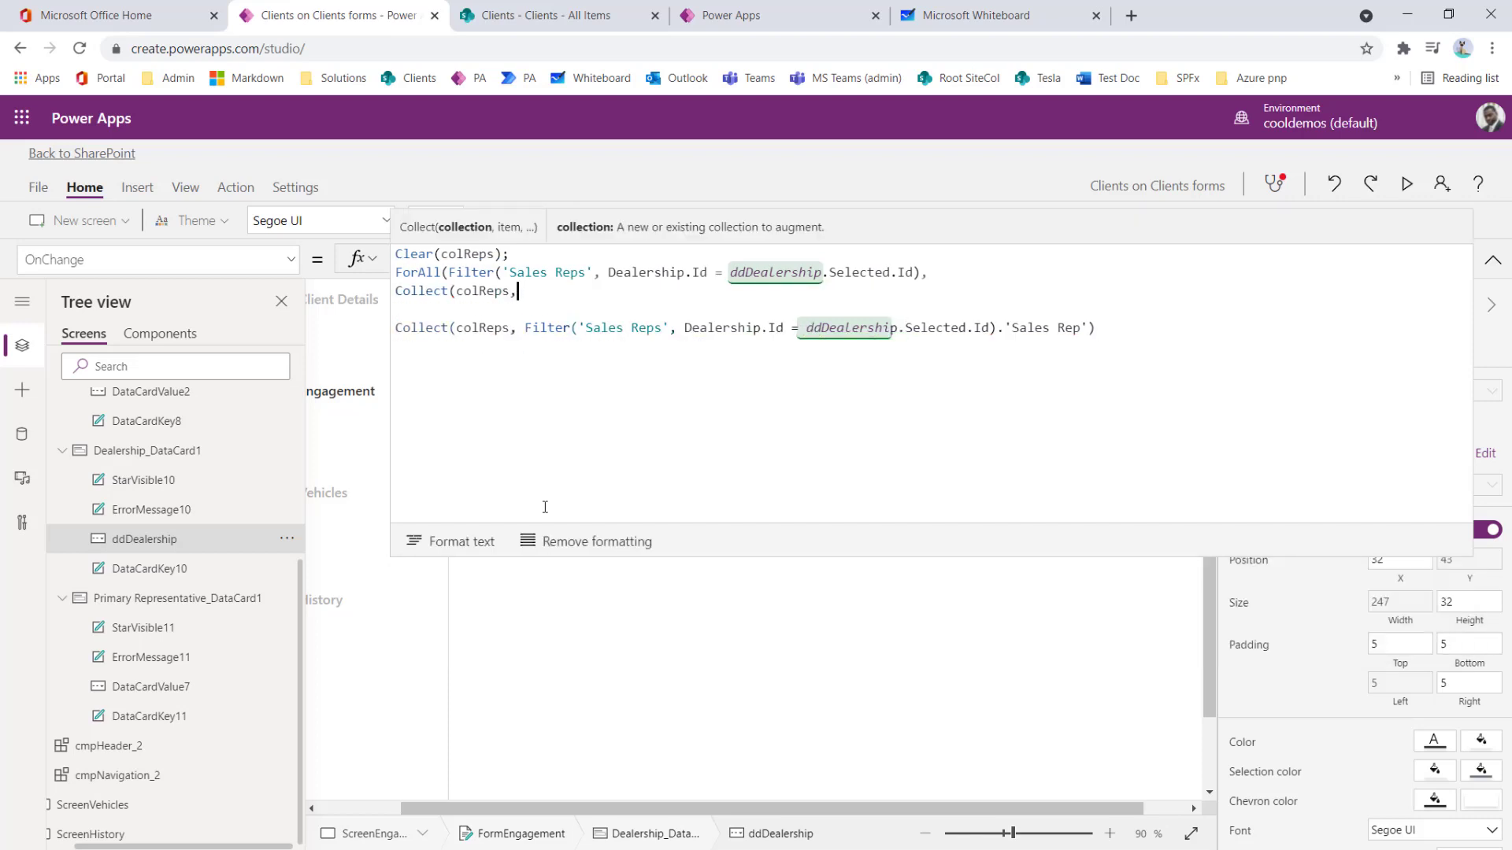
type(",")
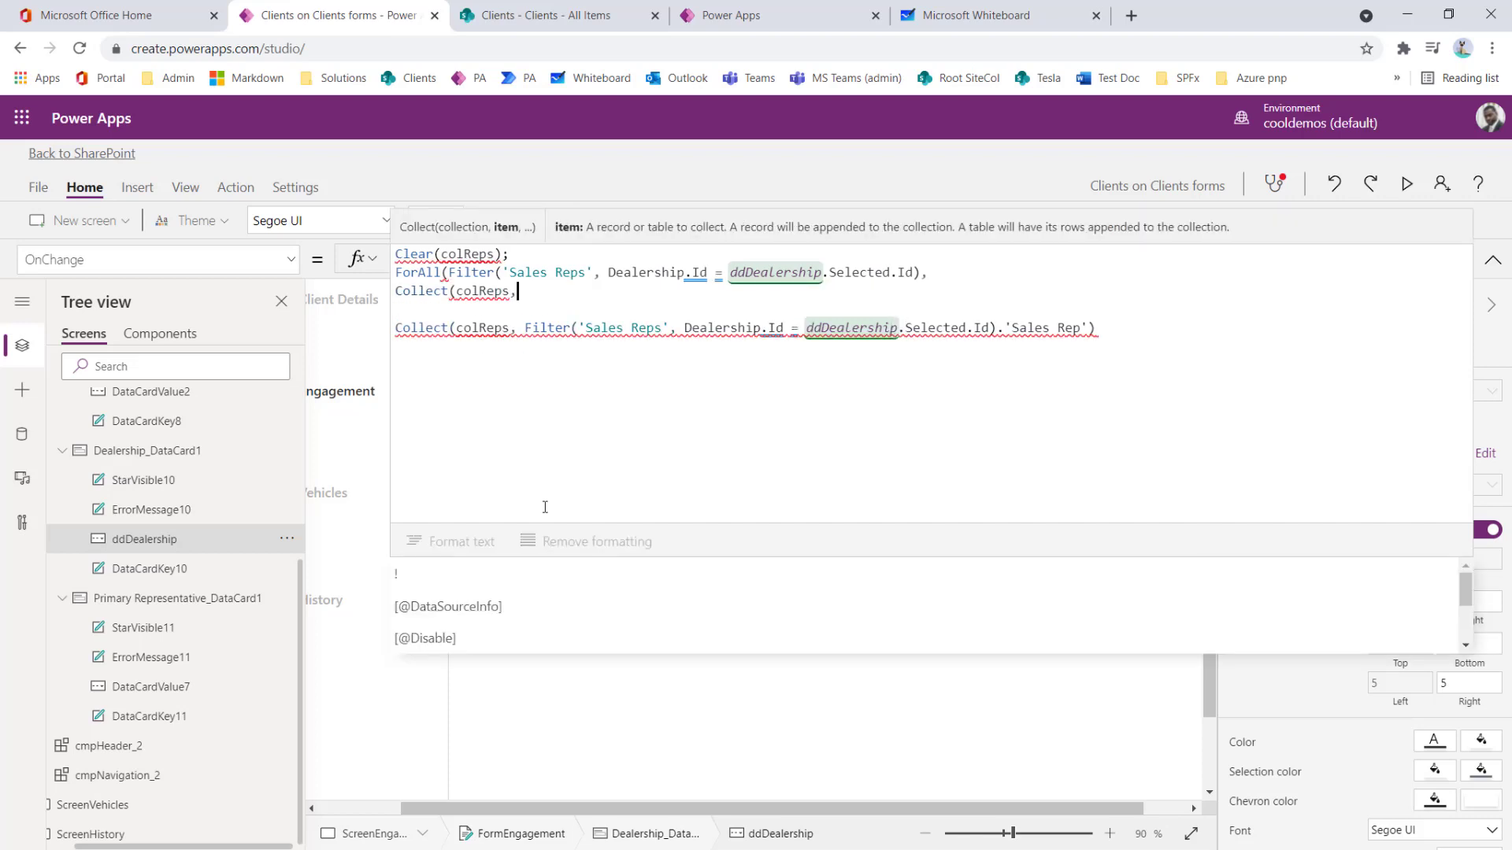
type("ThisReco")
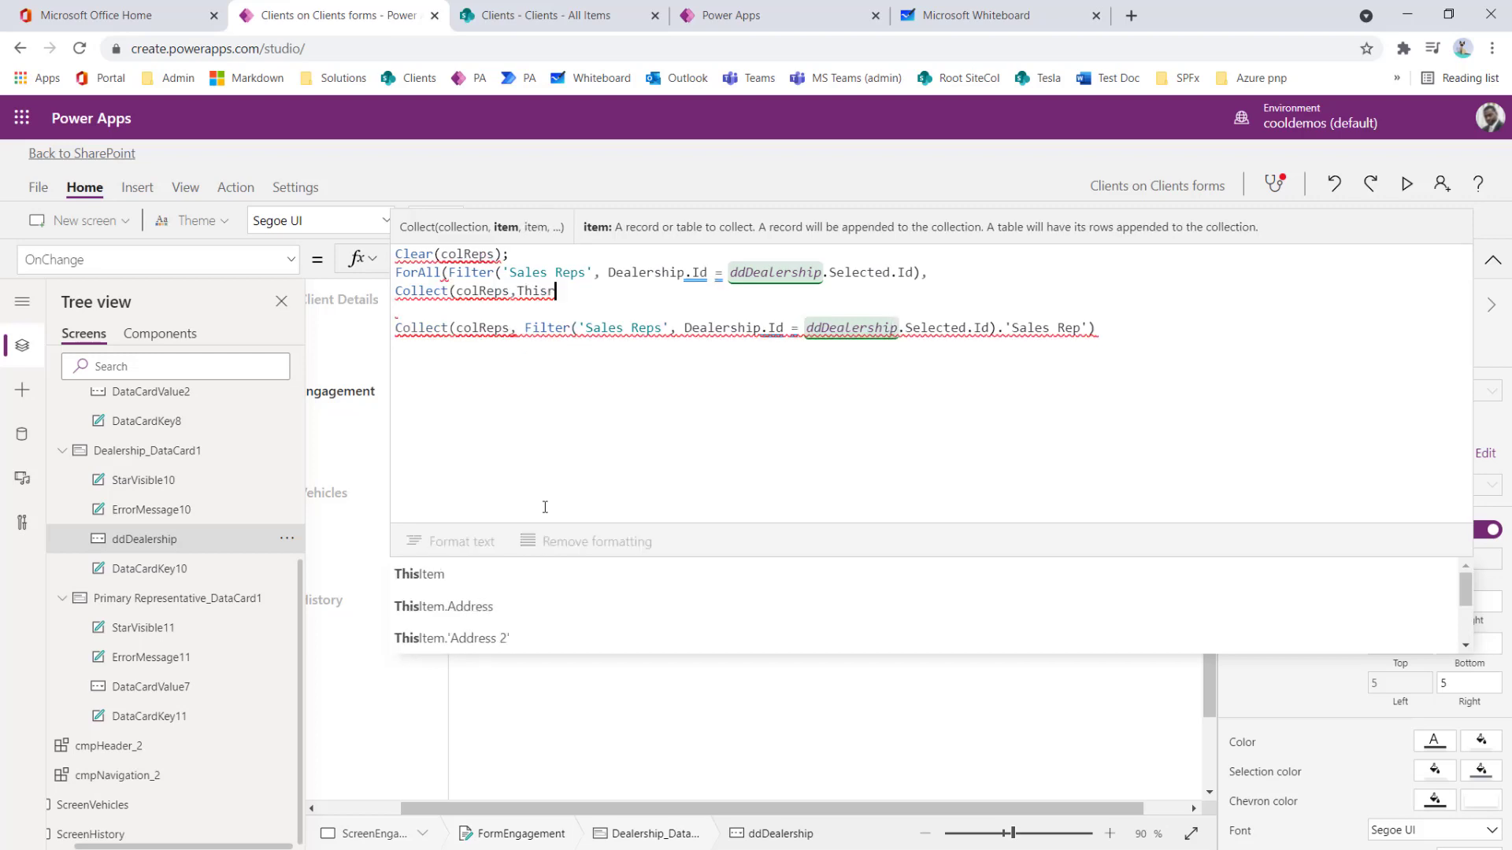
type("r")
key("Tab")
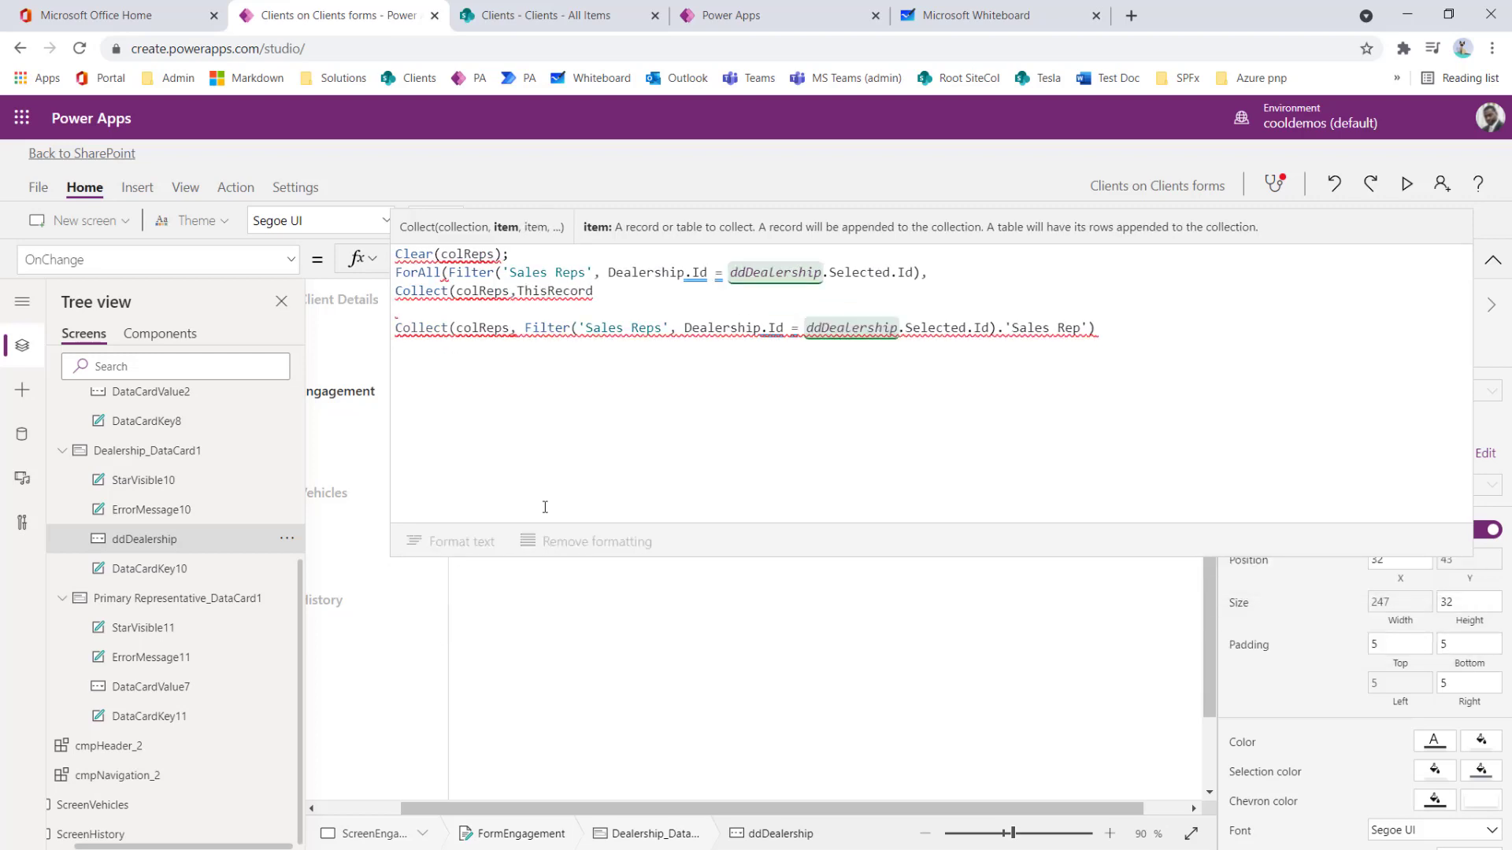
type(".")
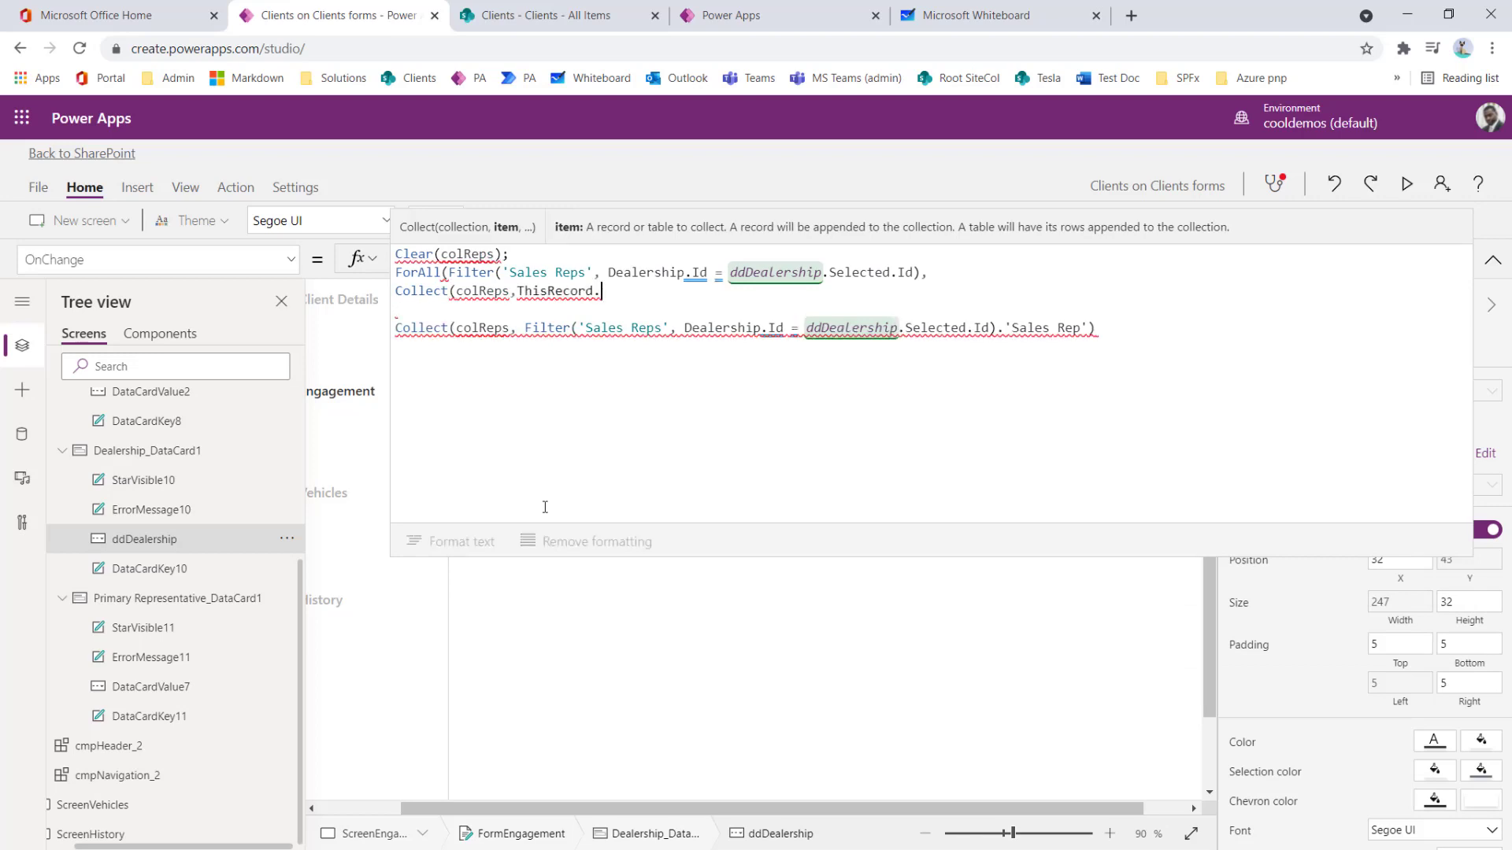
type("sale")
left_click(510, 573)
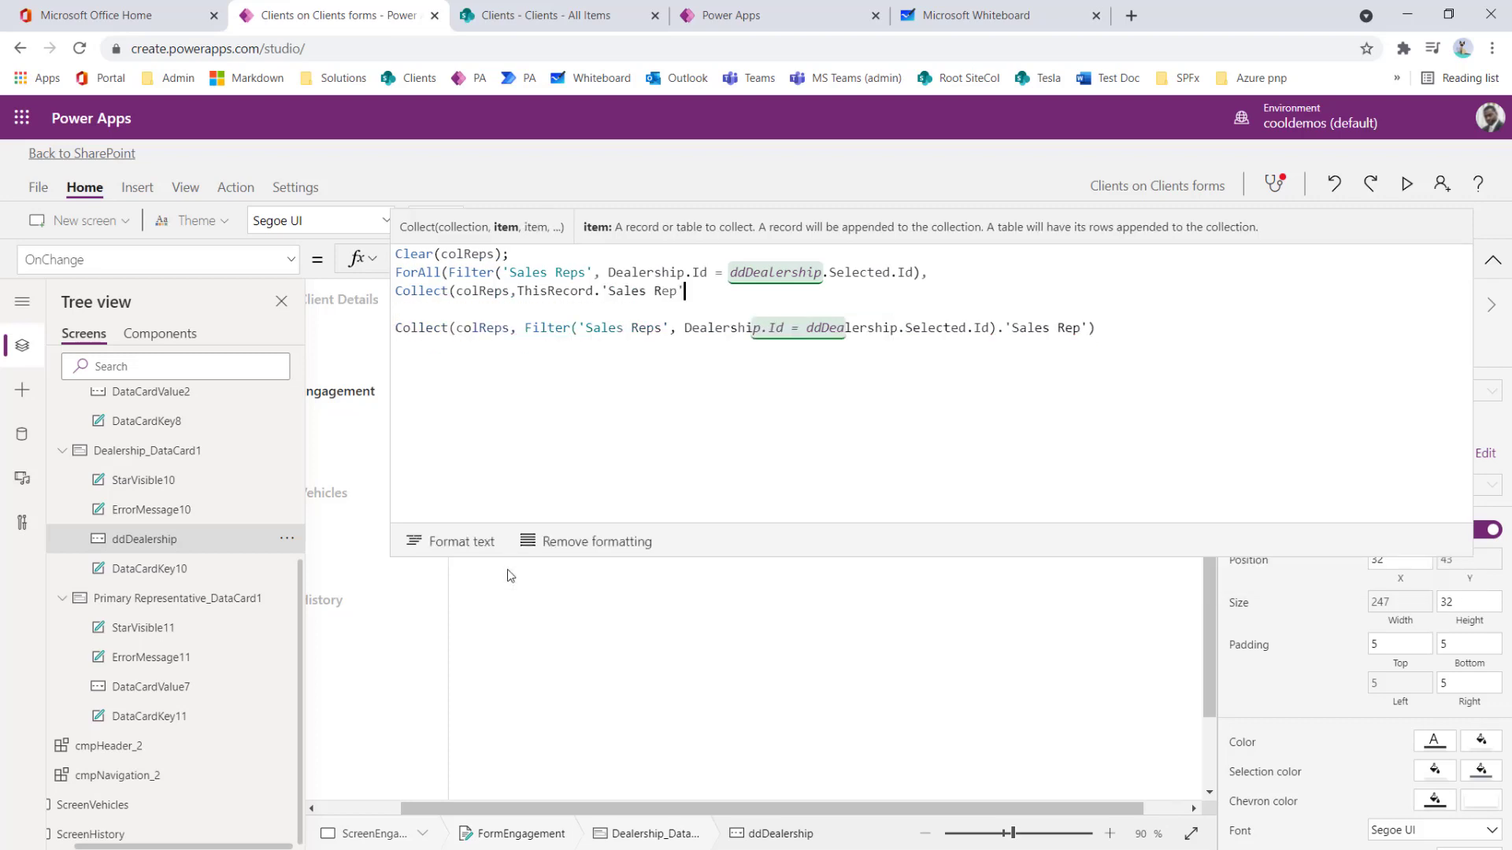
type(")")
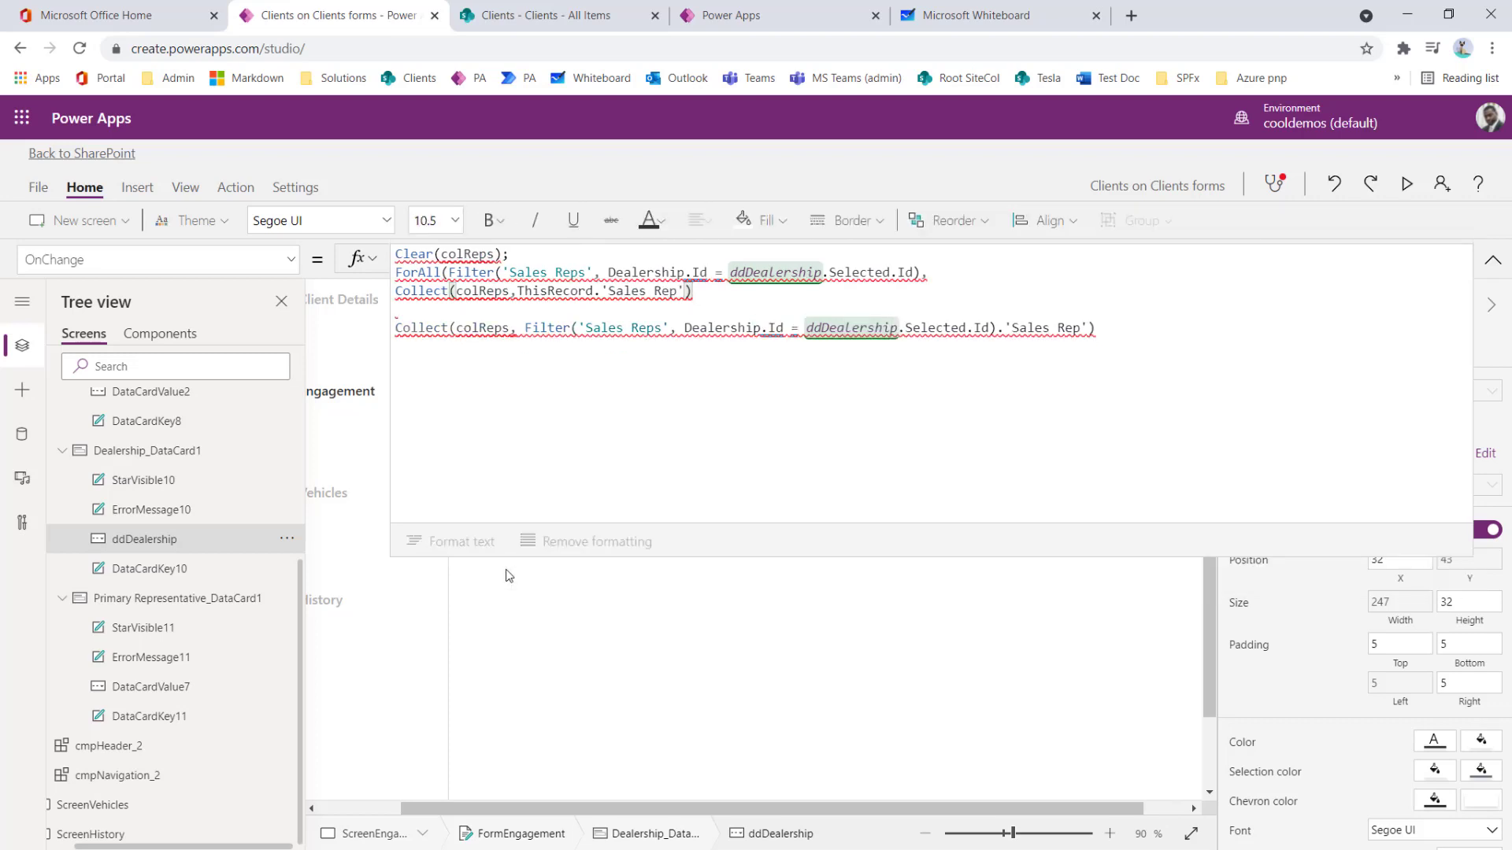
type(";")
Step: Delete the old Collect statement and the blank lines at the end of the OnChange formula
left_click_drag(1121, 331, 396, 330)
key("BackSpace")
key("BackSpace")
key("BackSpace")
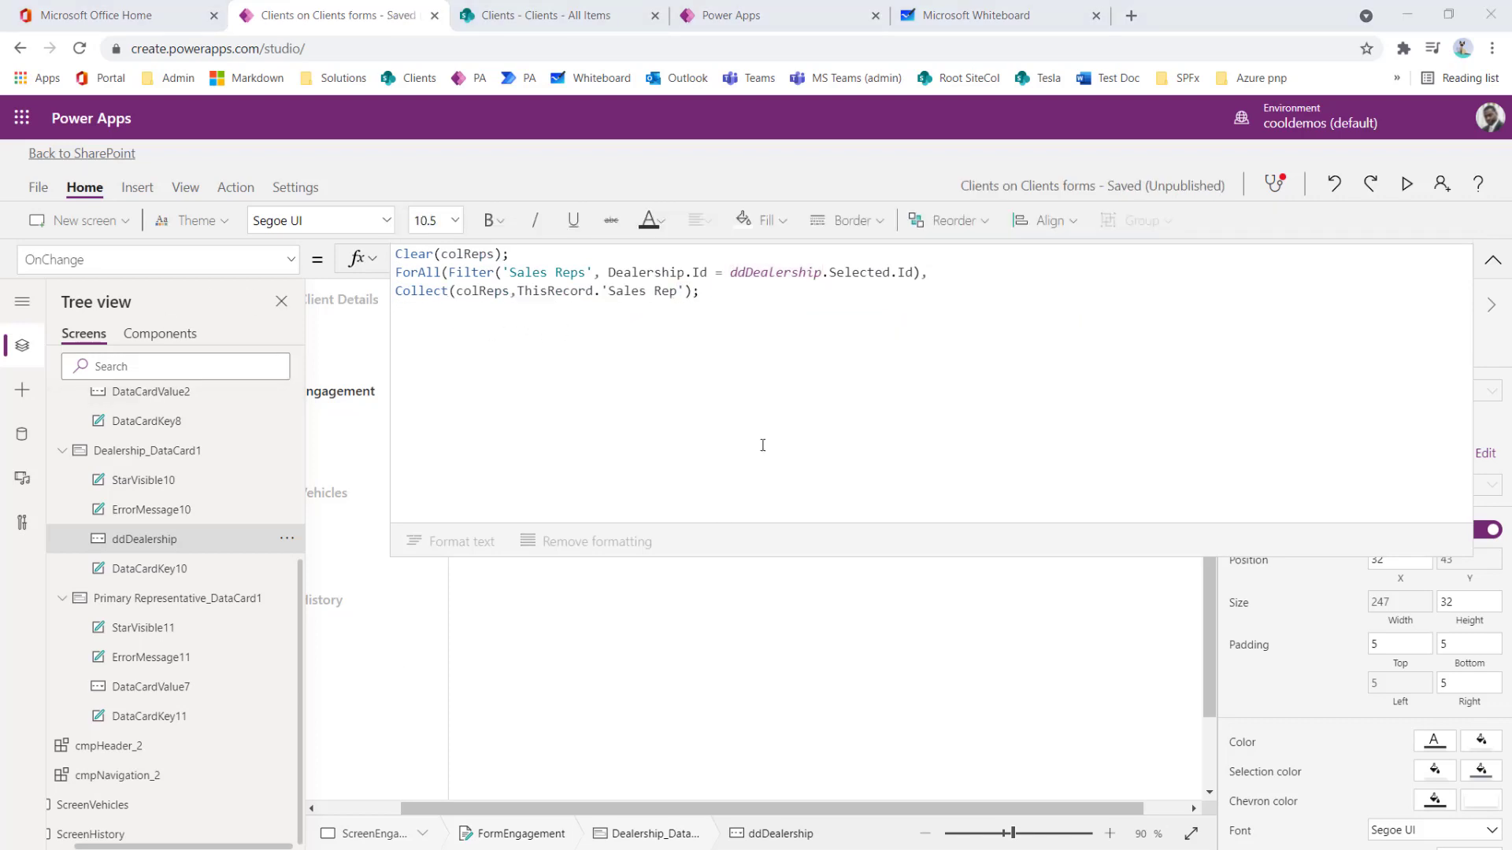
Step: Add the missing closing parenthesis of the ForAll before the final semicolon in the Dealership OnChange formula and collapse the formula editor
left_click(644, 374)
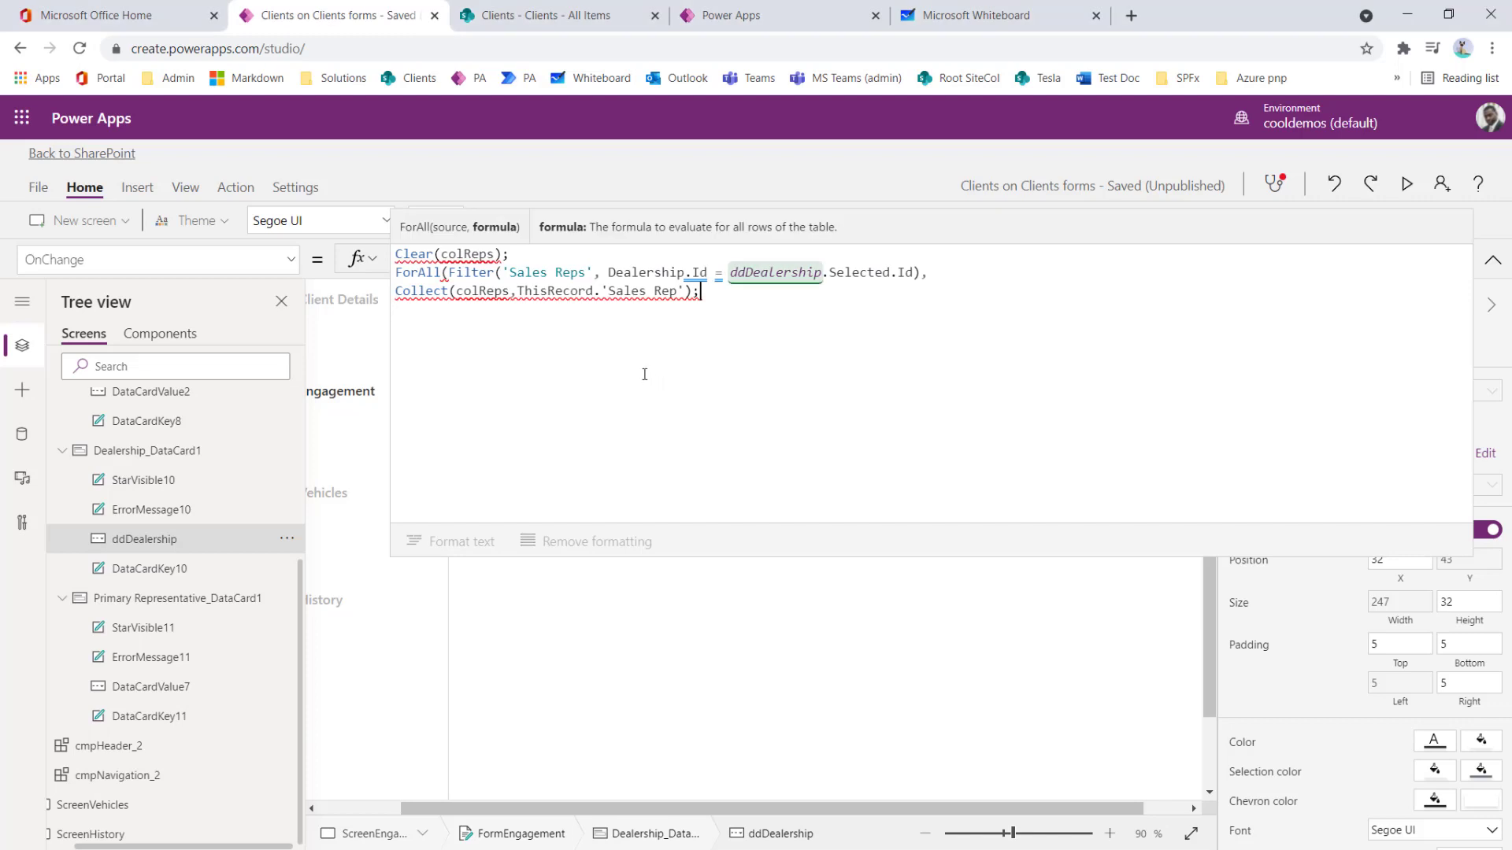
left_click(694, 292)
type(");")
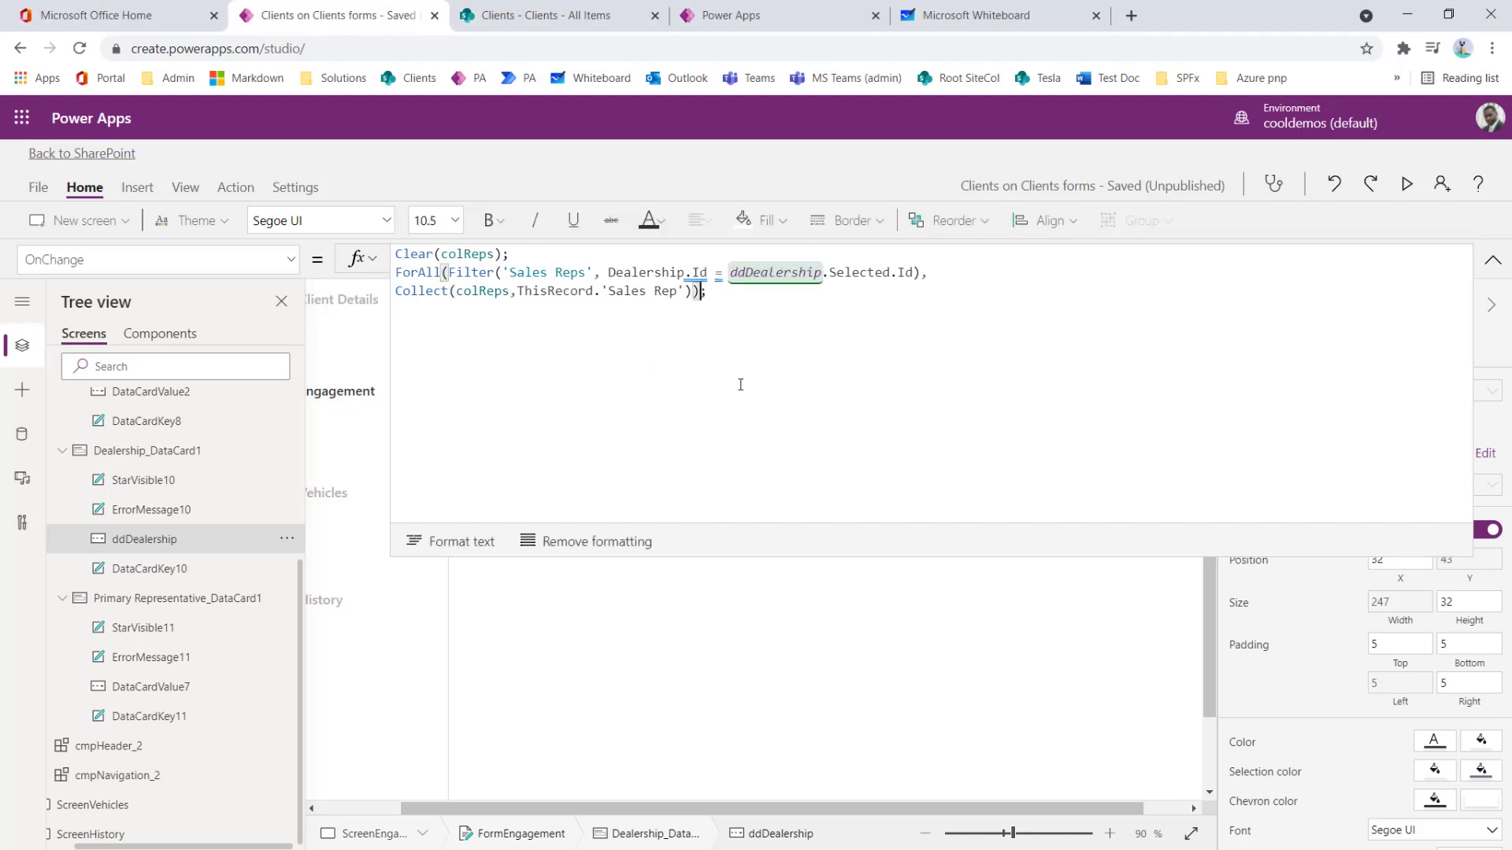
key("End")
left_click(1493, 260)
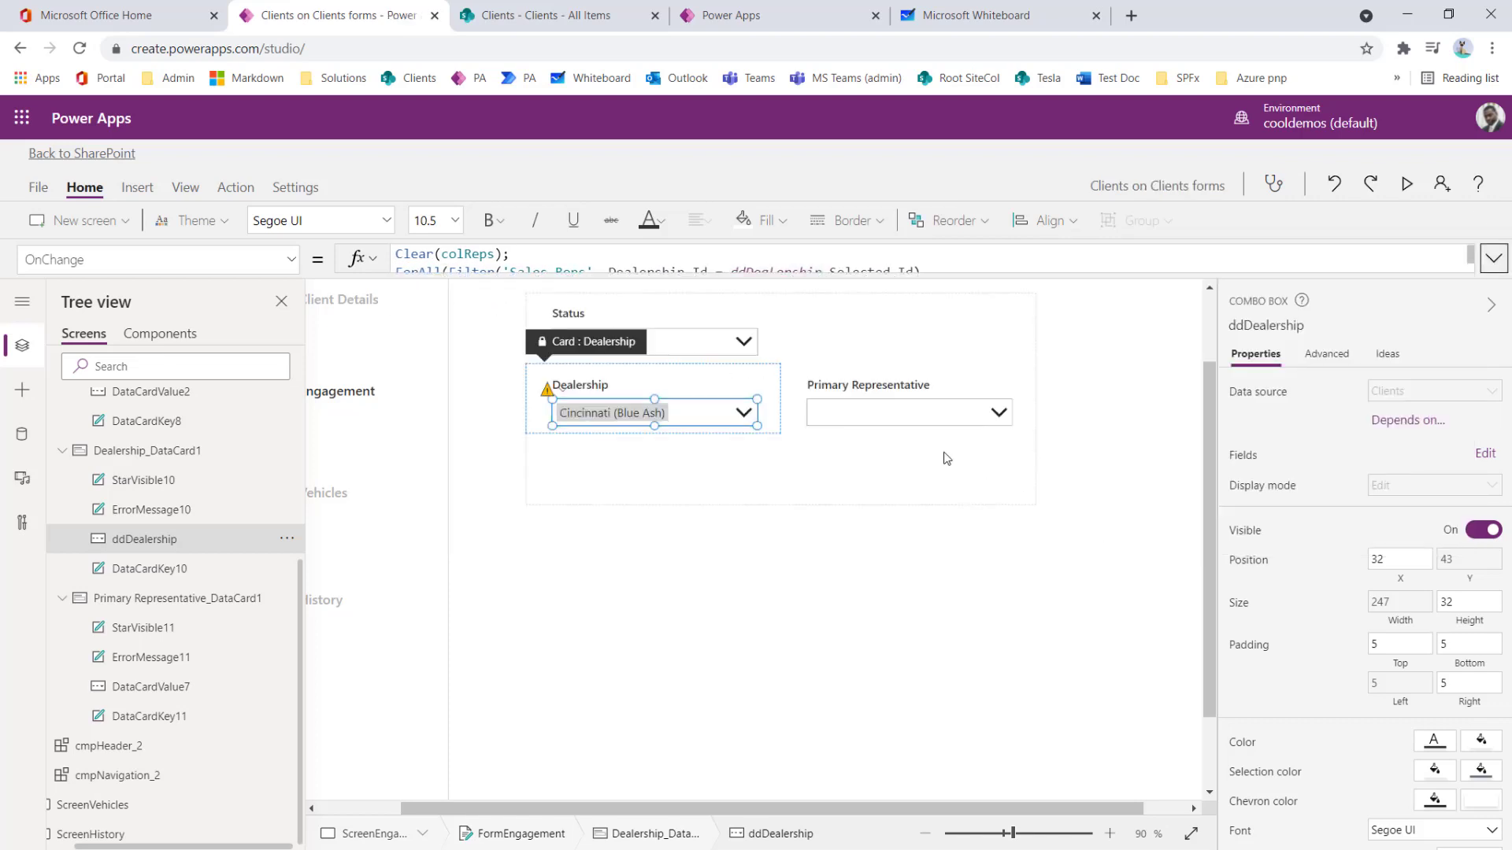
Step: Test the dependent lists by choosing Cleveland-Lyndhurst and then Cincinnati (Blue Ash) as the Dealership
left_click(898, 423)
left_click(889, 425)
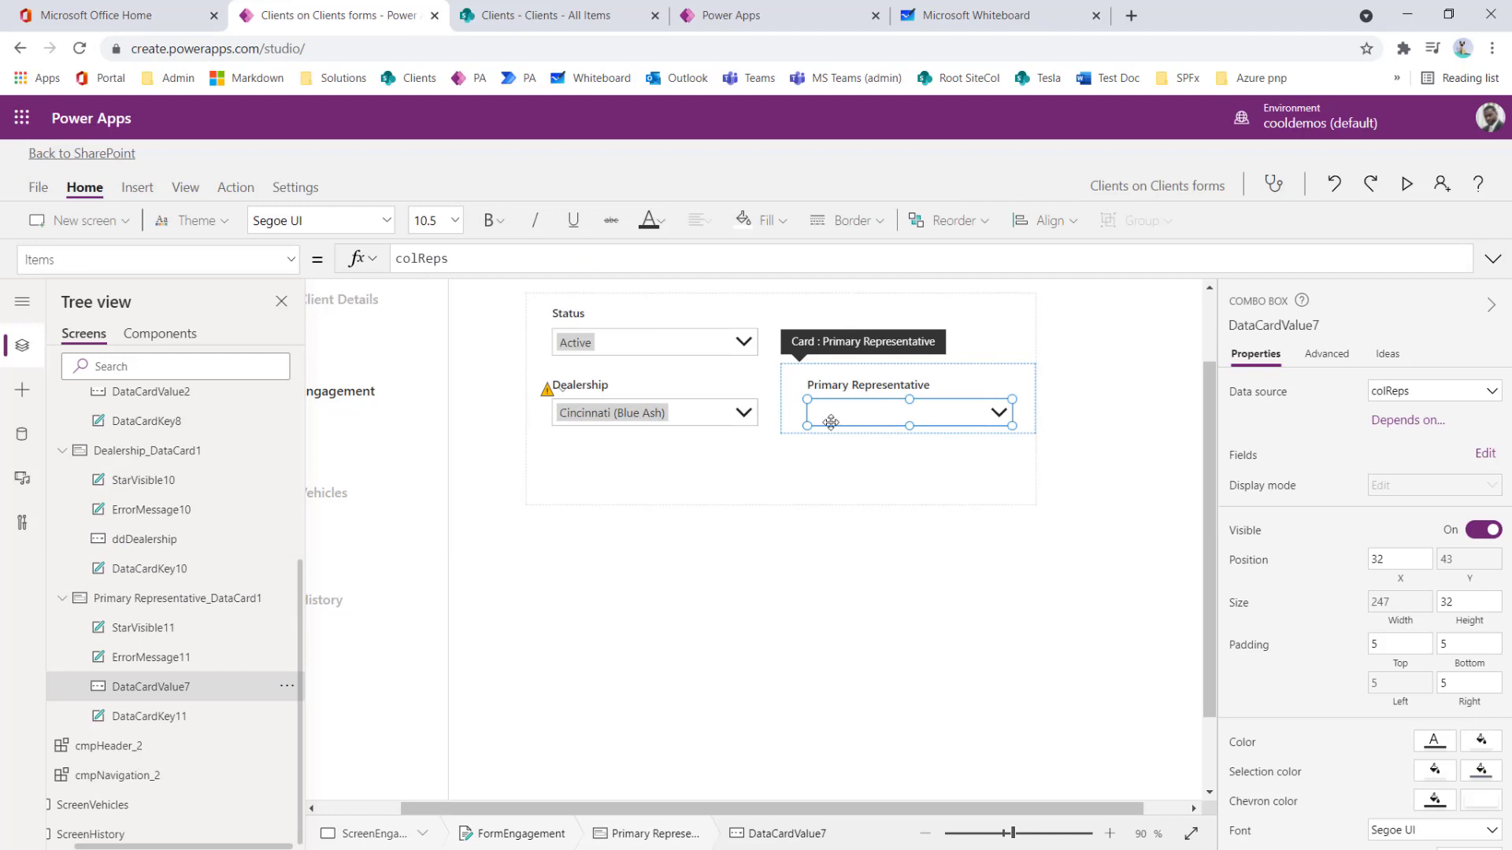
left_click(693, 414, "alt")
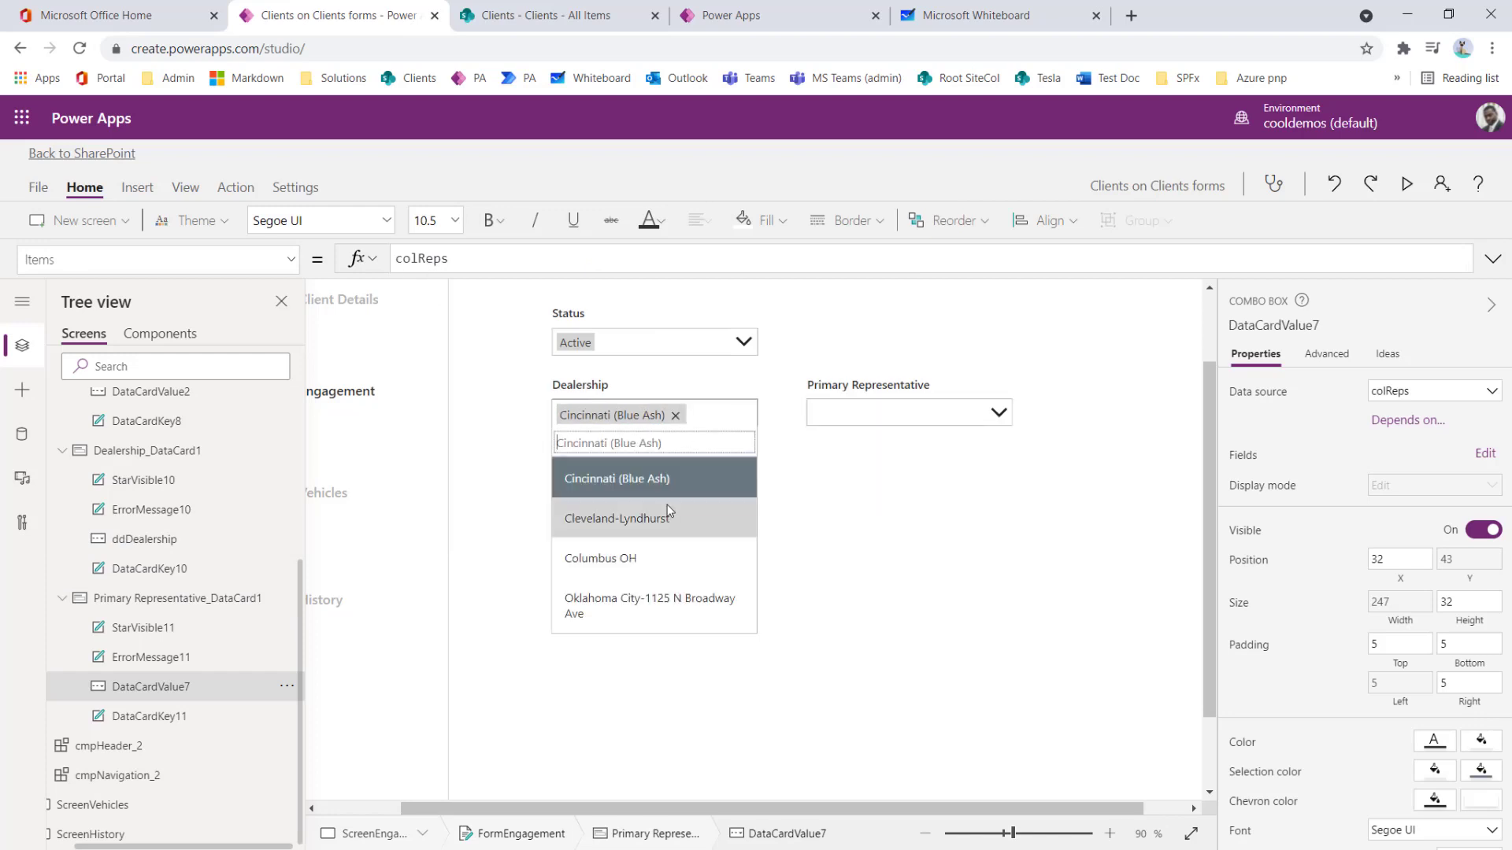
left_click(668, 512, "alt")
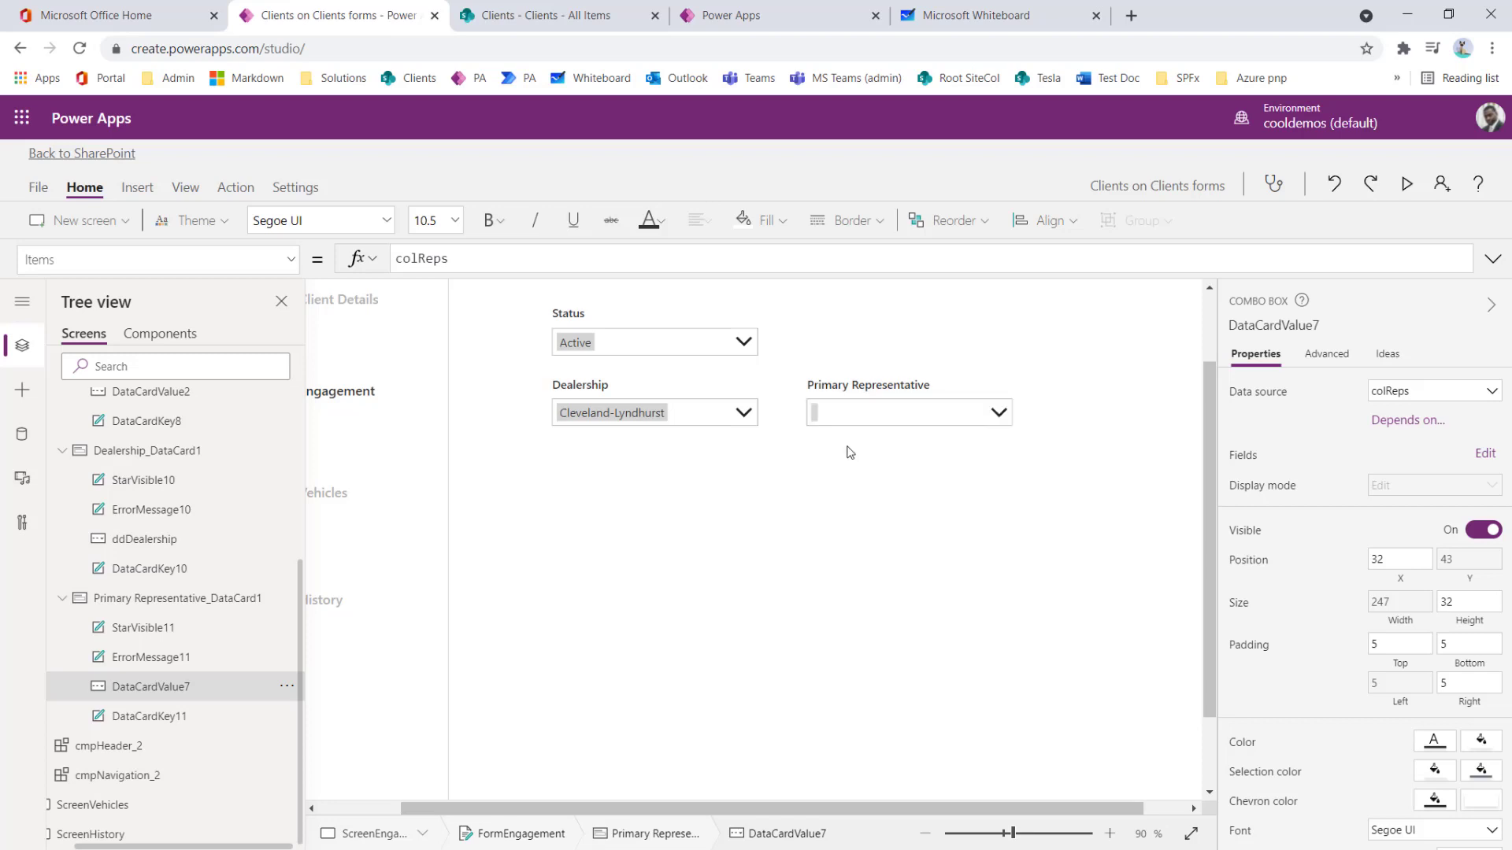
left_click(688, 413)
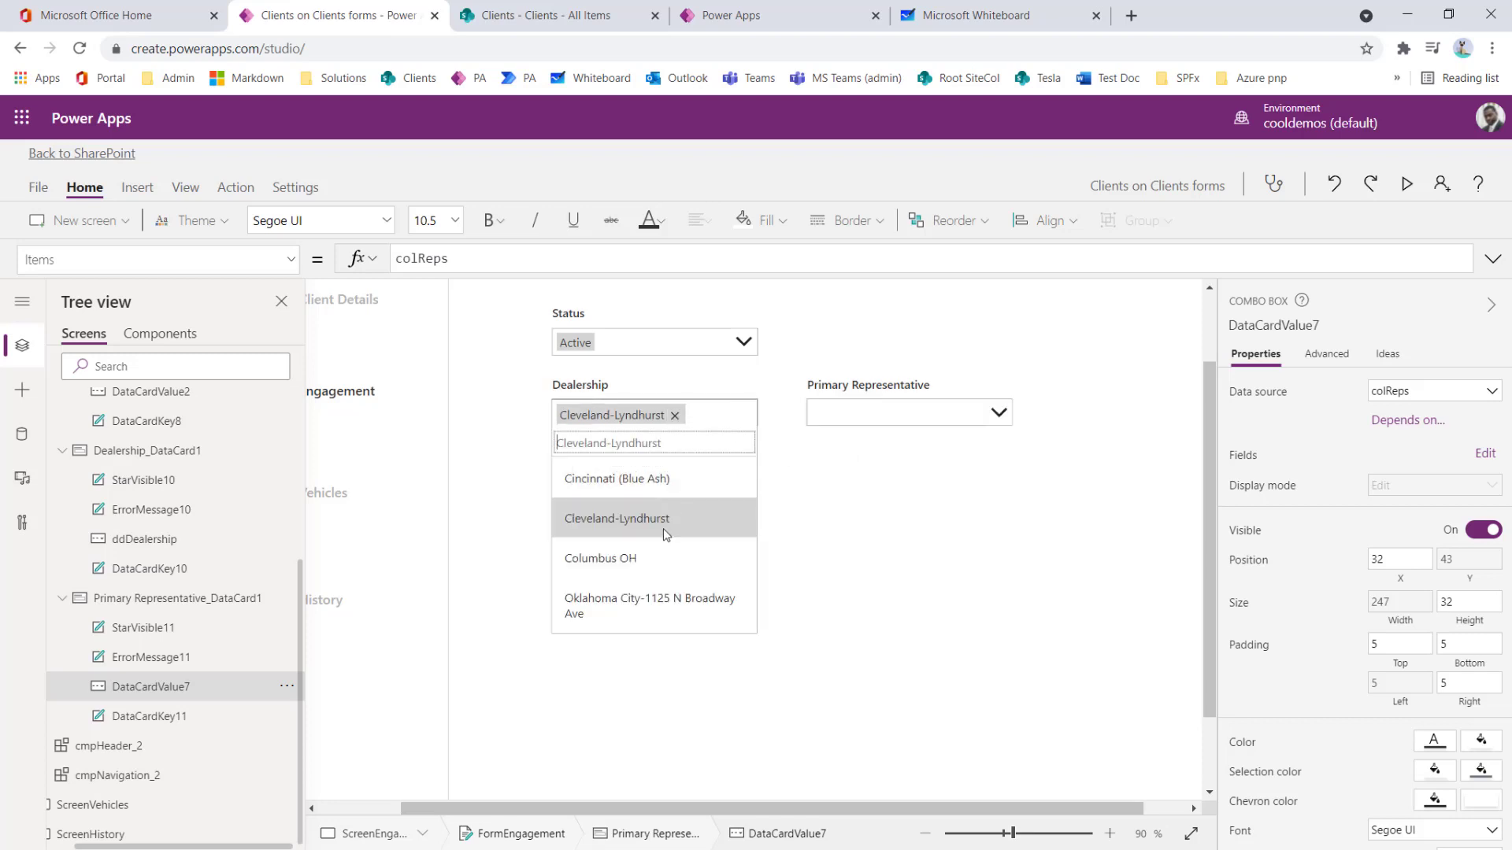
left_click(675, 476)
Step: Set both the primary text and the search field of the Primary Representative combo box to DisplayName
left_click(839, 420)
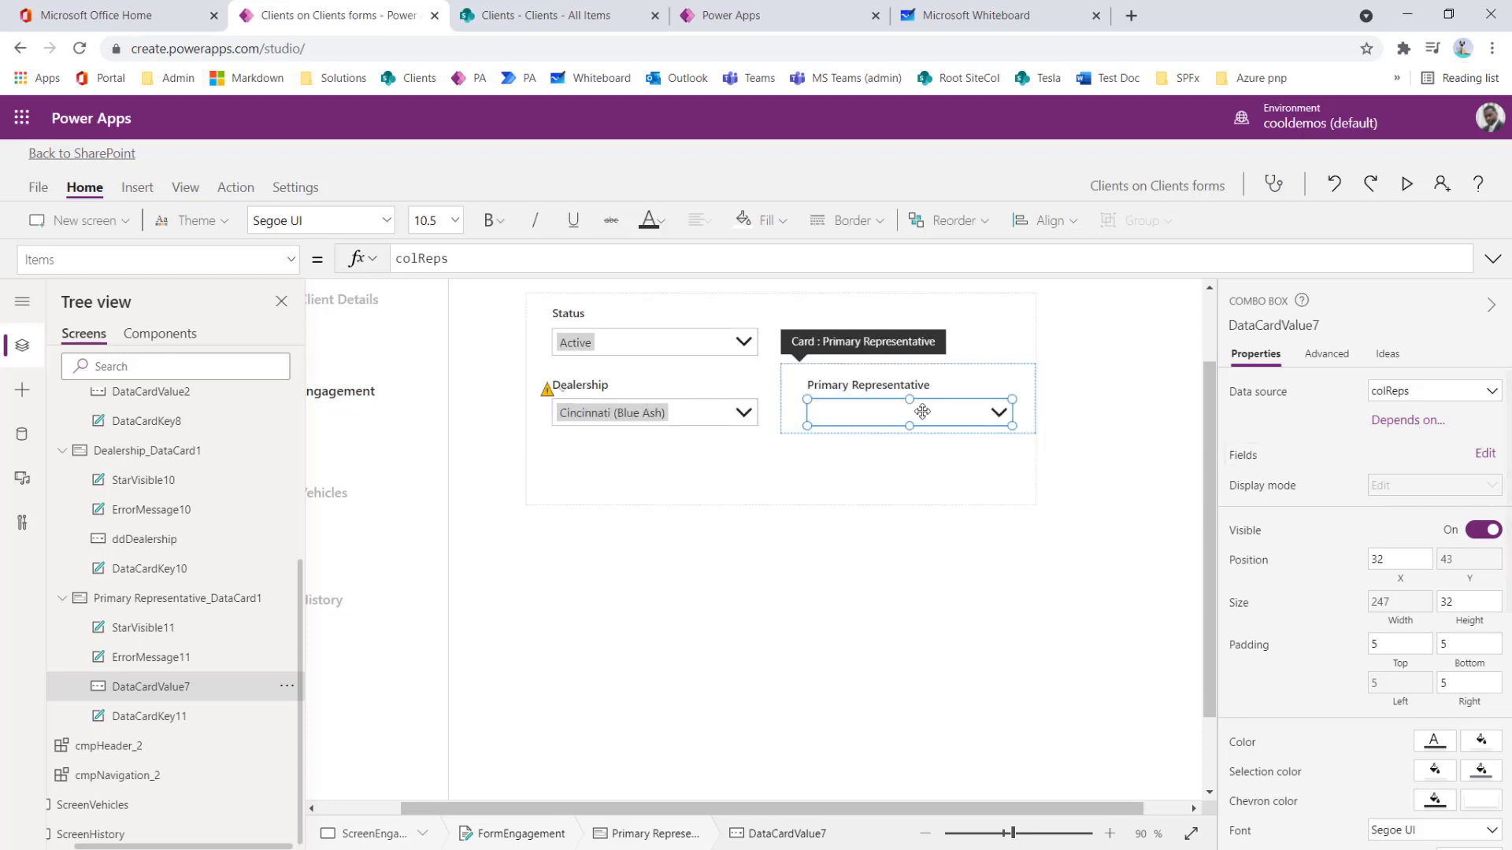
left_click(1483, 454)
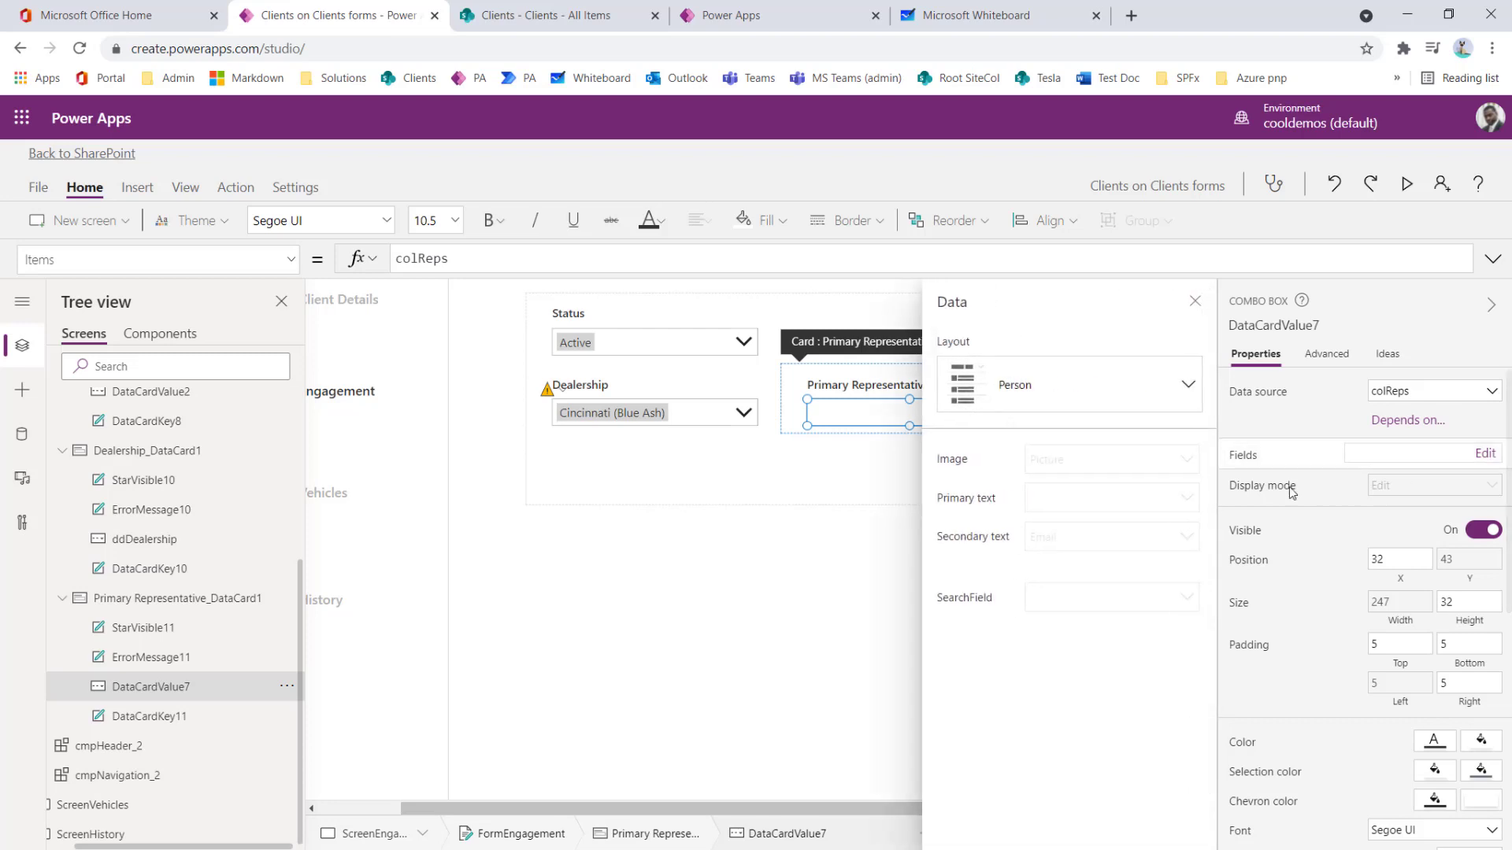
left_click(1015, 409)
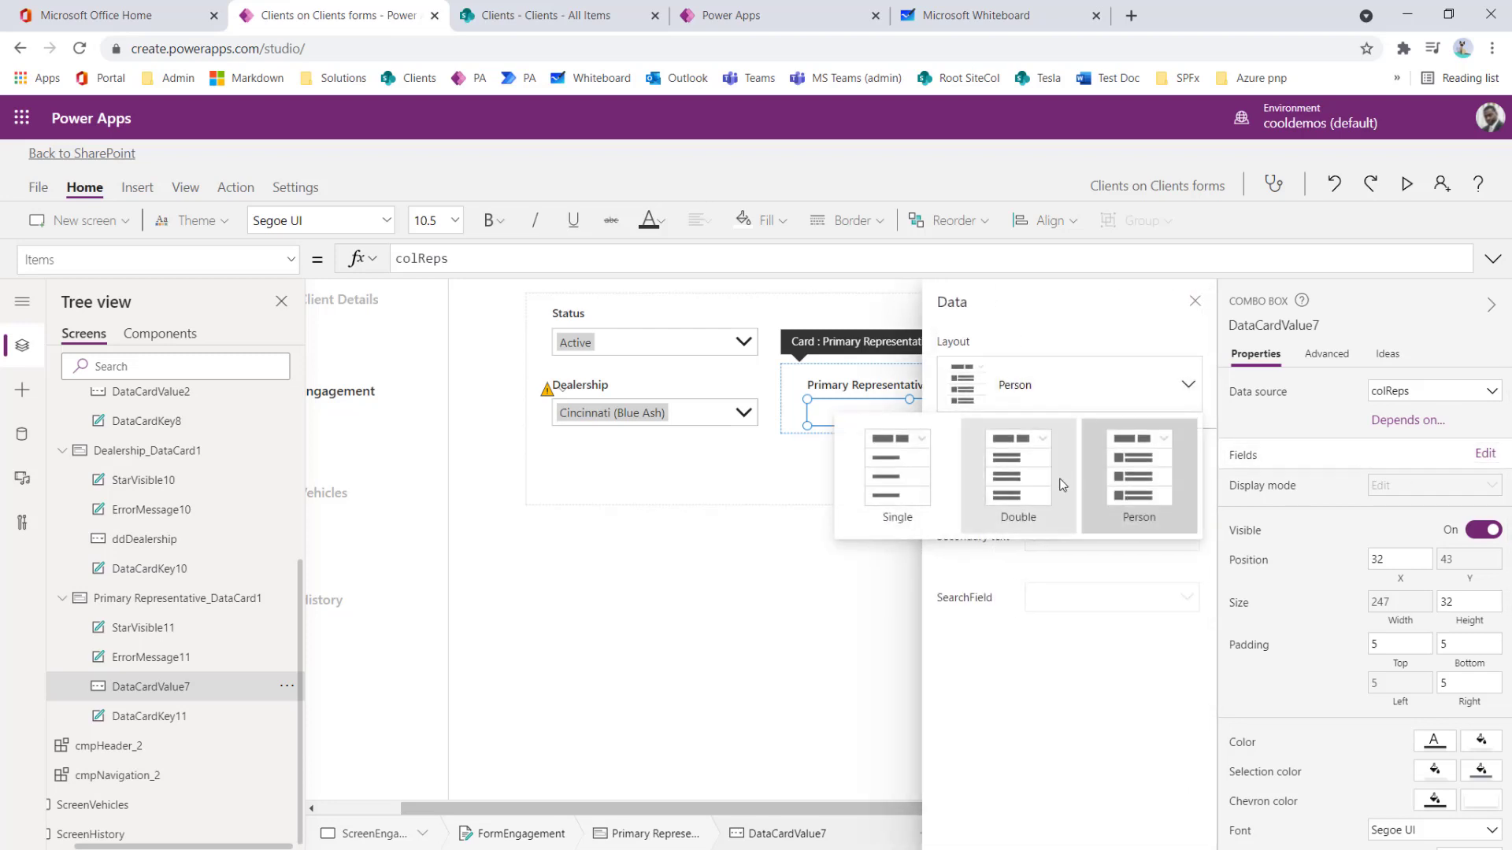
left_click(801, 441)
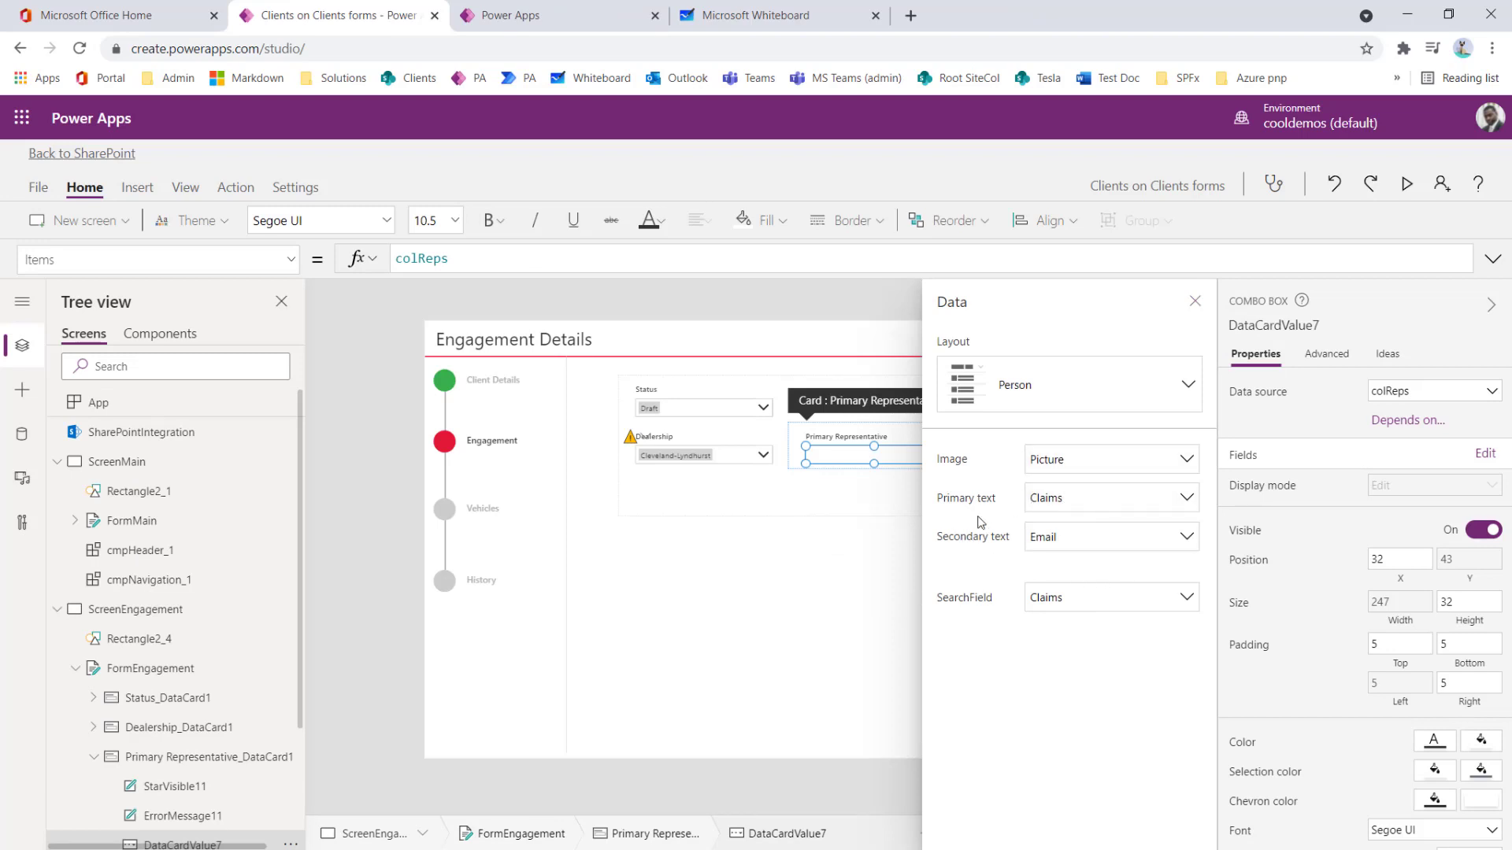
left_click(1065, 499)
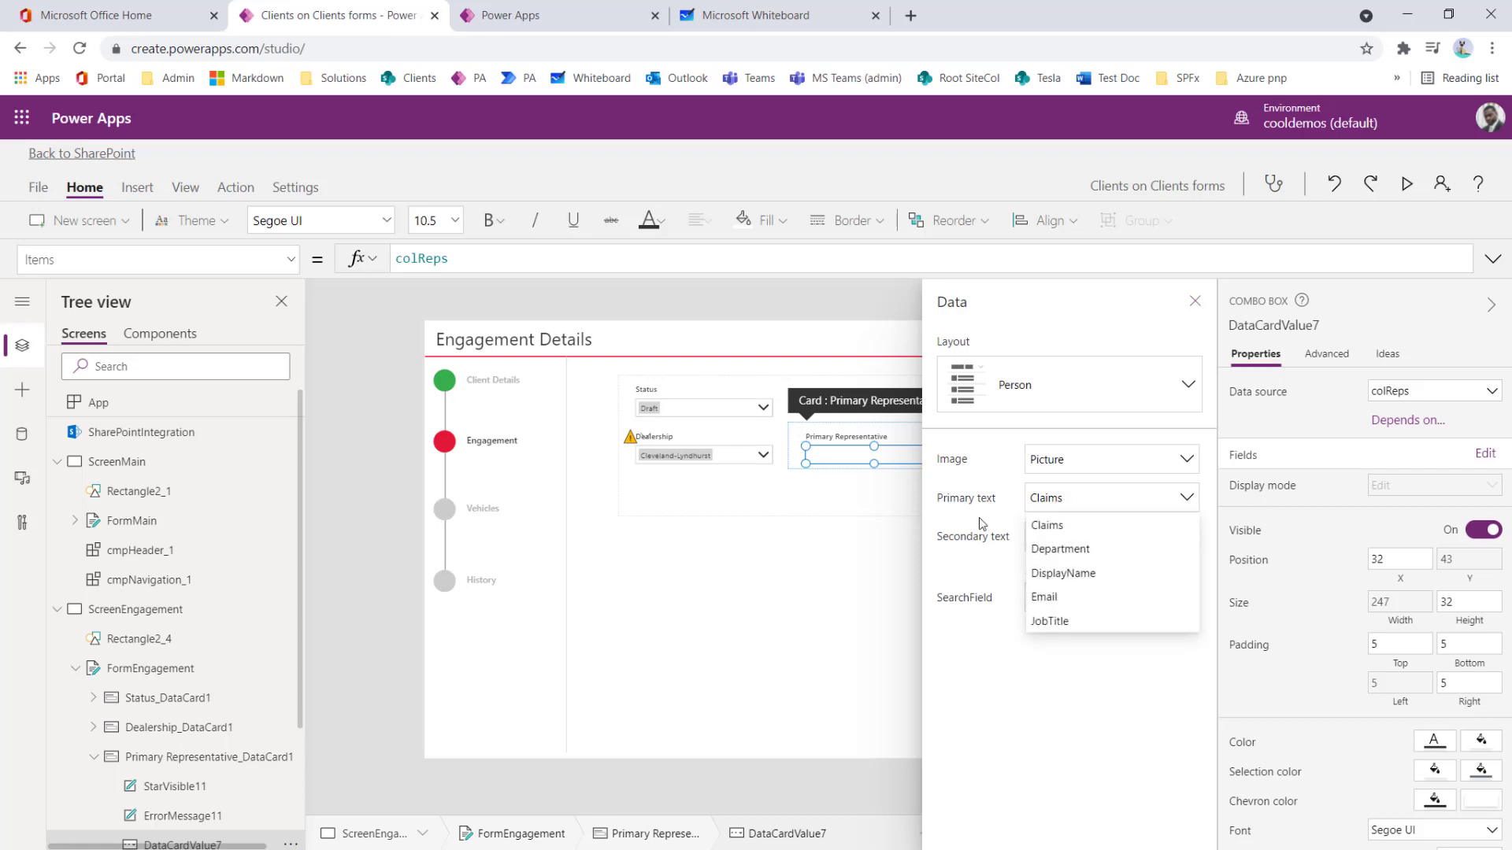
left_click(1078, 575)
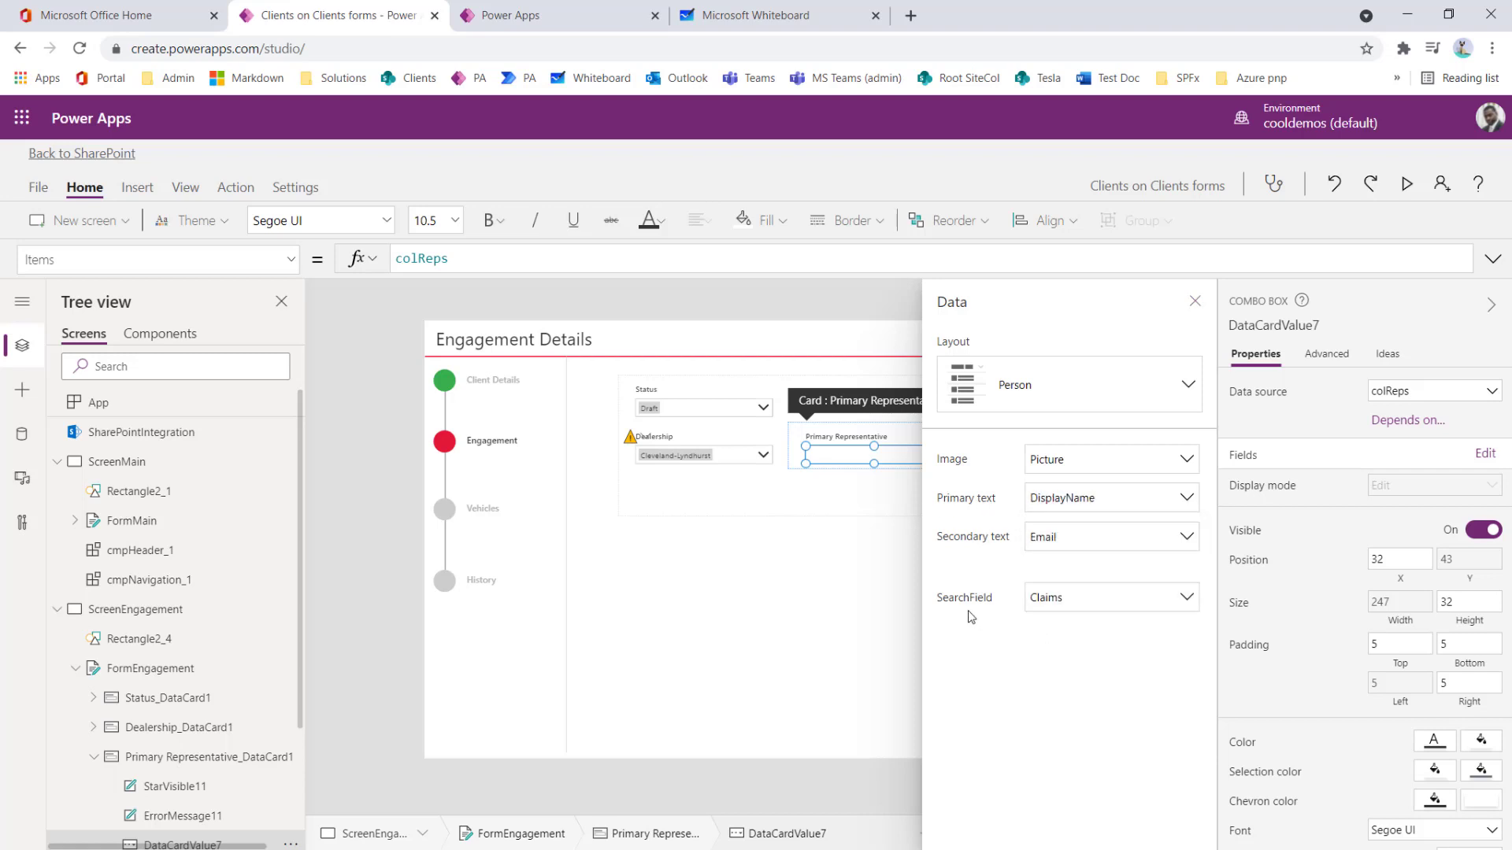
left_click(1097, 605)
left_click(1089, 675)
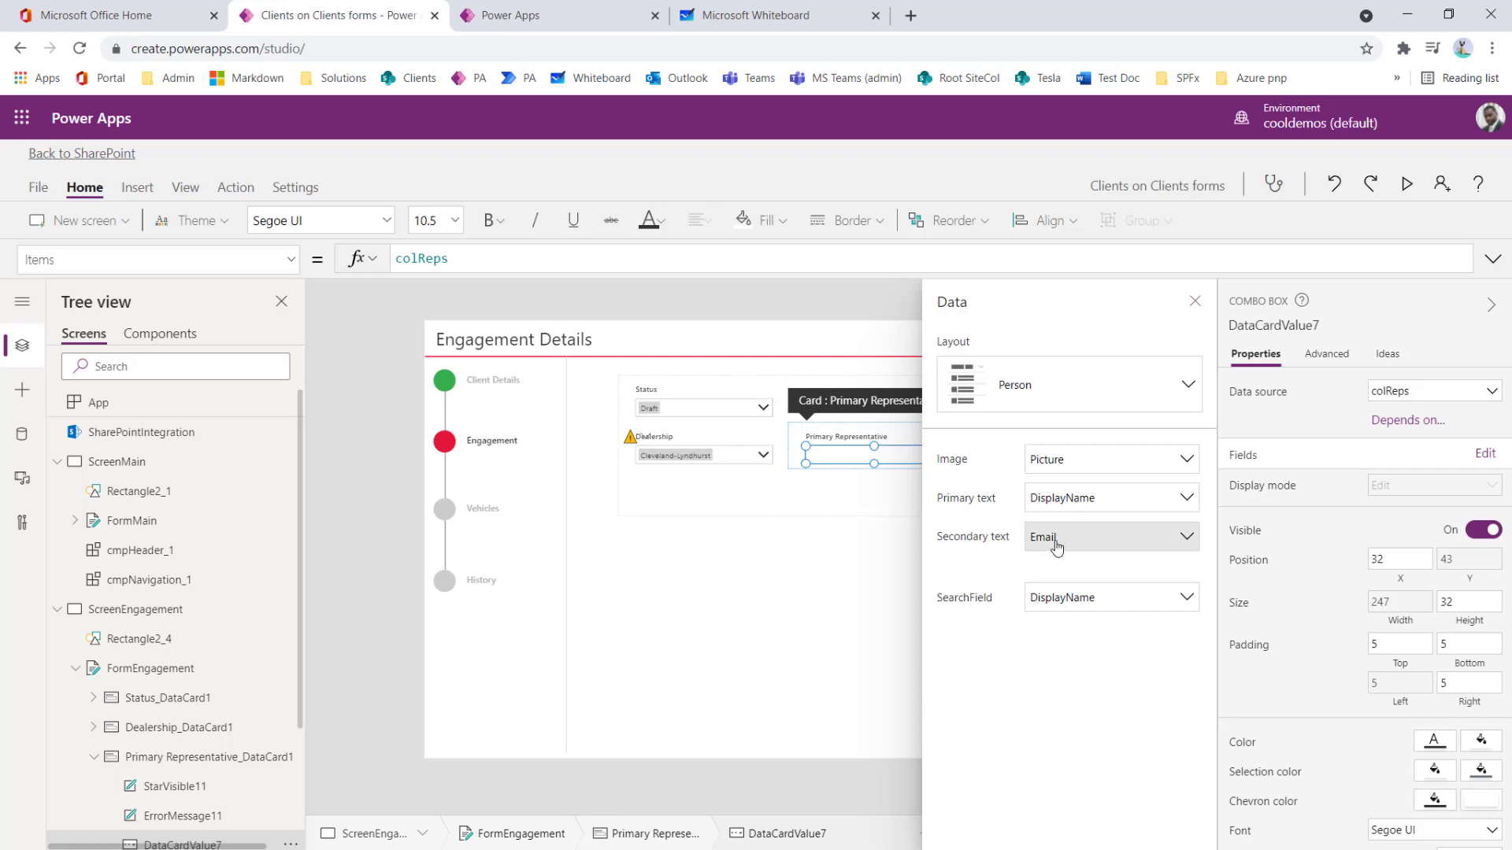
left_click(1194, 303)
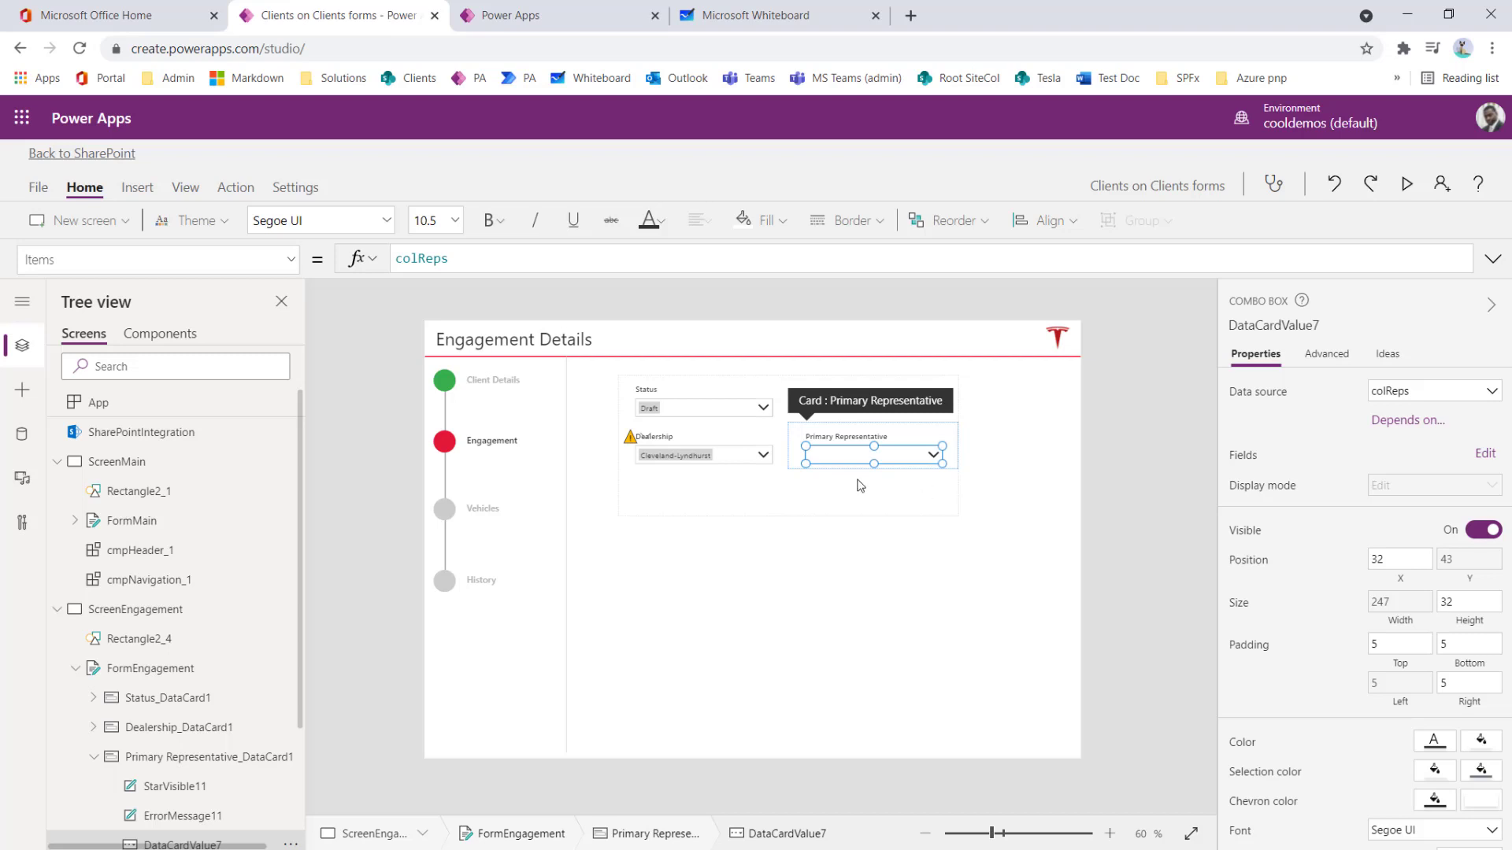
Step: Test the dealership selection with Columbus OH, followed by Cincinnati (Blue Ash), and check the Primary Representative field
left_click(756, 457, "alt")
left_click(712, 546, "alt")
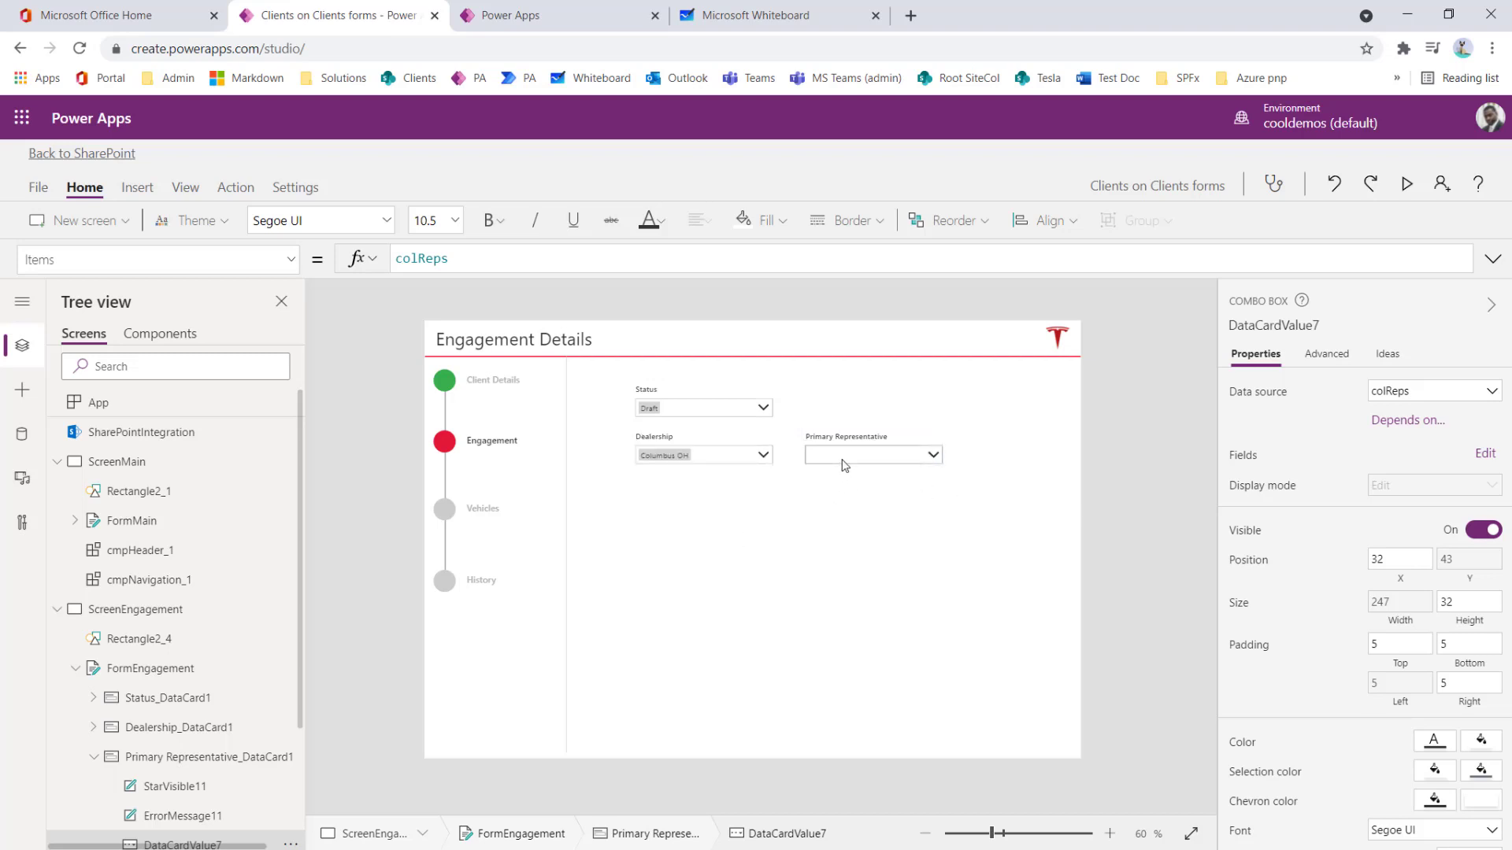
left_click(719, 458, "alt")
left_click(720, 498, "alt")
left_click(816, 463, "alt")
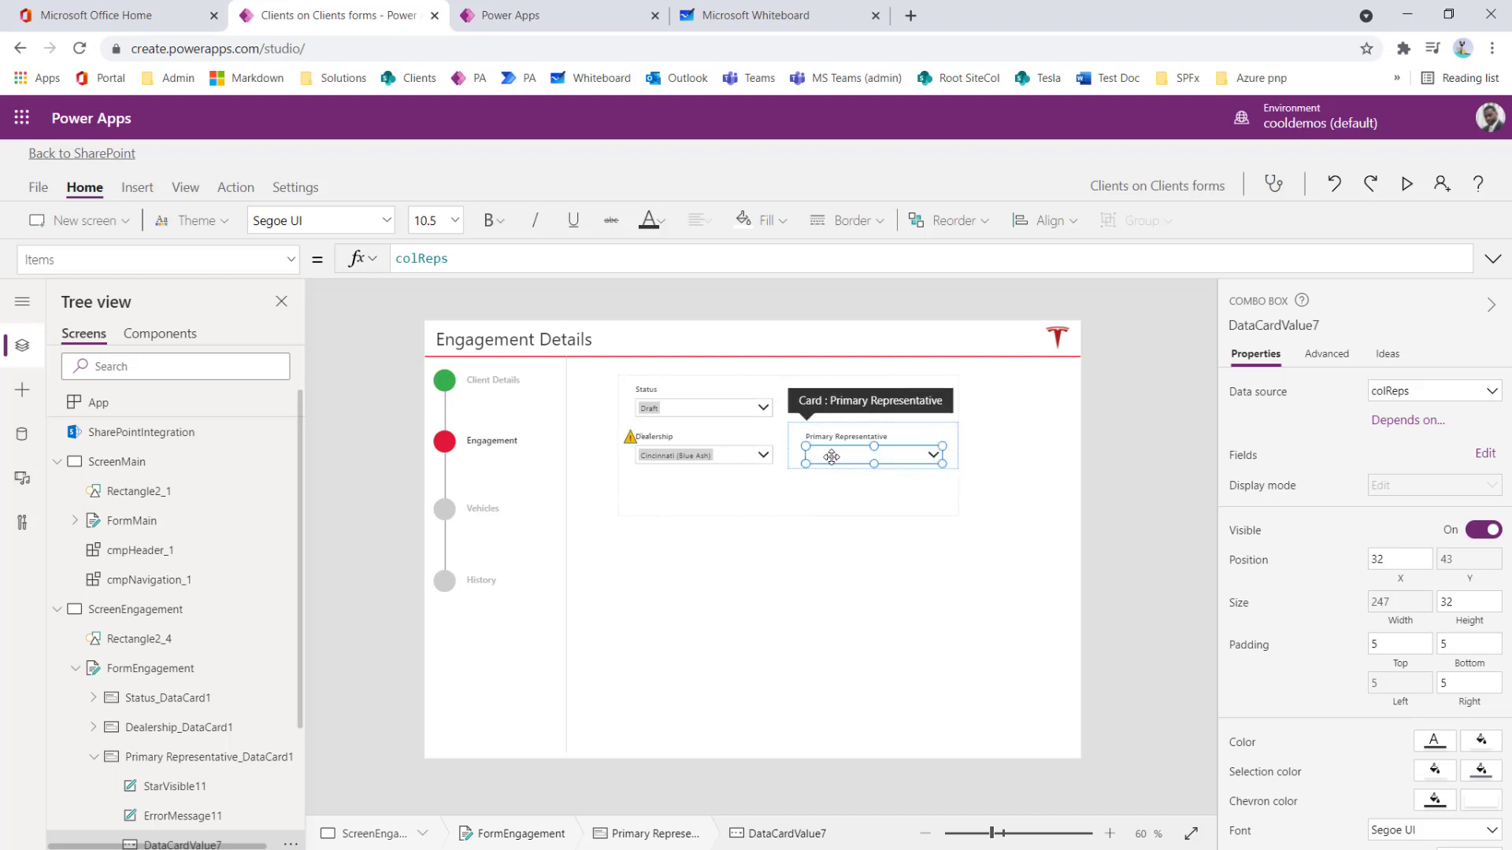
Step: Pick a primary representative from the Cincinnati (Blue Ash) list, and switch the Dealership to Cleveland-Lyndhurst to test the selection
left_click(776, 723)
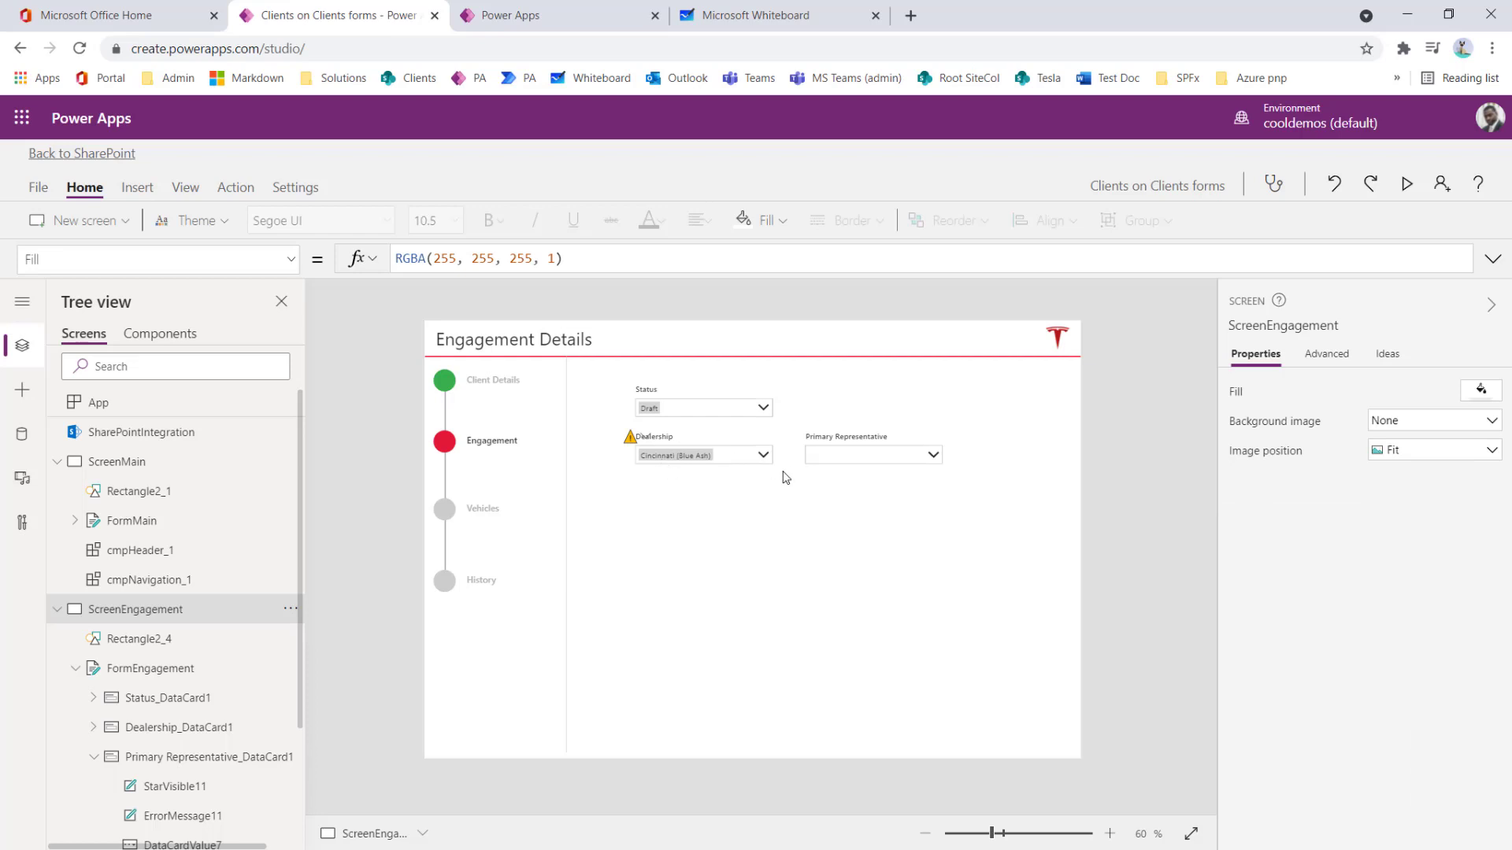
left_click(866, 455)
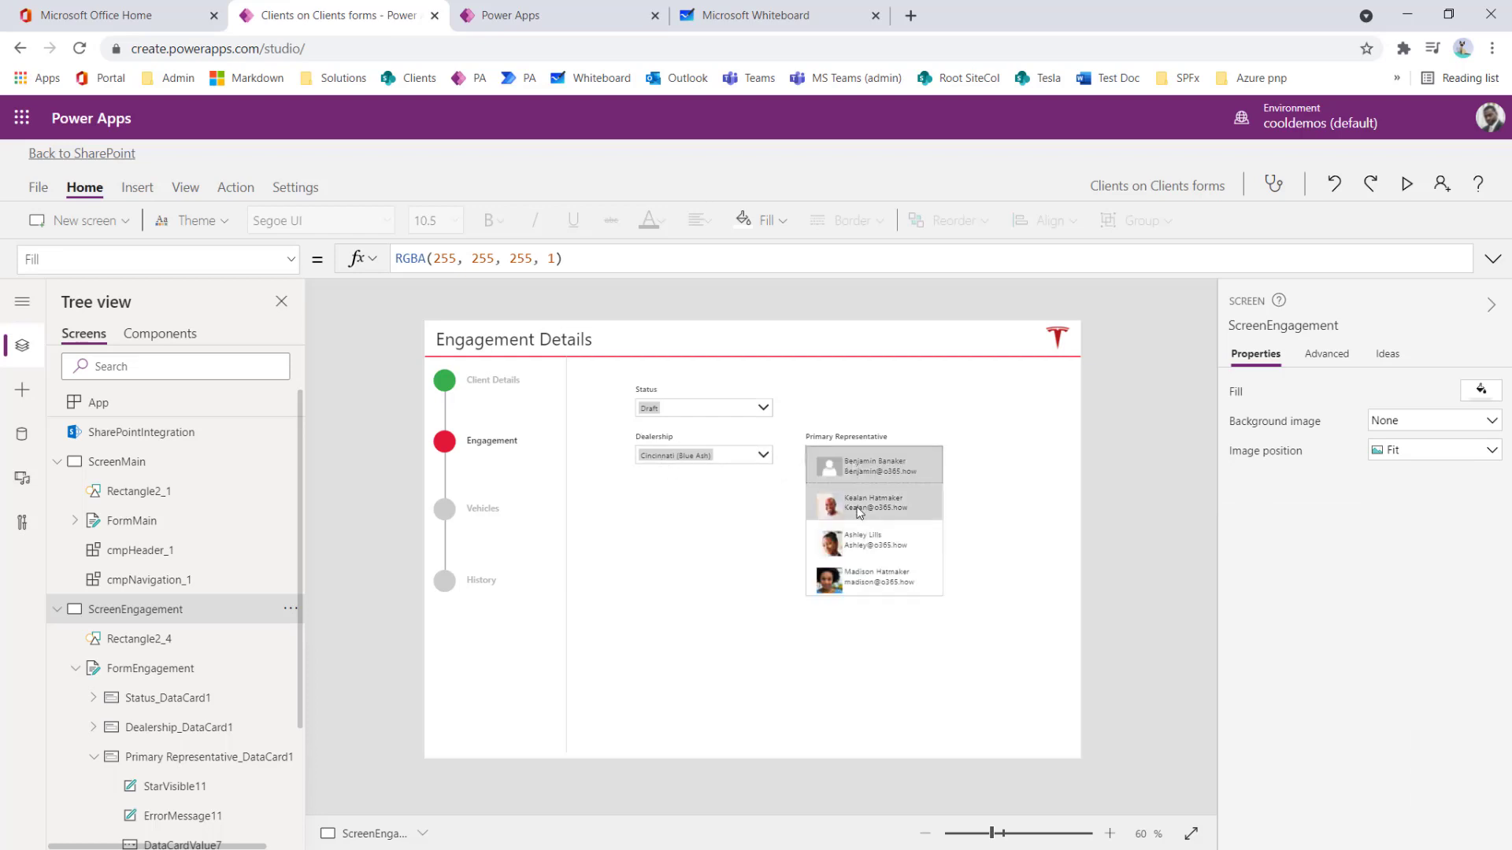
left_click(847, 502)
left_click(732, 463)
left_click(708, 526)
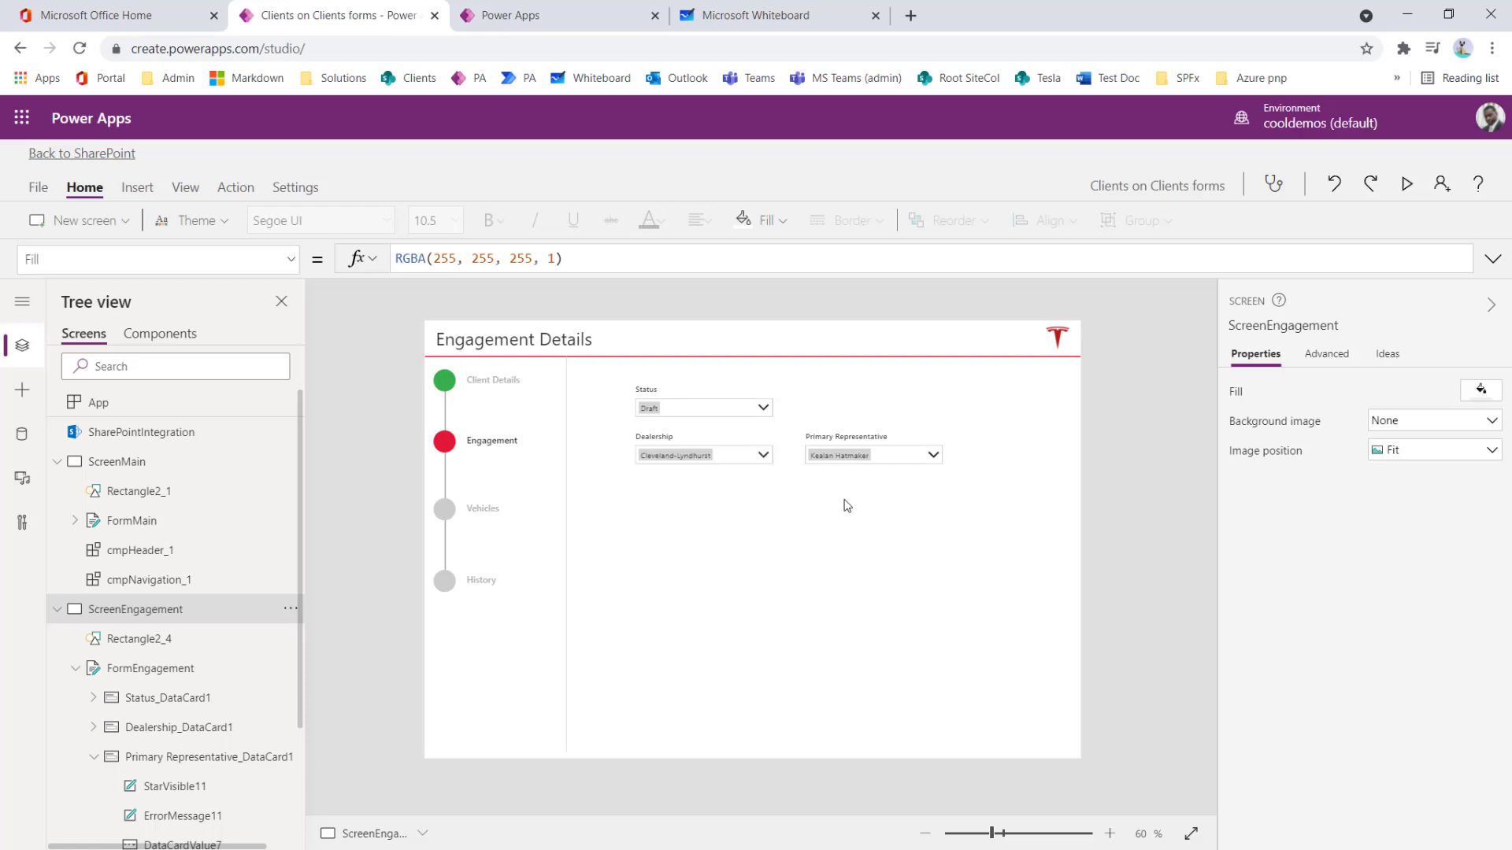
Step: Rename the Primary Representative combo box DataCardValue7 to ddSalesRep in the tree
left_click(724, 460)
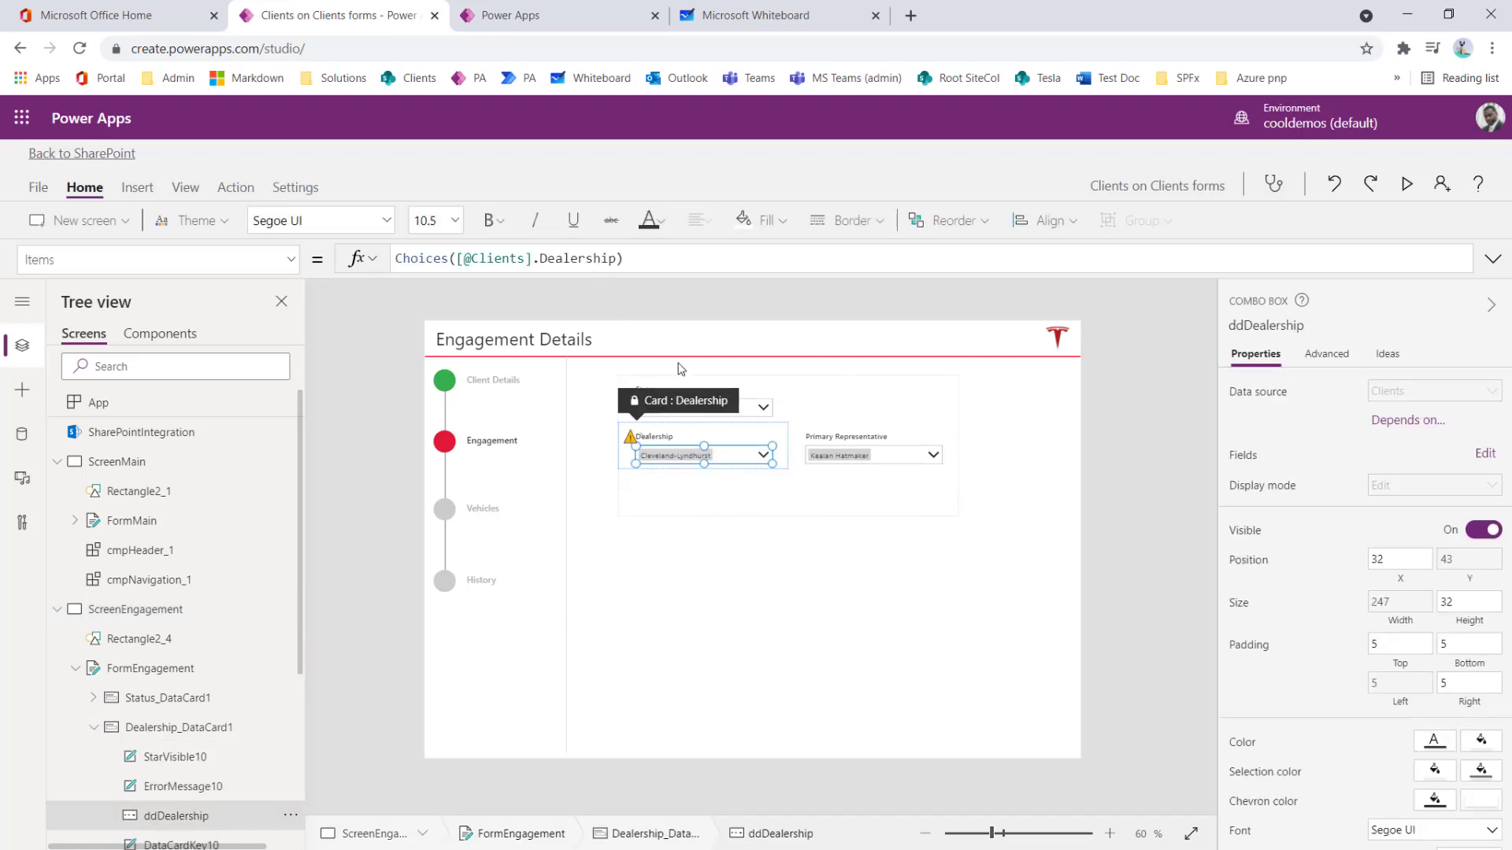
left_click(847, 461)
left_click(847, 461)
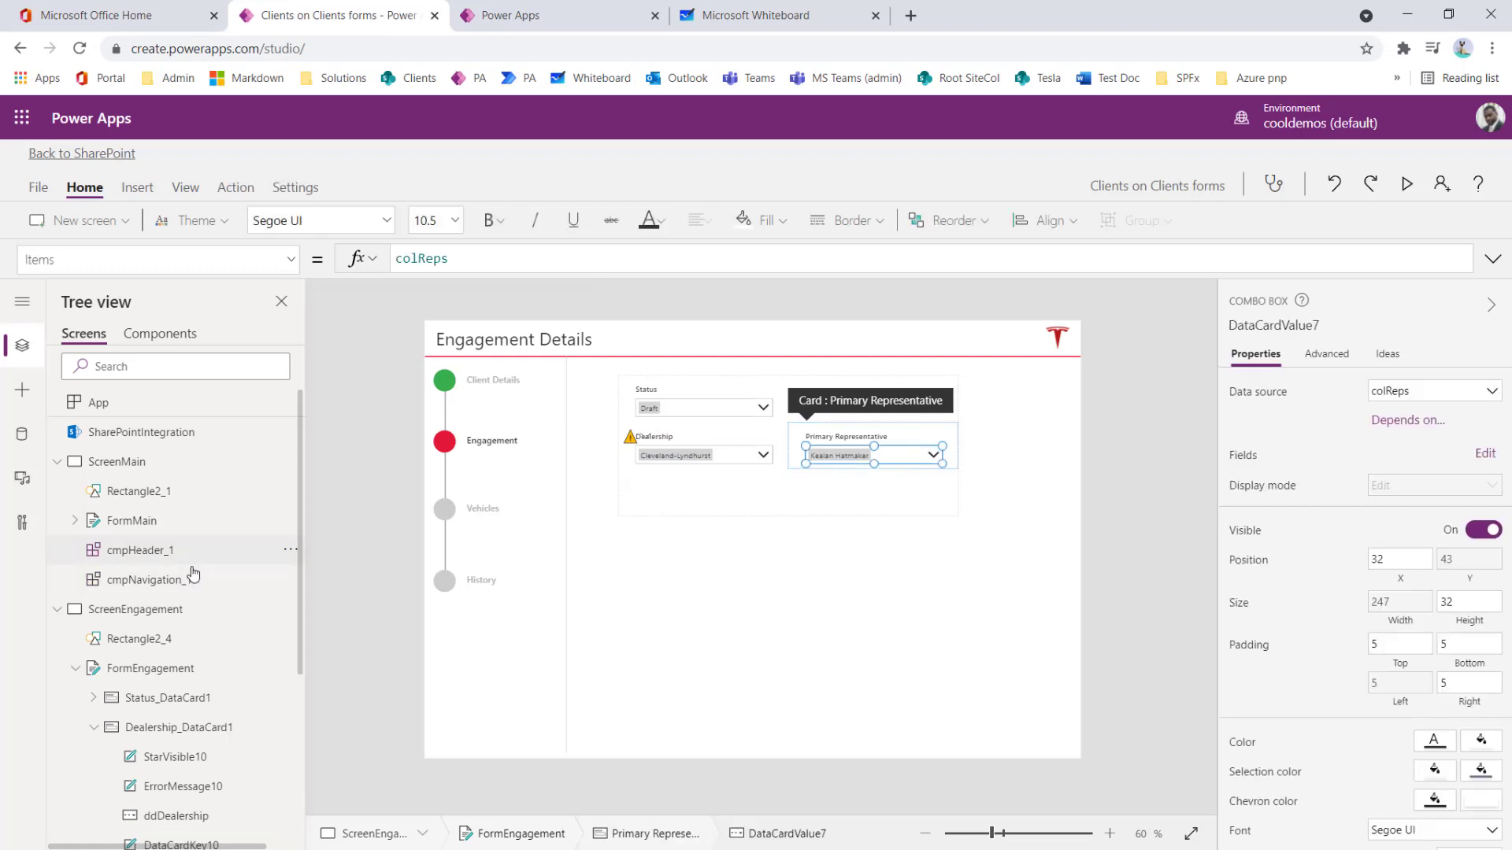
scroll(192, 573, "down", 3)
Step: Add Reset(ddSalesRep); as the first line of the ddDealership OnChange formula, above Clear(colReps)
left_click(748, 468)
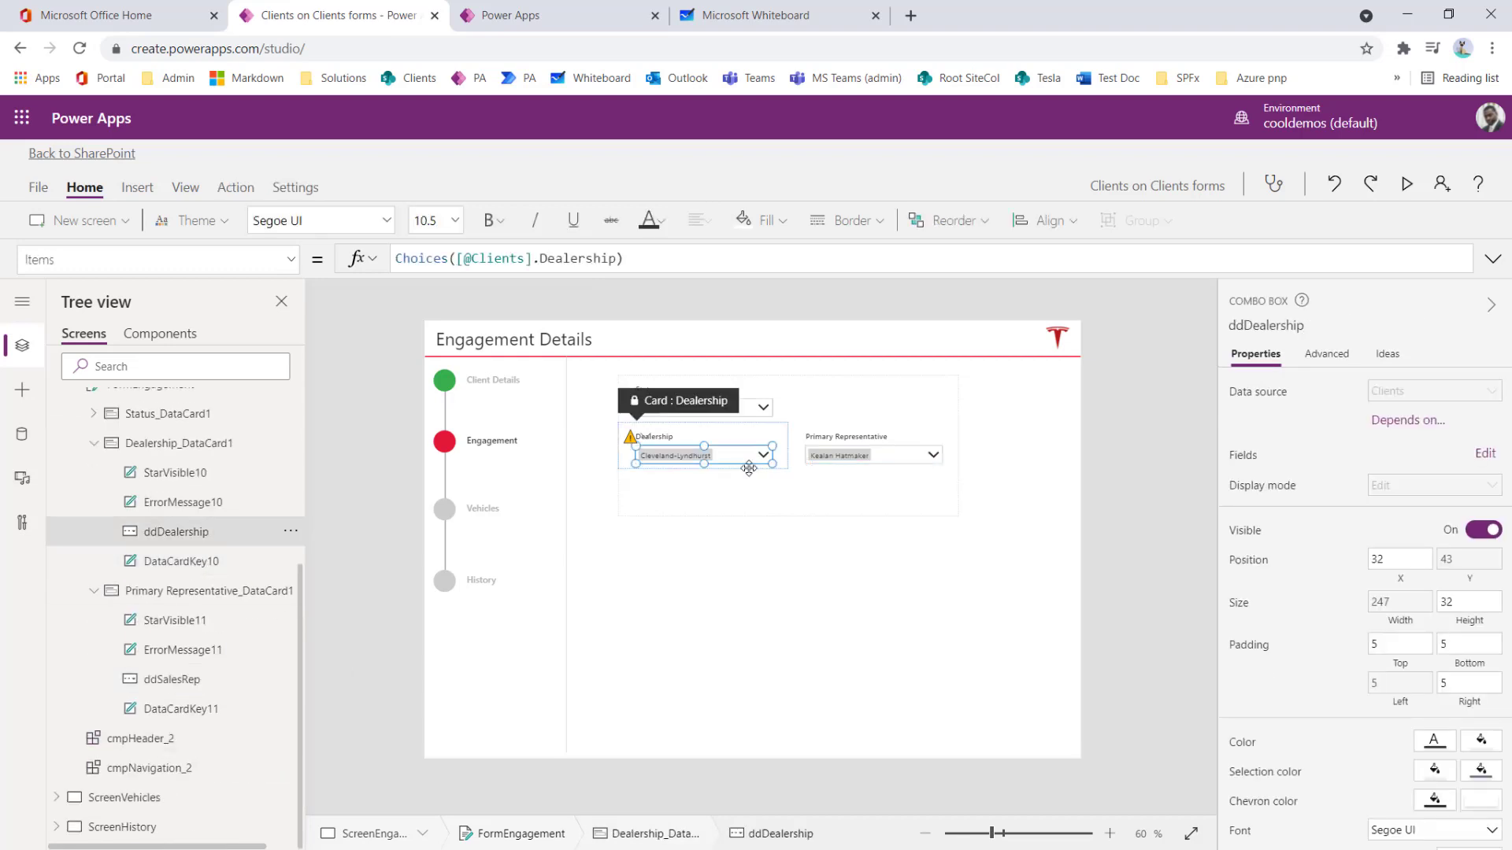
left_click(290, 260)
scroll(189, 554, "down", 1)
left_click(125, 494)
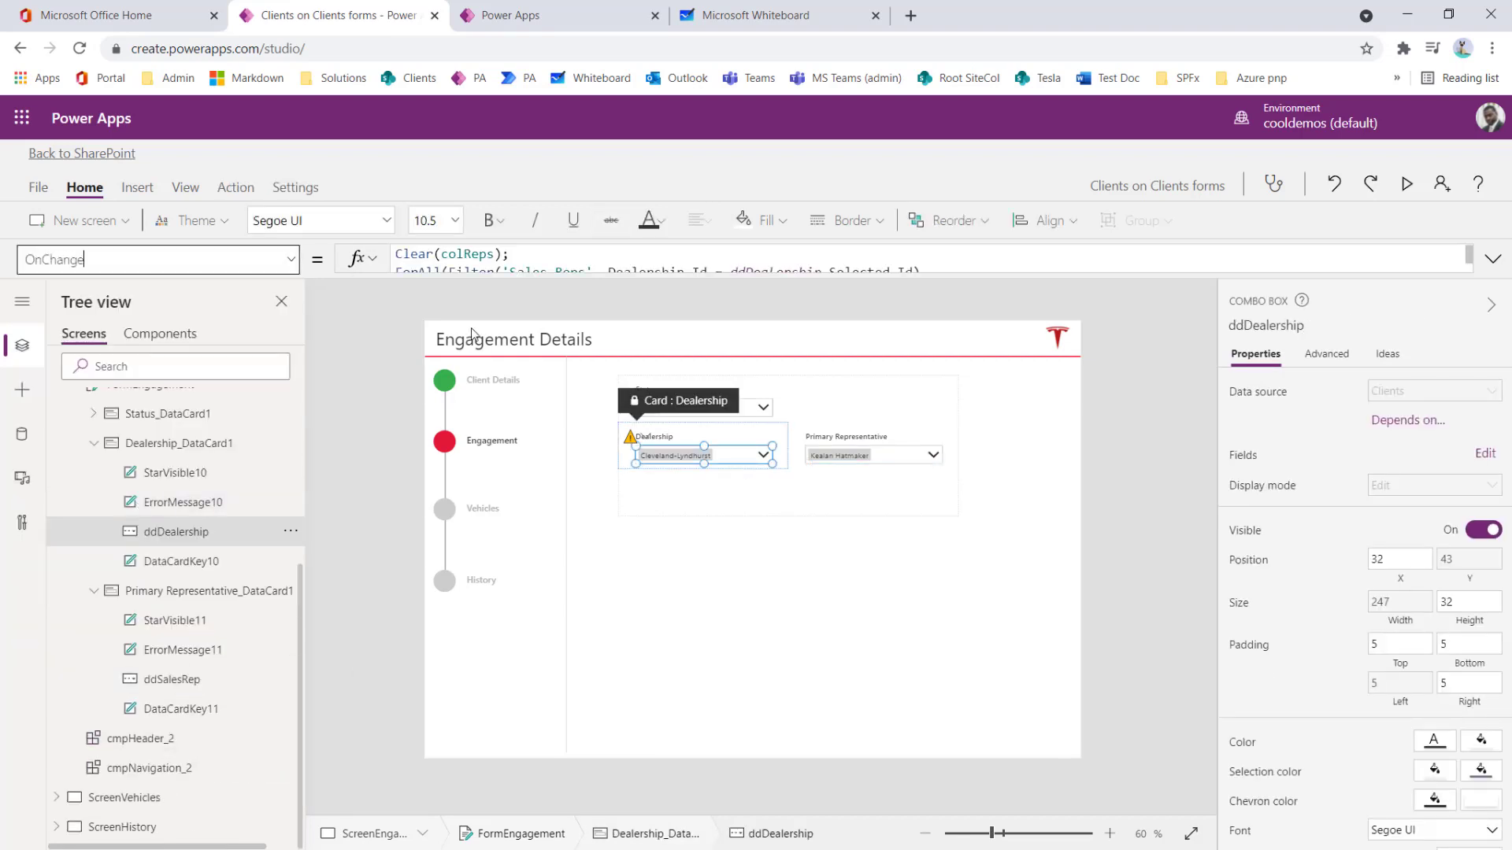
left_click_drag(473, 278, 504, 438)
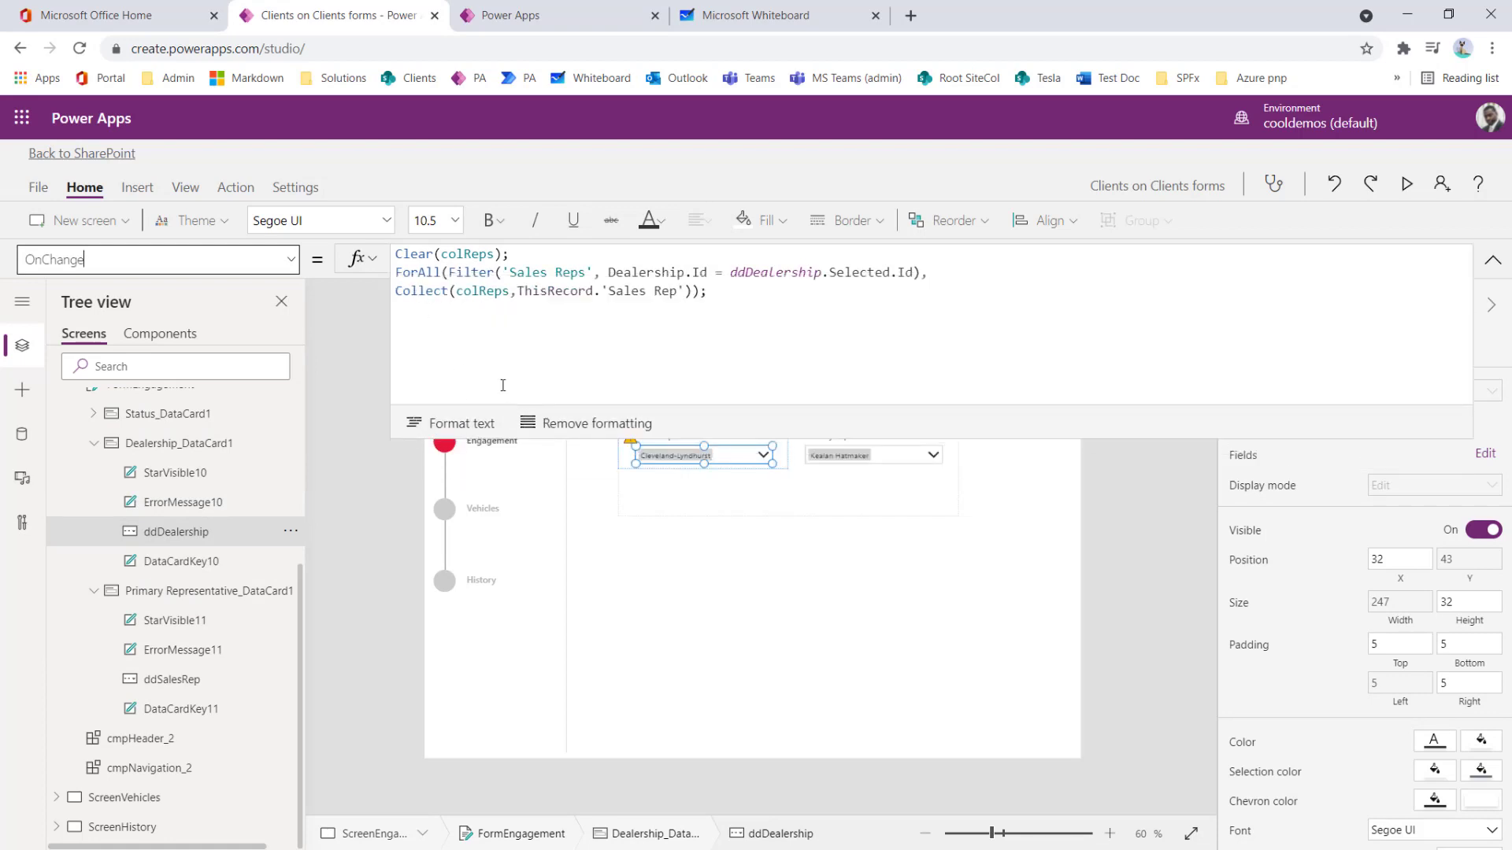
left_click(1493, 260)
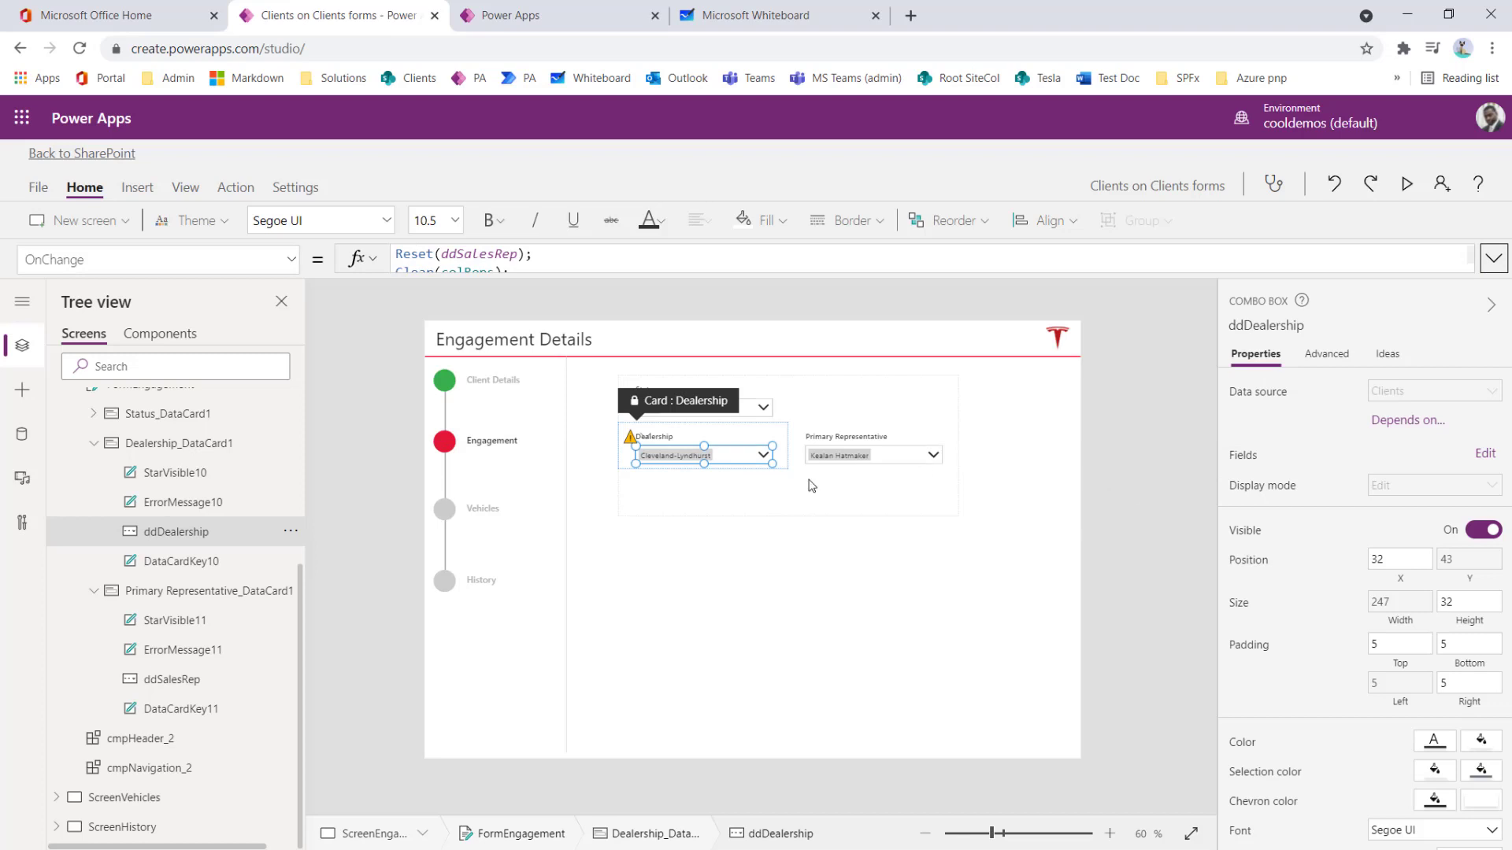
Step: Test the reset by switching the Dealership to Columbus OH and Cincinnati (Blue Ash), then pick a primary representative
left_click(763, 455, "alt")
left_click(668, 552, "alt")
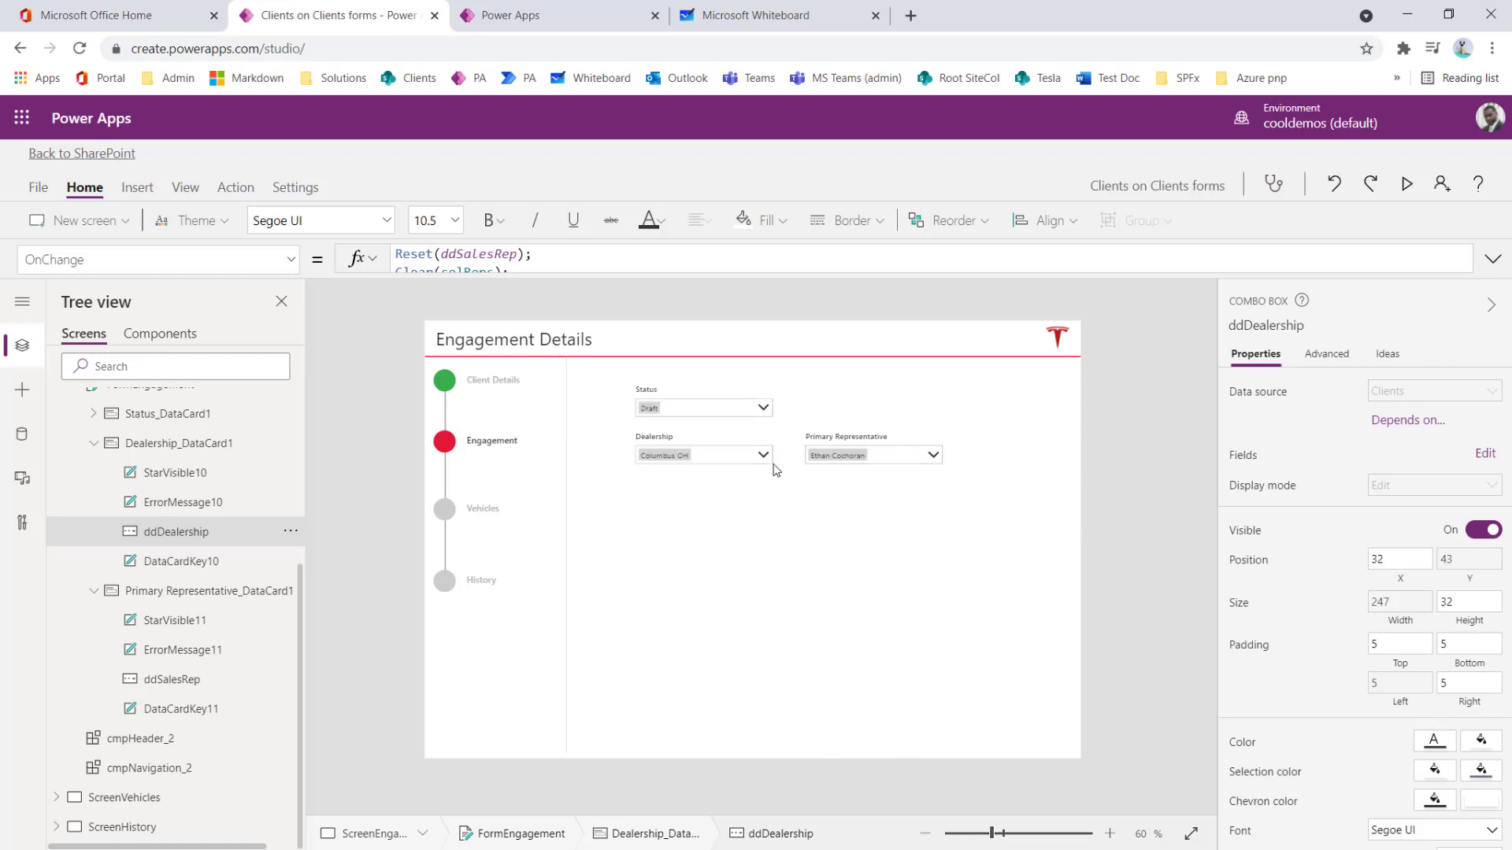
left_click(729, 461, "alt")
left_click(712, 499, "alt")
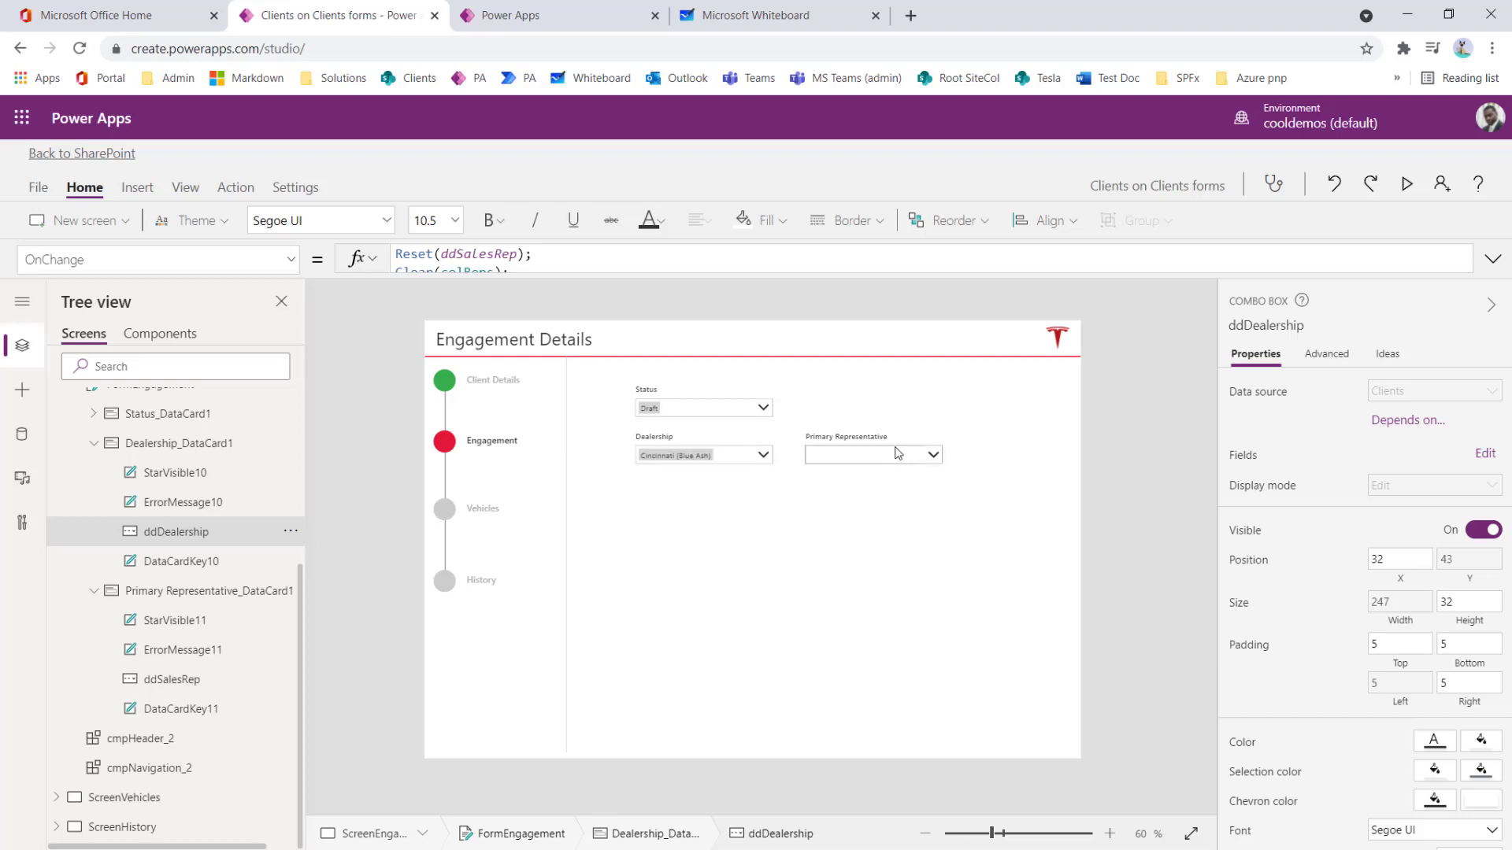
left_click(883, 465, "alt")
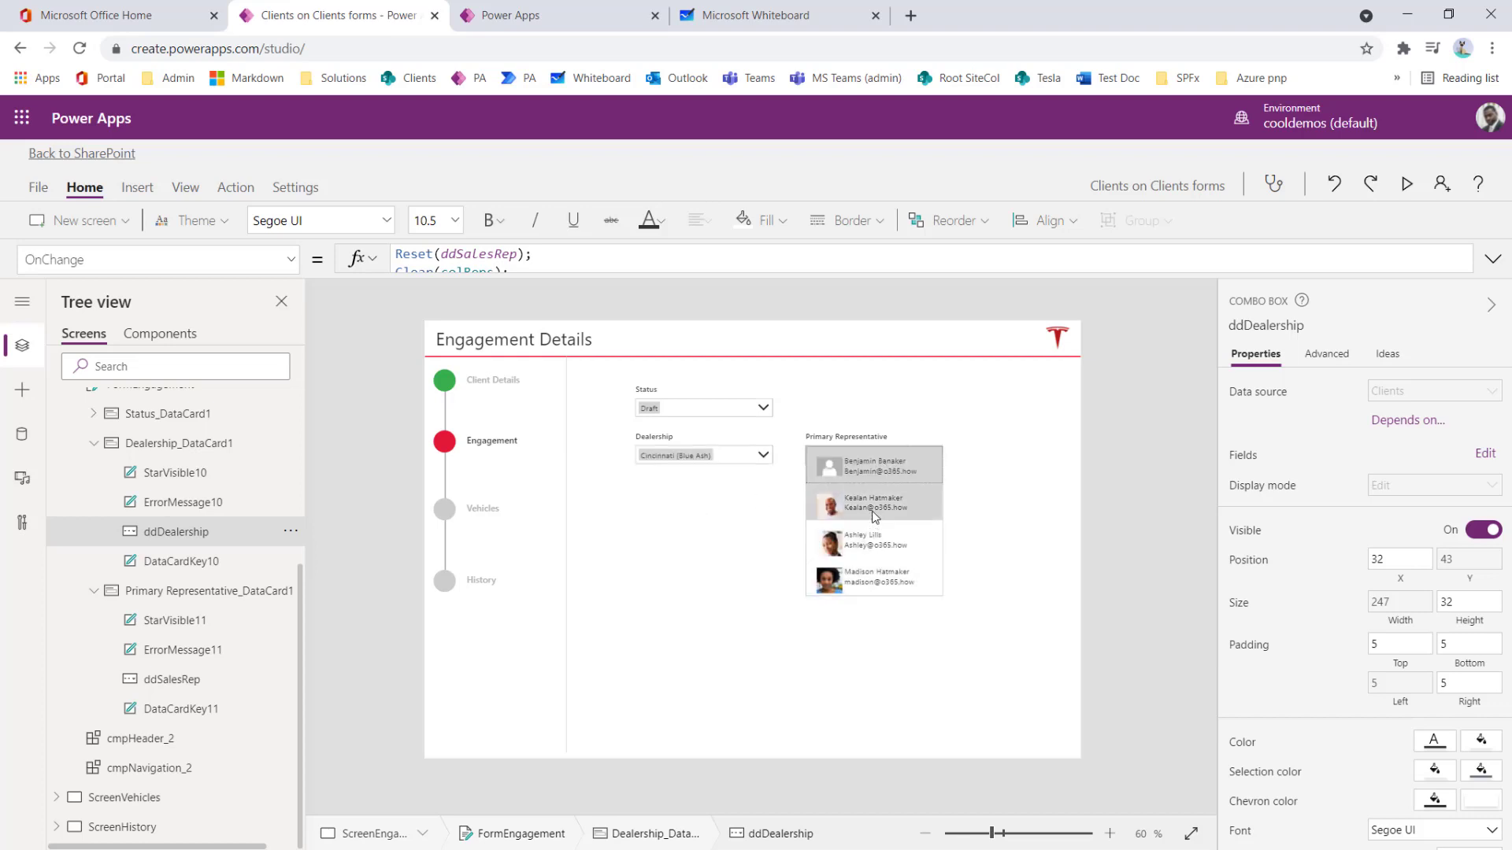
left_click(874, 502, "alt")
Step: Examine the selected Dealership and Primary Representative values up close on the engagement form
left_click(1113, 834)
left_click(1112, 834)
left_click(1113, 834)
left_click(1113, 834)
left_click(1113, 834)
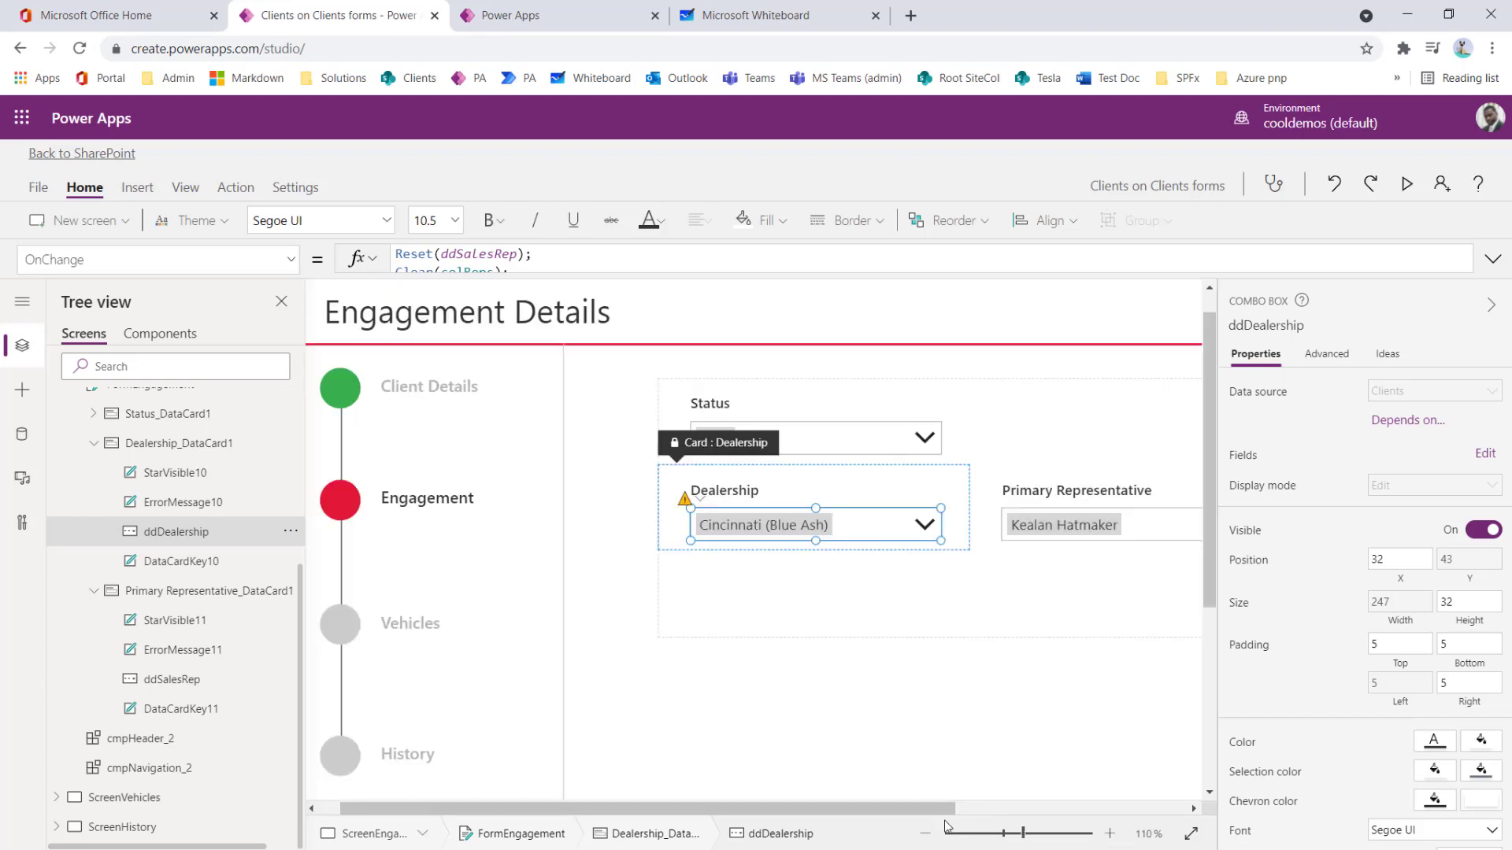
left_click(927, 834)
left_click(926, 834)
left_click(927, 834)
left_click(927, 834)
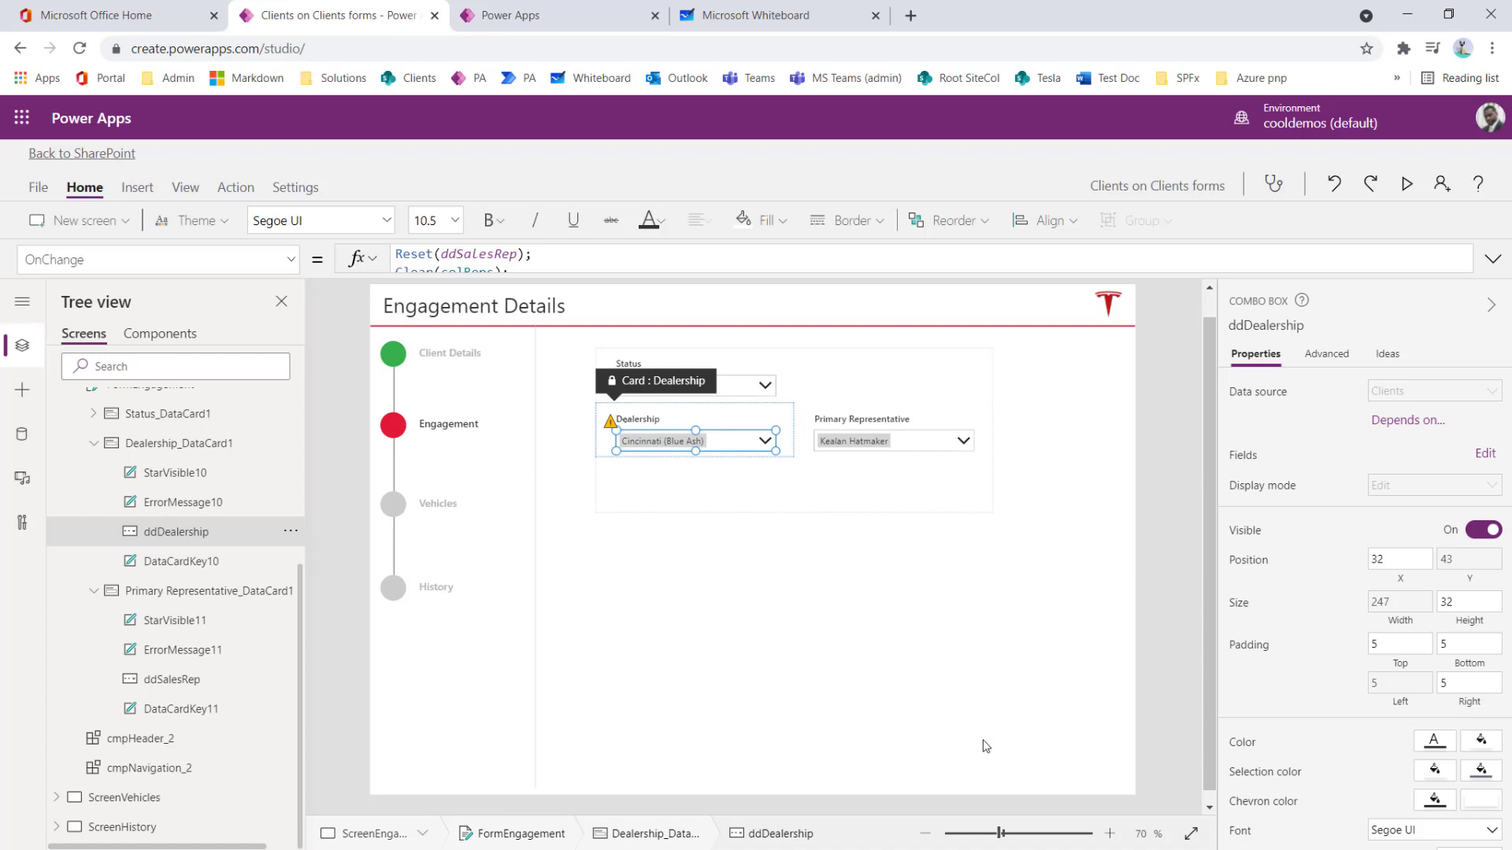
Step: Collapse FormEngagement in the tree and insert a button on the engagement screen
scroll(146, 491, "up", 2)
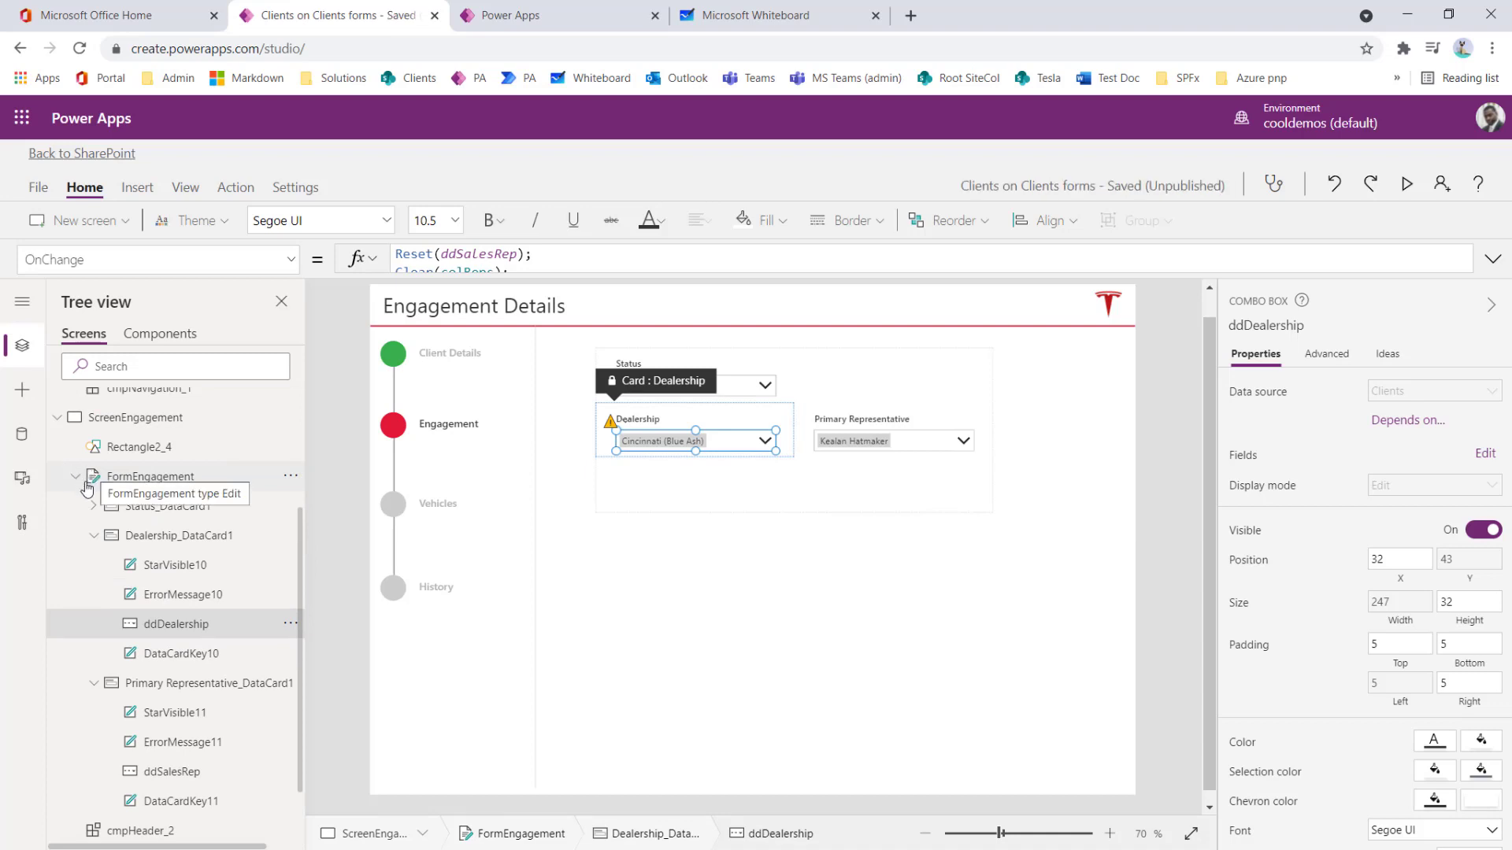
left_click(75, 476)
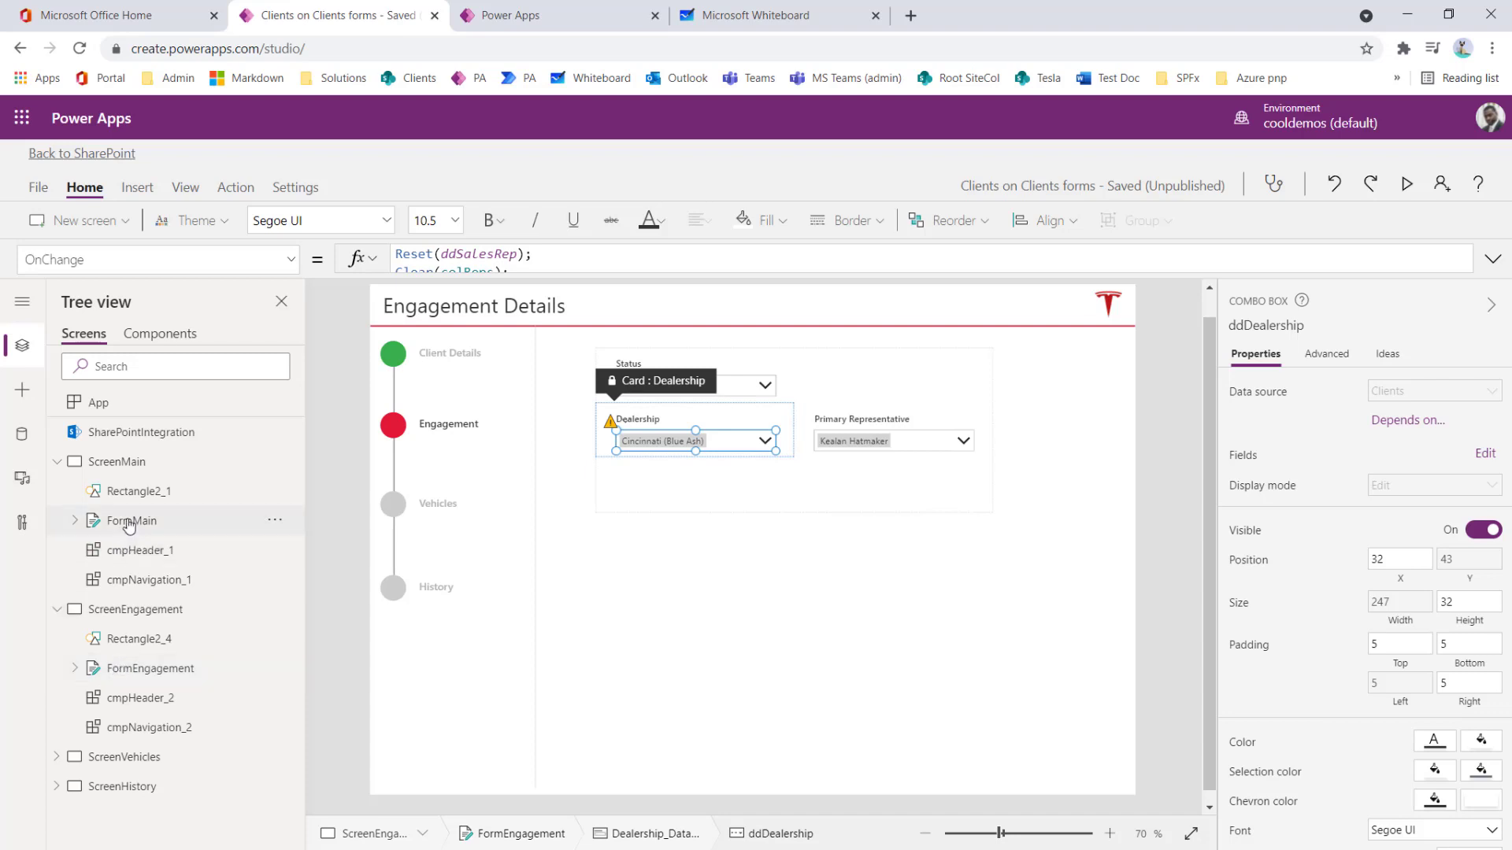
left_click(1061, 409)
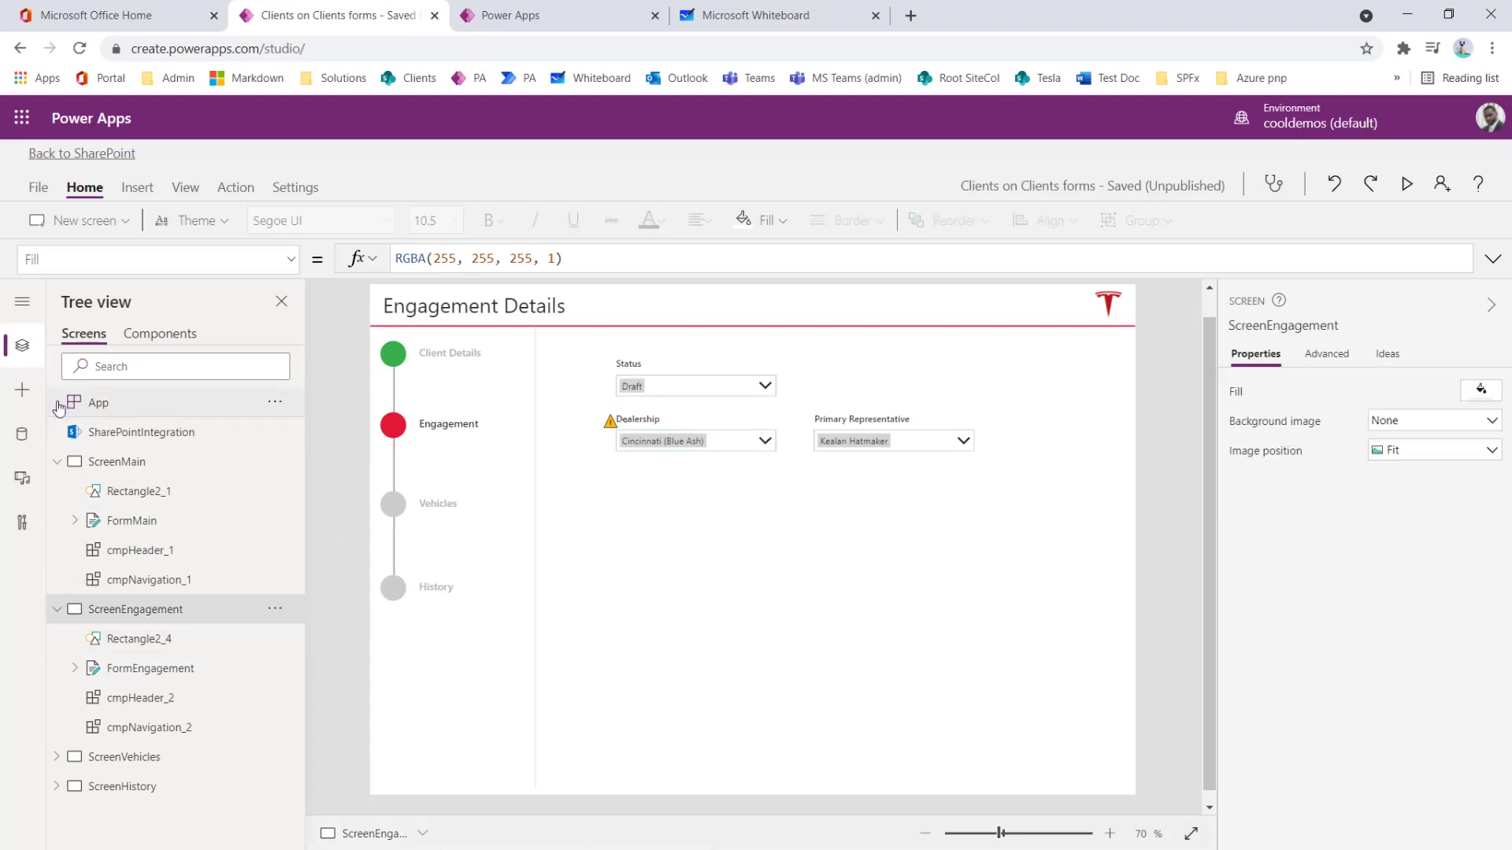
left_click(22, 389)
type("but")
left_click(102, 409)
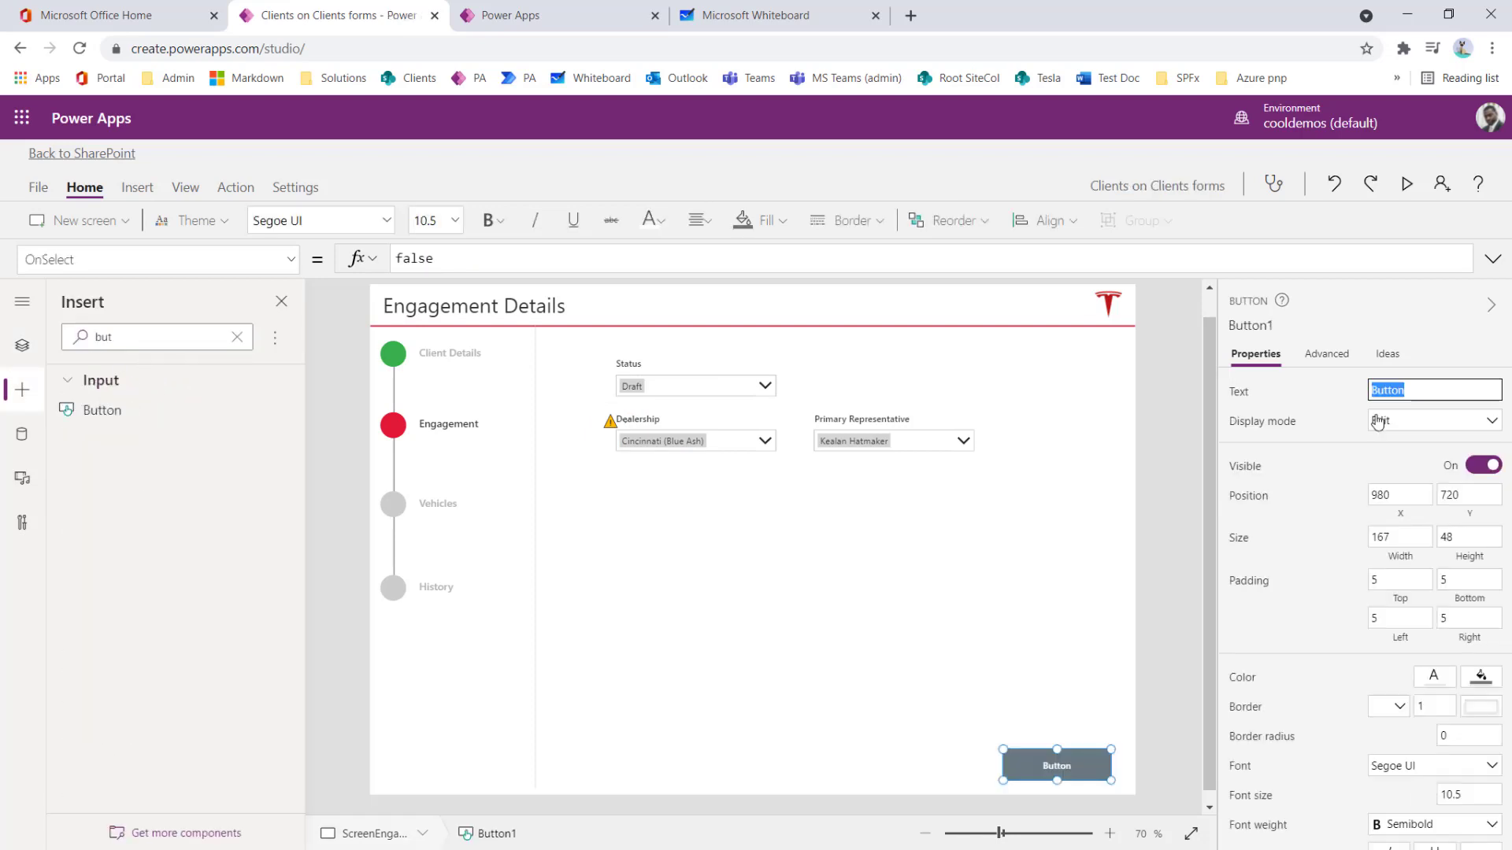
Step: Label the new button Save and round its corners with a border radius of 5
type("Save")
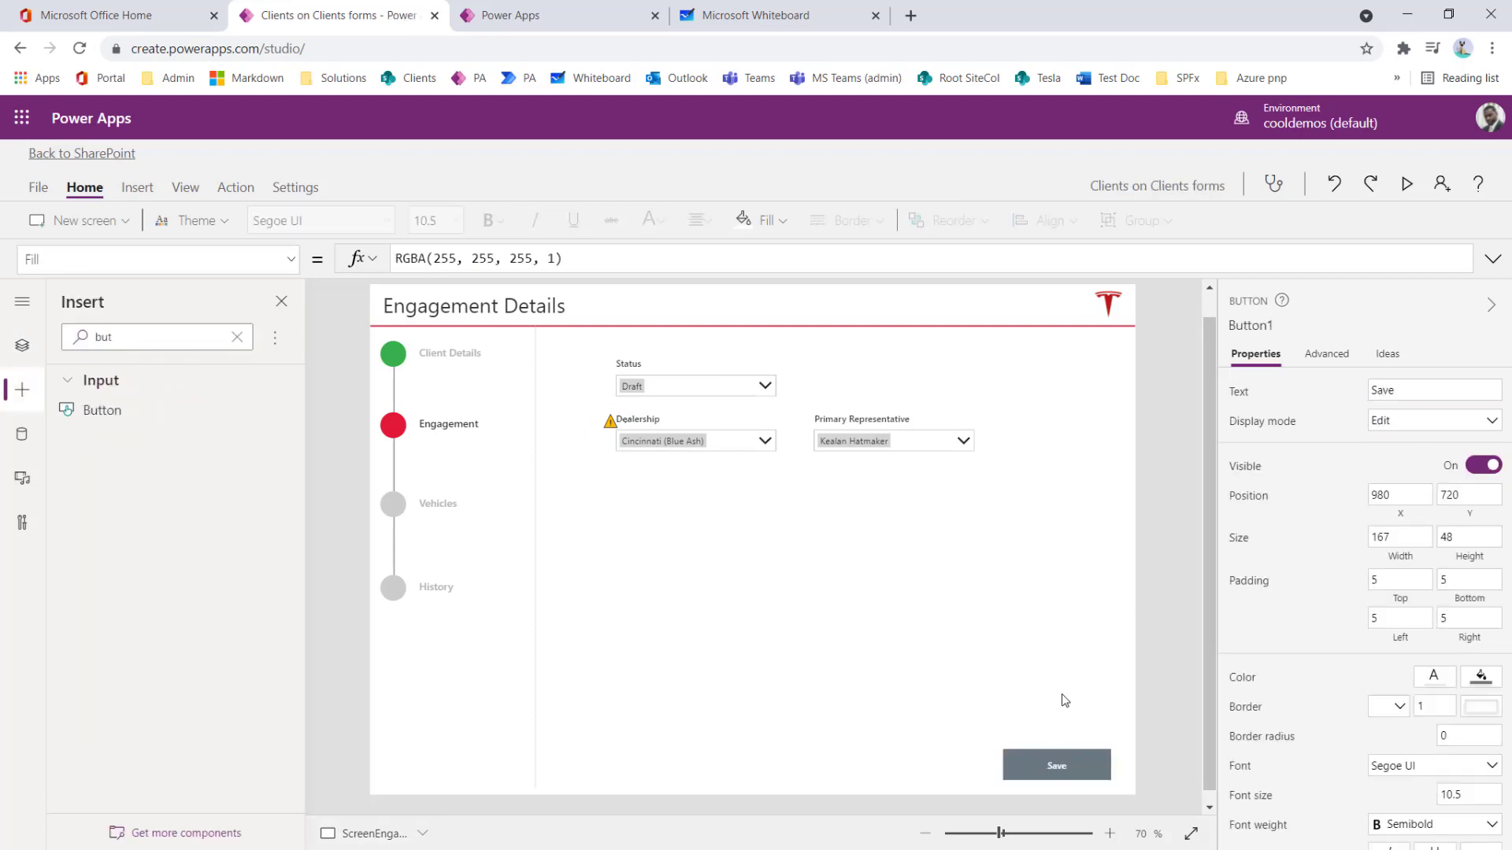
scroll(1323, 653, "down", 3)
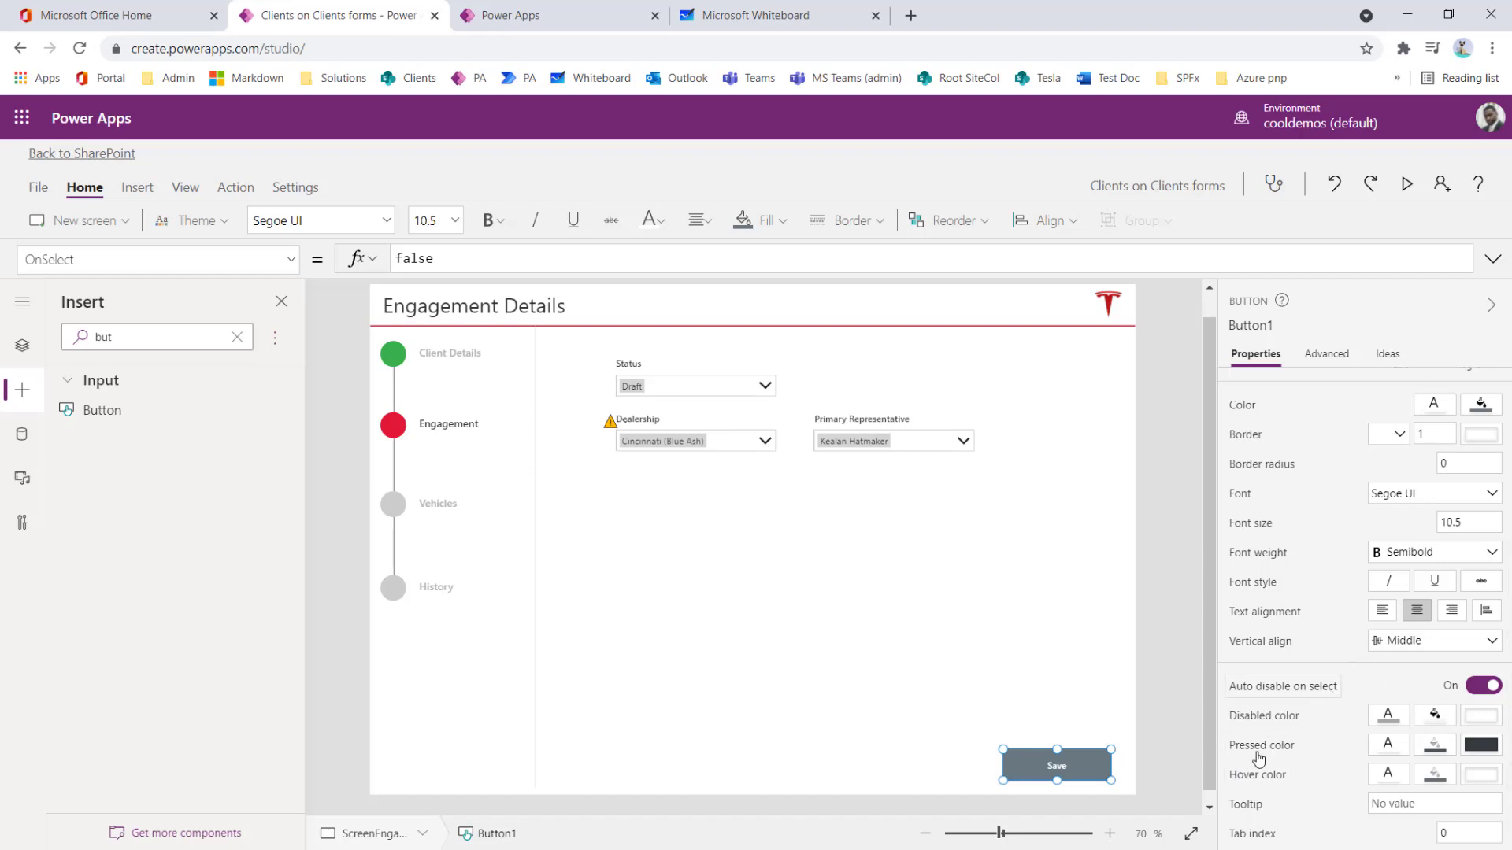
left_click(1086, 715)
left_click(1111, 833)
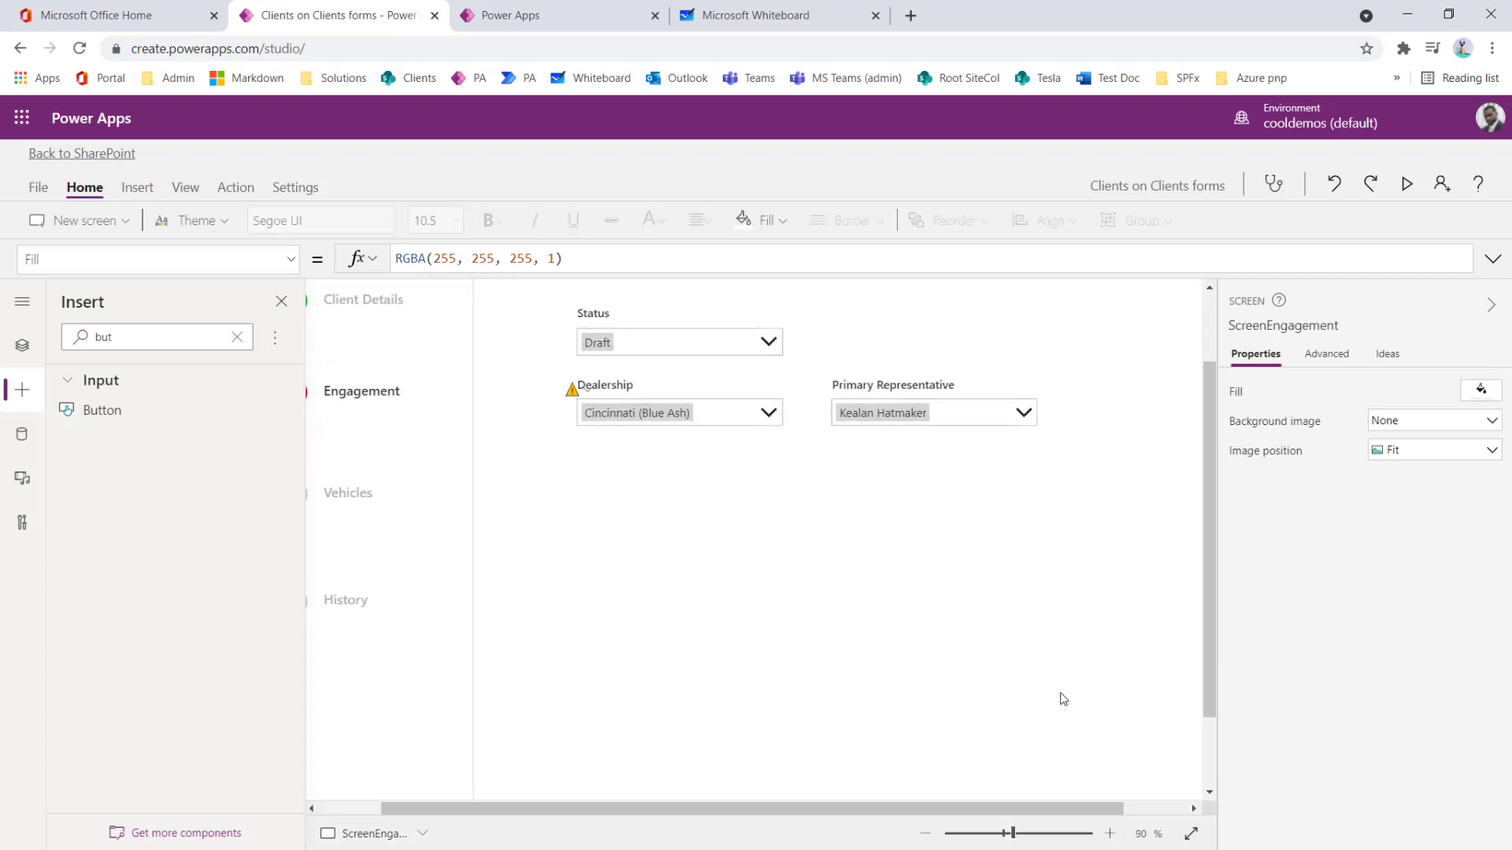
left_click_drag(1063, 811, 1125, 811)
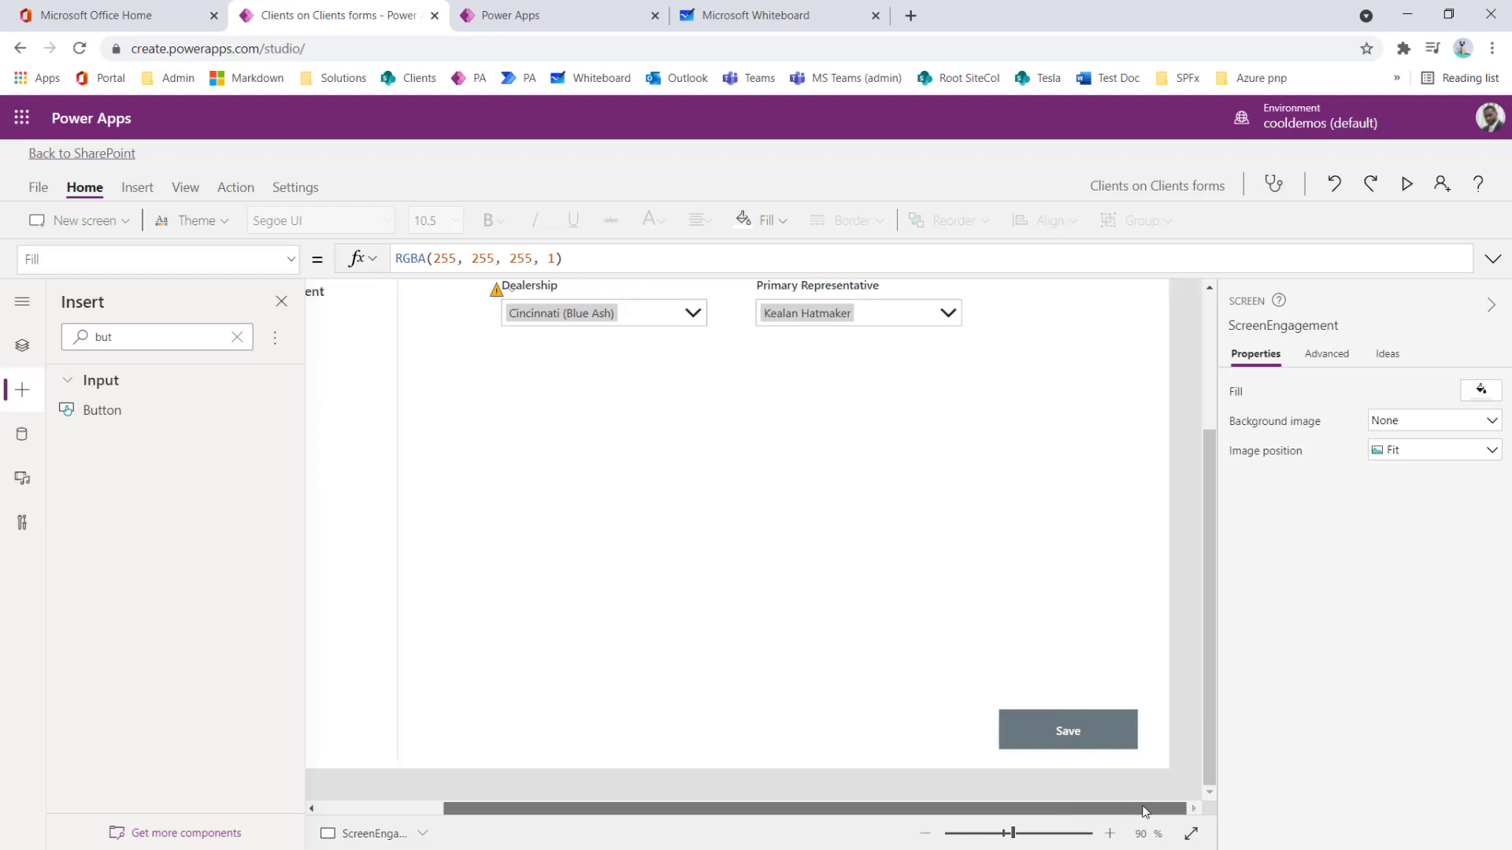
left_click(1090, 722)
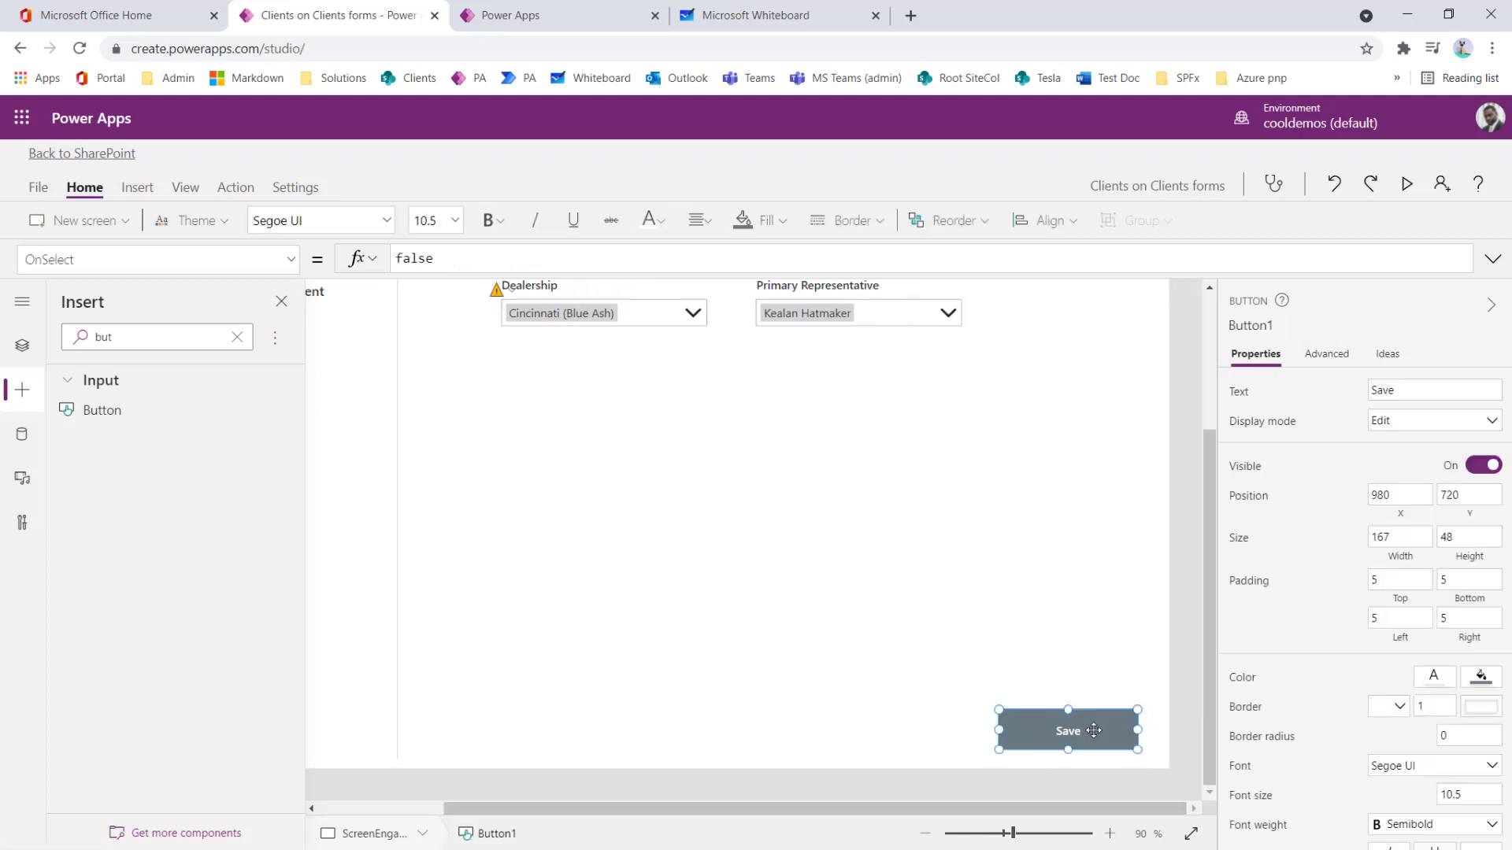
scroll(1311, 653, "down", 5)
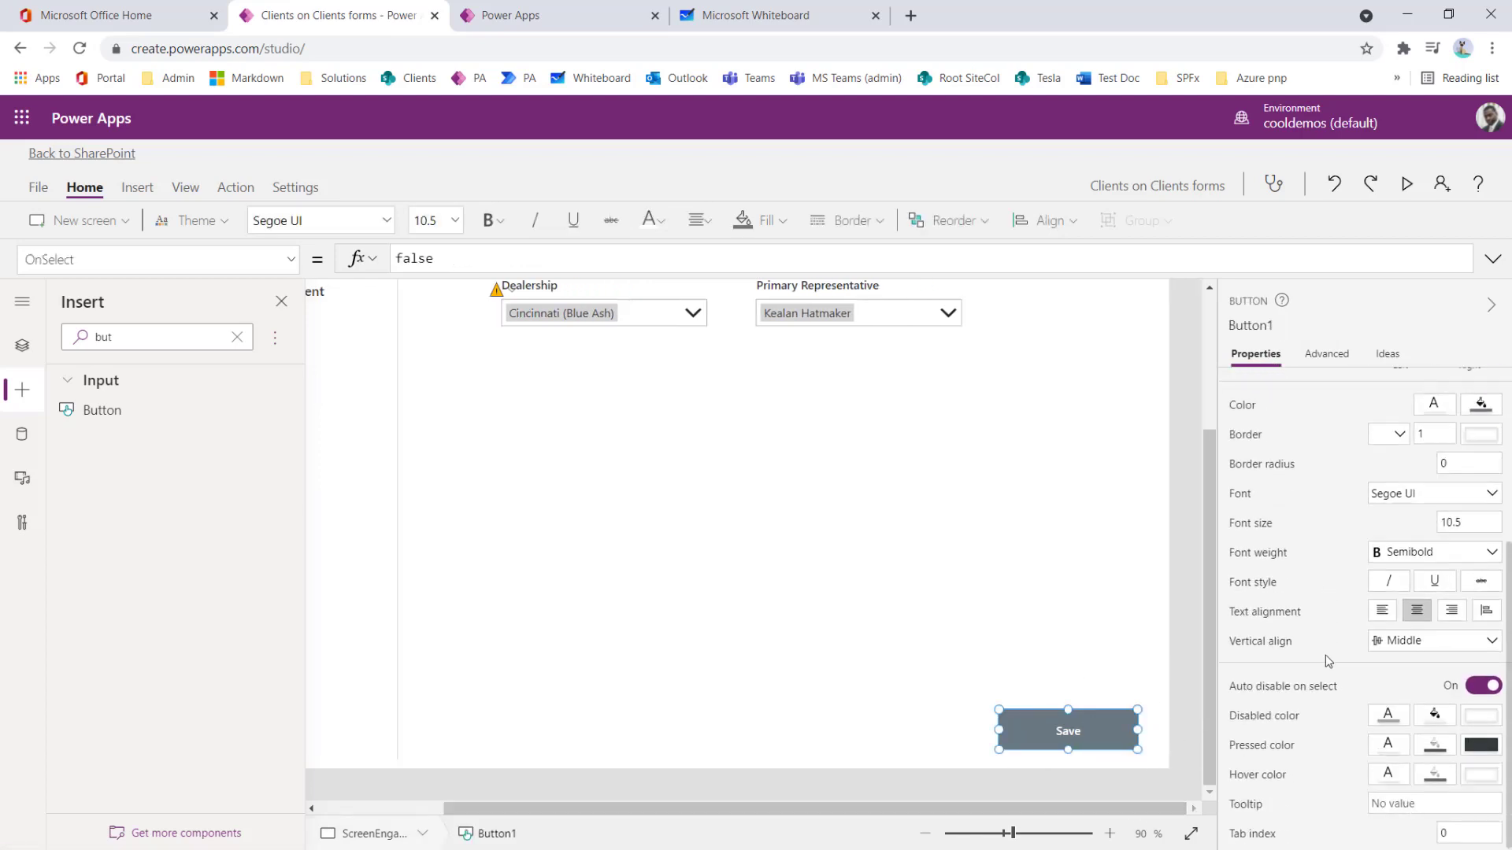
left_click(1475, 468)
type("5")
left_click(1381, 465)
left_click(1144, 757)
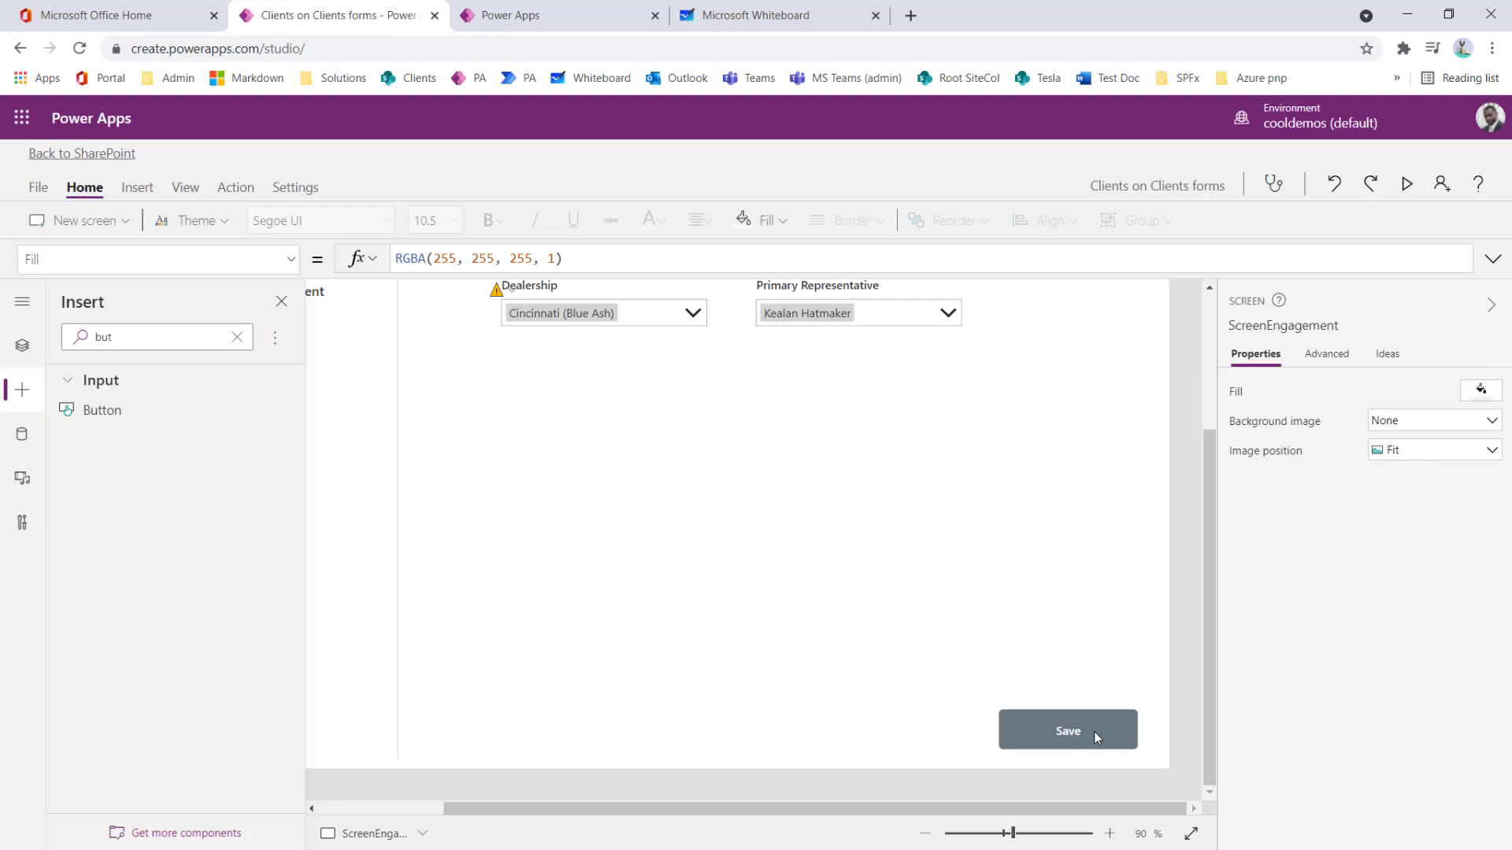
Step: Shrink the Save button from its lower-left corner to about 124 wide by 40 high
left_click(1092, 731)
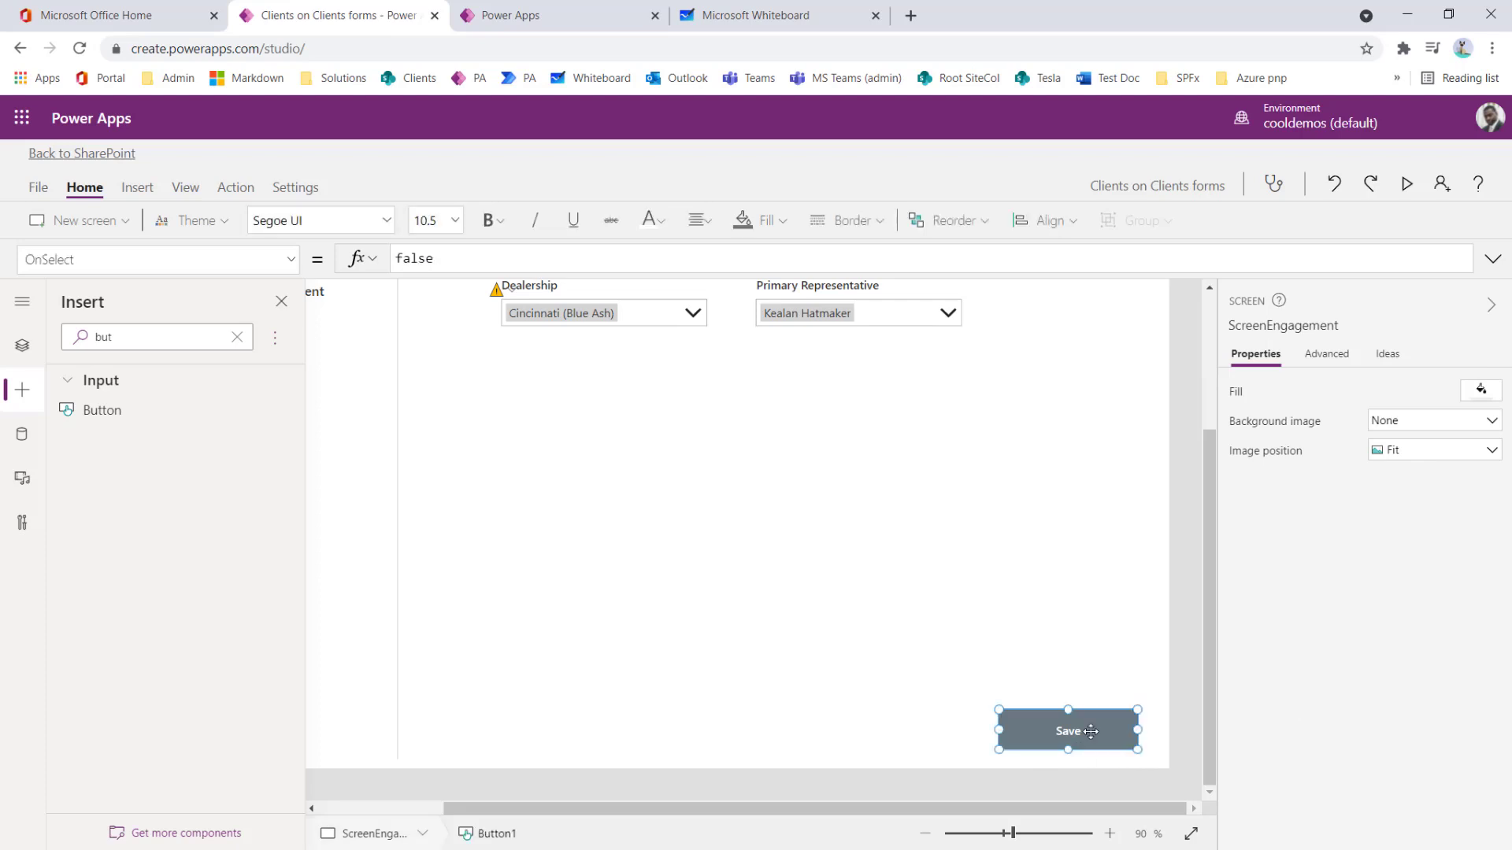
left_click_drag(998, 748, 1032, 743)
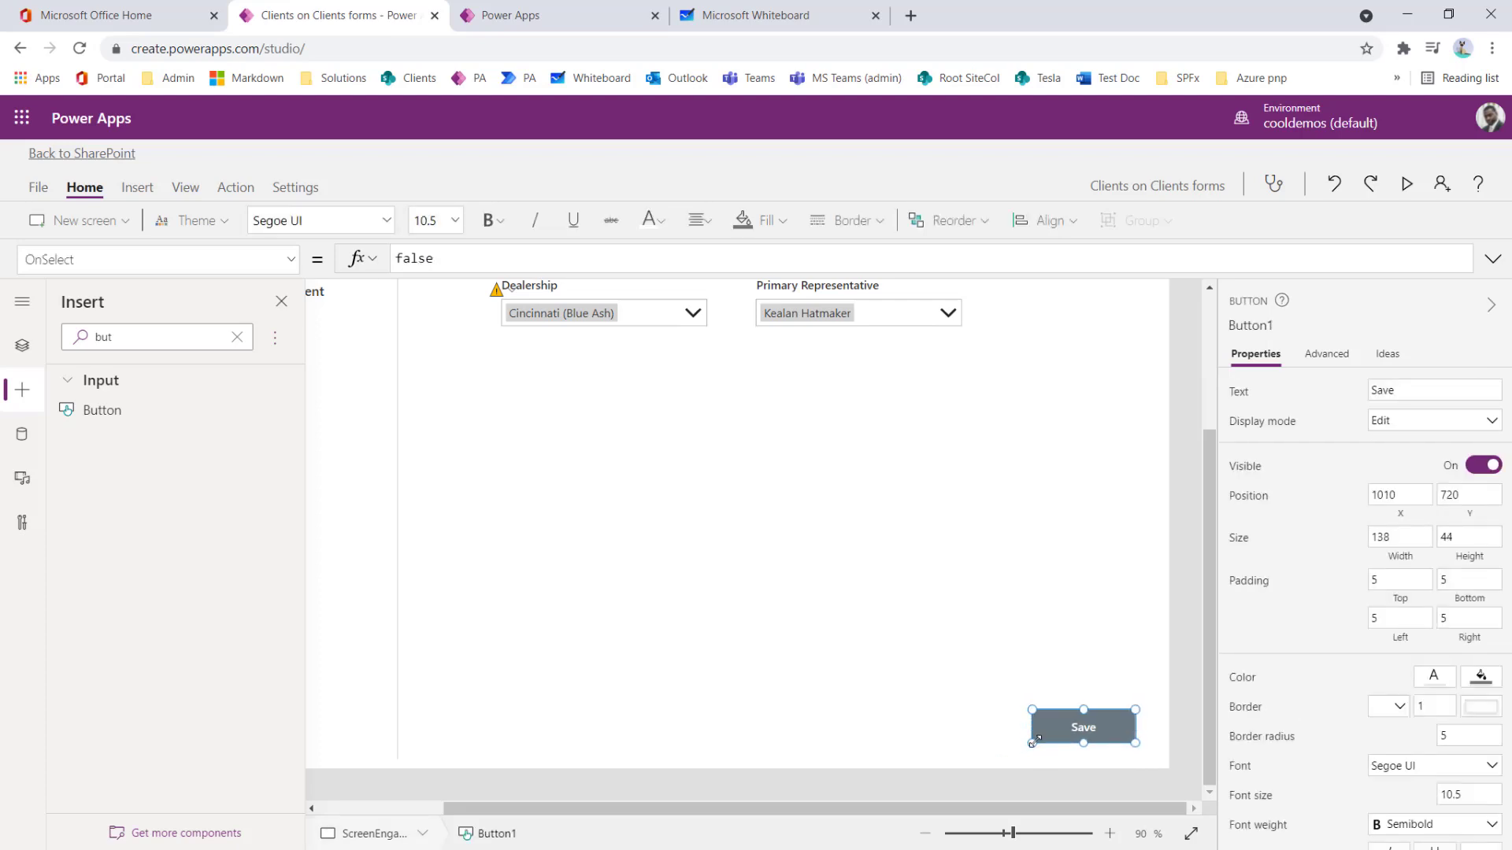
left_click(1119, 764)
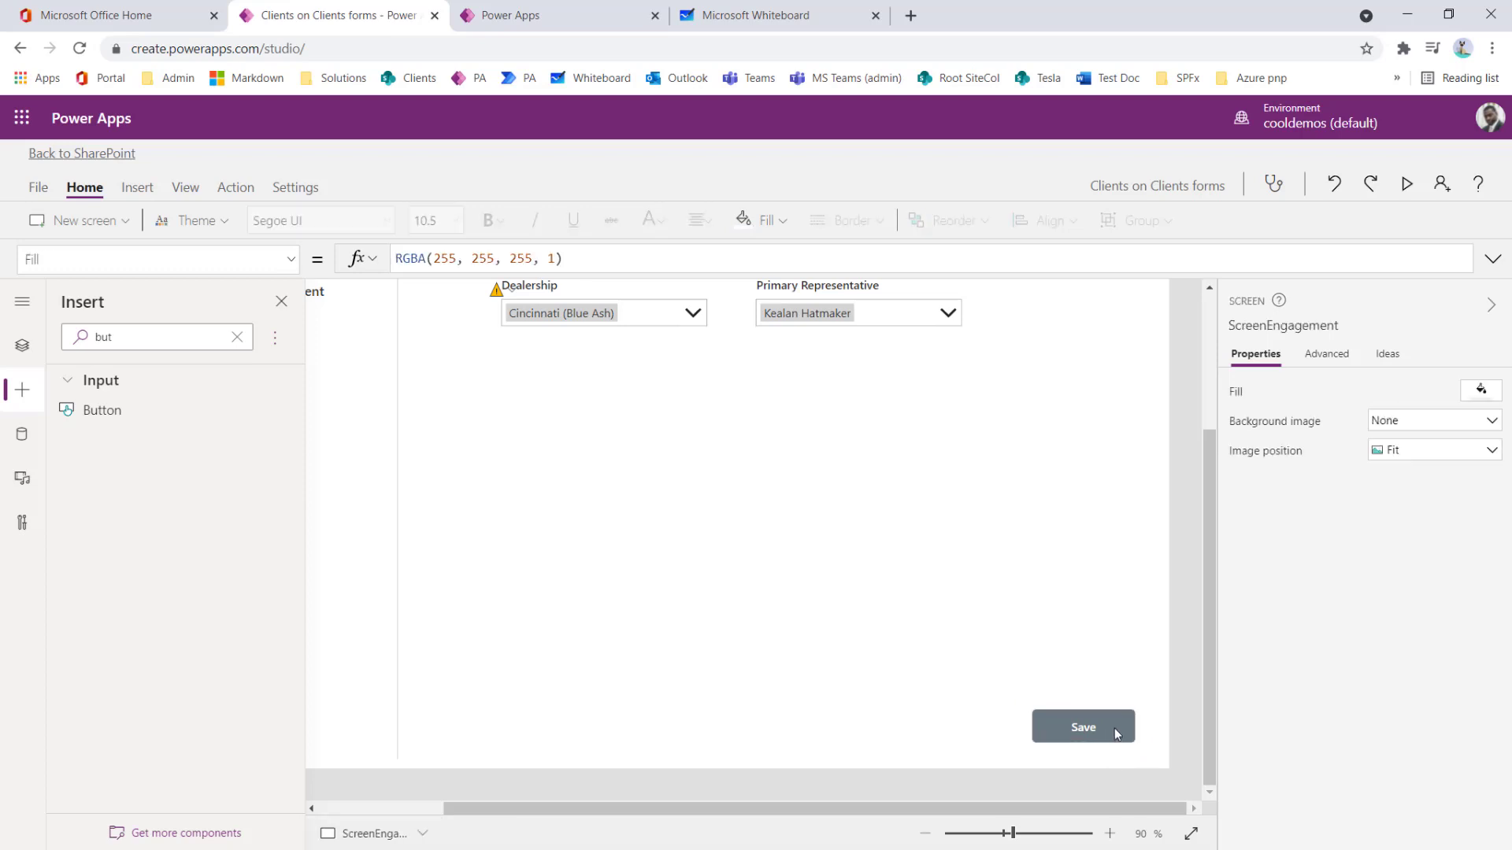
Step: Give the Save button a dark red fill and set its font size to 14
left_click(1111, 730)
left_click(1085, 753)
left_click(1109, 740)
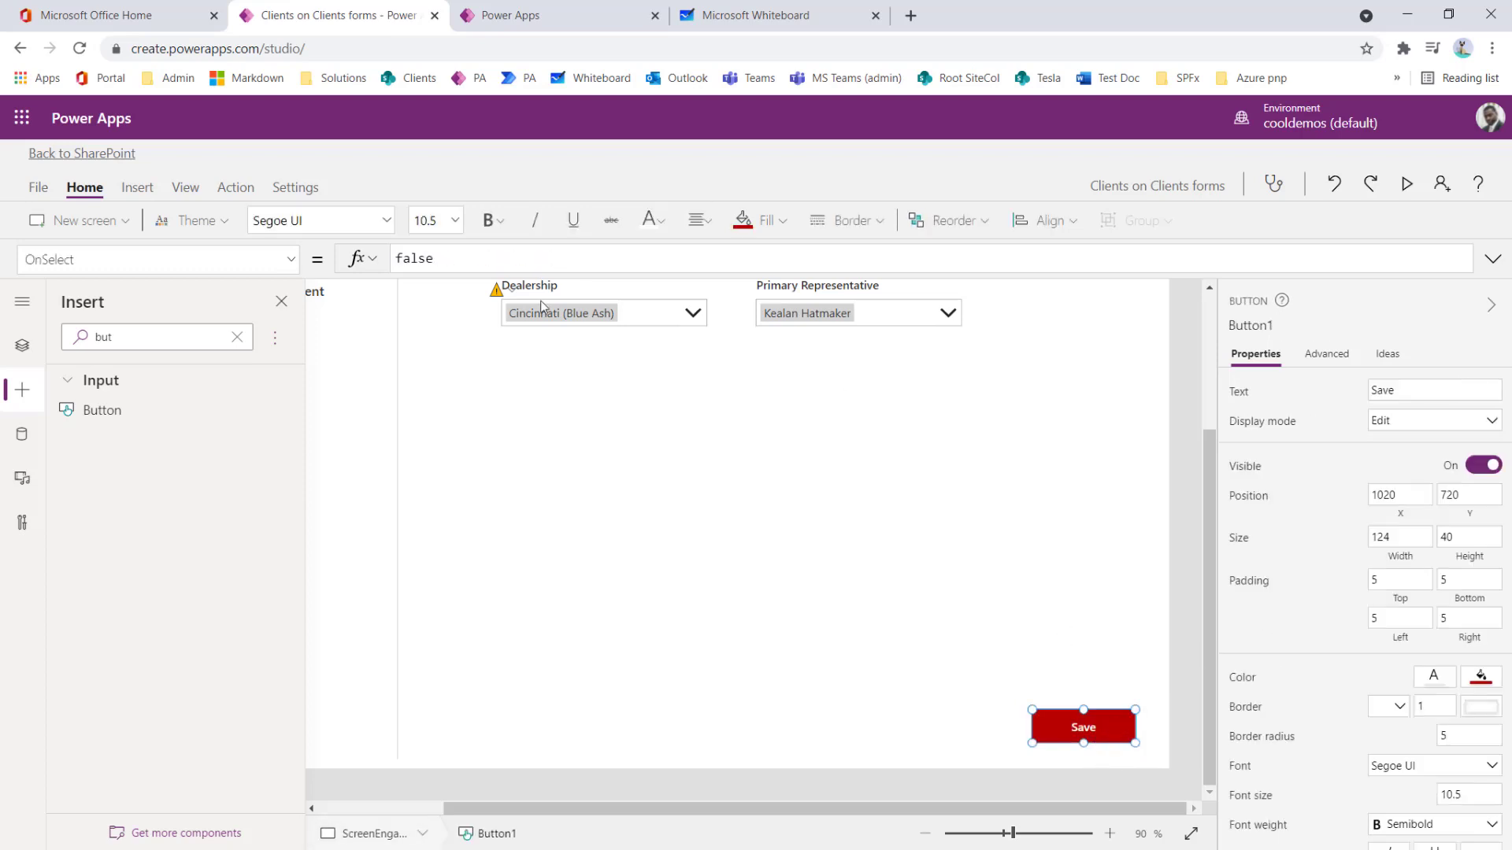
left_click(455, 221)
left_click(425, 366)
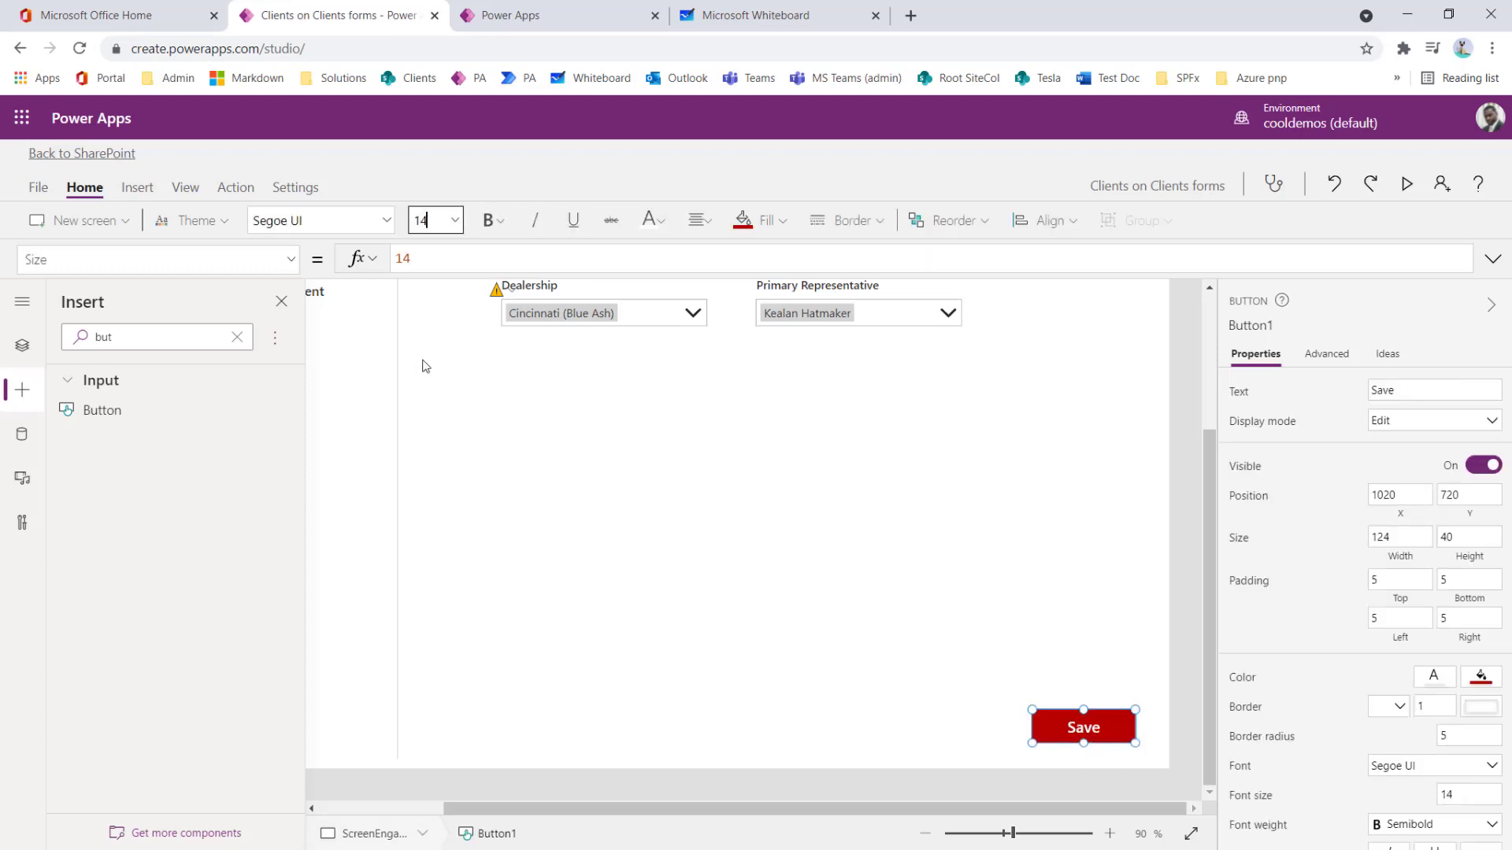
Step: Duplicate the Save button and place the copy directly to its left at X 880, Y 720
left_click(980, 543)
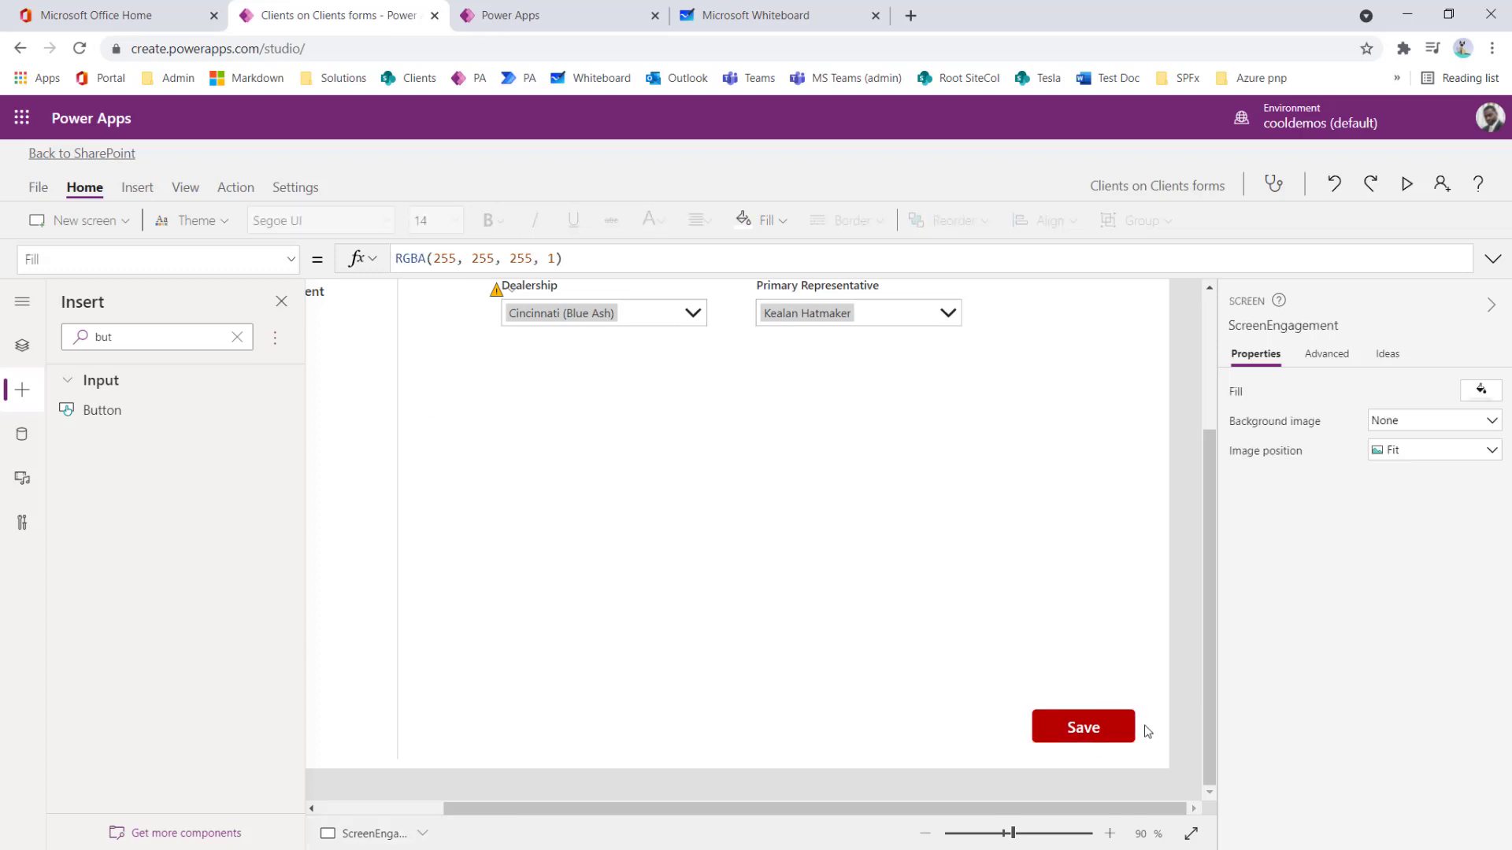
left_click(1114, 735)
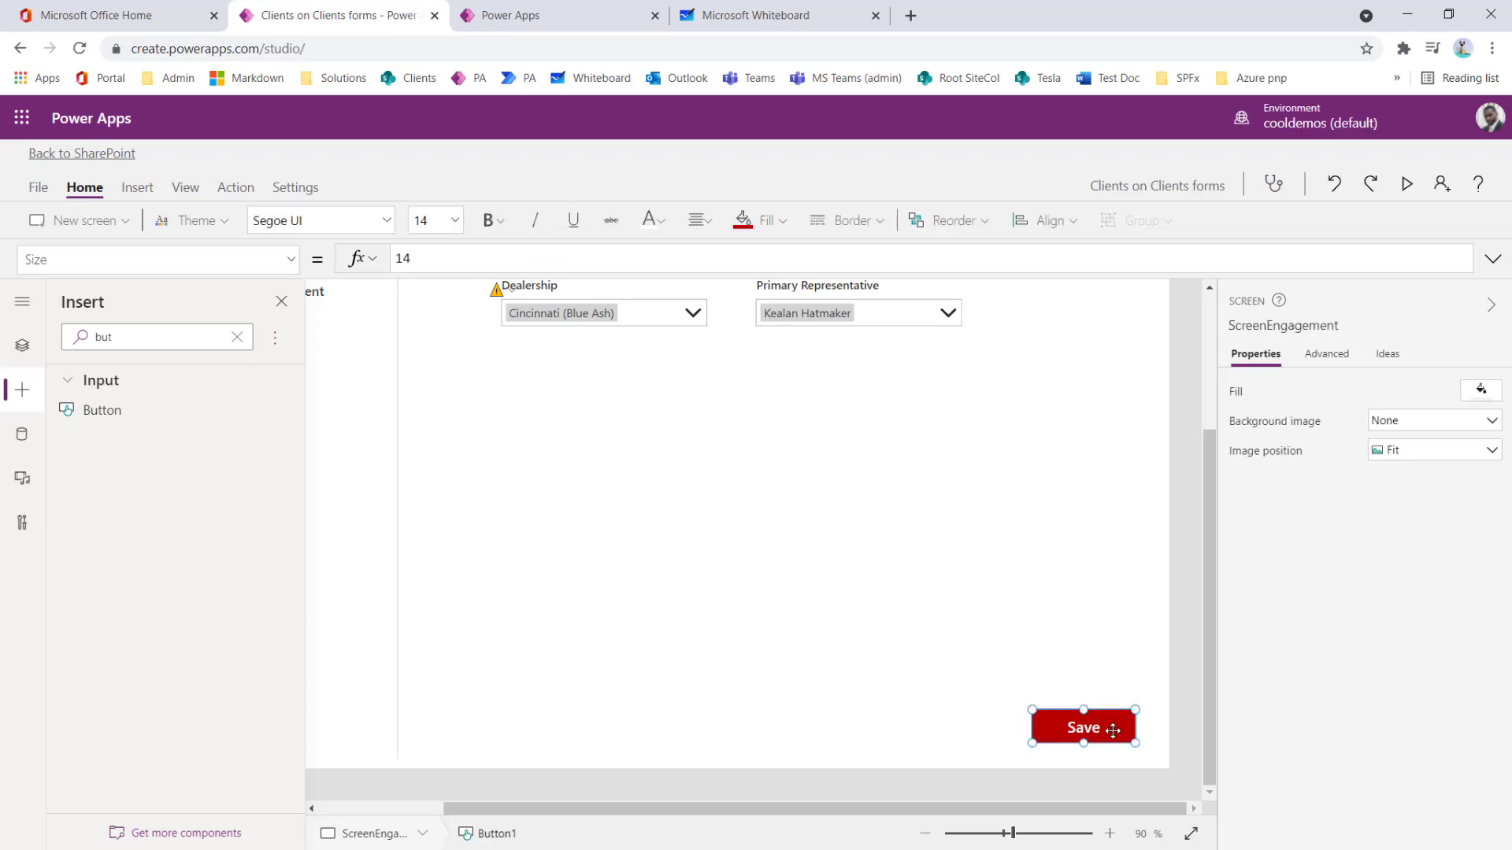
key("ctrl+c")
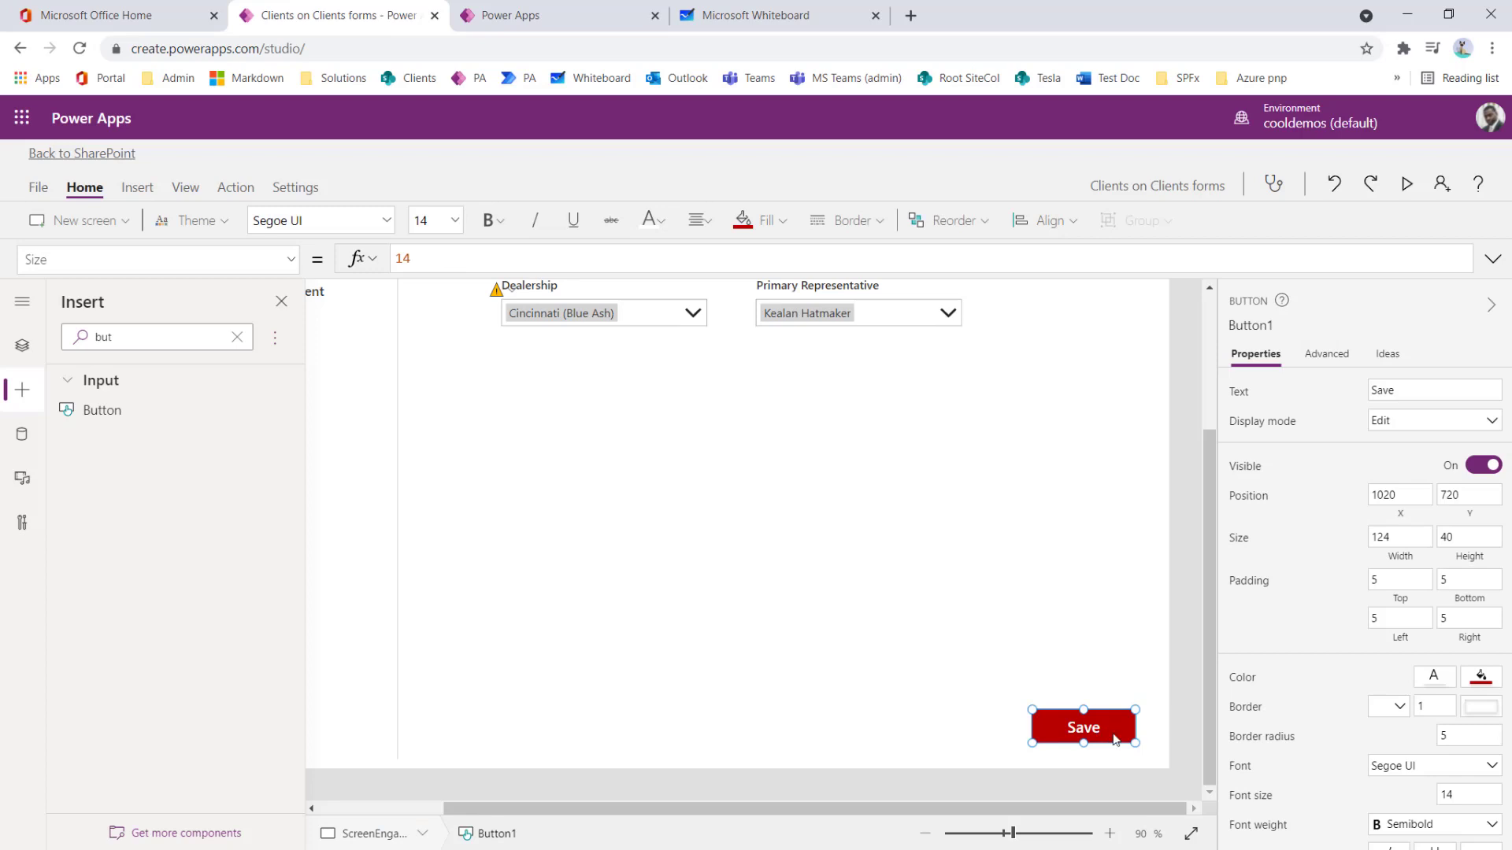
key("ctrl+v")
left_click_drag(1113, 731, 969, 728)
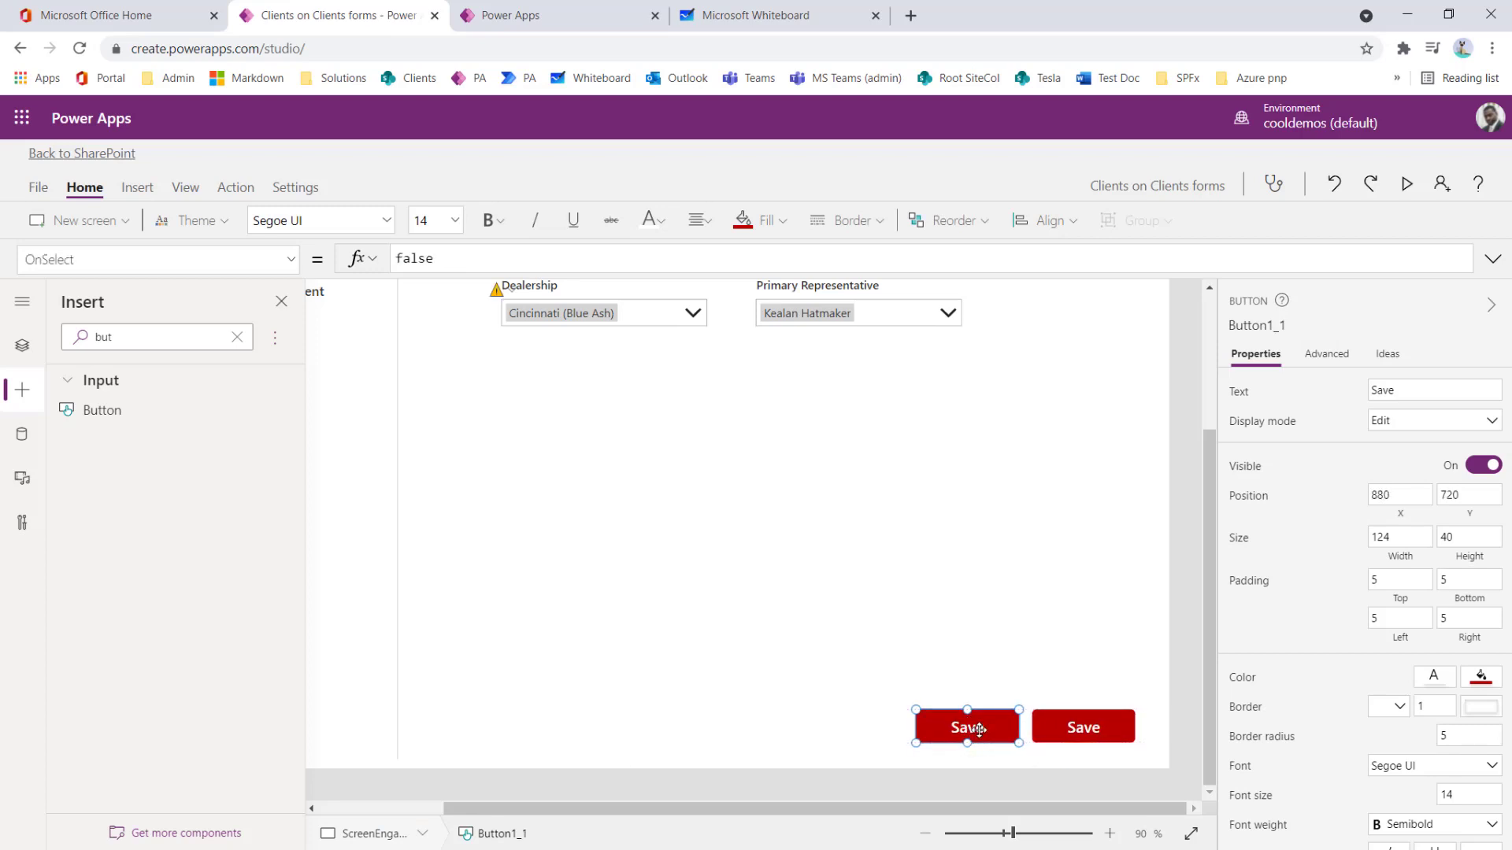
Step: Change the copied button's text to Previous
double_click(975, 727)
type("Previous")
left_click(972, 764)
Step: Give the Previous button dark red text from the standard colors and a white fill
left_click(977, 736)
left_click(1438, 678)
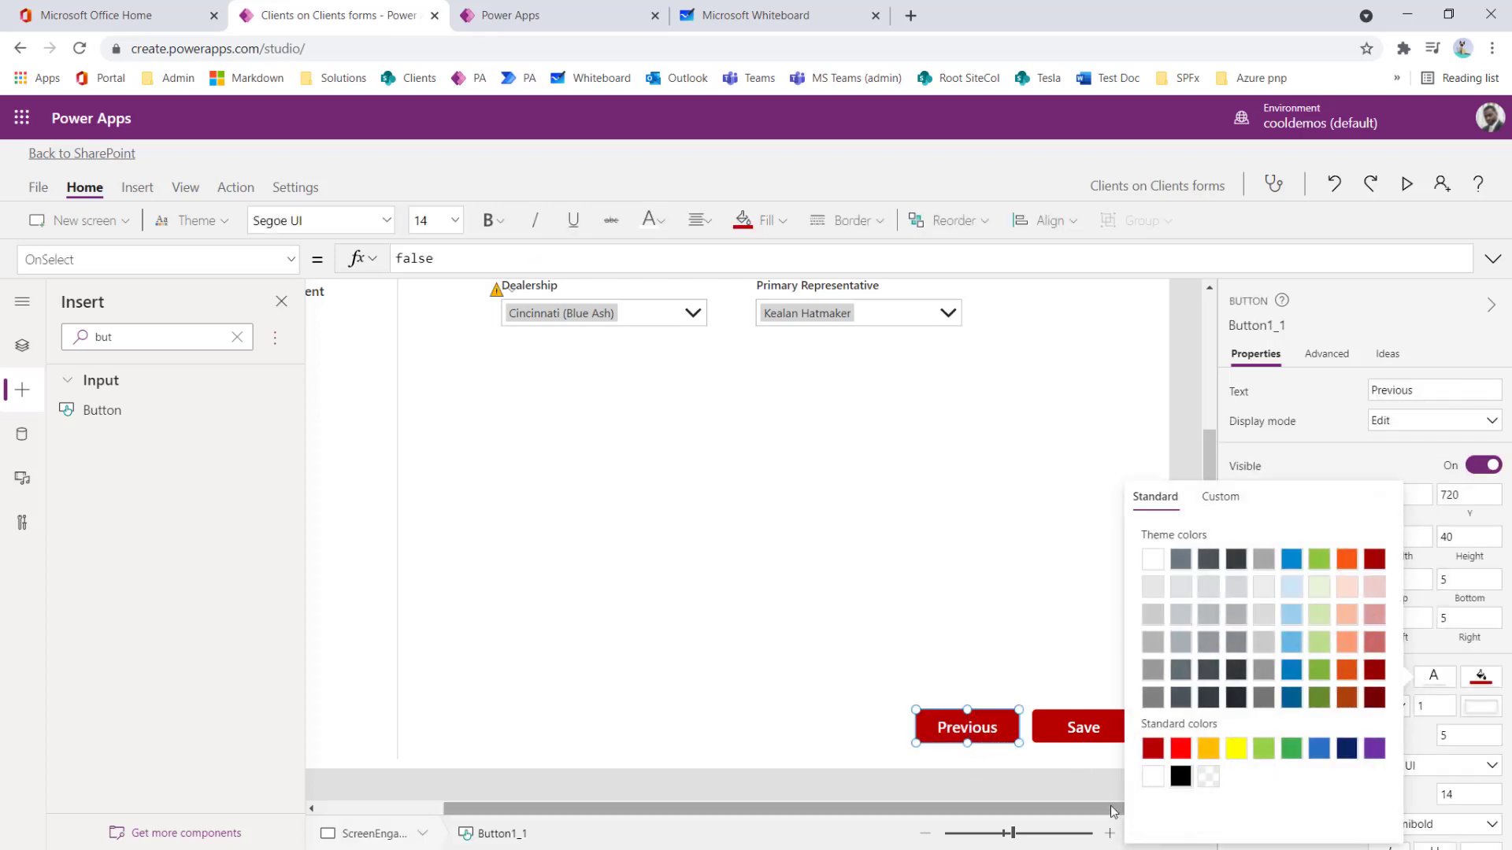
left_click(1153, 749)
left_click(1480, 676)
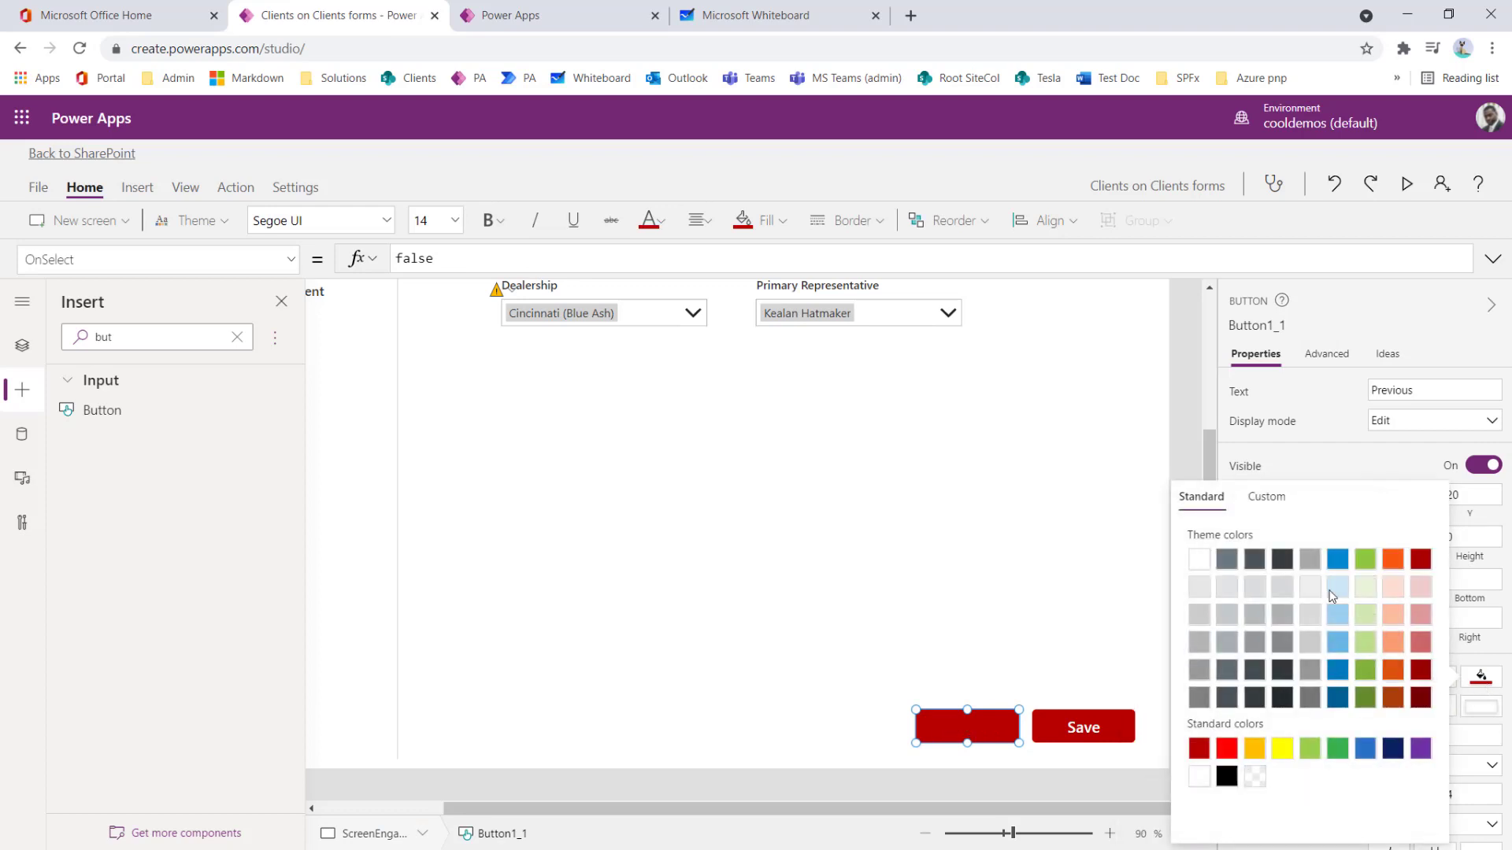
left_click(1200, 560)
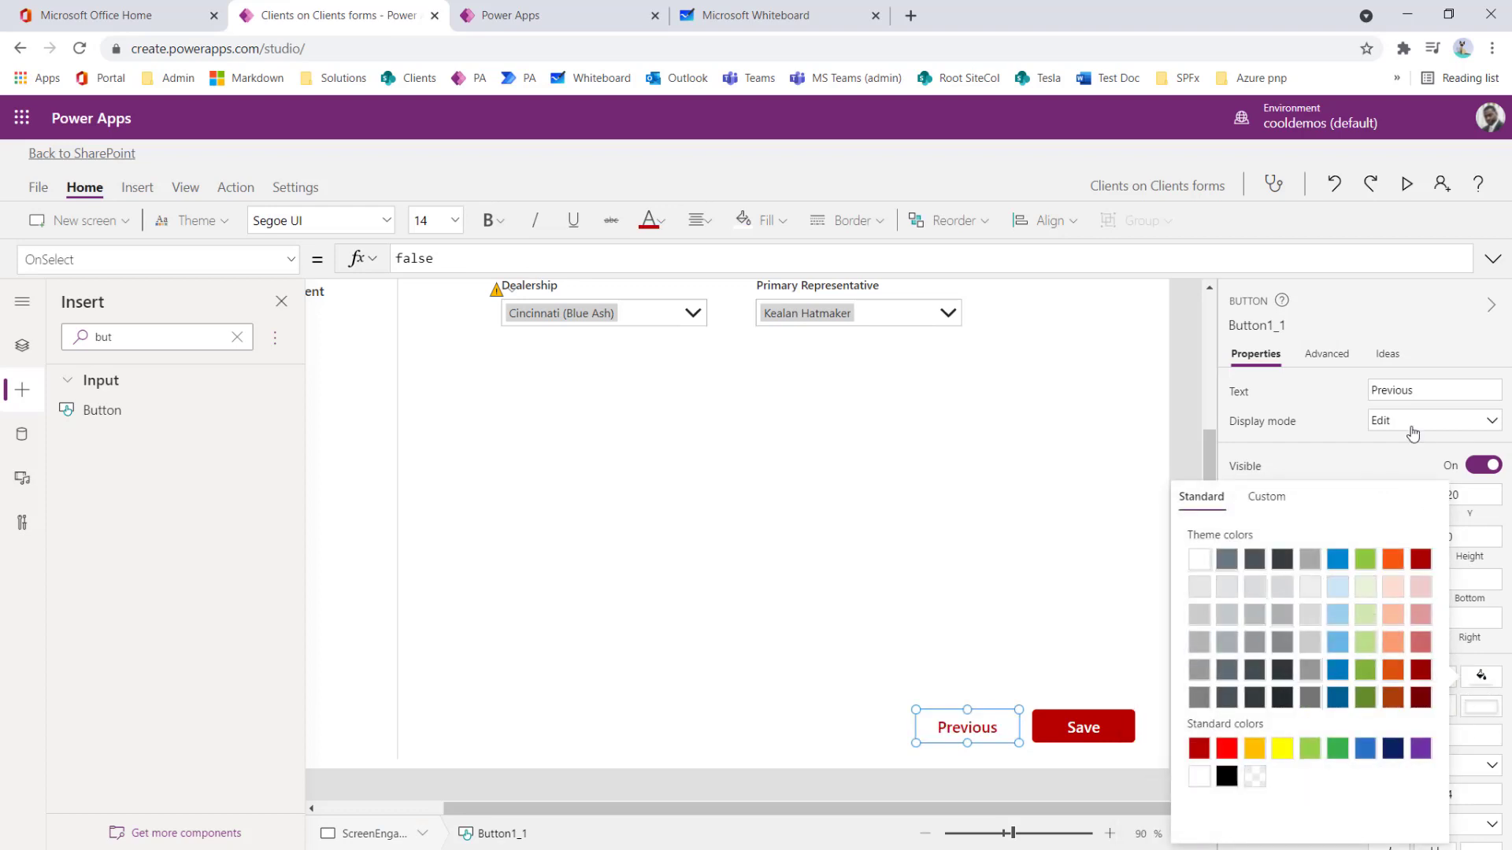
Step: Set the Previous button's border color to the standard dark red
left_click(1410, 471)
left_click(1394, 713)
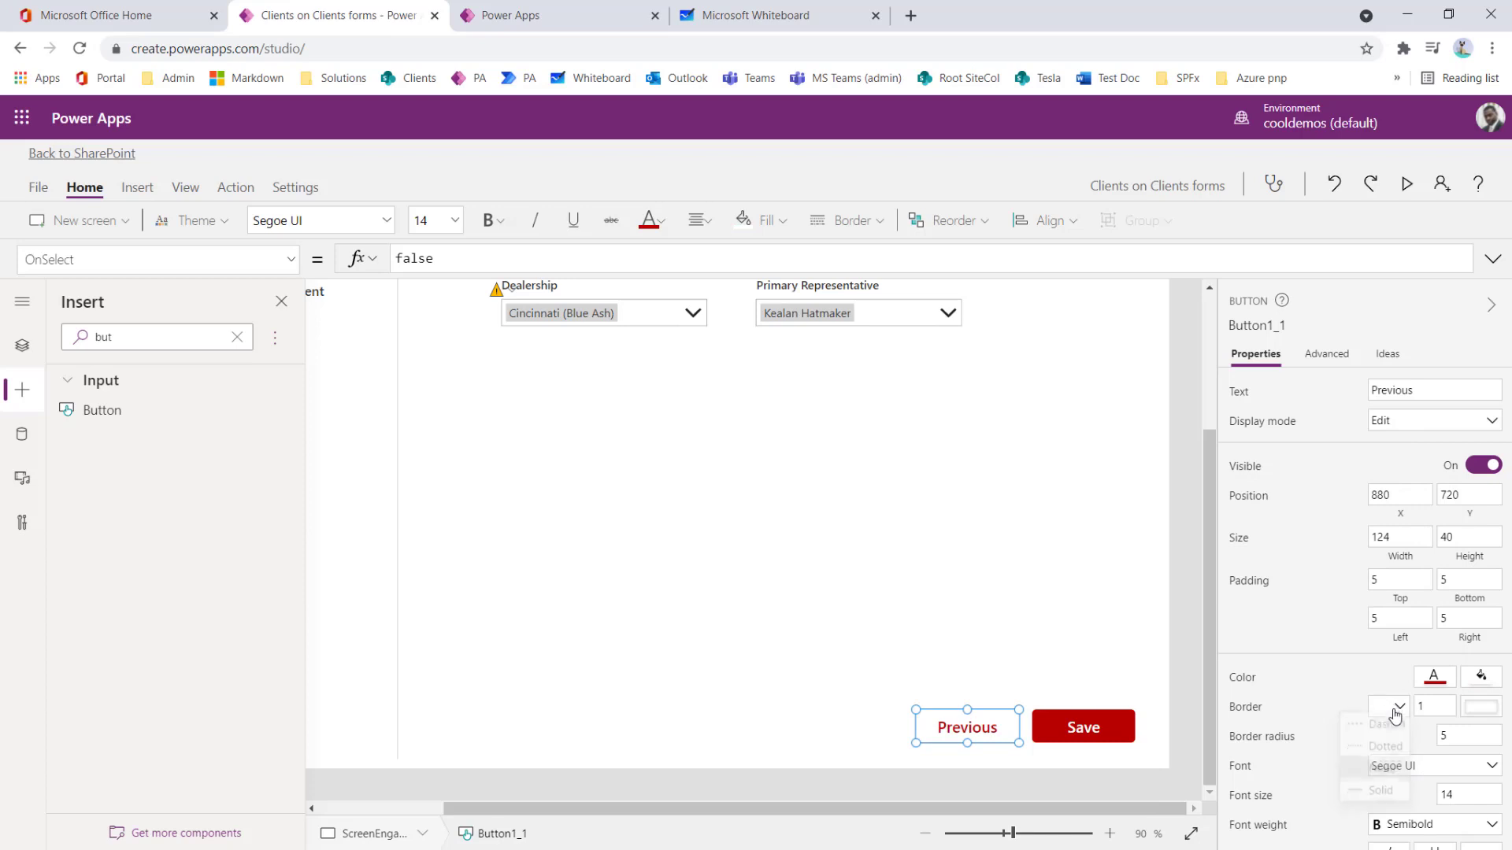
left_click(1191, 758)
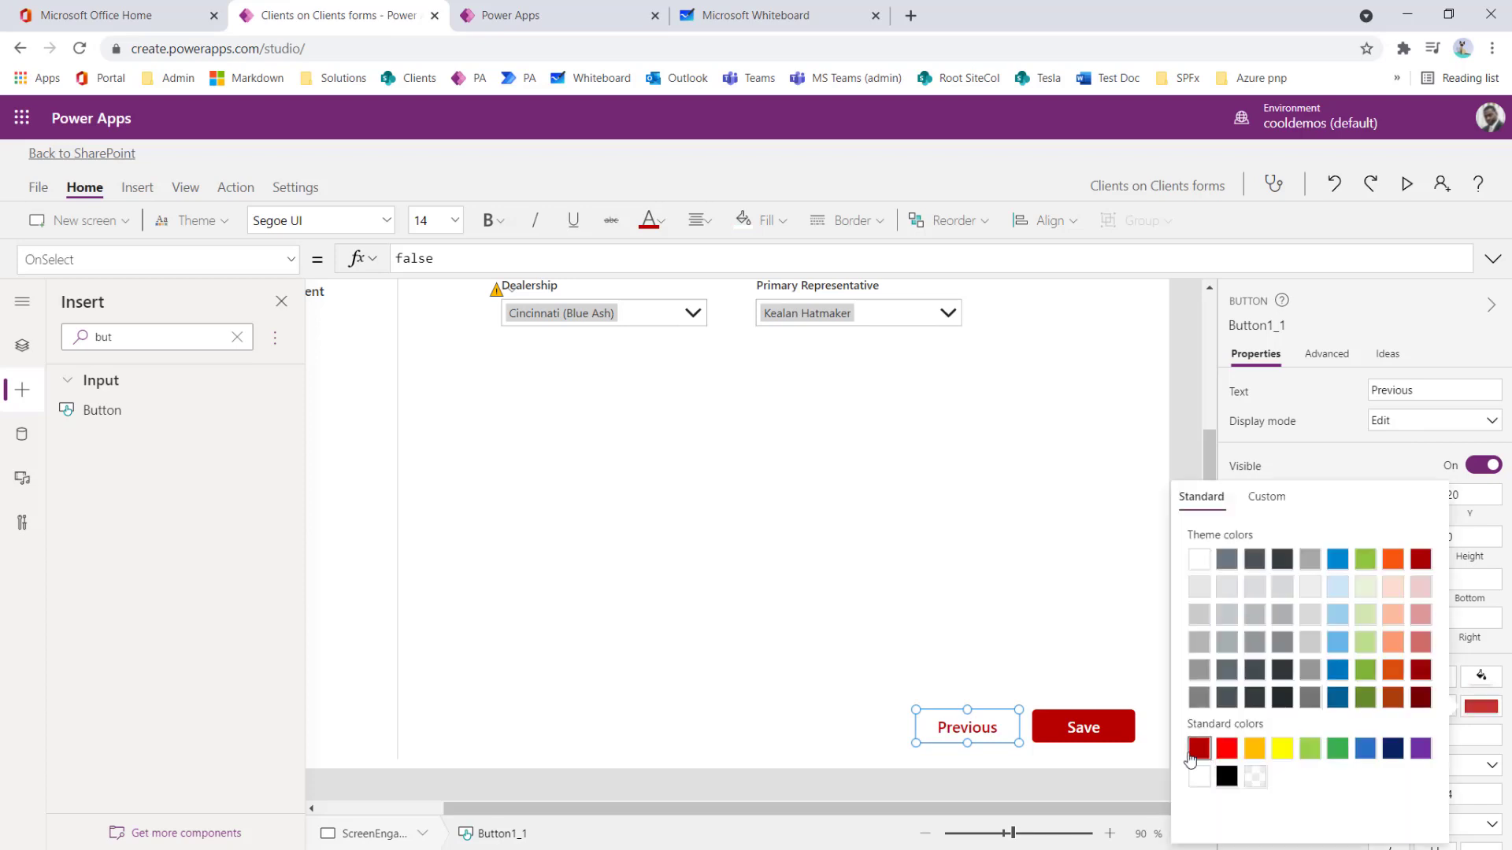
left_click(1145, 782)
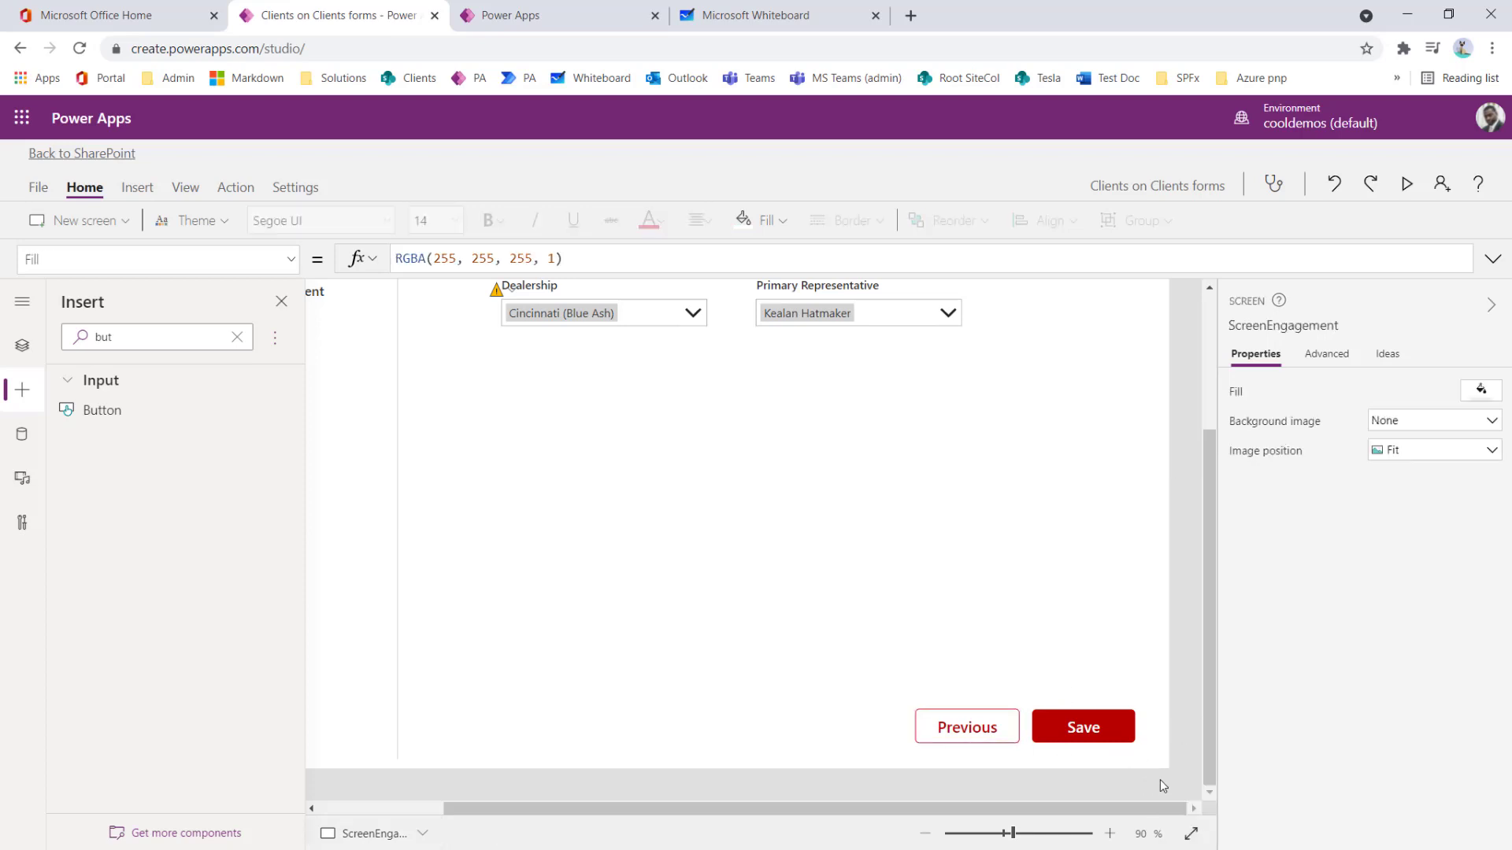
scroll(1137, 593, "up", 3)
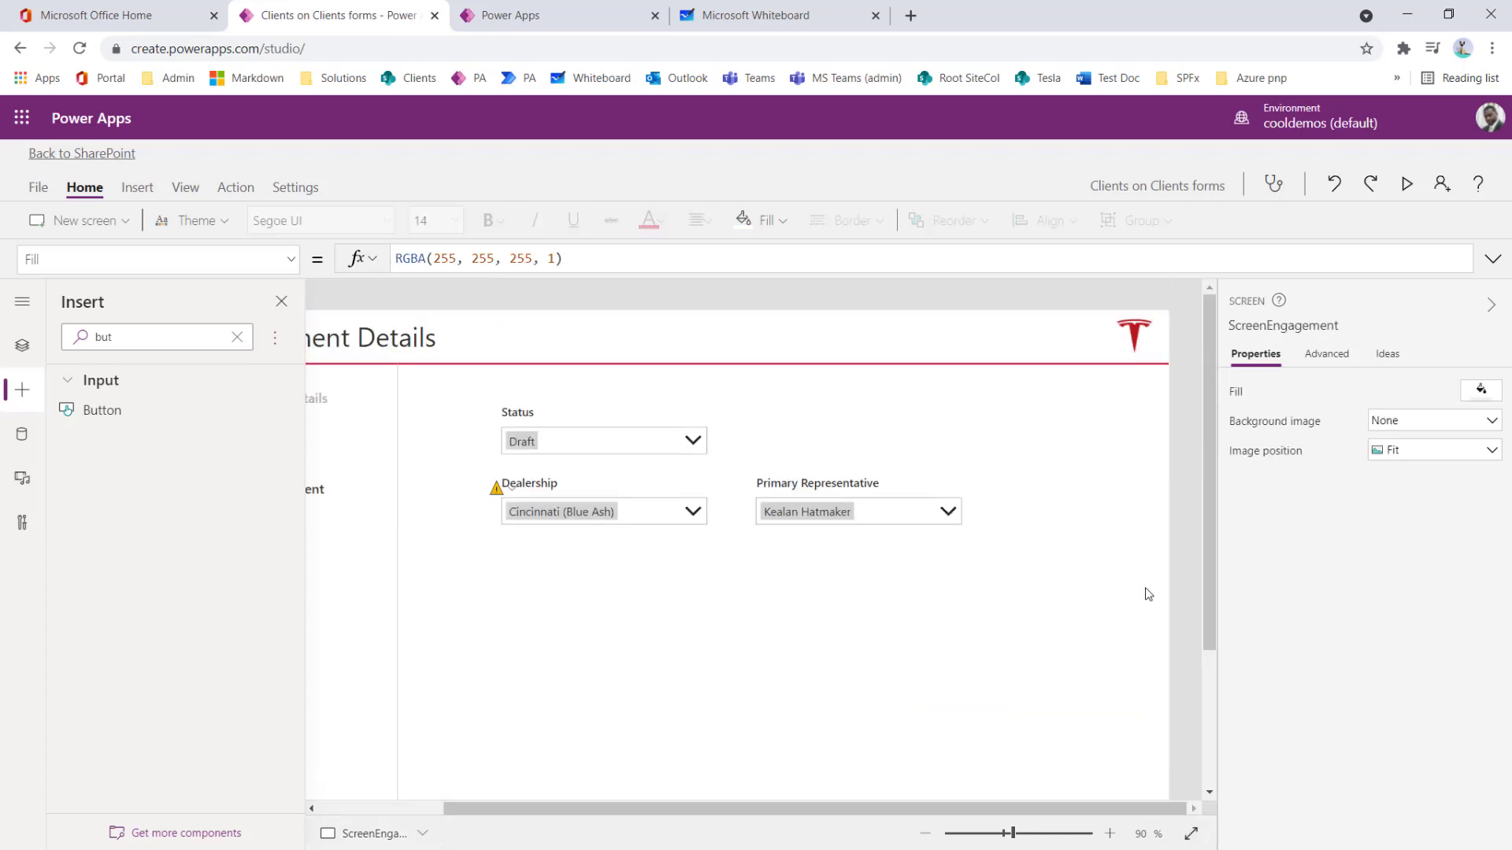
scroll(1149, 594, "down", 3)
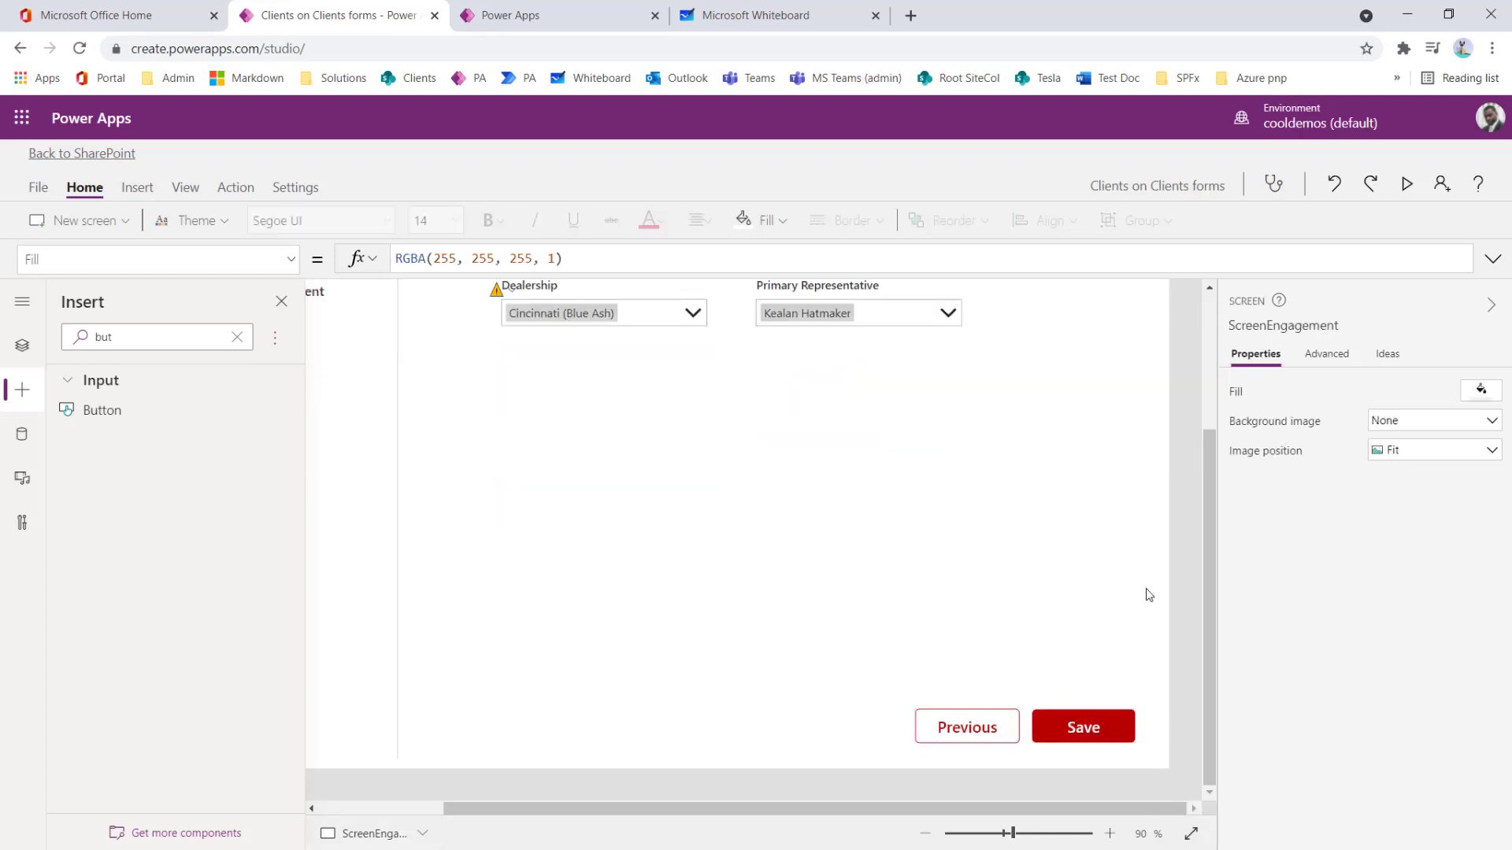
left_click(925, 837)
left_click(926, 836)
left_click(925, 836)
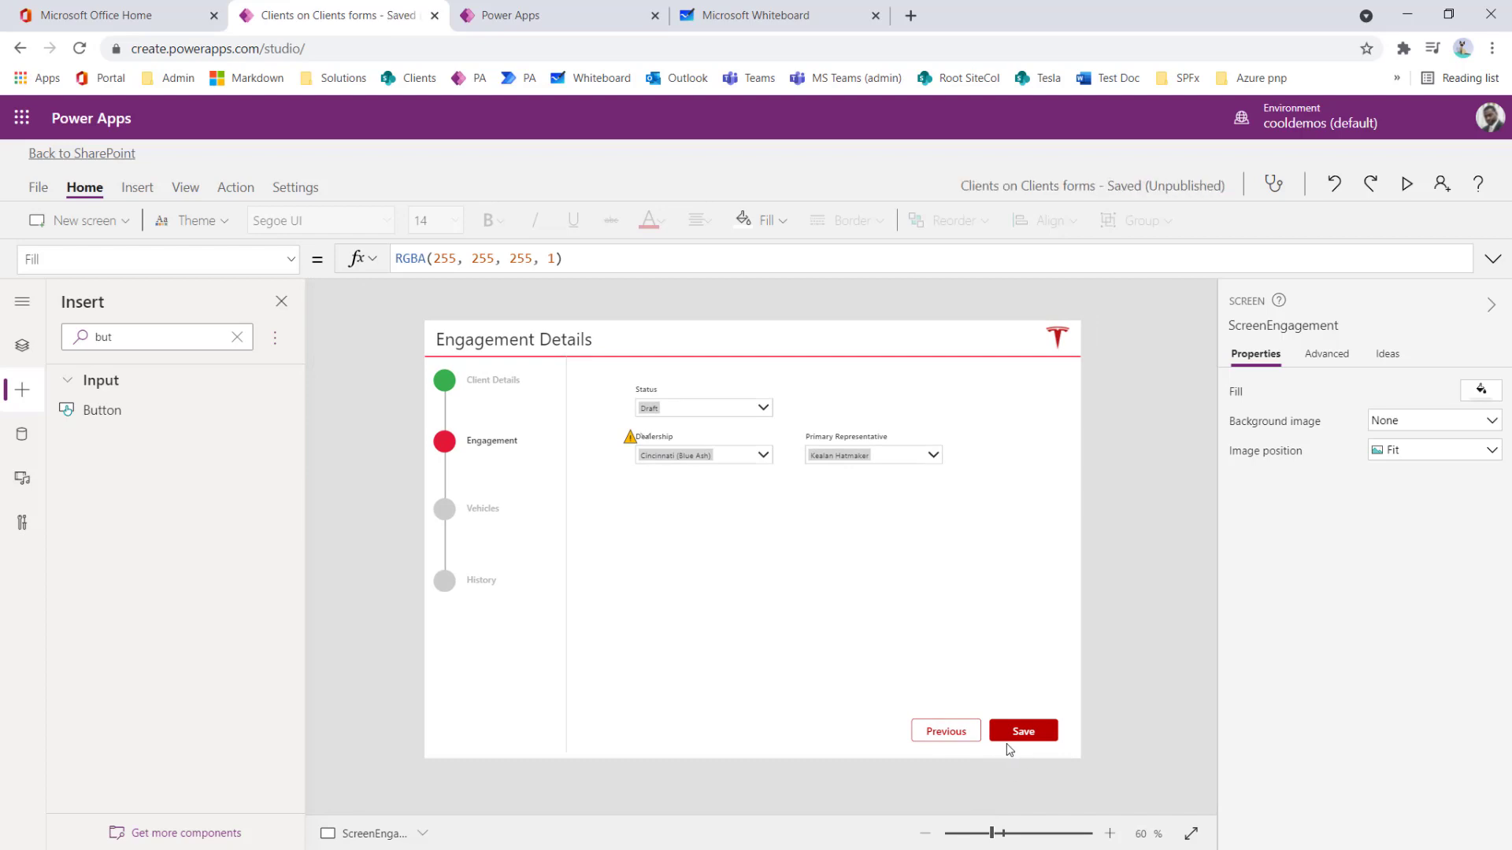
left_click(946, 732)
left_click(994, 774)
Step: Replace the Save button's OnSelect formula with the start of a Patch call that uses Clients as its data source
left_click(1039, 736)
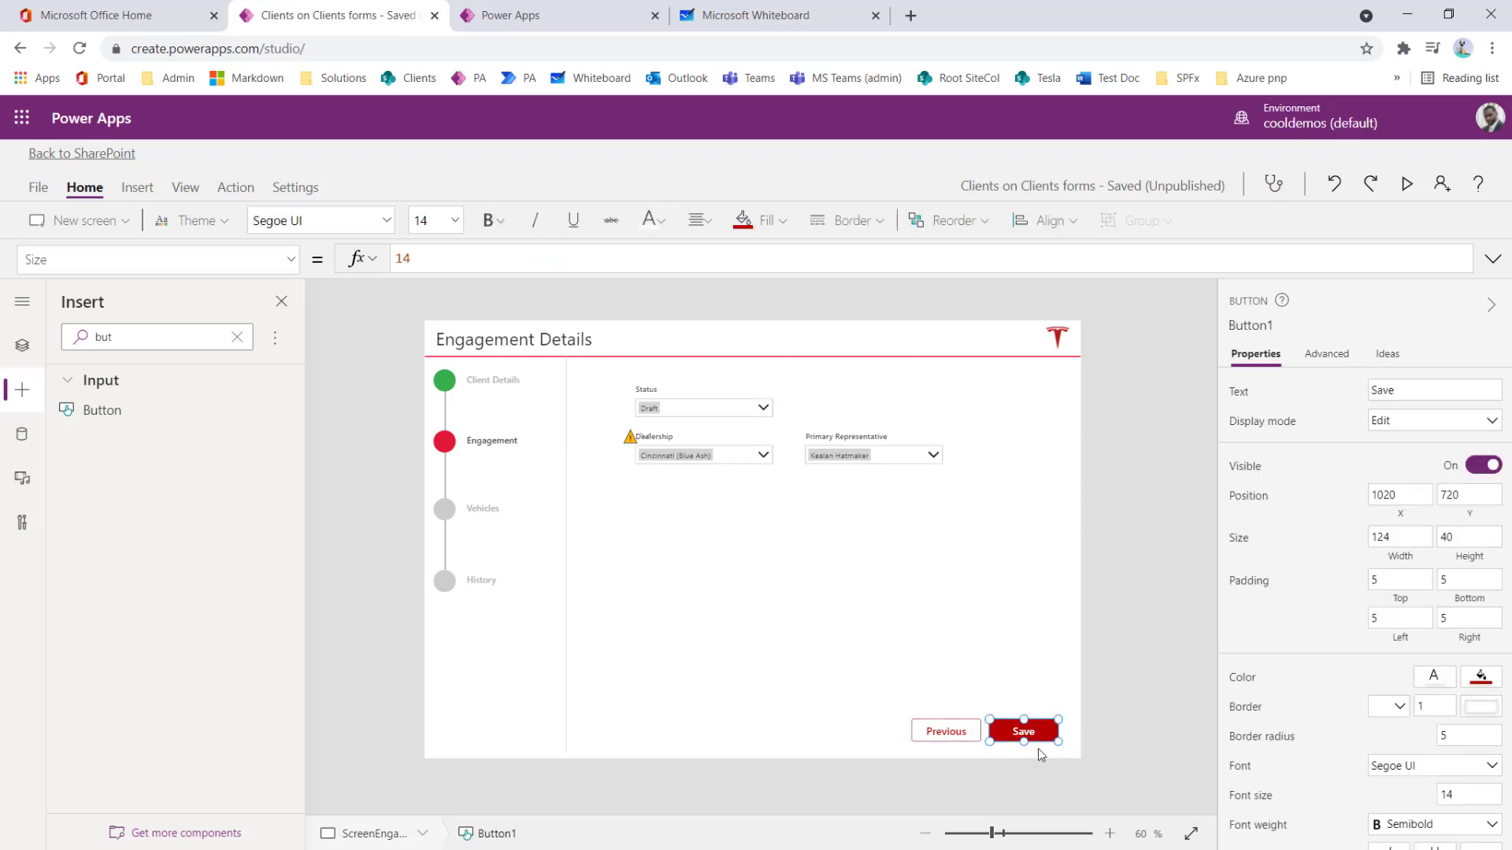
left_click(290, 259)
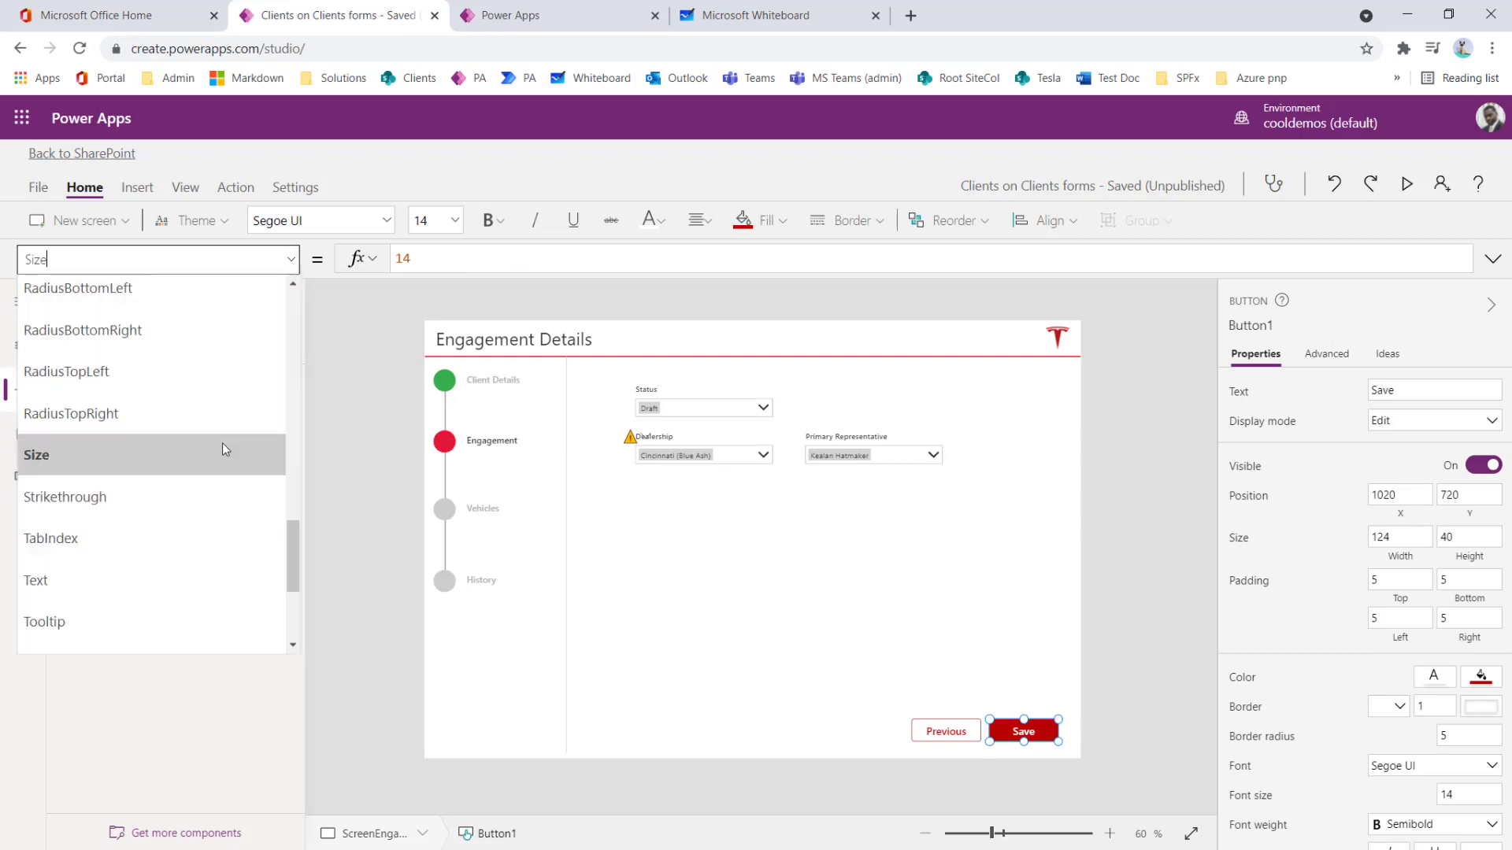
scroll(222, 442, "down", 3)
scroll(203, 462, "up", 10)
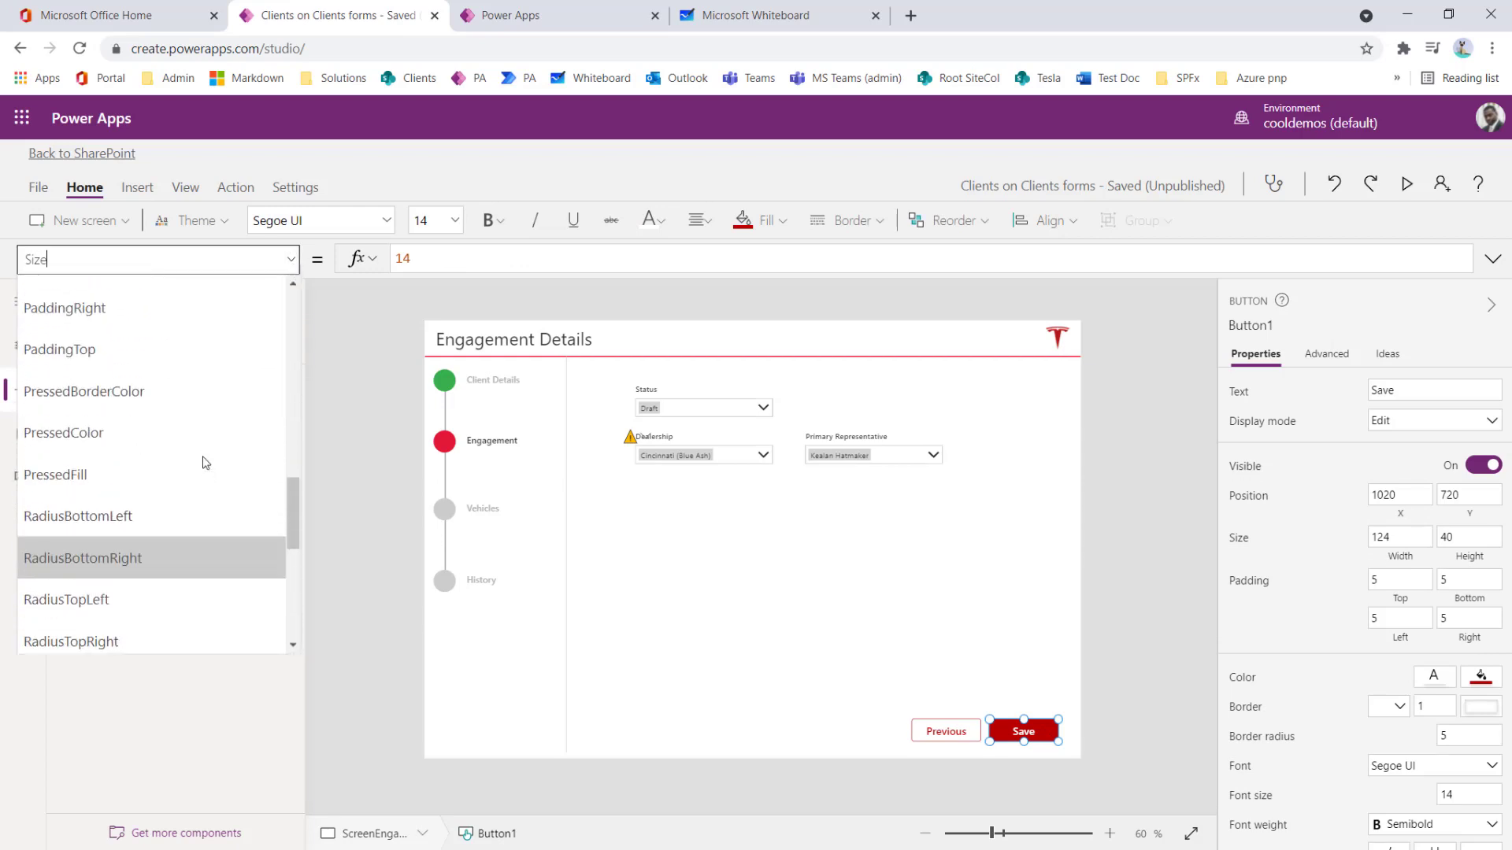
scroll(203, 462, "down", 1)
left_click(77, 443)
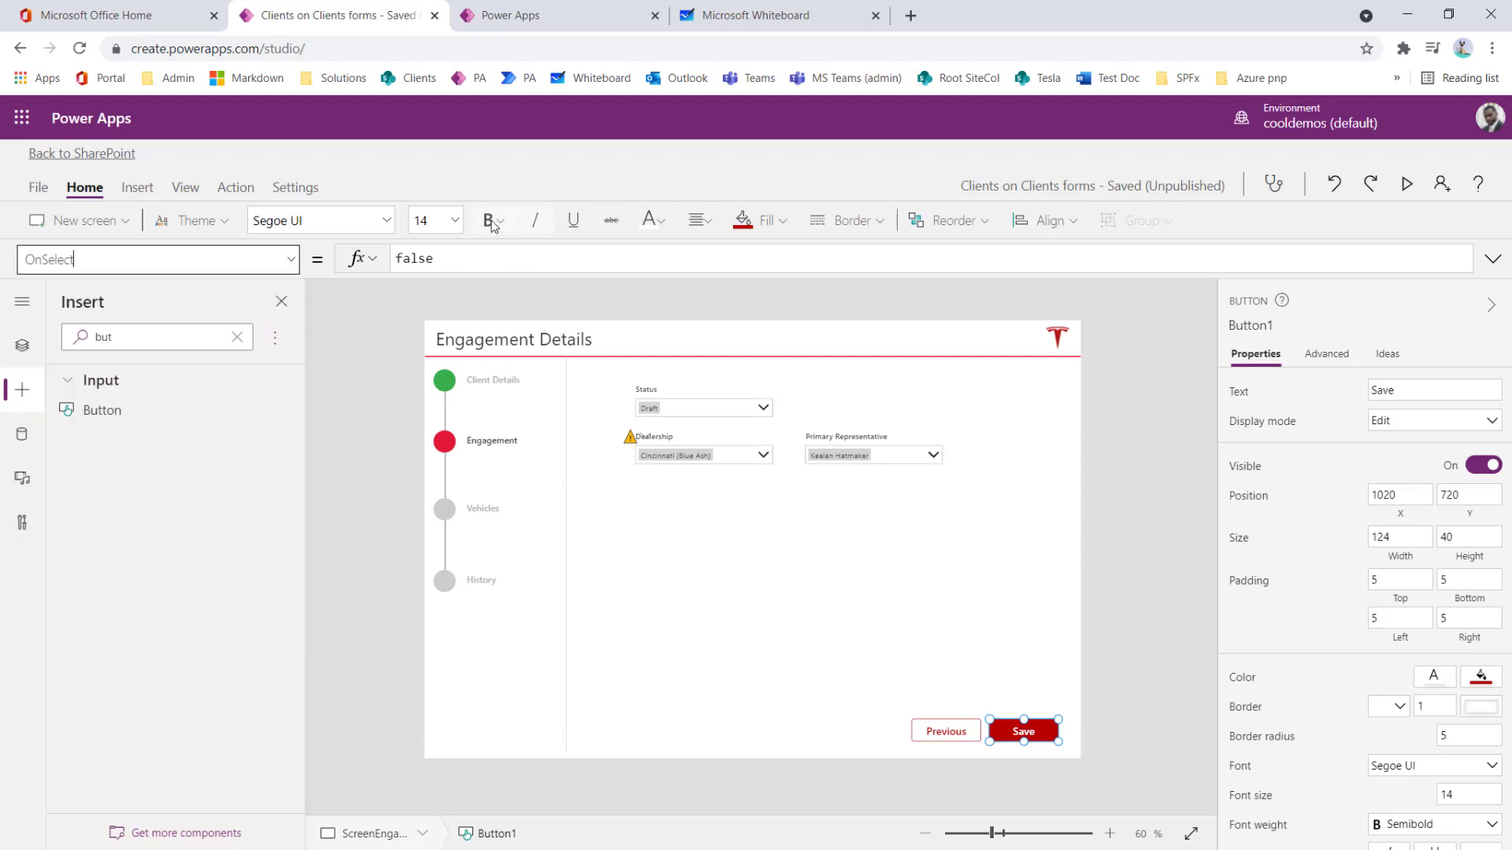
double_click(425, 258)
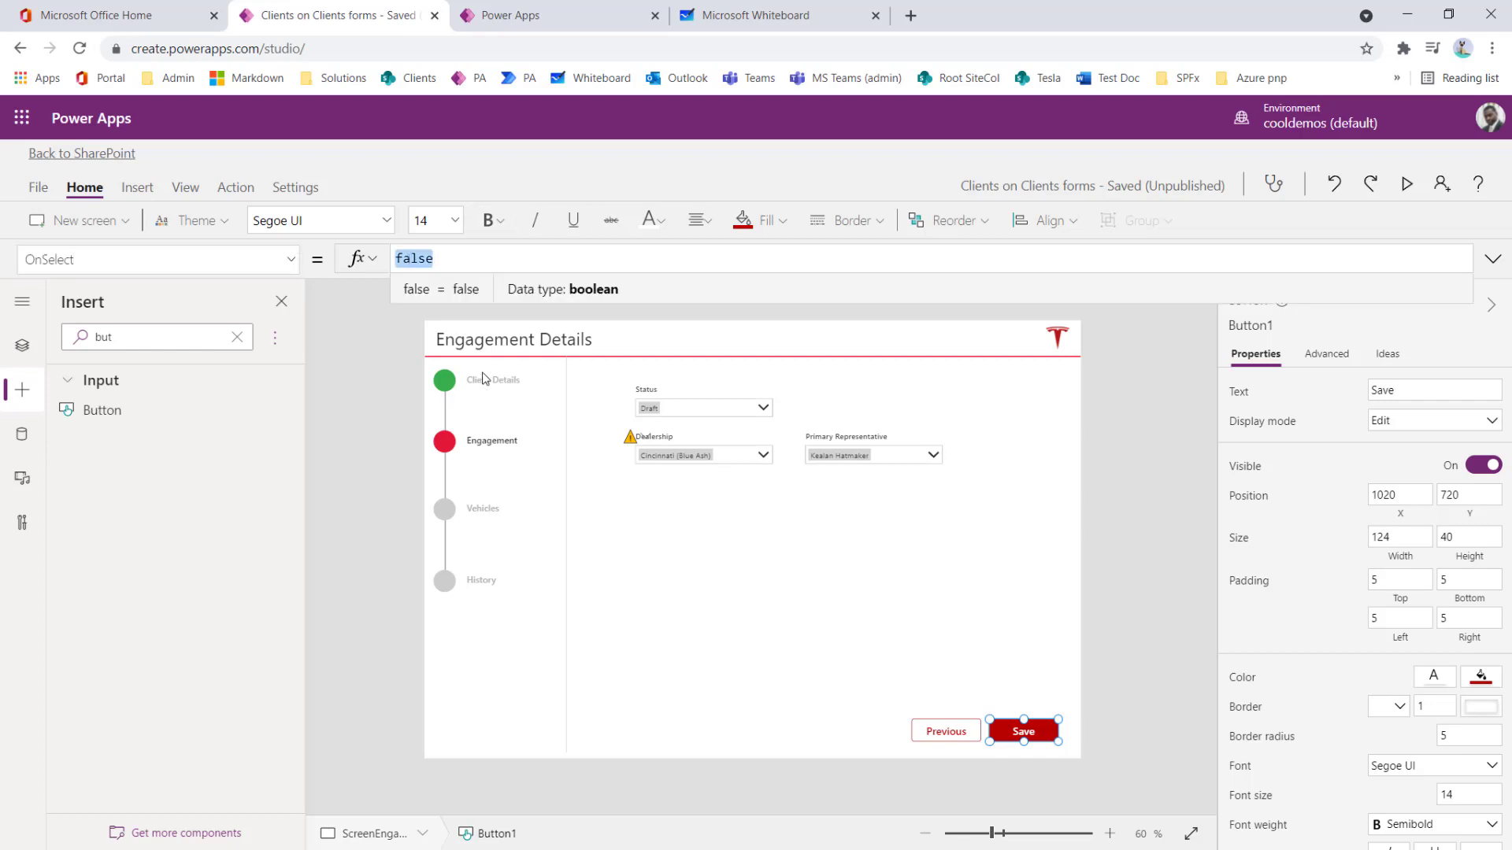
type("Patch(")
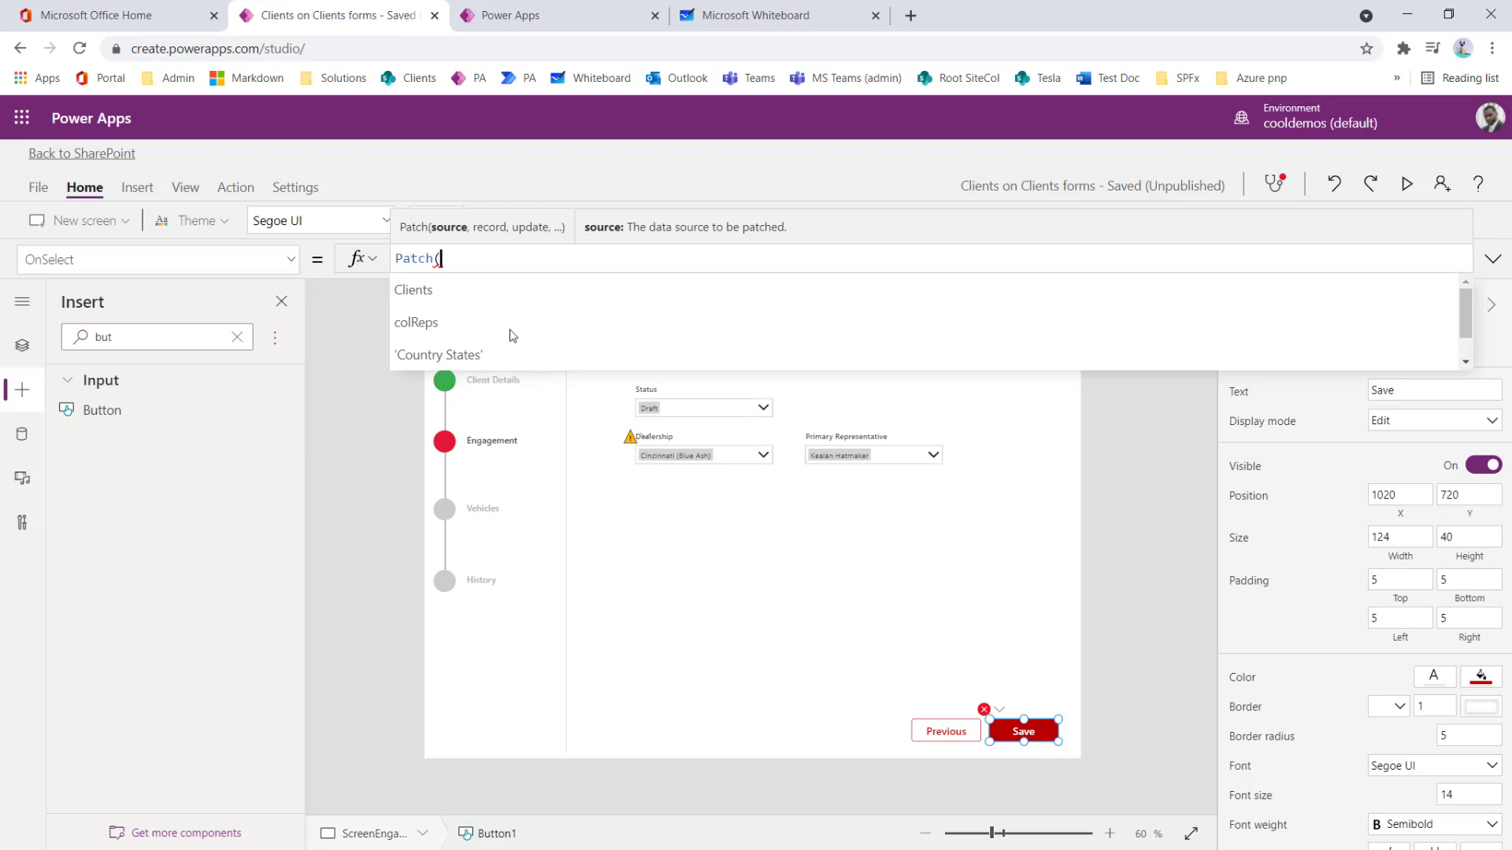
left_click(472, 290)
type(",")
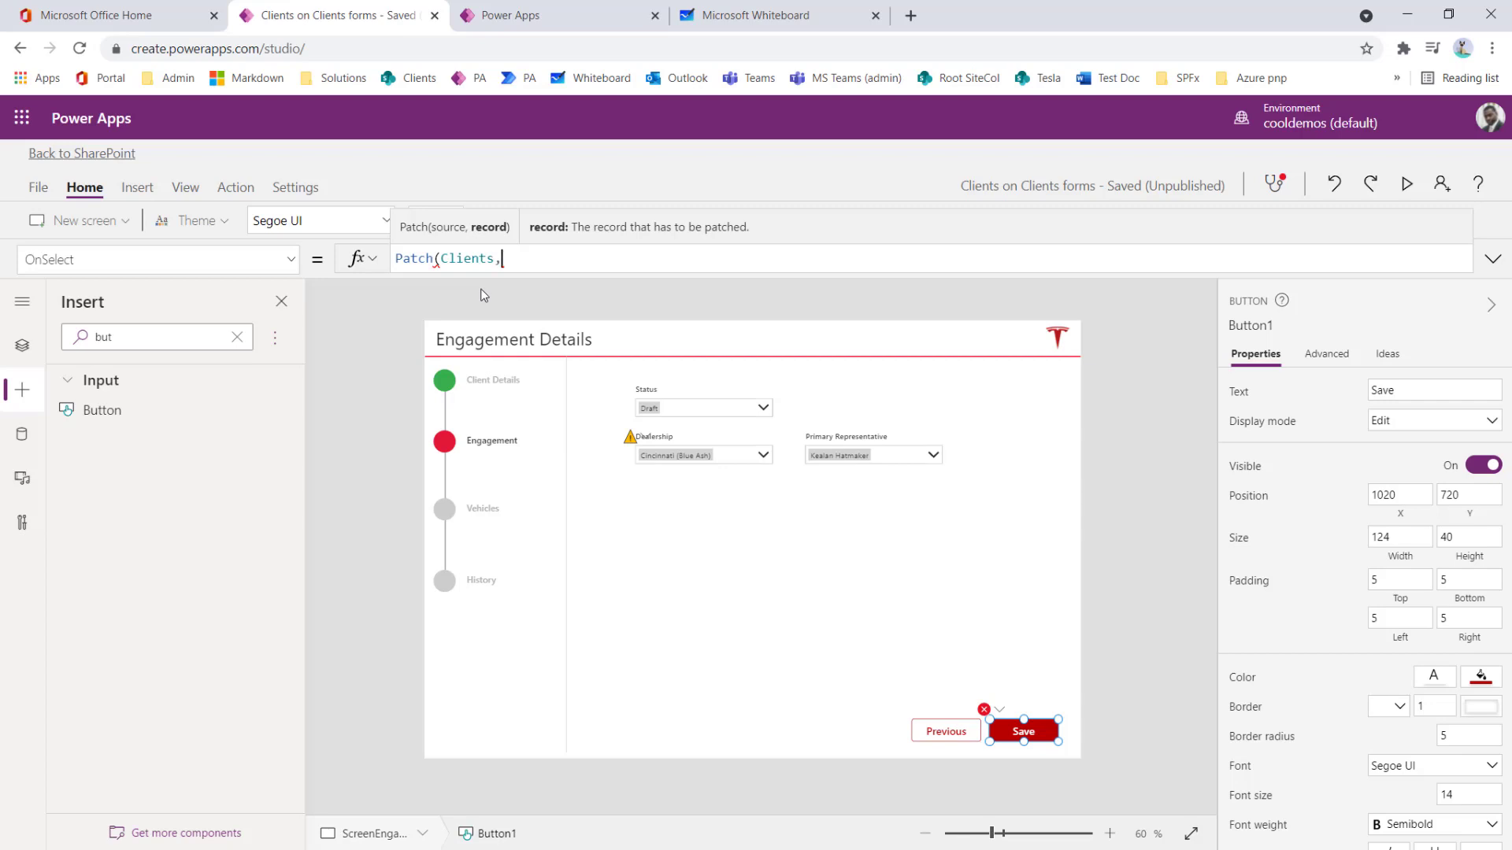
Step: Add Defaults(Clients) as the record argument of the Patch call, followed by a comma
type("Default")
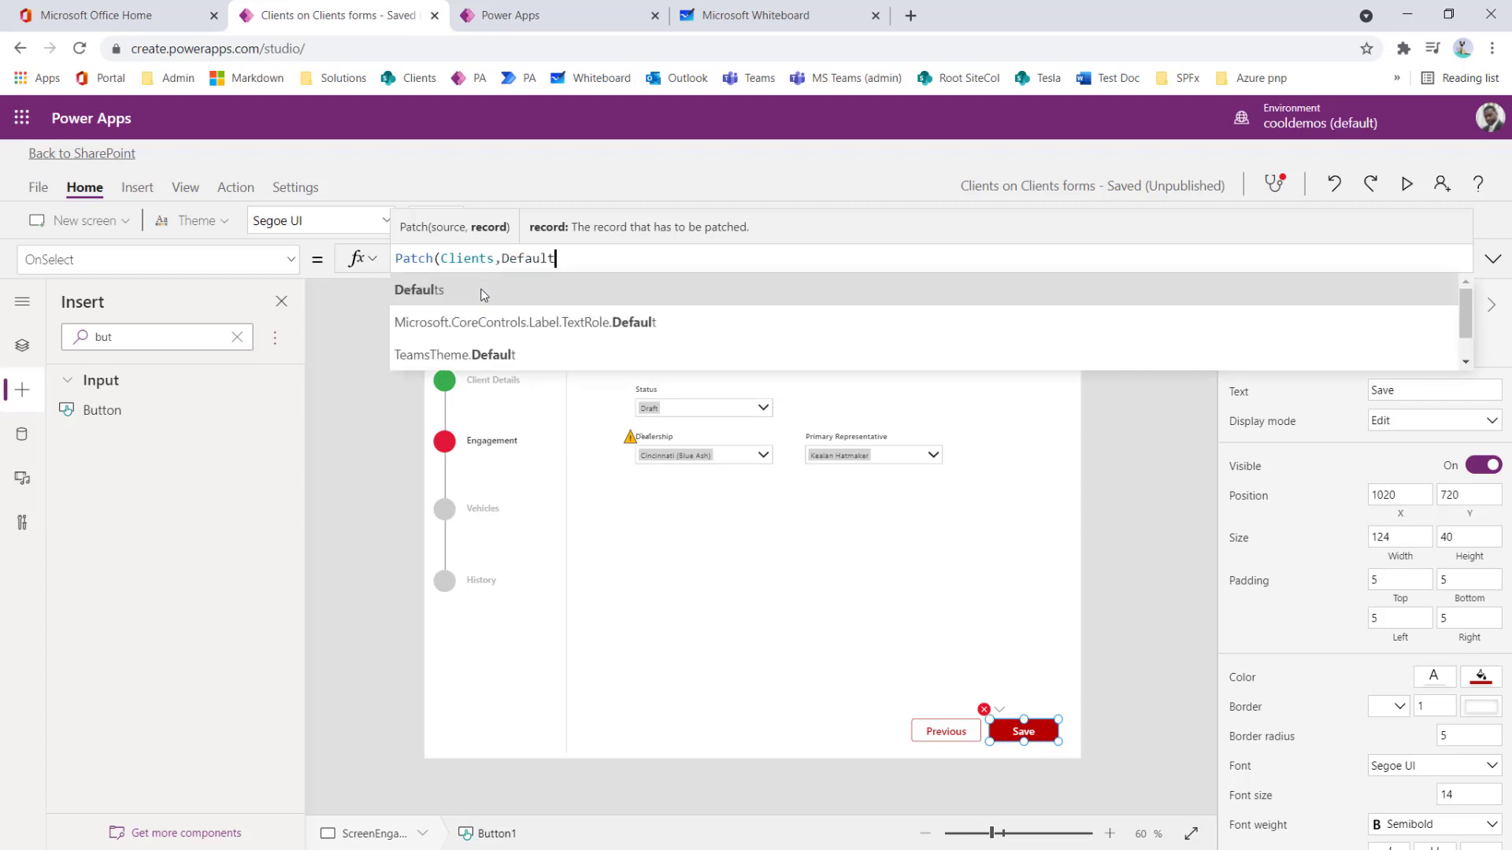
left_click(483, 295)
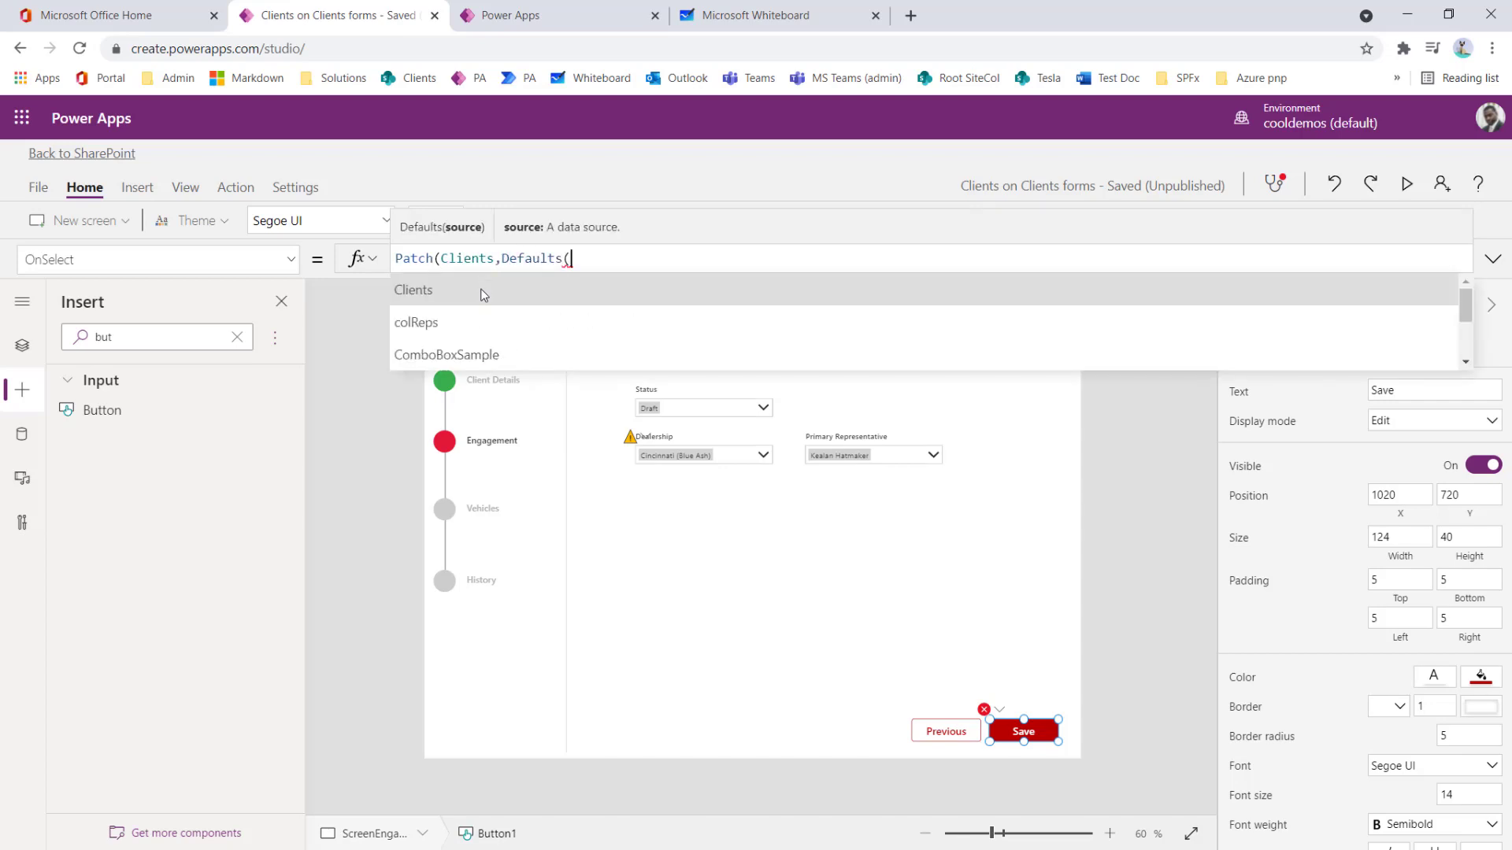
left_click(483, 291)
type(")")
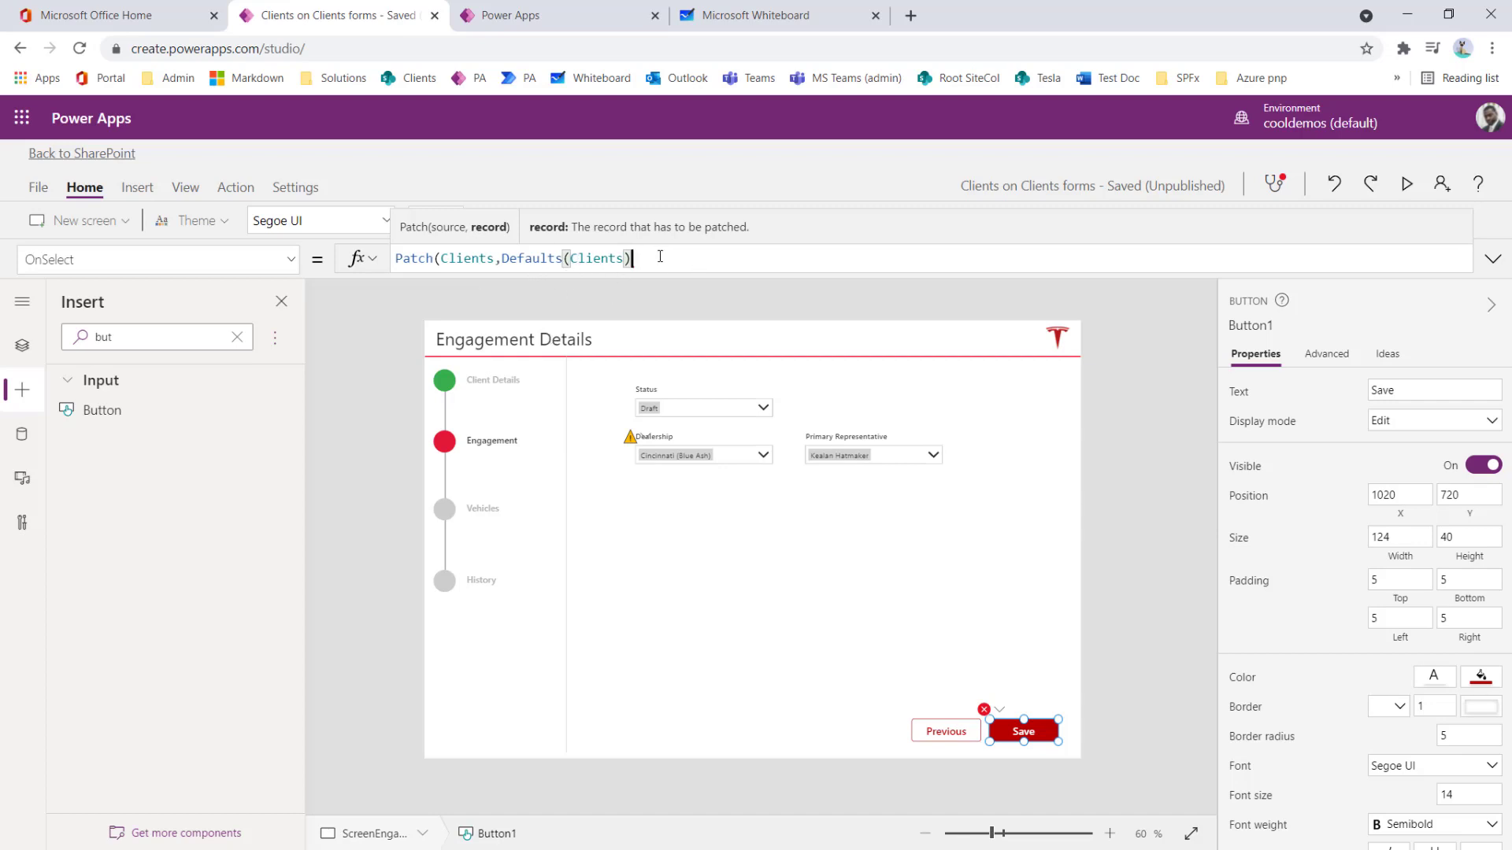
type(",")
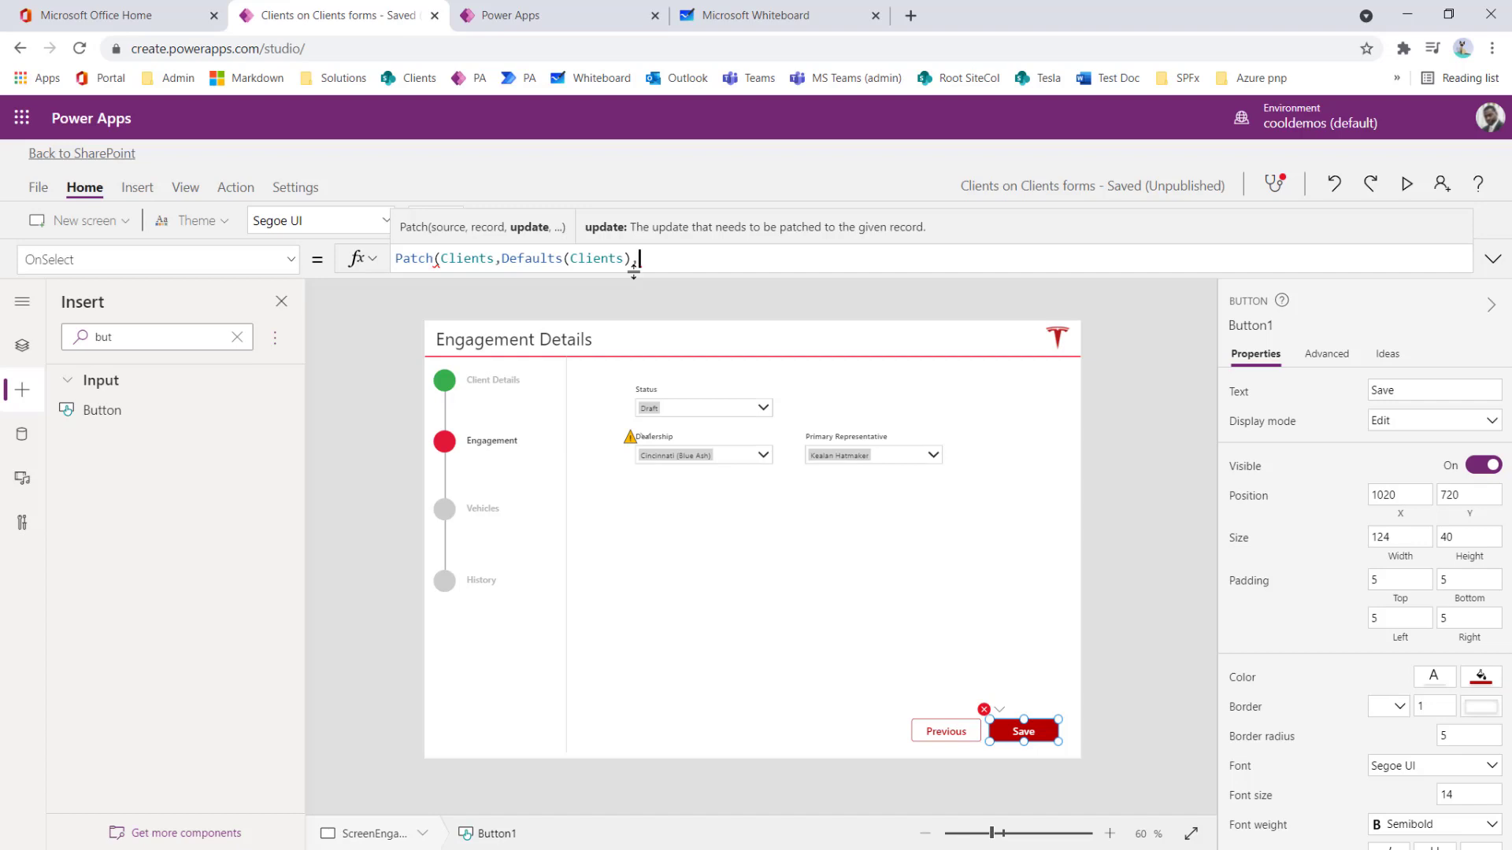
Step: Check the form names in the screen tree and add FormMain.Updates as the Patch call's first update argument
left_click(24, 351)
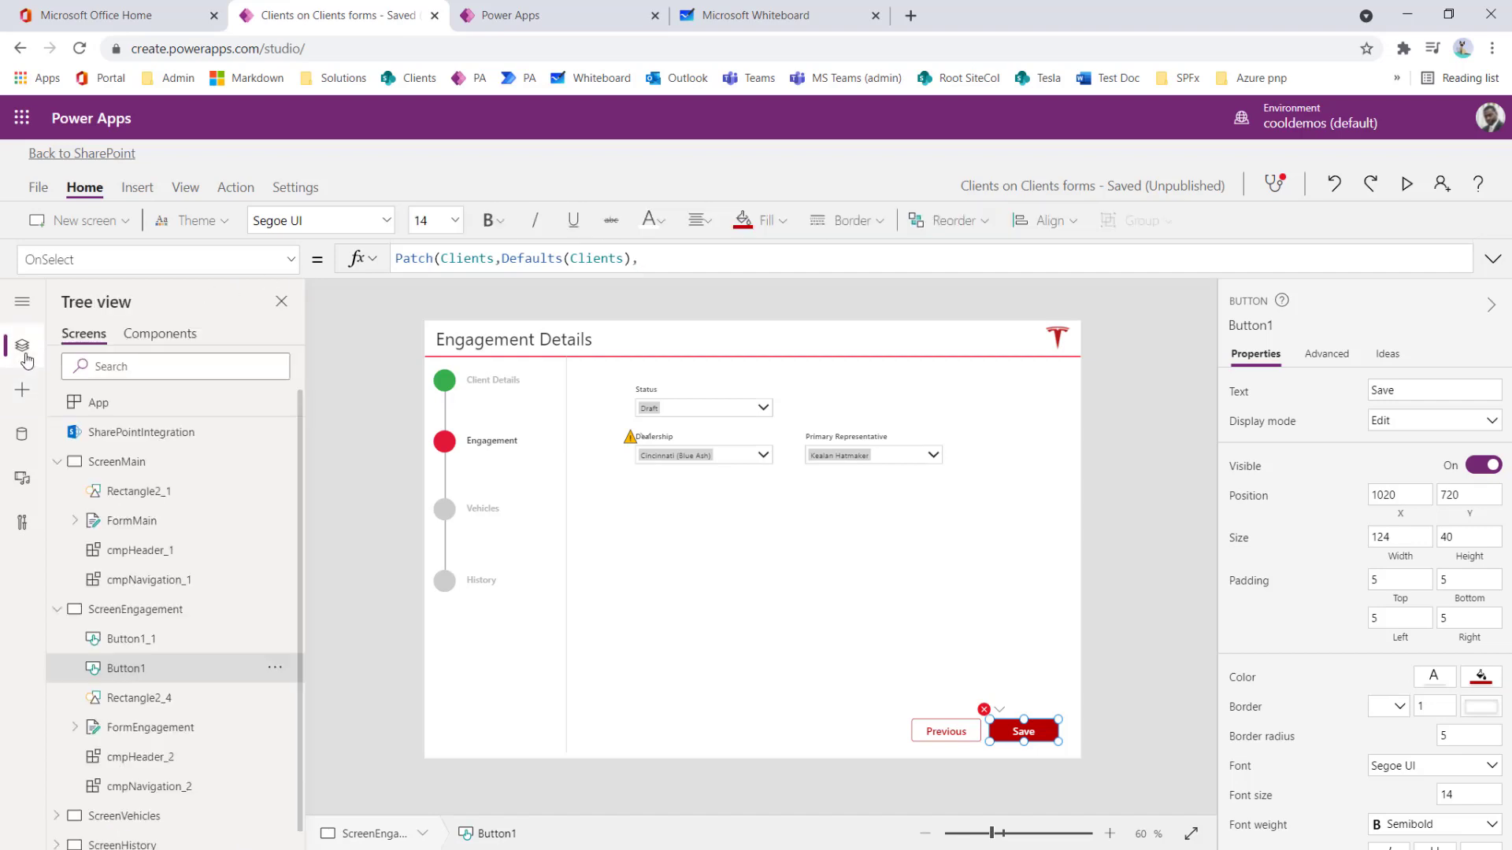
left_click(673, 260)
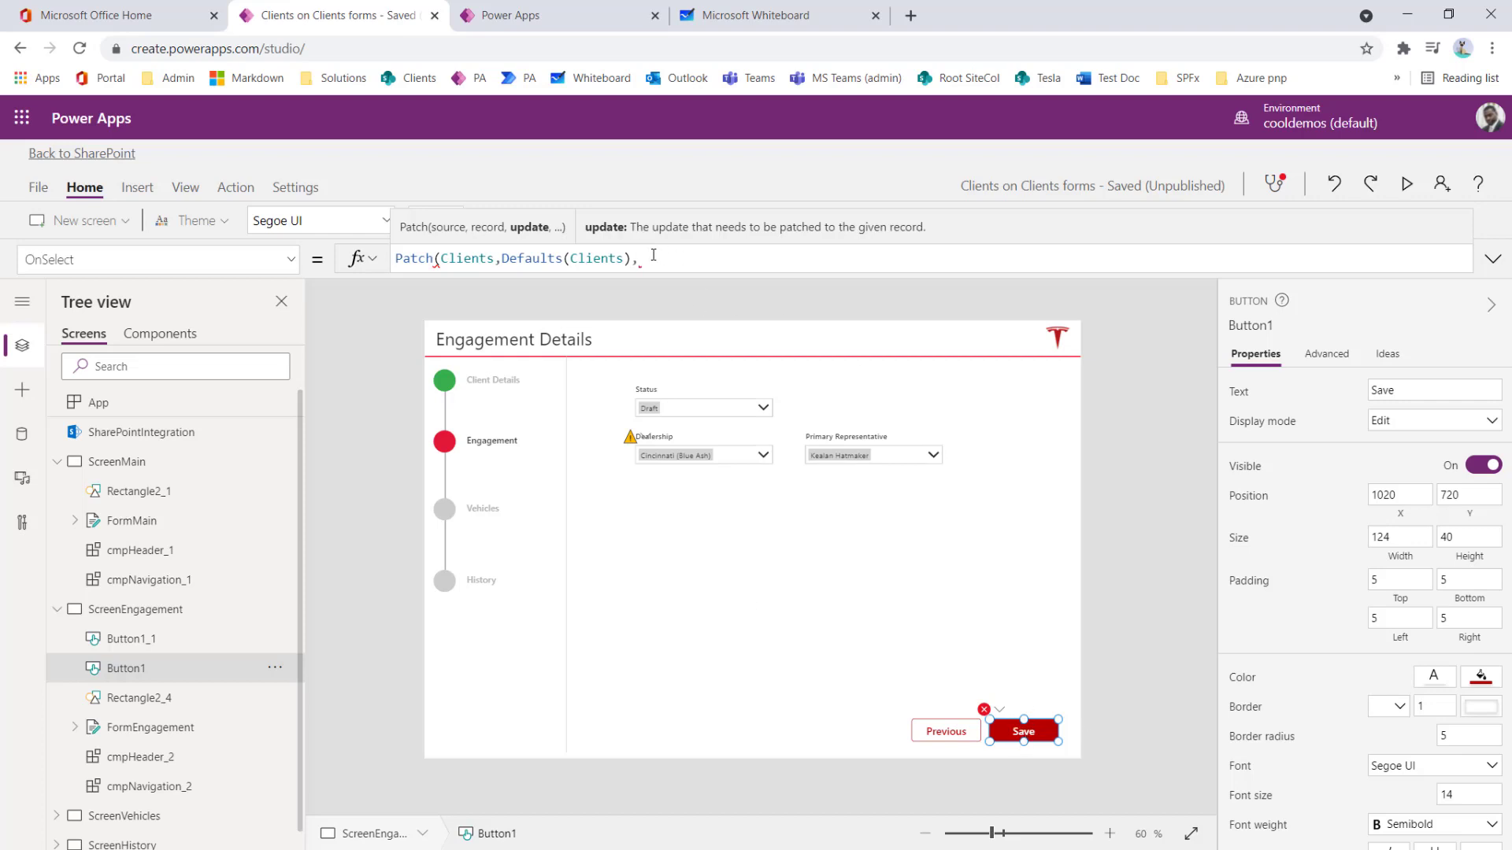
type("for")
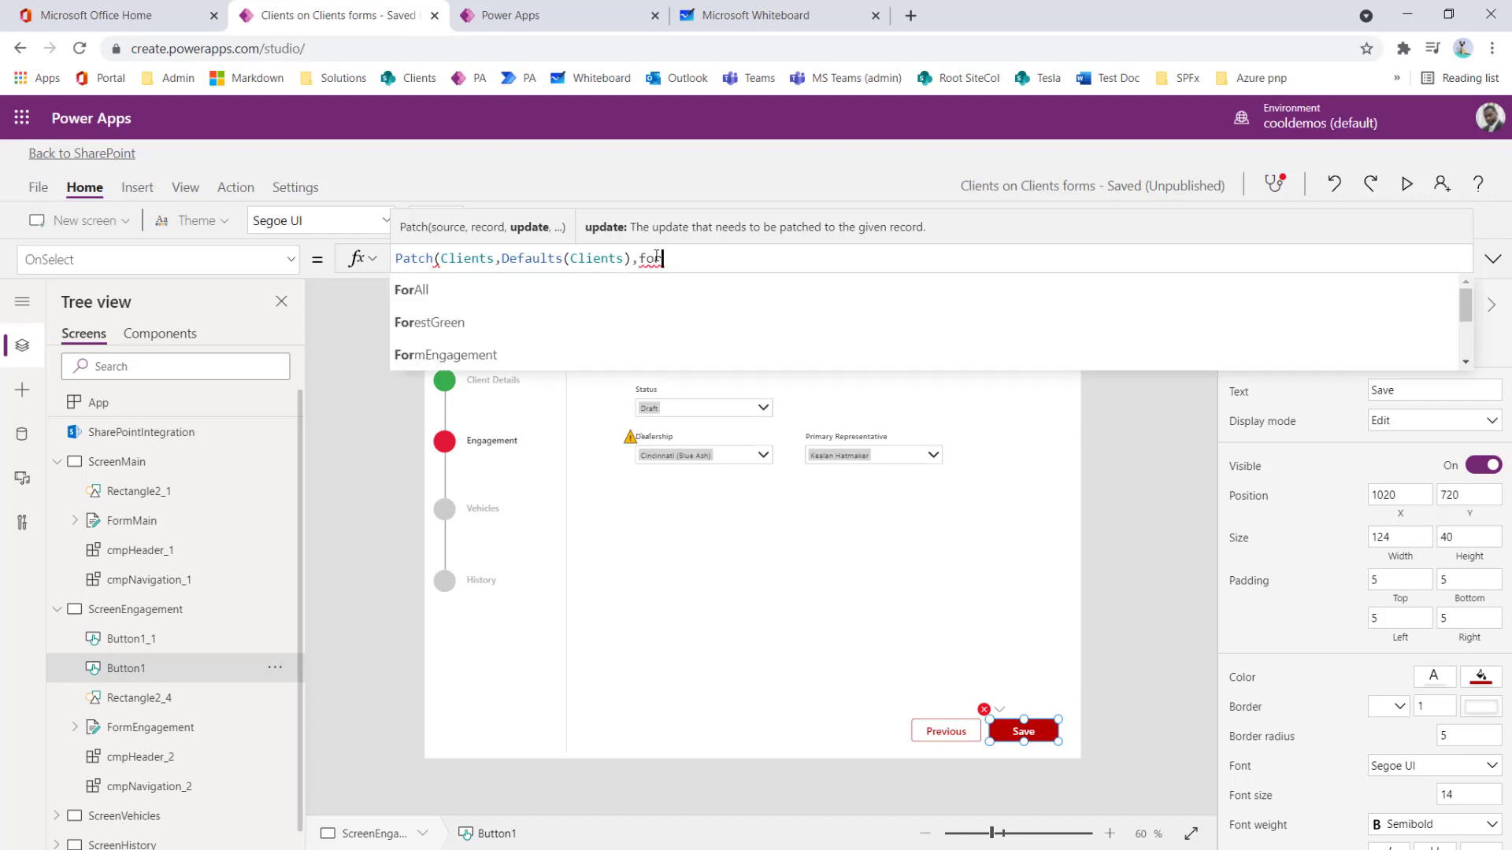
type("m")
key("Down")
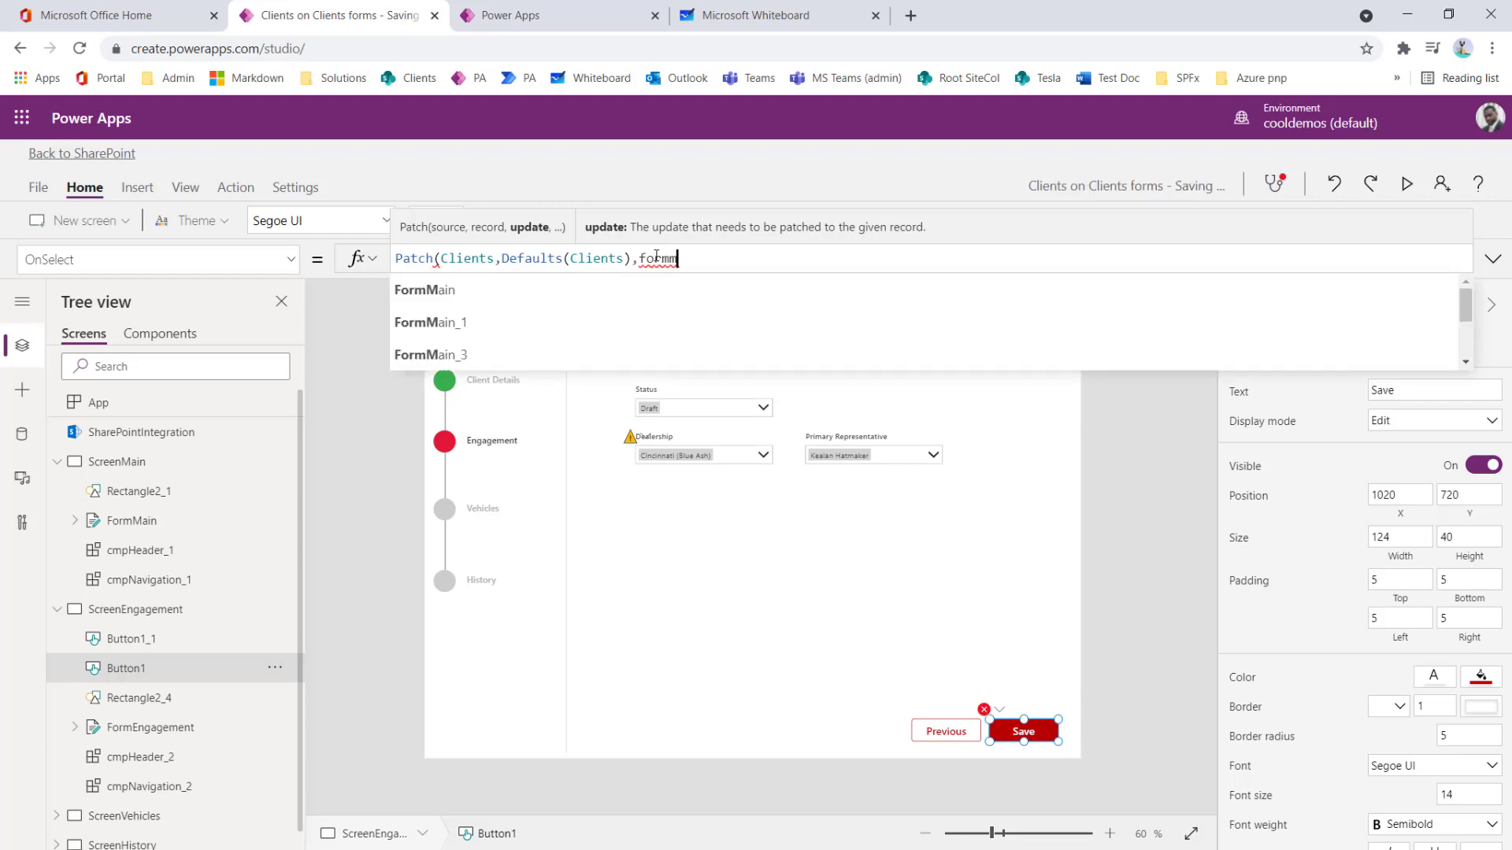
key("Tab")
type(".")
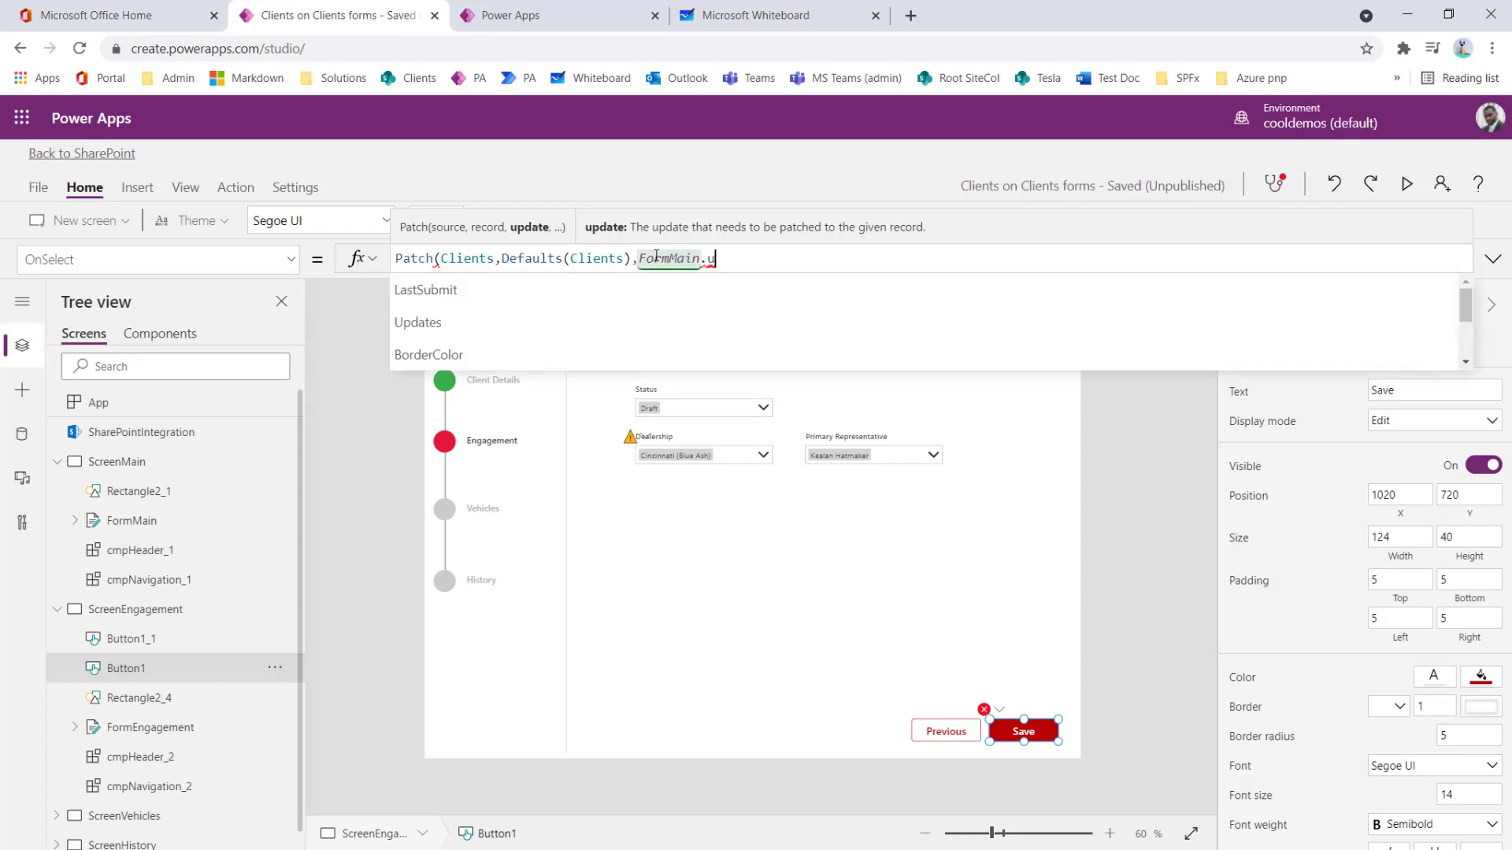
type("up")
key("Tab")
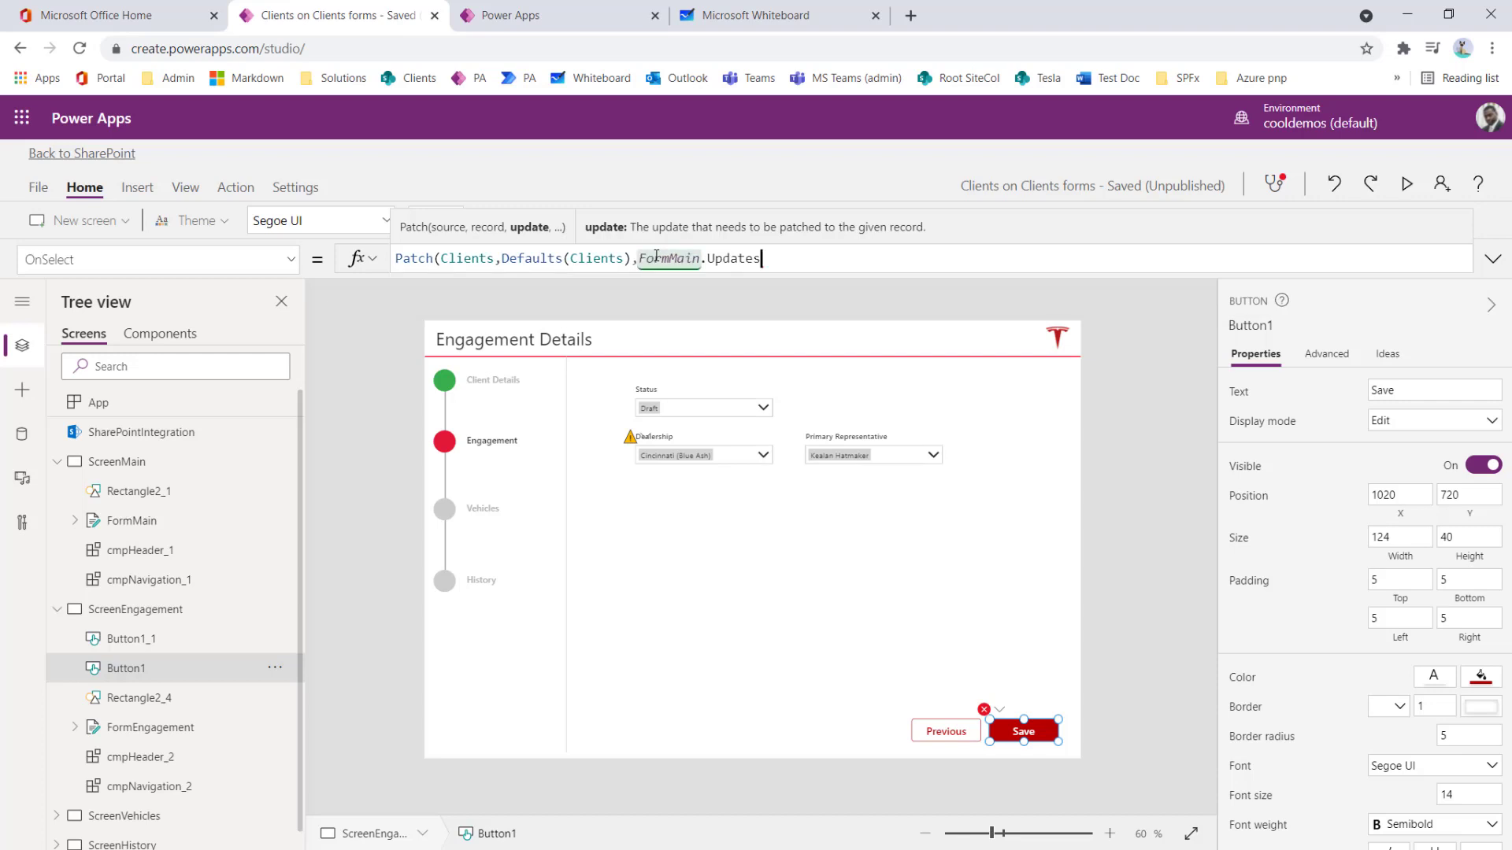
Step: Add FormEngagement.Updates as the second update argument and end the Patch call with a closing parenthesis and semicolon
type(",")
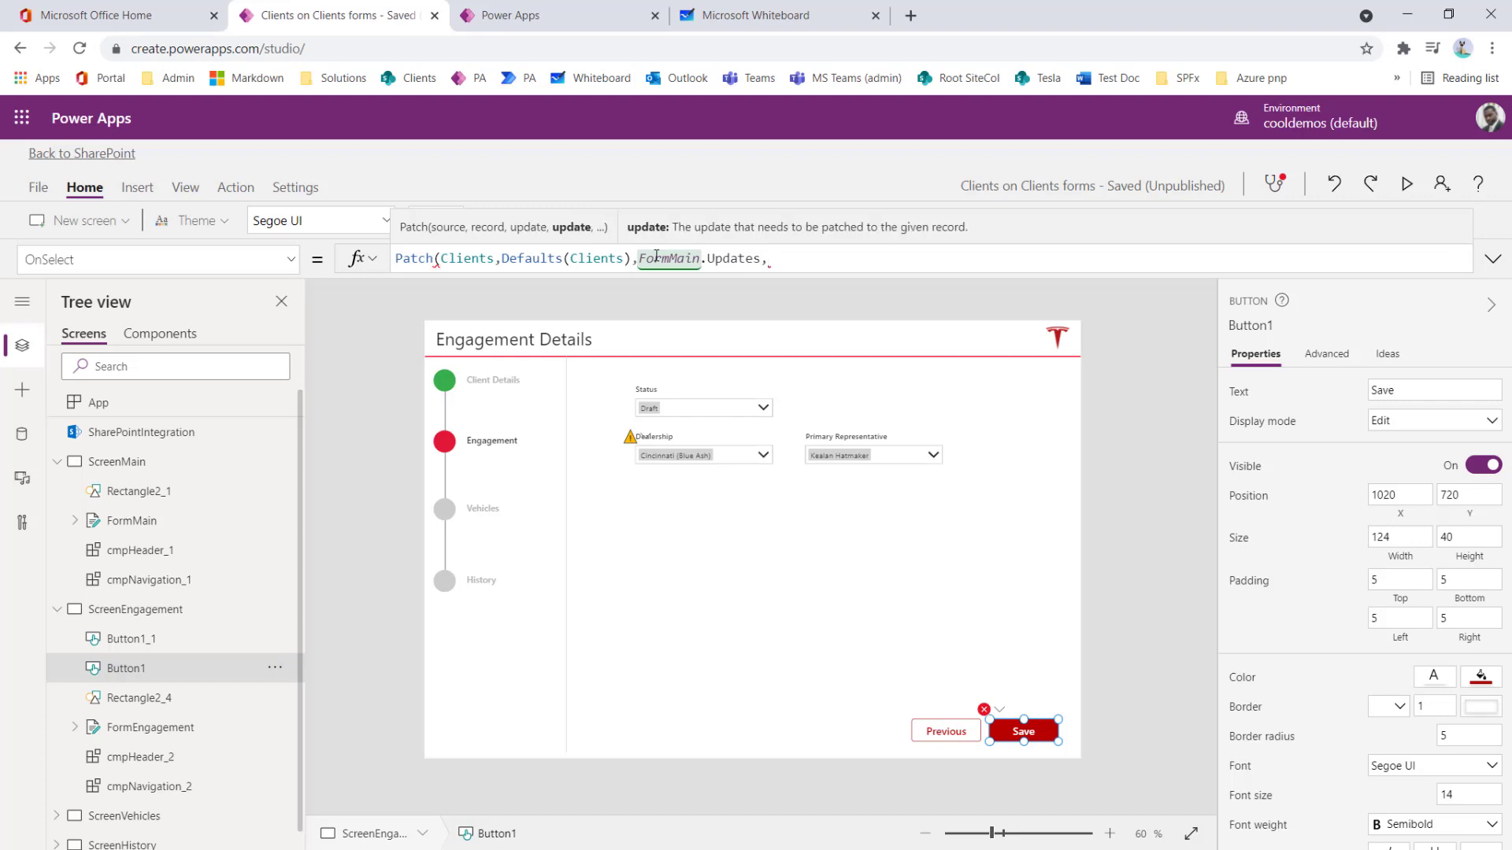
type("Form")
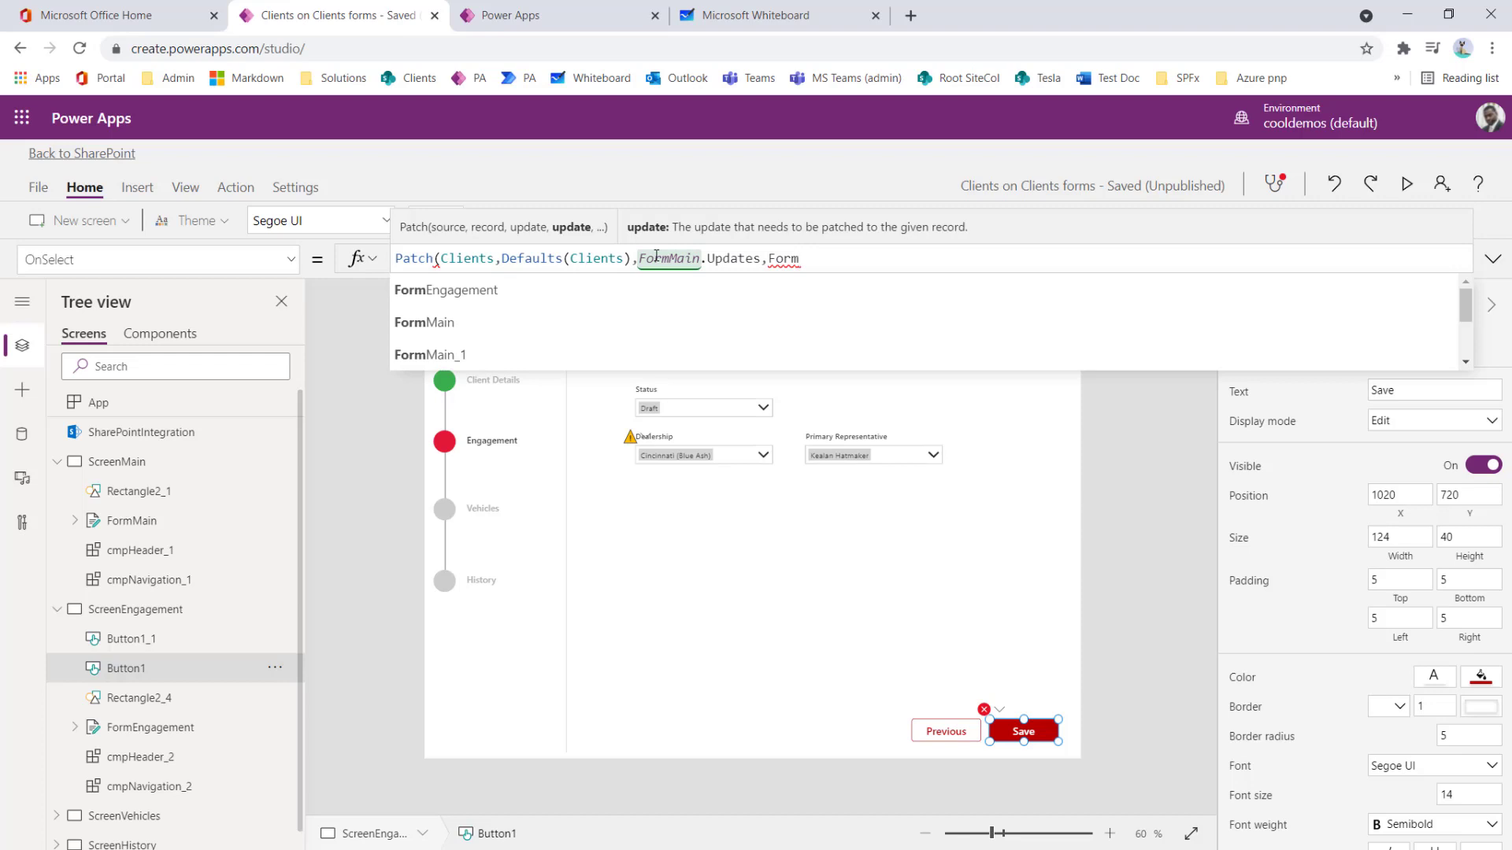
type("Eng")
key("Tab")
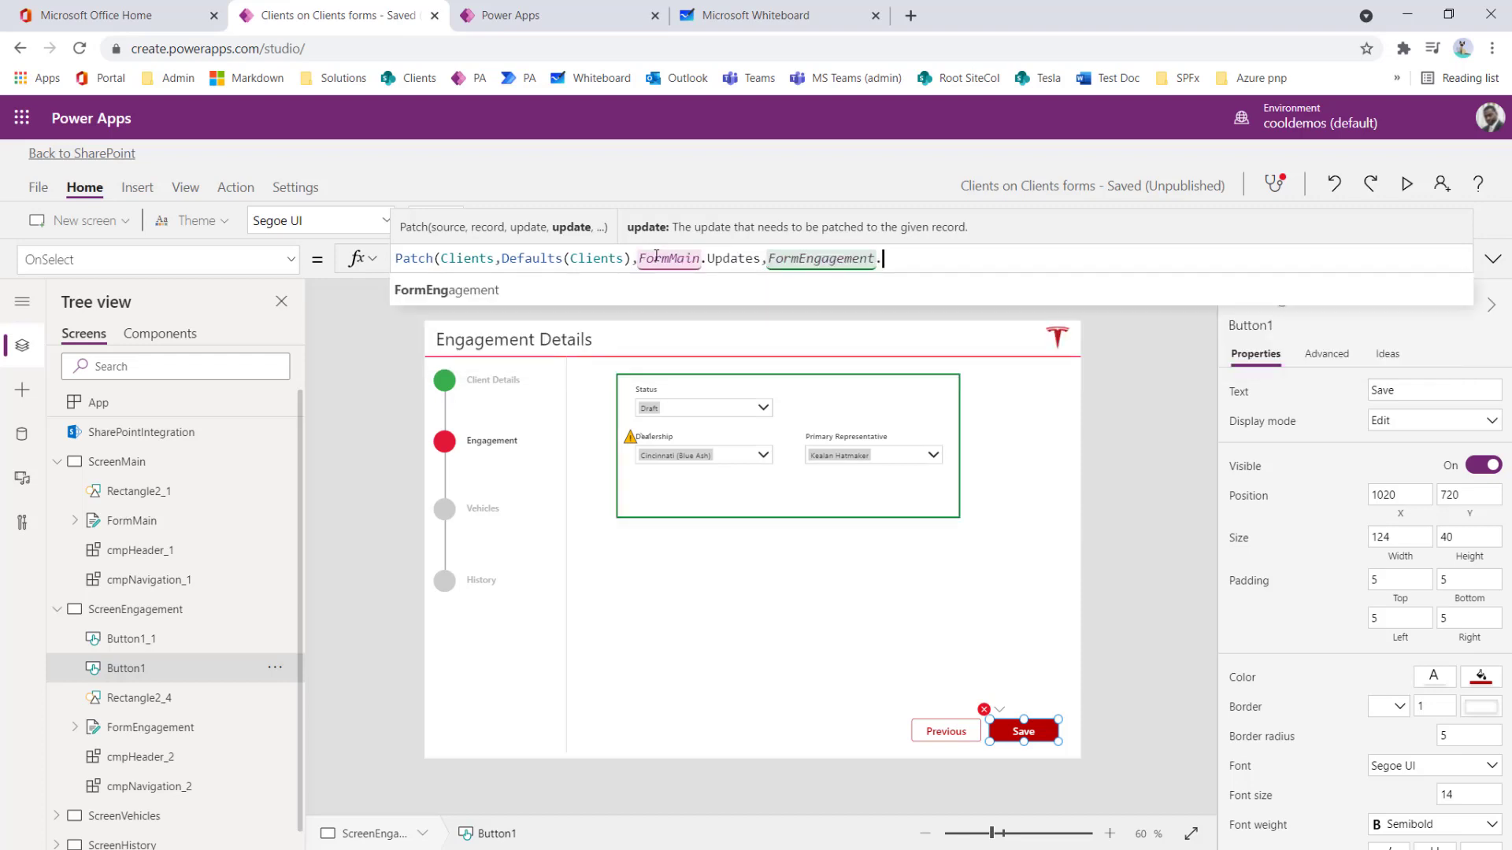
type(".upda")
key("Tab")
type(")")
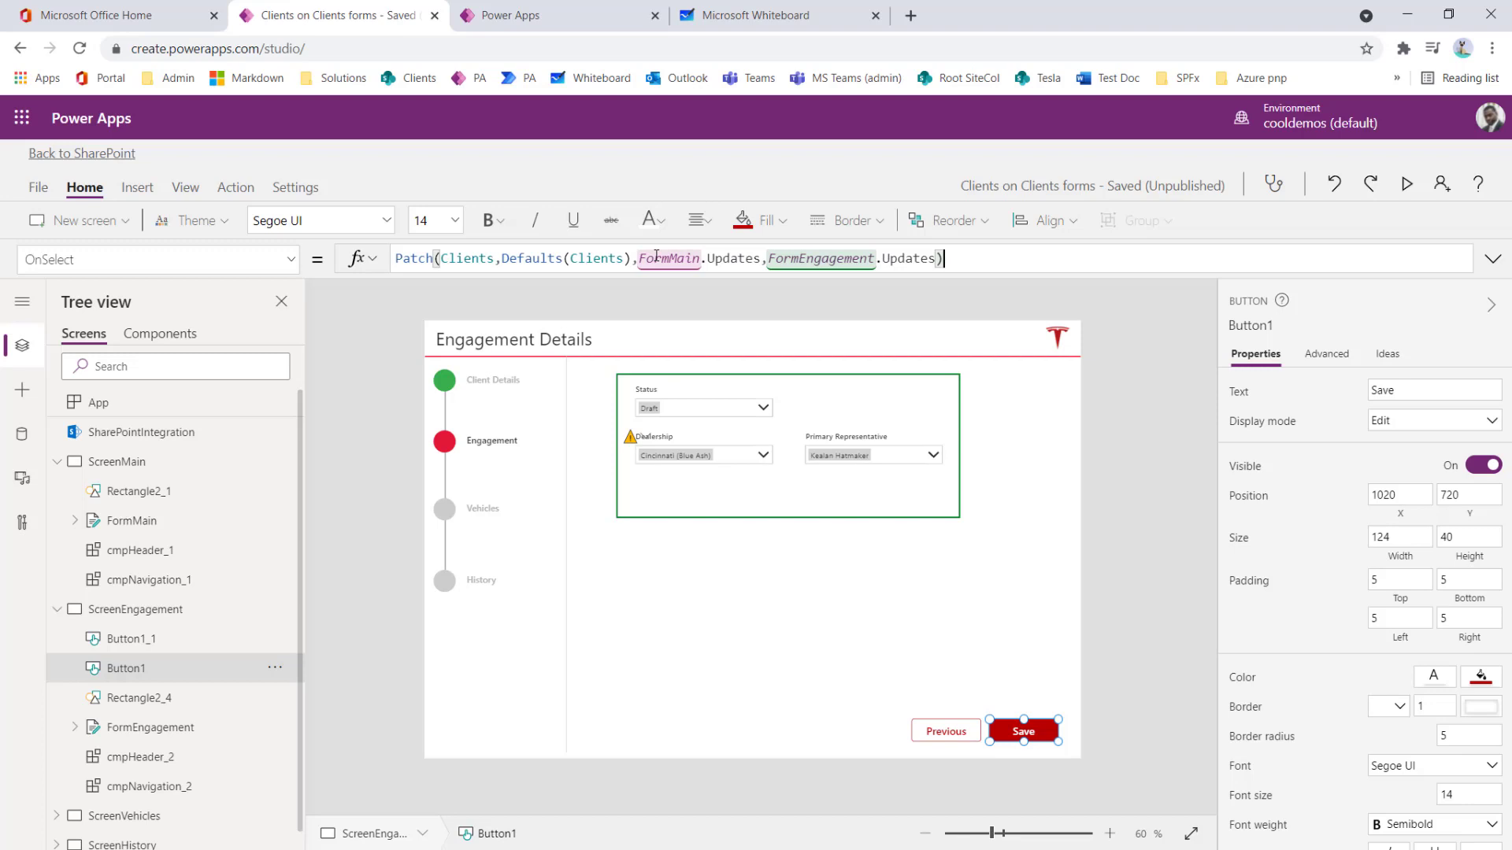
type(";")
Step: Open the Clients SharePoint list from the app's data sources and display the first client's record
left_click(22, 433)
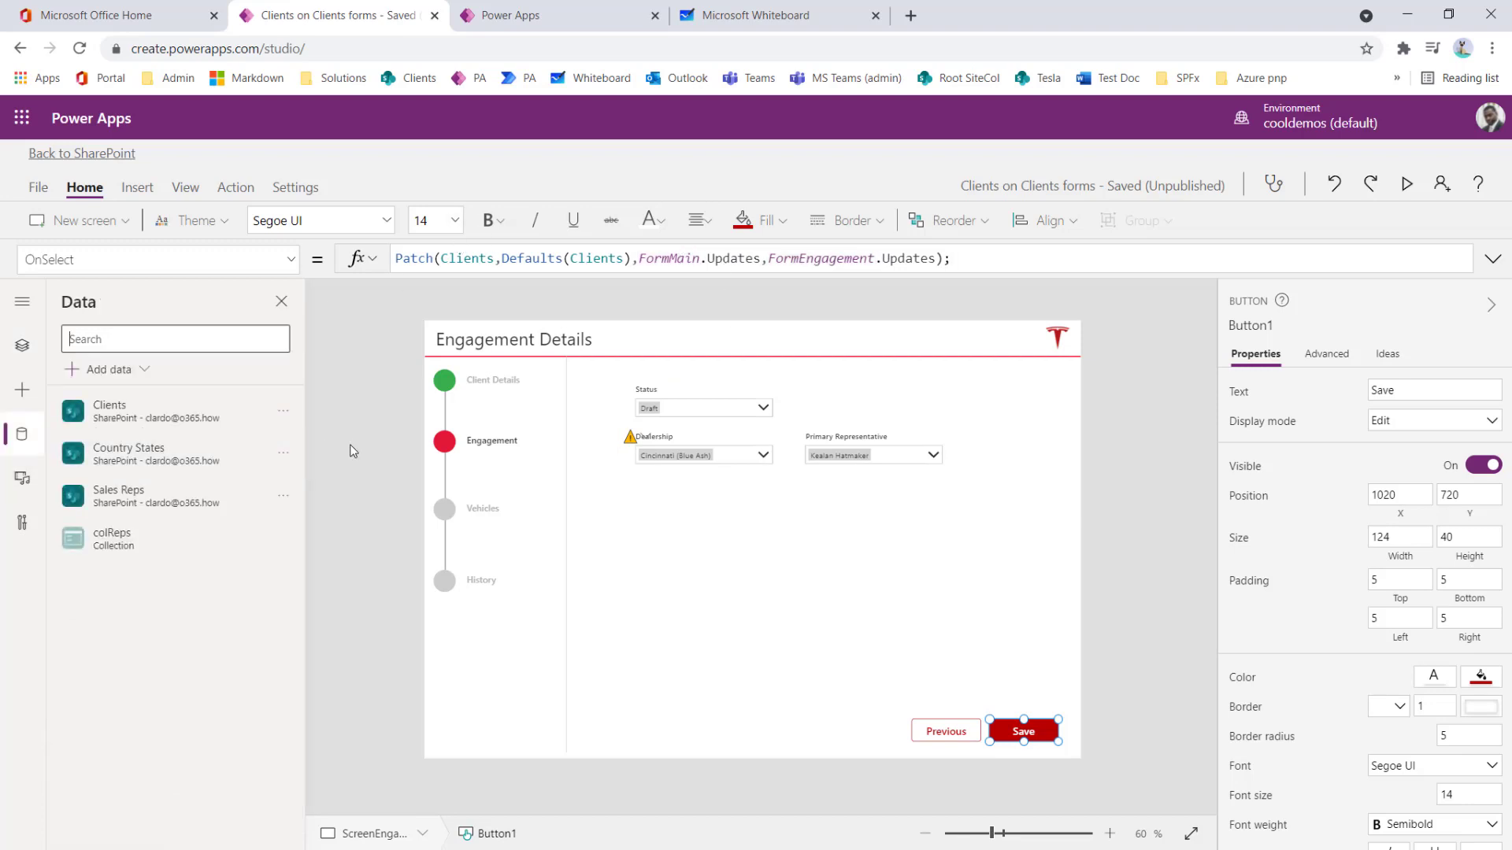
left_click(283, 410)
left_click(331, 451)
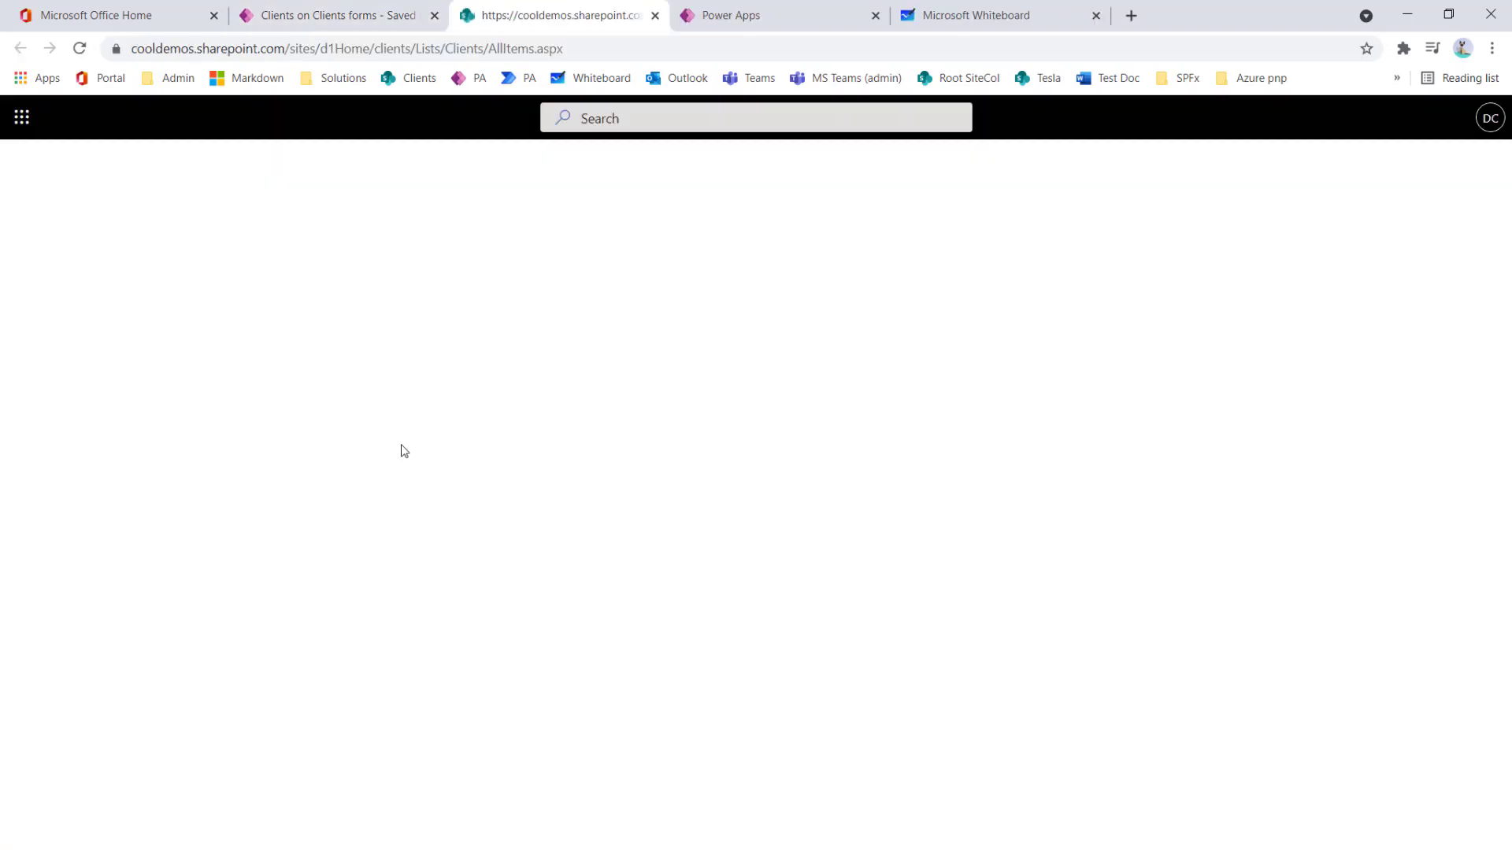
left_click(386, 461)
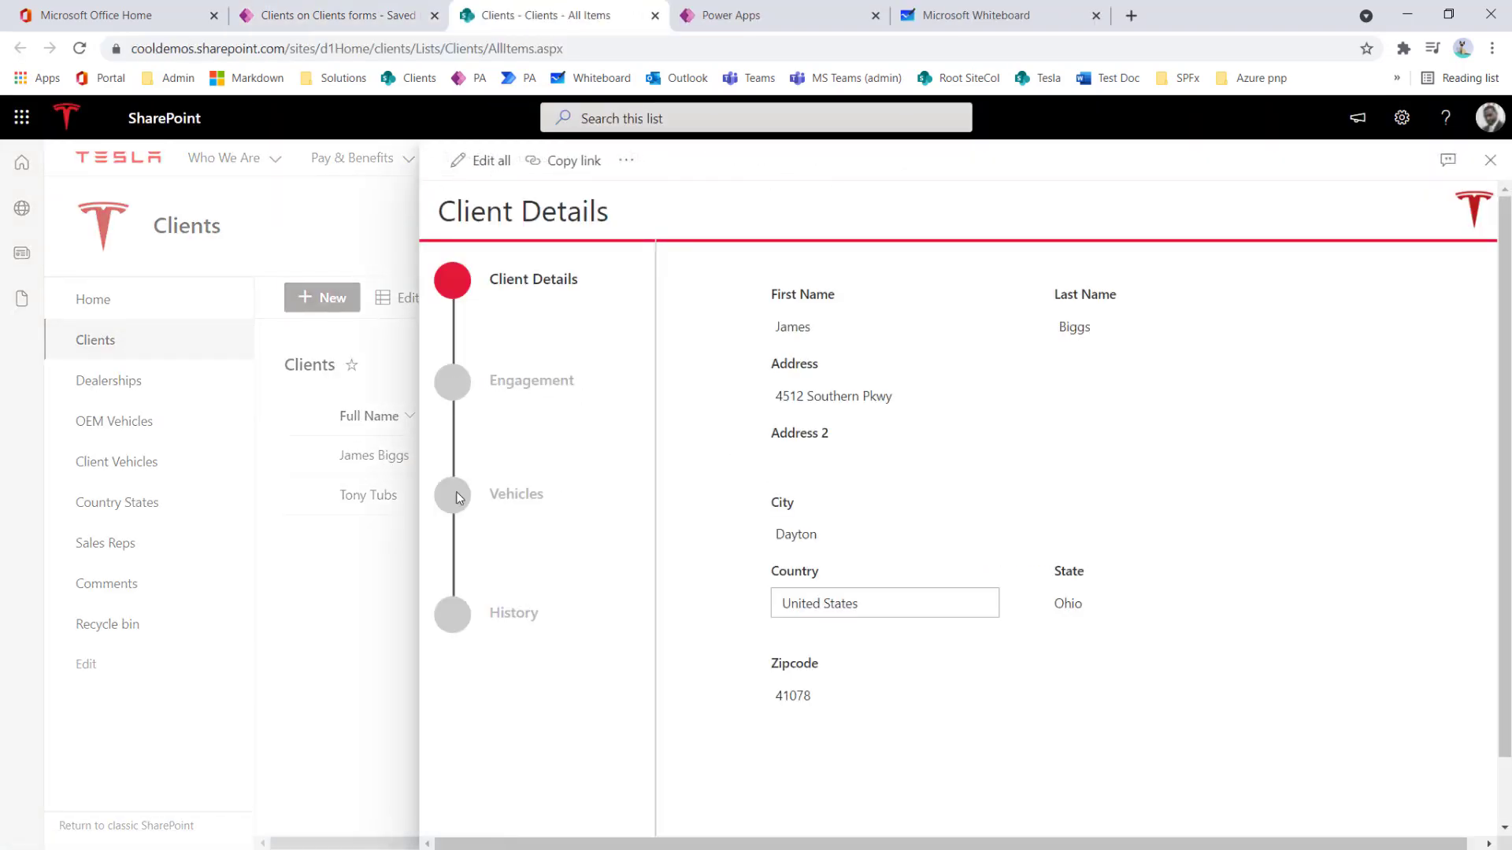
Step: Examine how the published client form behaves across the Client Details, Engagement, Vehicles and History stages
left_click(454, 495)
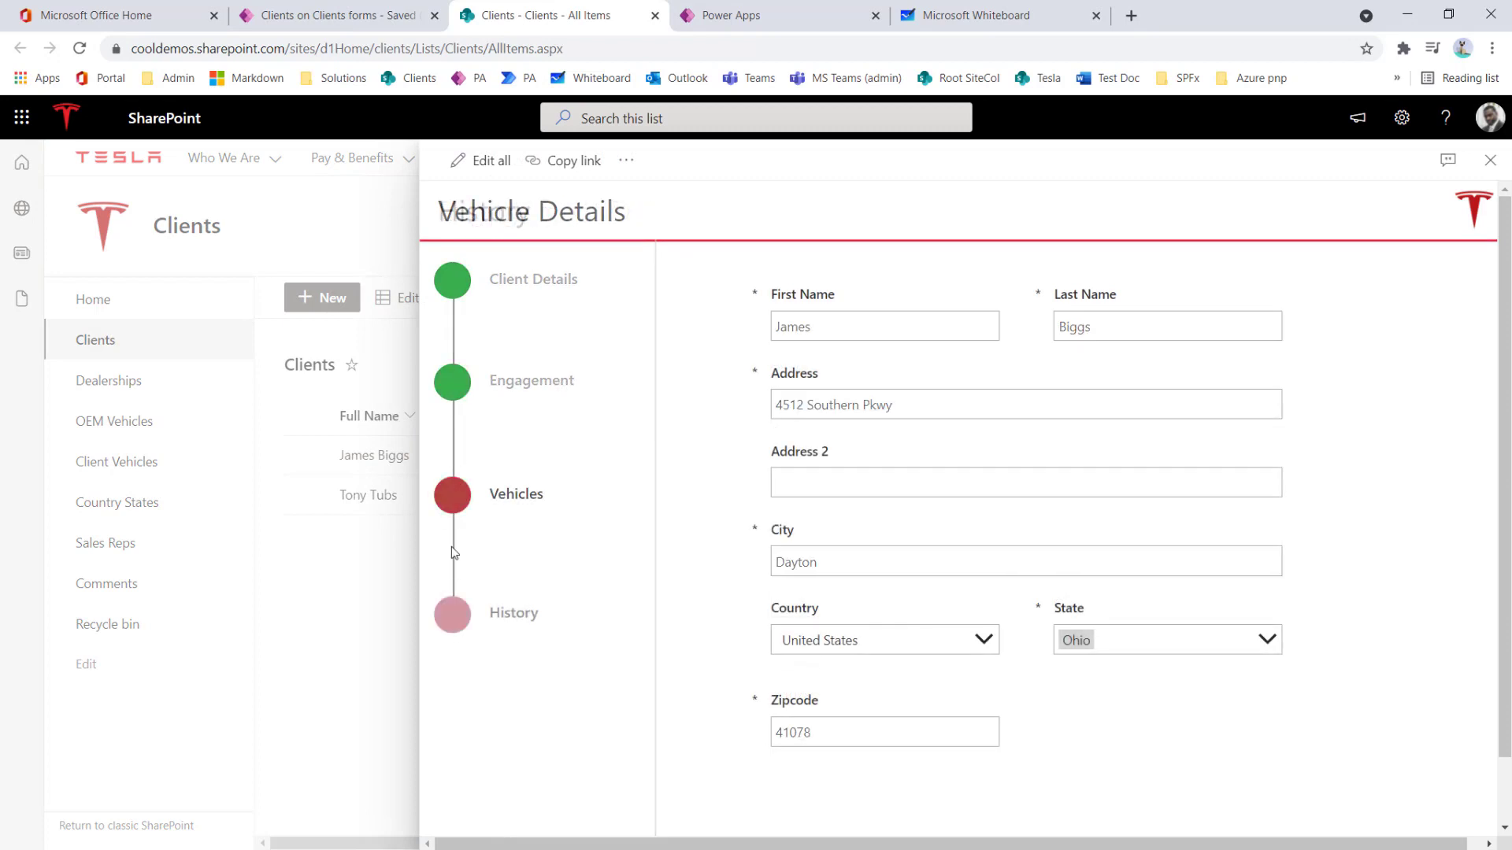
left_click(453, 613)
left_click(463, 293)
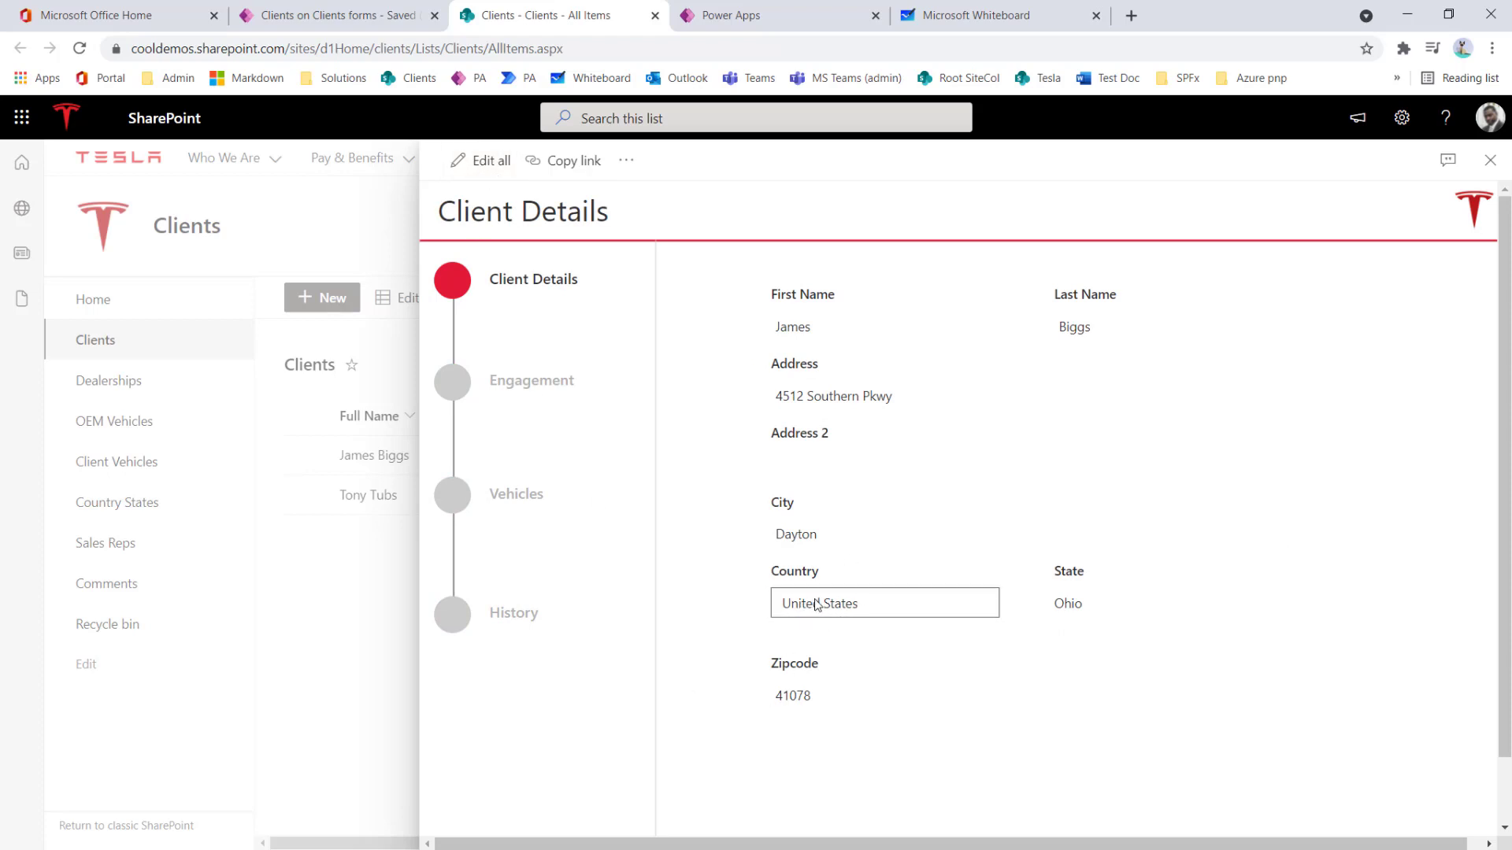
left_click(465, 415)
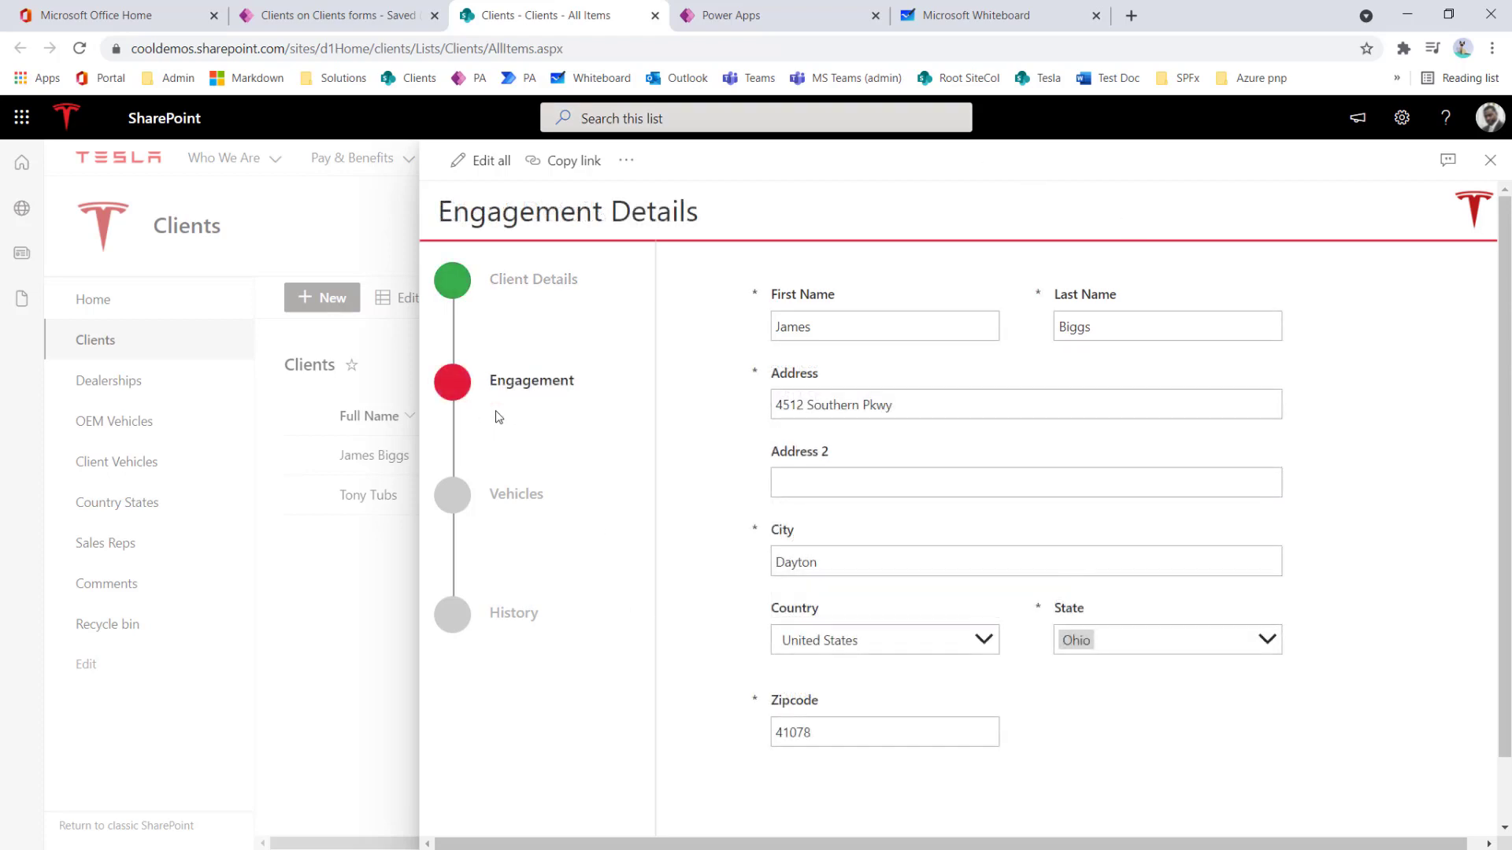
left_click(450, 495)
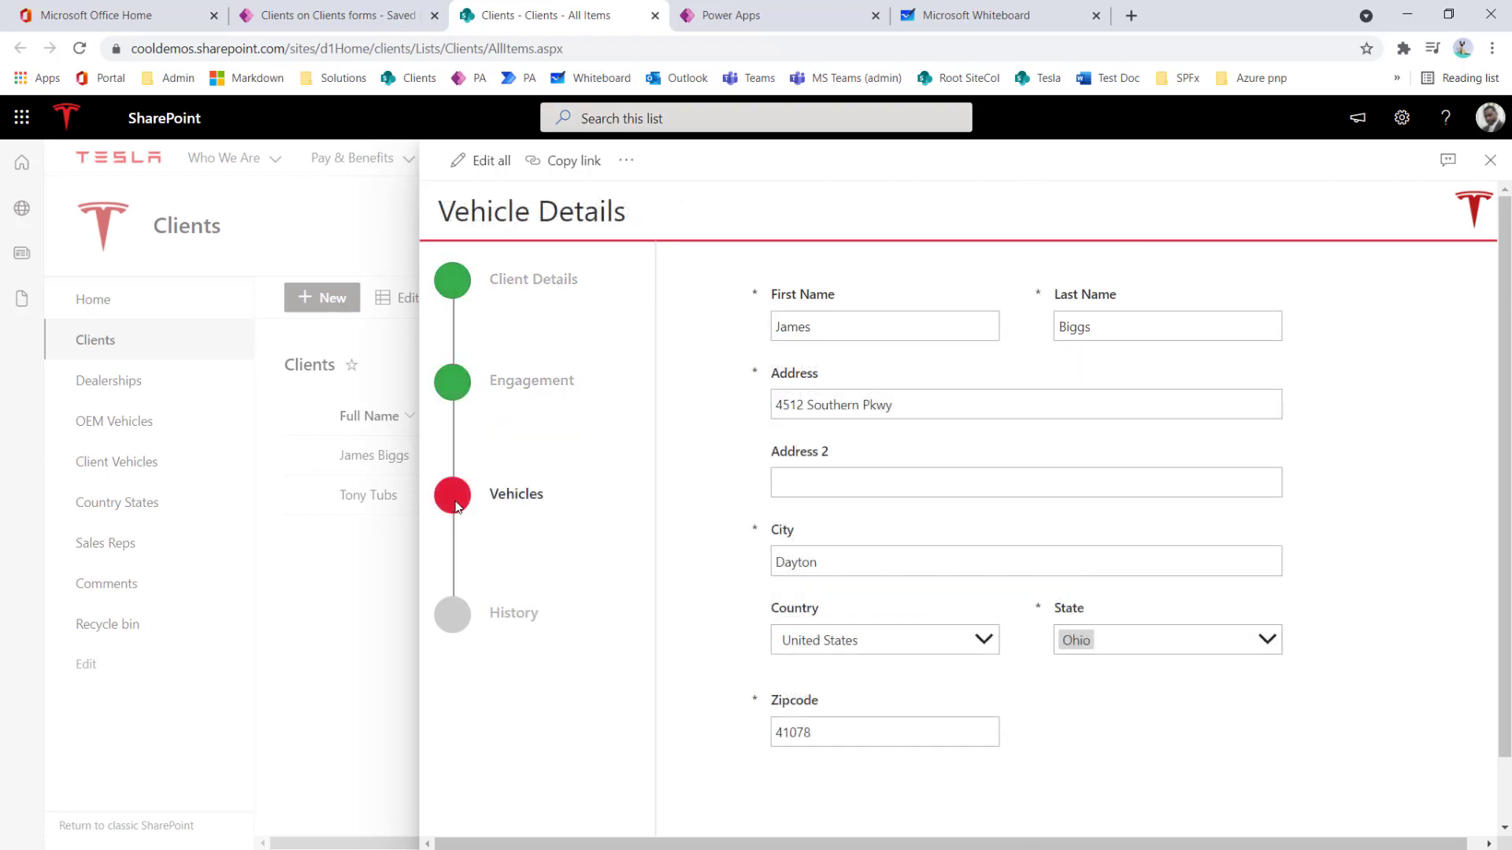
left_click(463, 619)
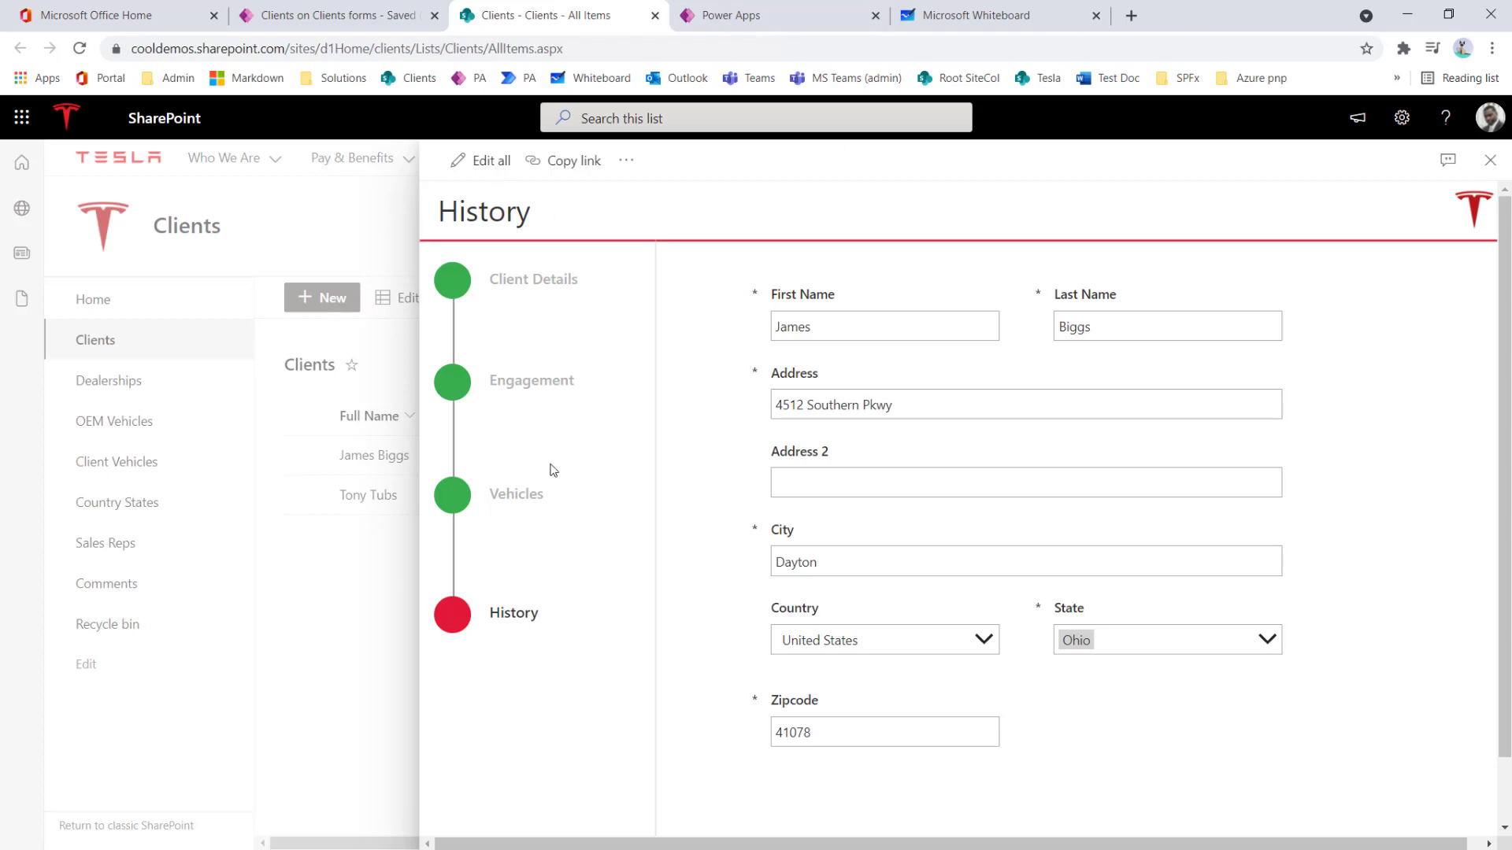
Step: Switch back to the Power Apps editor and examine the DefaultMode formula of FormEngagement
left_click(351, 10)
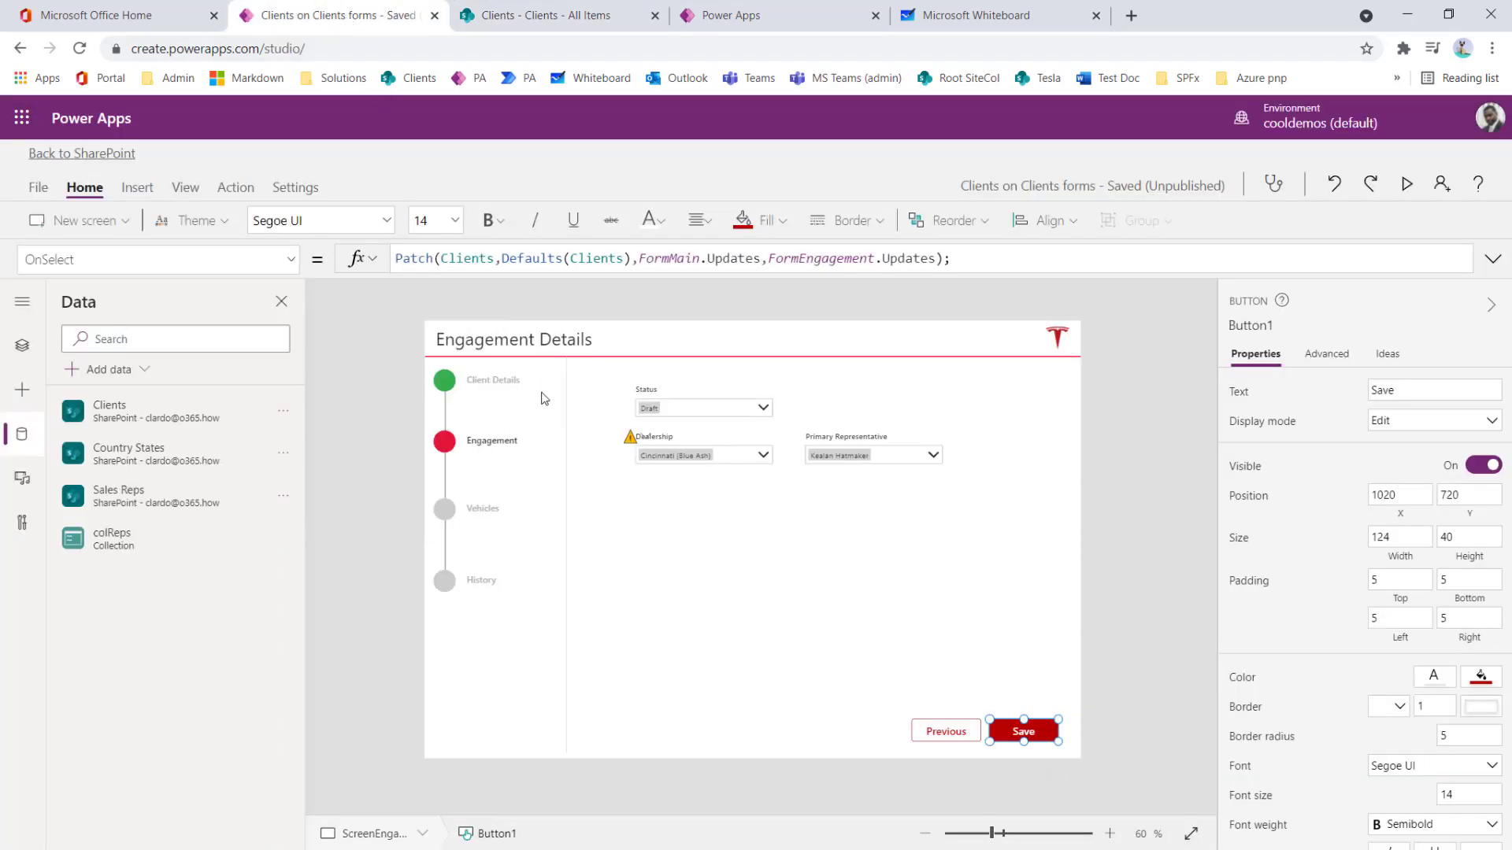
left_click(22, 345)
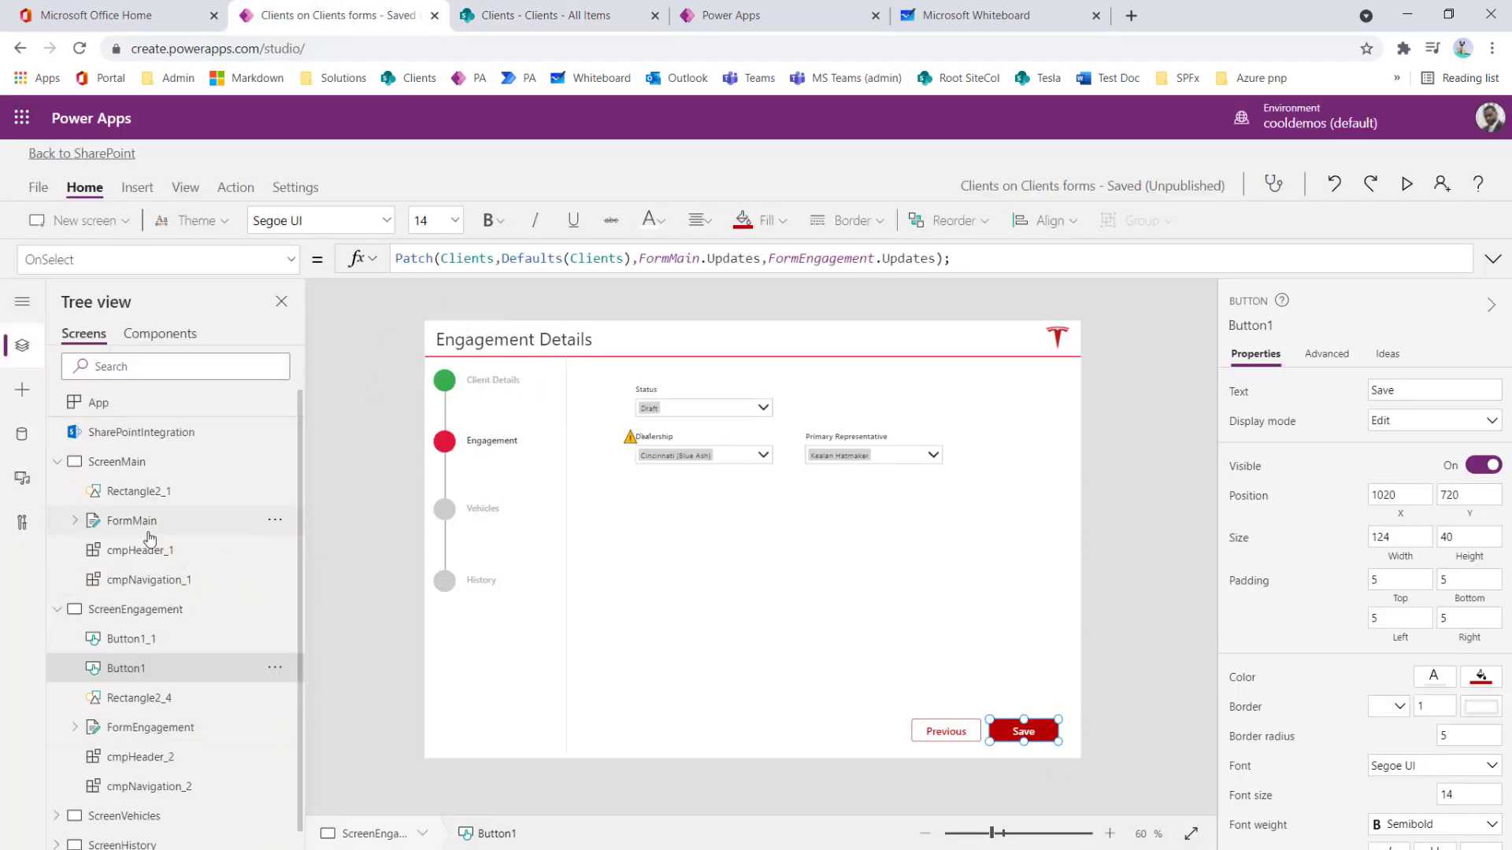
left_click(146, 728)
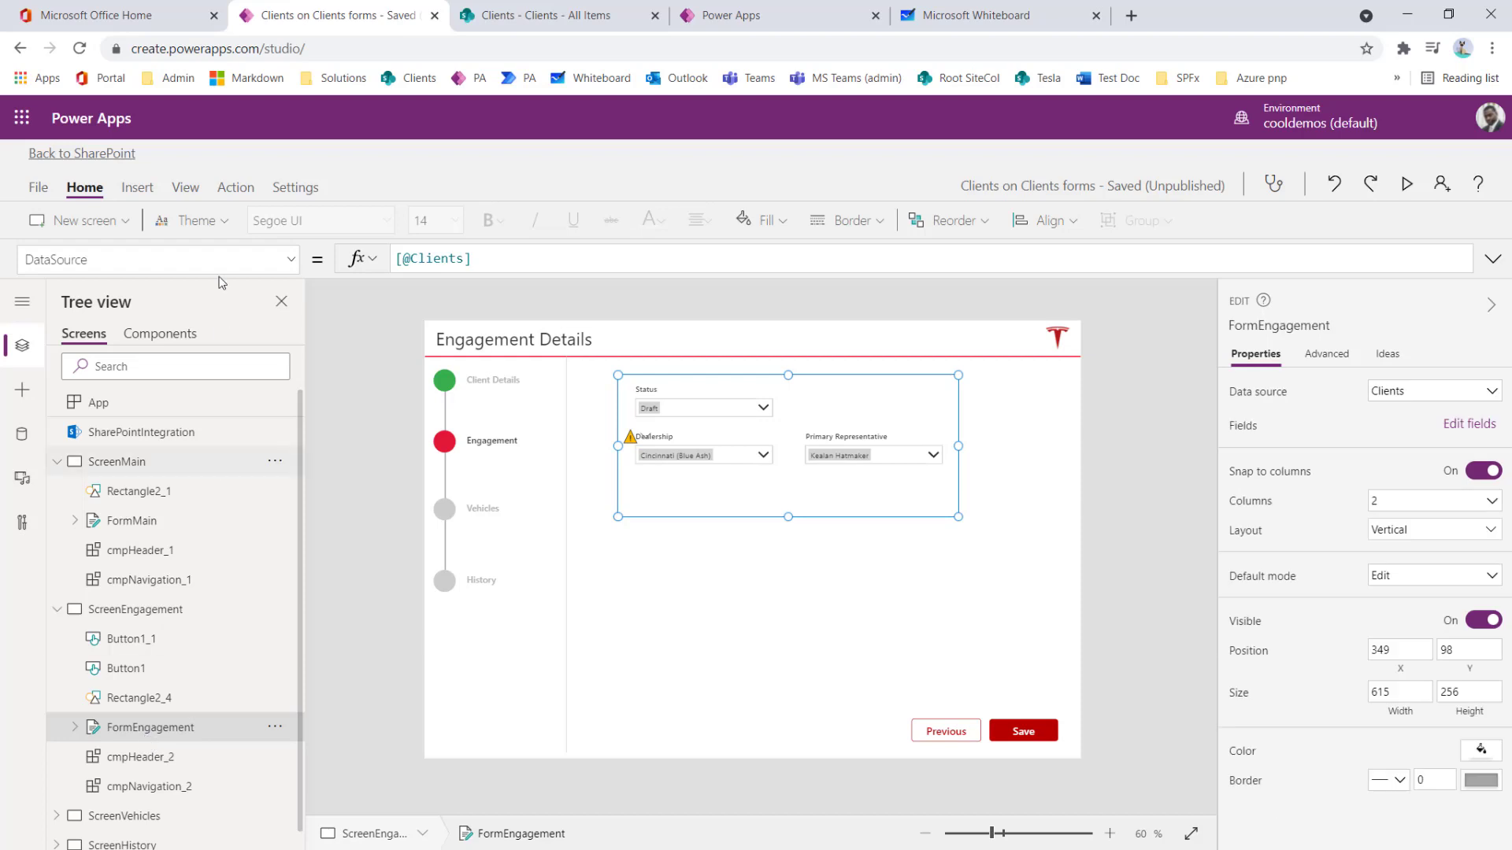
left_click(281, 262)
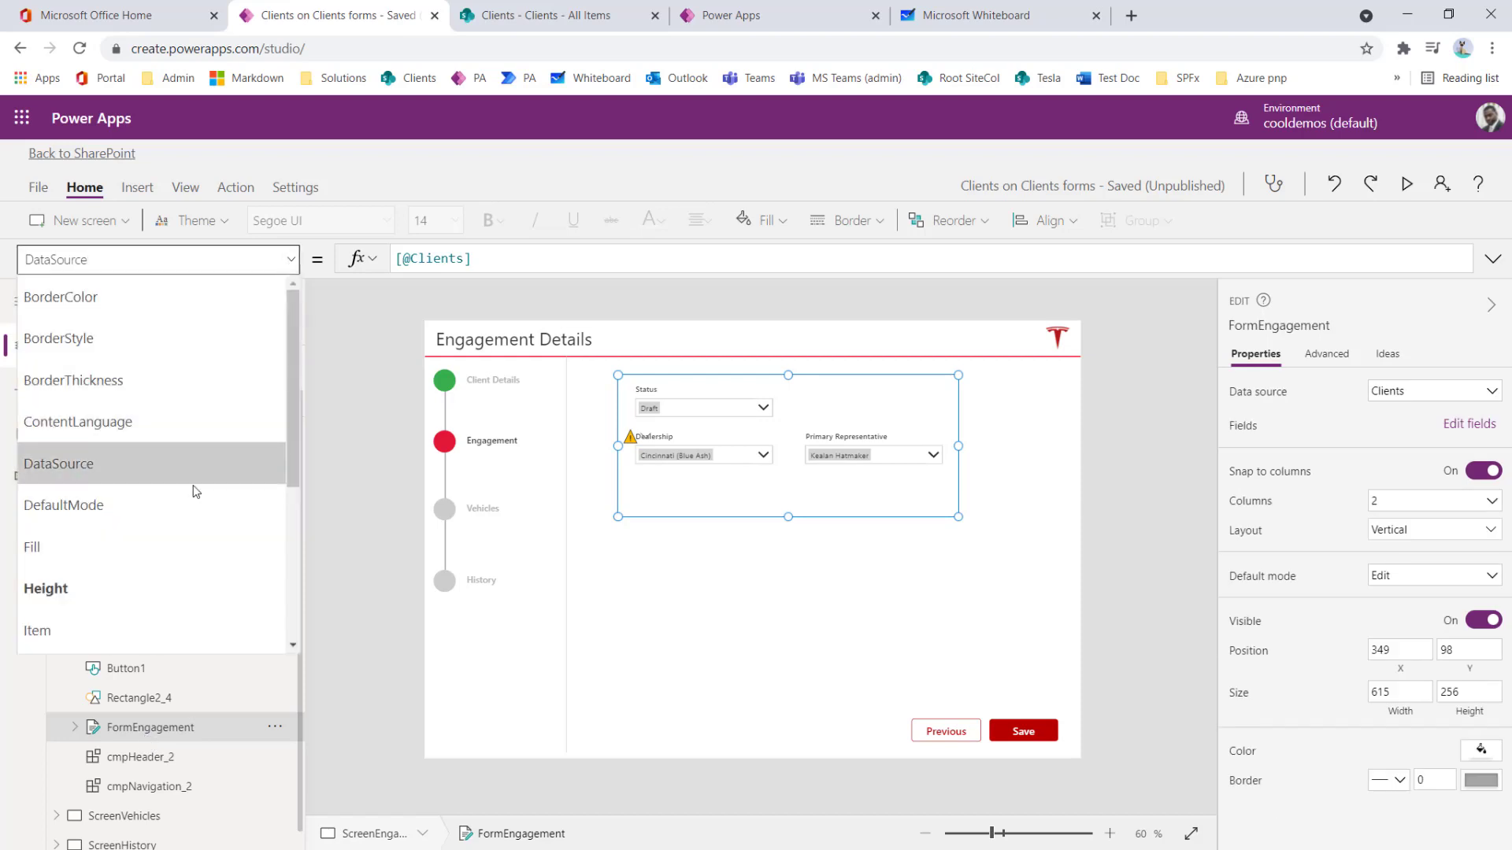
scroll(192, 455, "down", 1)
left_click(156, 390)
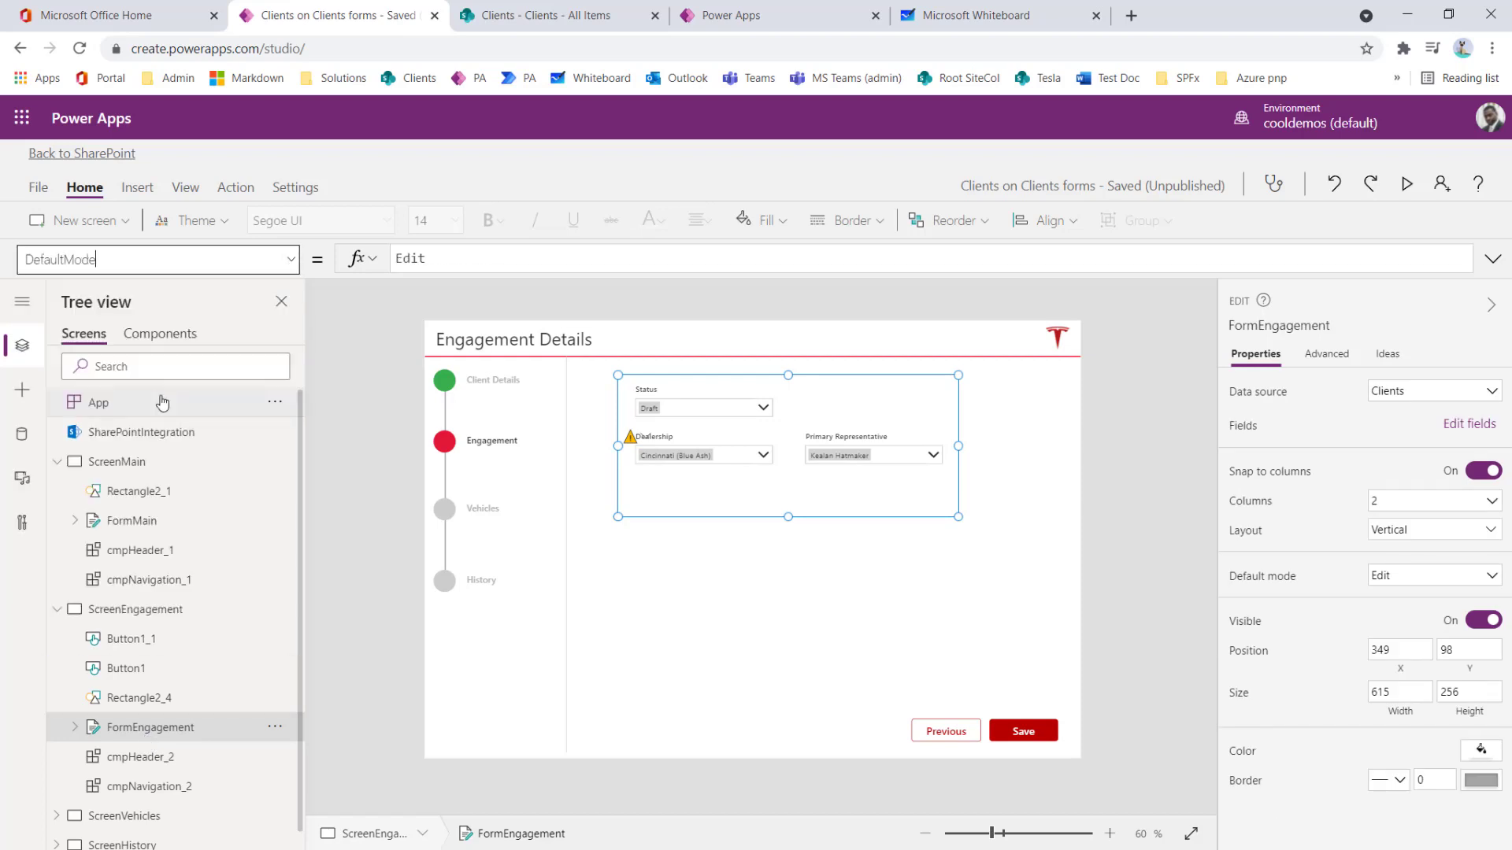
left_click(431, 262)
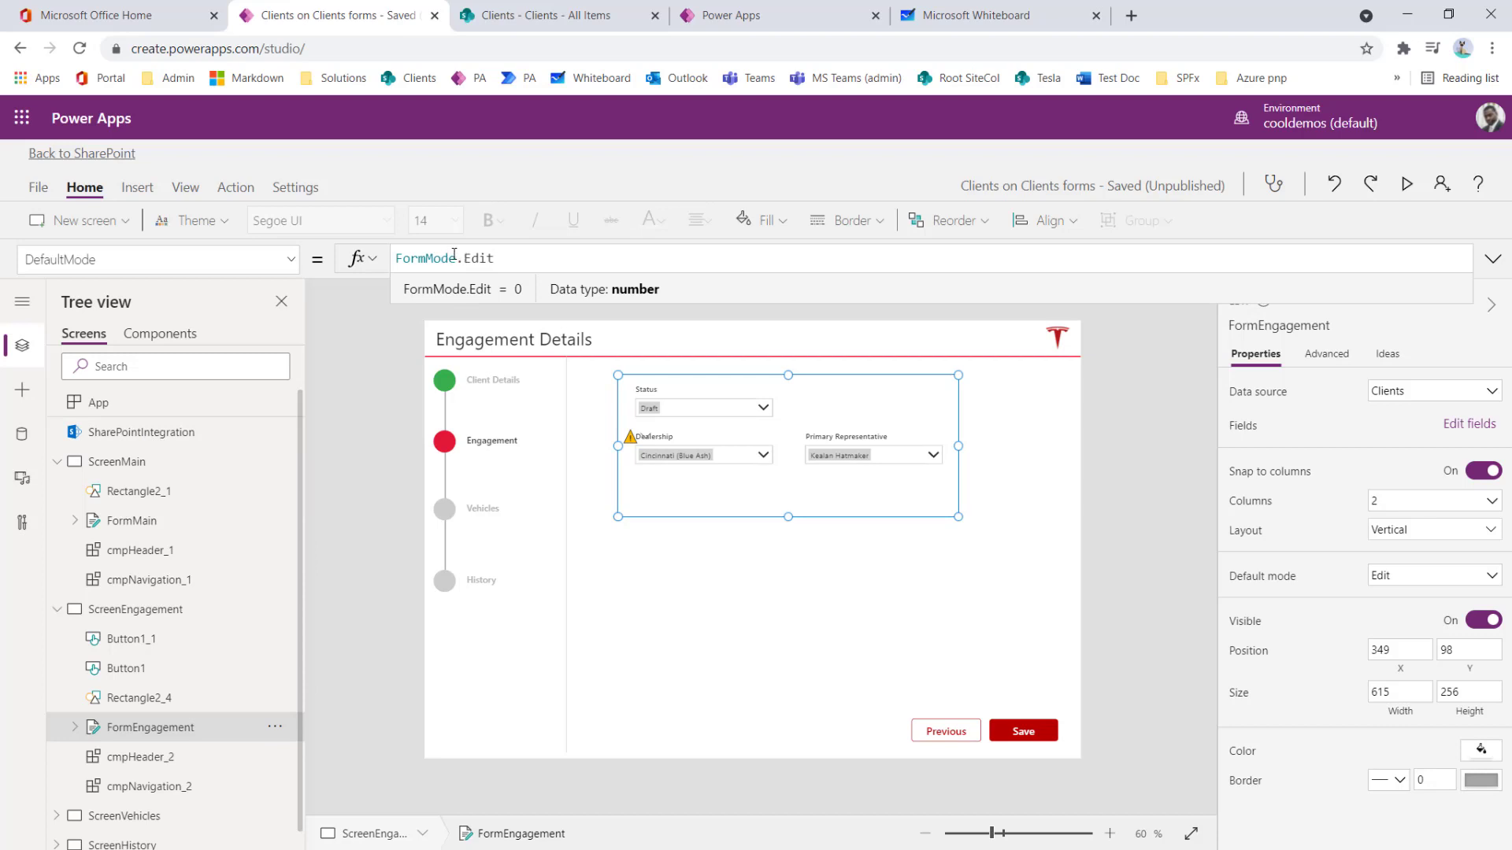
Step: Examine the DefaultMode formula of FormMain on the main screen
left_click(134, 523)
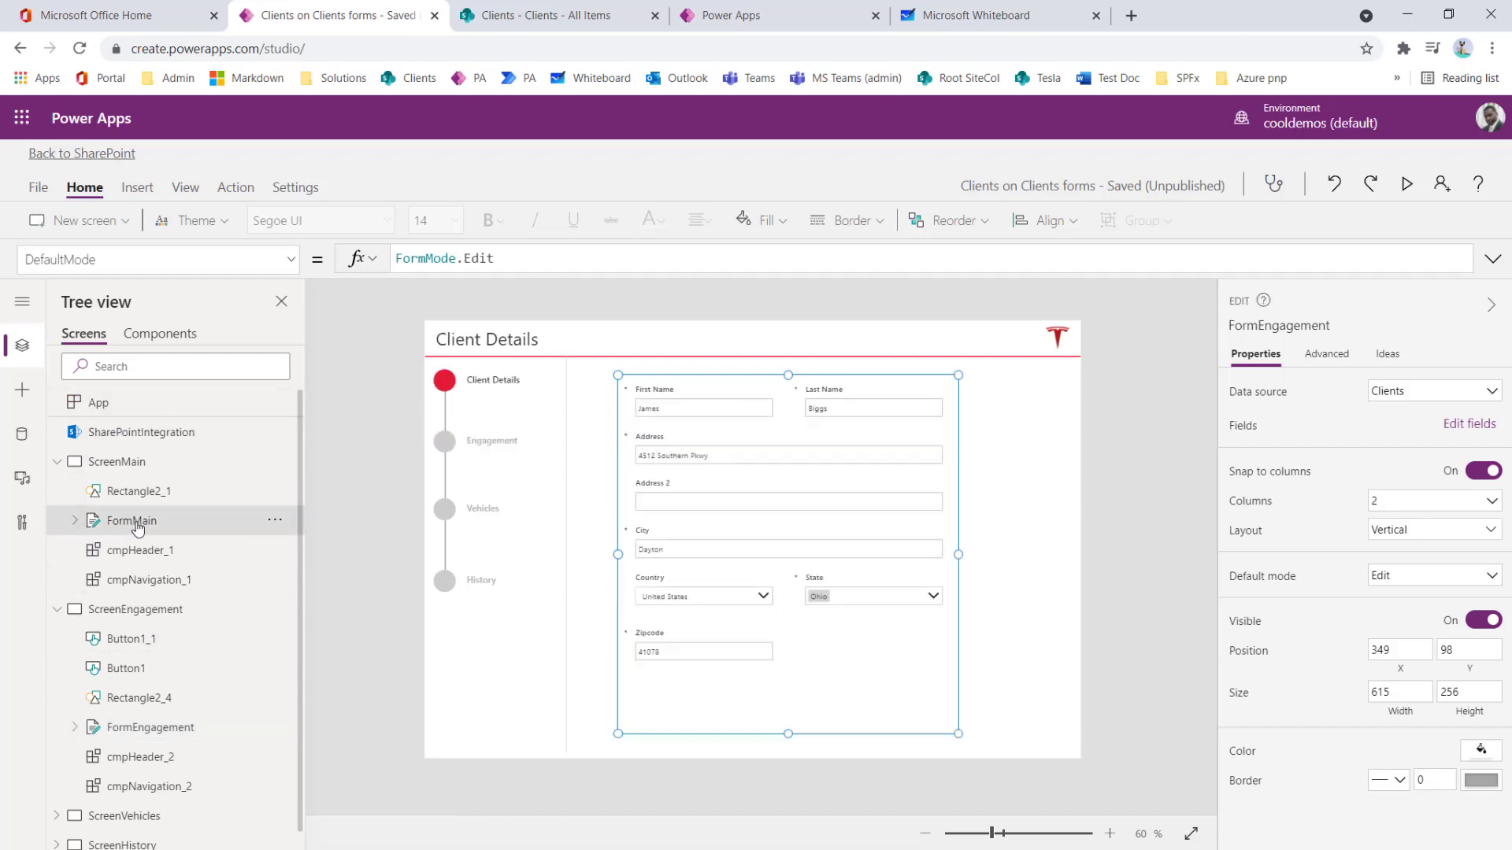
left_click(290, 260)
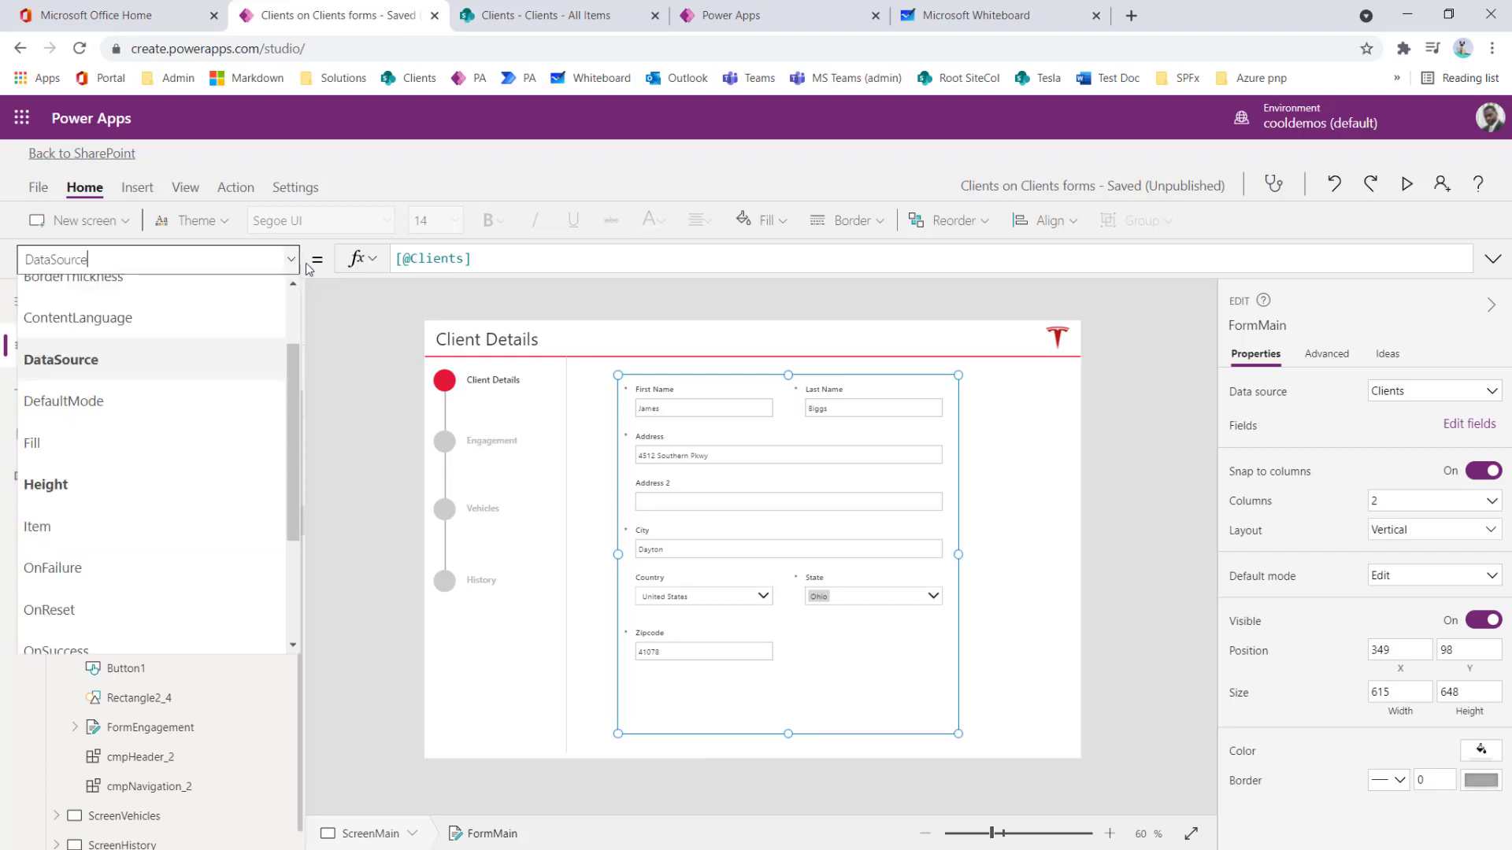
left_click(144, 403)
left_click(445, 259)
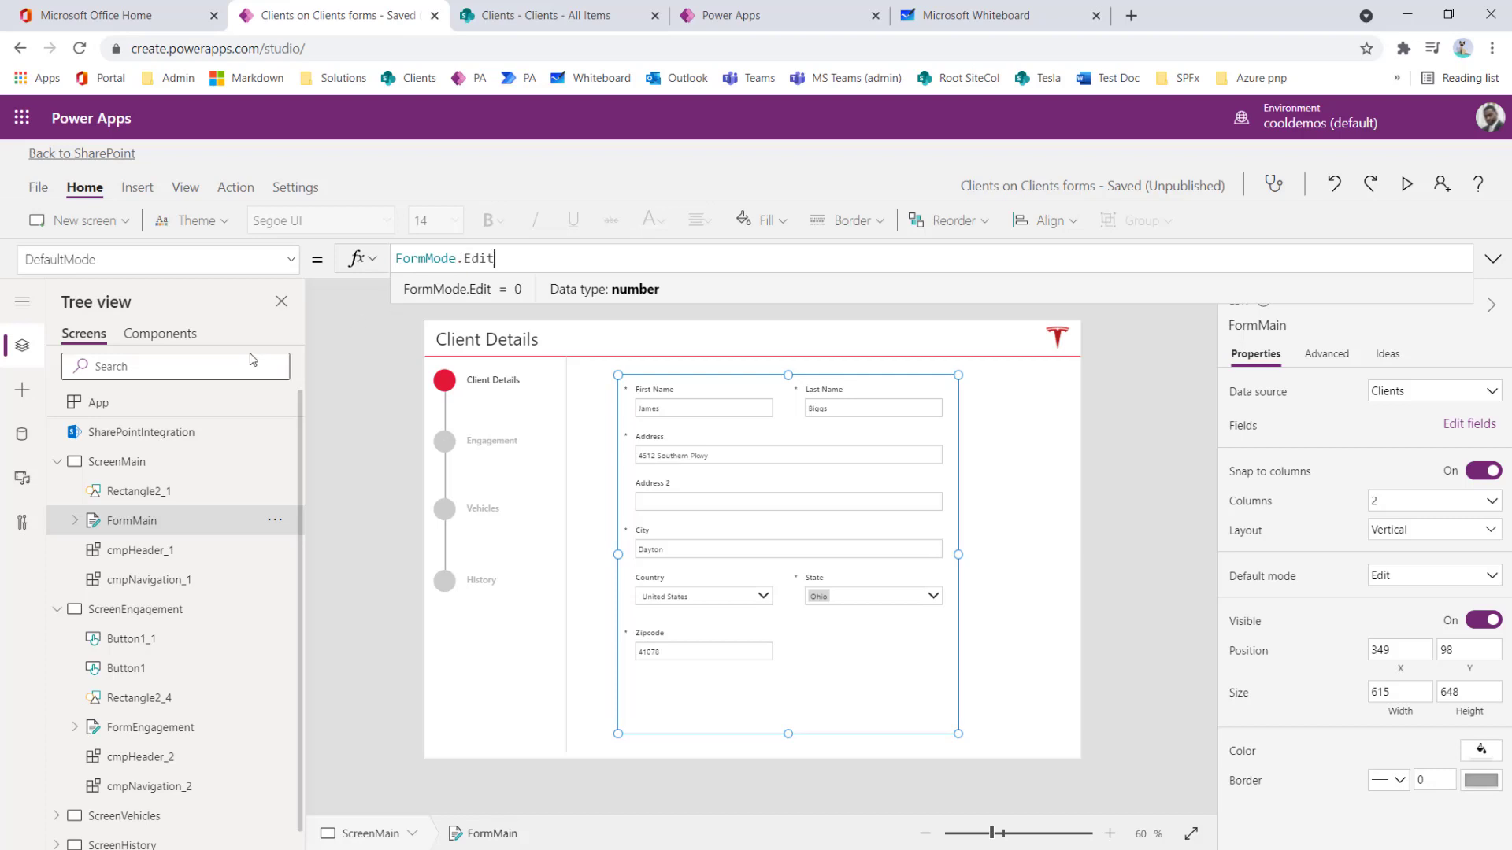
Step: Examine the OnNew and OnEdit formulas of SharePointIntegration, ending on OnNew
left_click(200, 441)
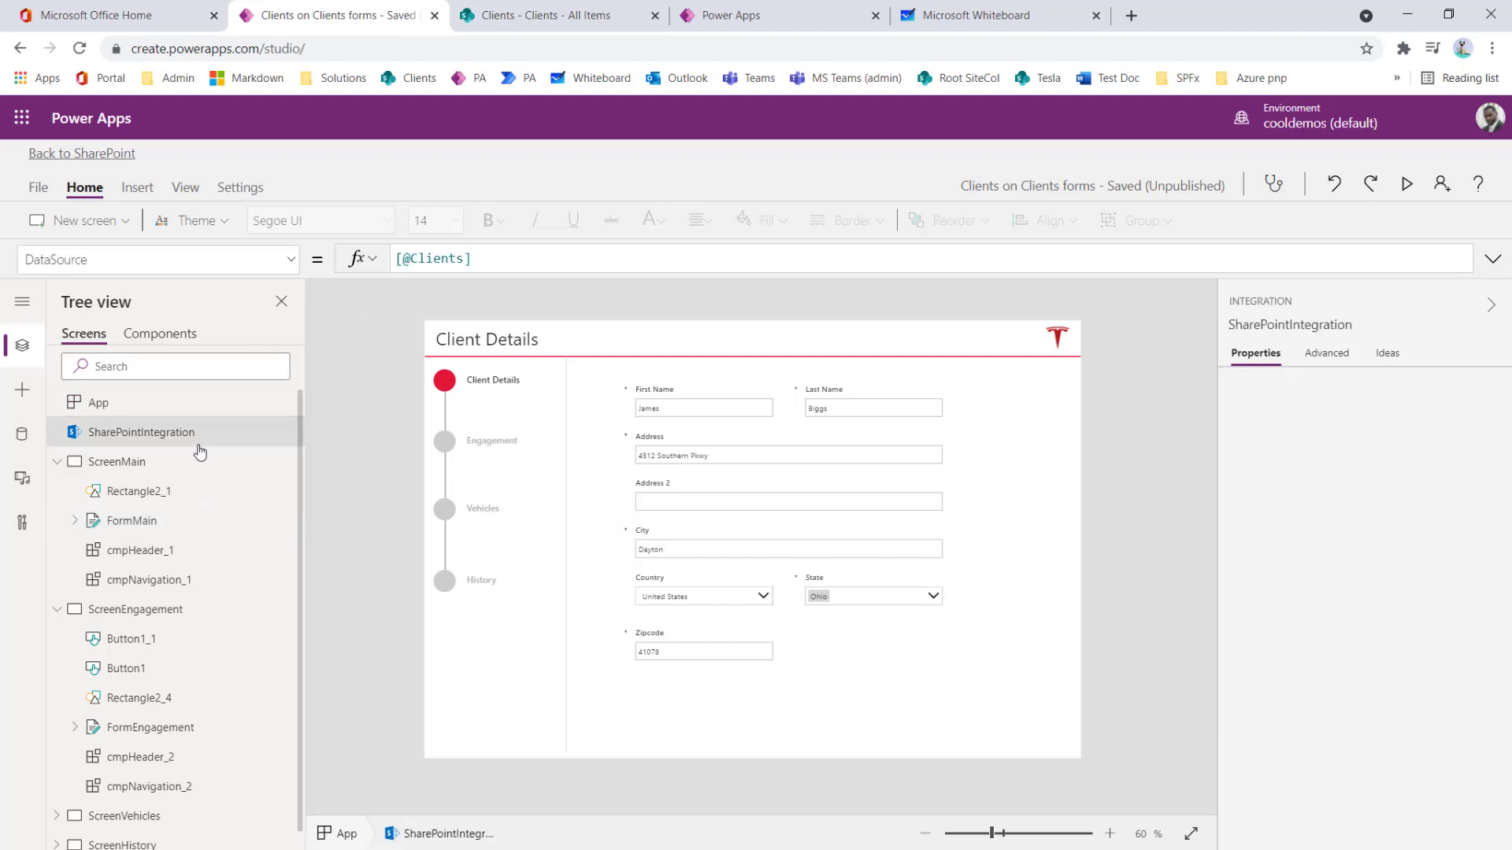
left_click(291, 259)
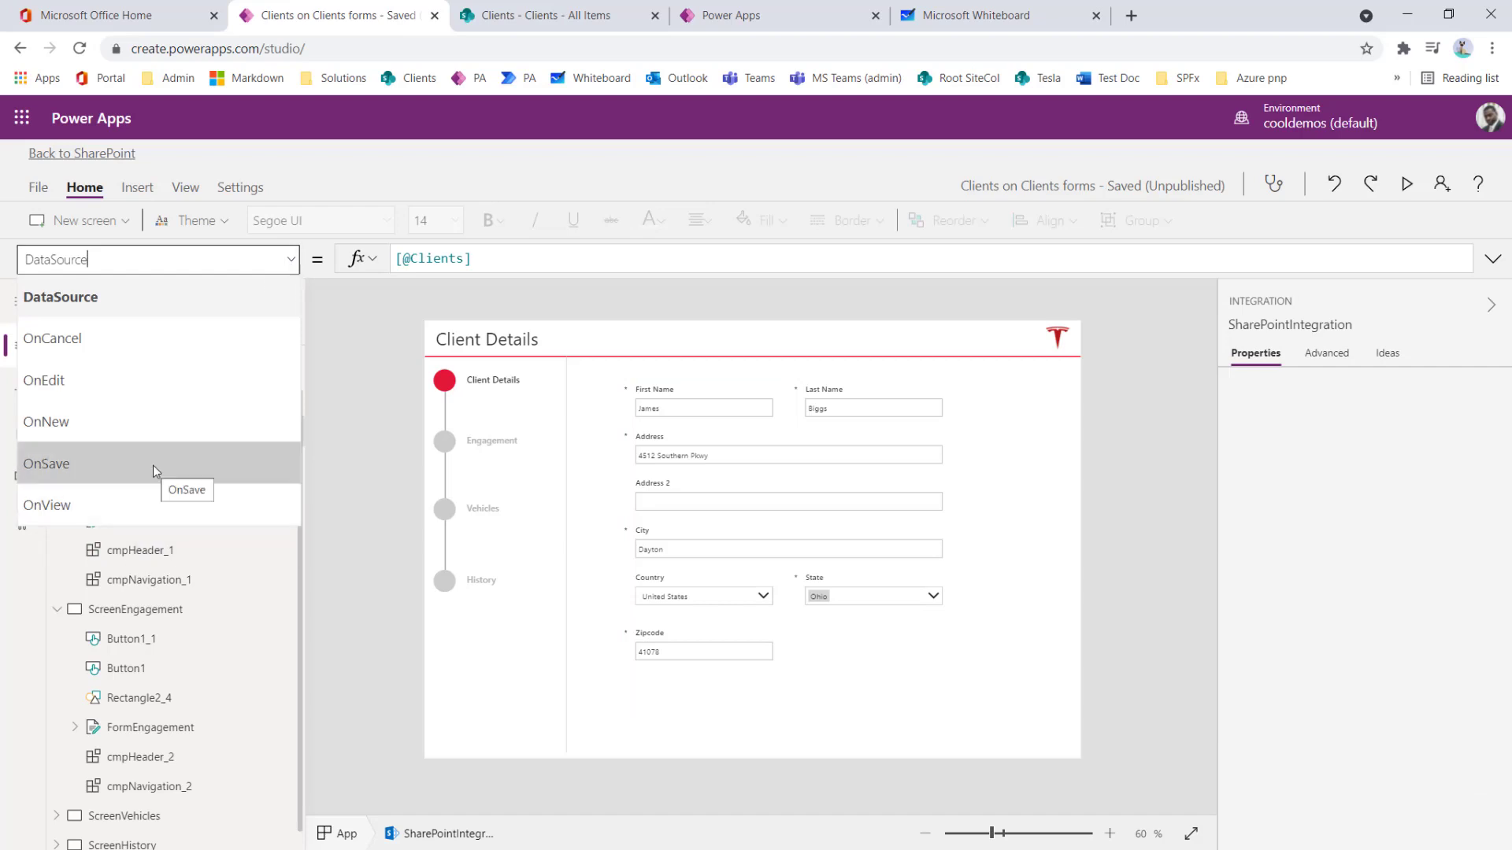
left_click(122, 417)
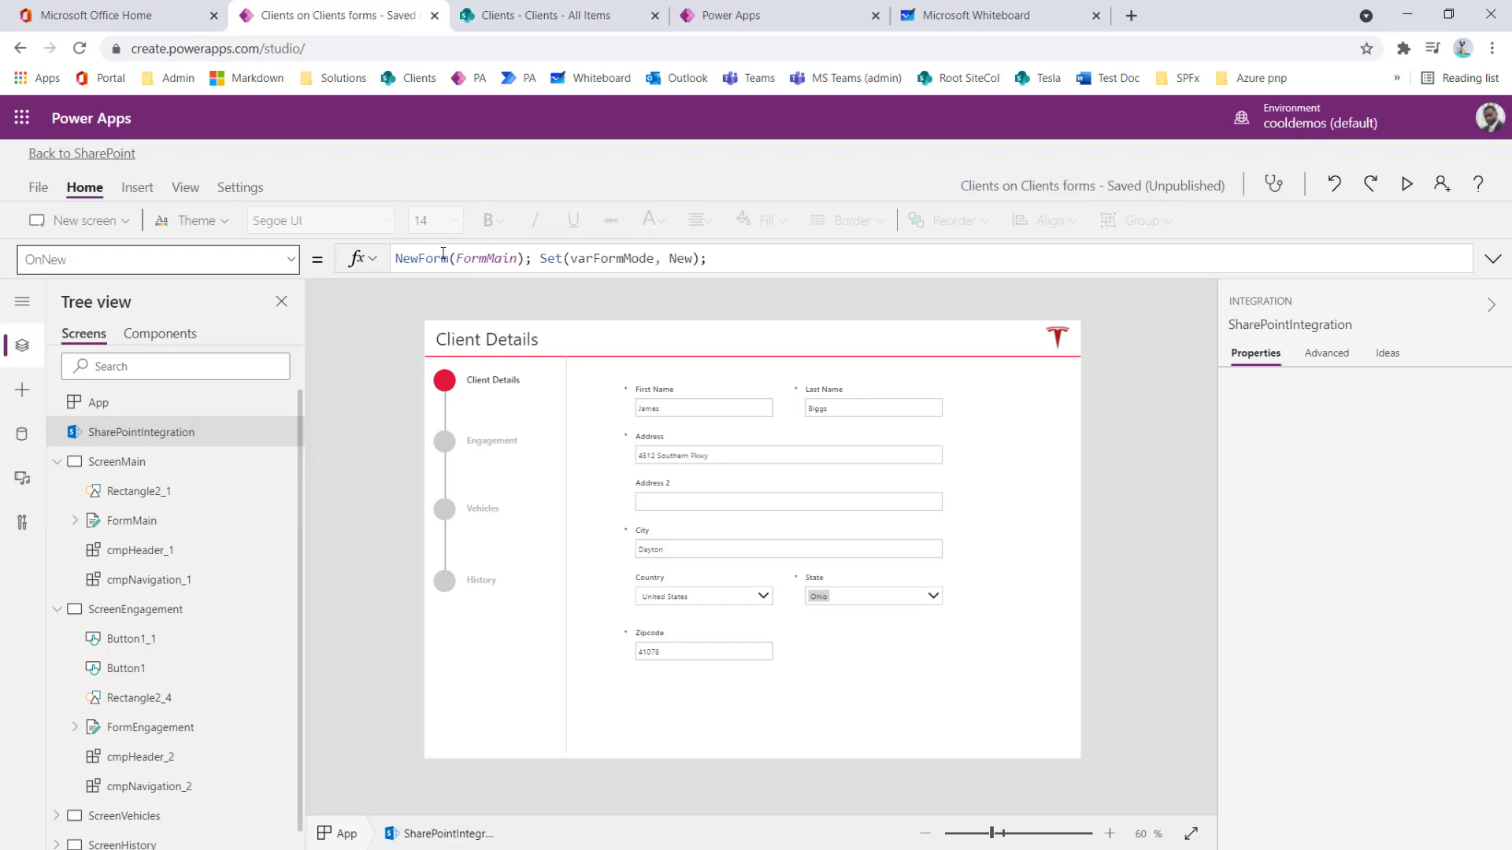
left_click(291, 259)
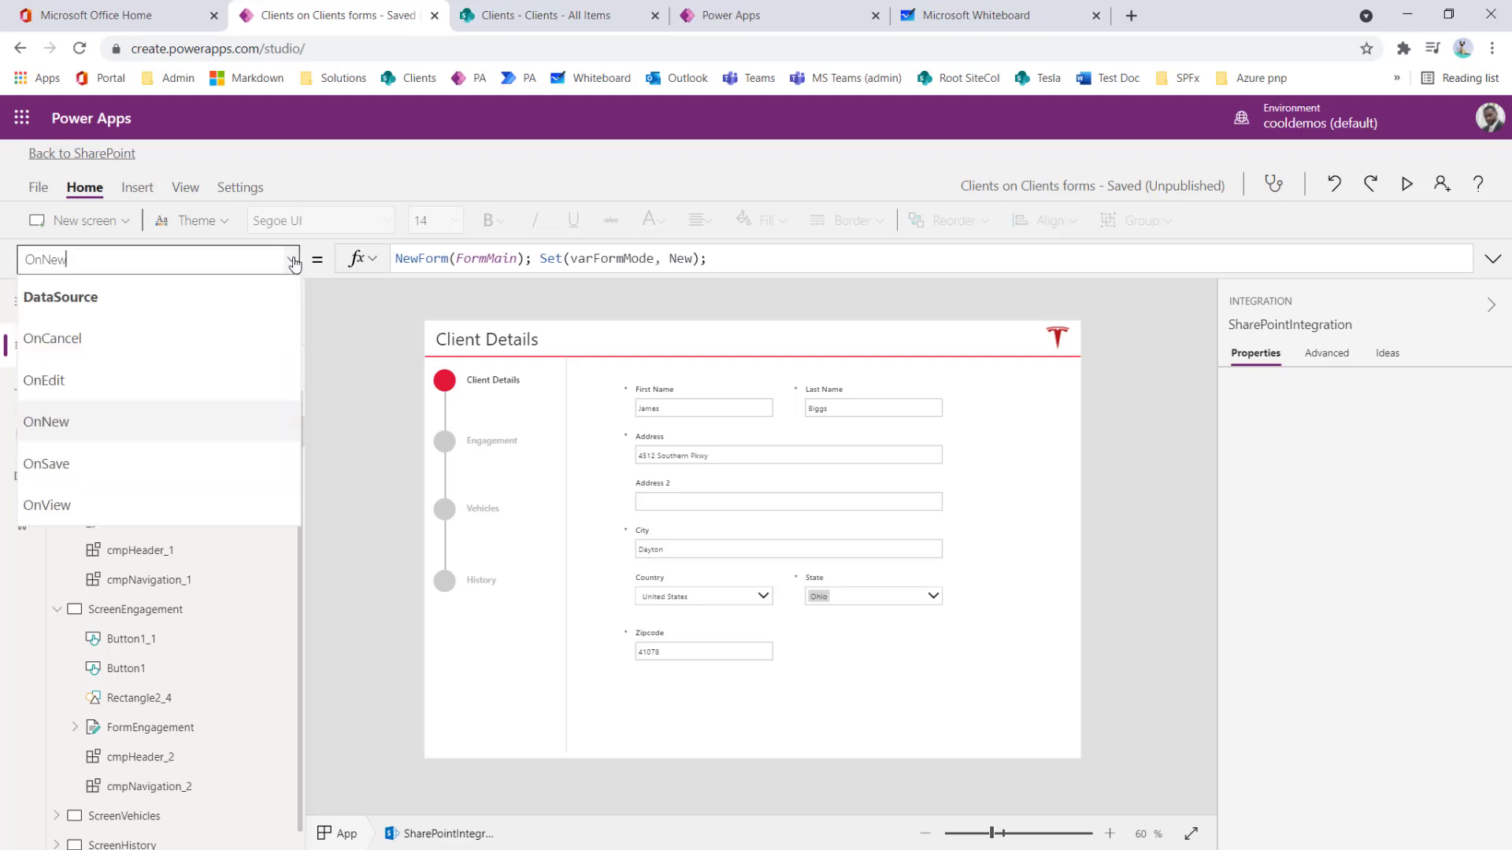
left_click(105, 380)
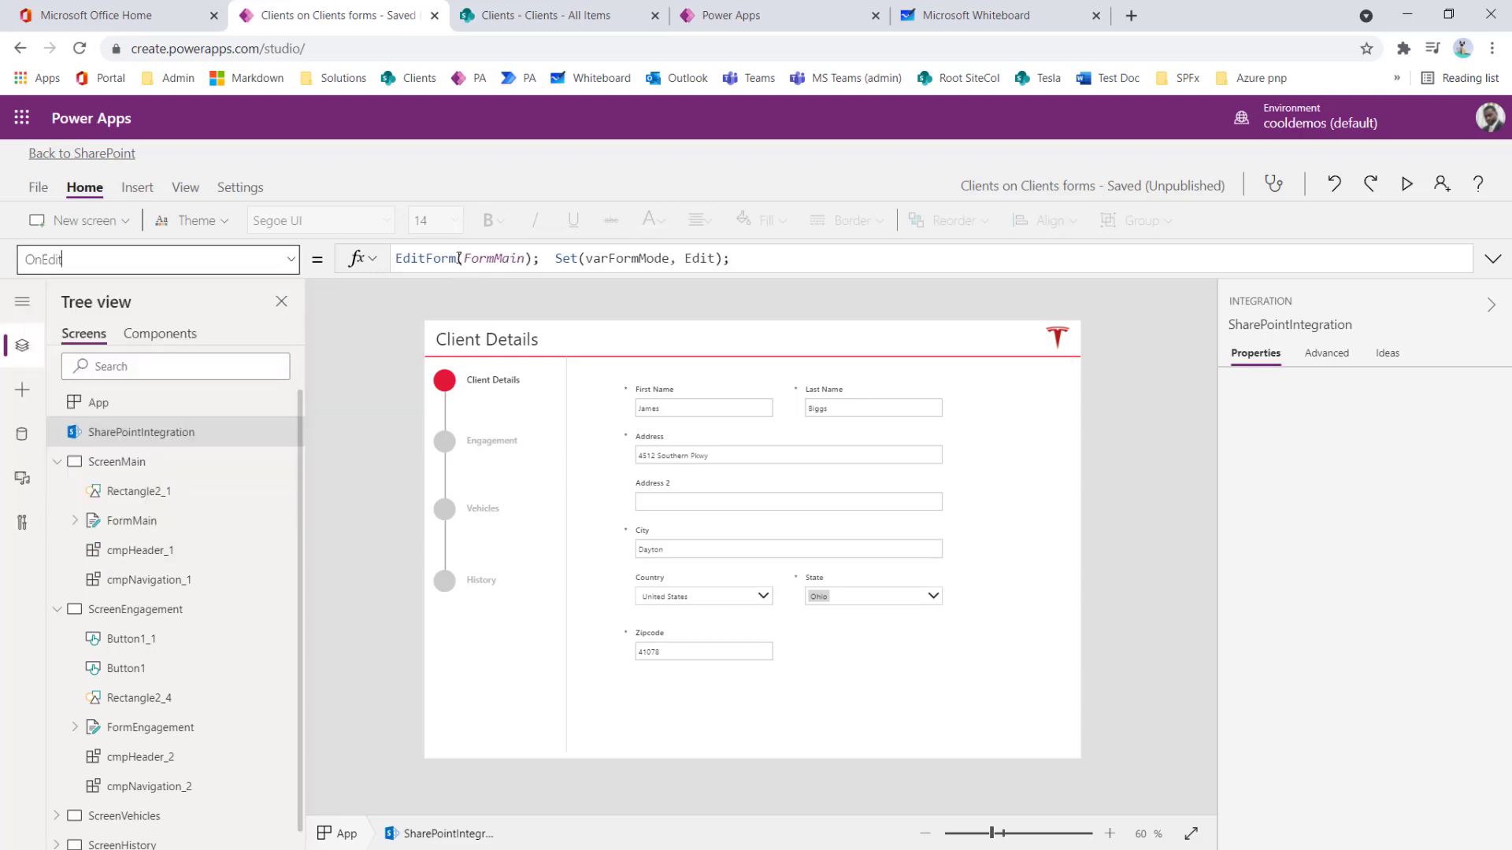
left_click(293, 263)
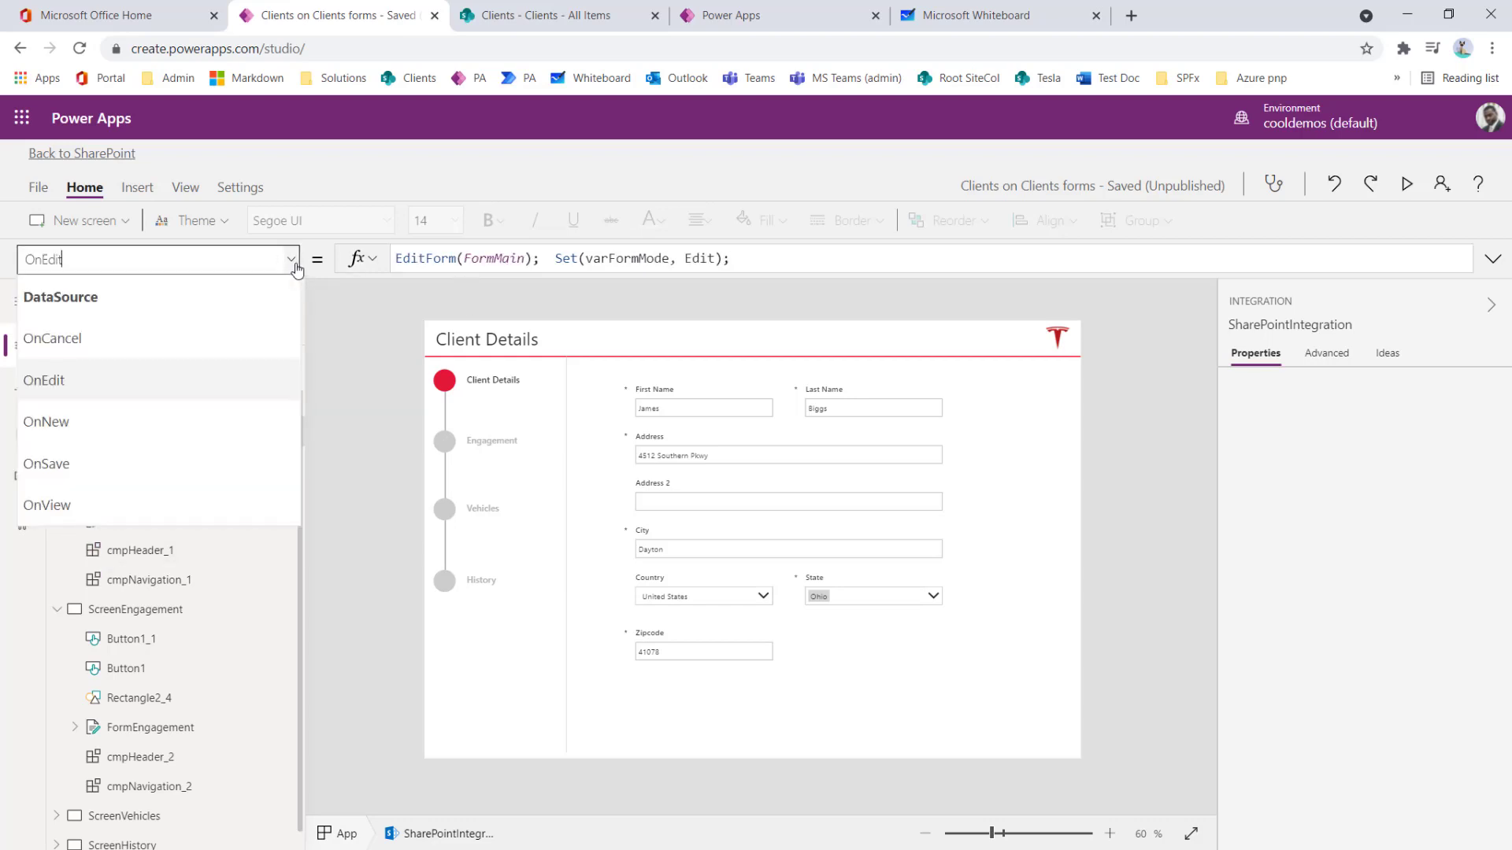
left_click(190, 422)
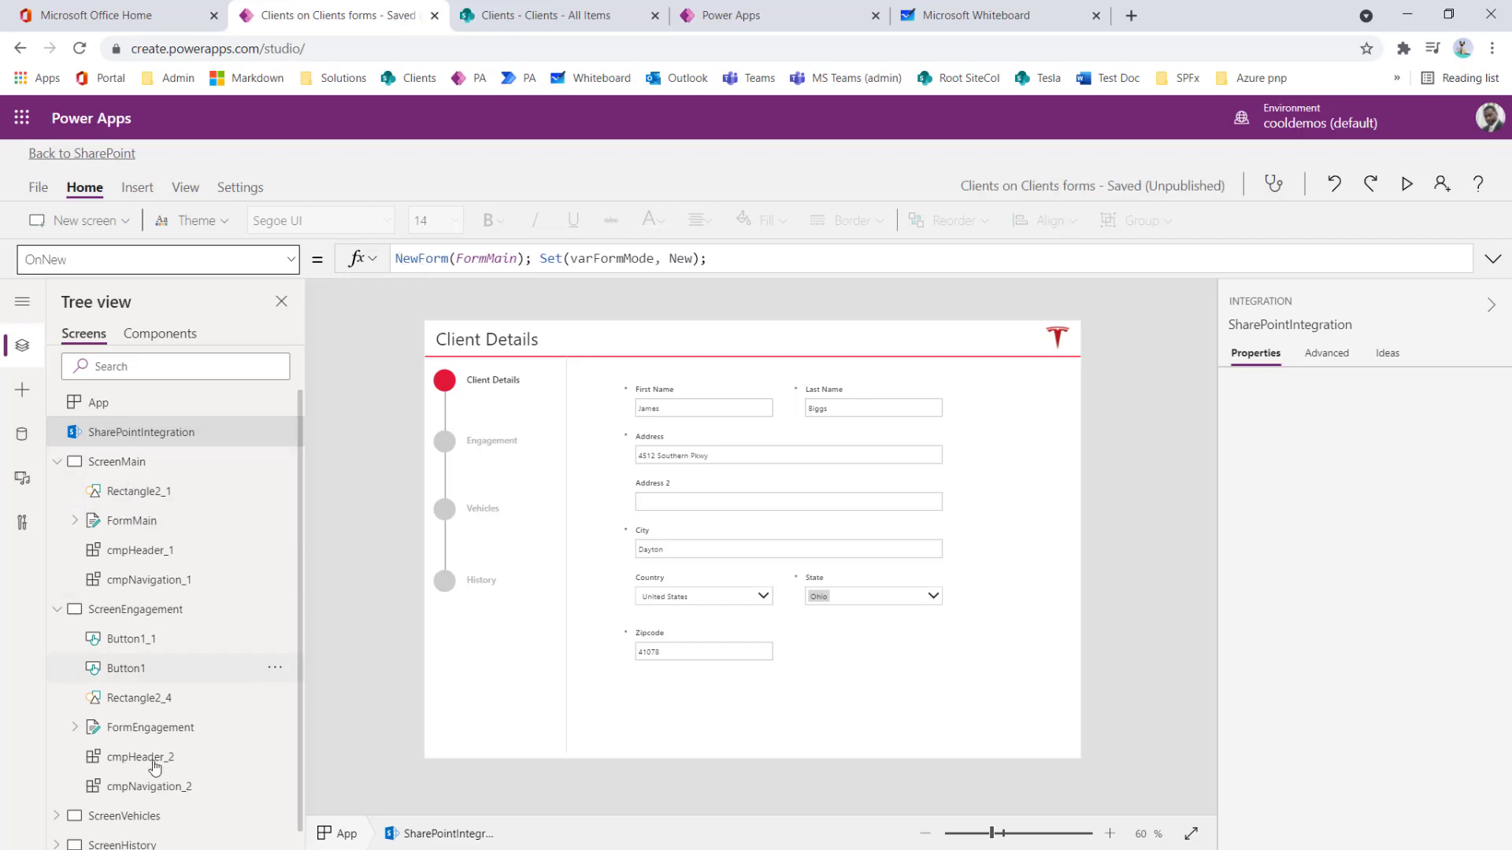
Step: Set the DefaultMode formula of FormEngagement to FormMain.Mode
scroll(158, 738, "down", 1)
scroll(157, 740, "down", 2)
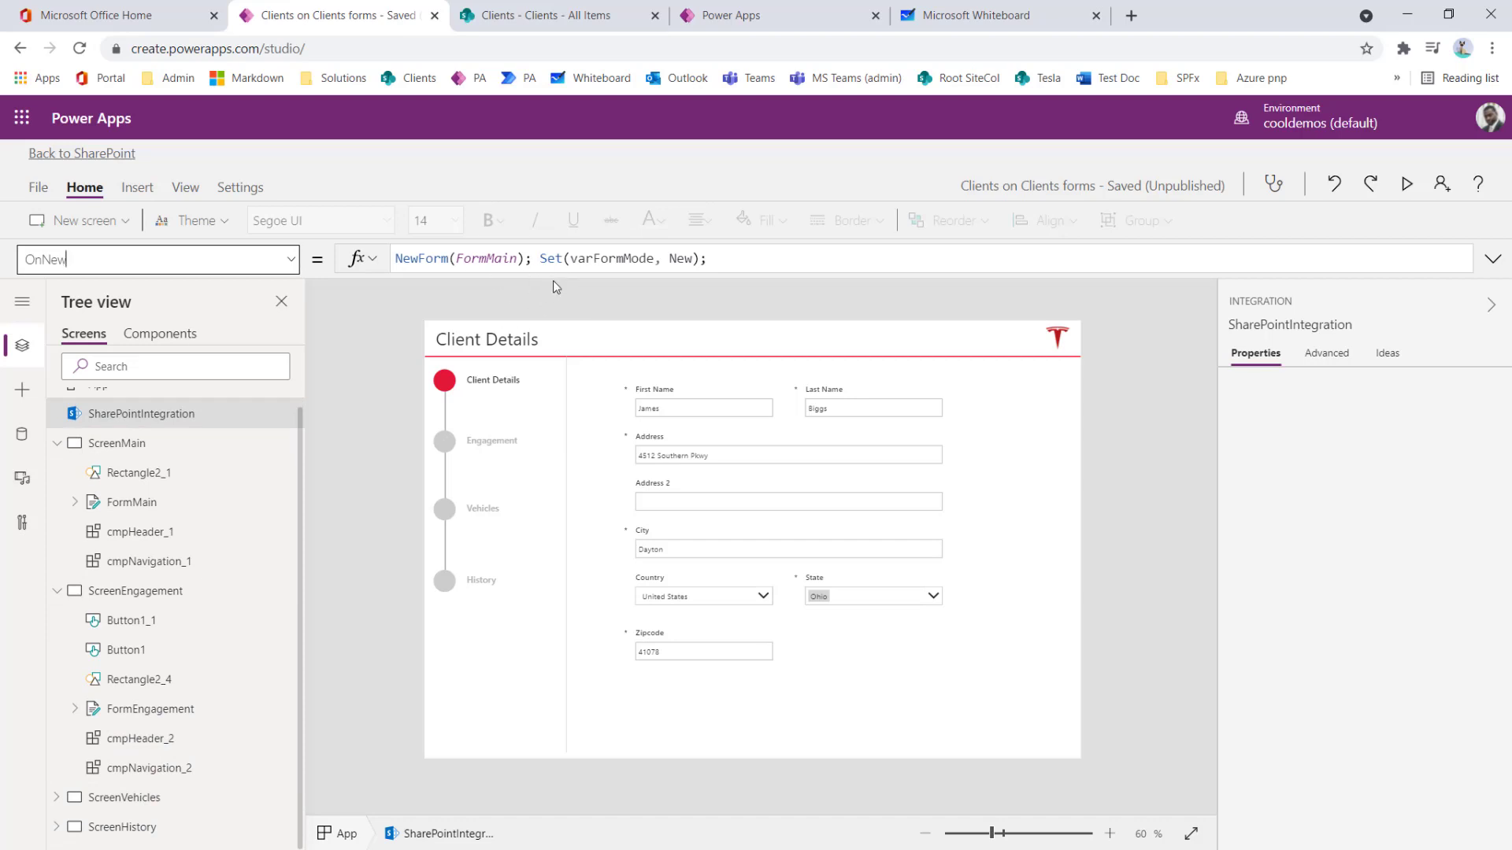
left_click(179, 710)
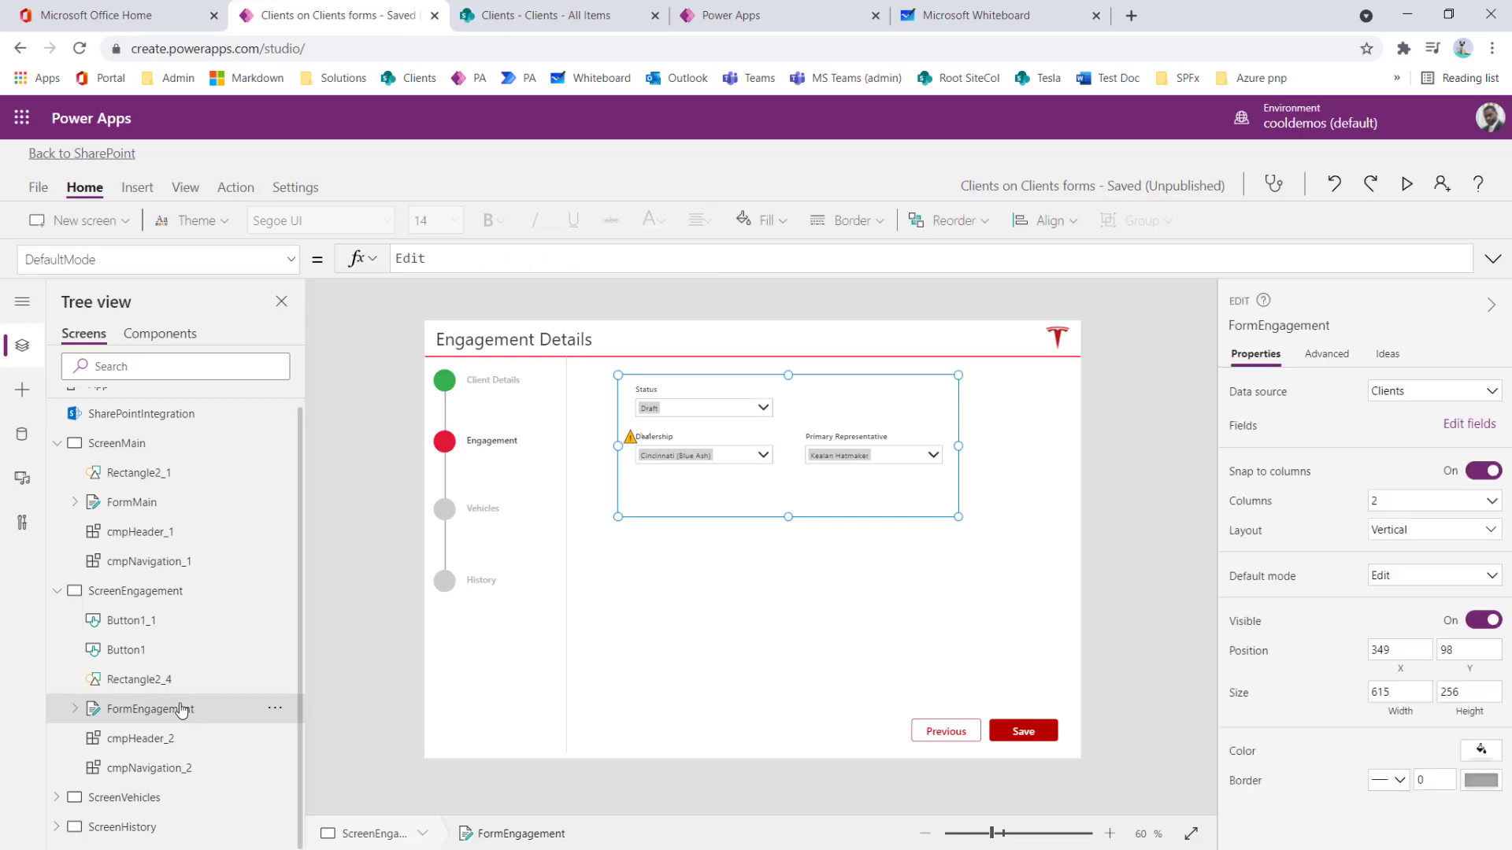
left_click(453, 262)
left_click_drag(539, 261, 393, 260)
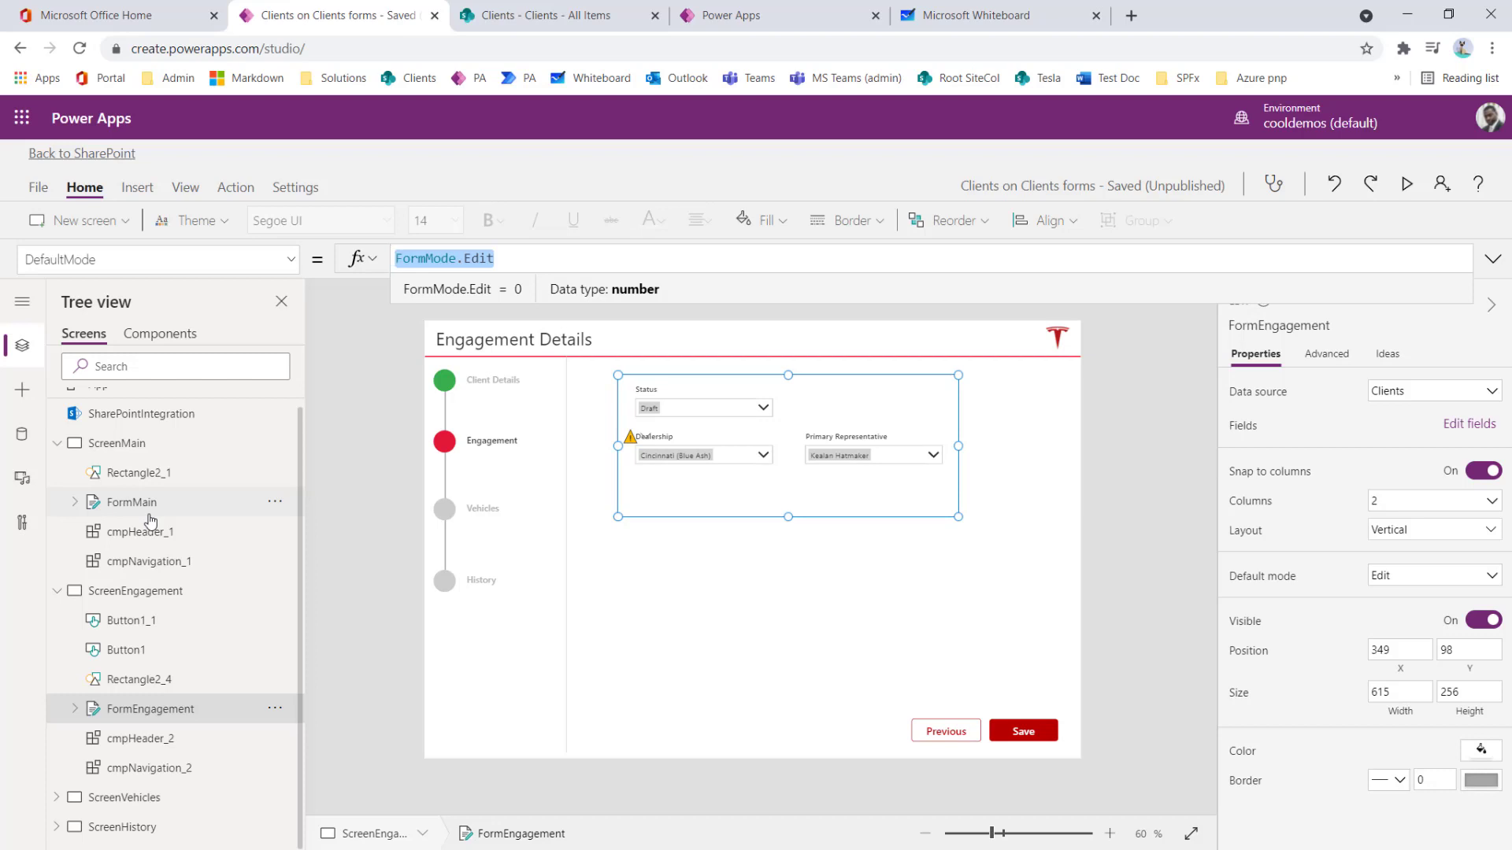
left_click(146, 715)
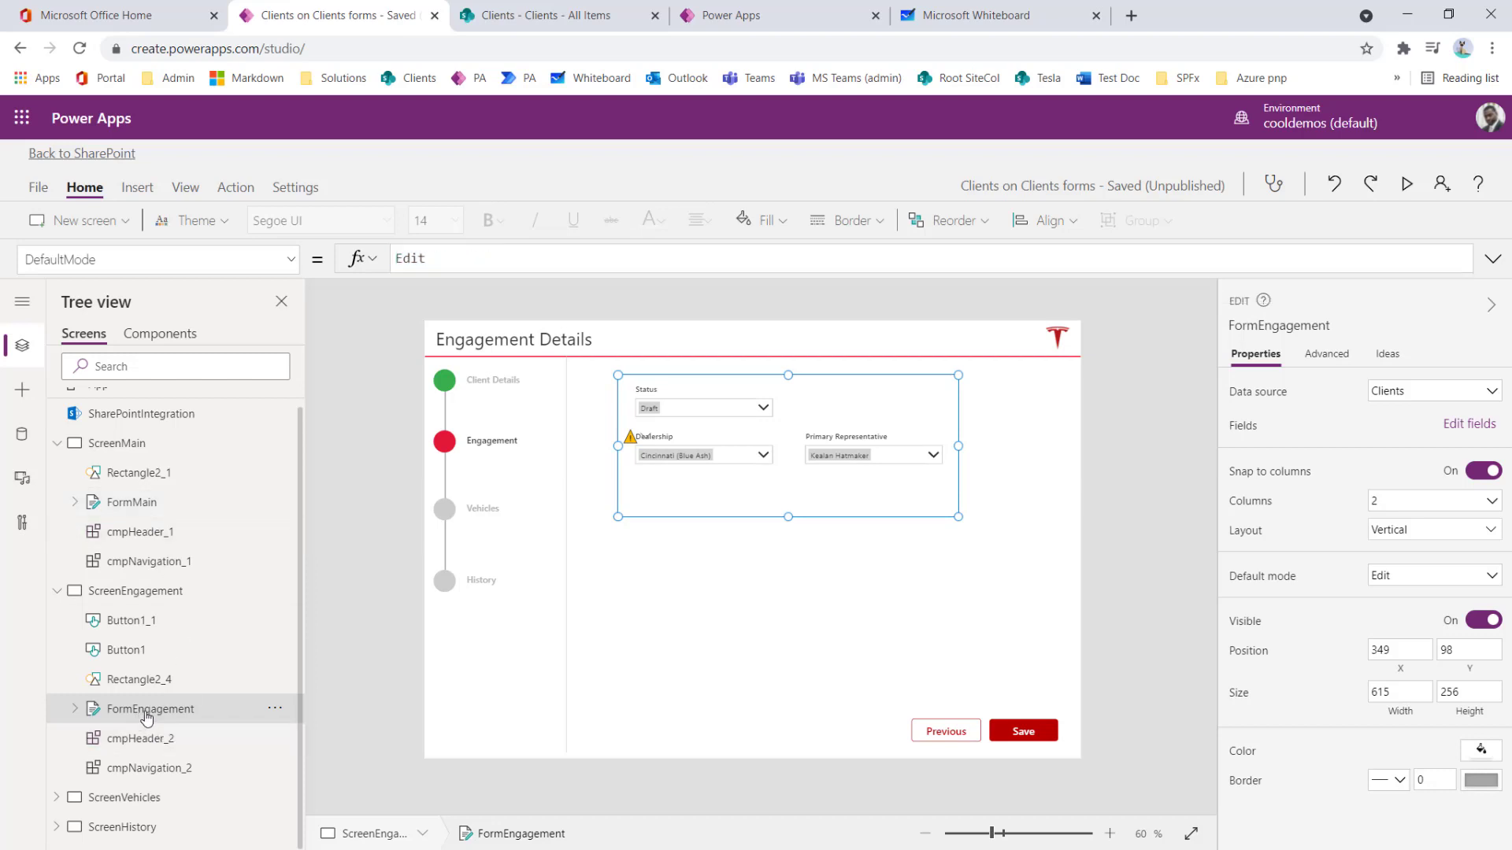
left_click(437, 258)
left_click_drag(530, 258, 402, 259)
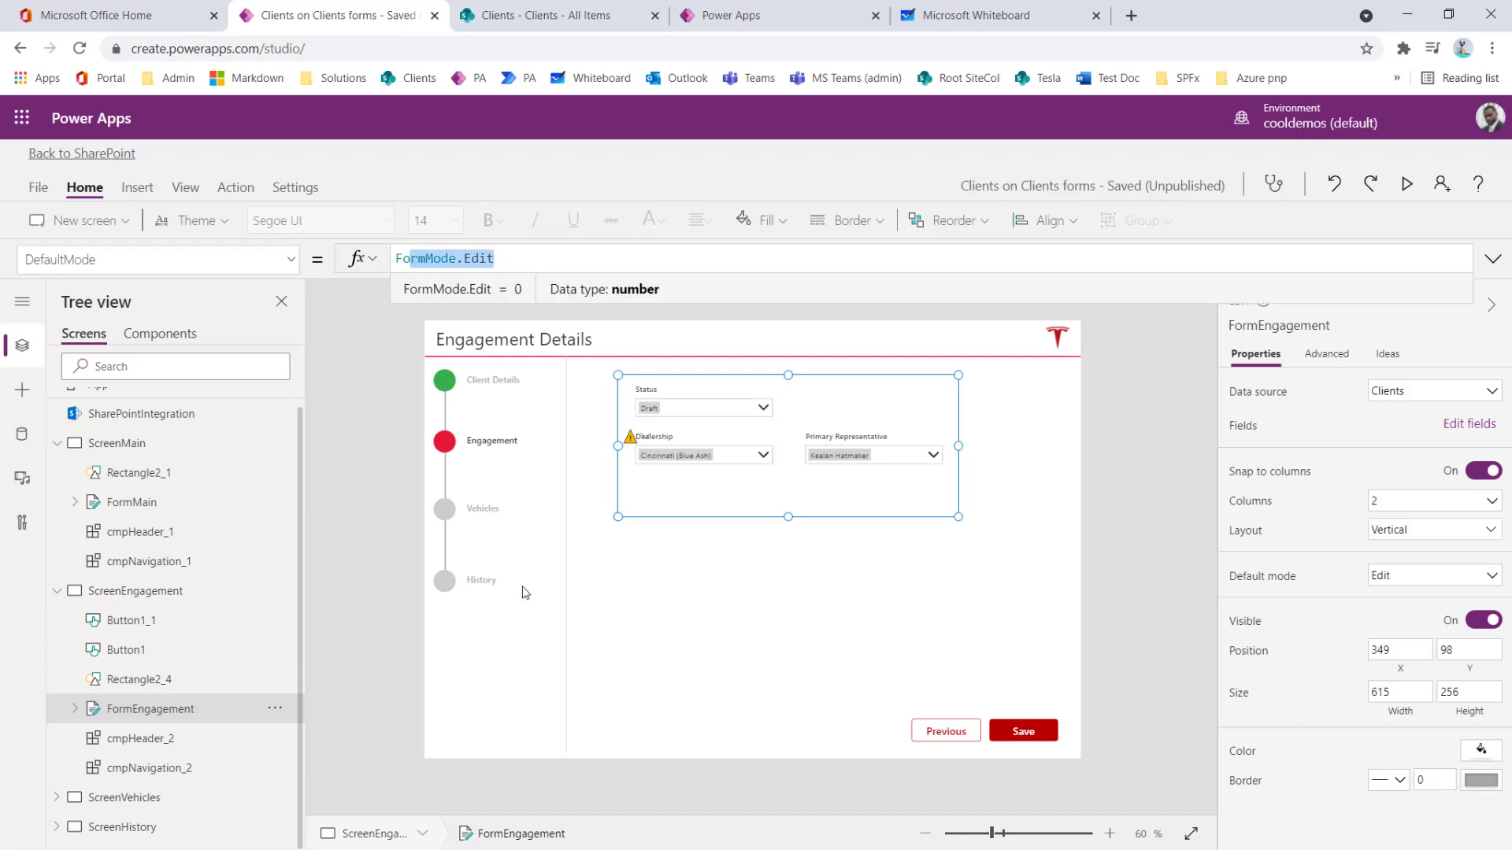
key("BackSpace")
type("formma")
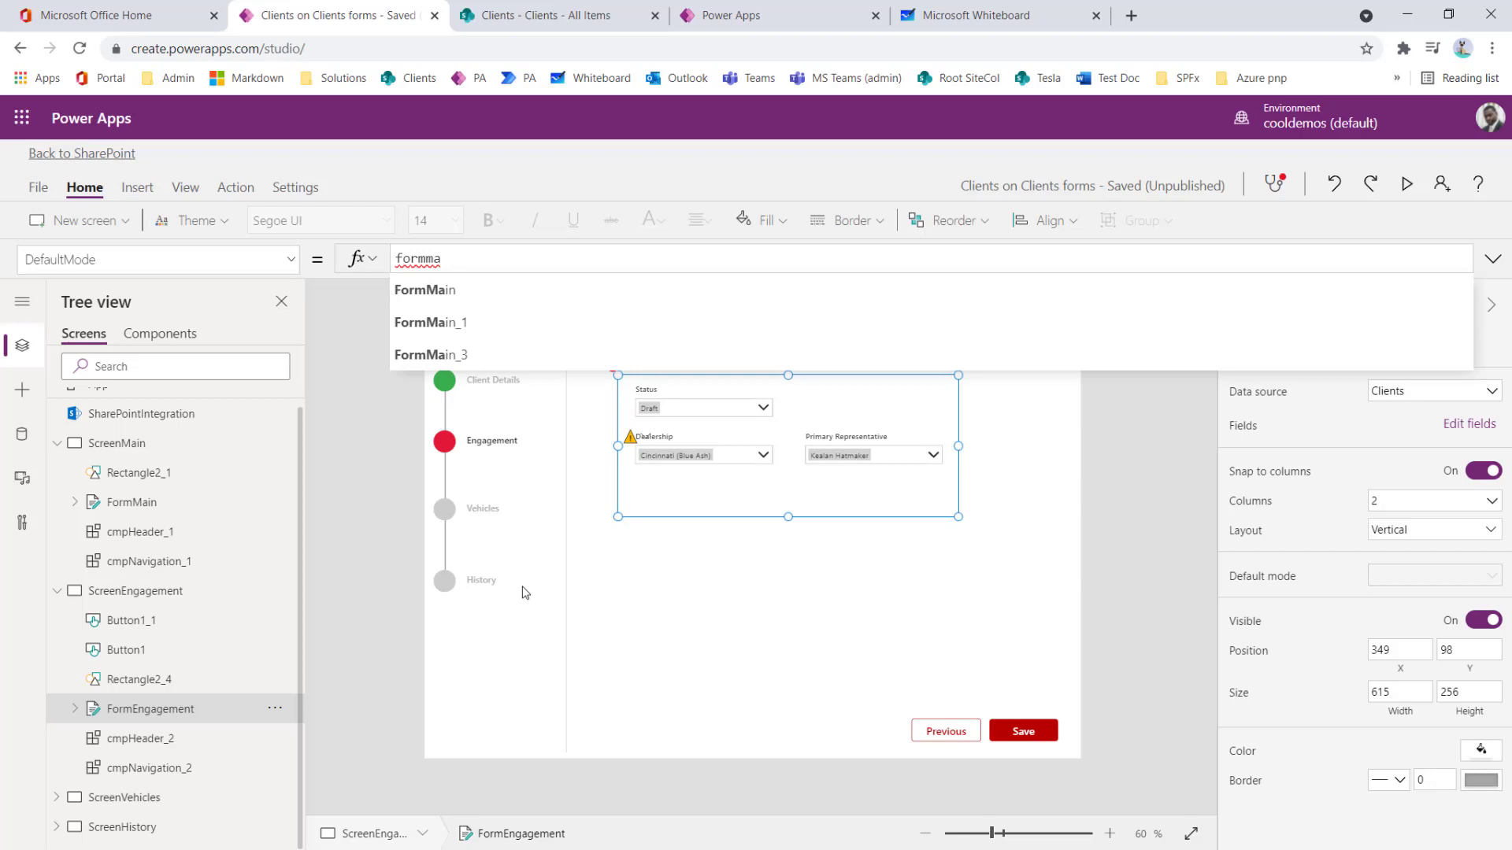
key("Tab")
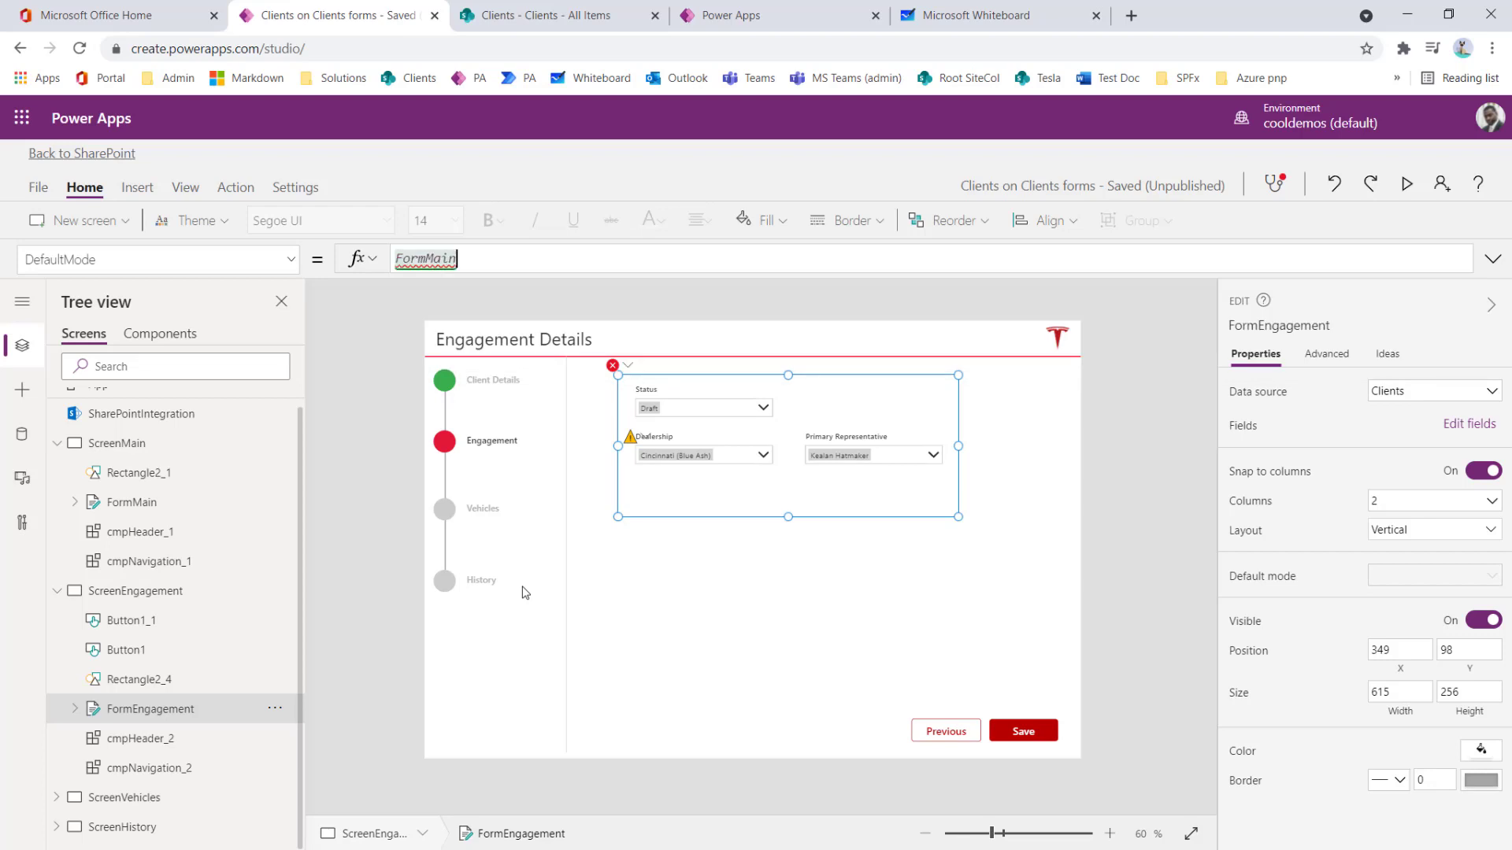
type(".mo")
key("Tab")
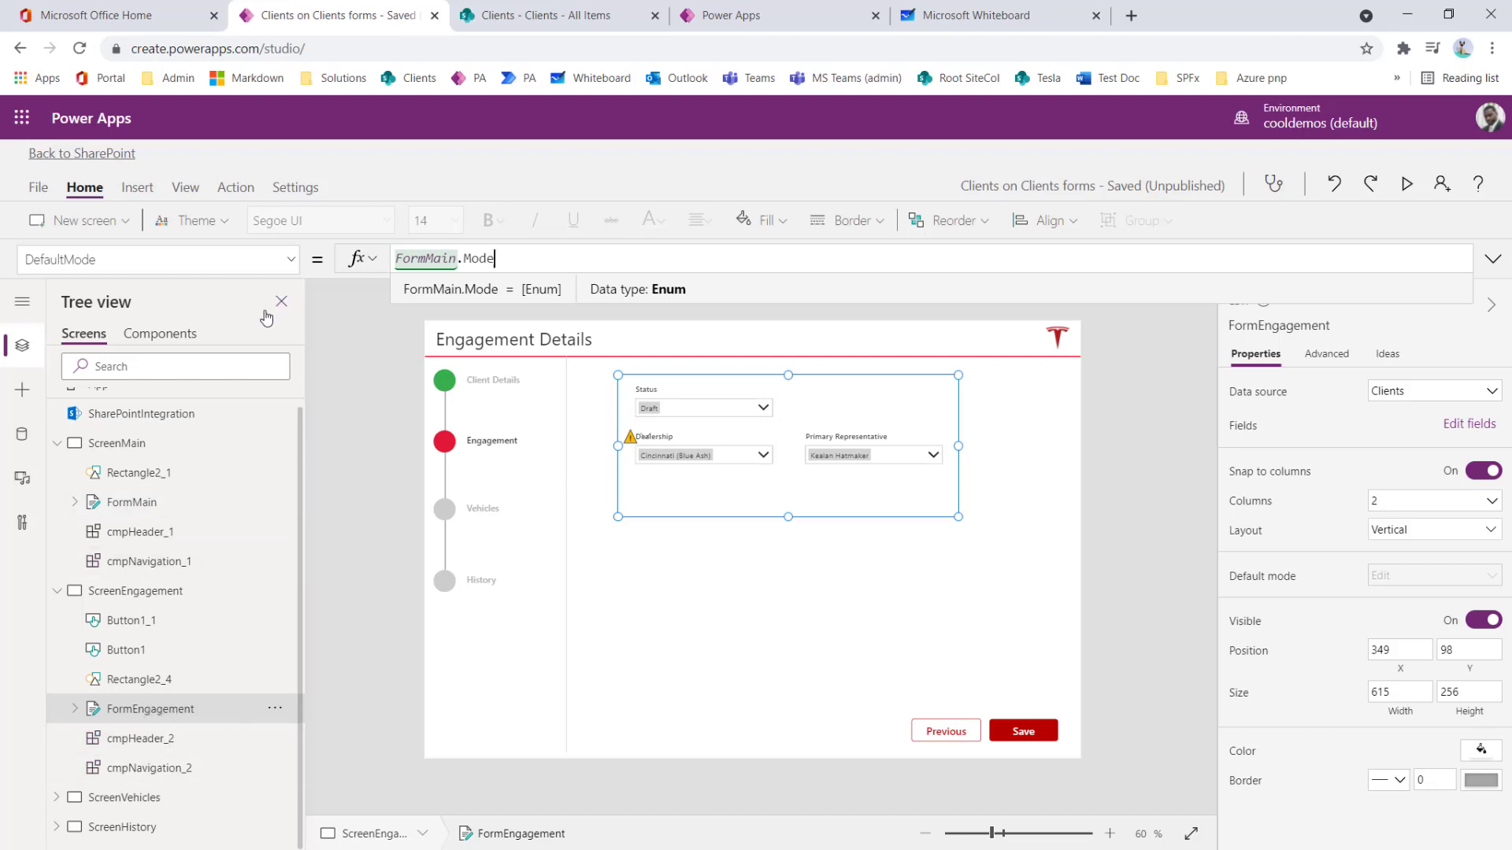
Step: Display the Item property formula of FormMain
left_click(151, 511)
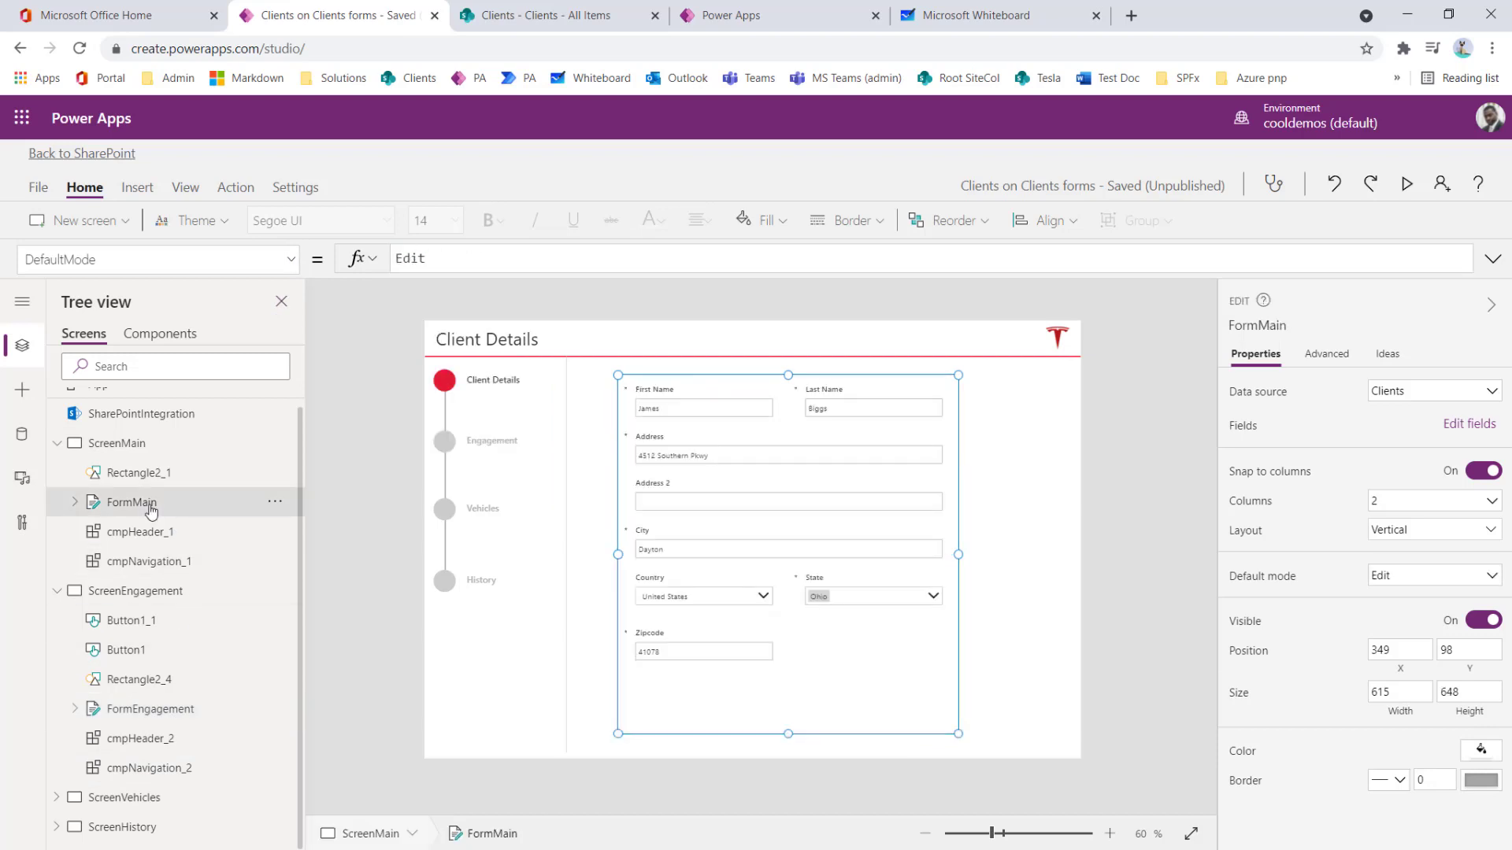
left_click(291, 259)
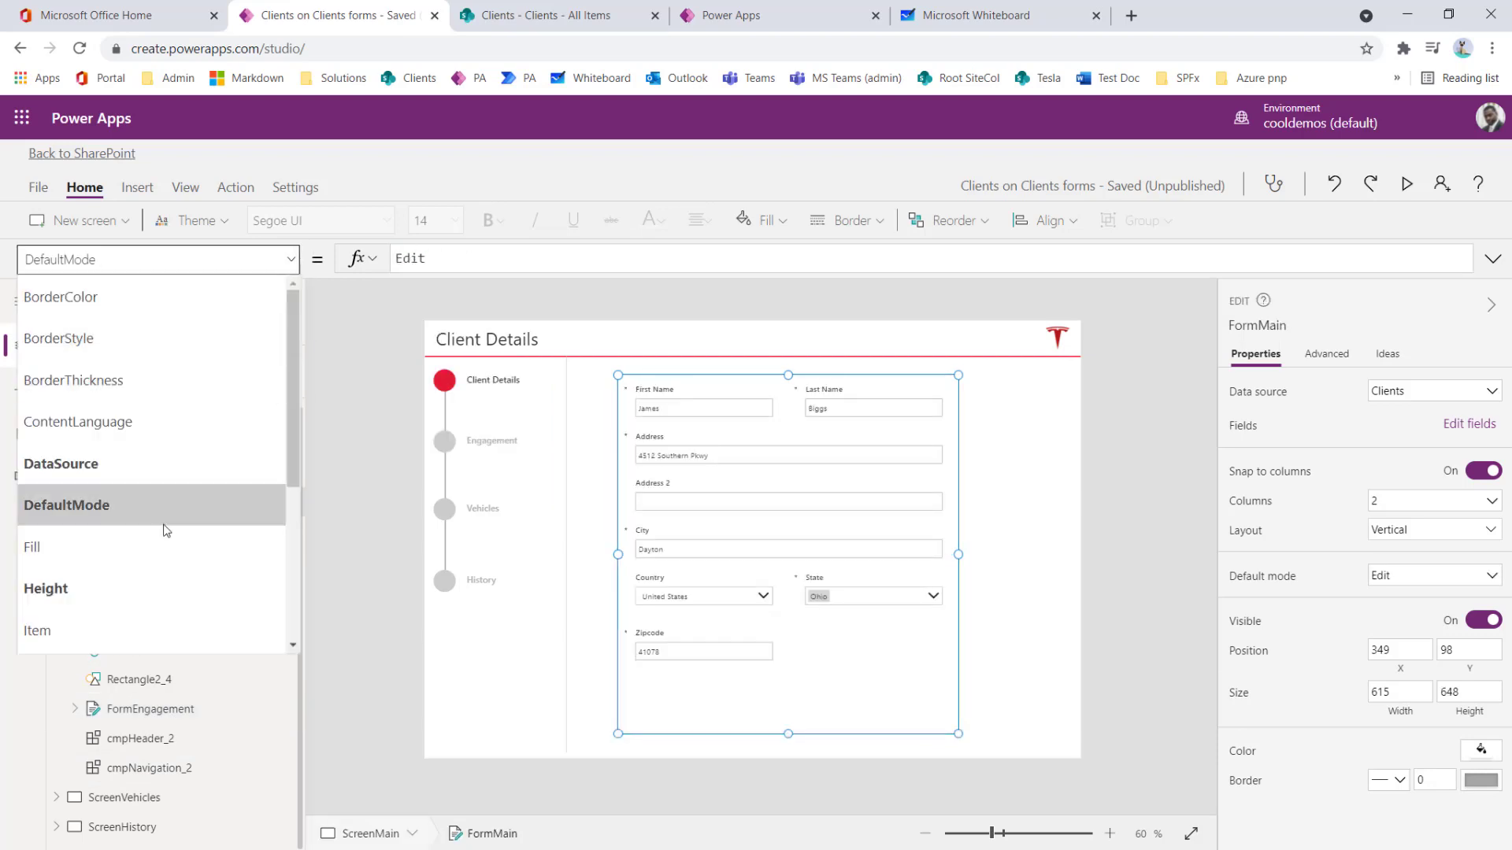
scroll(166, 530, "down", 2)
left_click(134, 560)
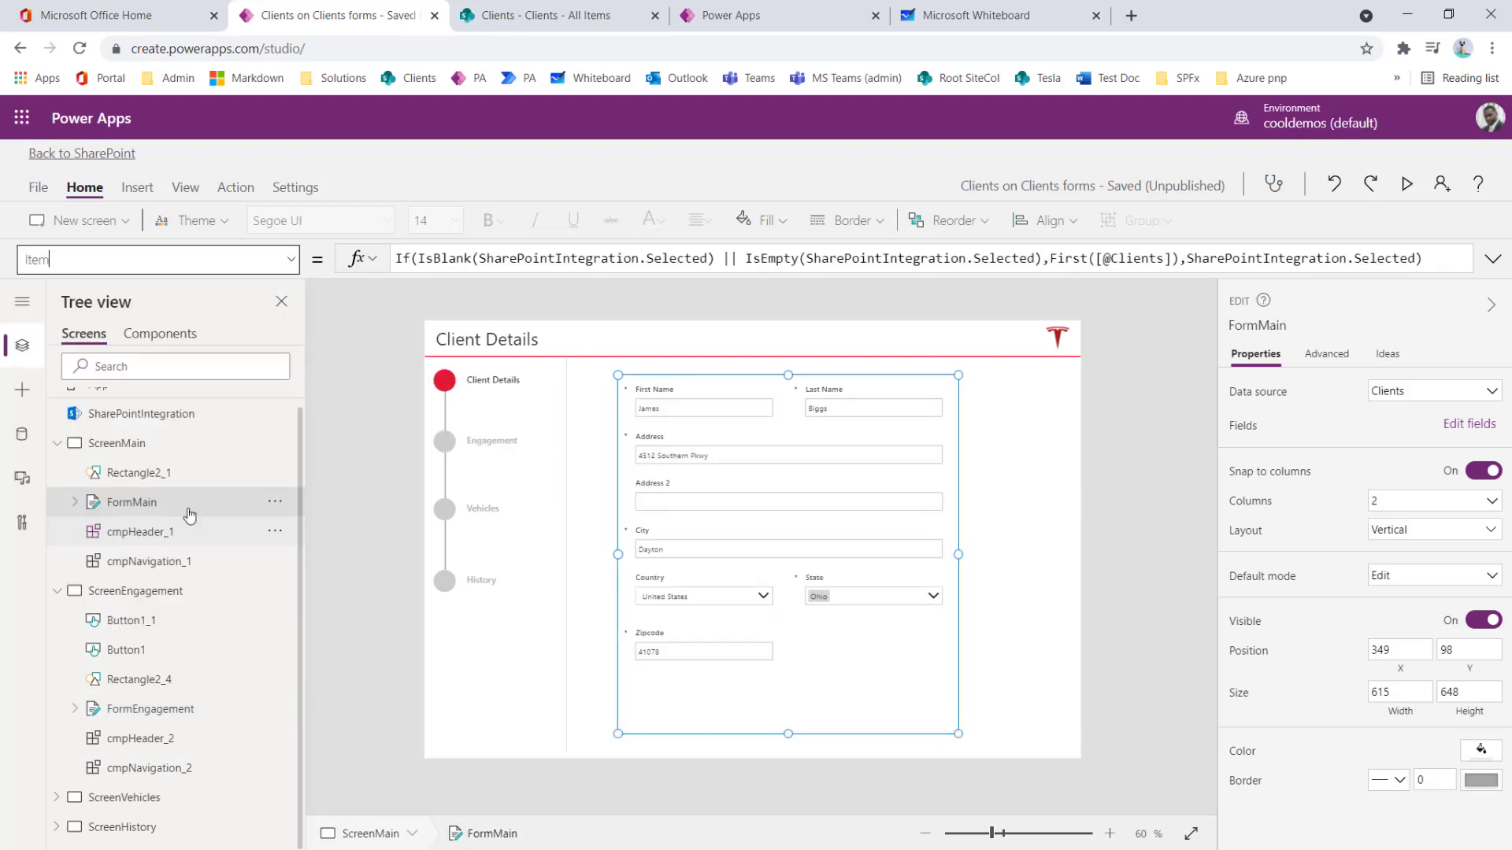
Step: Compare the Item formula of FormMain with the Item formula of FormEngagement
left_click(480, 273)
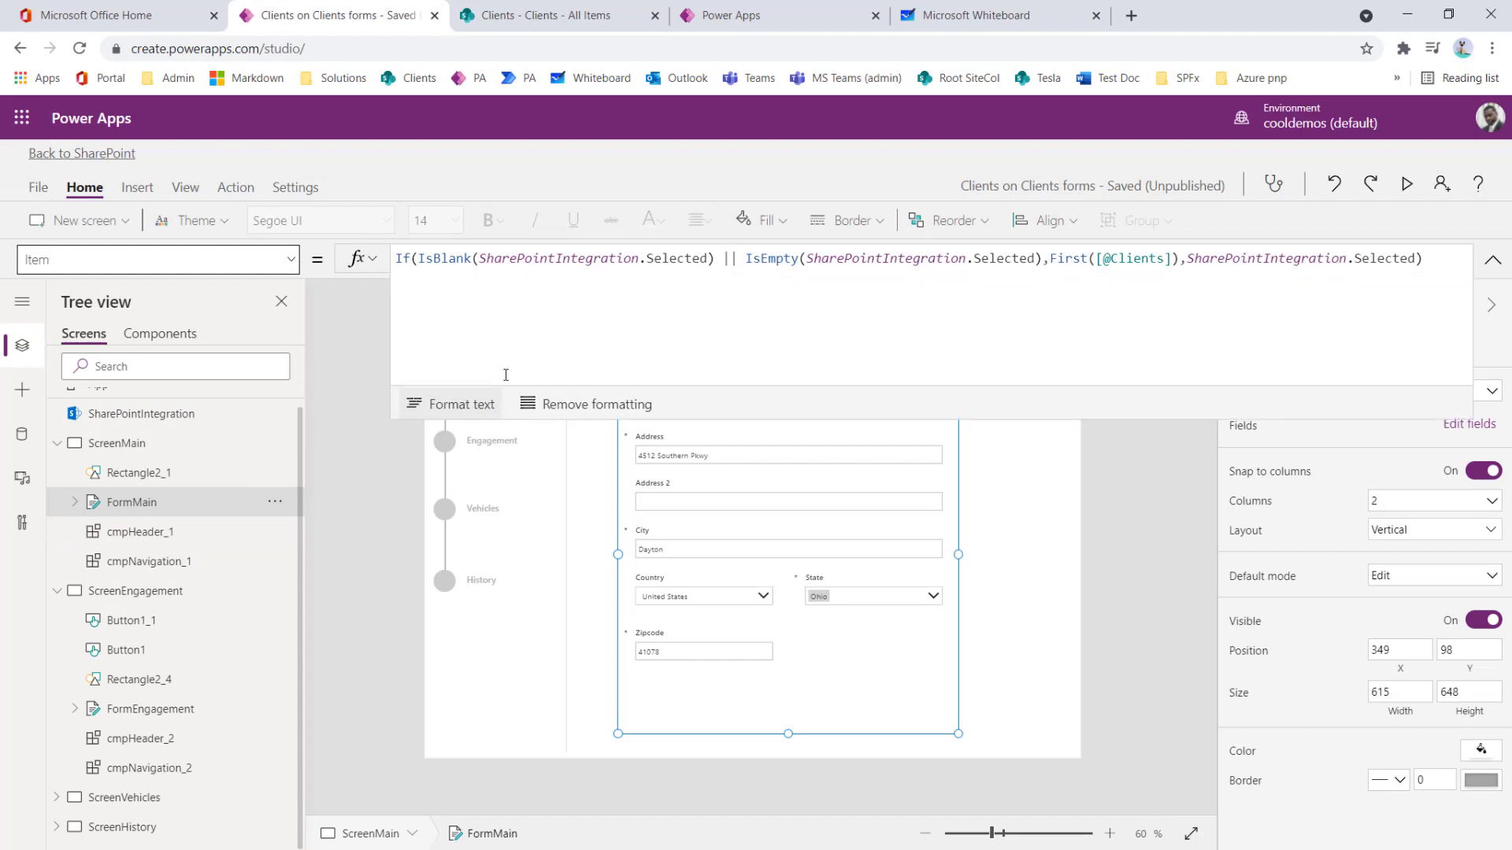
left_click(559, 285)
key("ctrl+a")
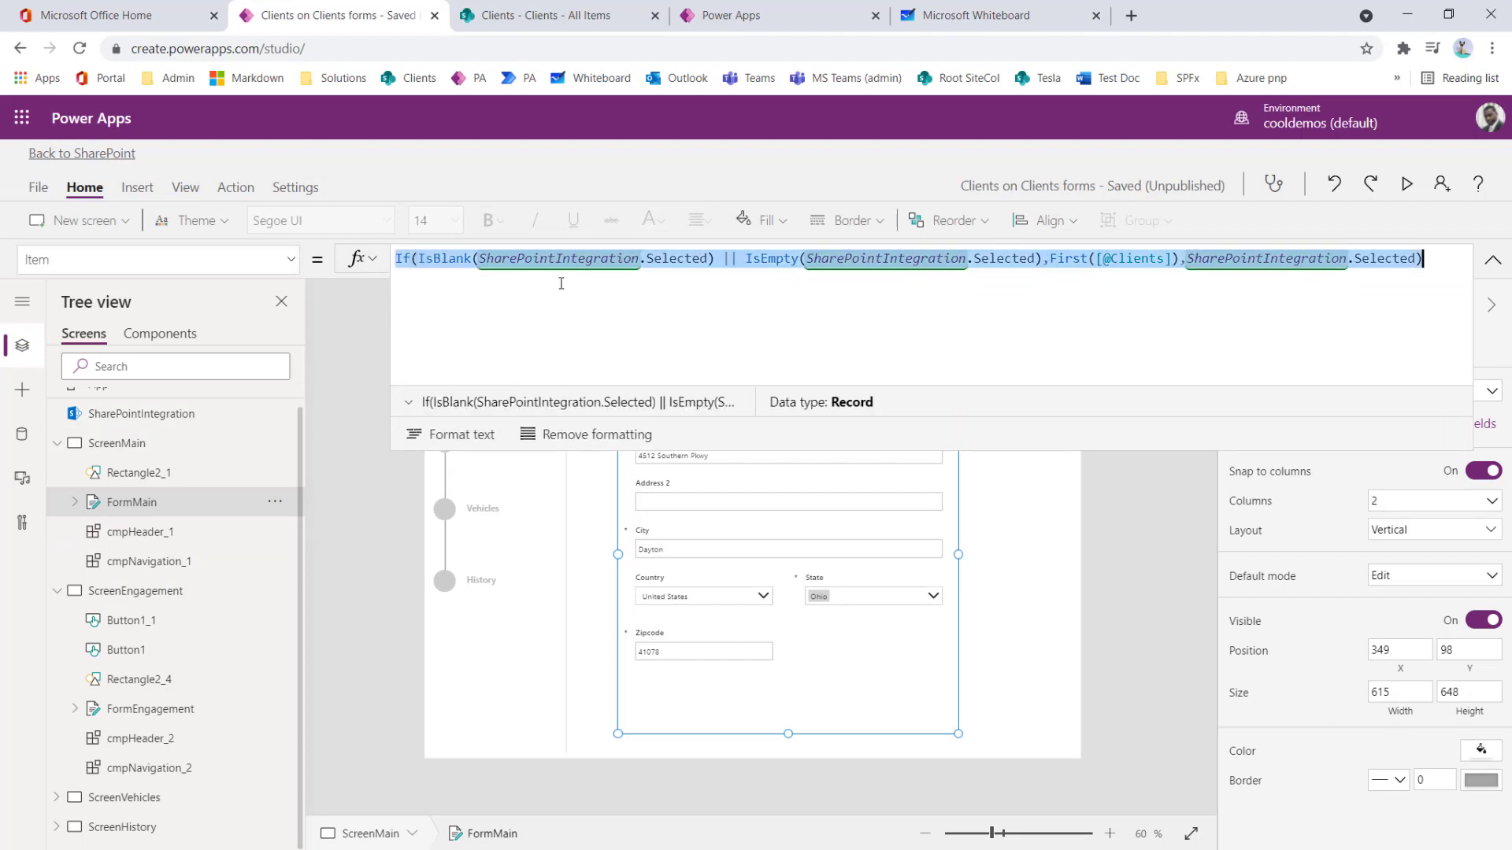
left_click(158, 712)
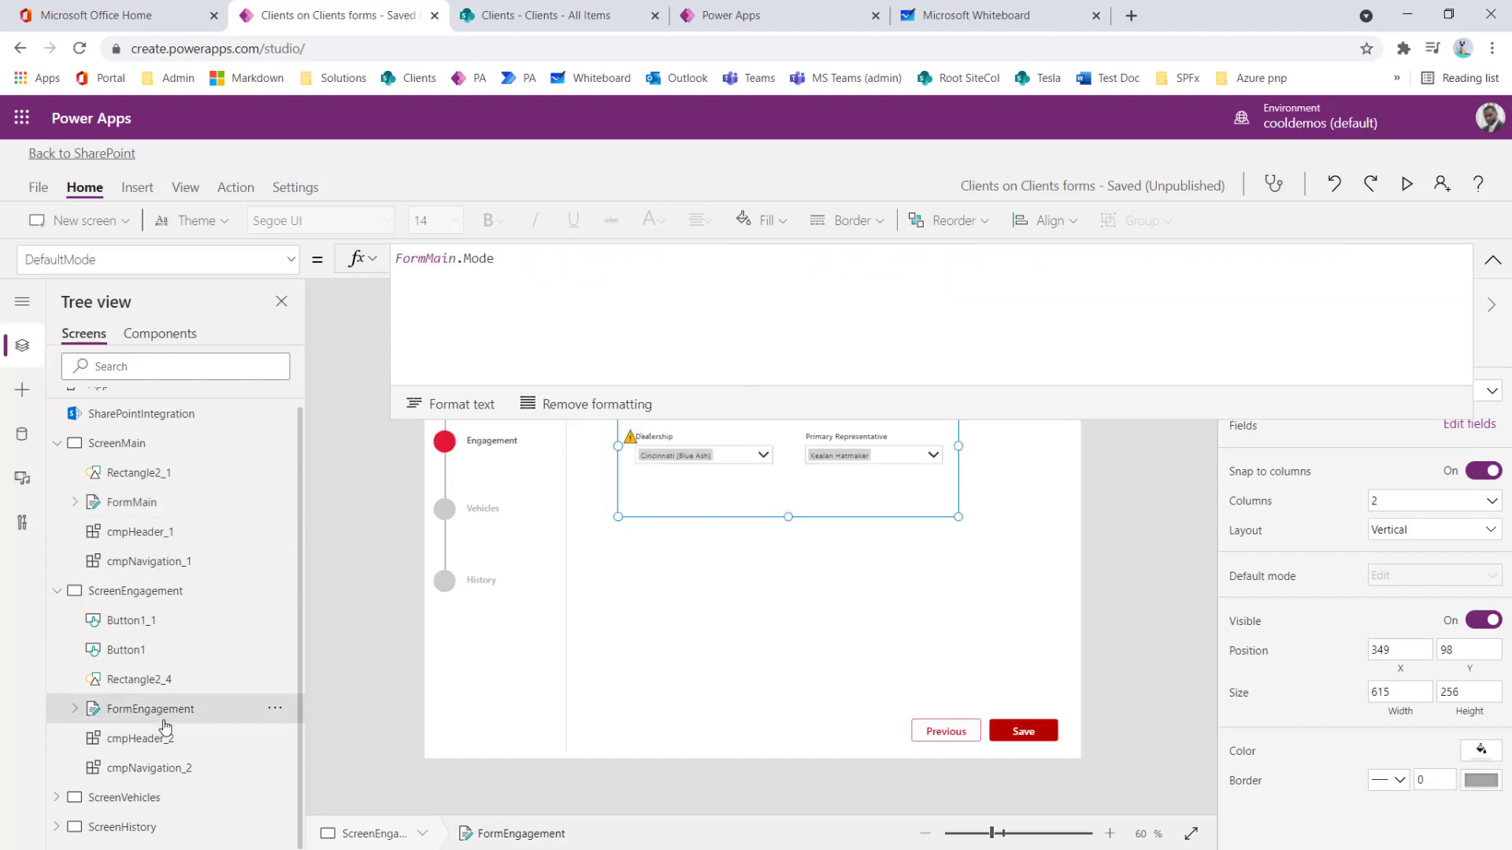
left_click(290, 259)
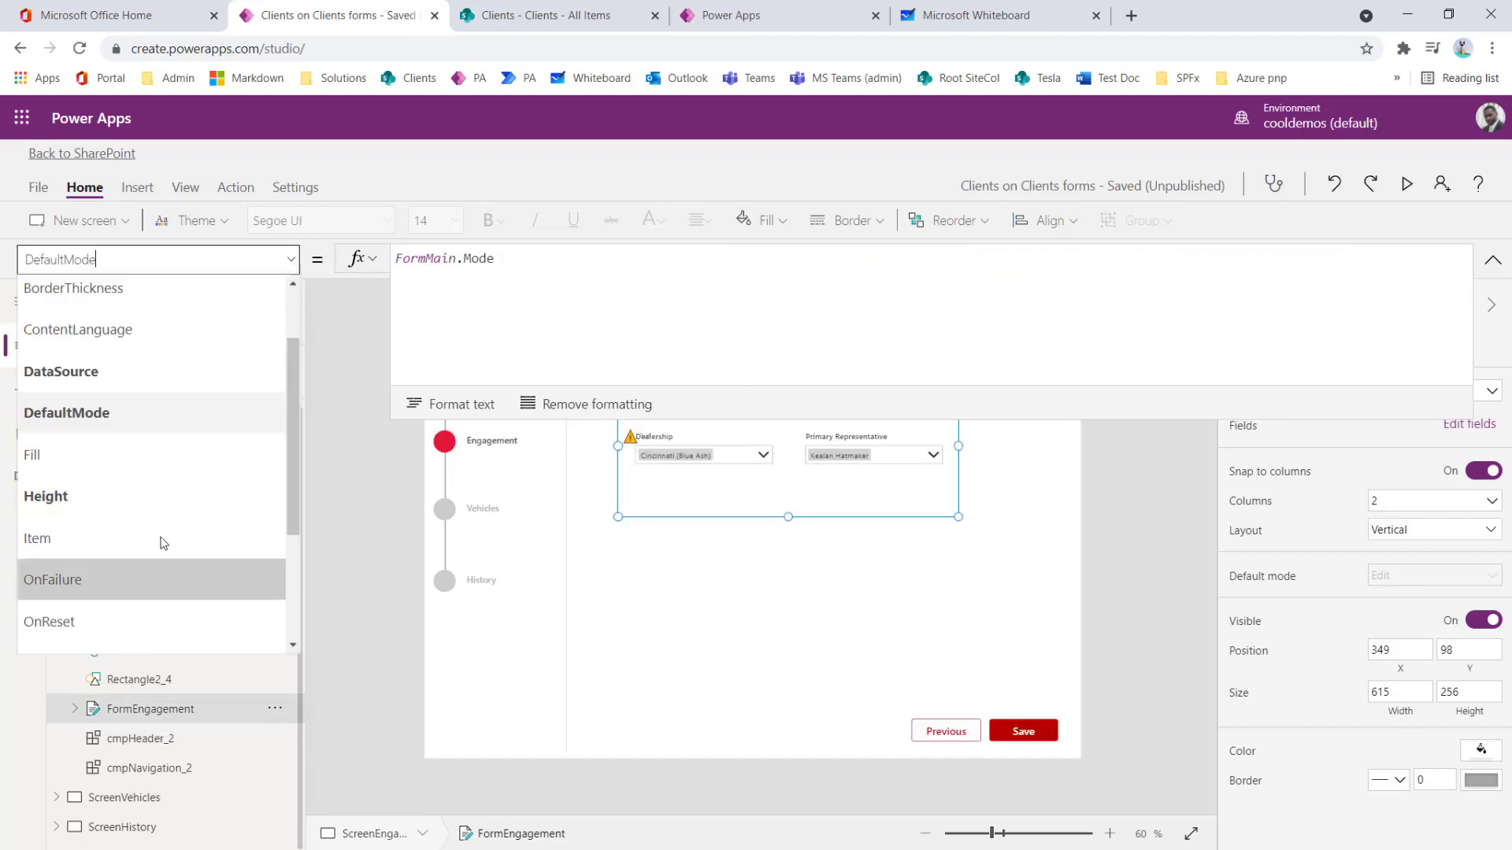
left_click(156, 538)
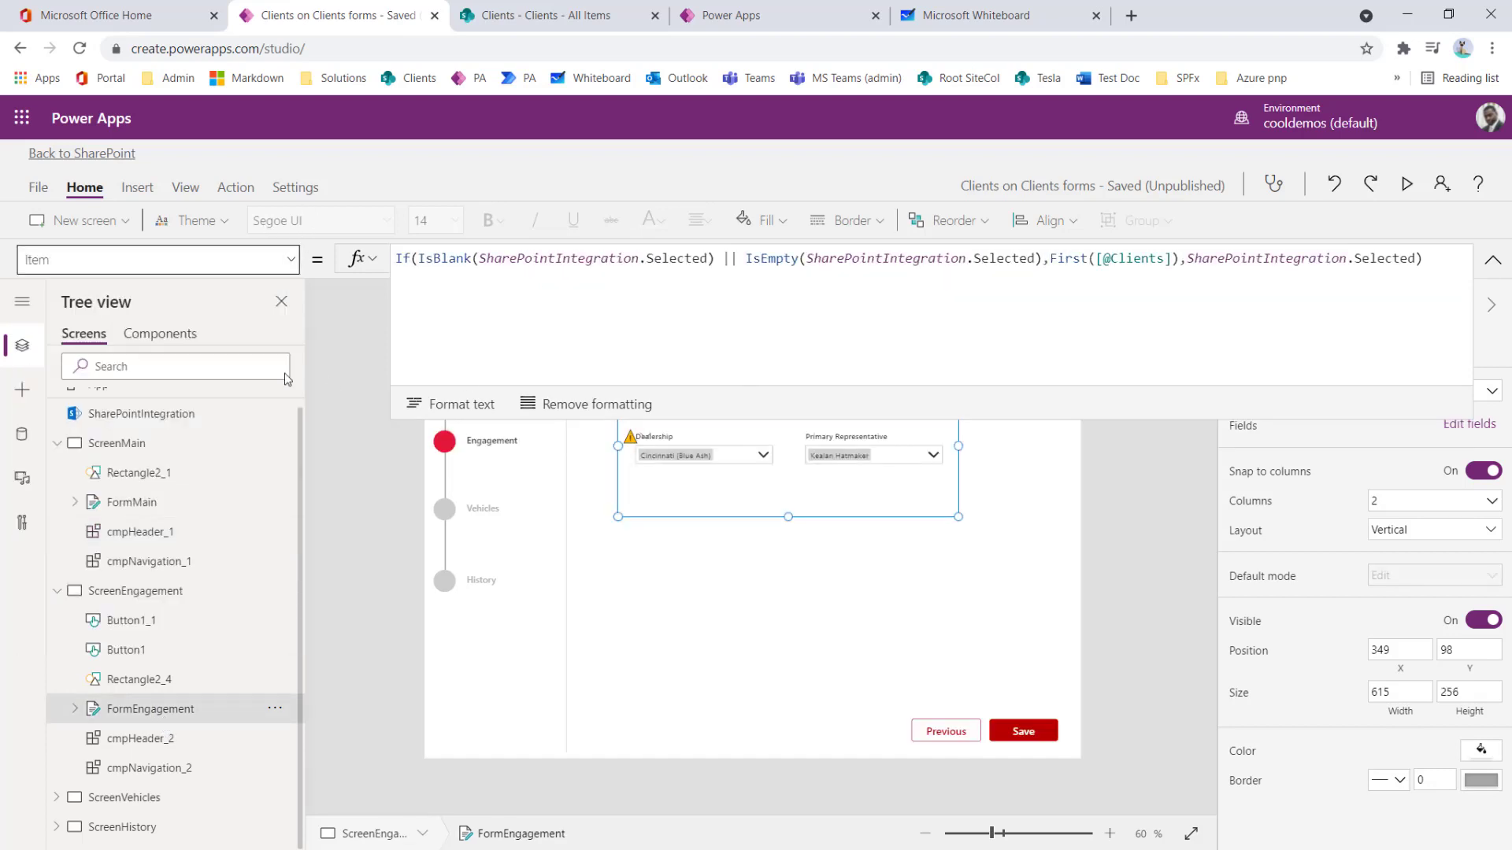
Step: Display the DataSource formula of FormEngagement
left_click(291, 259)
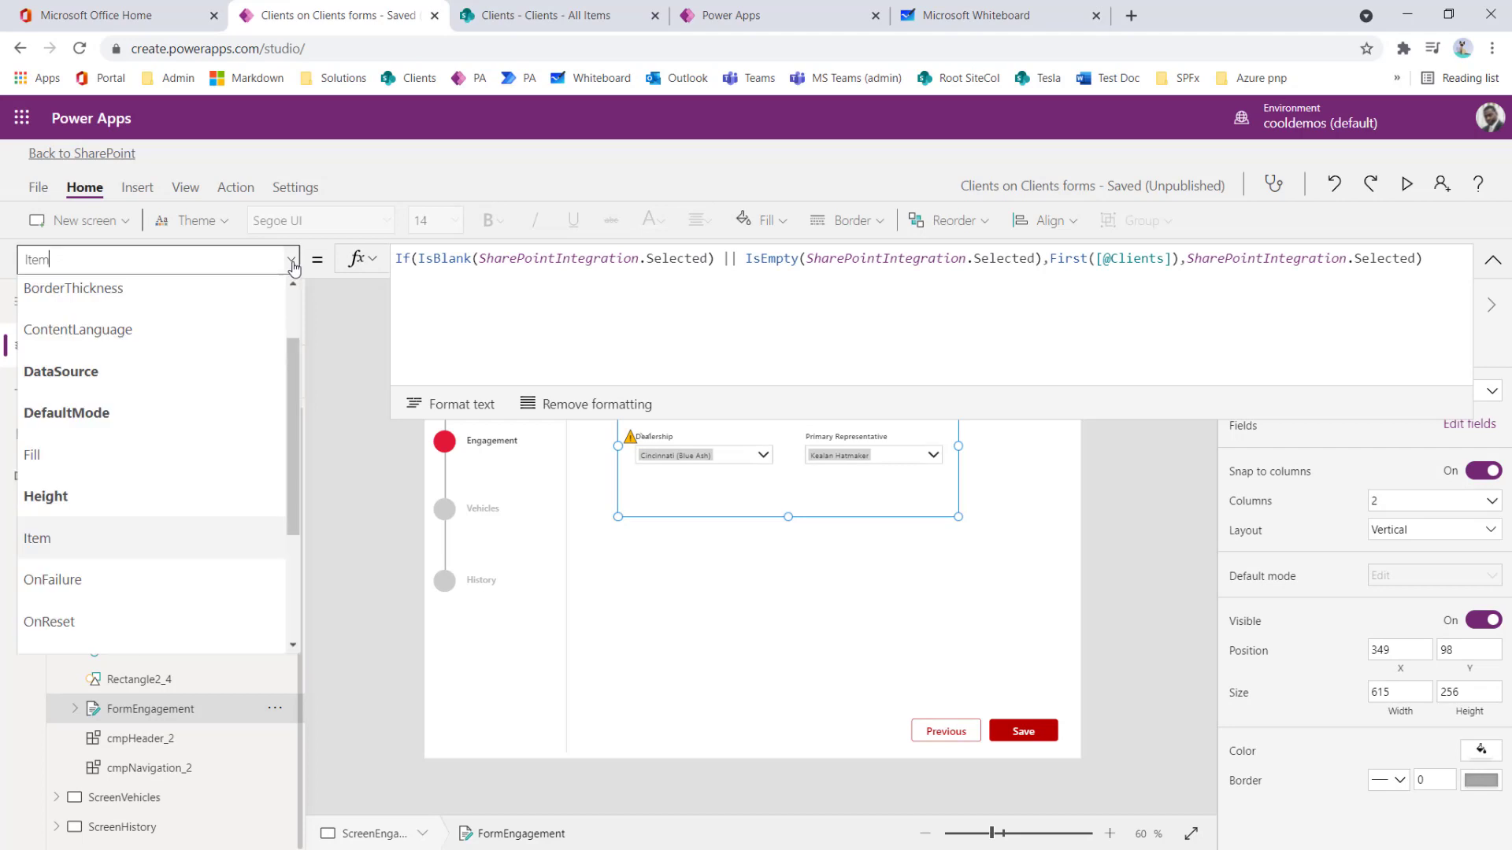
scroll(226, 447, "up", 1)
left_click(222, 463)
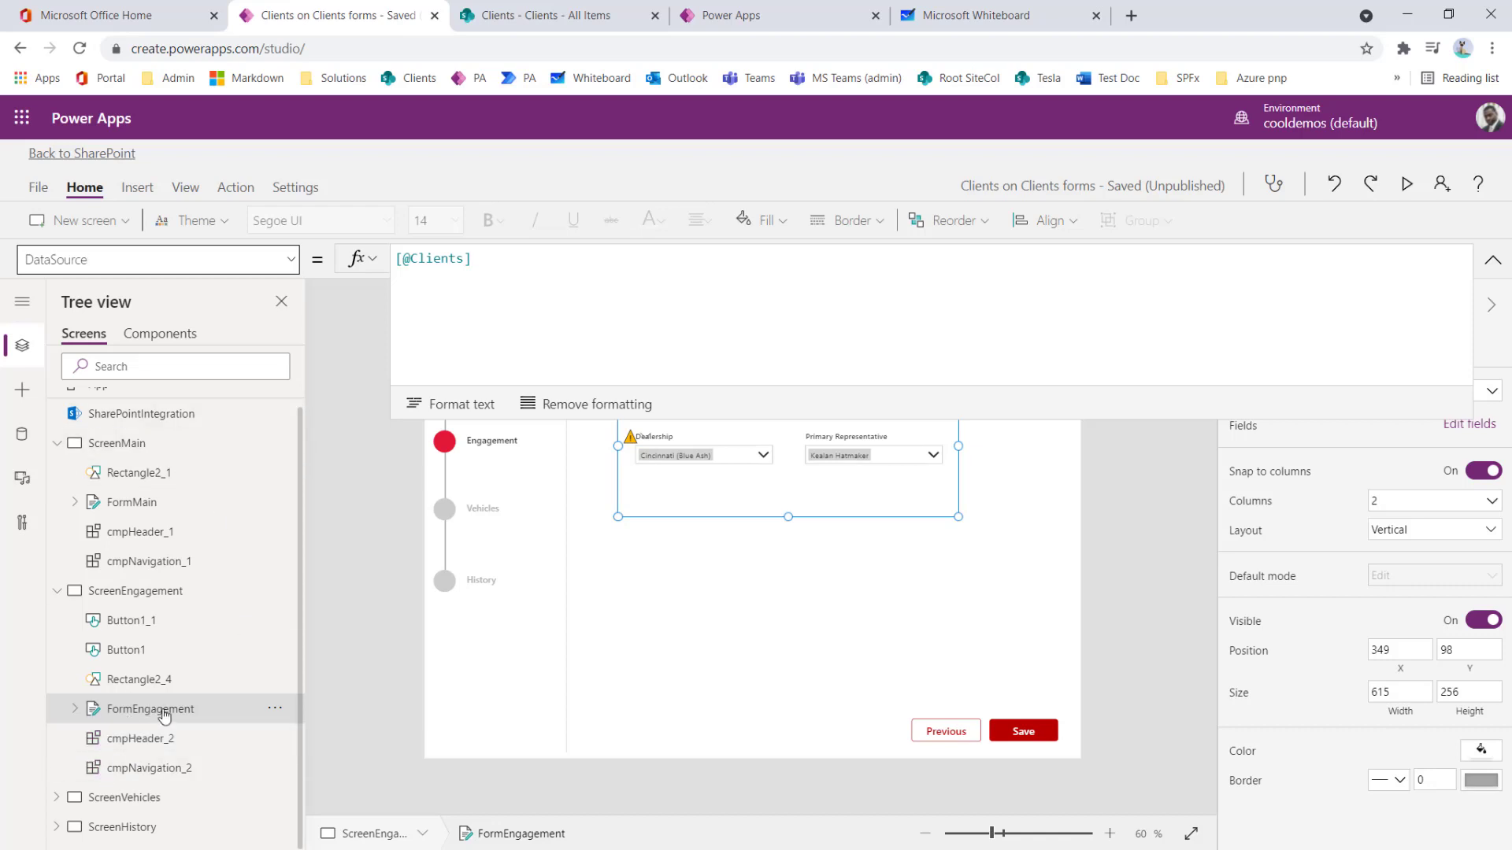
Step: Search the insertable controls for "form" and review the list of FormEngagement's properties
left_click(23, 393)
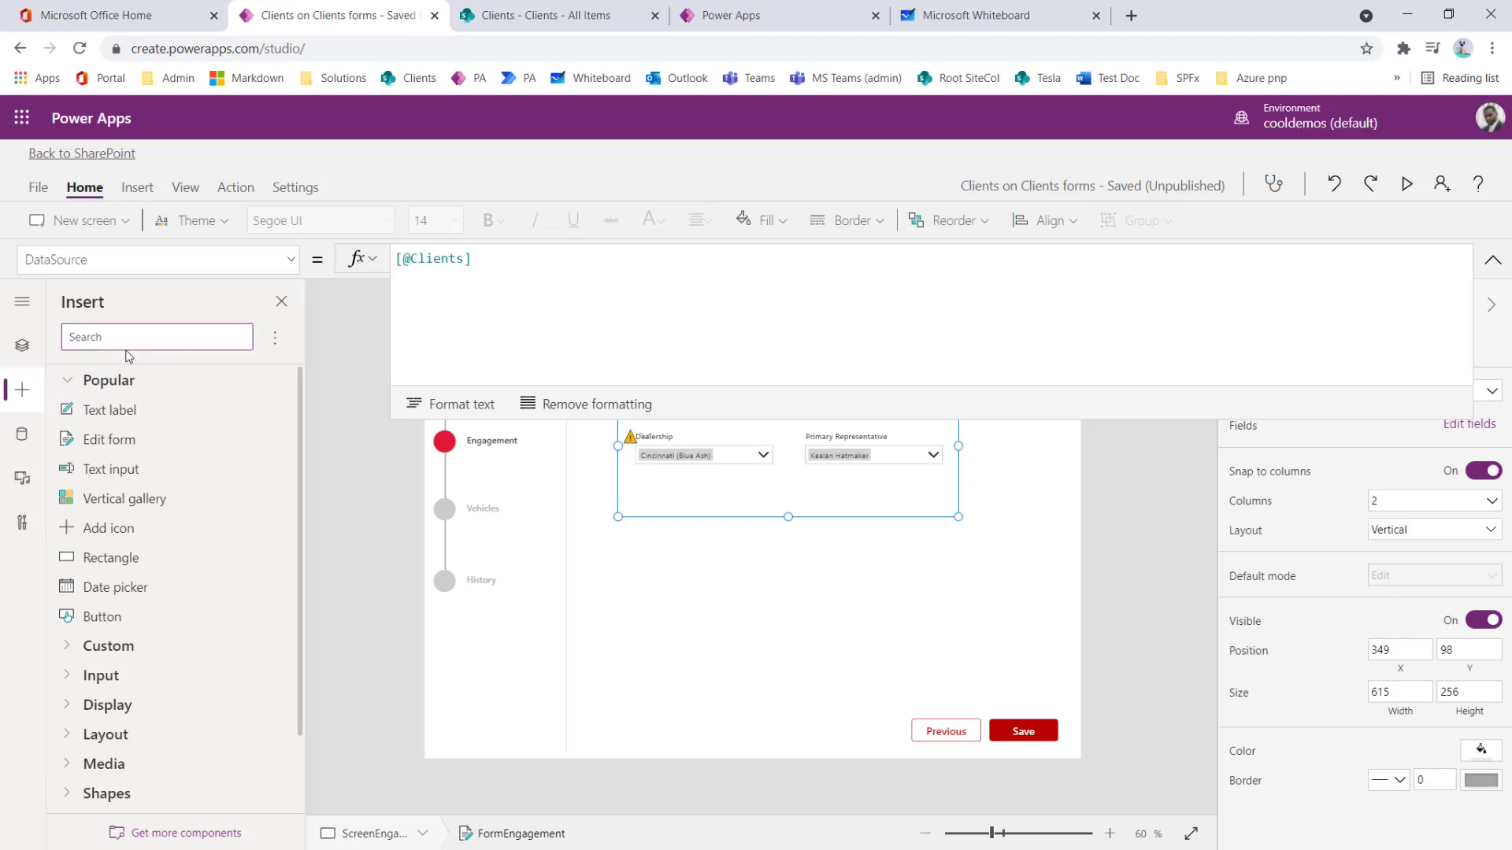
type("form")
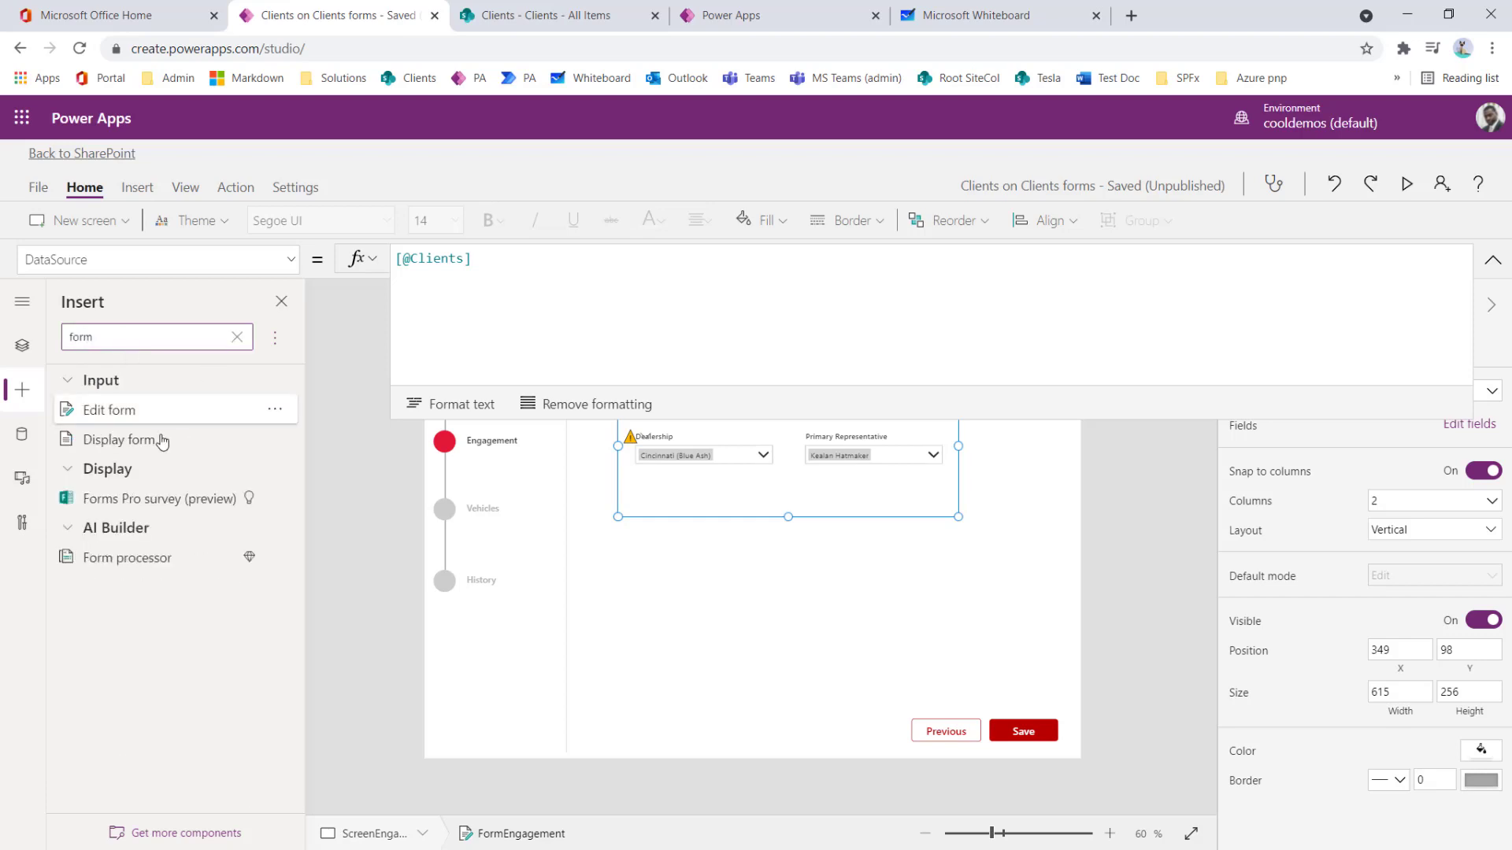
left_click(23, 353)
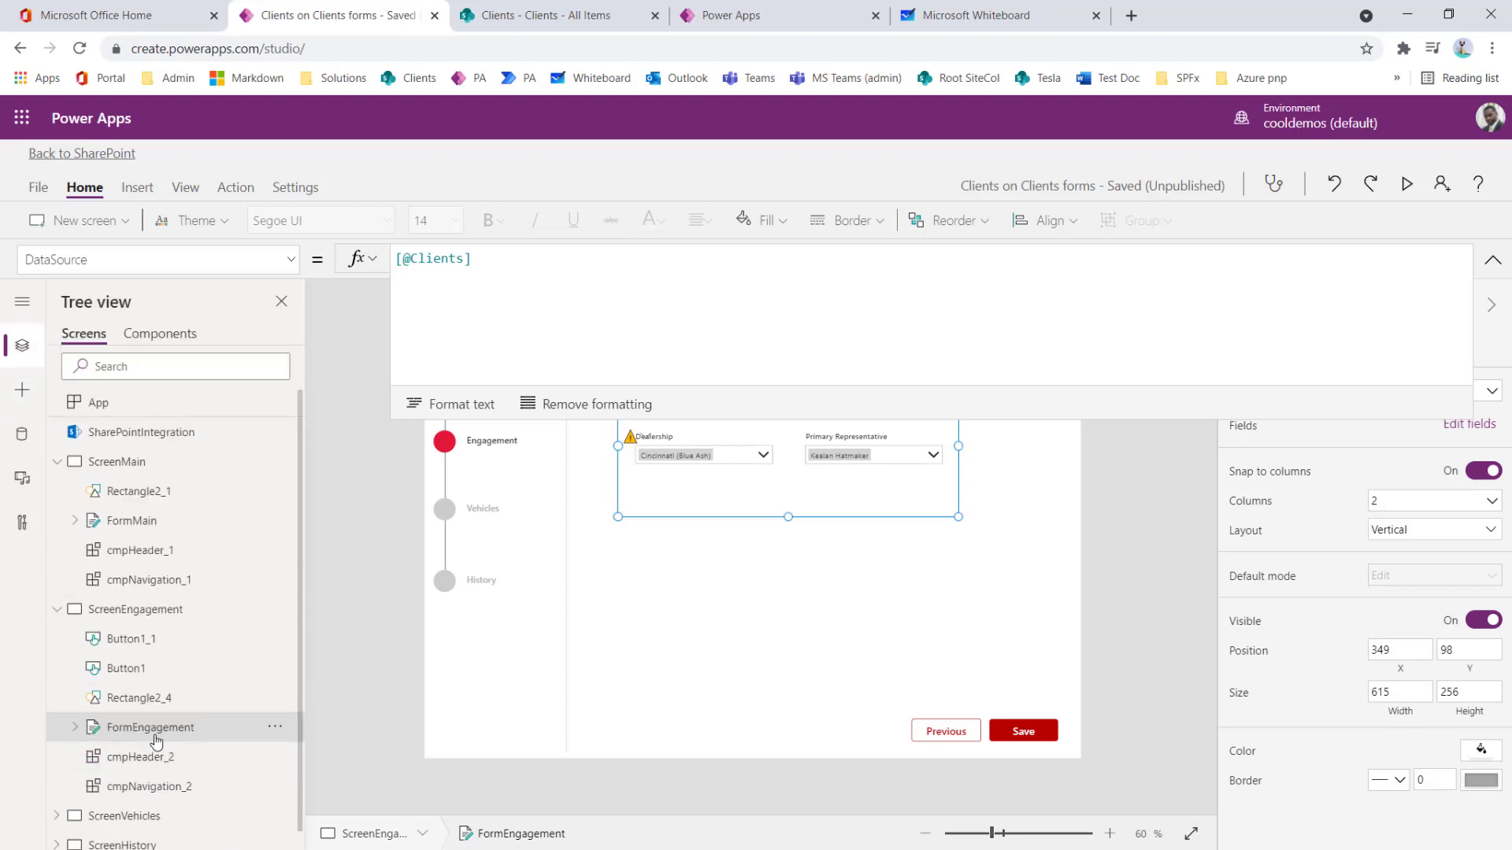
left_click(289, 264)
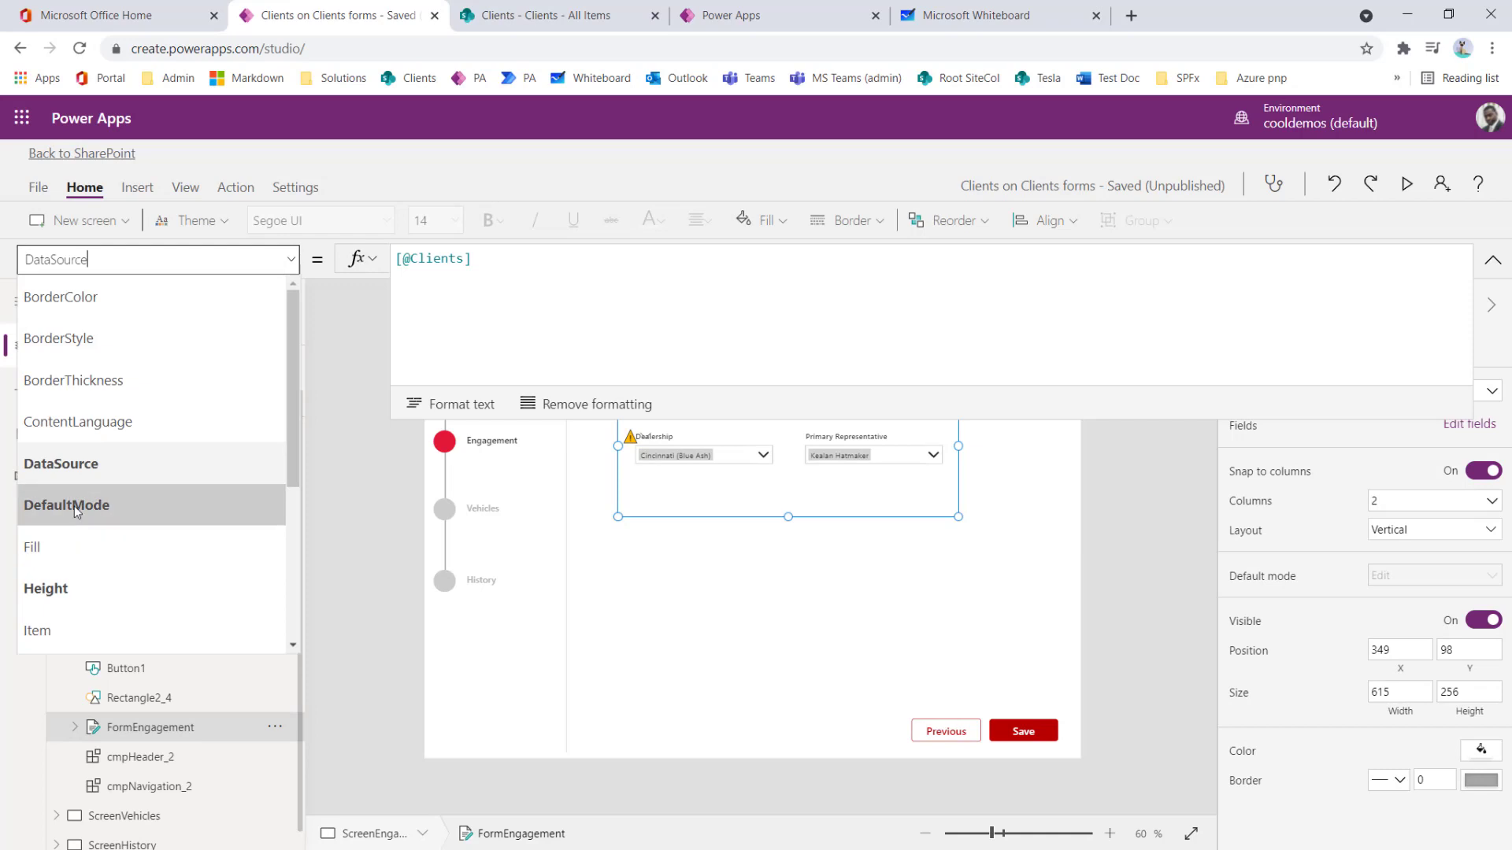
scroll(79, 504, "down", 2)
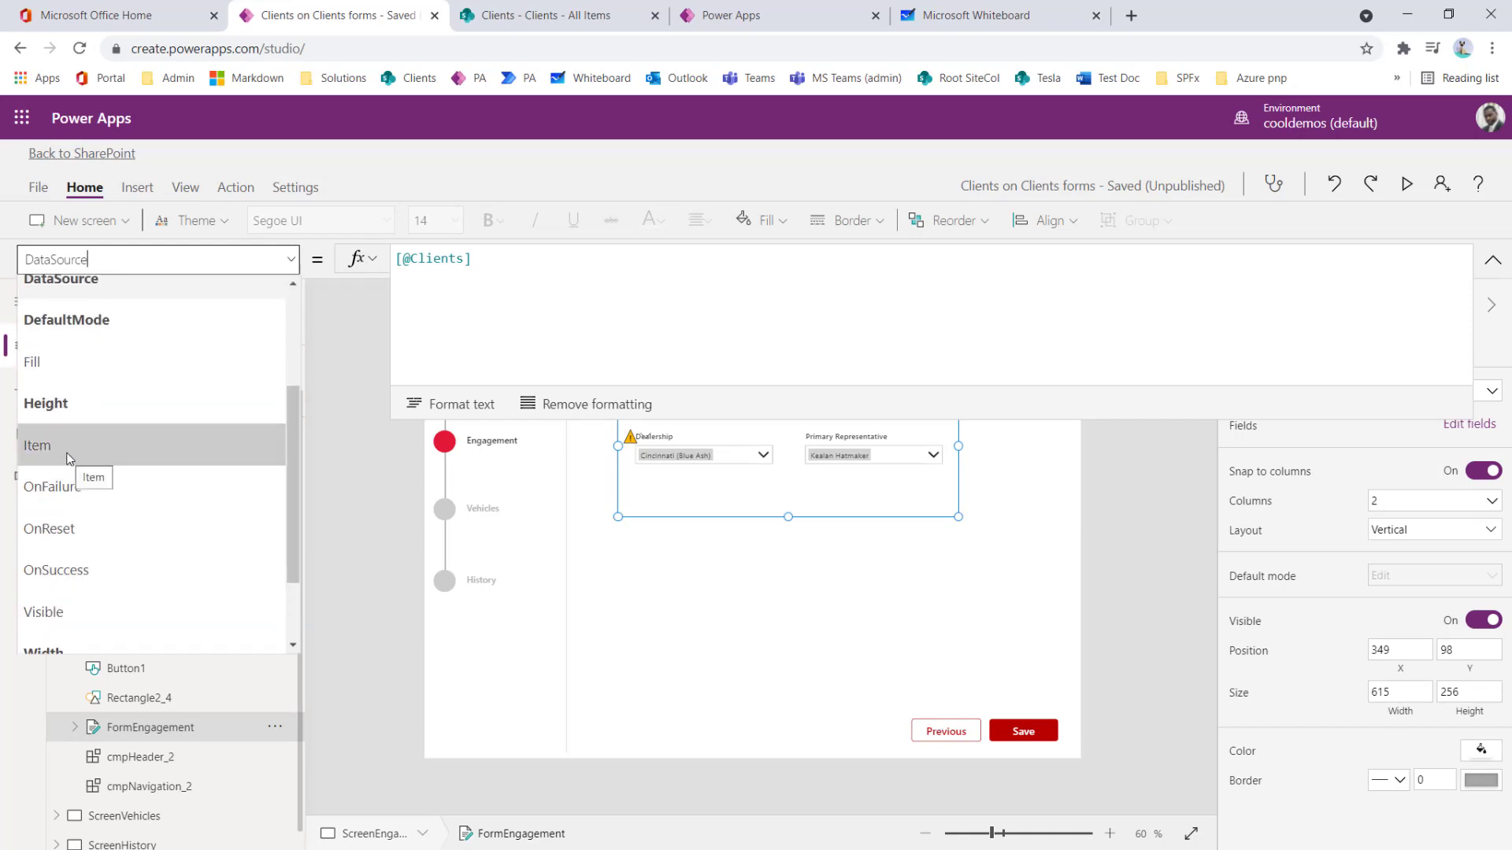
left_click(376, 711)
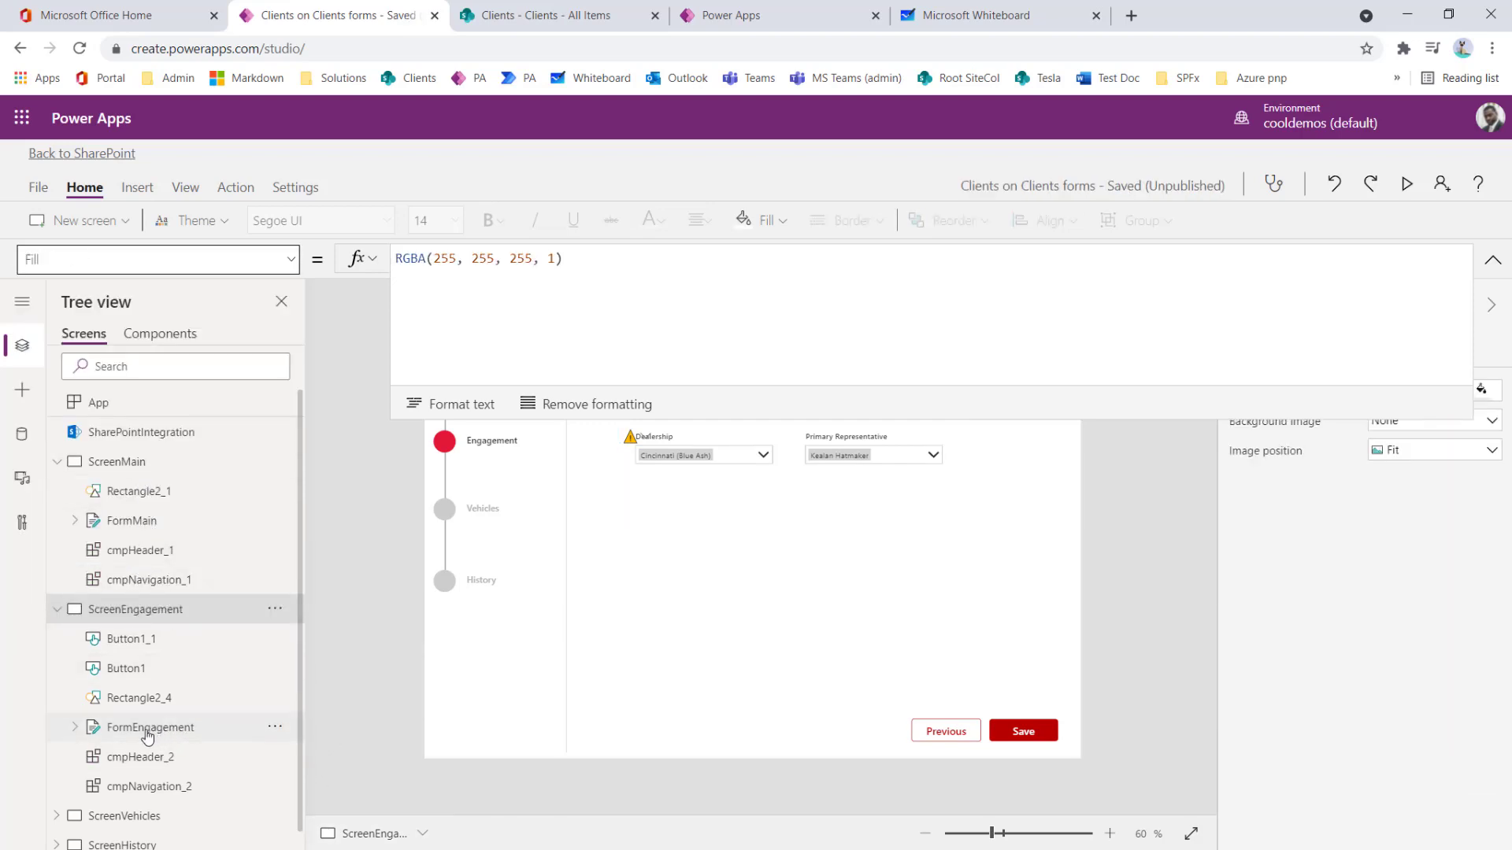
Step: Set the OnSelect formula of the Previous button on ScreenEngagement to Navigate(FormMain) and test the button
left_click(1005, 733)
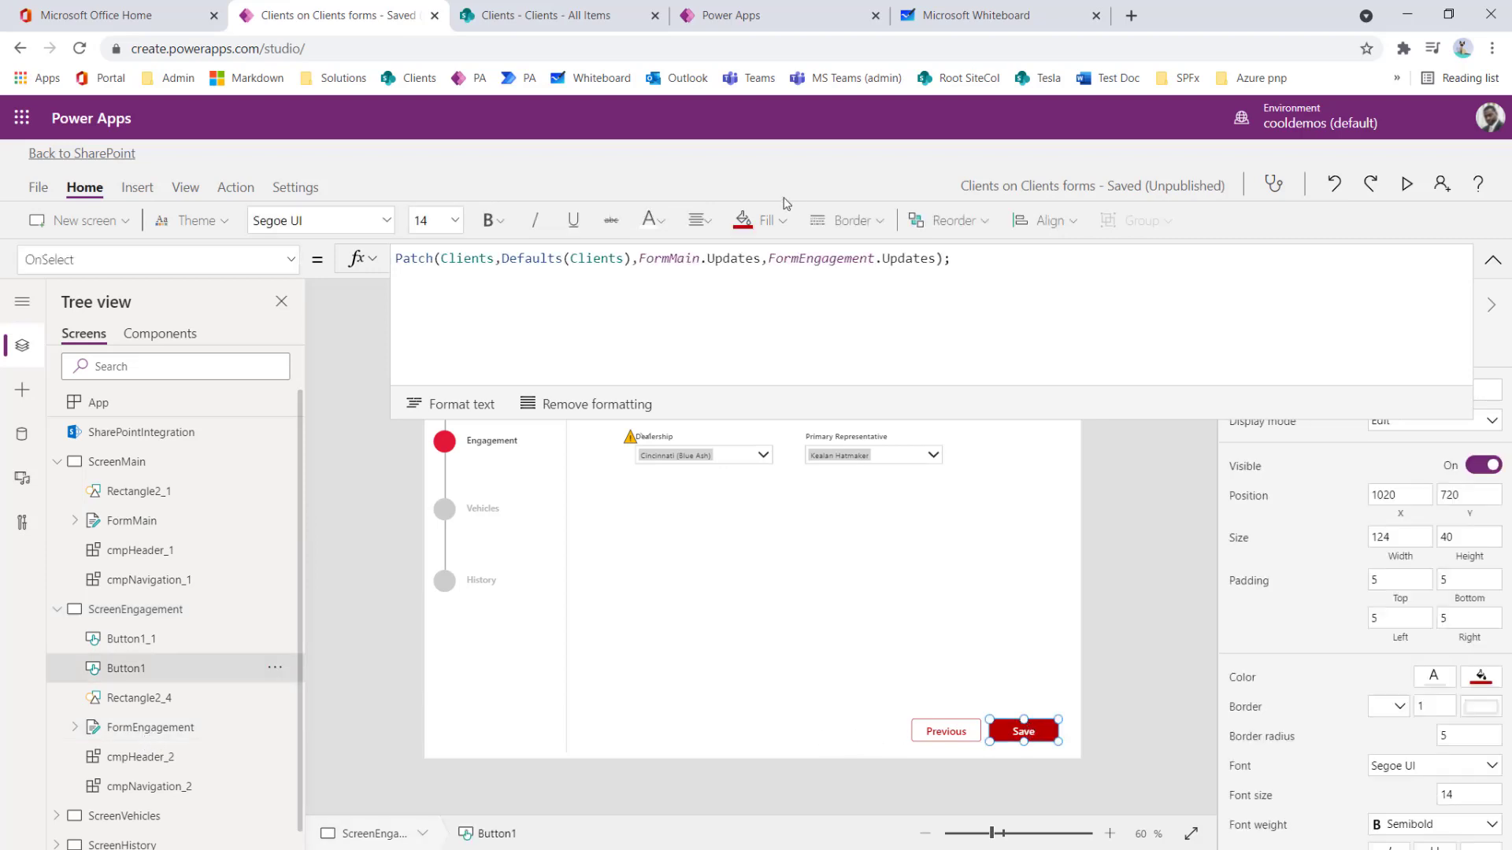
left_click(947, 733)
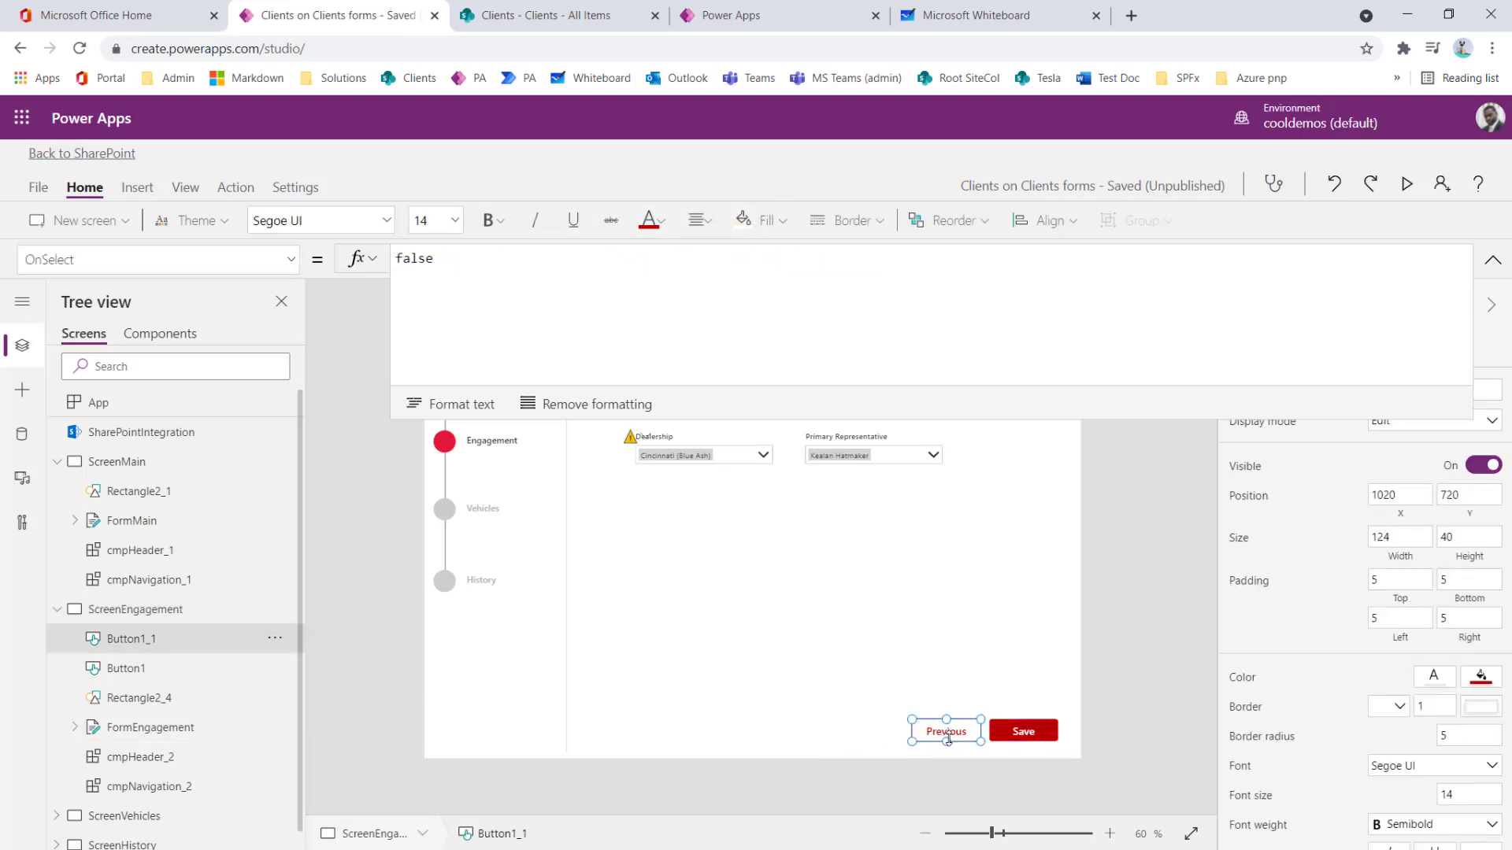
left_click_drag(448, 262, 375, 310)
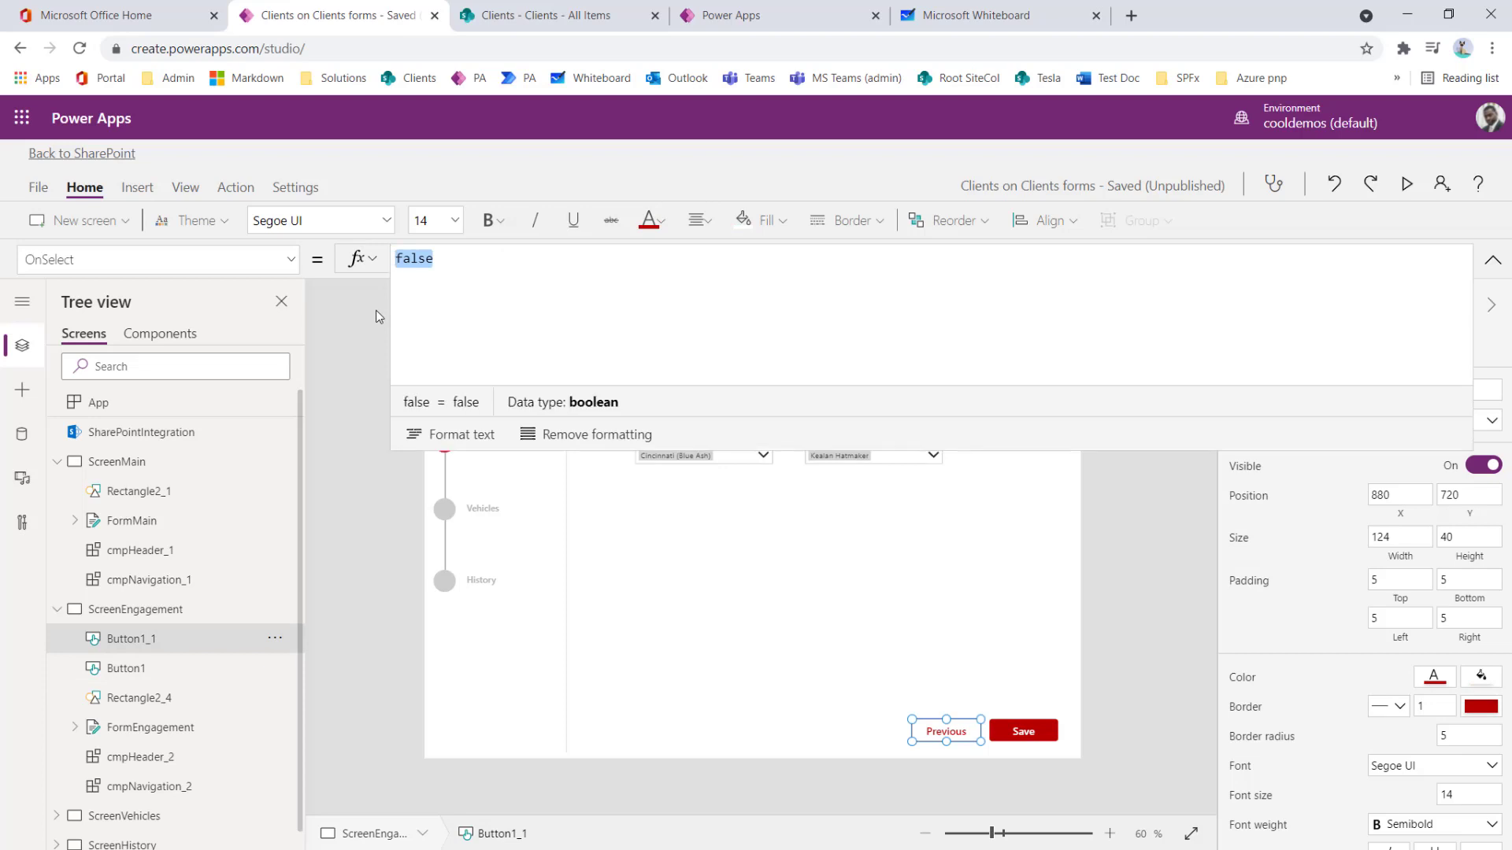
type("navigate(")
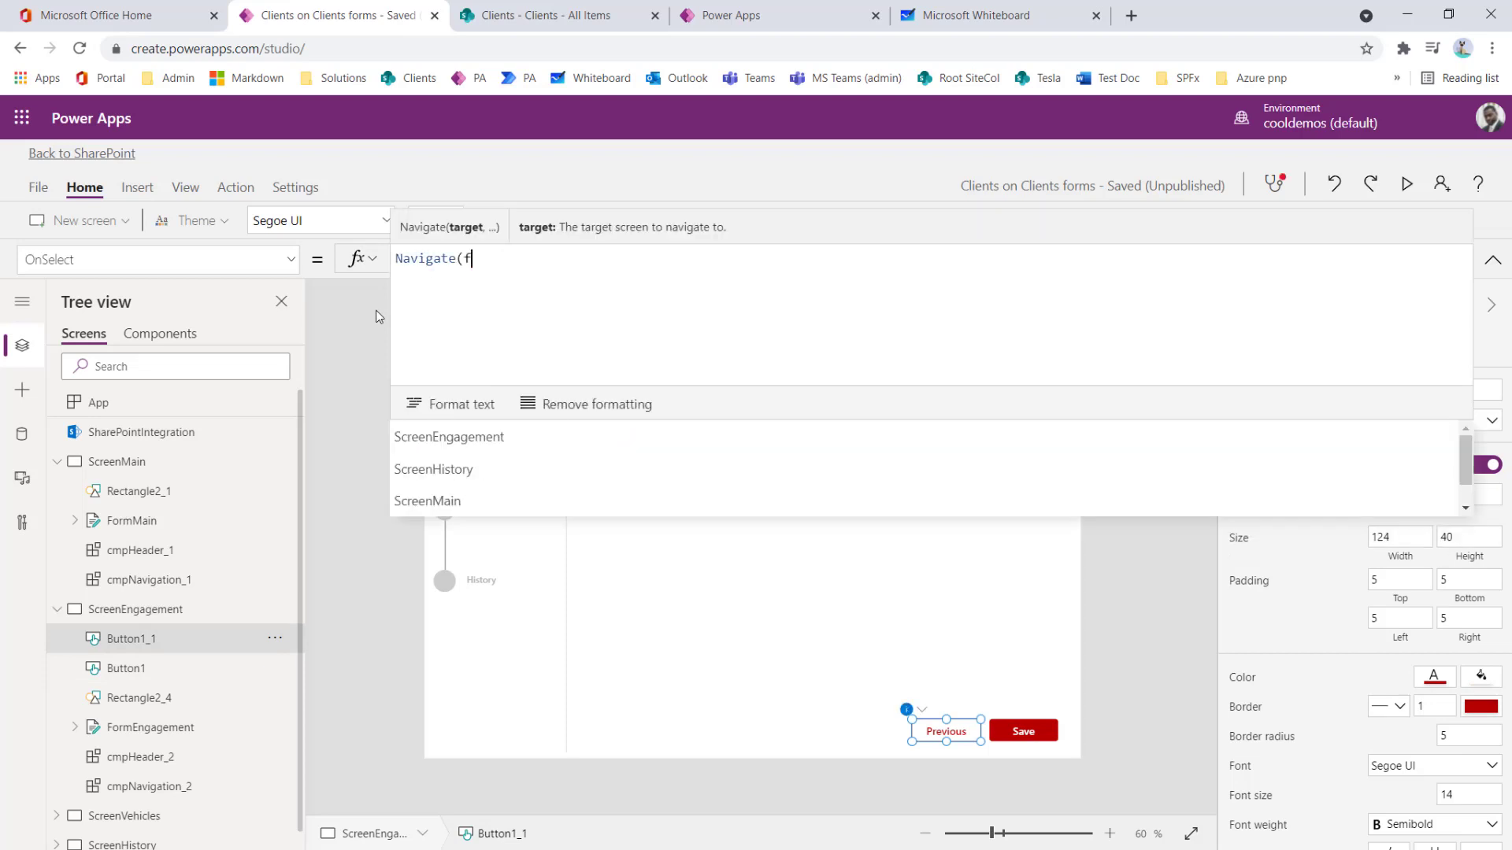
type("FormMain)")
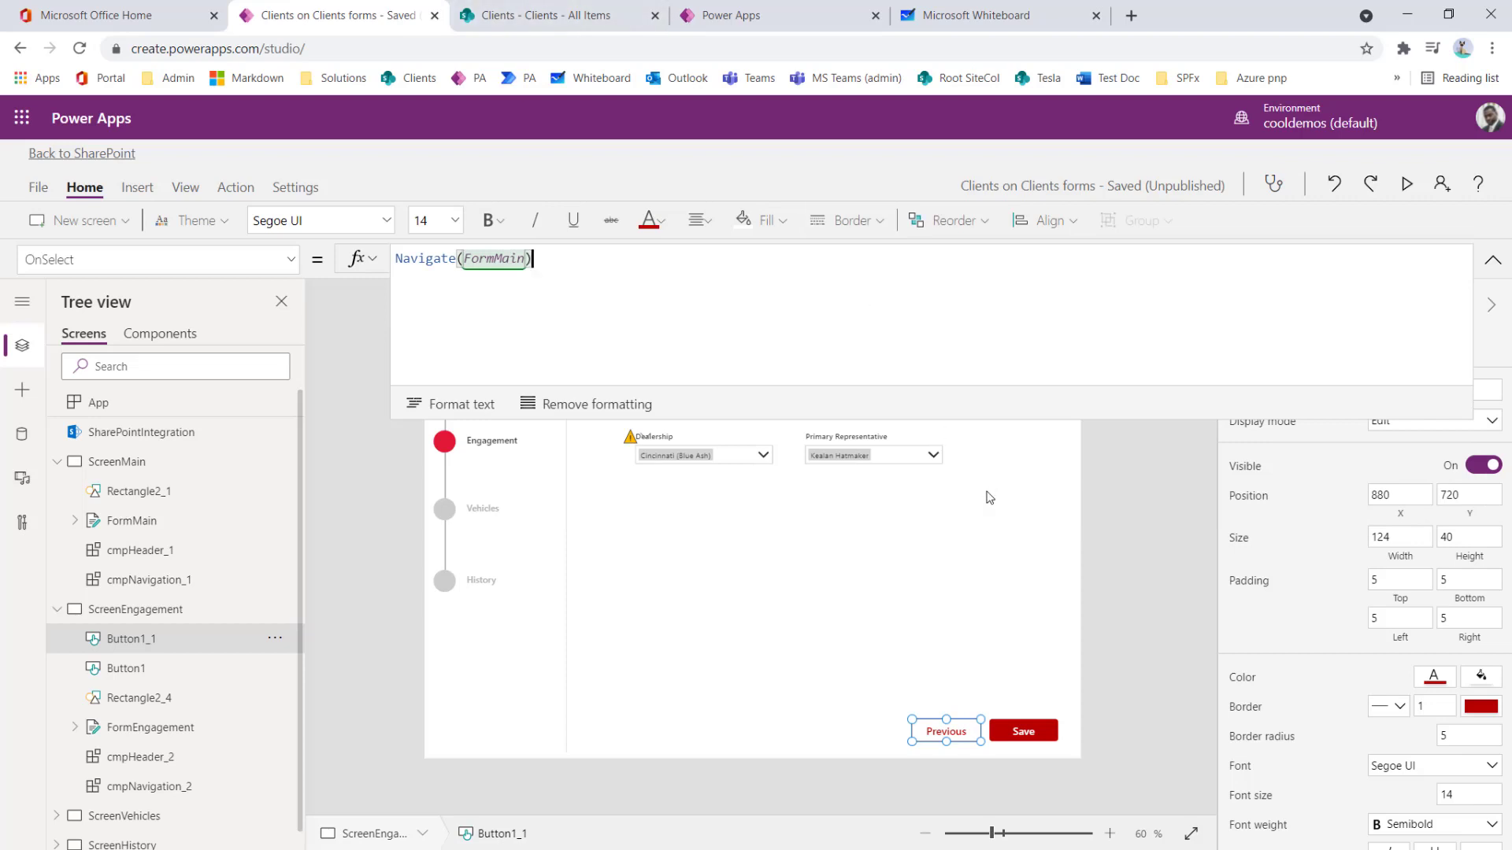
left_click(1492, 260)
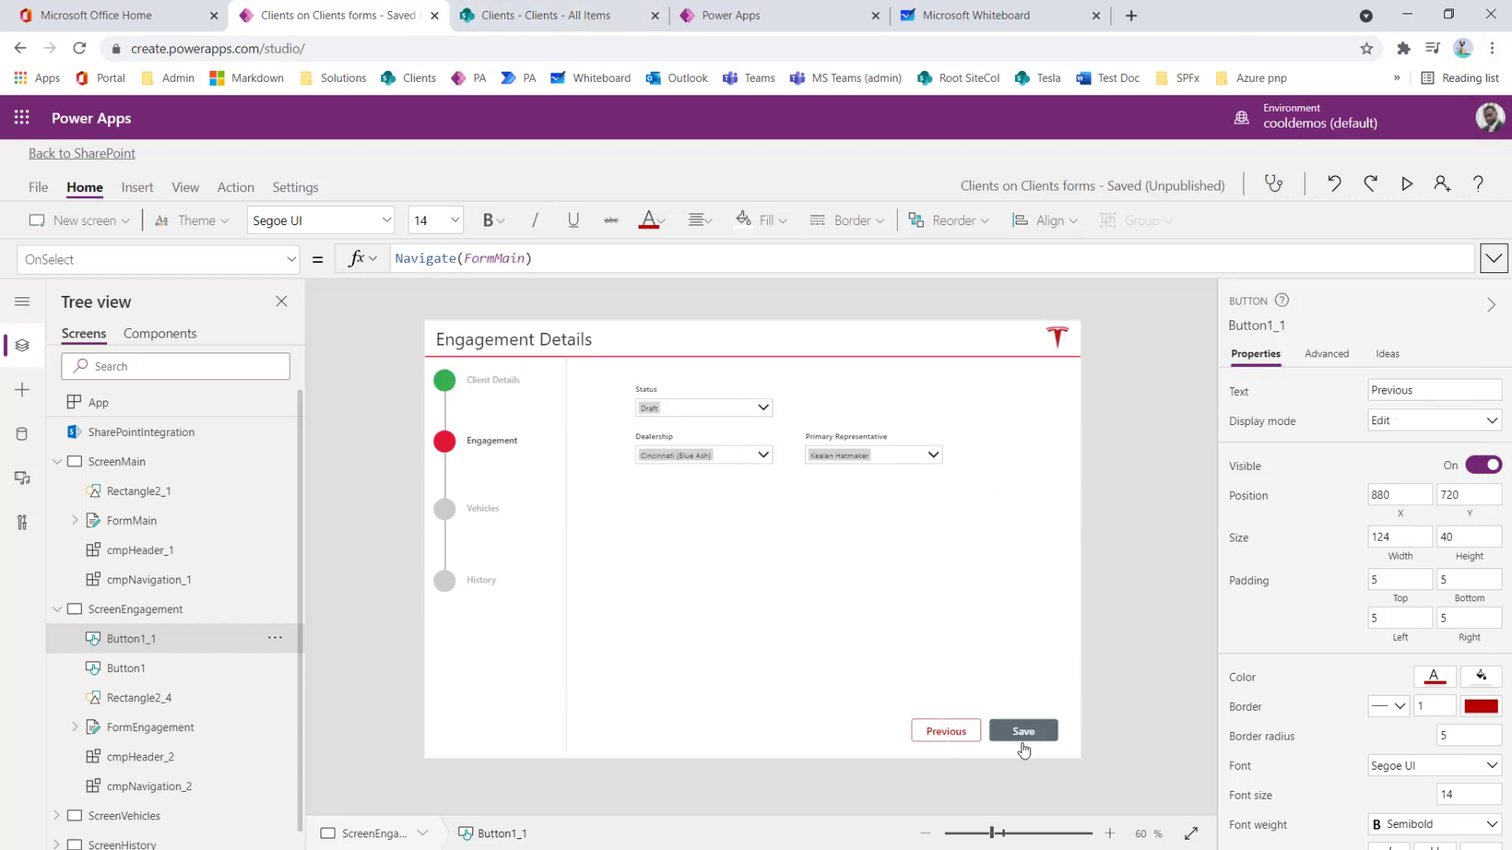
left_click(945, 734, "alt")
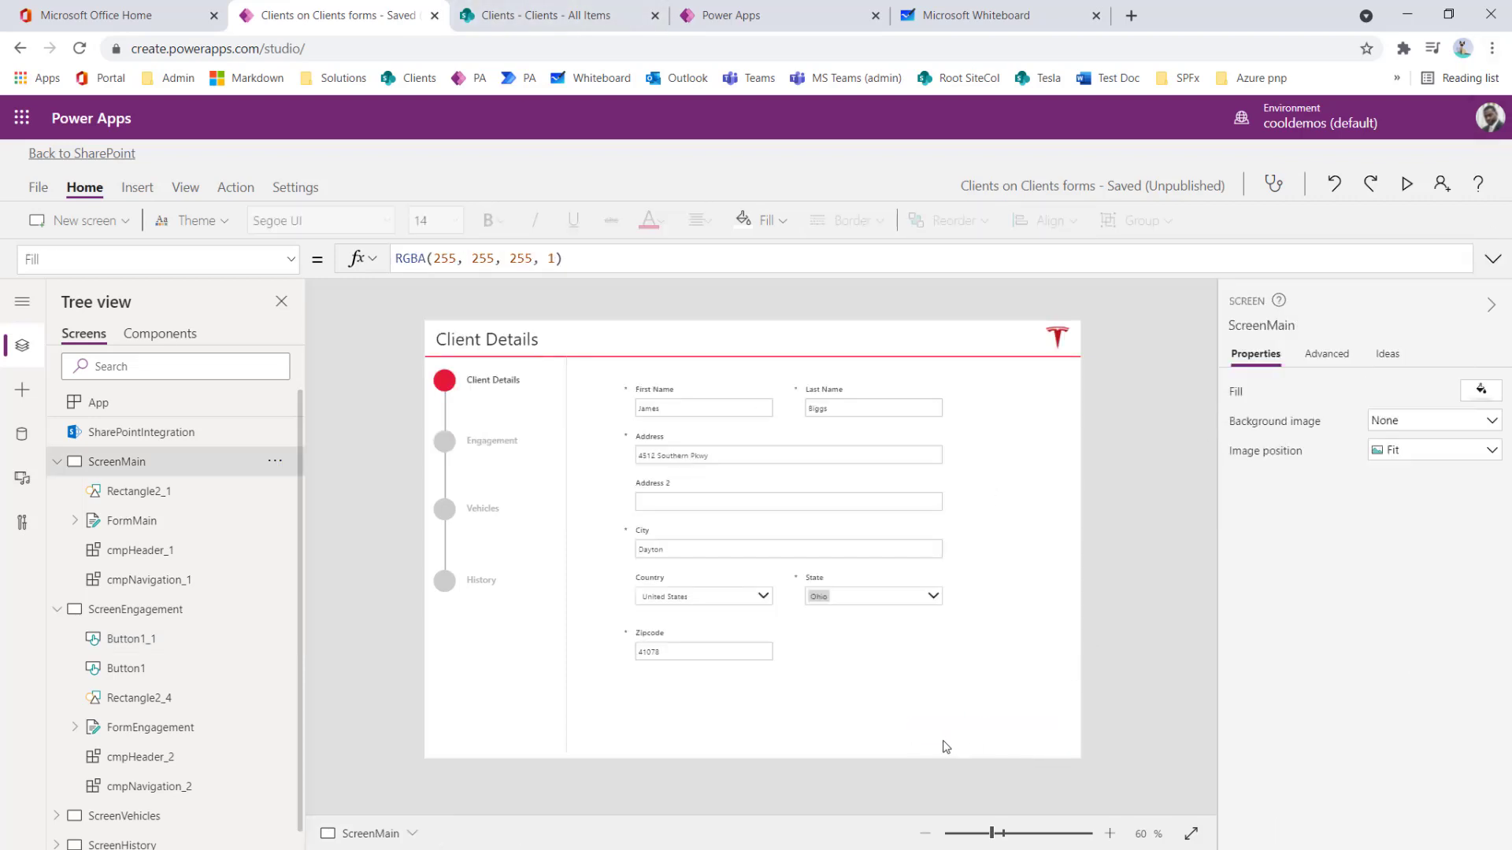
Step: Copy the Previous and Save buttons from ScreenEngagement onto ScreenMain, keeping their position
left_click(122, 614)
left_click(1009, 738)
left_click(862, 693)
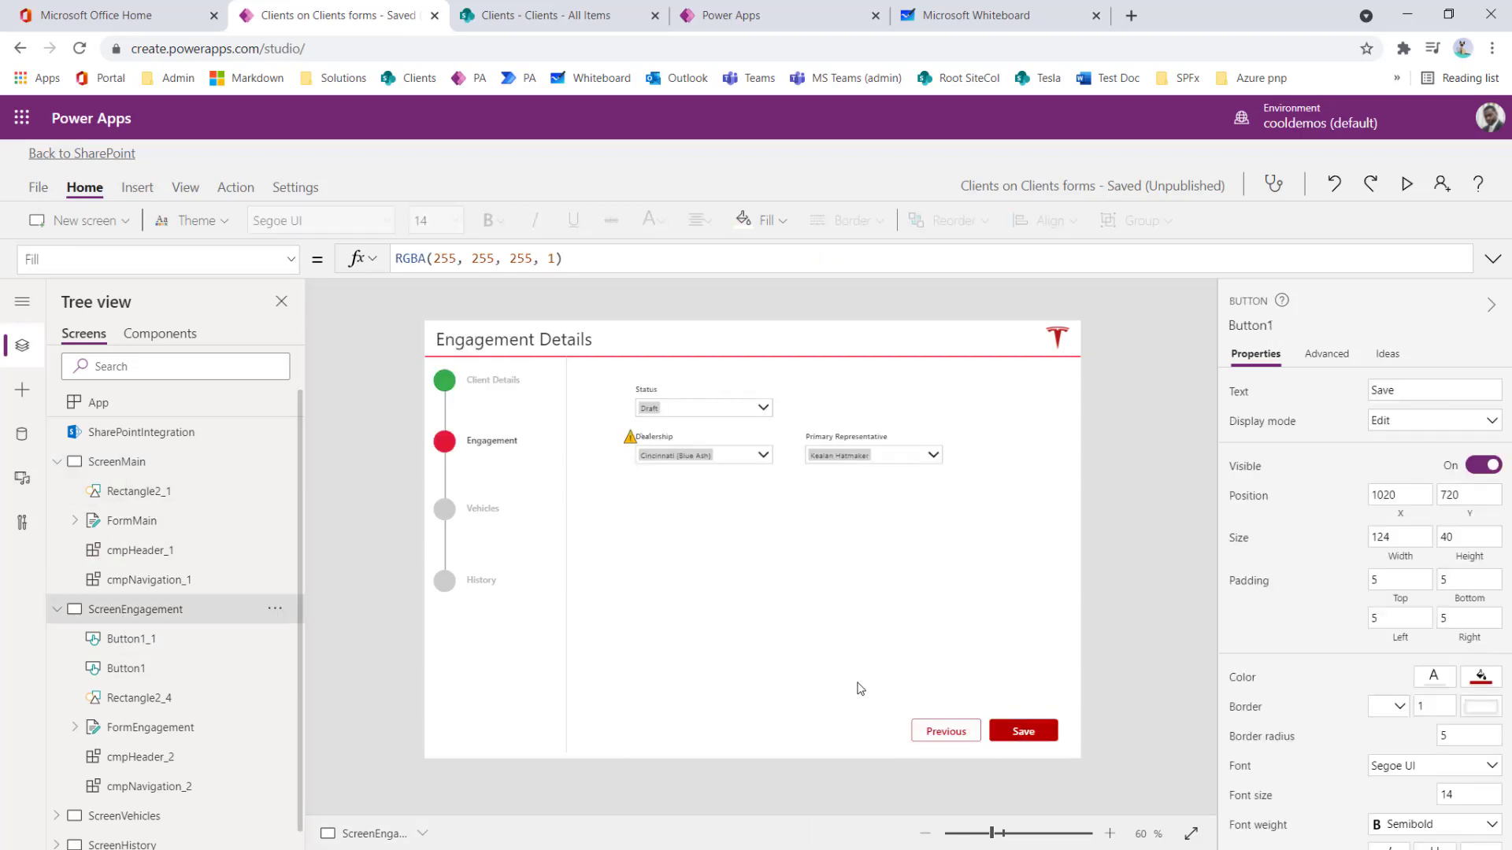
left_click_drag(919, 754, 1073, 757)
Step: Shorten FormMain to a height of 603 so that it ends above the copied buttons
left_click(802, 696)
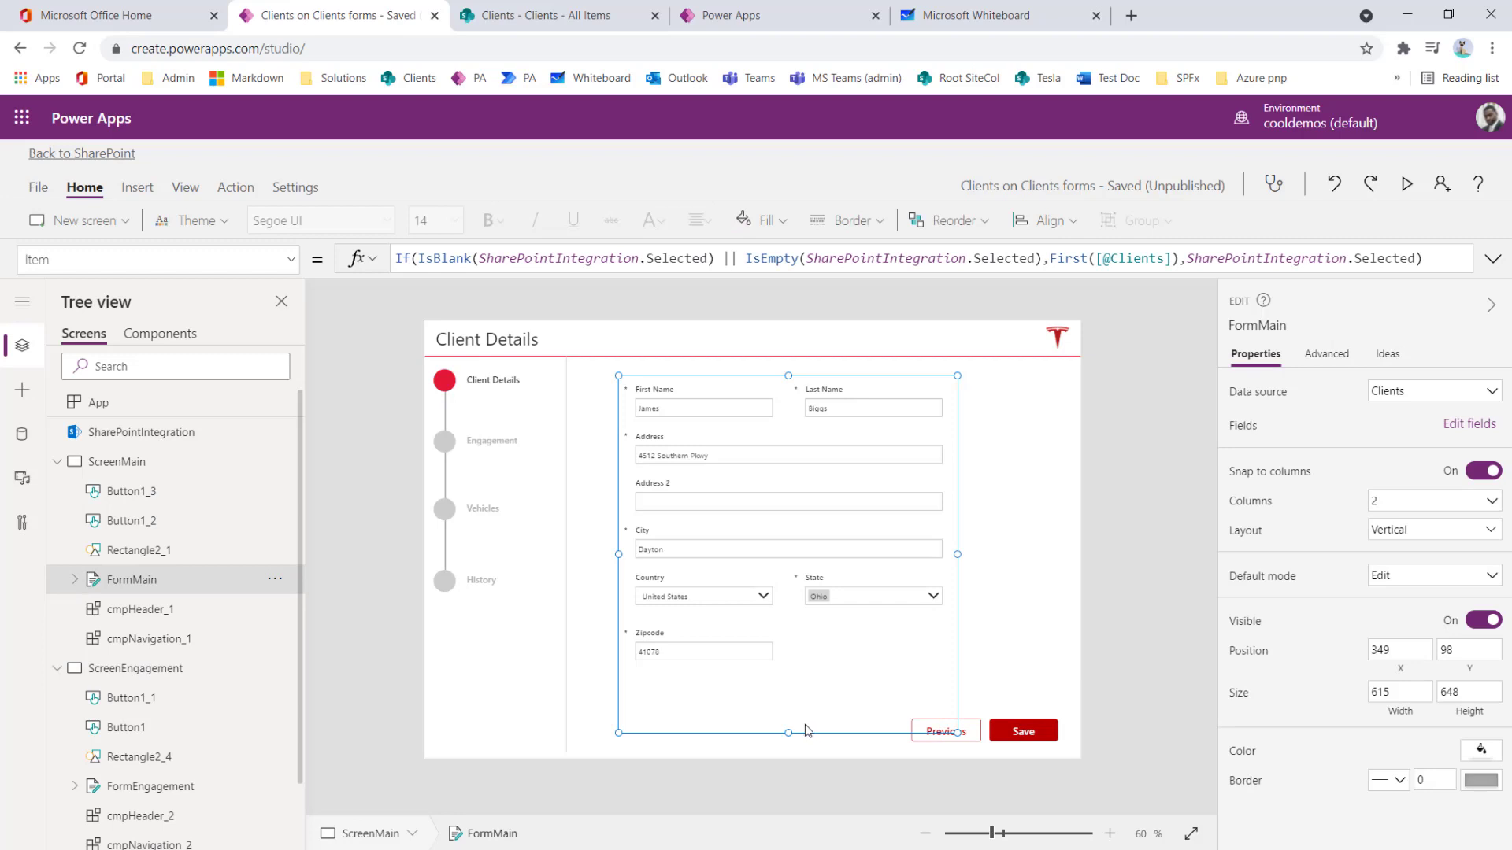
left_click(1110, 833)
scroll(1163, 666, "down", 2)
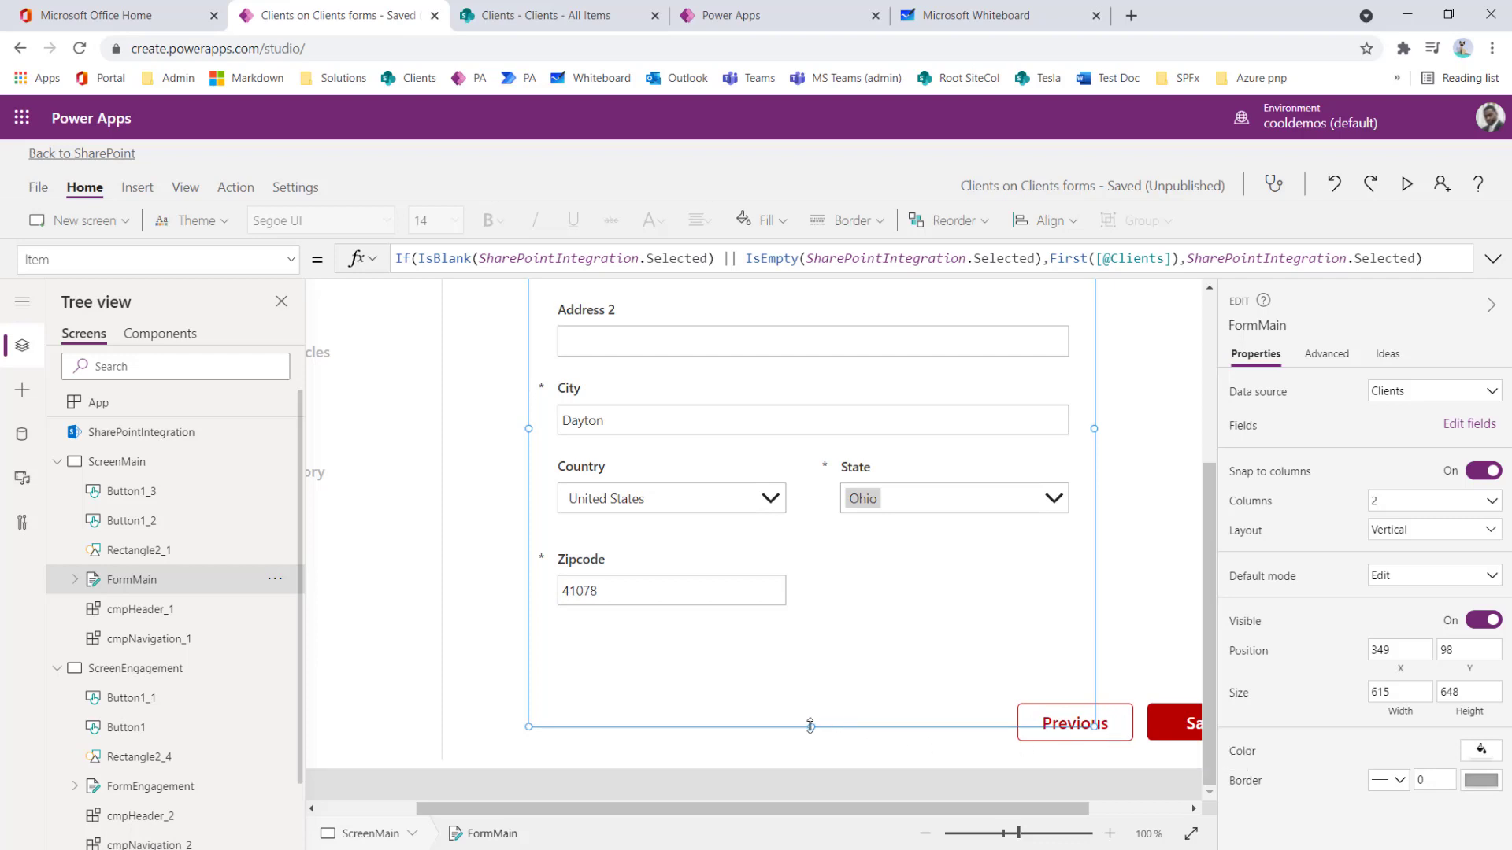
left_click_drag(811, 726, 811, 686)
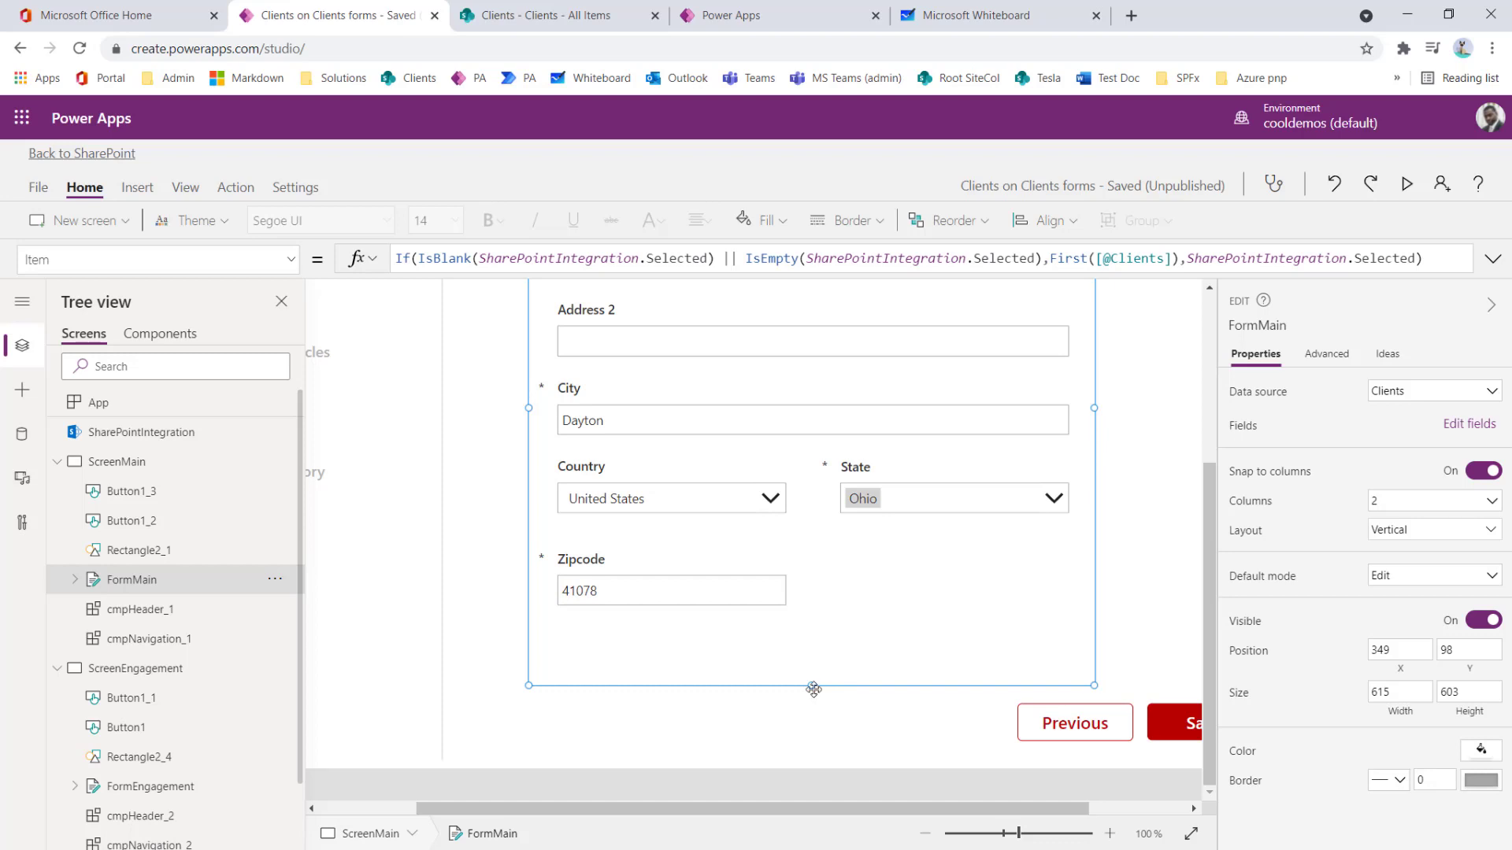
left_click(813, 721)
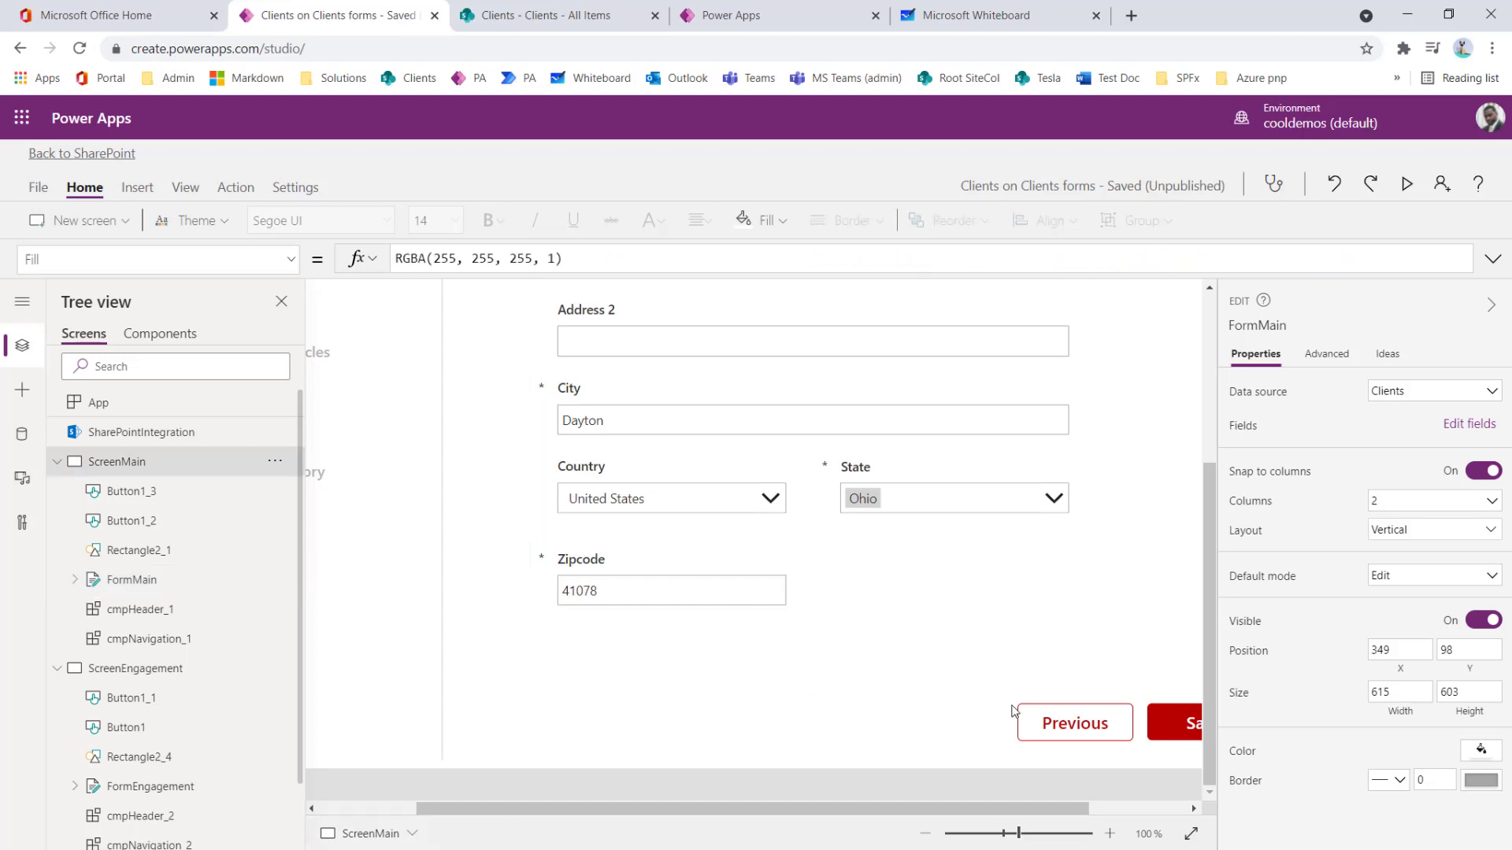
Step: Change the text of the copied Previous button on ScreenMain to Cancel
left_click(1069, 725)
left_click(1413, 387)
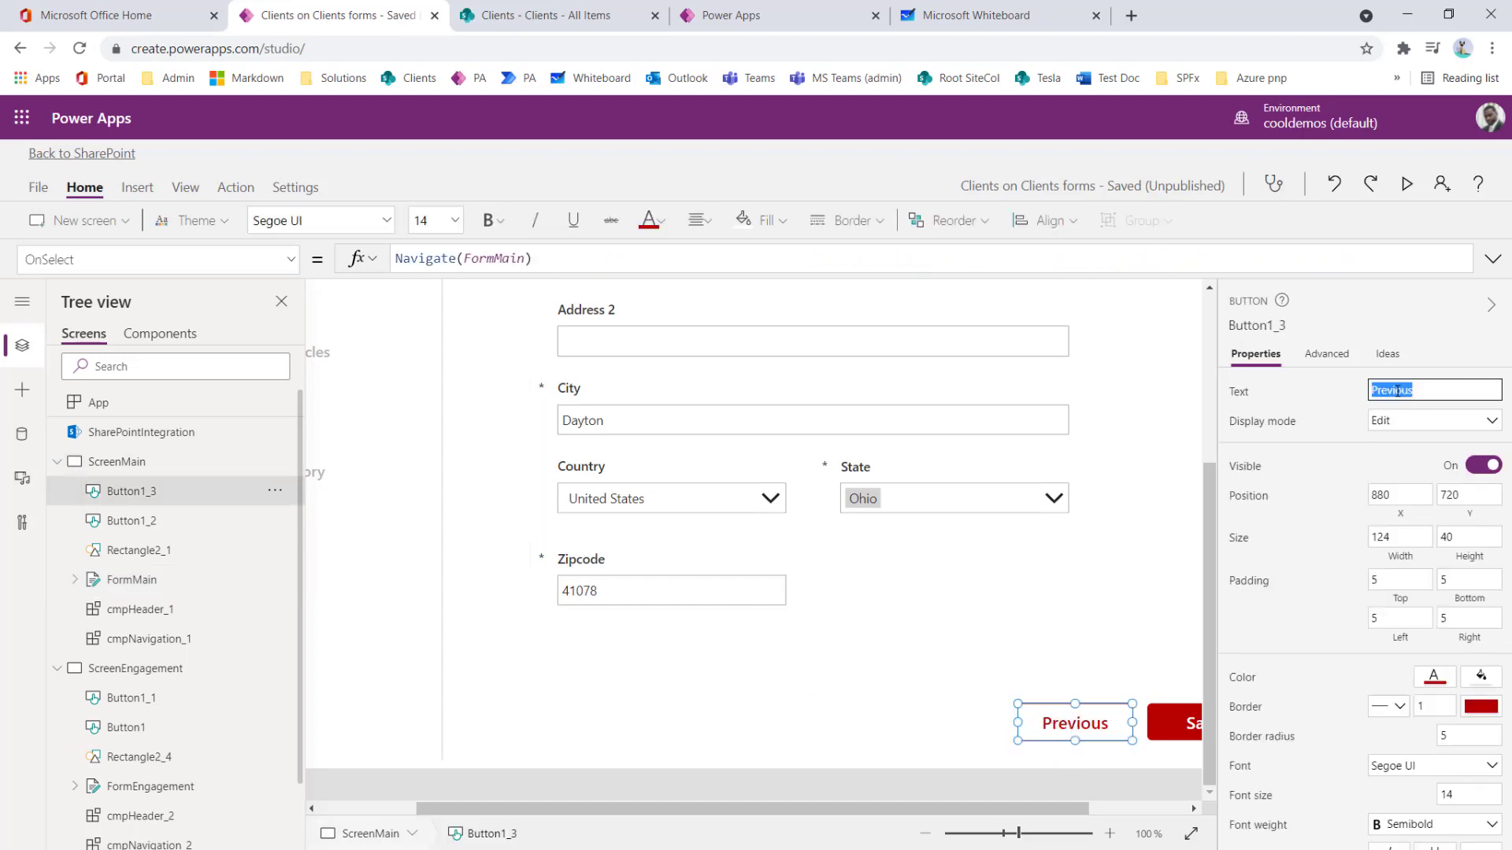
type("Cane")
left_click(1328, 411)
left_click(1142, 689)
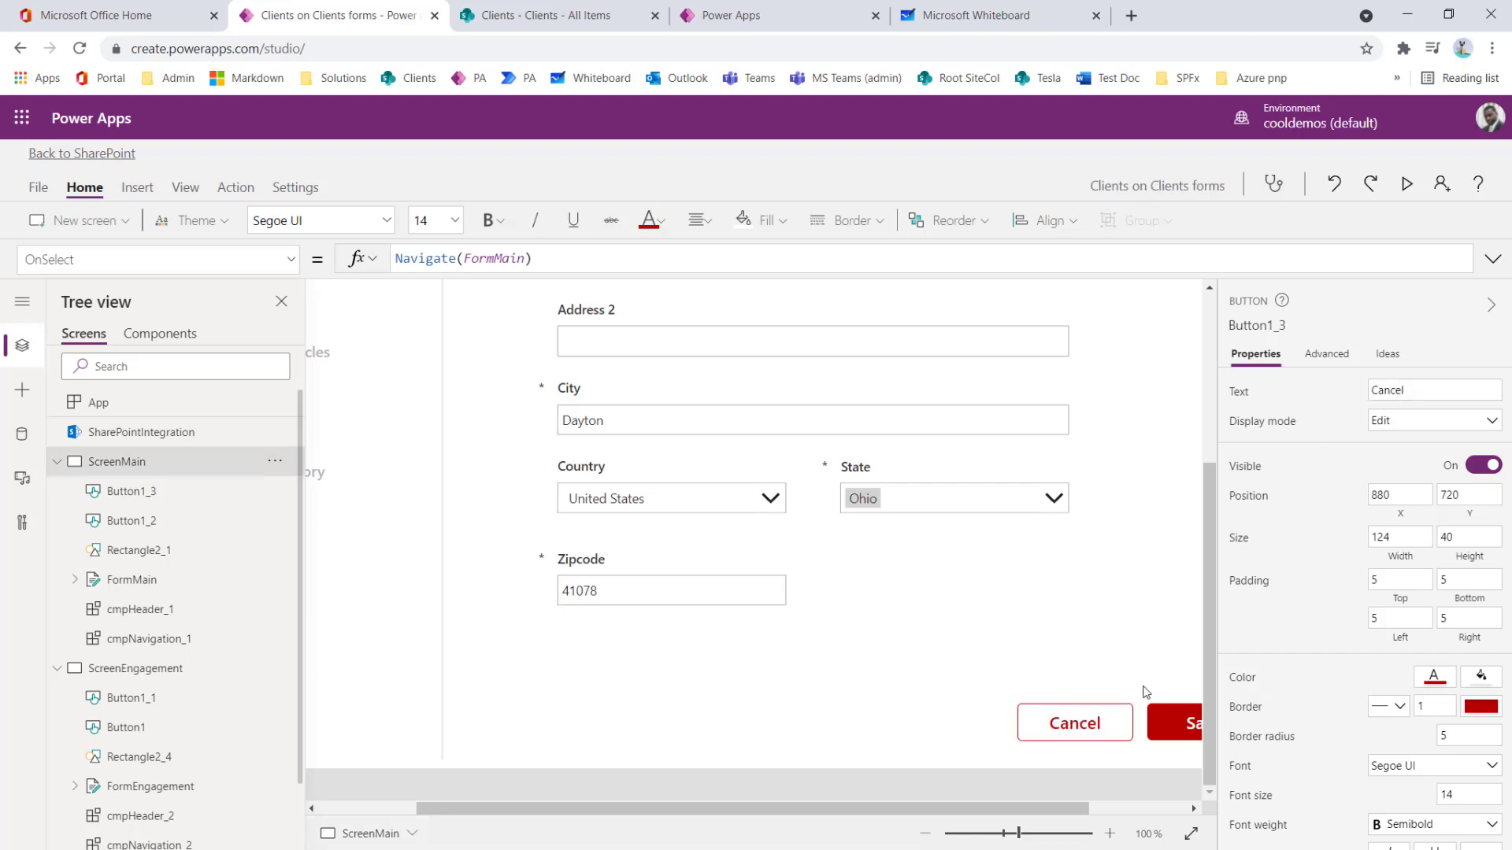
Step: Replace the OnSelect formula of the Cancel button on ScreenMain with RequestHide()
left_click(1074, 736)
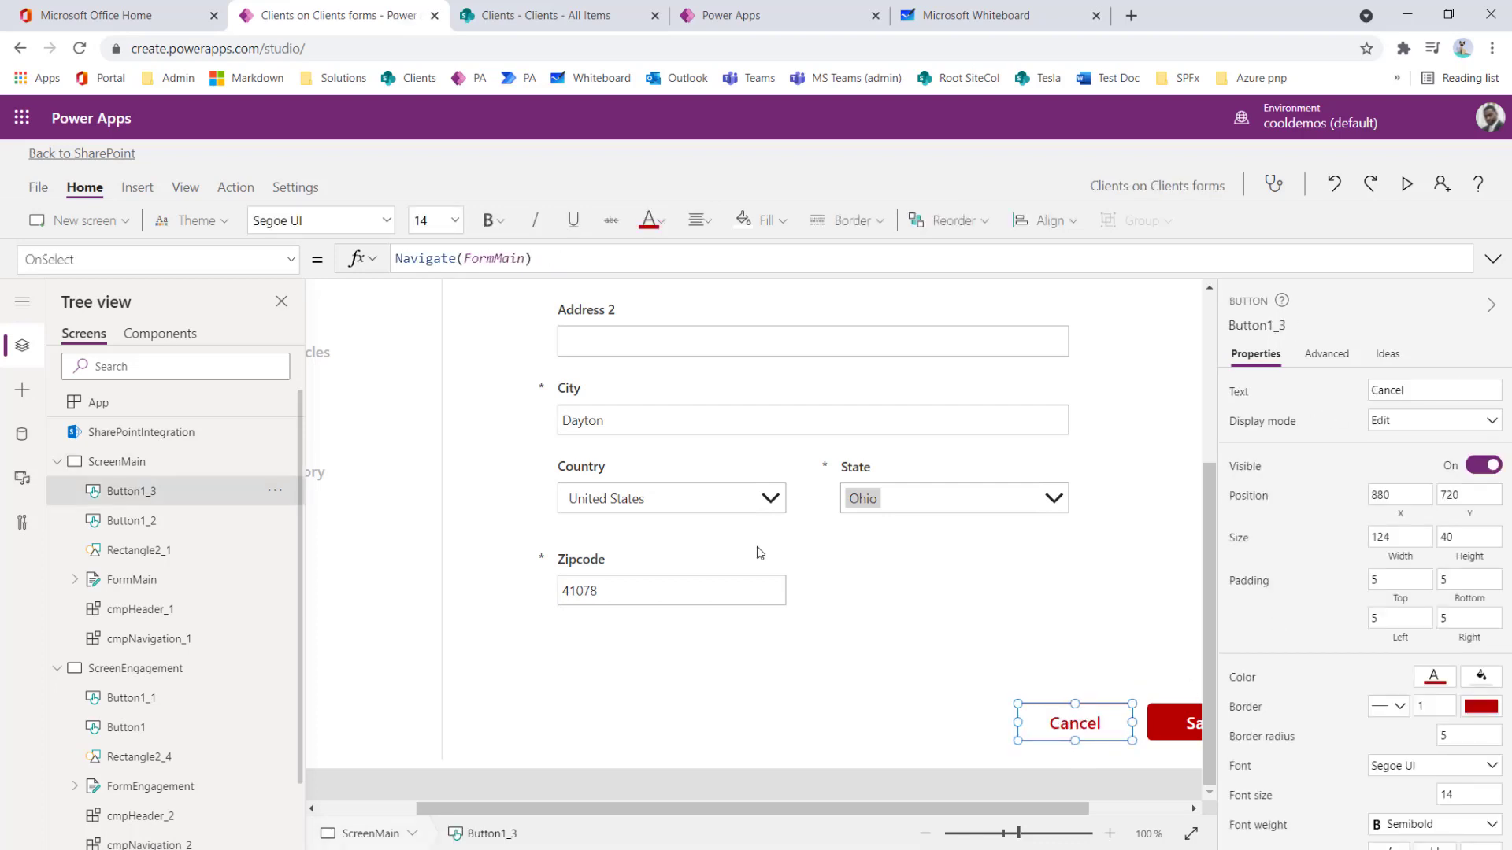
left_click(476, 258)
left_click_drag(549, 259, 419, 256)
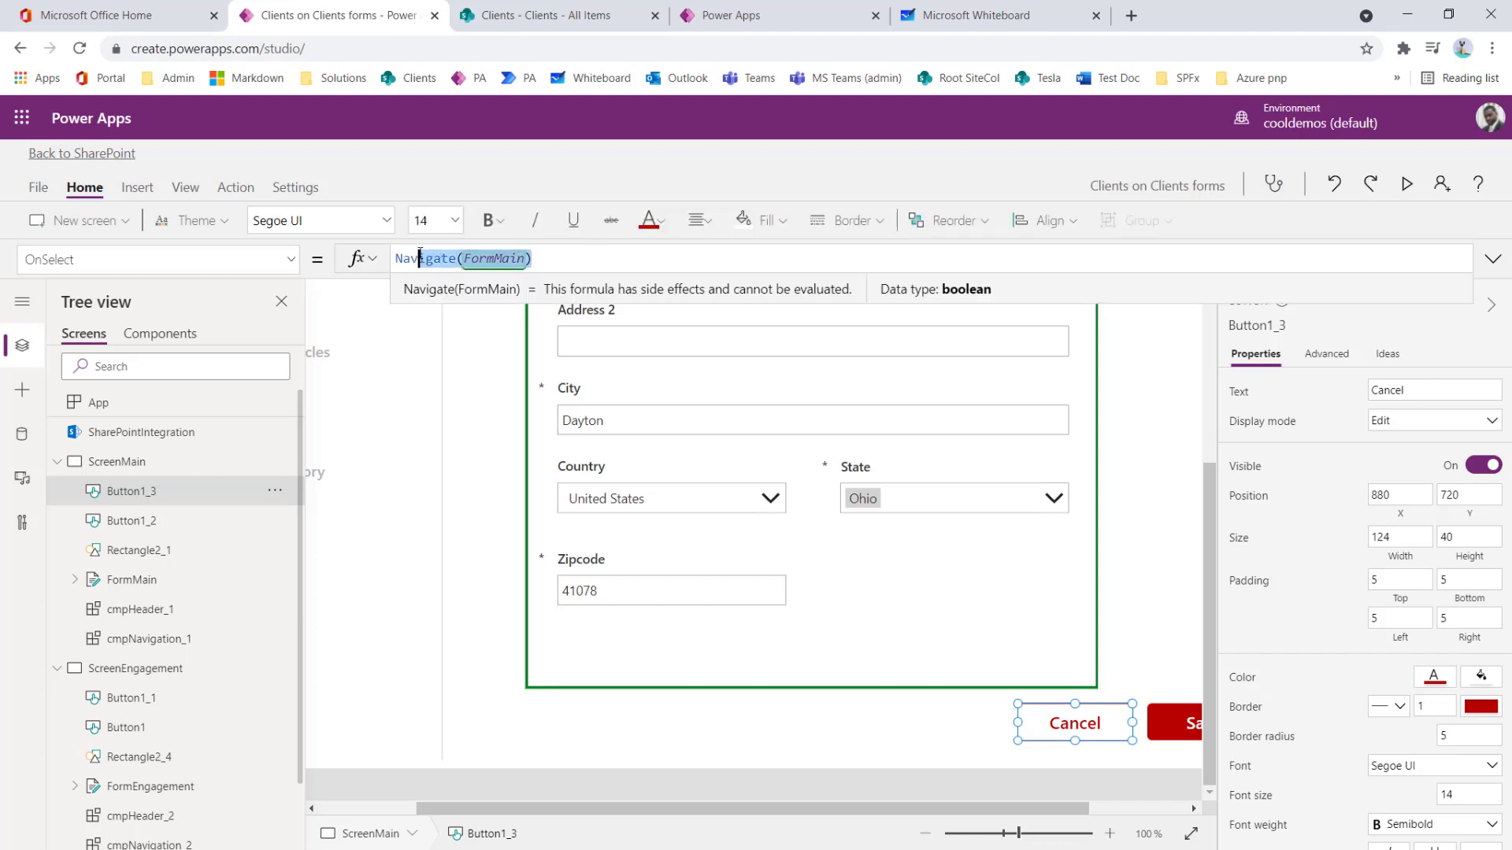
key("BackSpace")
key("BackSpace")
key("BackSpace")
key("BackSpace")
type("reque")
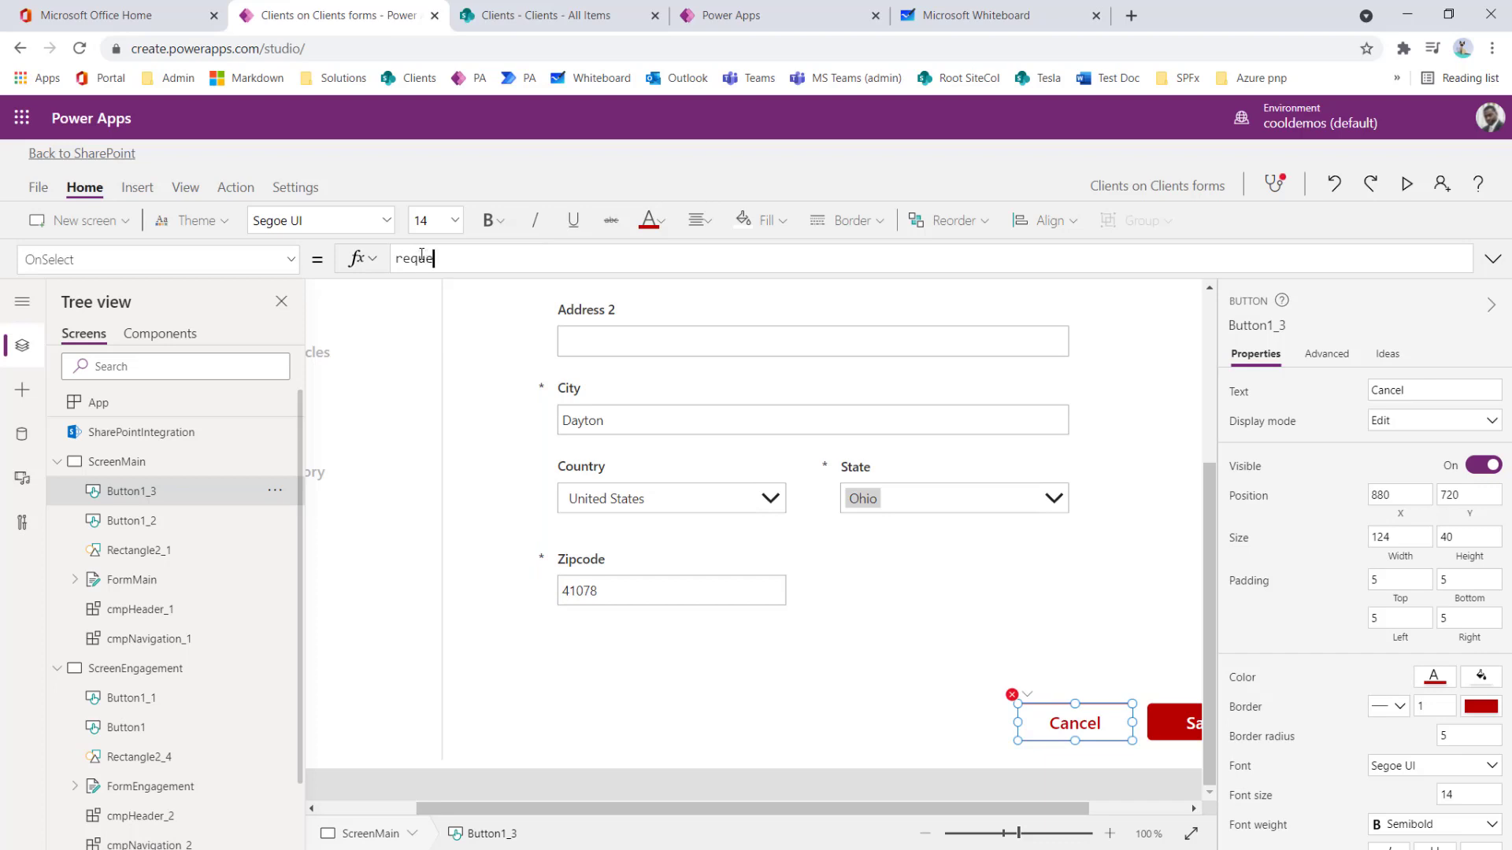
key("Tab")
type("(")
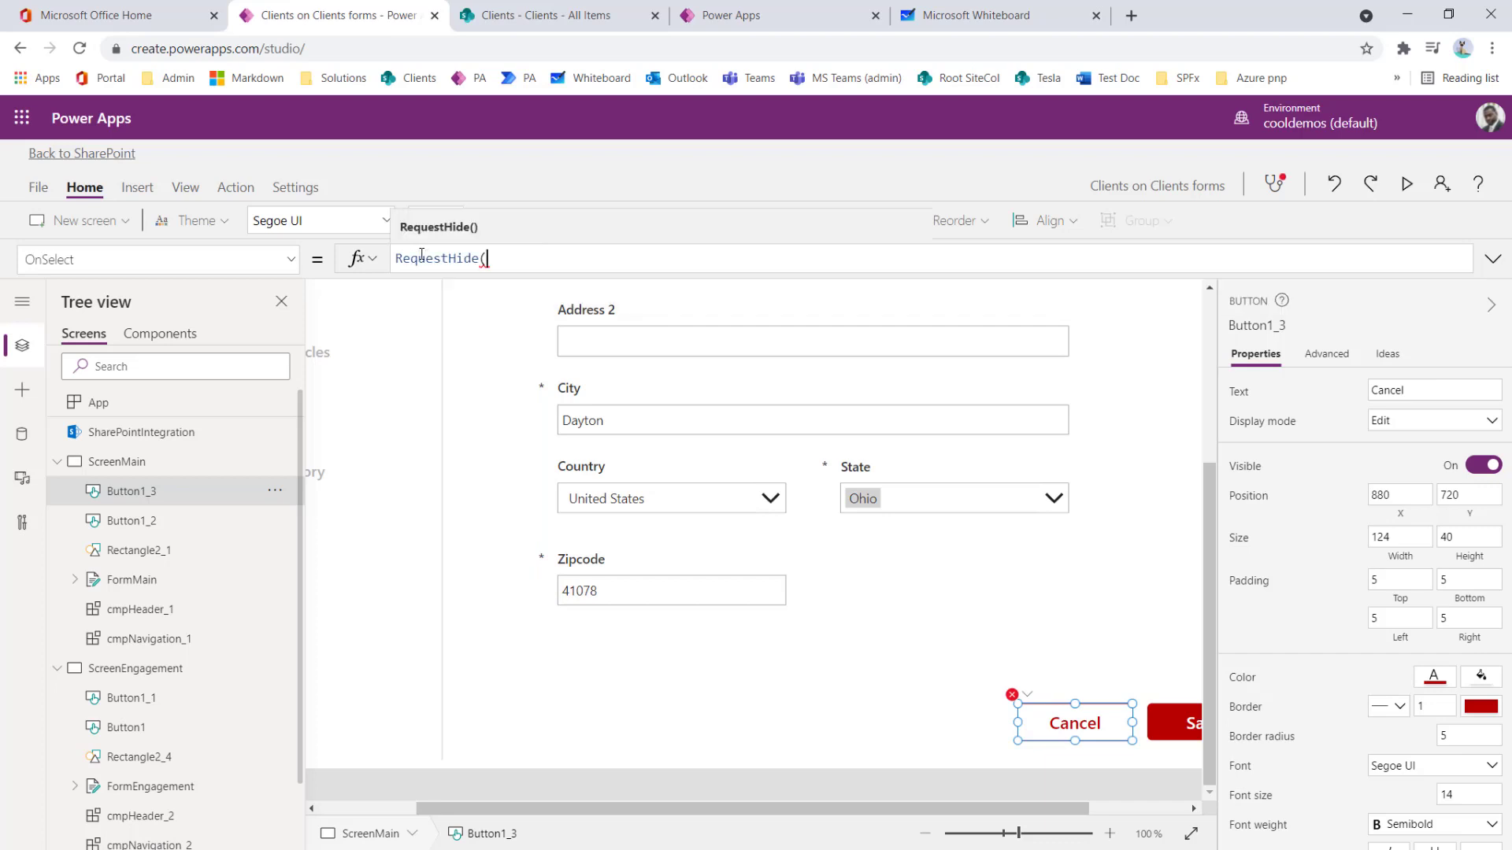
type(")")
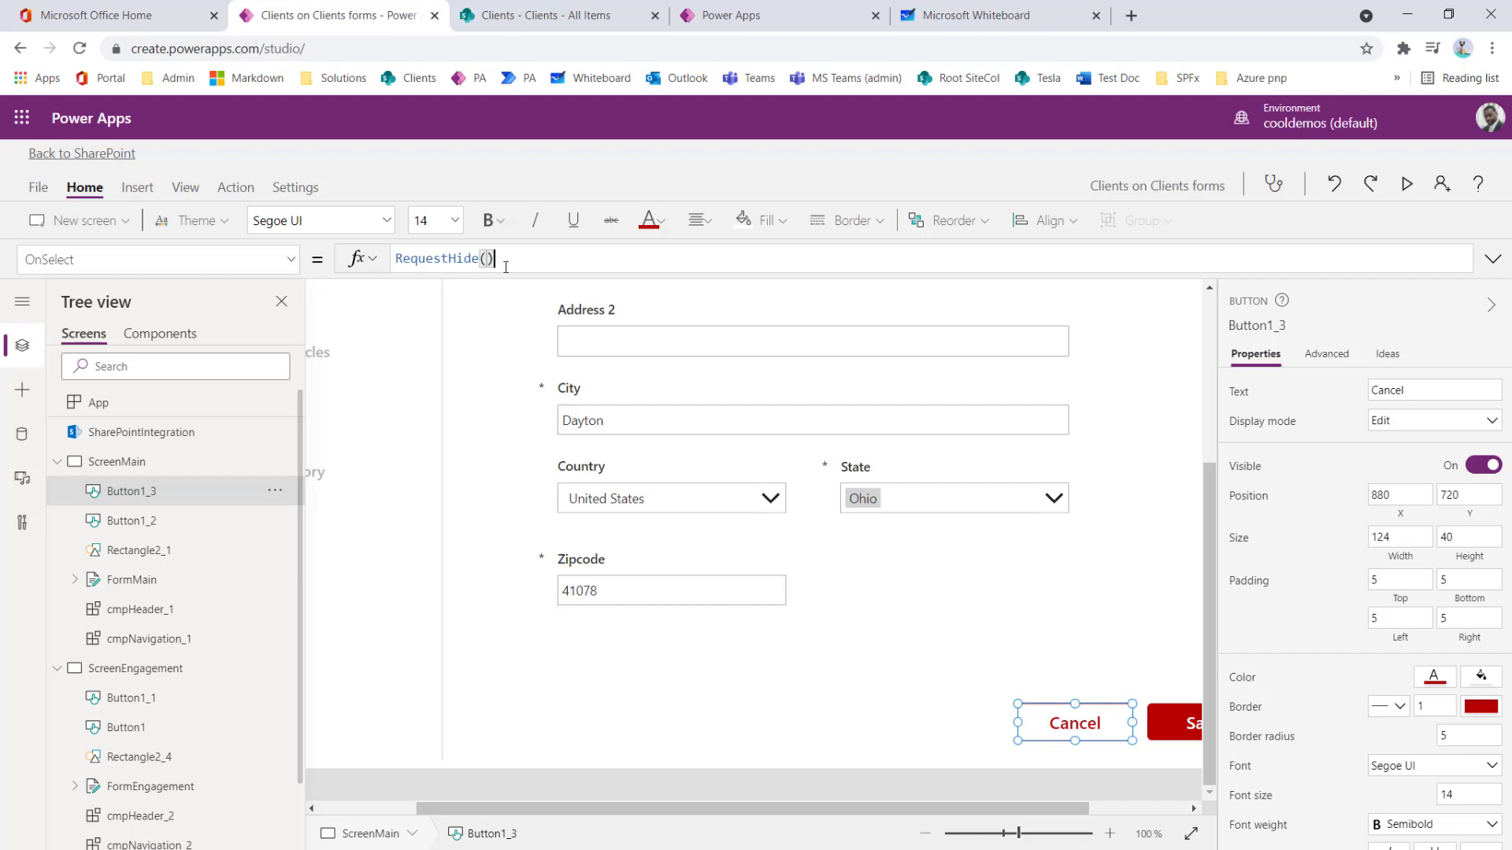
Step: Change the text of the copied Save button on ScreenMain to Next
left_click_drag(1011, 810, 1118, 811)
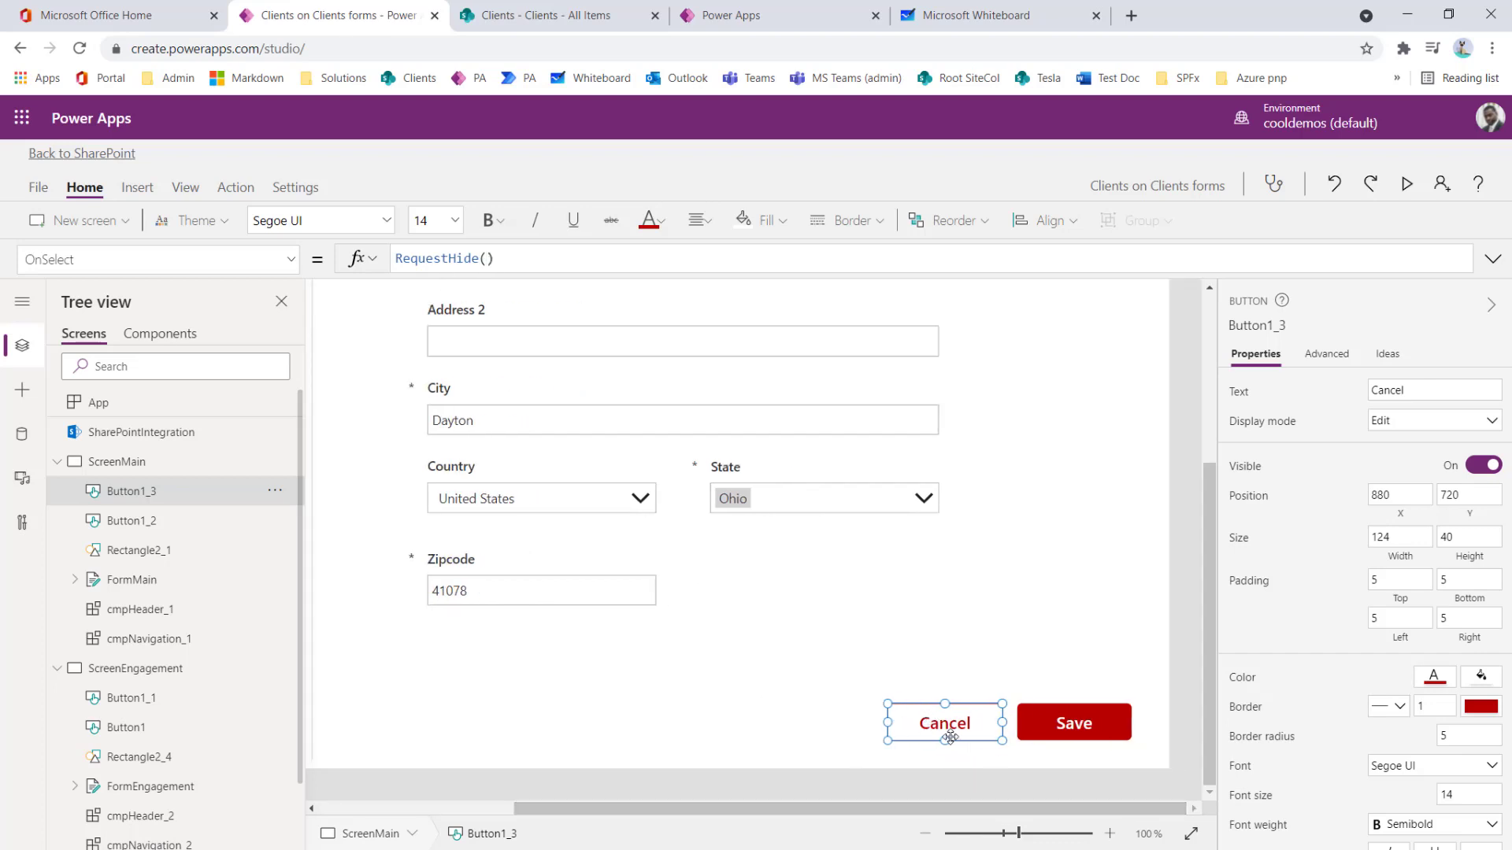
left_click(1052, 728)
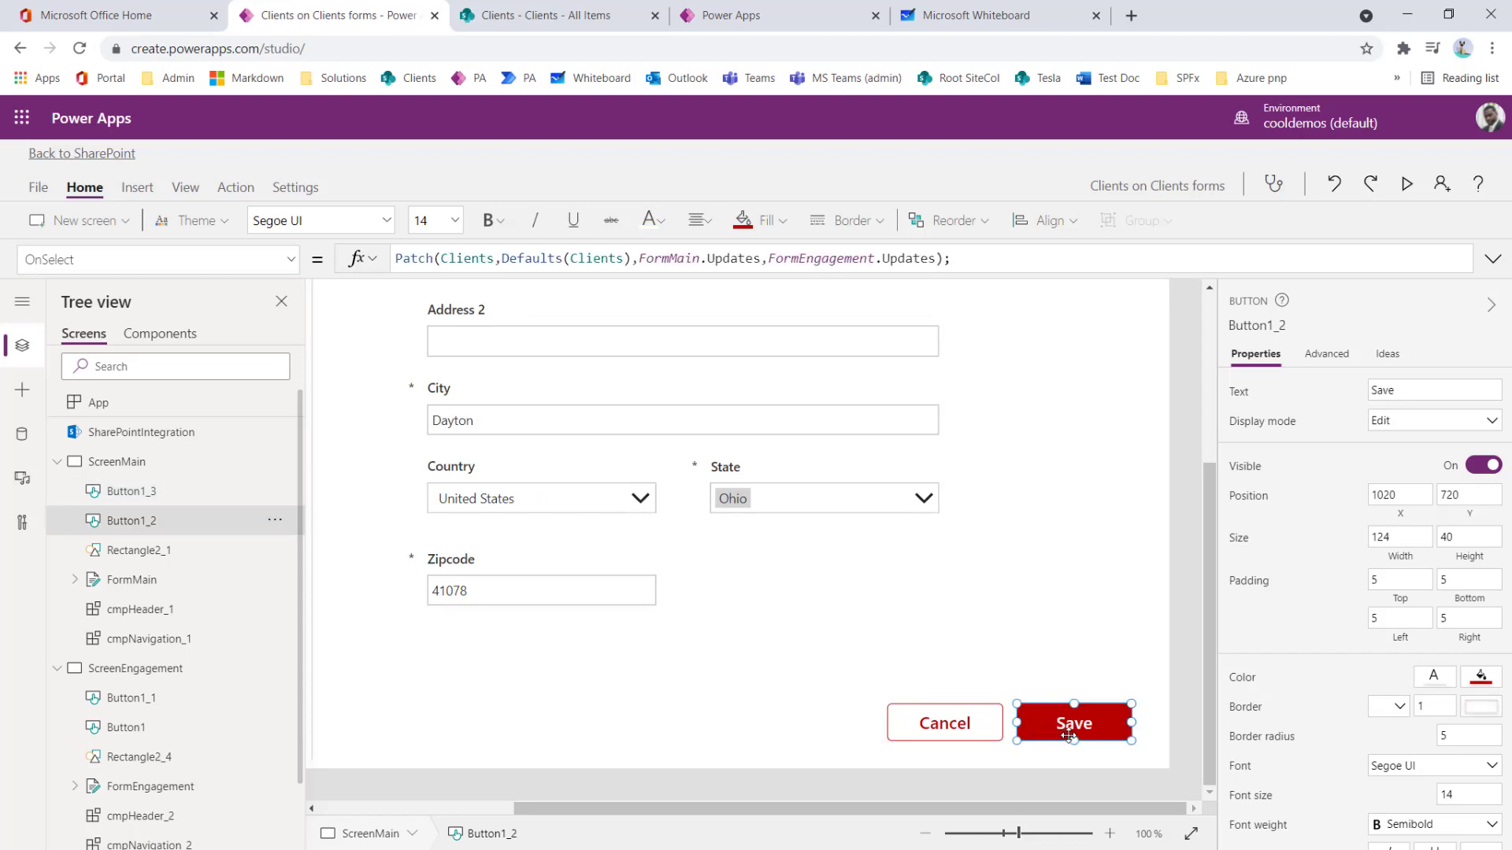
double_click(1383, 391)
type("Next")
Step: Replace the OnSelect formula of the Next button on ScreenMain with Navigate(ScreenEngagement)
left_click(942, 261)
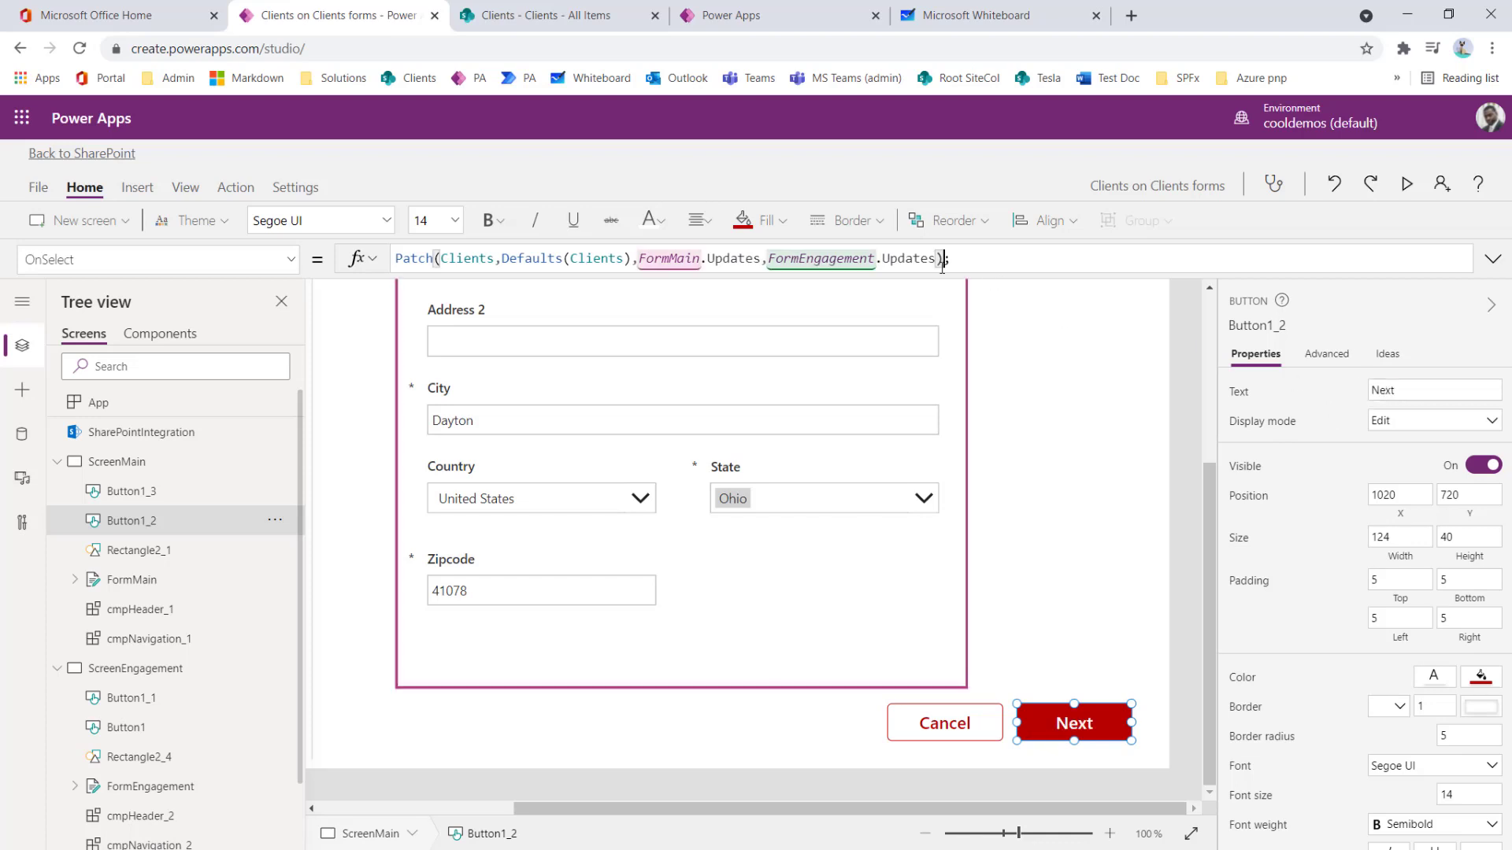
key("ctrl+a")
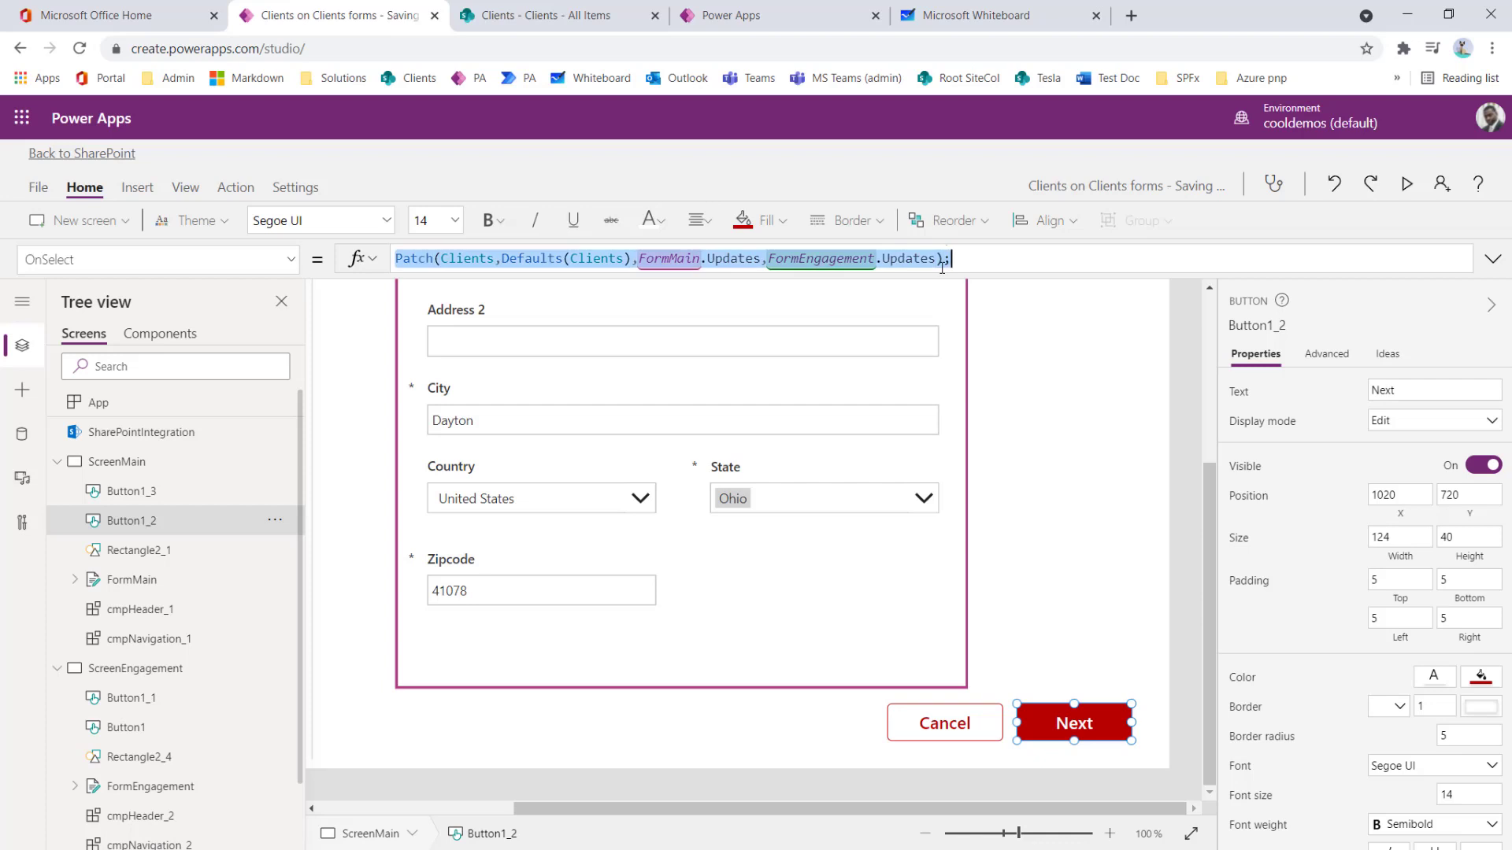
type("Navigate(")
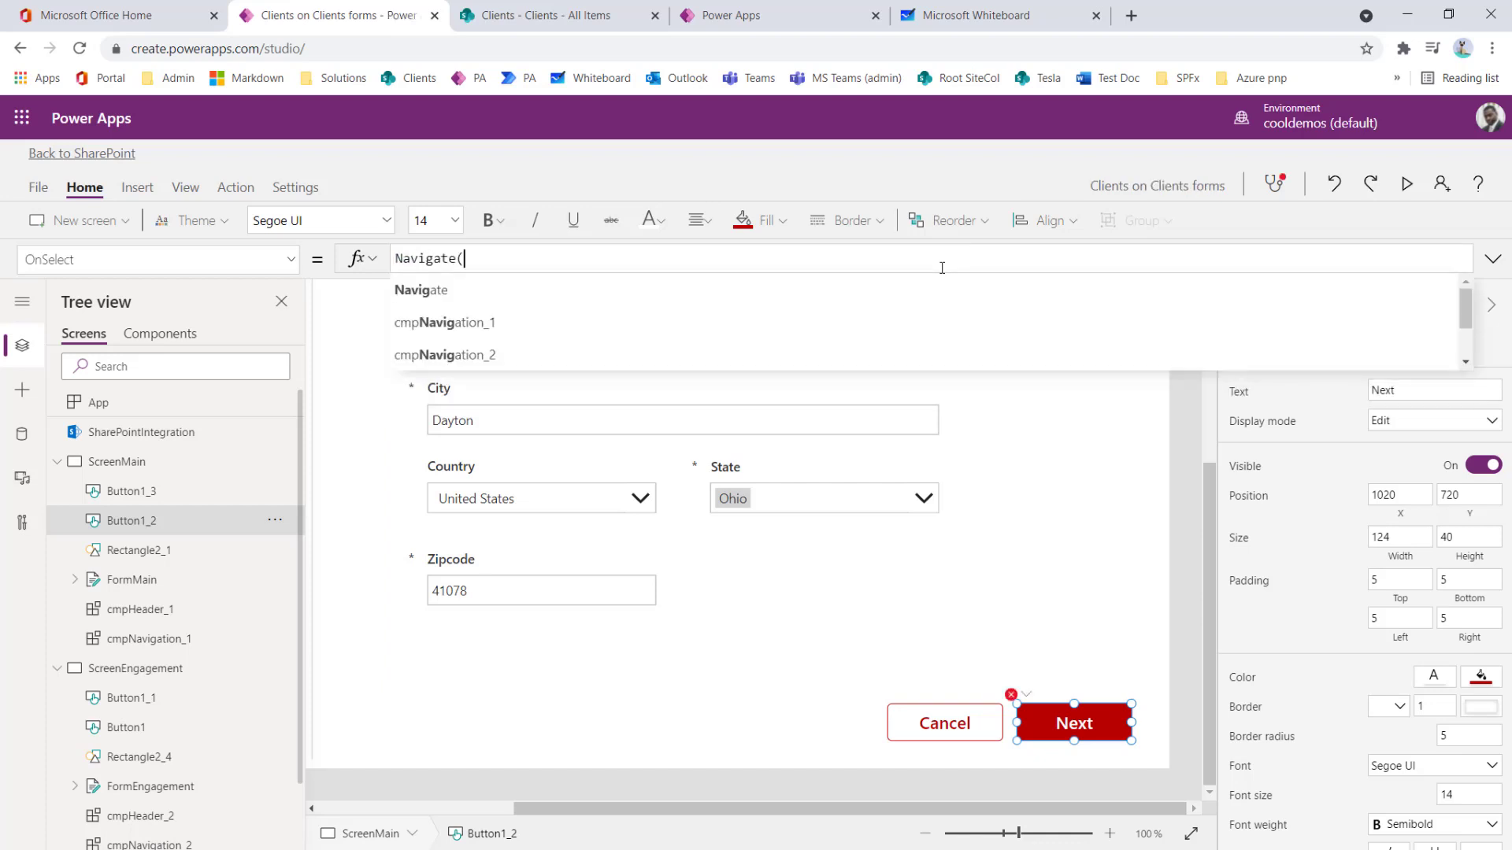
type("S")
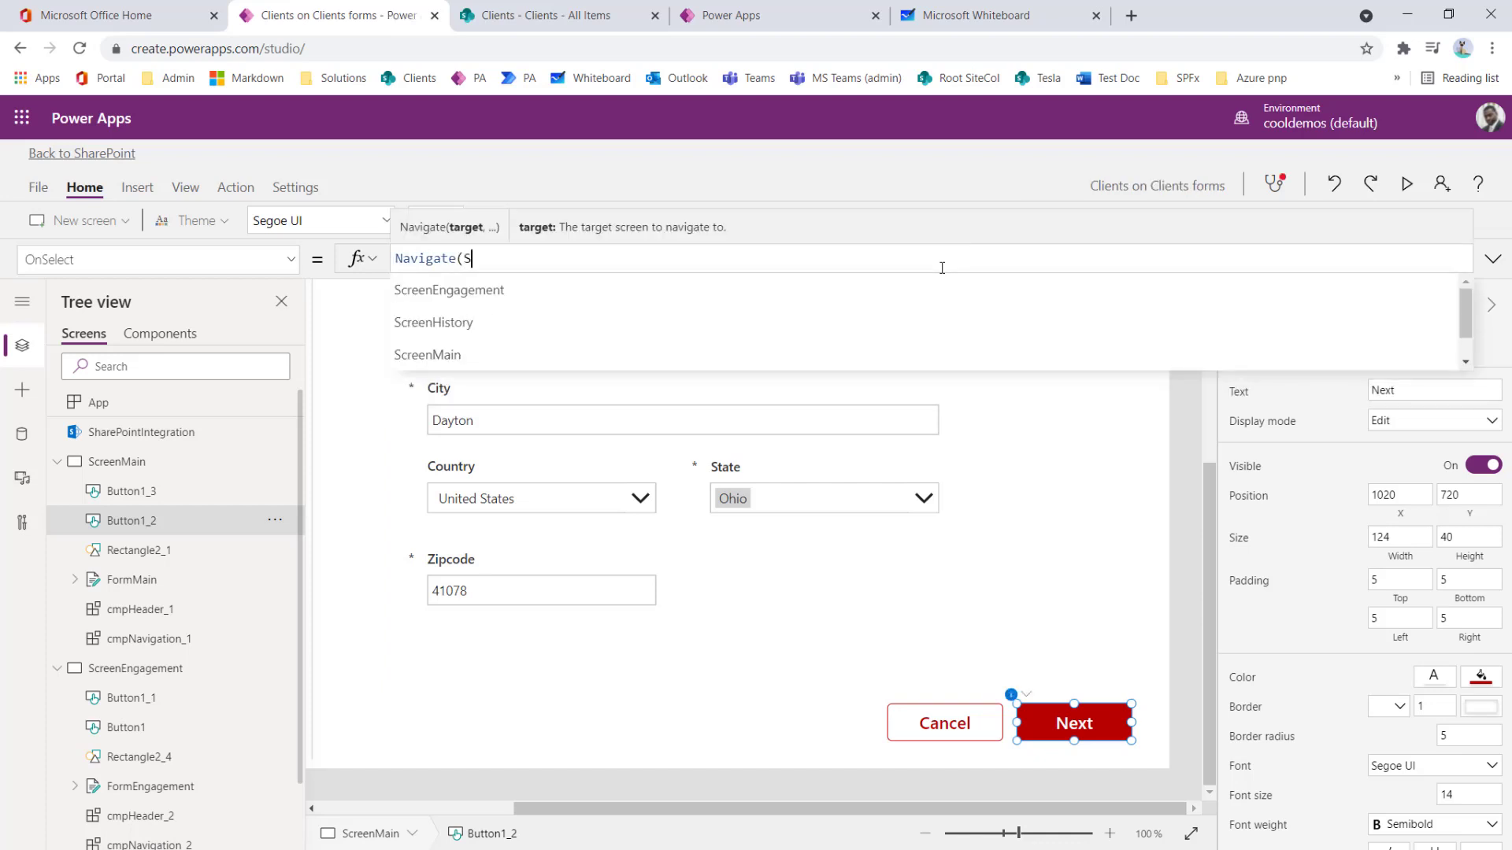
type("cr")
key("Tab")
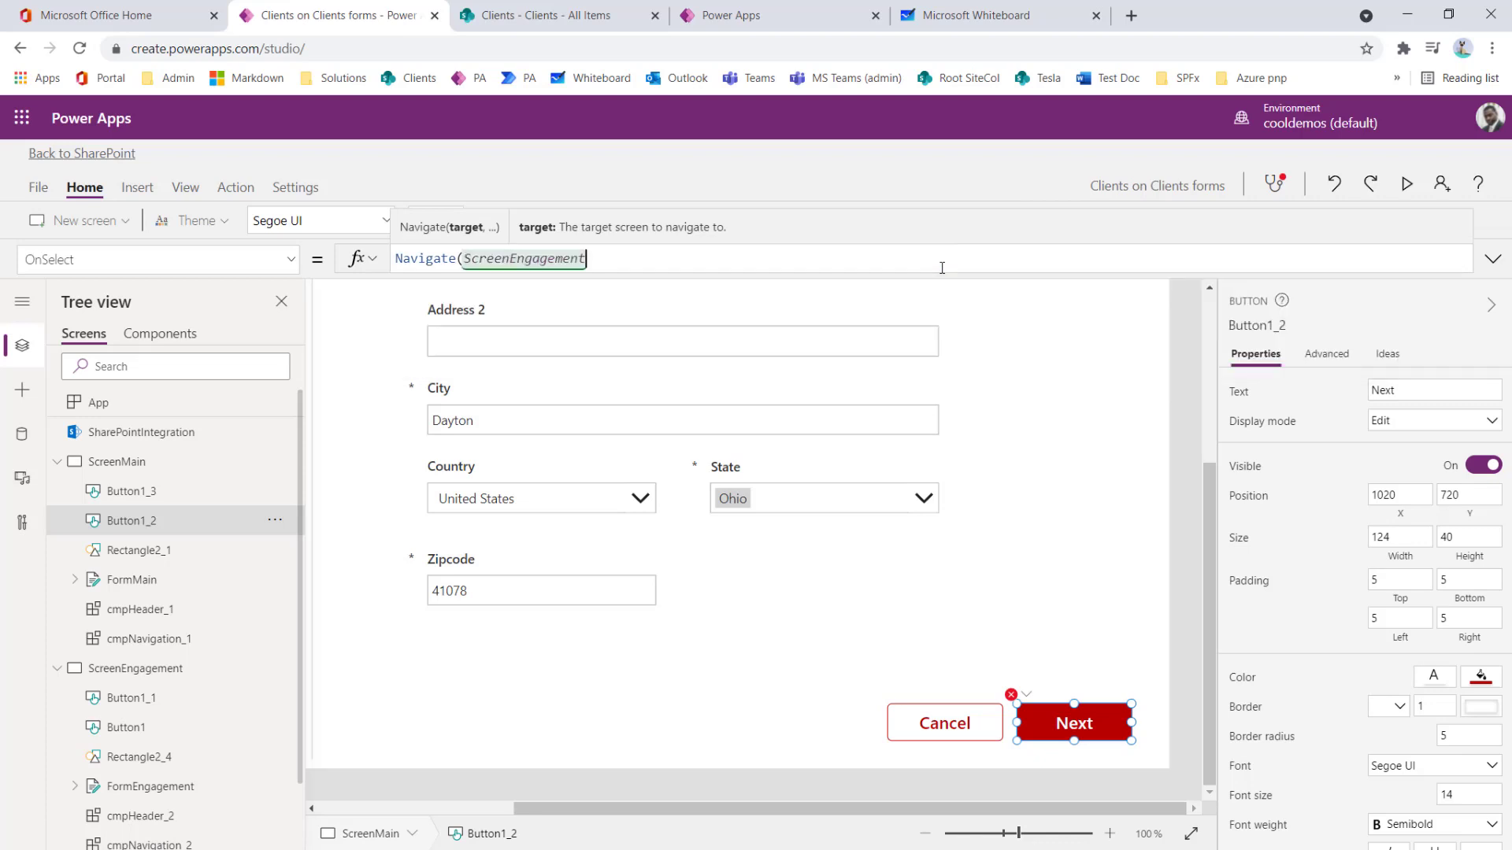
type(")")
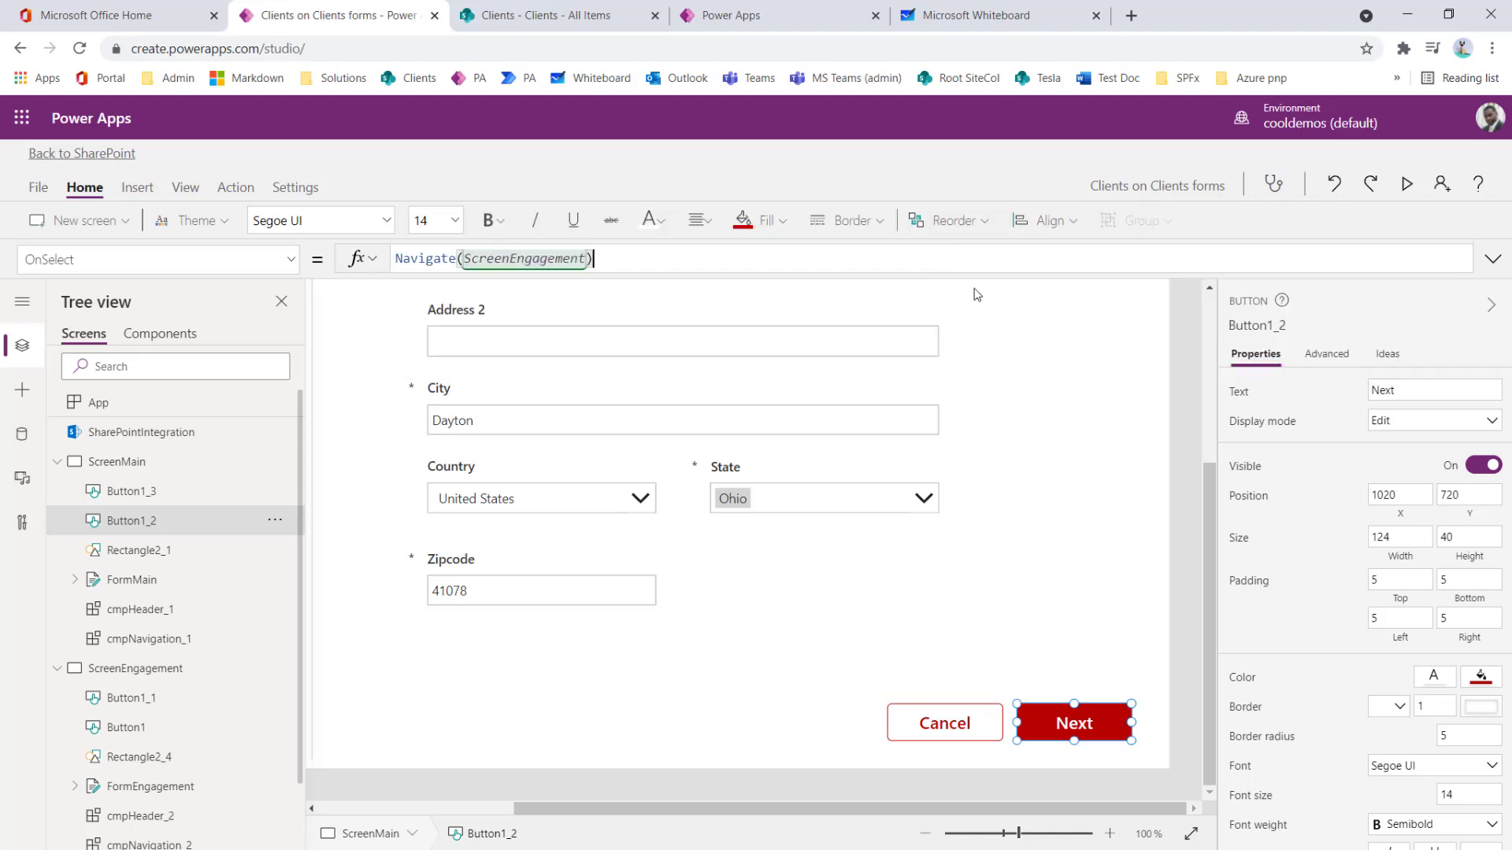
Step: Test the Next button on ScreenMain and the Previous button on ScreenEngagement
left_click(1115, 739, "alt")
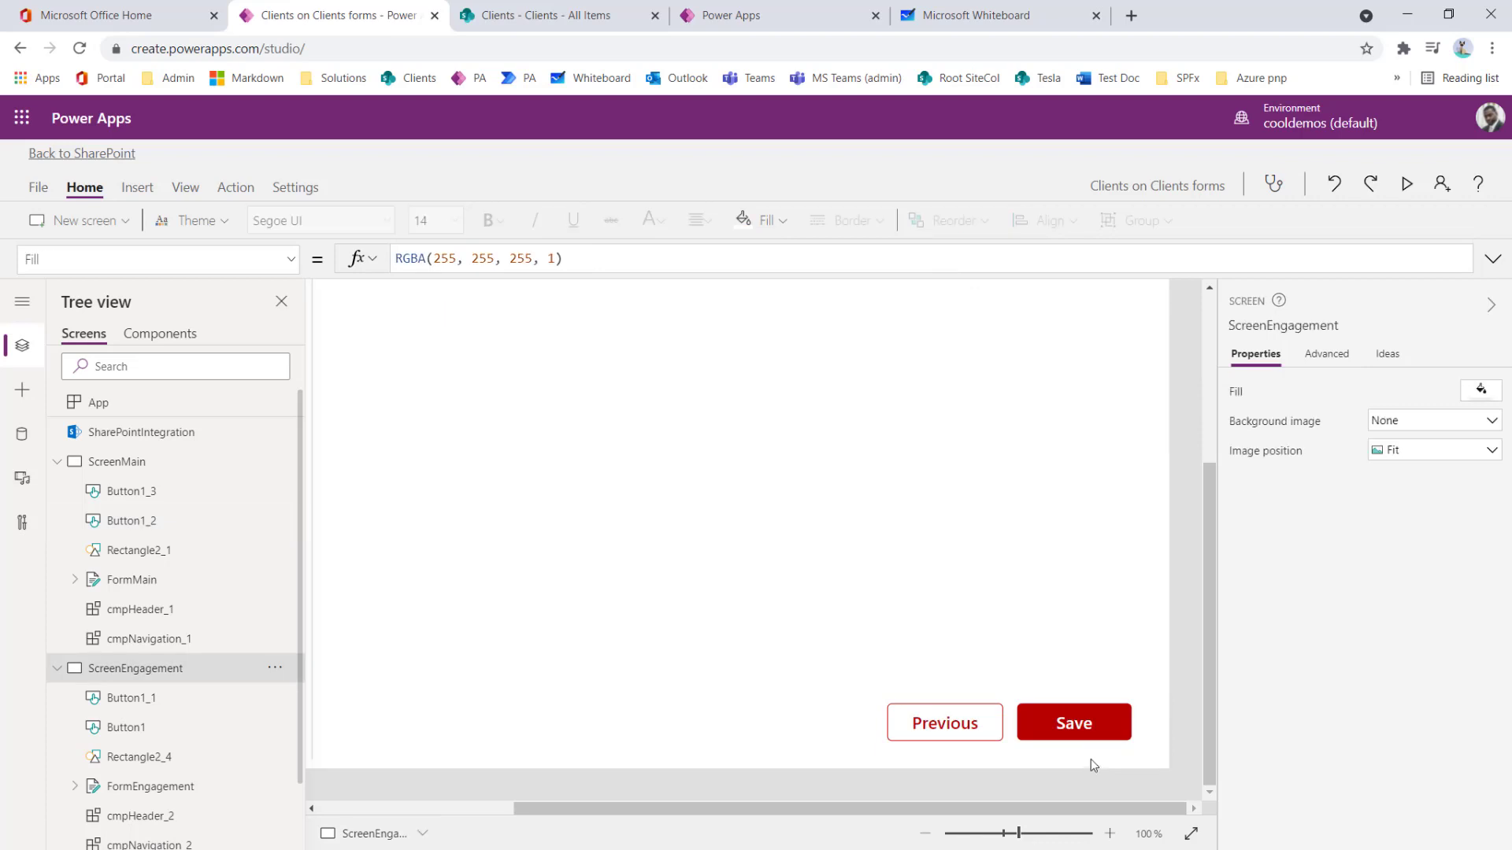
left_click(933, 713, "alt")
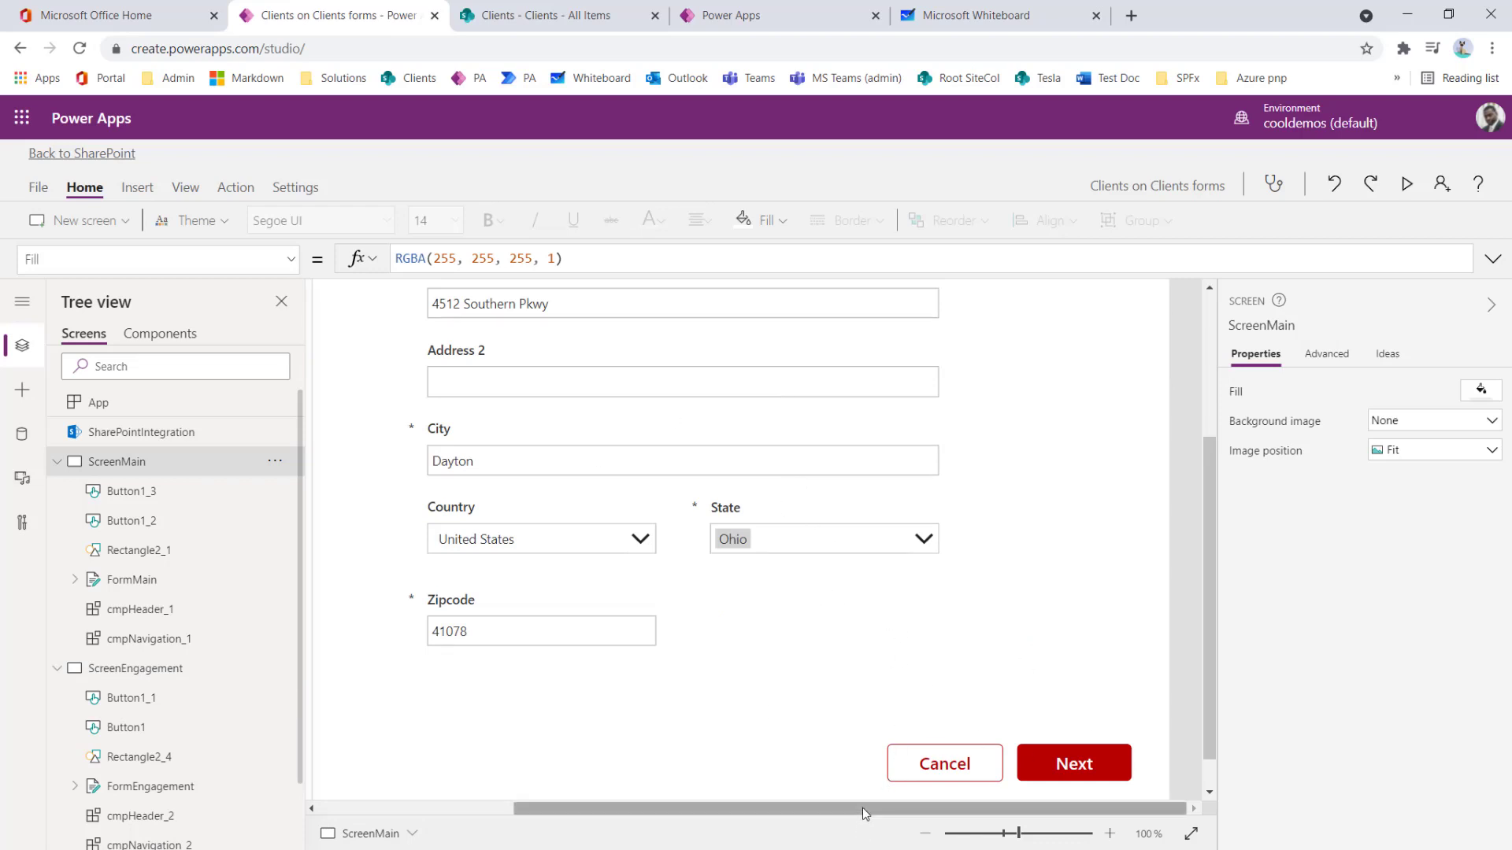
left_click_drag(862, 808, 795, 798)
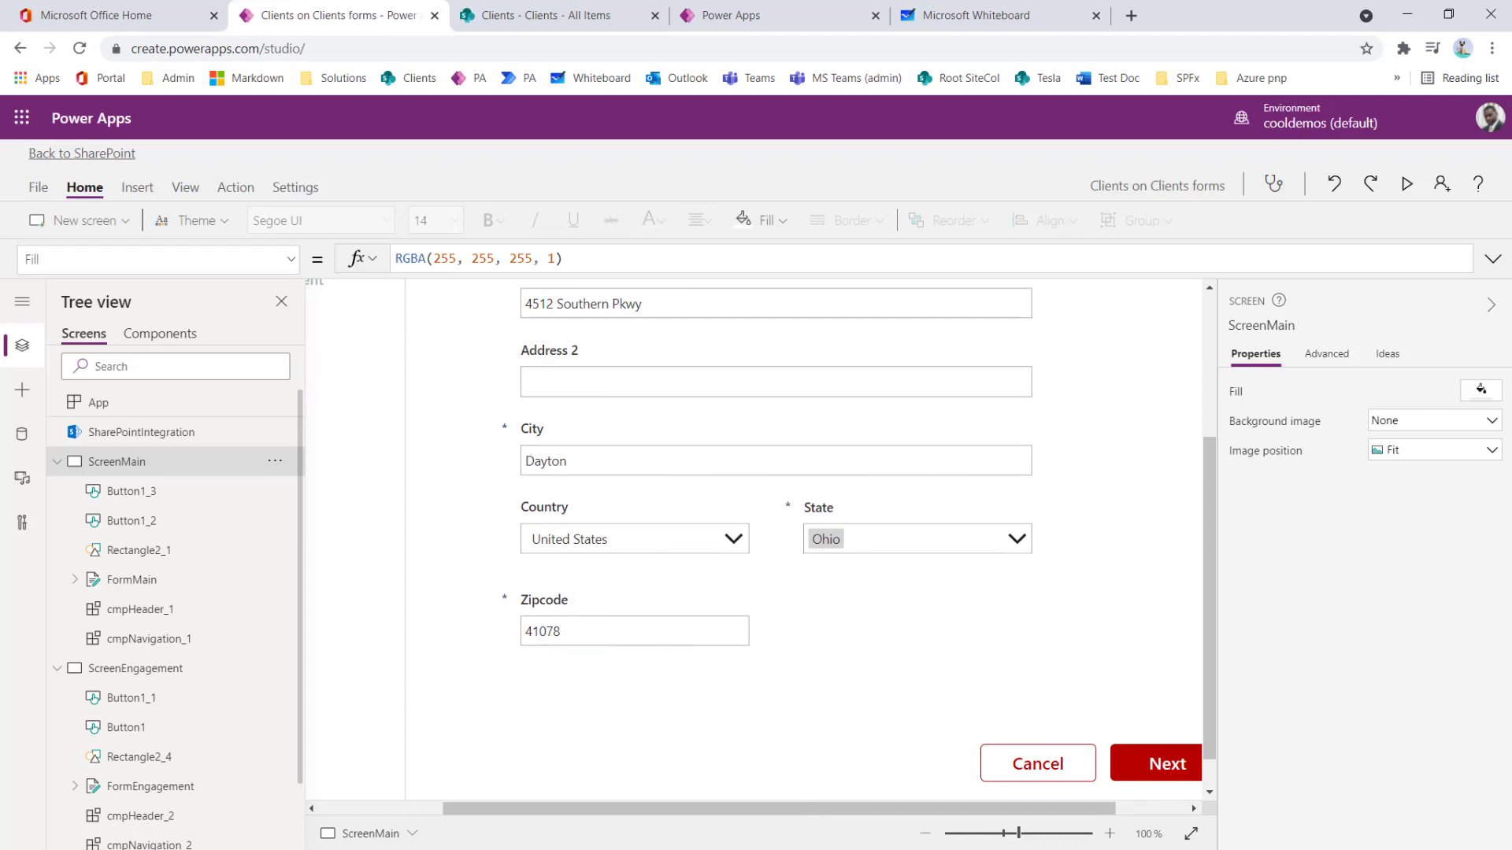
Step: Save the customized Clients form and publish it to SharePoint
left_click(30, 192)
left_click(250, 445)
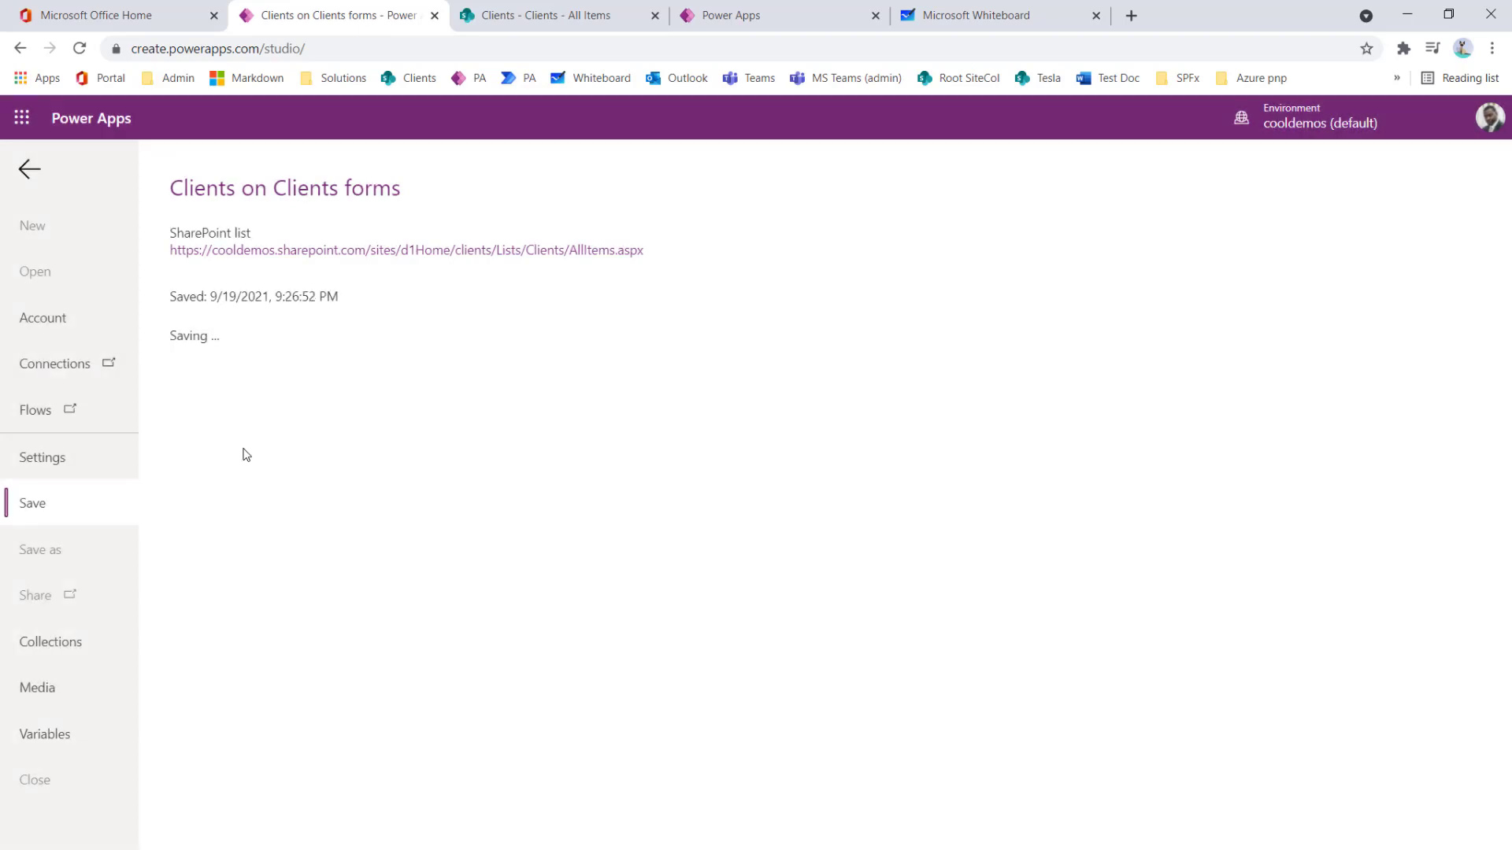
left_click(240, 429)
left_click(904, 544)
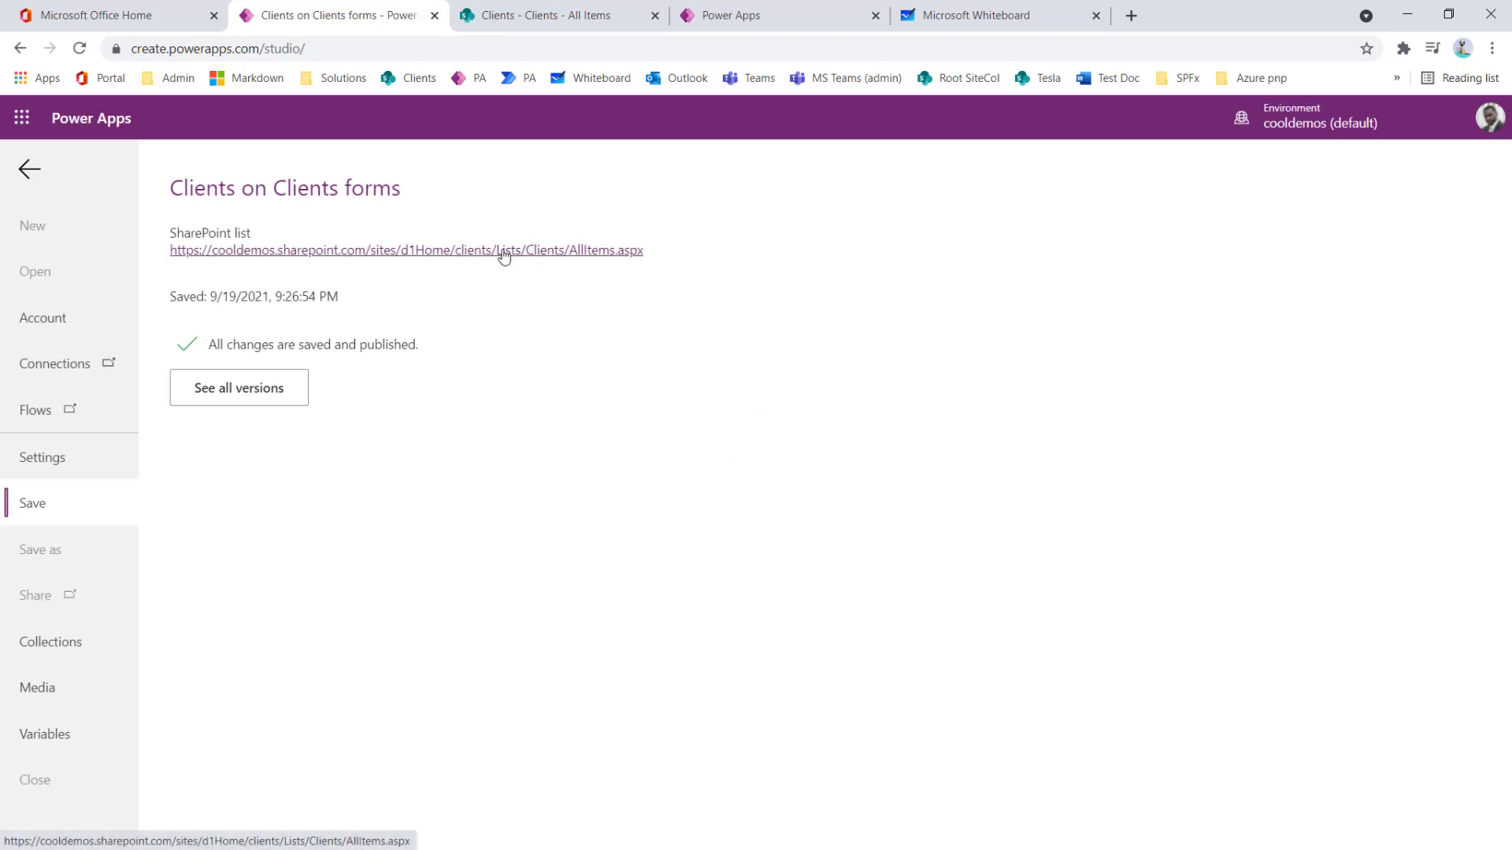
Step: Open the first client's record in the SharePoint Clients list and check its Client Details, Engagement, Vehicles and History screens in view mode
left_click(503, 252)
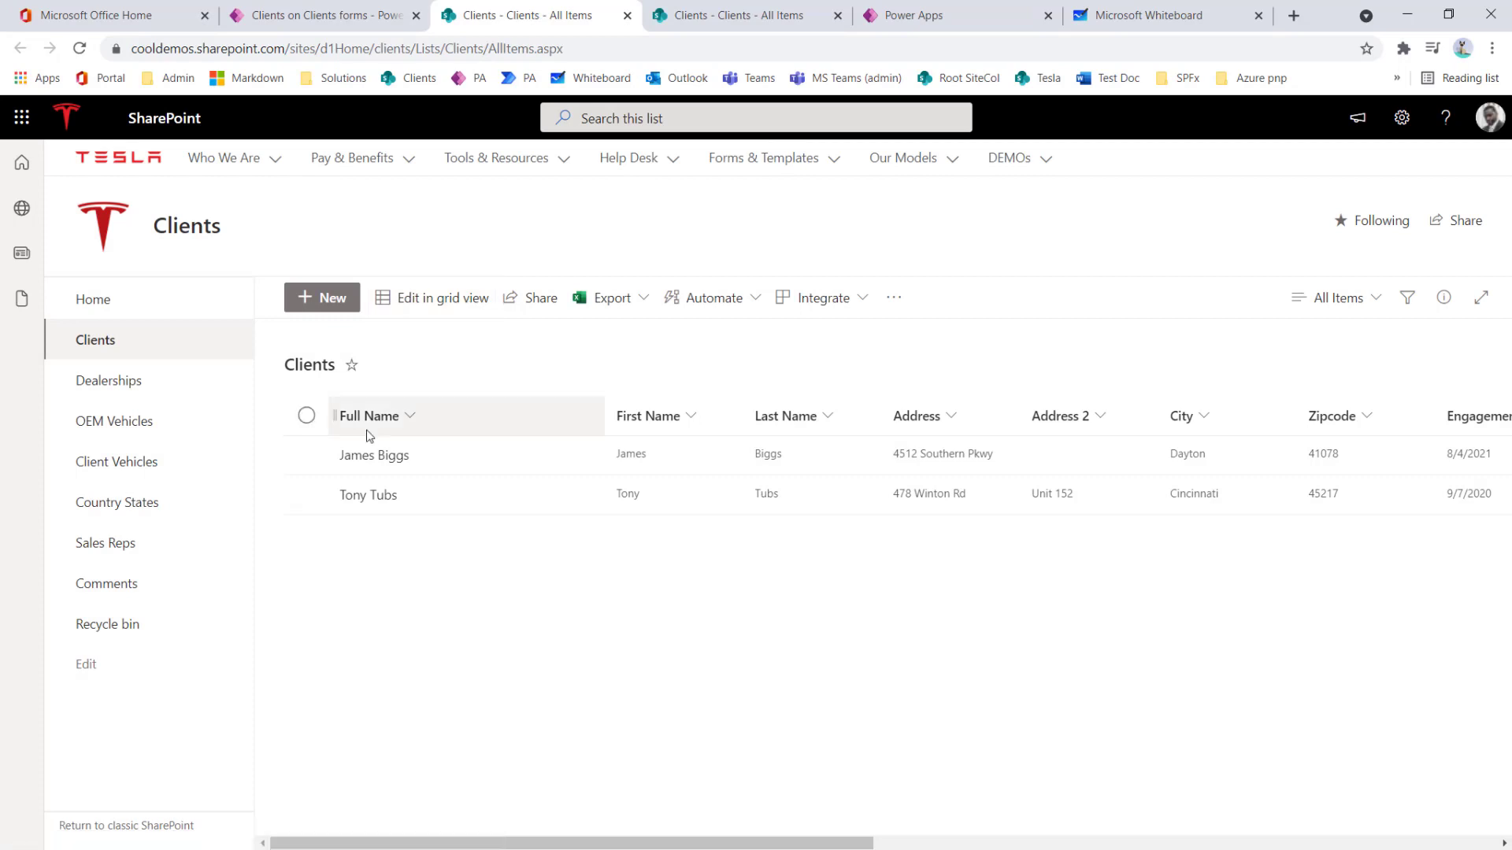
left_click(374, 457)
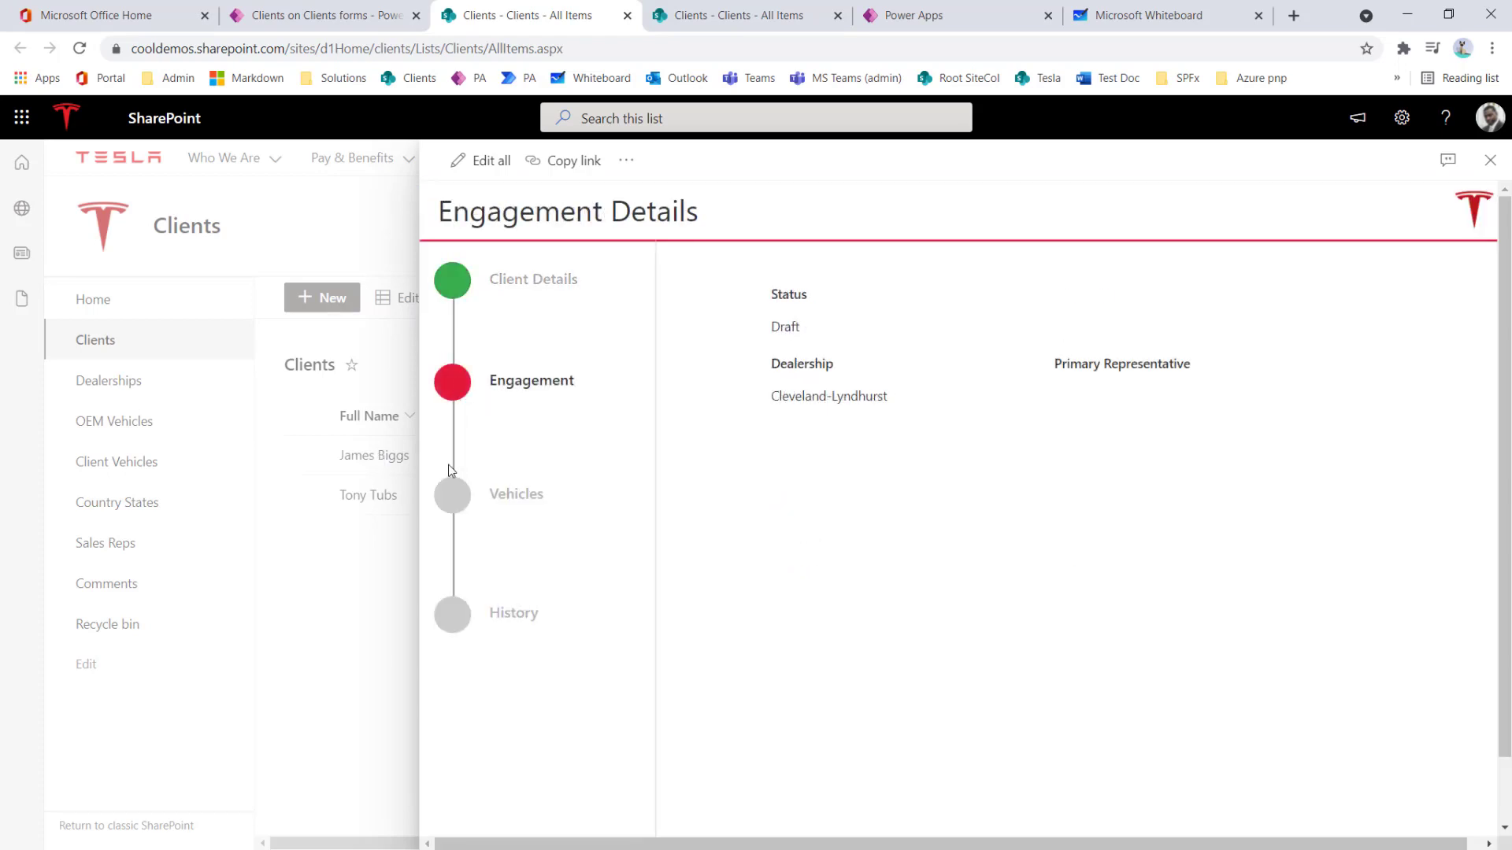
left_click(449, 494)
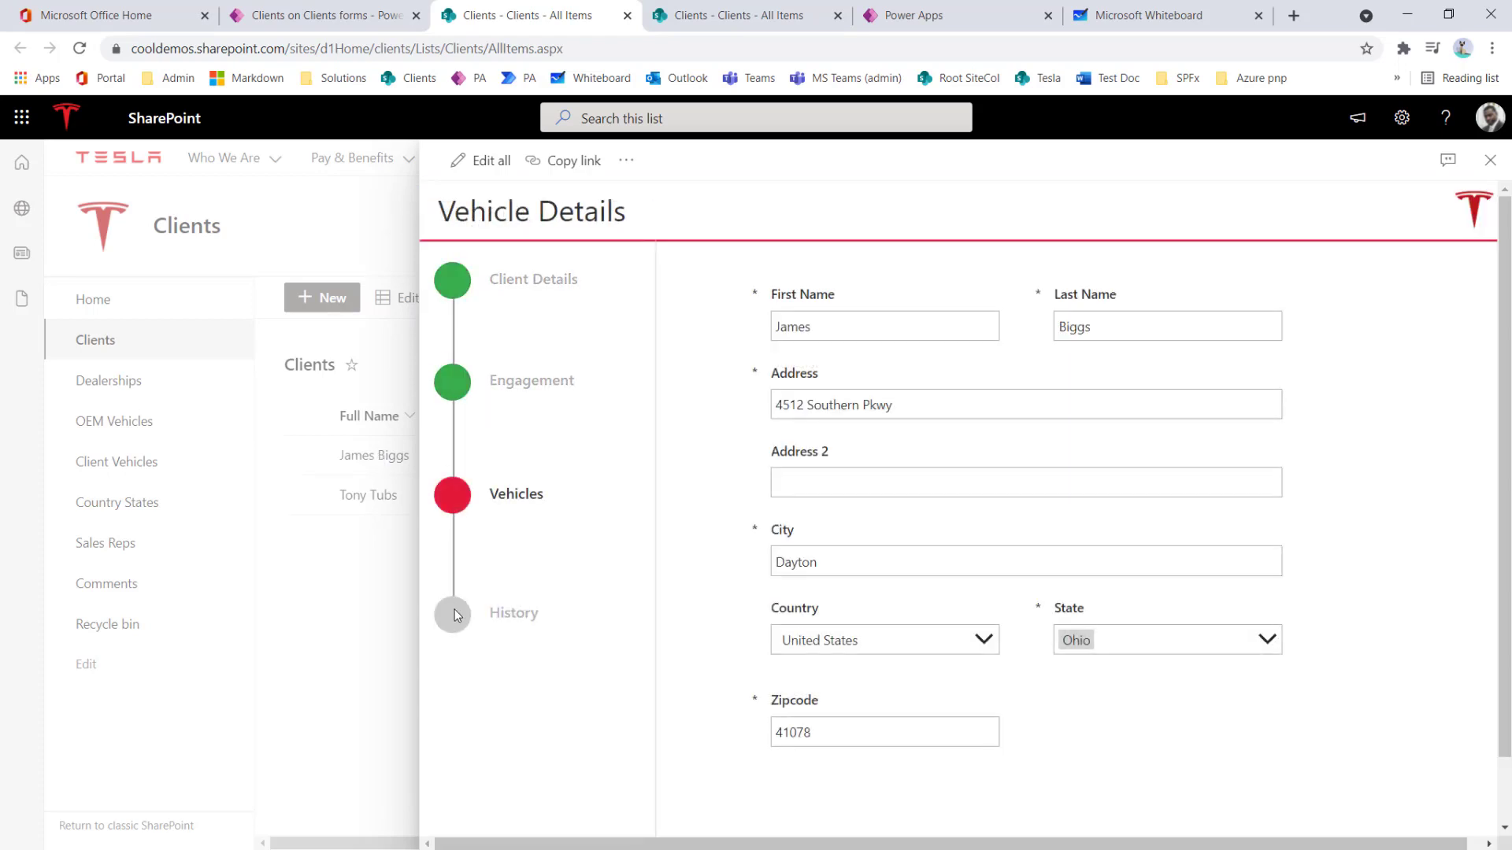
left_click(455, 611)
left_click(451, 494)
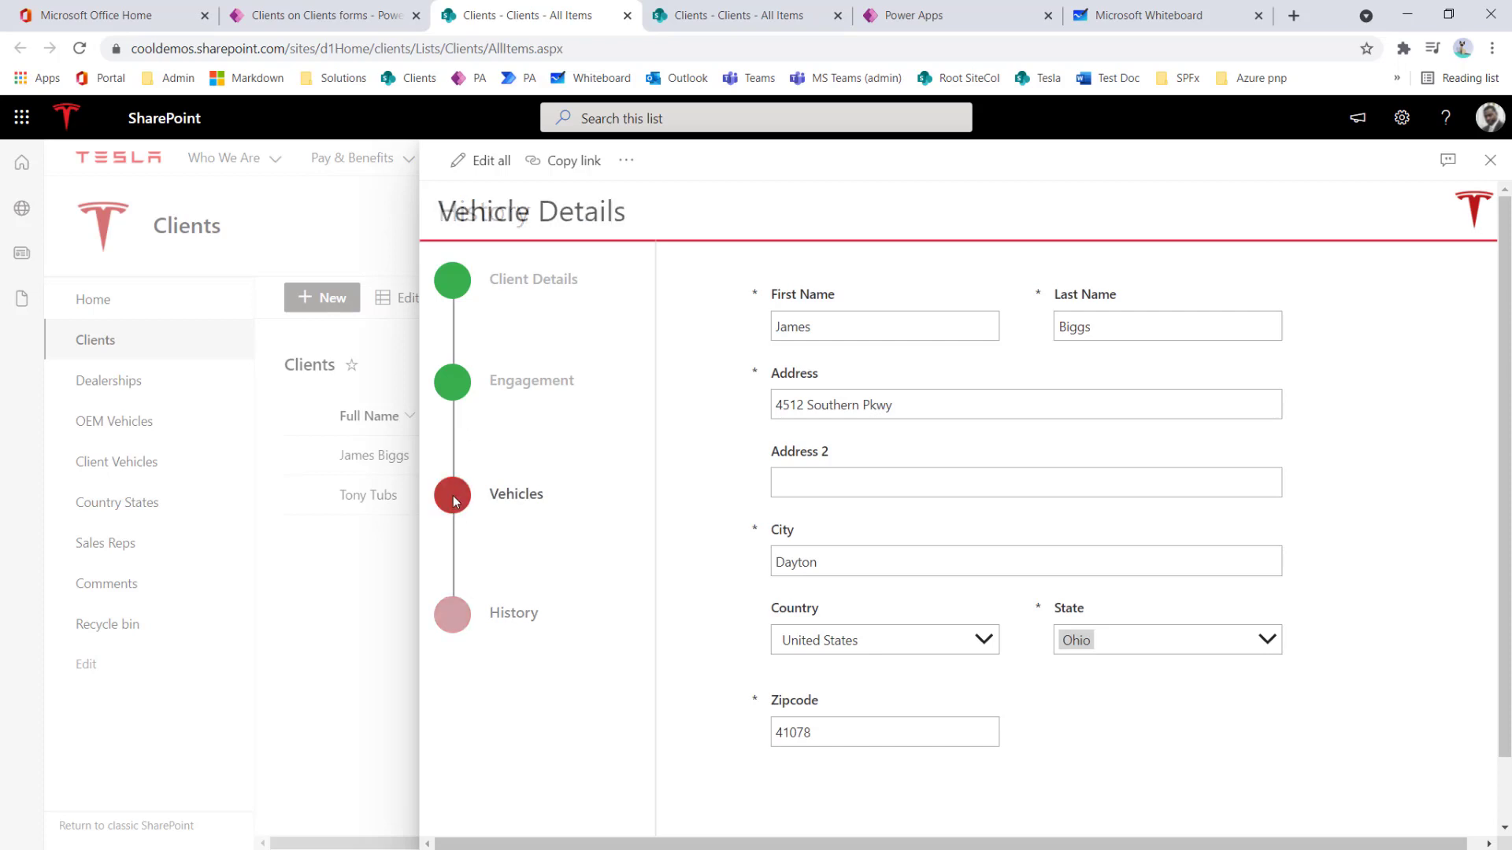
left_click(455, 398)
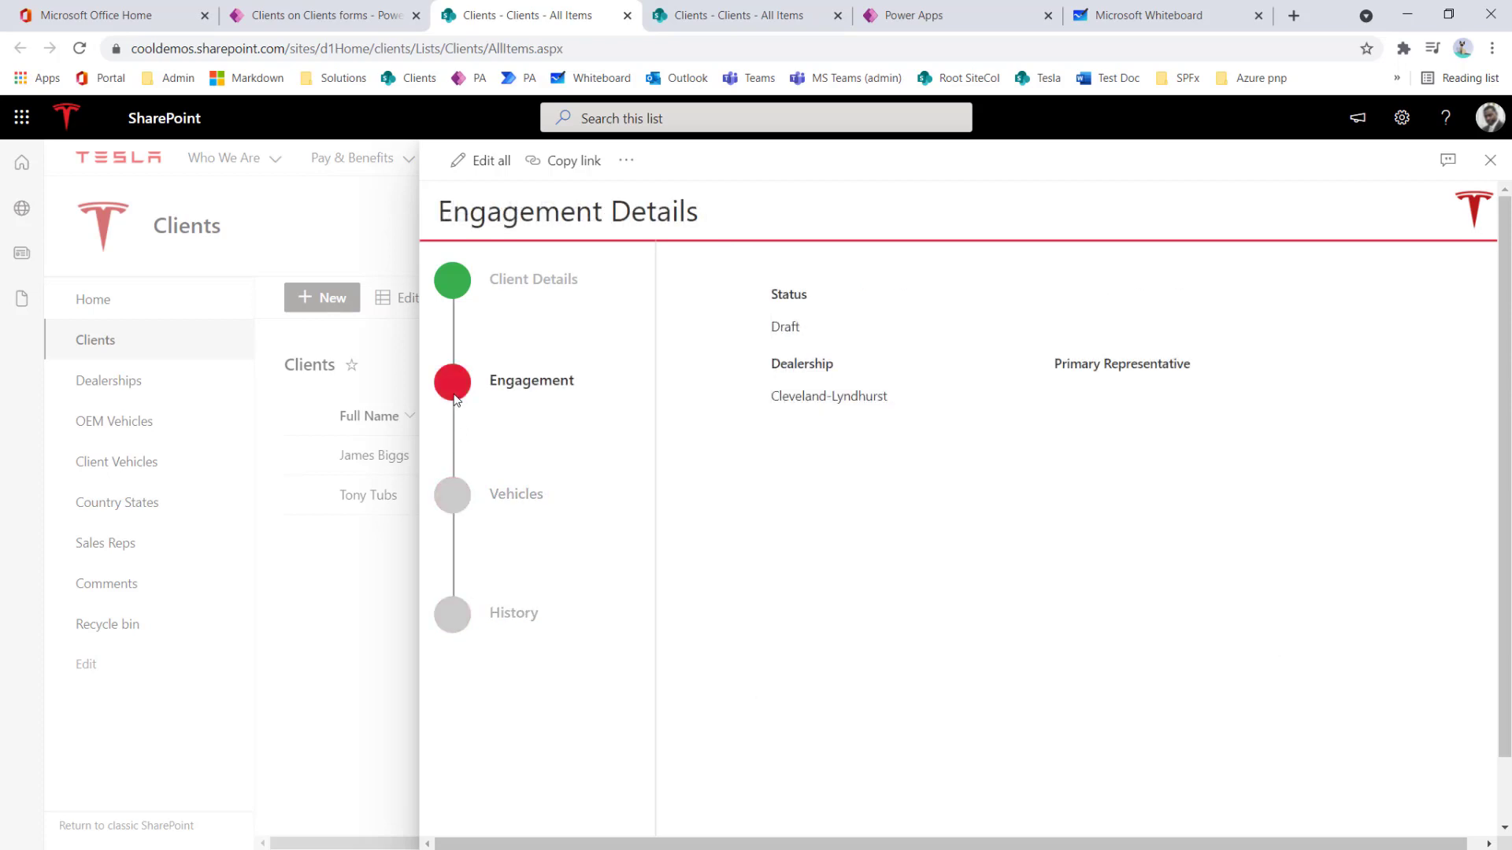
left_click(458, 281)
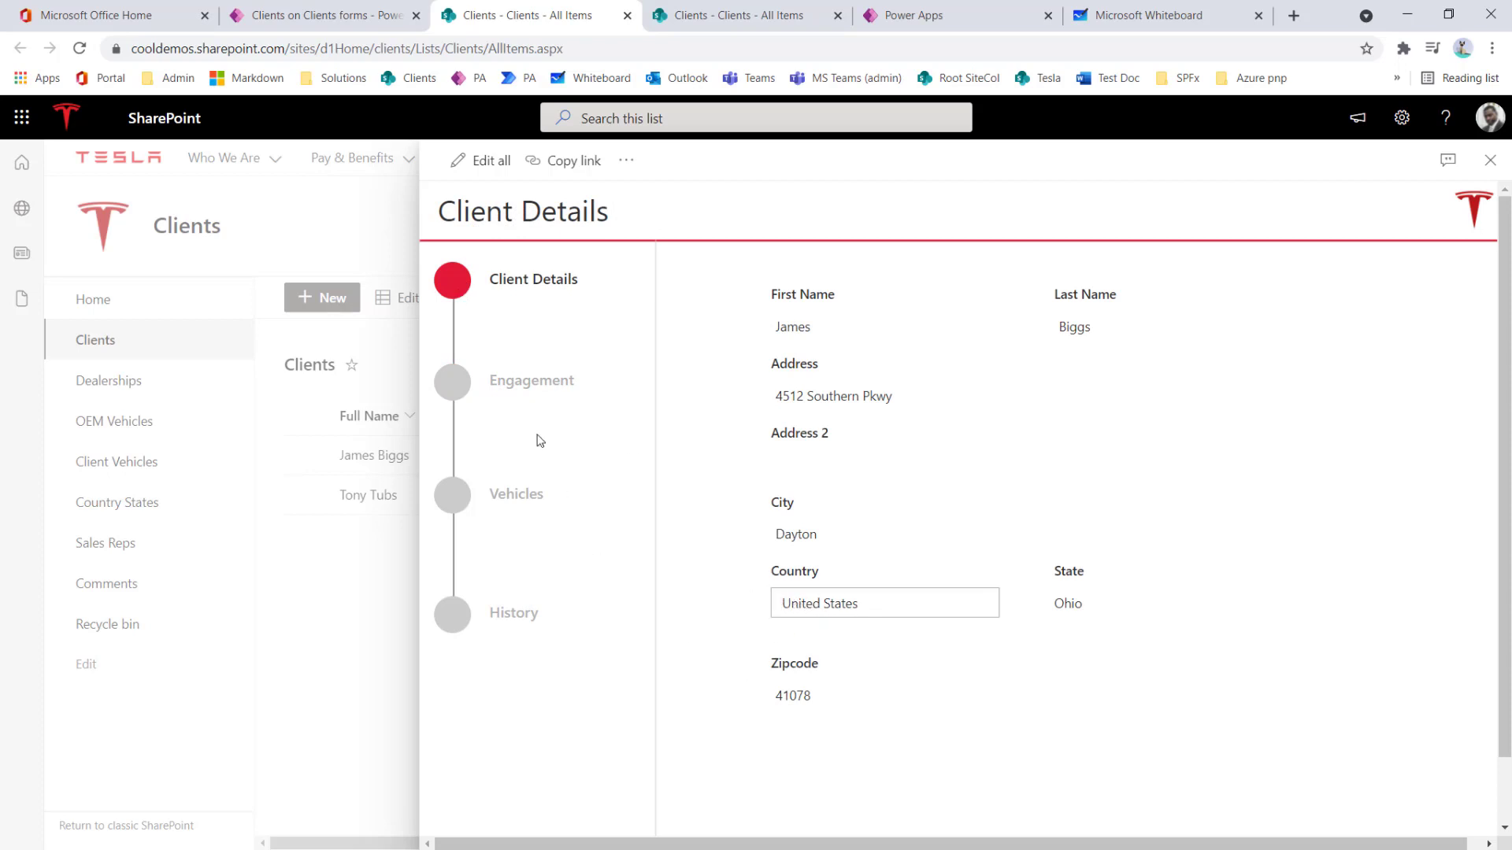
left_click(456, 395)
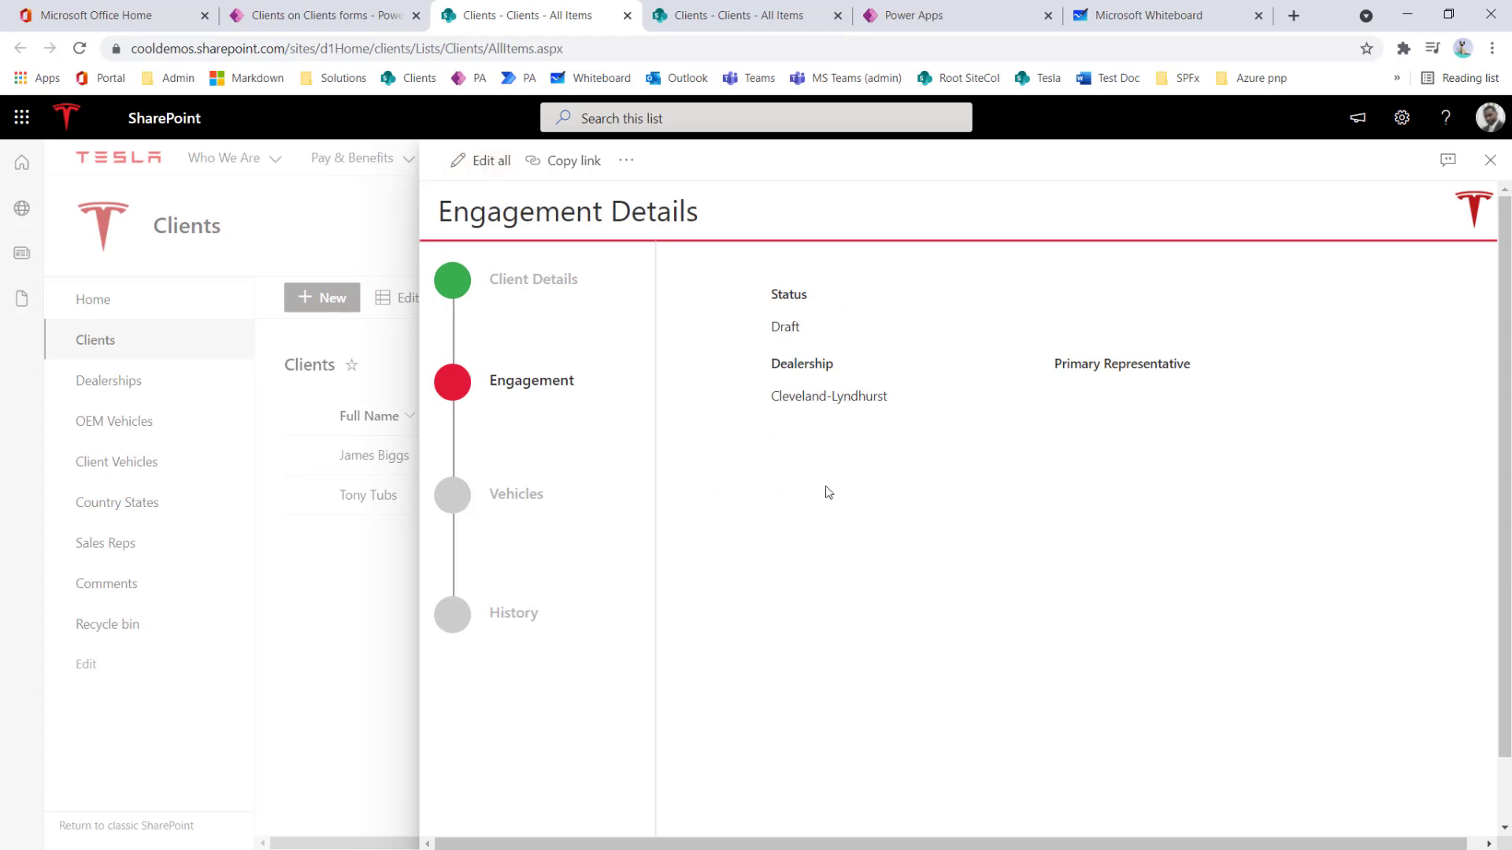
Step: Switch the client record to edit mode, check each of its screens, and close the form
left_click(494, 162)
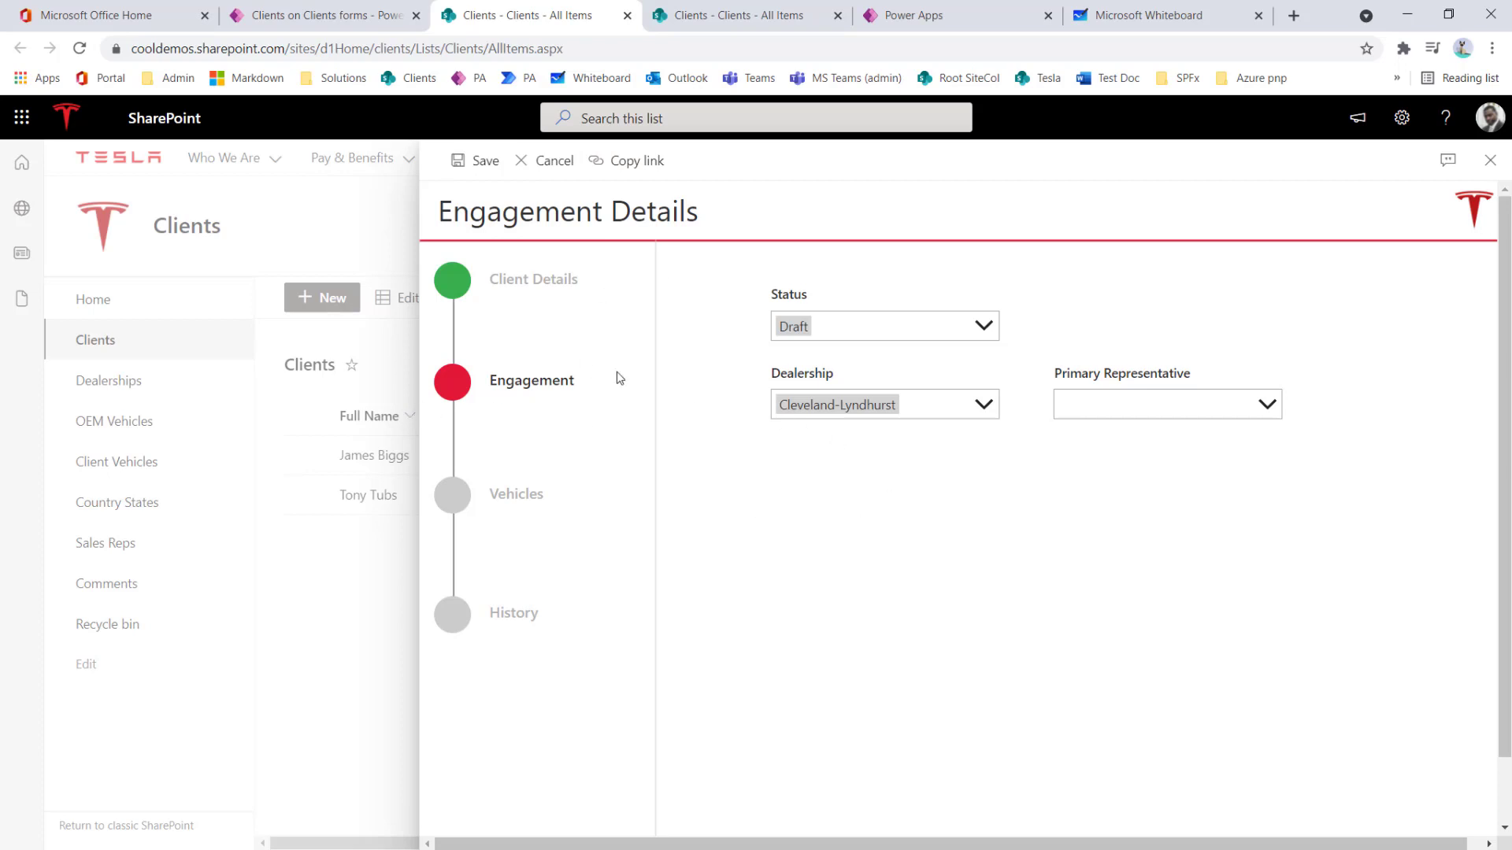
left_click(460, 289)
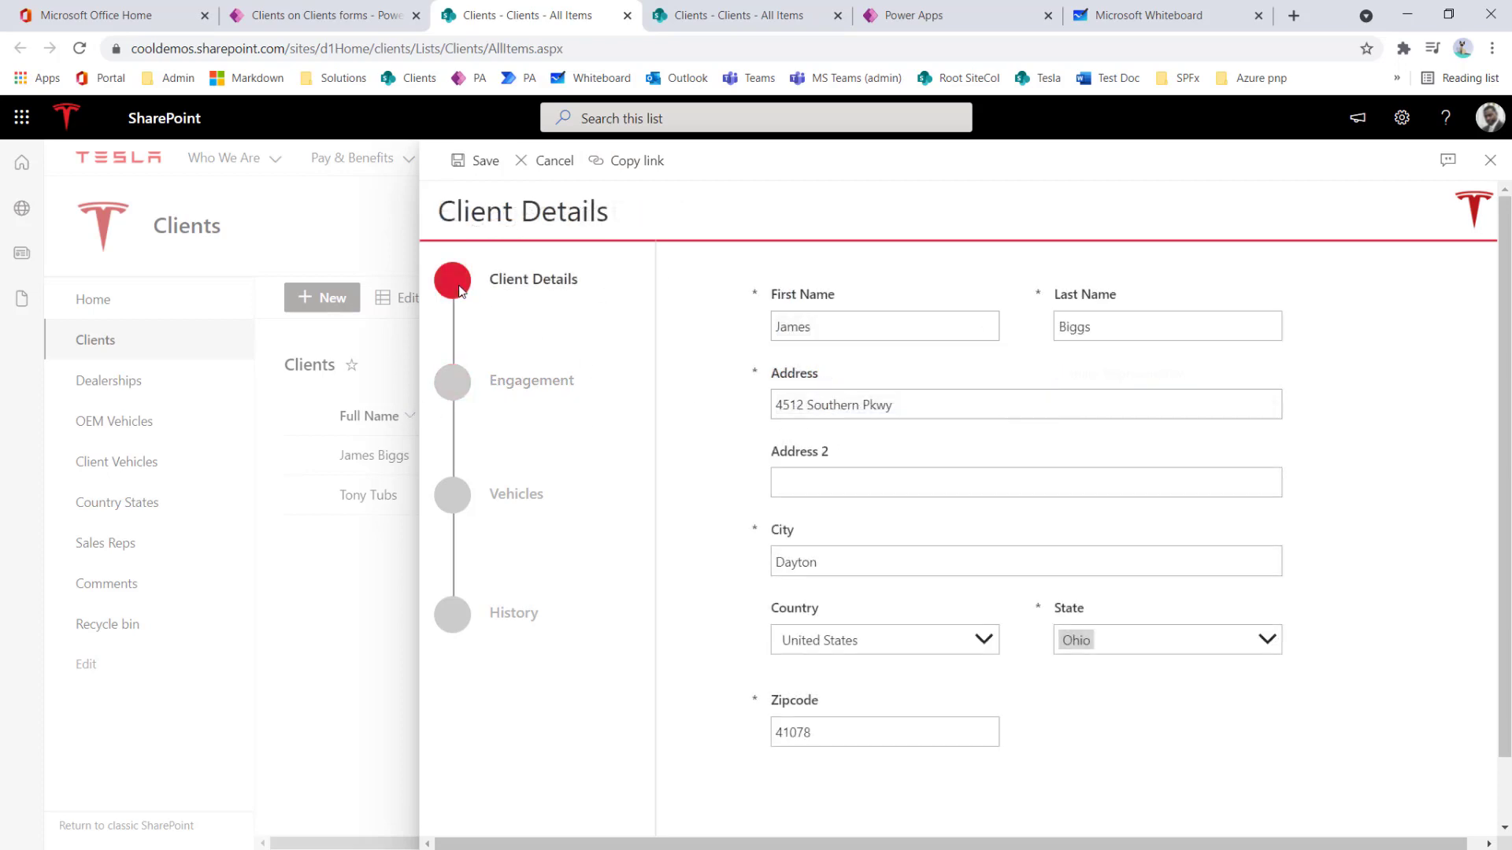
left_click(453, 499)
left_click(451, 620)
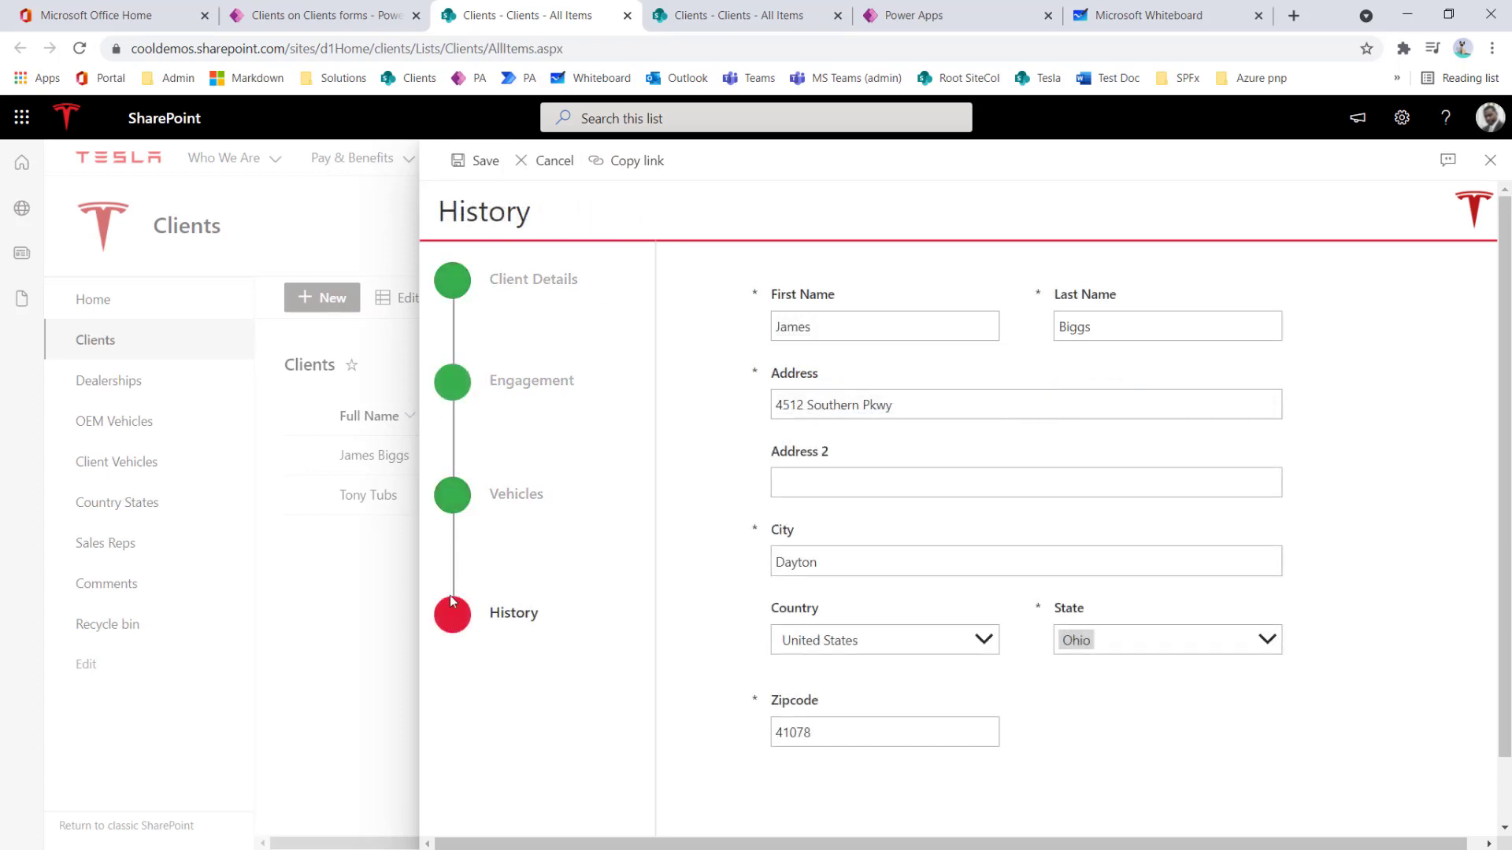
left_click(459, 501)
left_click(445, 390)
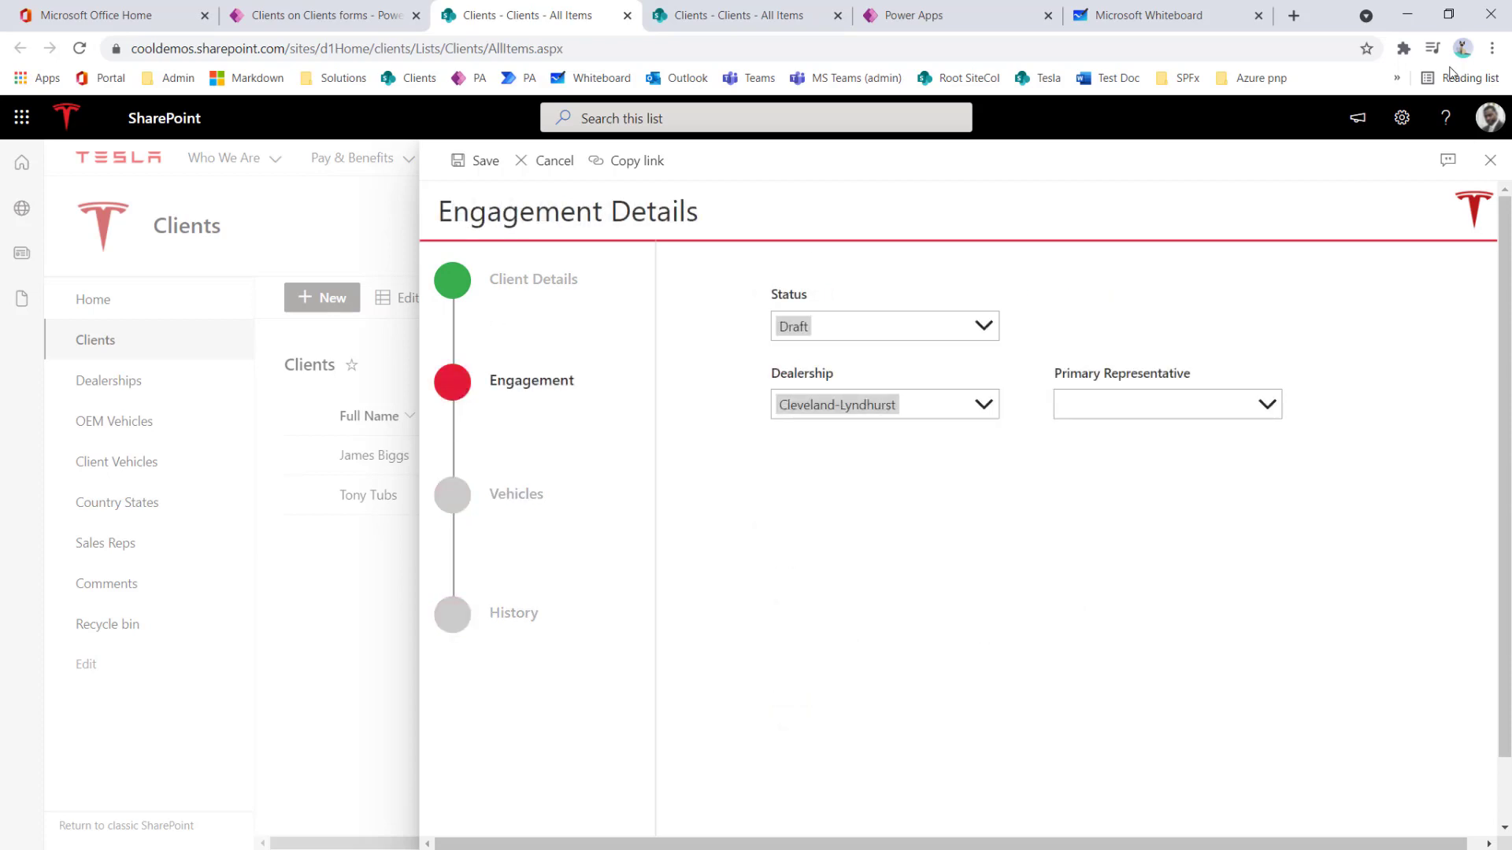
left_click(1490, 160)
Step: Start a new client item and check the form's Engagement, Vehicles, History and Client Details screens
left_click(358, 309)
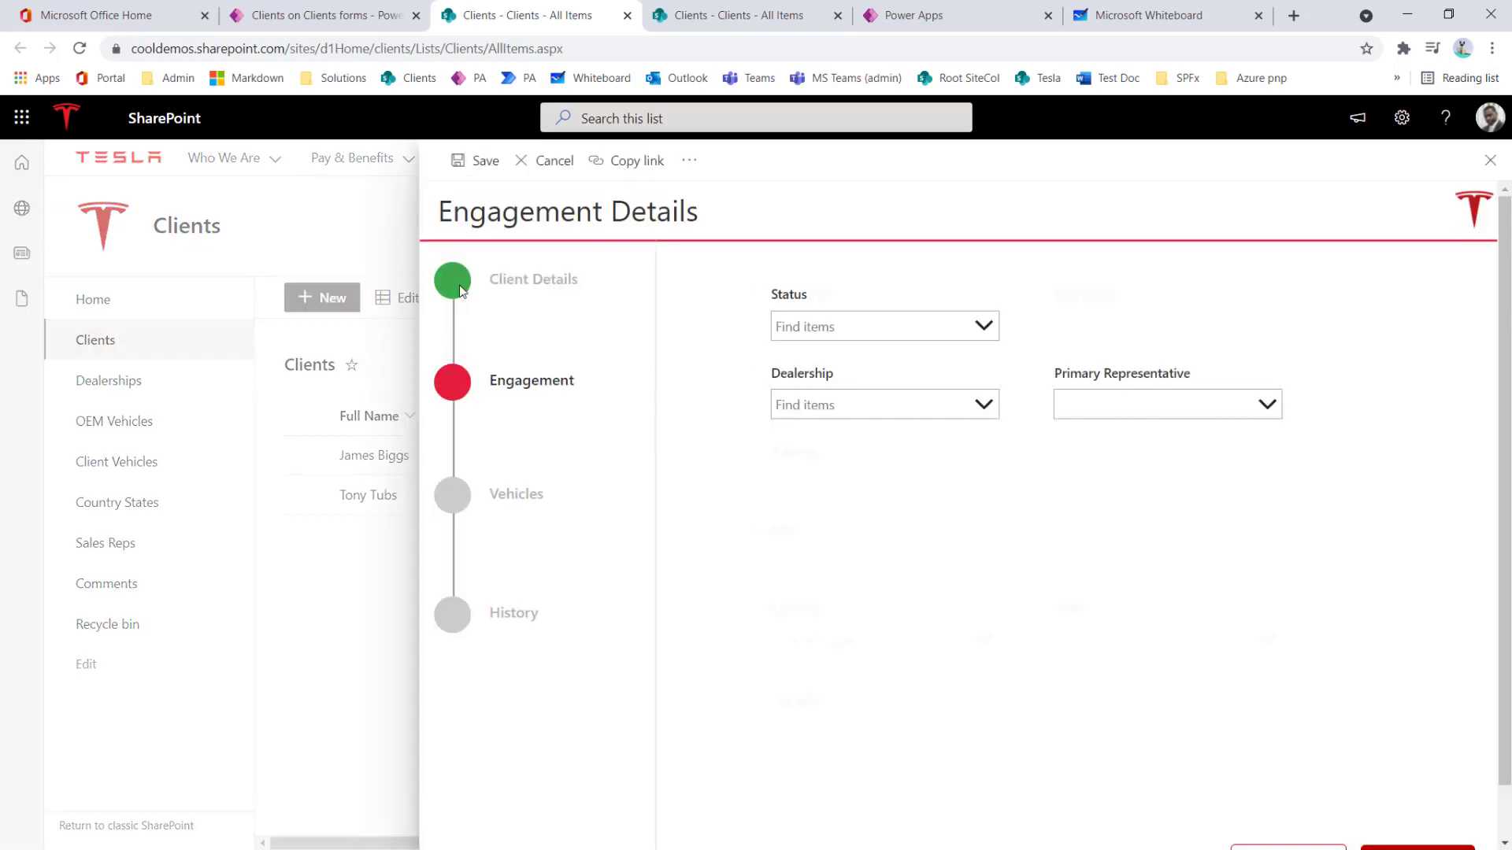
left_click(453, 384)
left_click(451, 495)
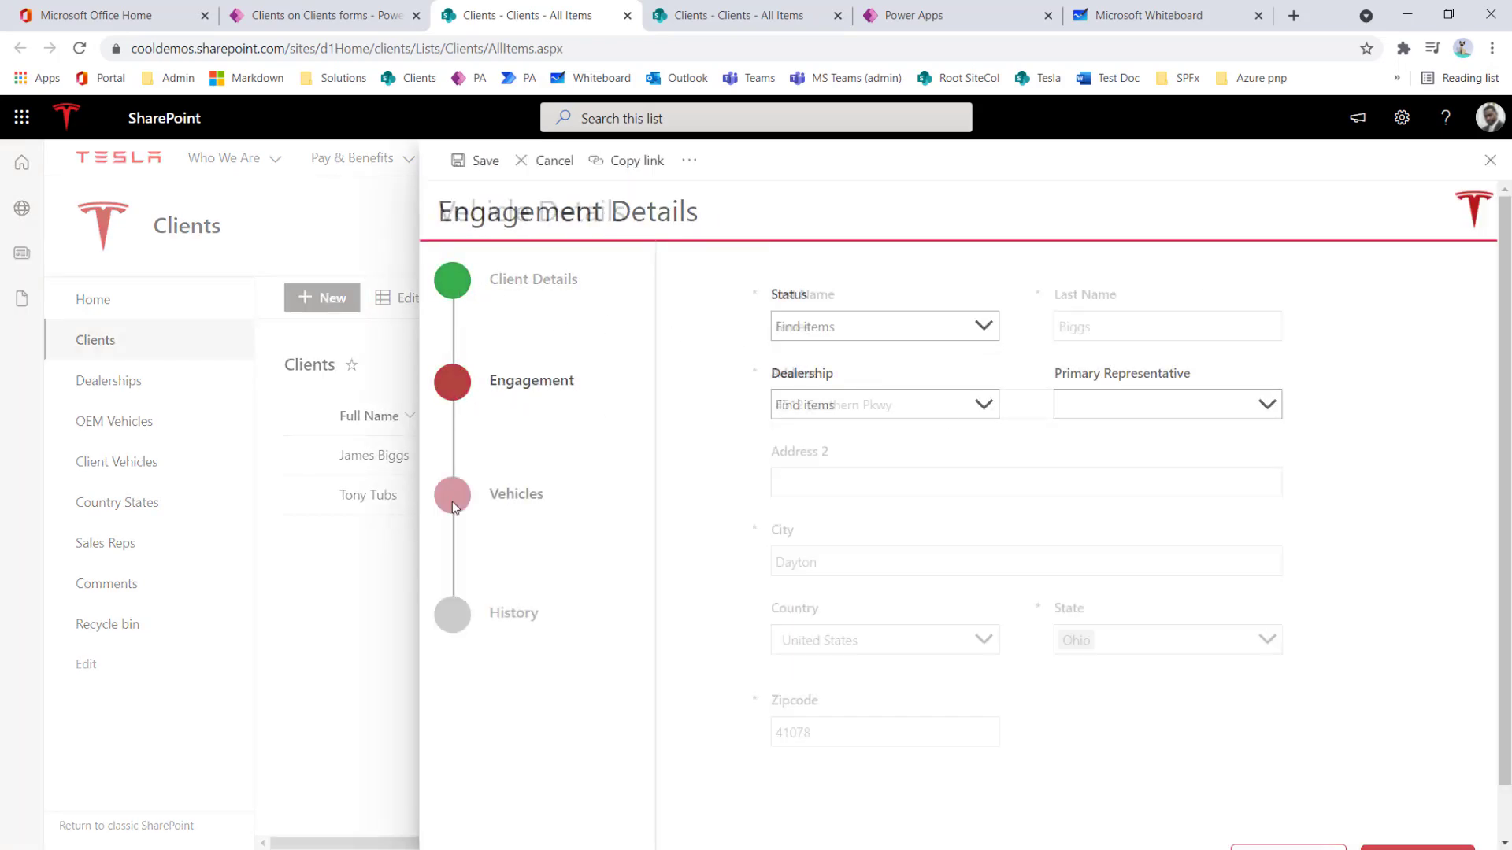
left_click(463, 622)
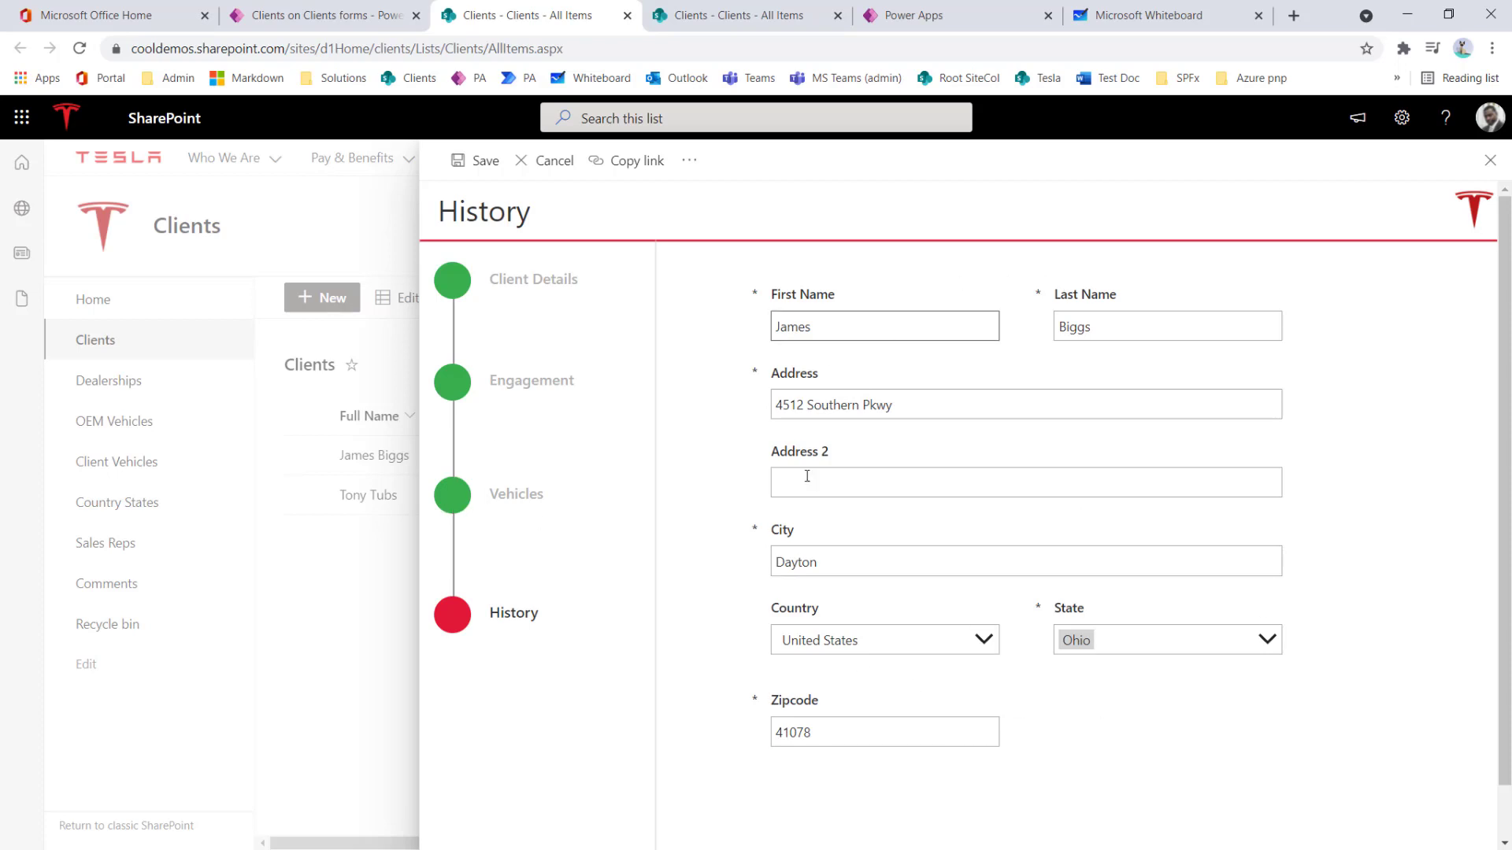
left_click(457, 394)
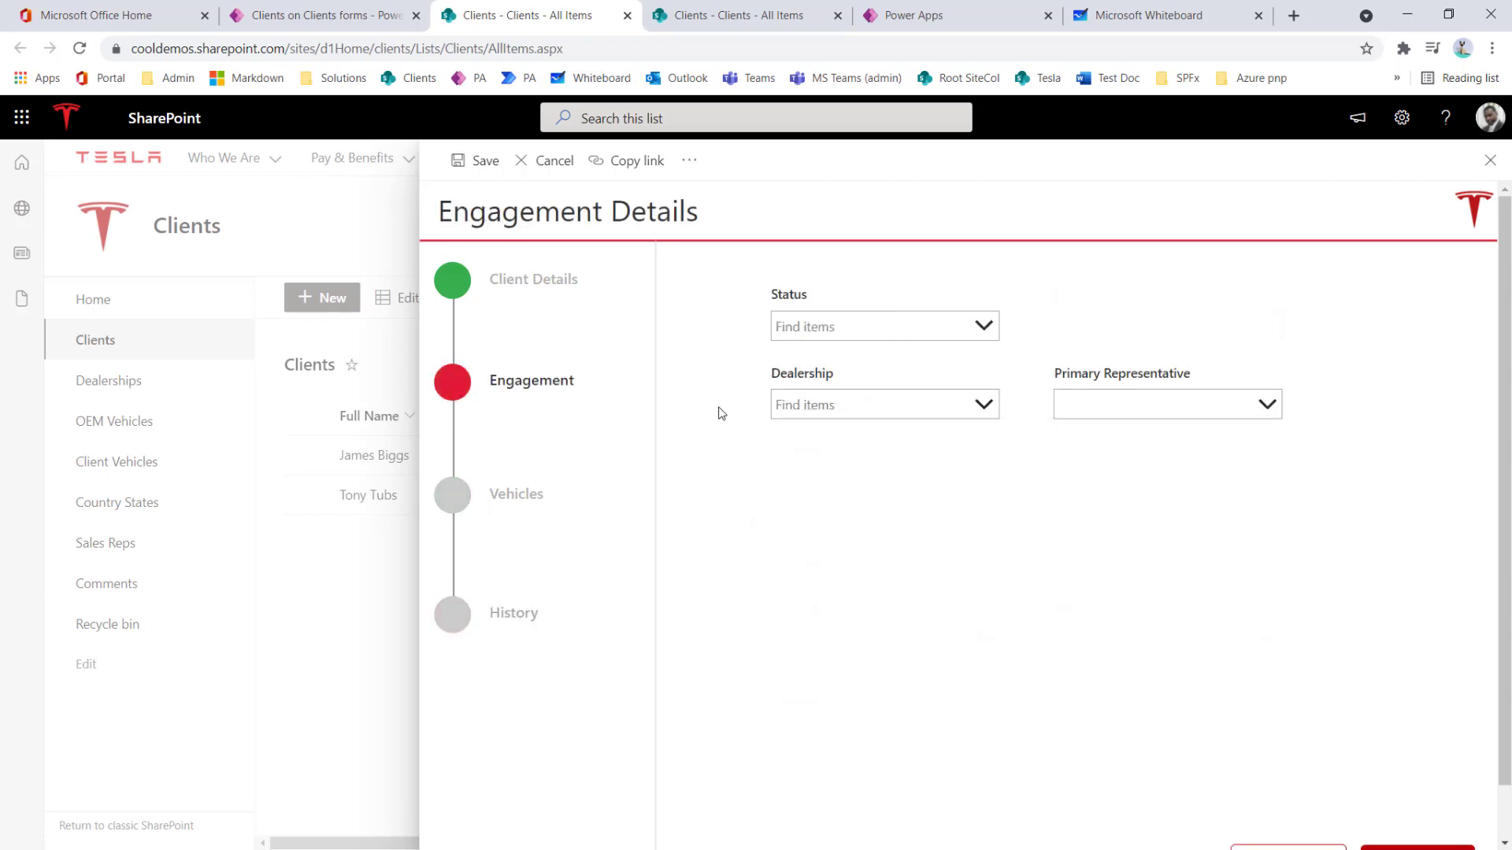
left_click(505, 303)
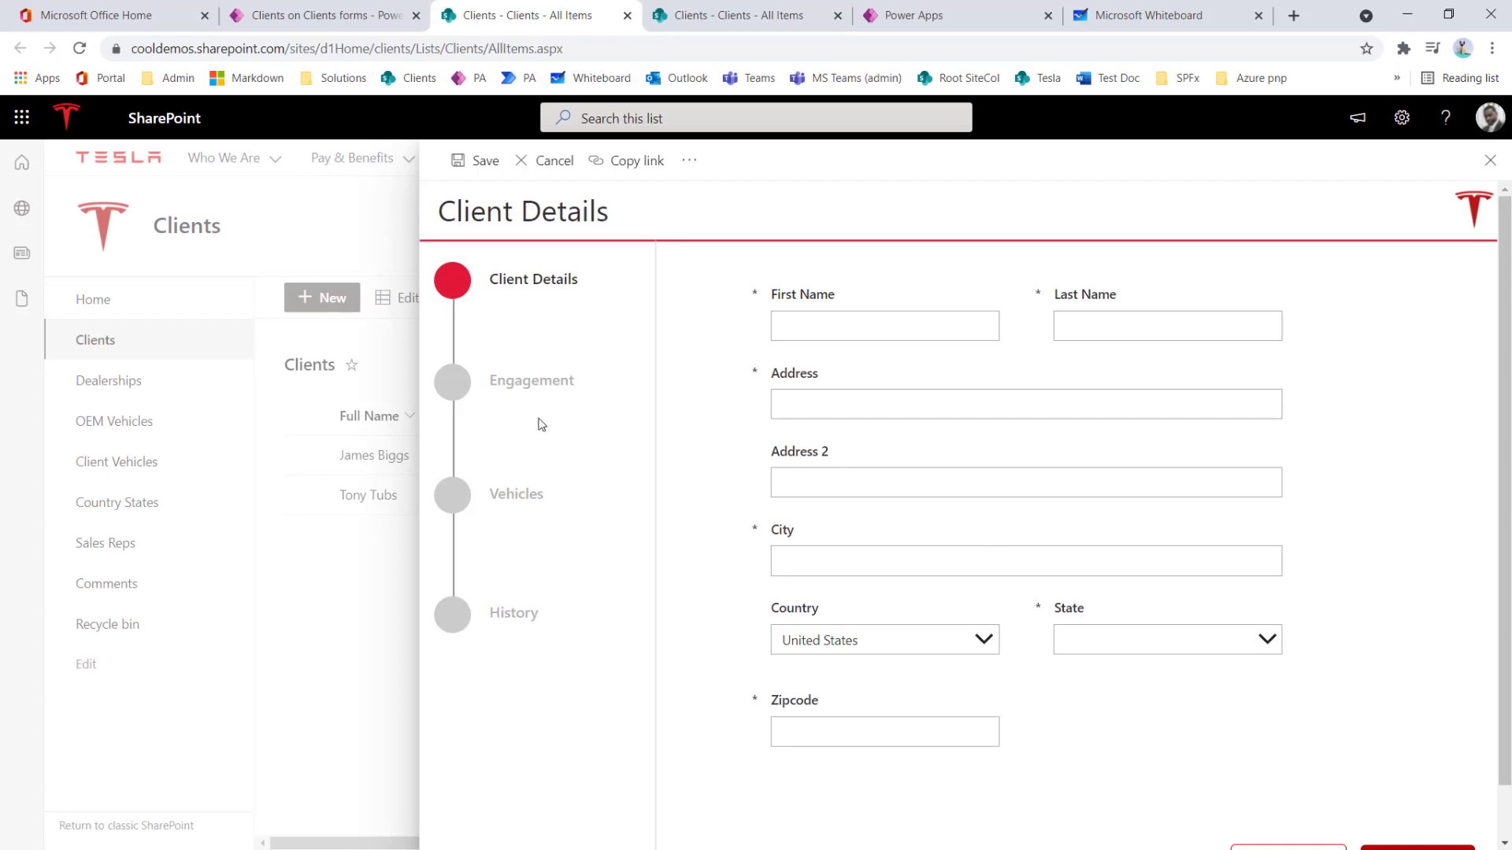
Step: Go through the new client form's screens again, comparing the fields on Vehicles and History with those on Client Details and Engagement
left_click(461, 391)
left_click(452, 497)
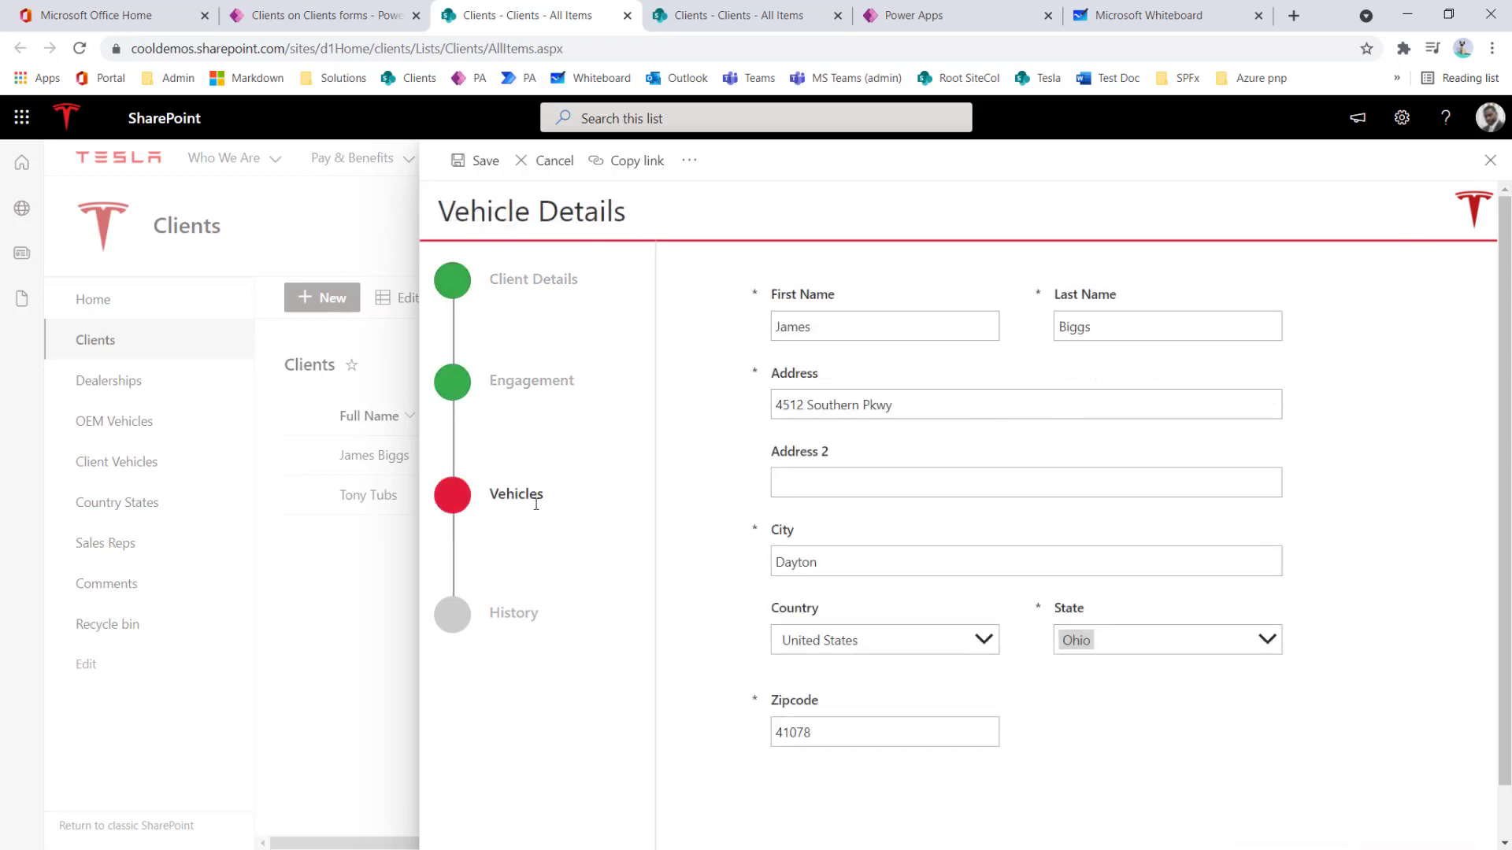
left_click(461, 627)
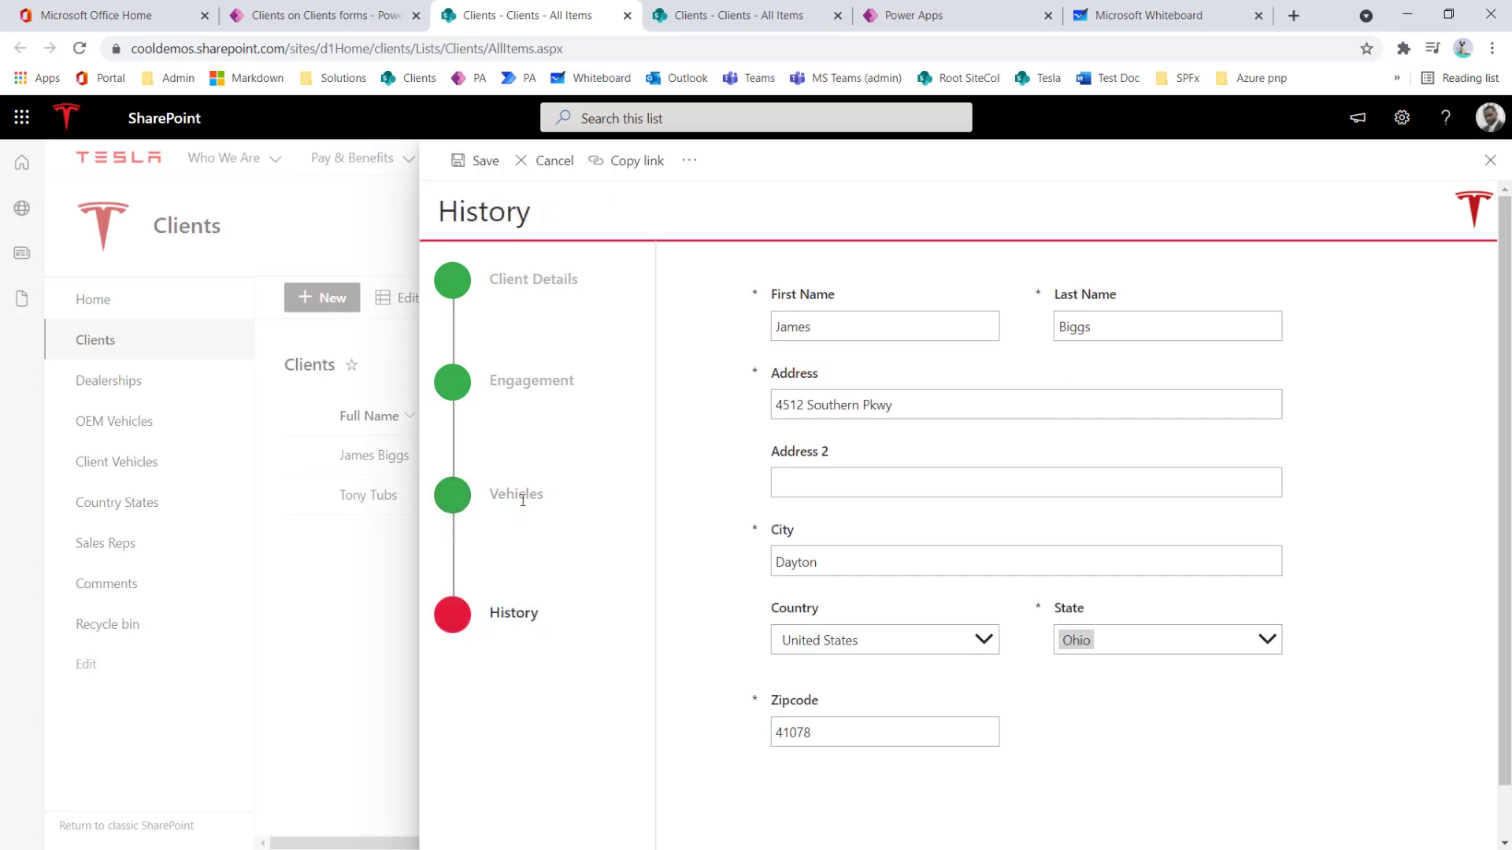
left_click(464, 496)
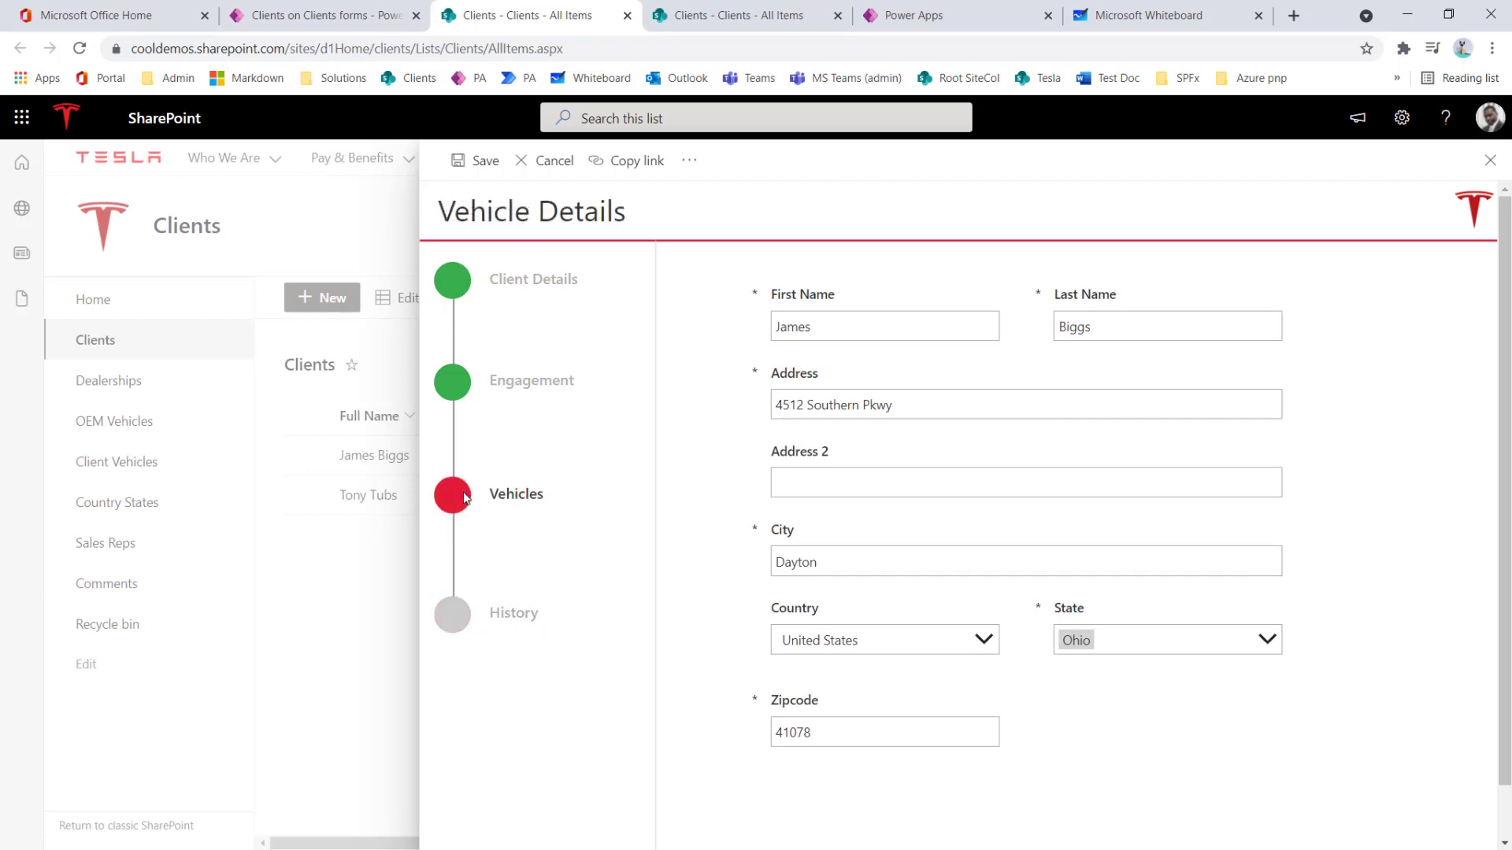
left_click(455, 393)
left_click(447, 297)
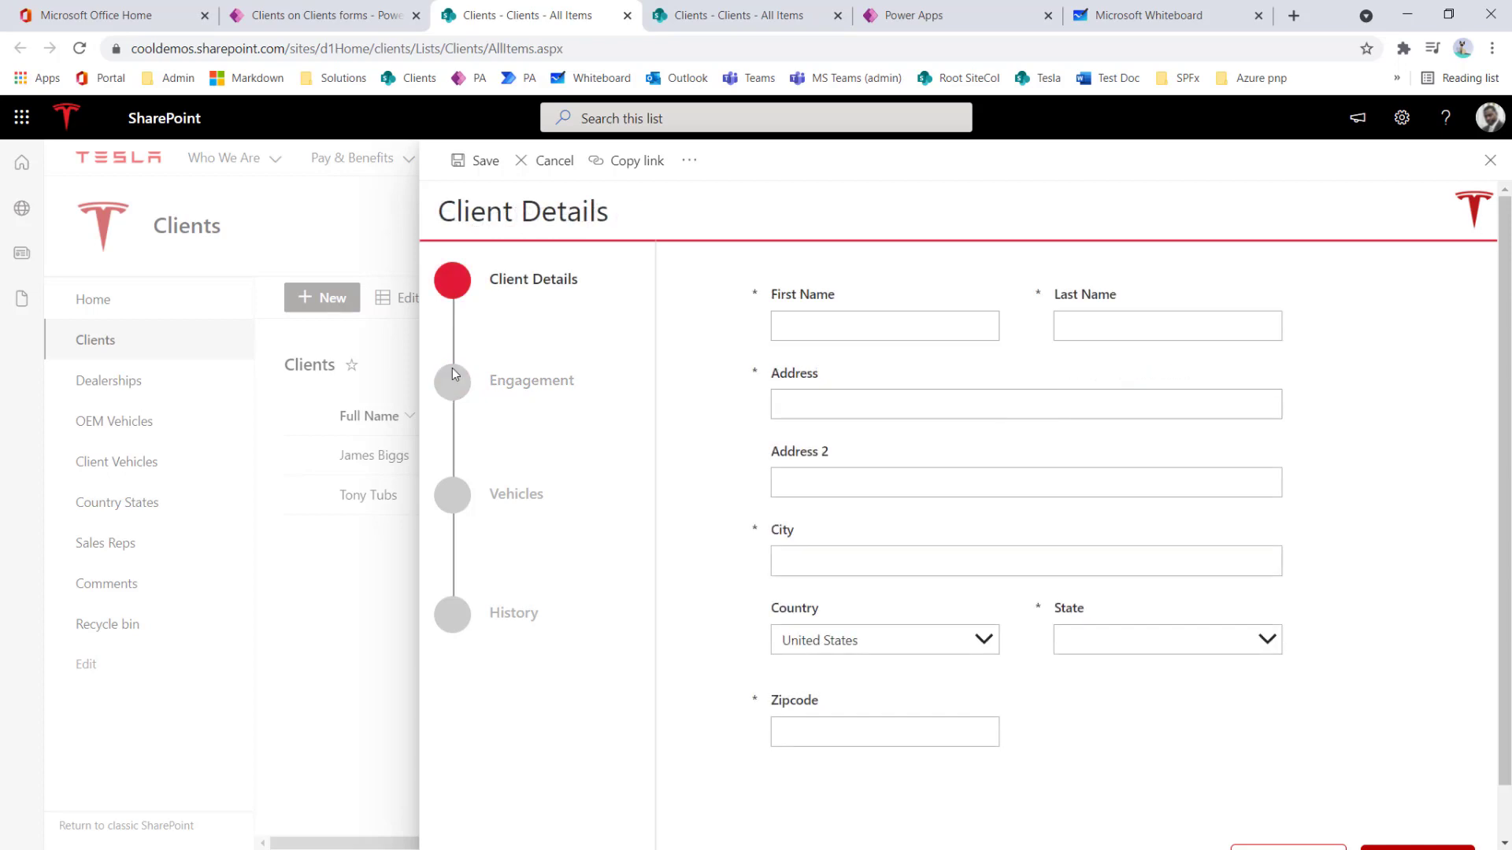
left_click(528, 386)
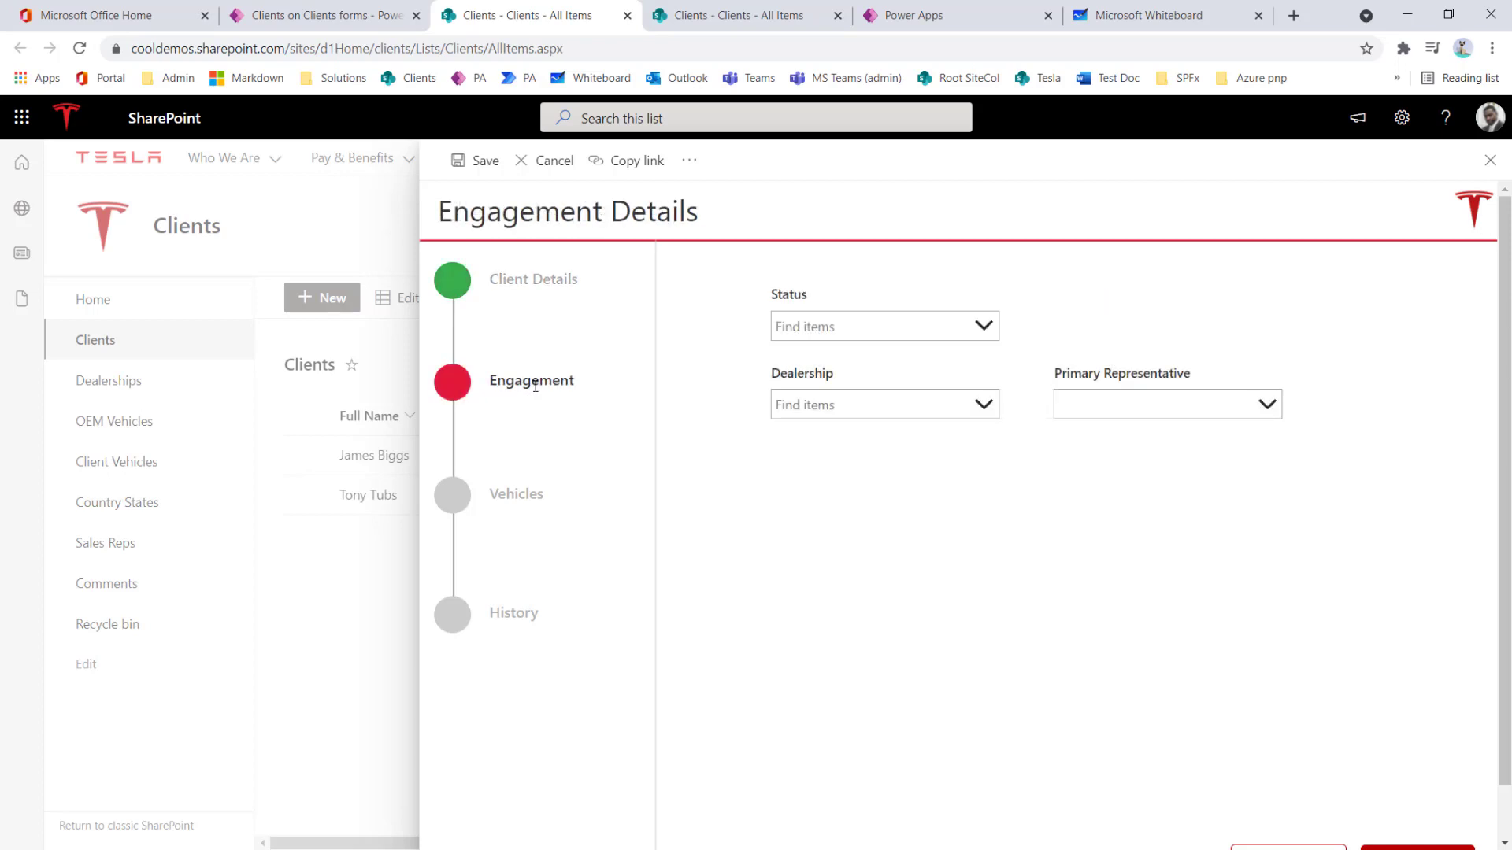
left_click(455, 498)
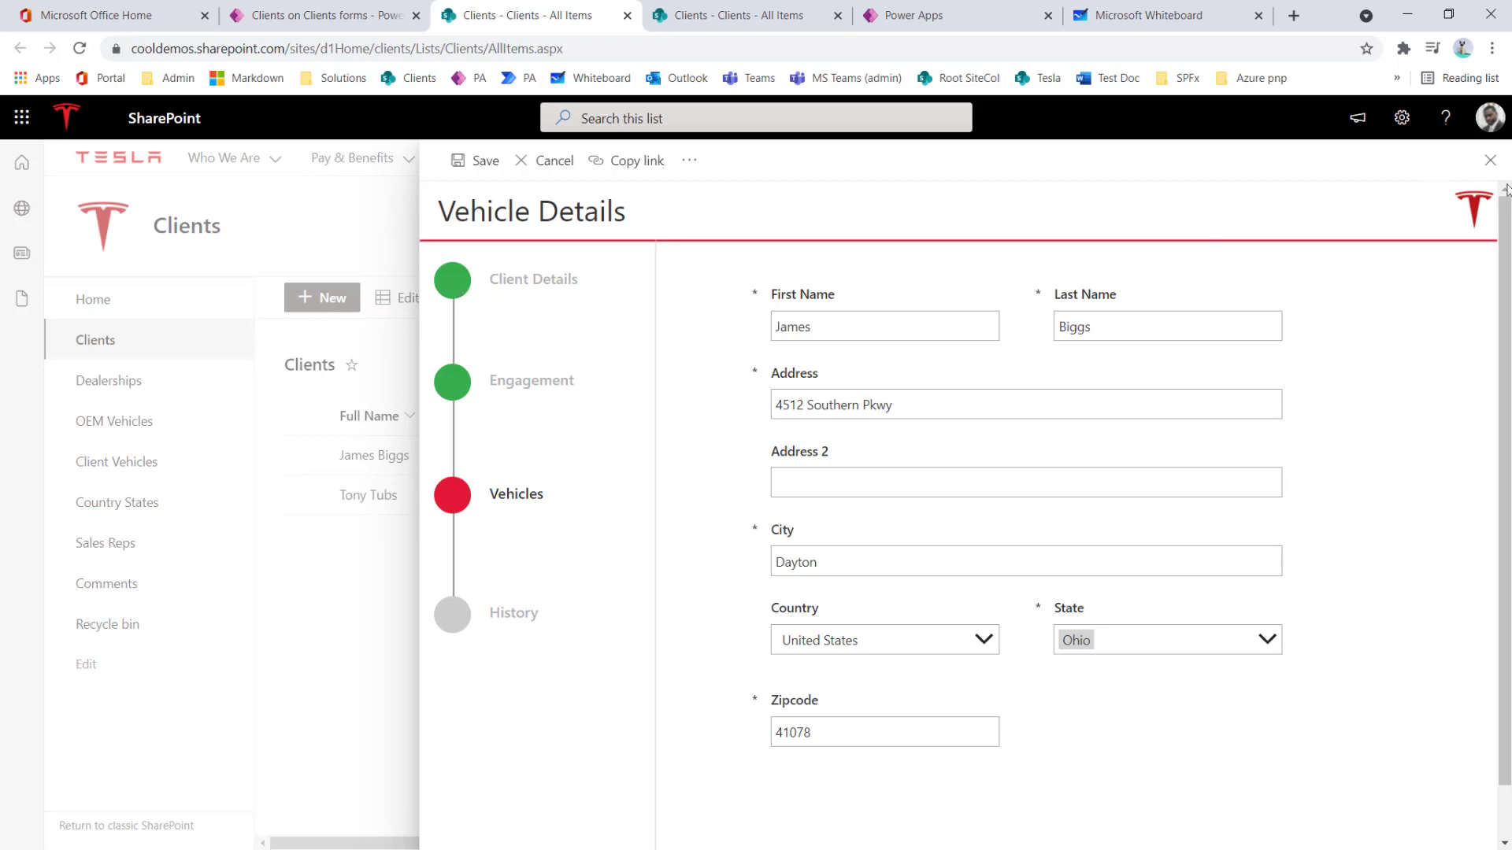
Step: Start a new client item, fill in the client's name and address fields, and choose United States with Ohio as the state
left_click(1490, 160)
left_click(381, 463)
left_click(468, 300)
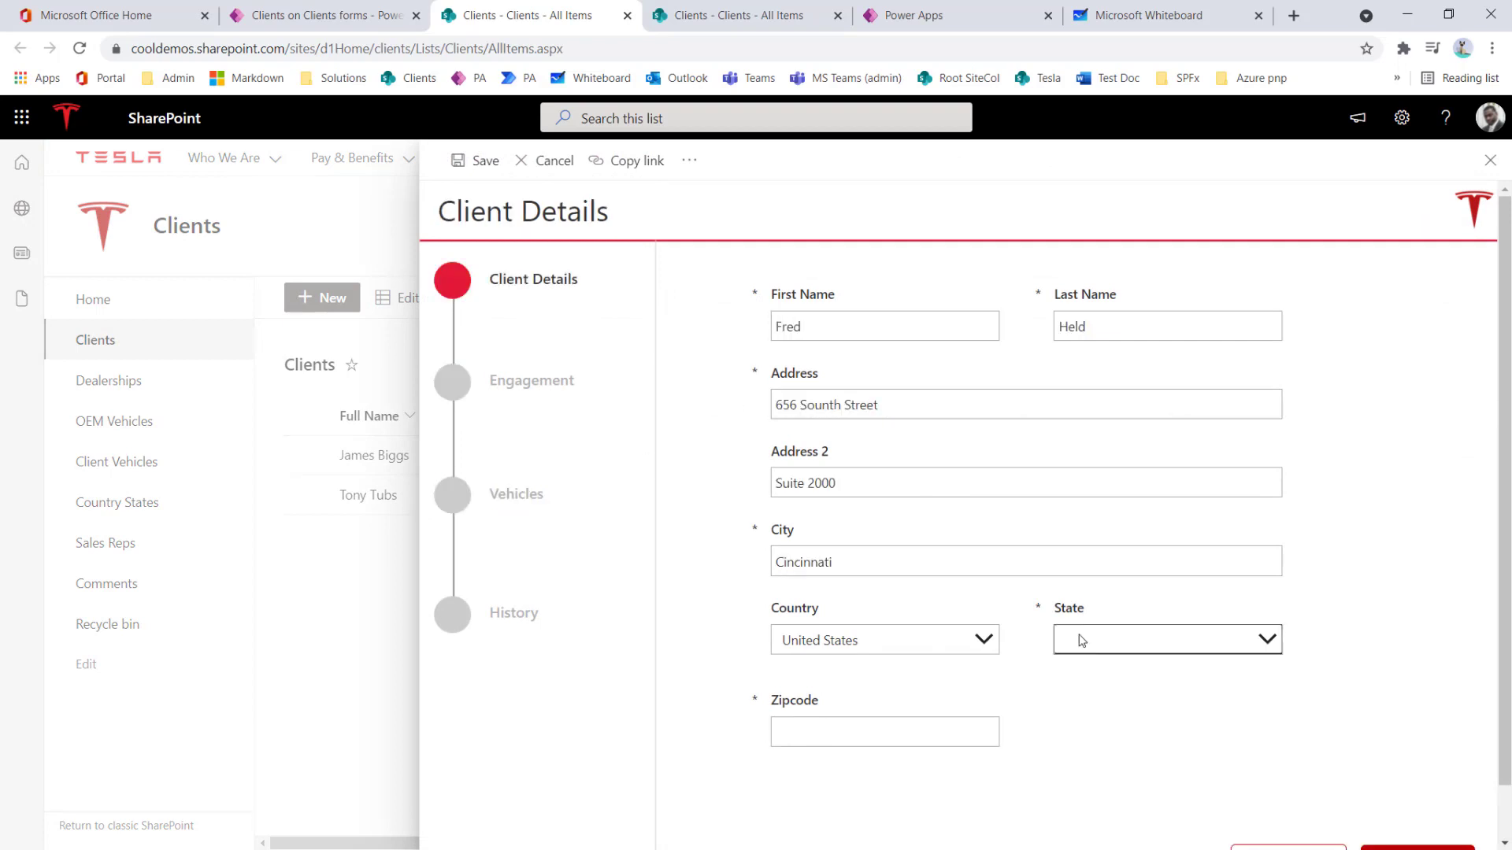
left_click(1158, 640)
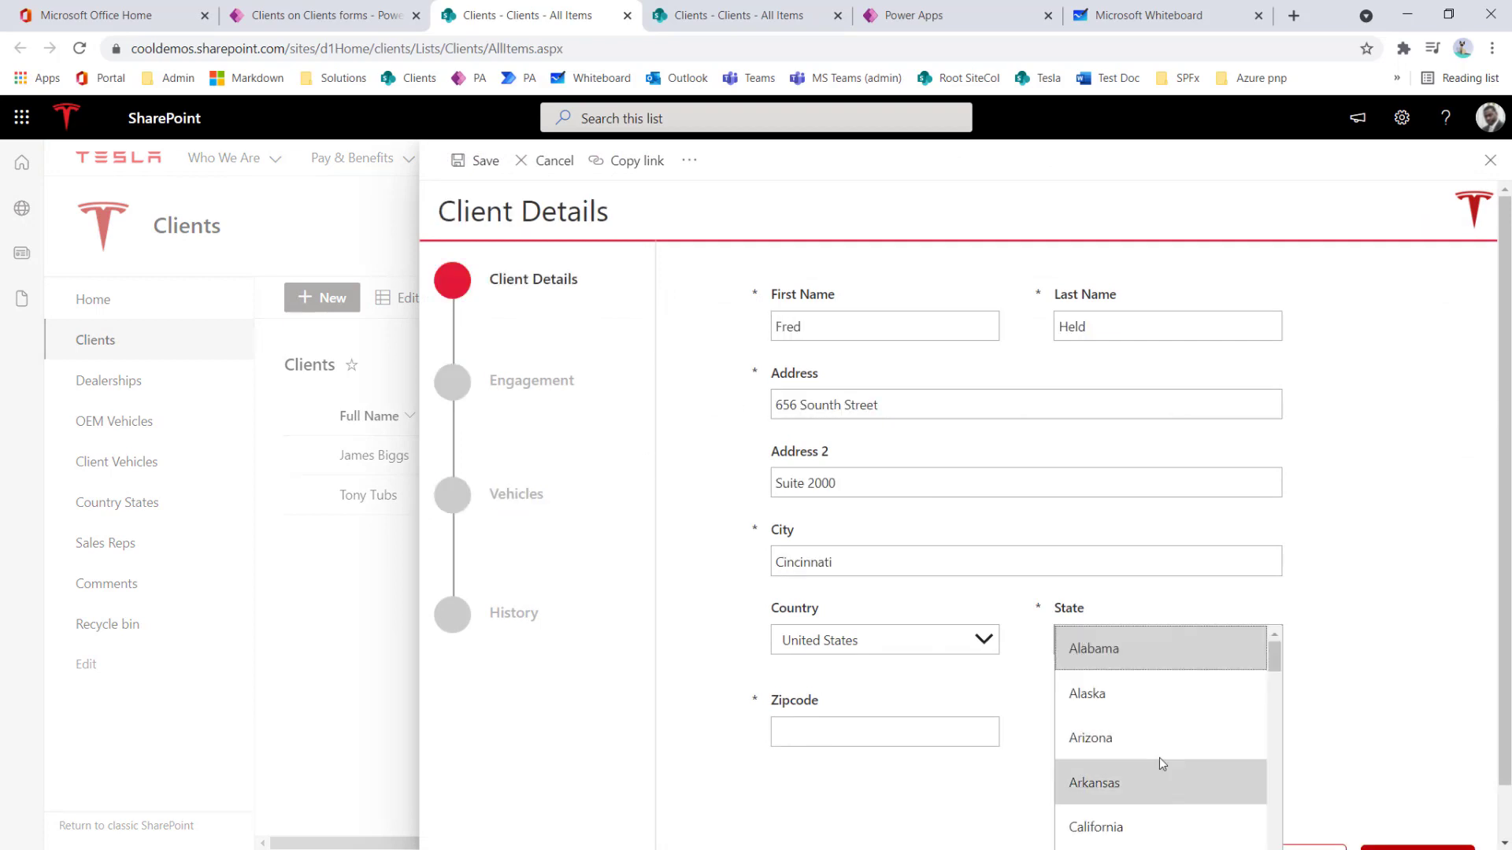
scroll(1159, 757, "down", 3)
scroll(1178, 726, "down", 15)
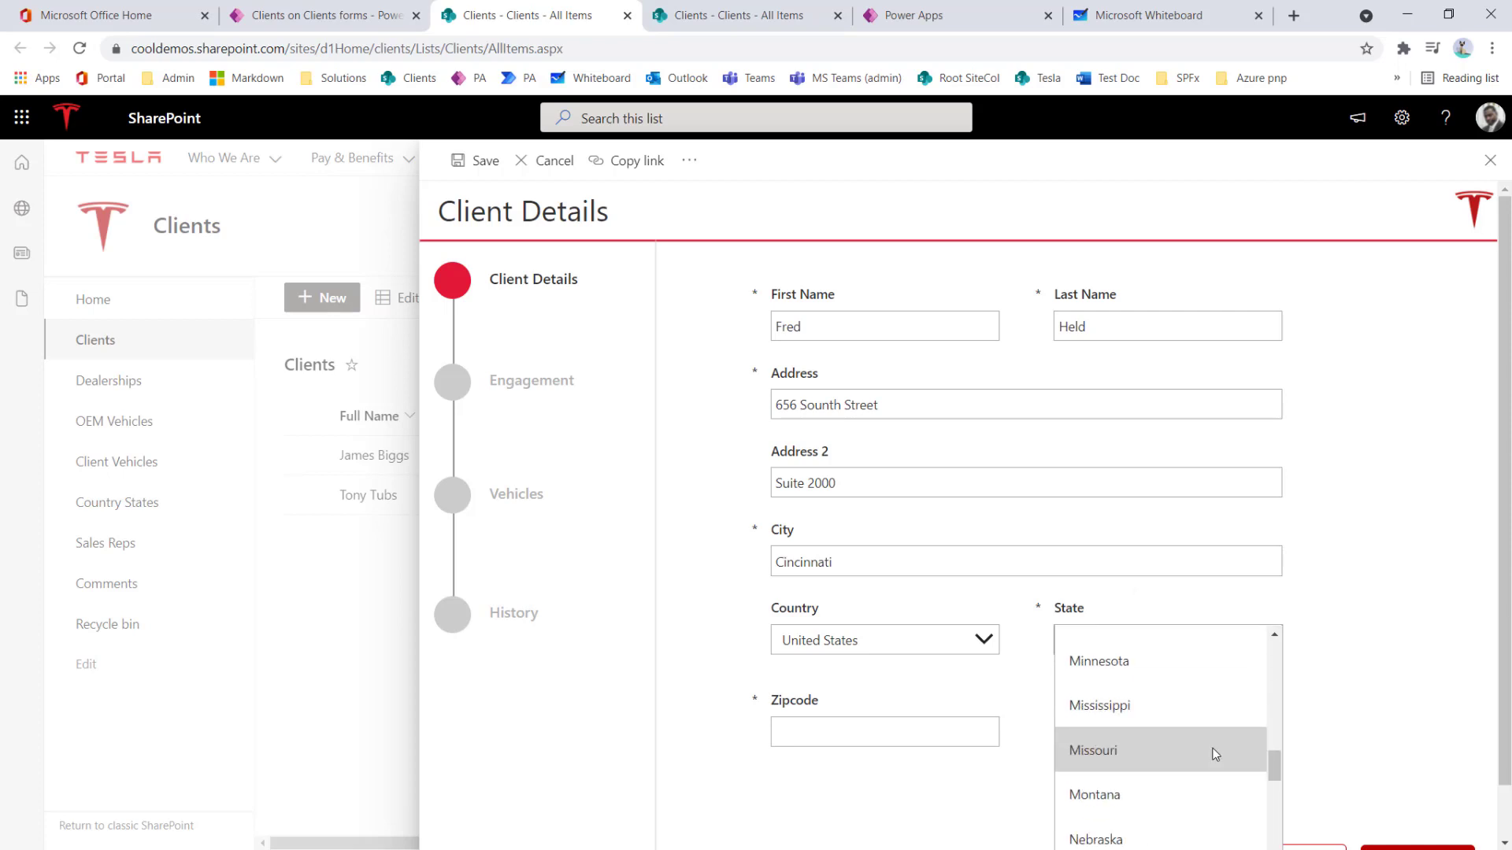
left_click(1080, 647)
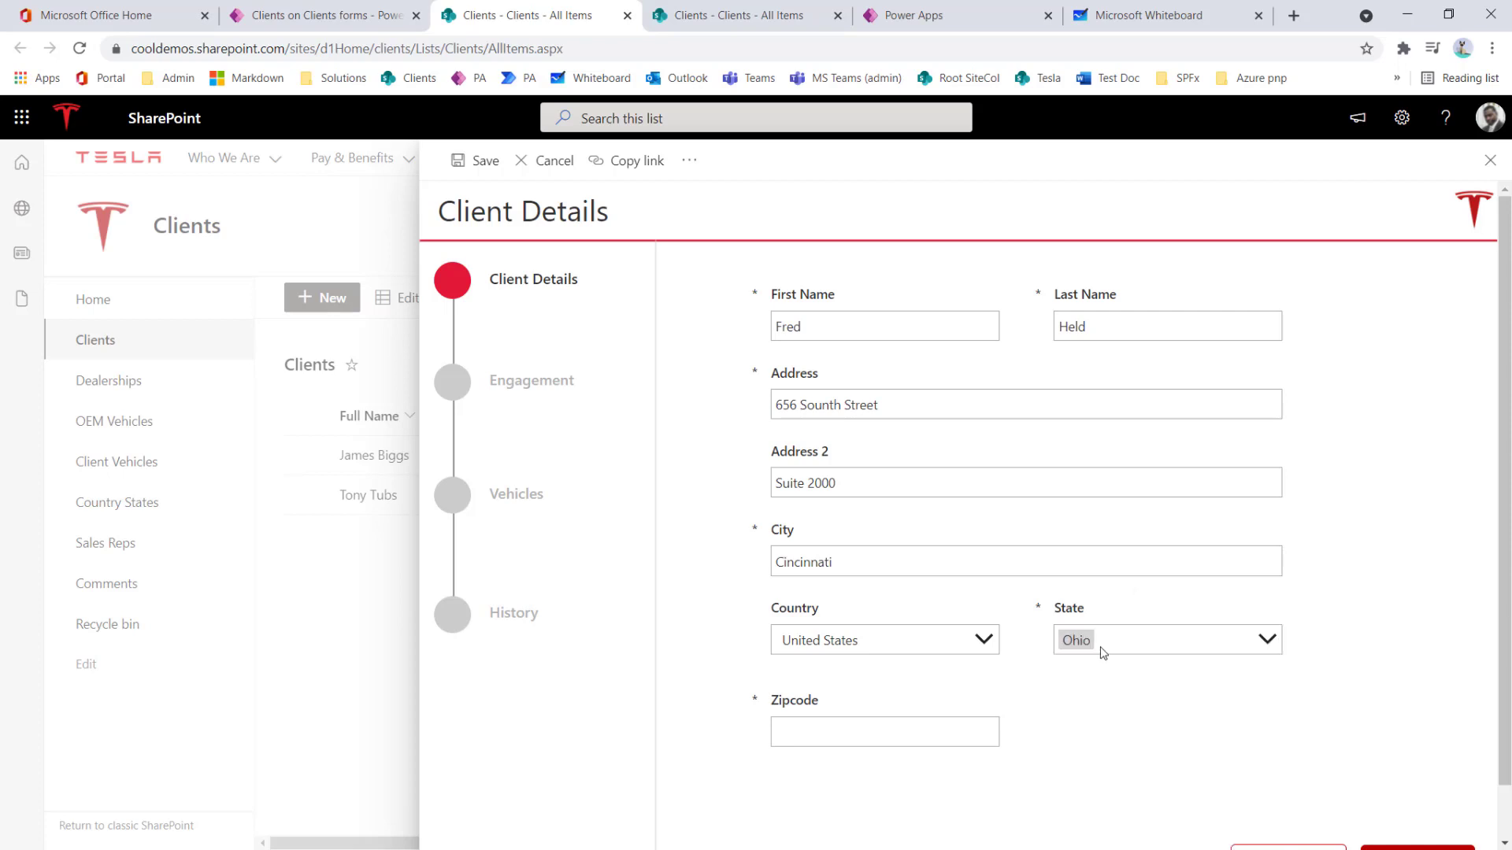
Step: Change the new client's country to Canada and the state to Ontario
left_click(972, 650)
left_click(896, 708)
left_click(1154, 639)
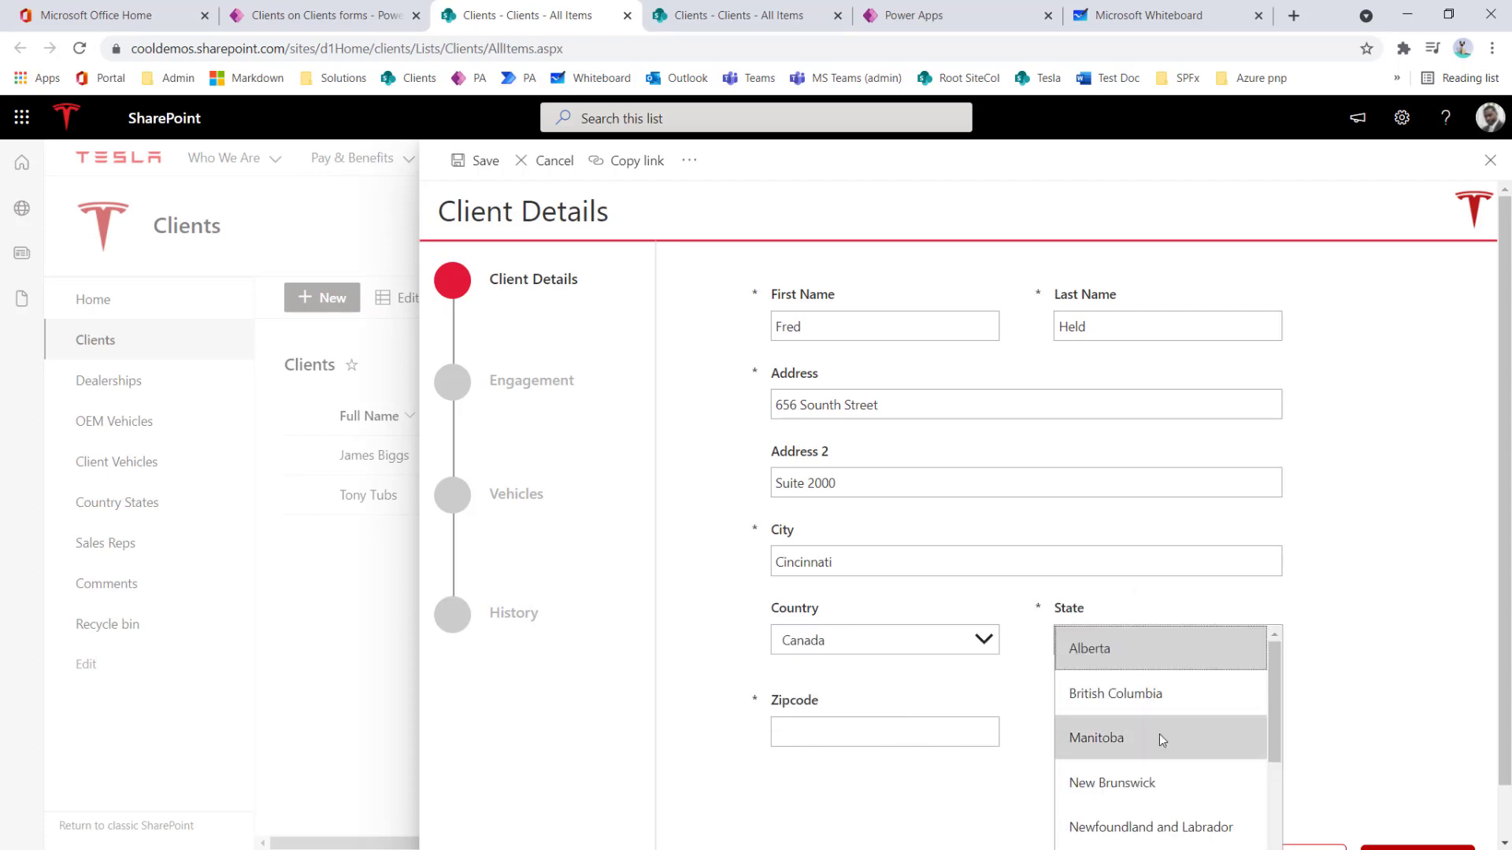
scroll(1159, 734, "down", 5)
left_click(1149, 718)
Step: Enter the client's zip code, and set the country to United States and the state to Arizona
left_click(872, 732)
type("45668")
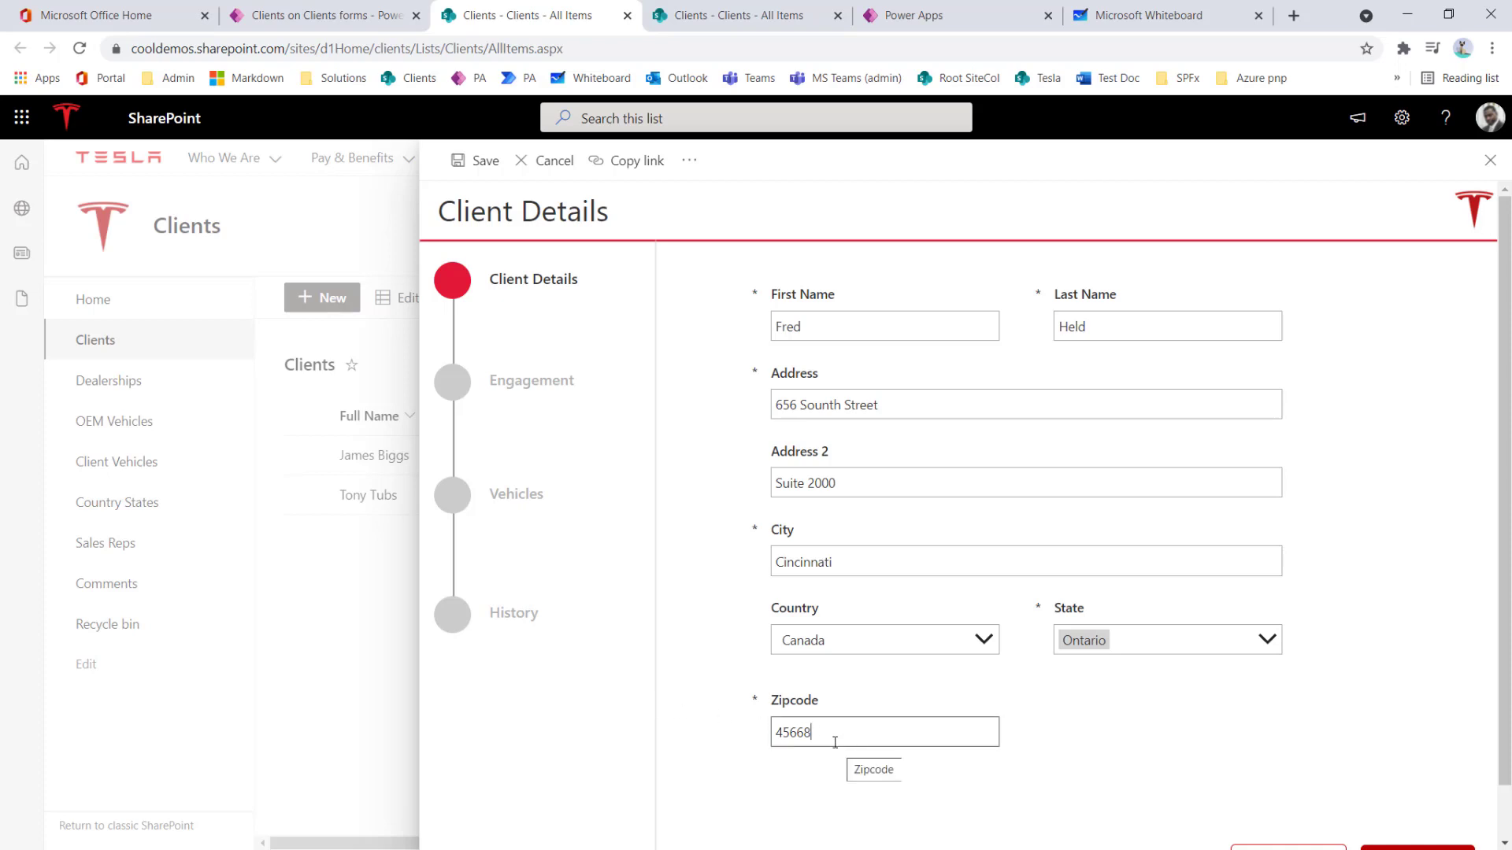
left_click(827, 639)
left_click(841, 663)
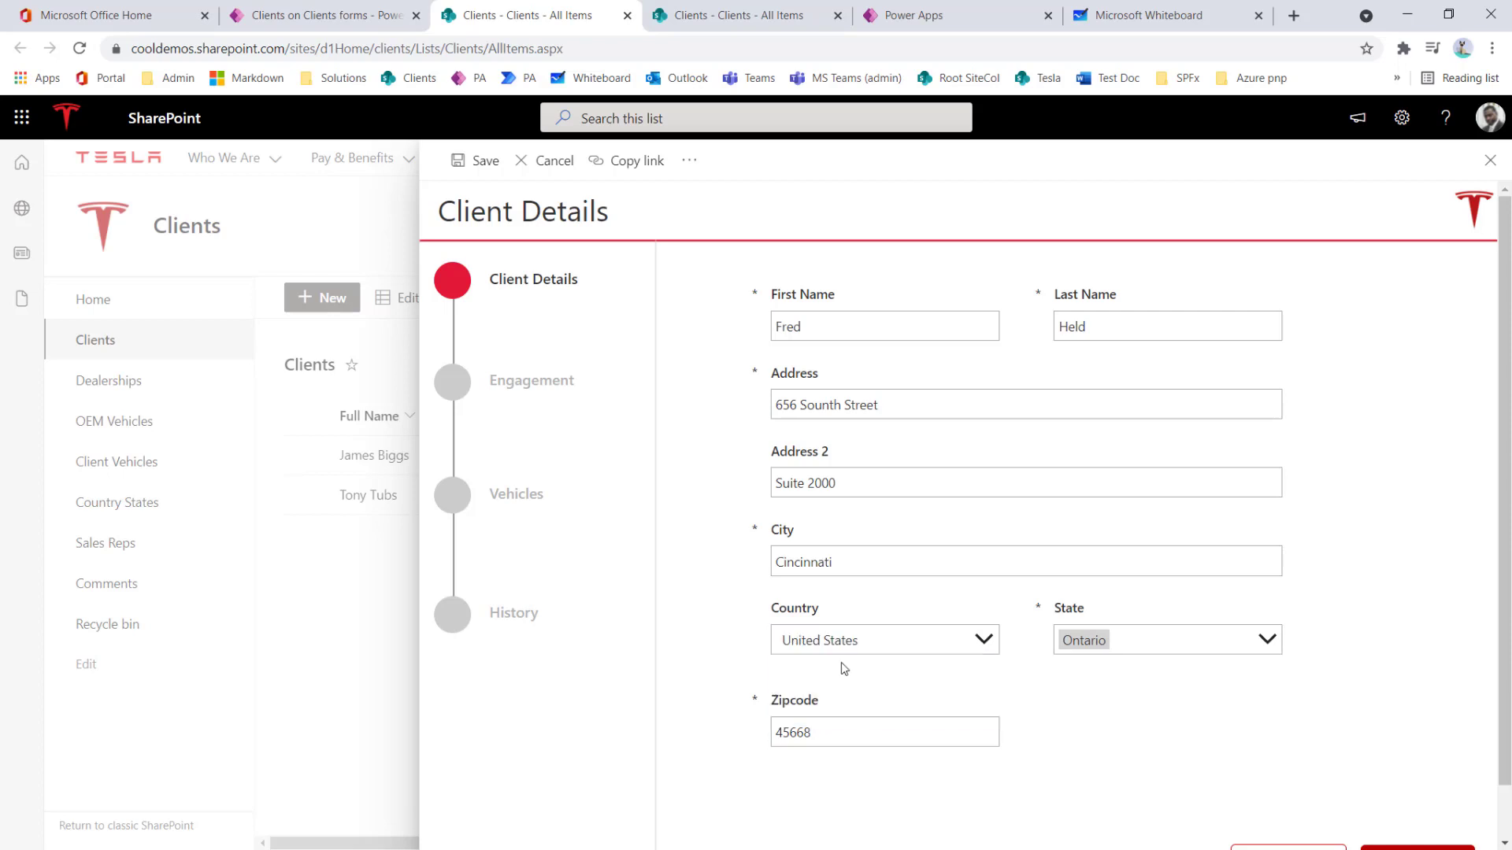
left_click(1061, 649)
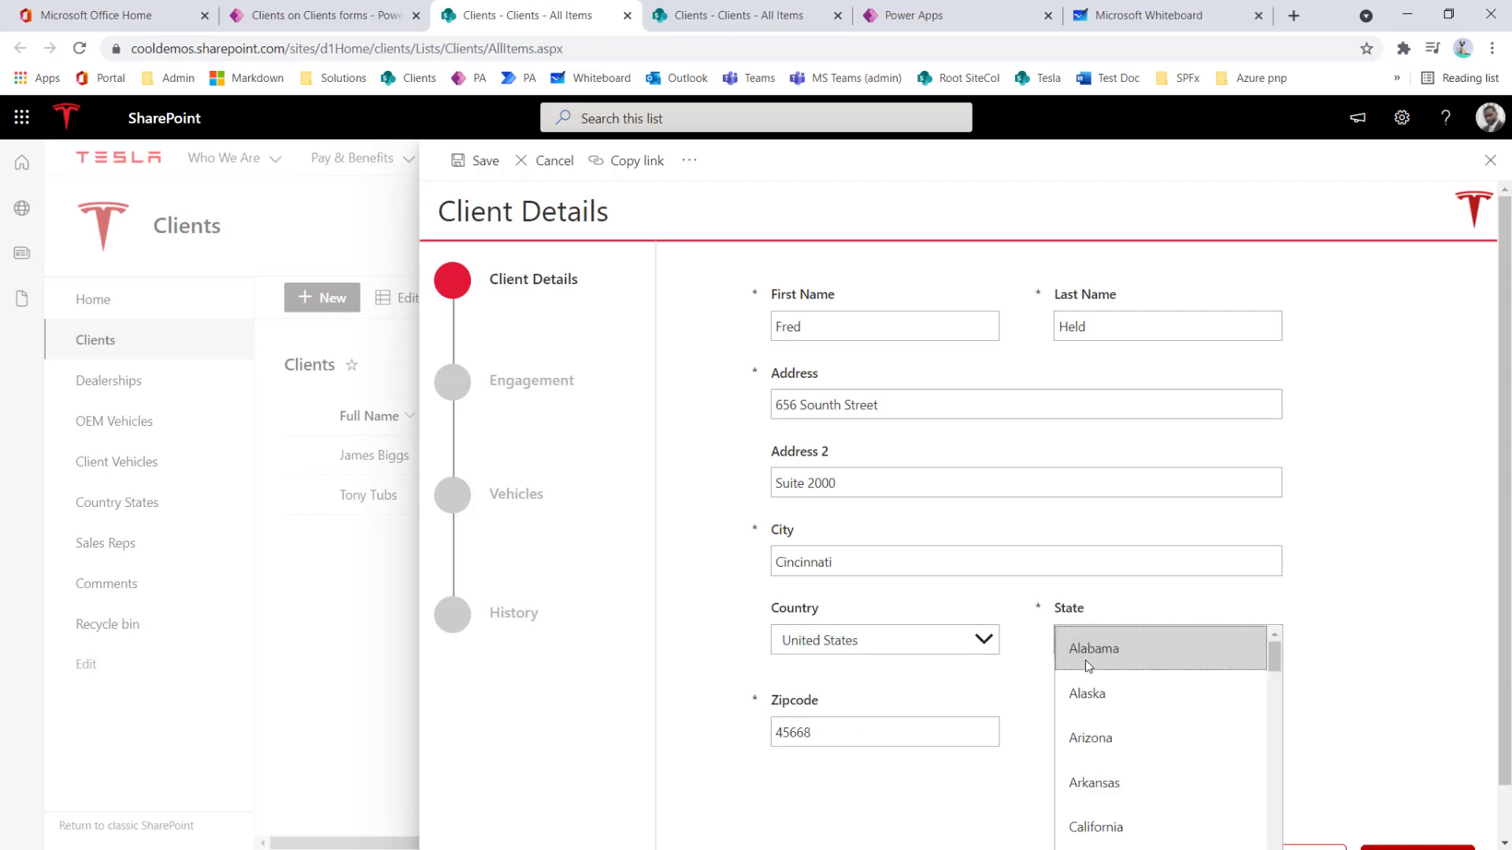
left_click(1109, 743)
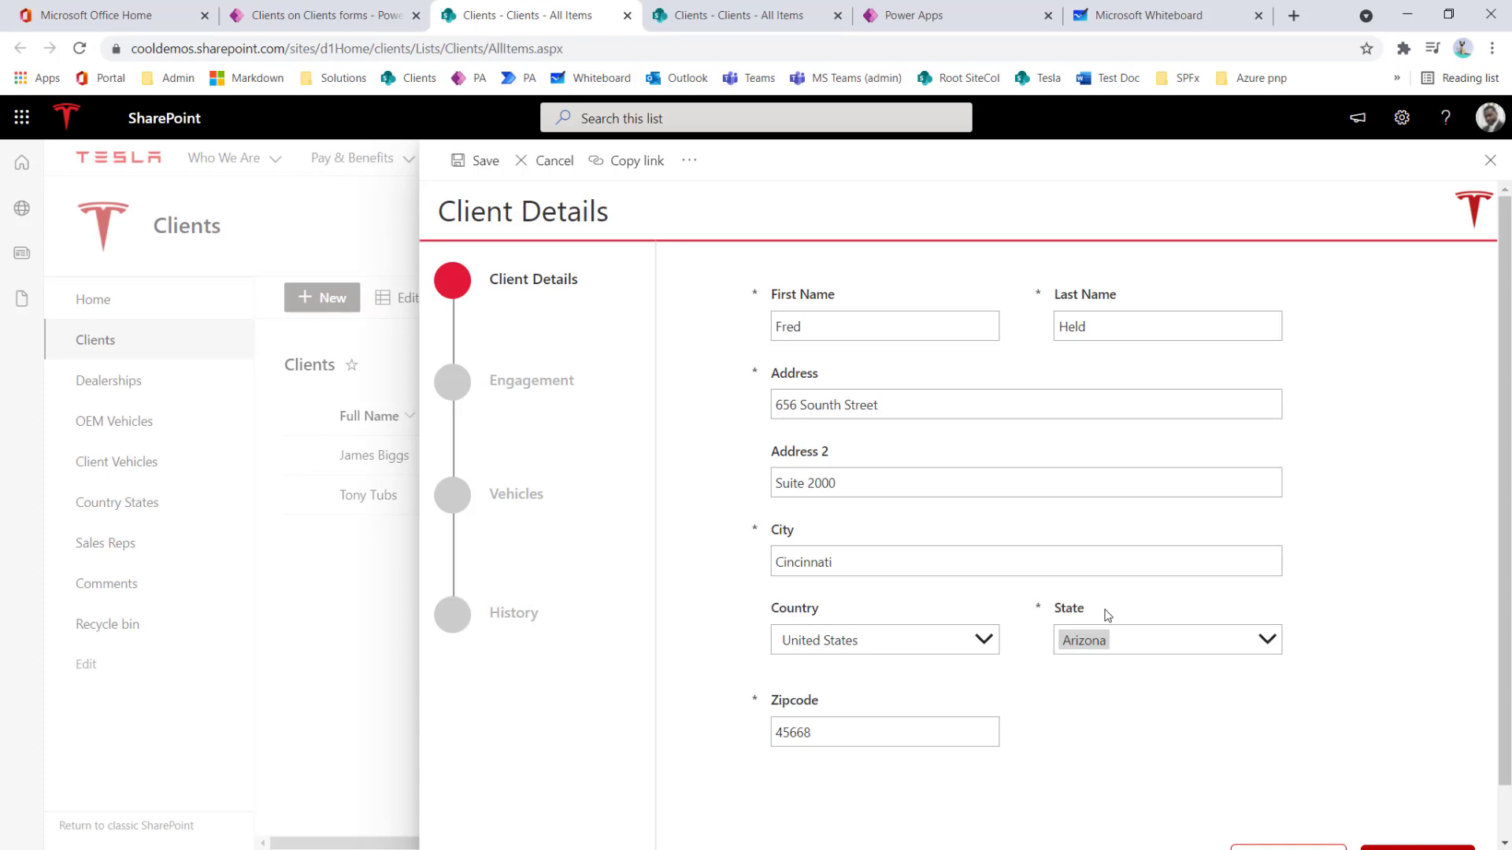
Step: On the Engagement screen, set Status to Draft and Dealership to Cleveland-Lyndhurst, choose the primary representative, and save the client with the form's own button
left_click(456, 396)
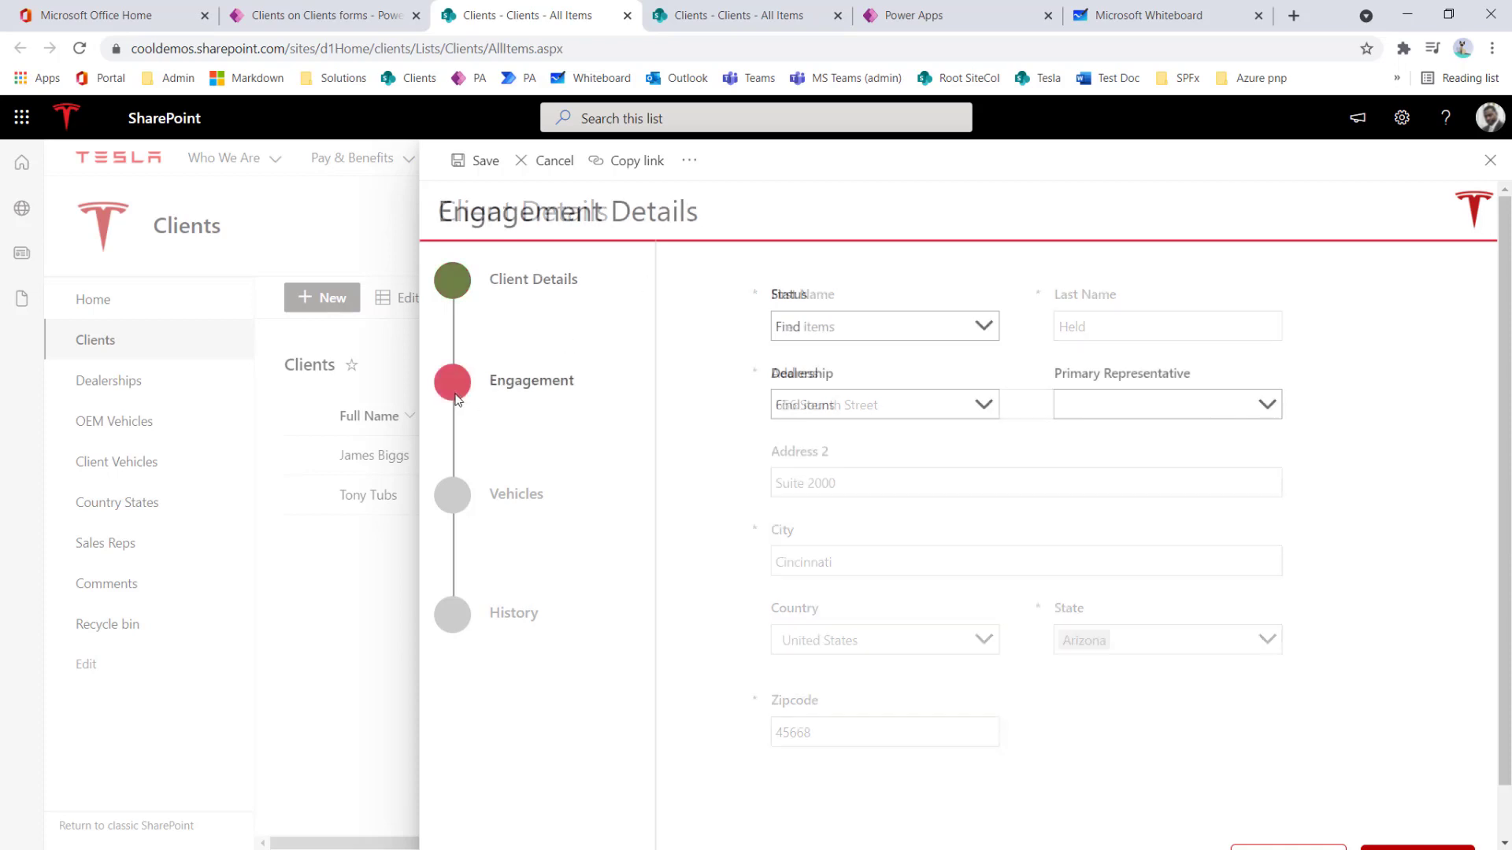
left_click(840, 329)
left_click(839, 361)
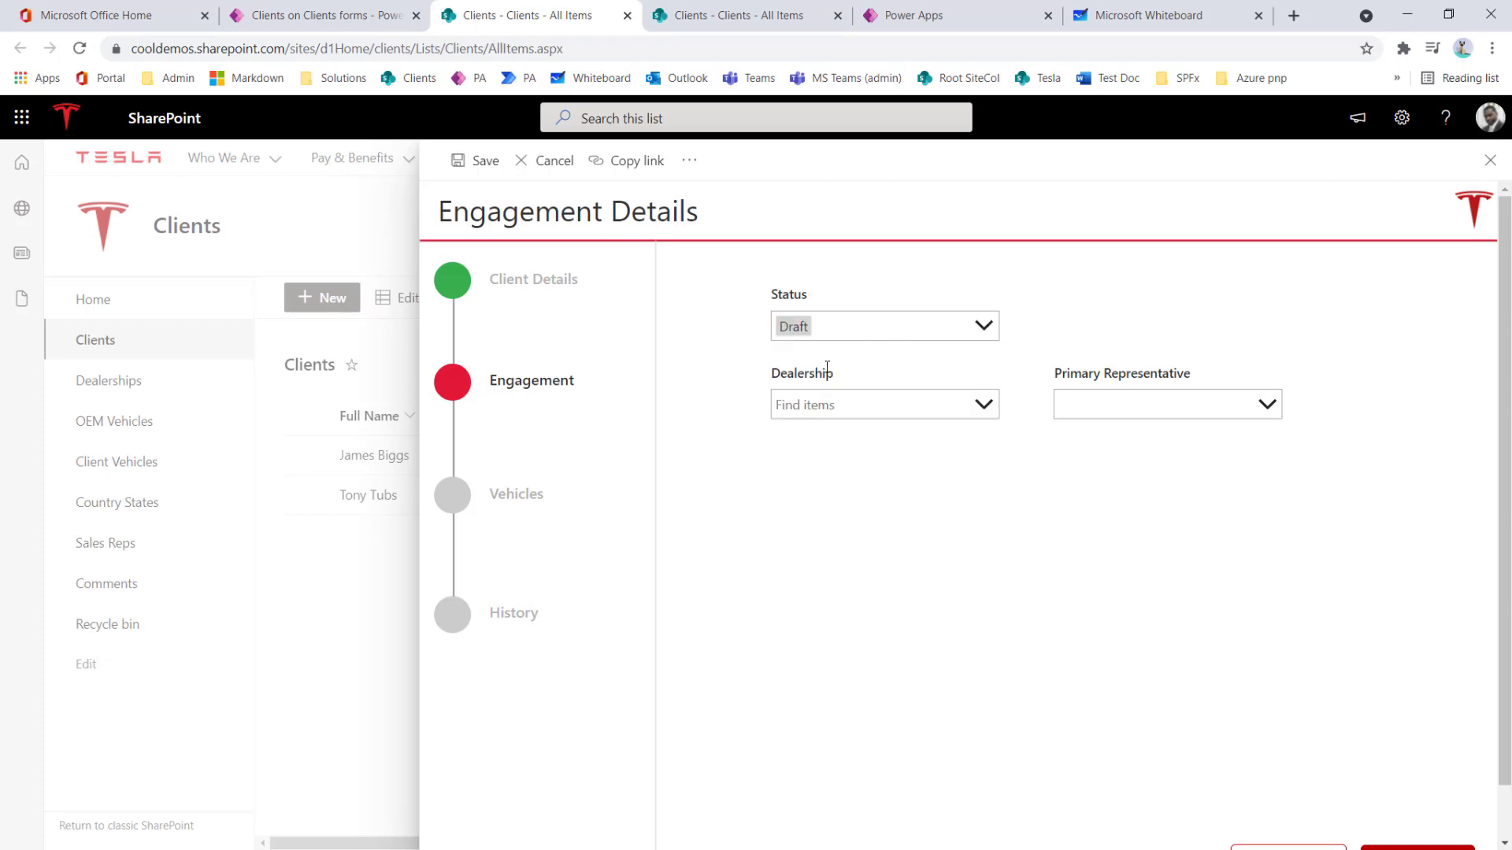
left_click(839, 398)
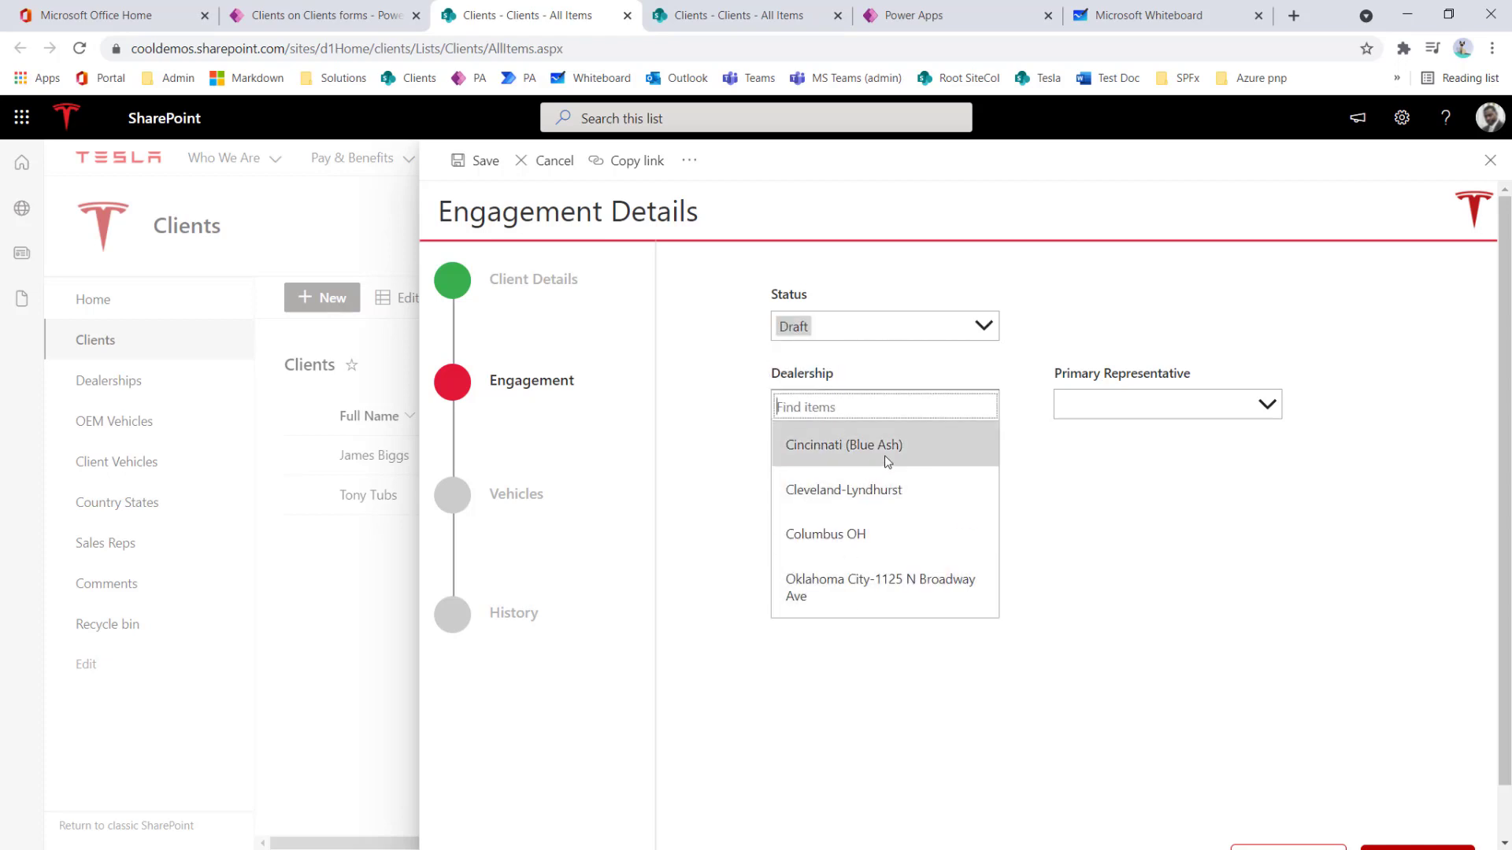
left_click(881, 492)
left_click(1118, 409)
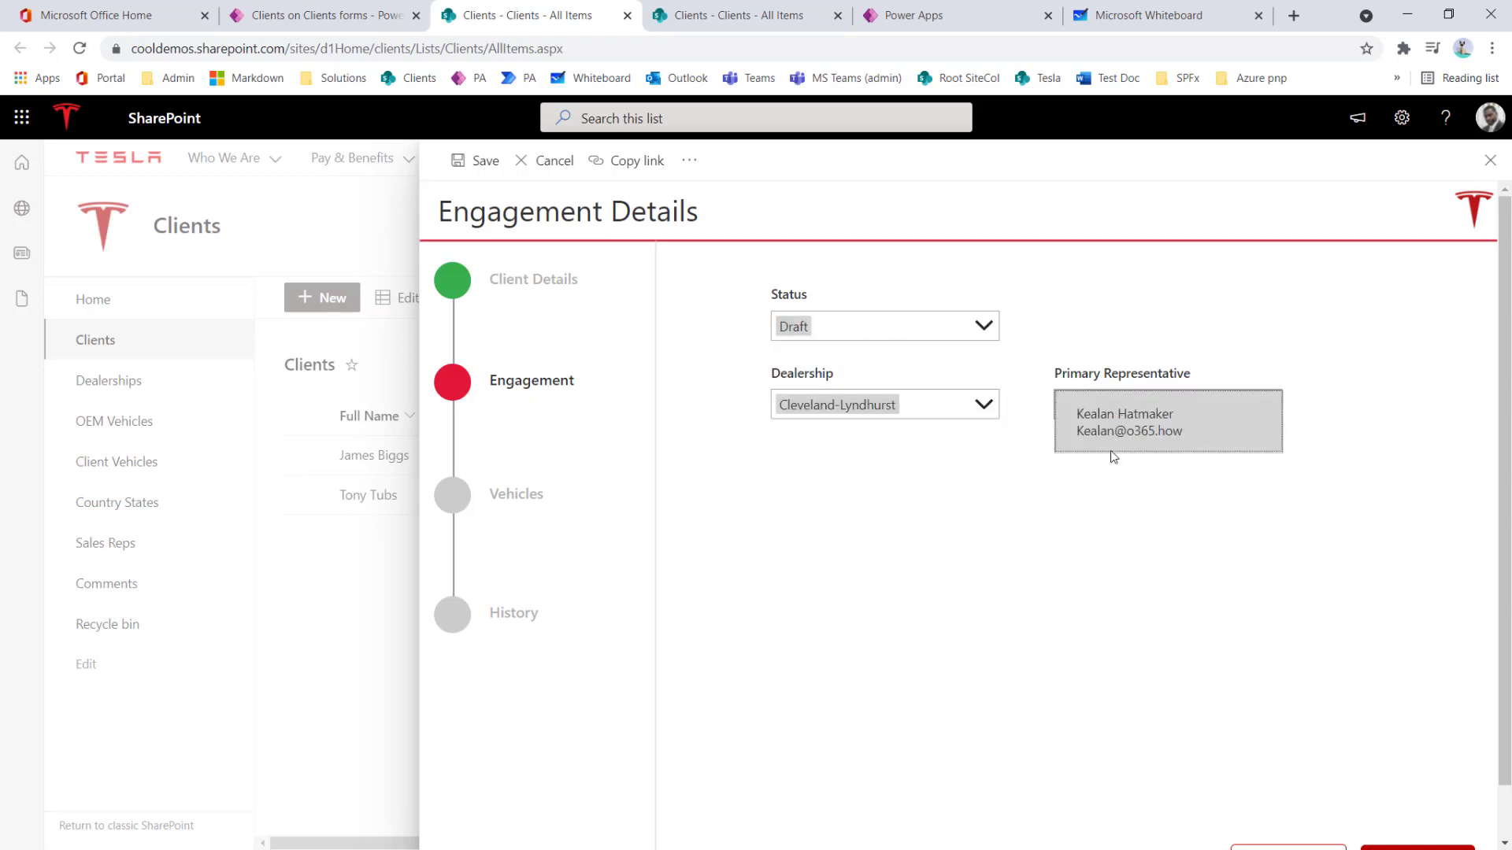
left_click(1112, 446)
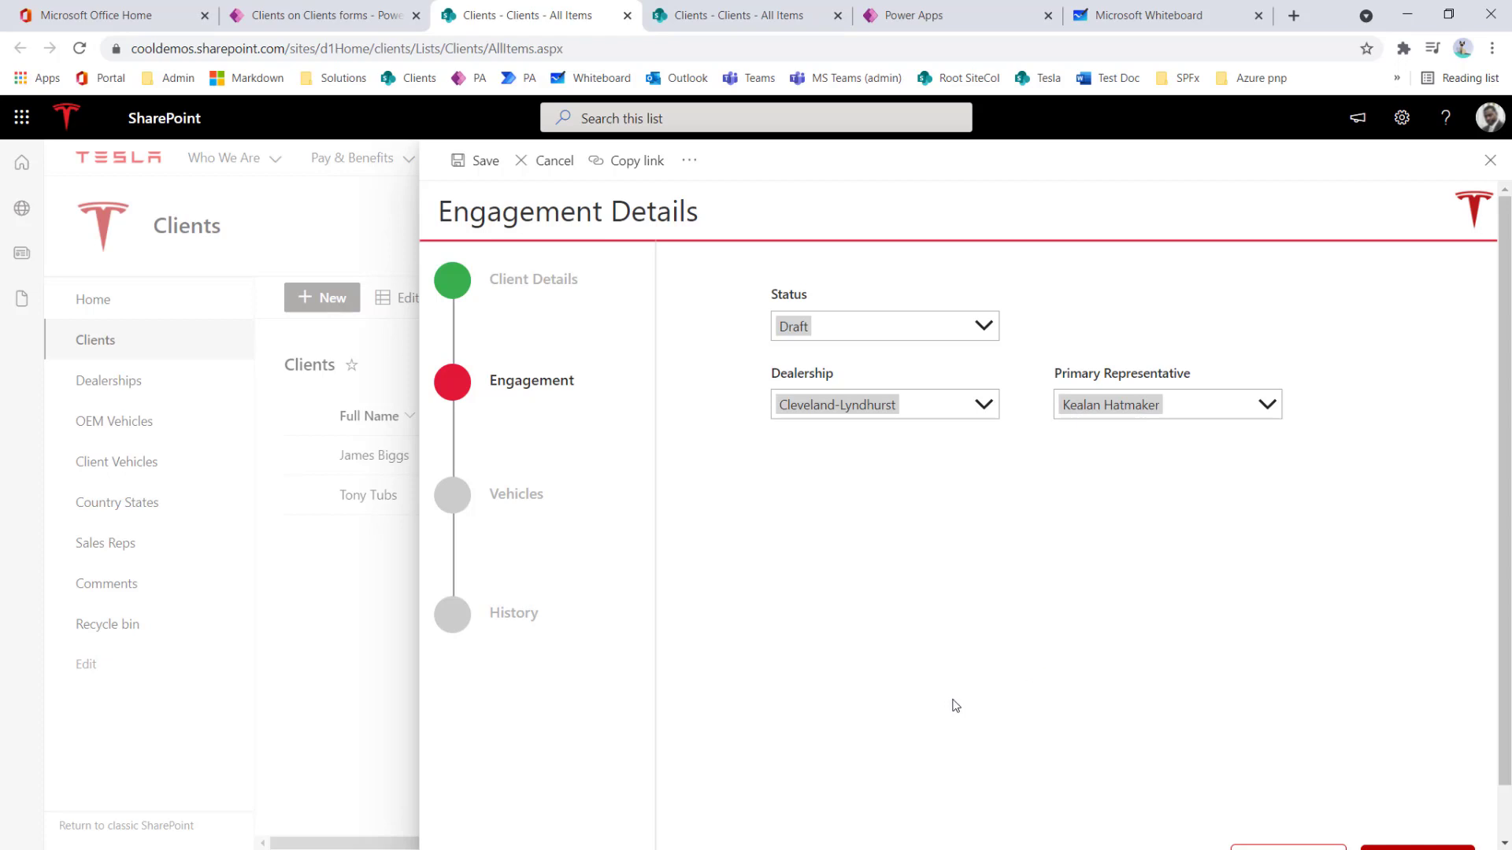
scroll(980, 677, "down", 1)
left_click(1417, 806)
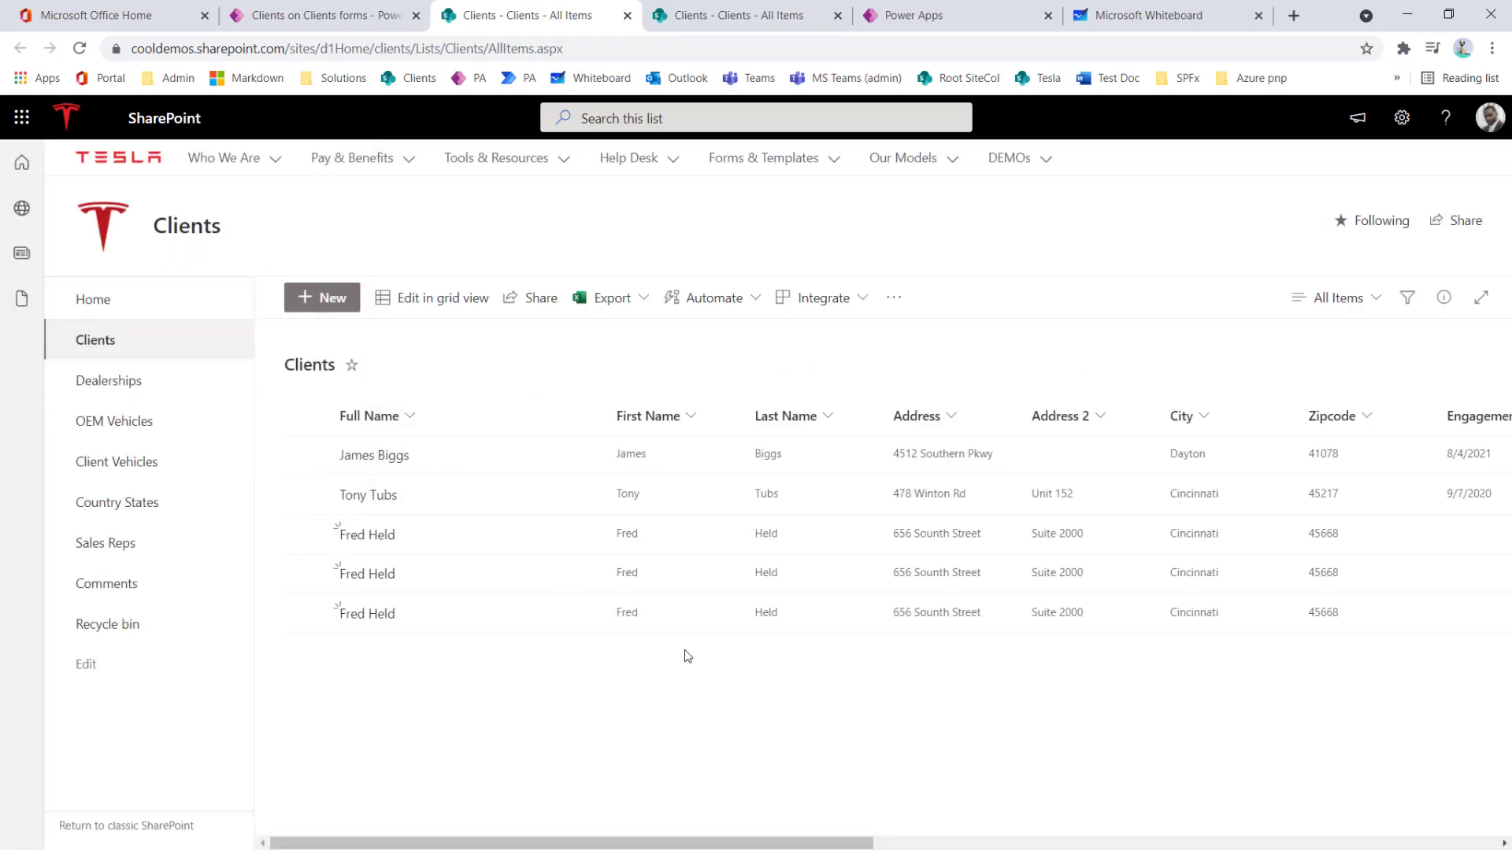
Step: Check the saved values across the Clients list columns and delete the last two duplicate entries of the new client
left_click_drag(692, 841, 1330, 847)
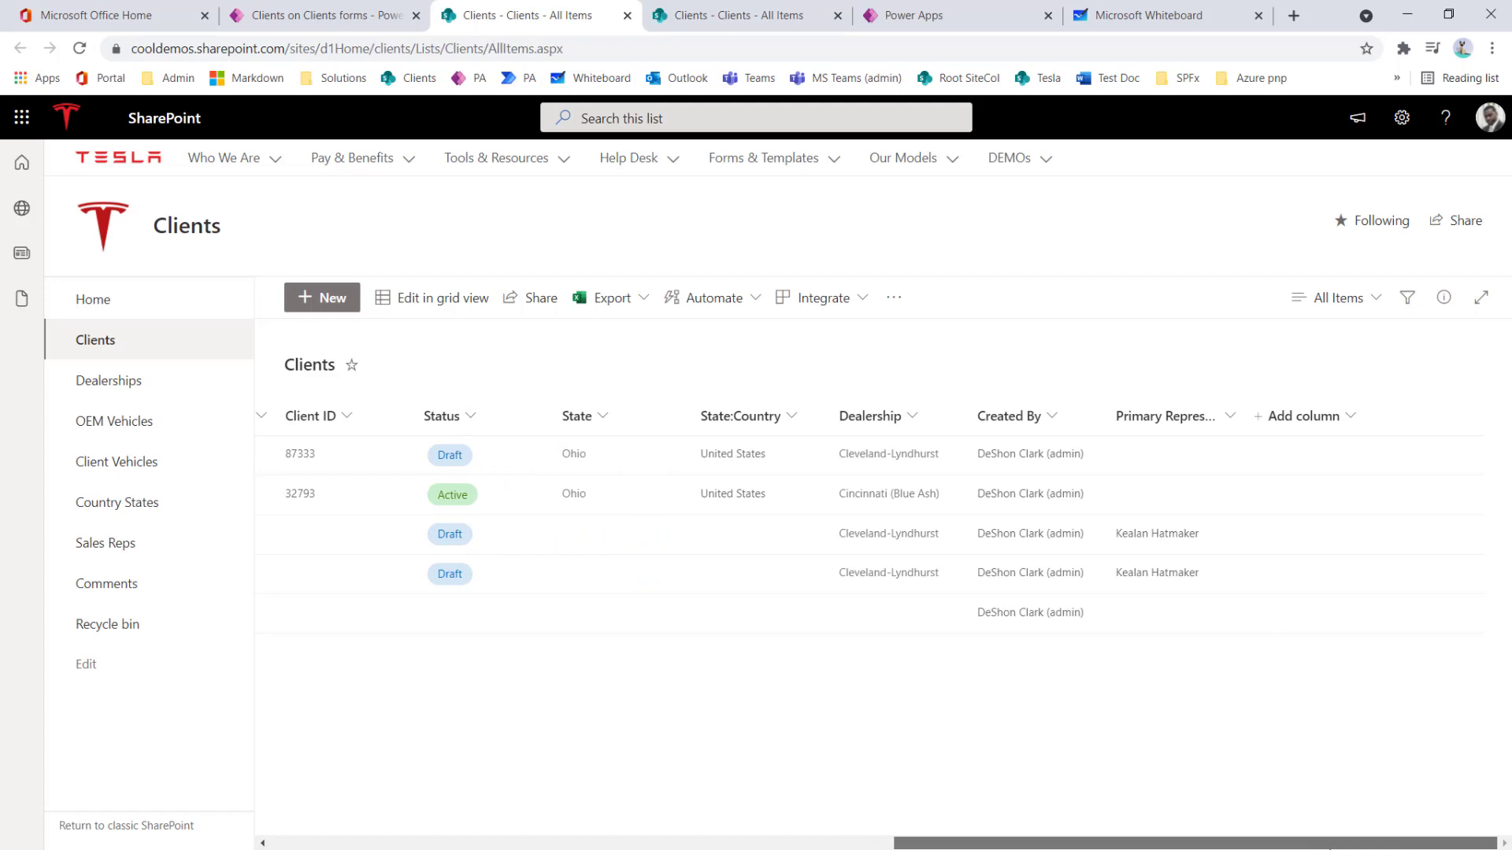
left_click_drag(1329, 848, 693, 848)
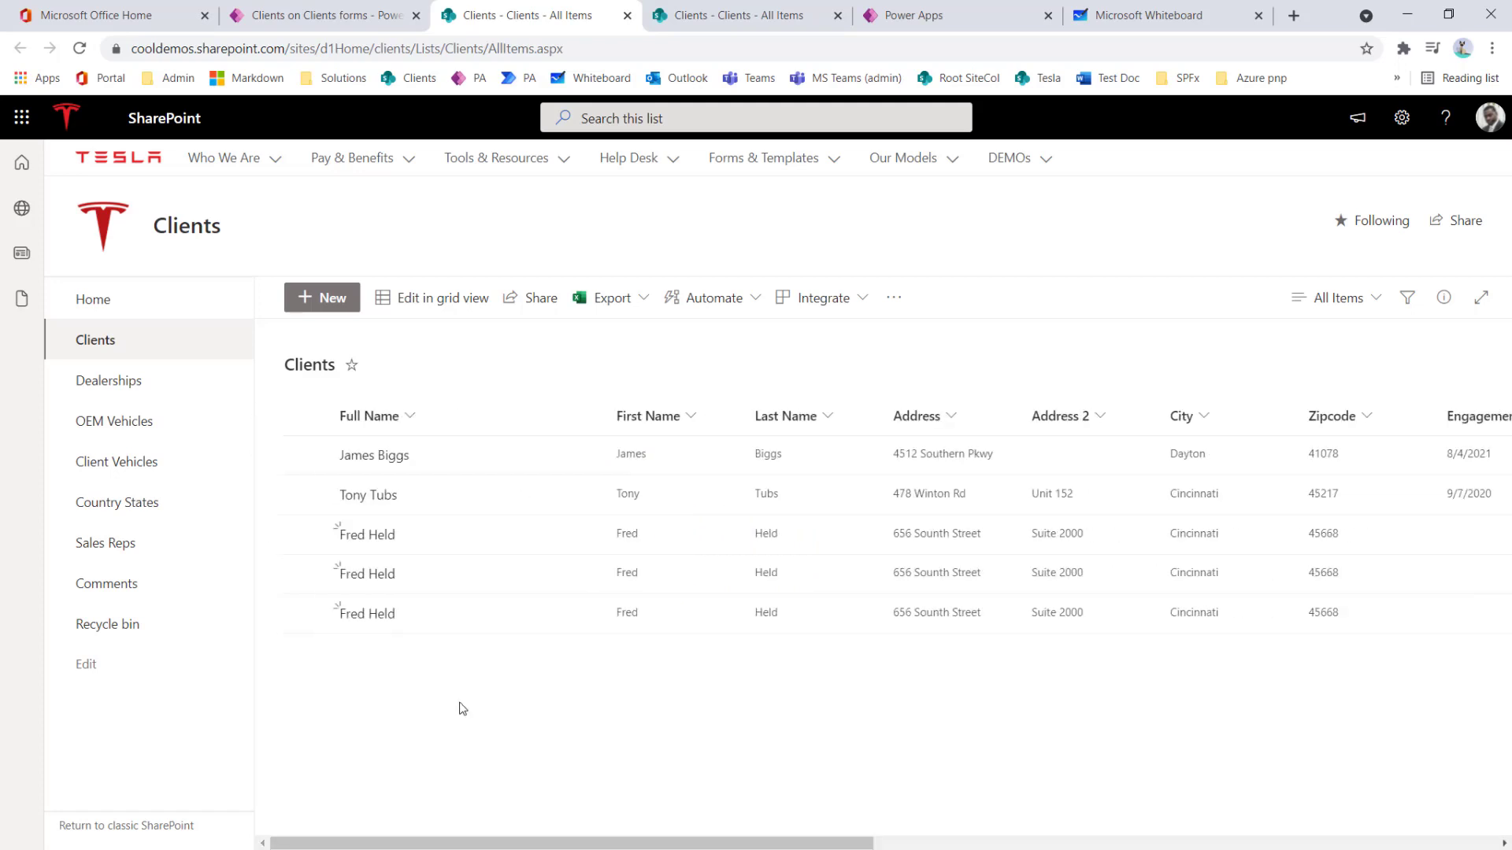
left_click(306, 573)
left_click(307, 612)
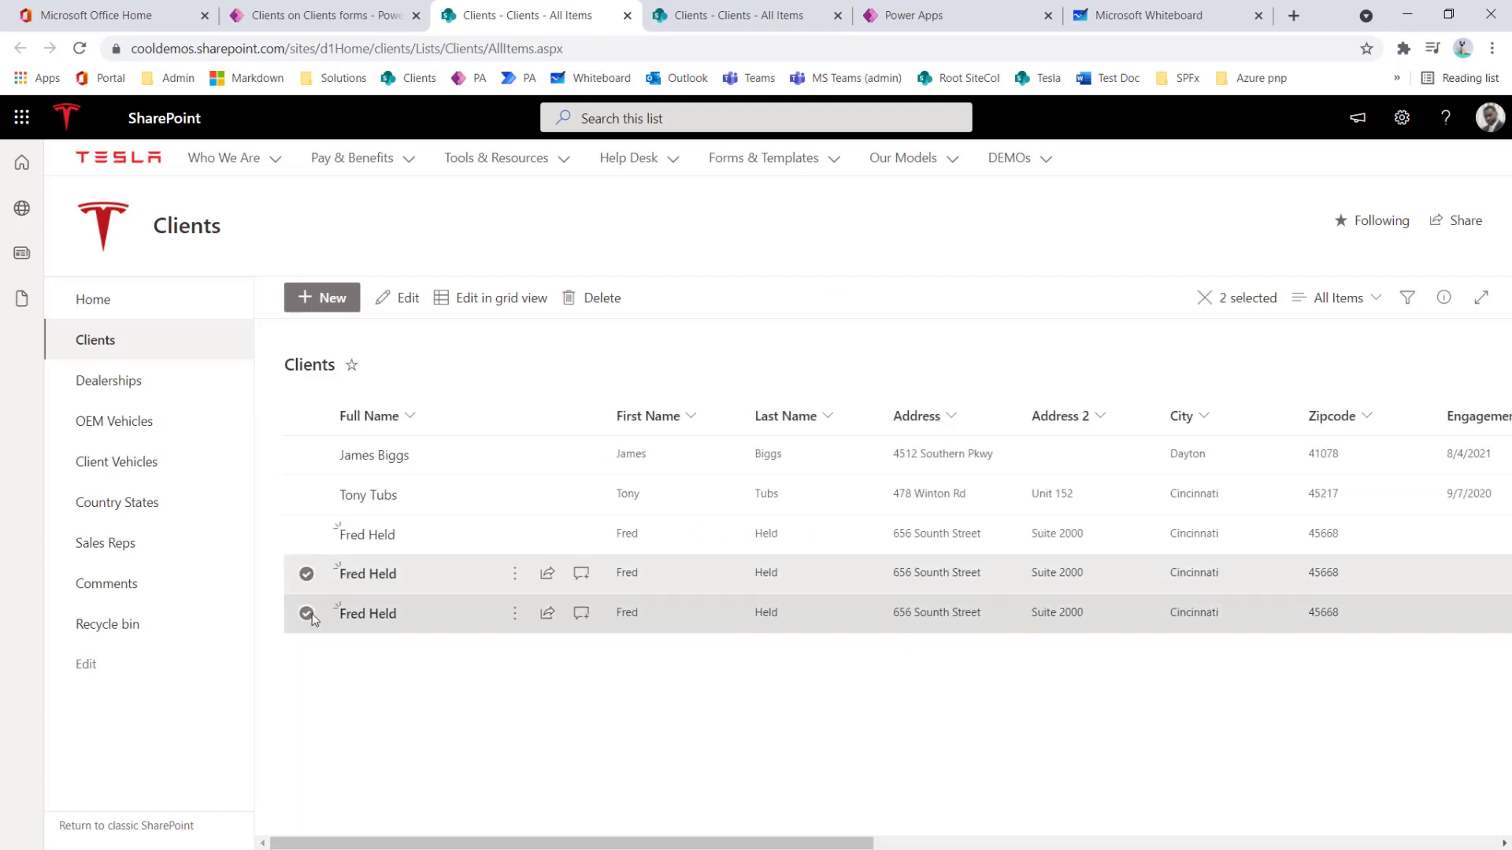
left_click(608, 302)
left_click(764, 520)
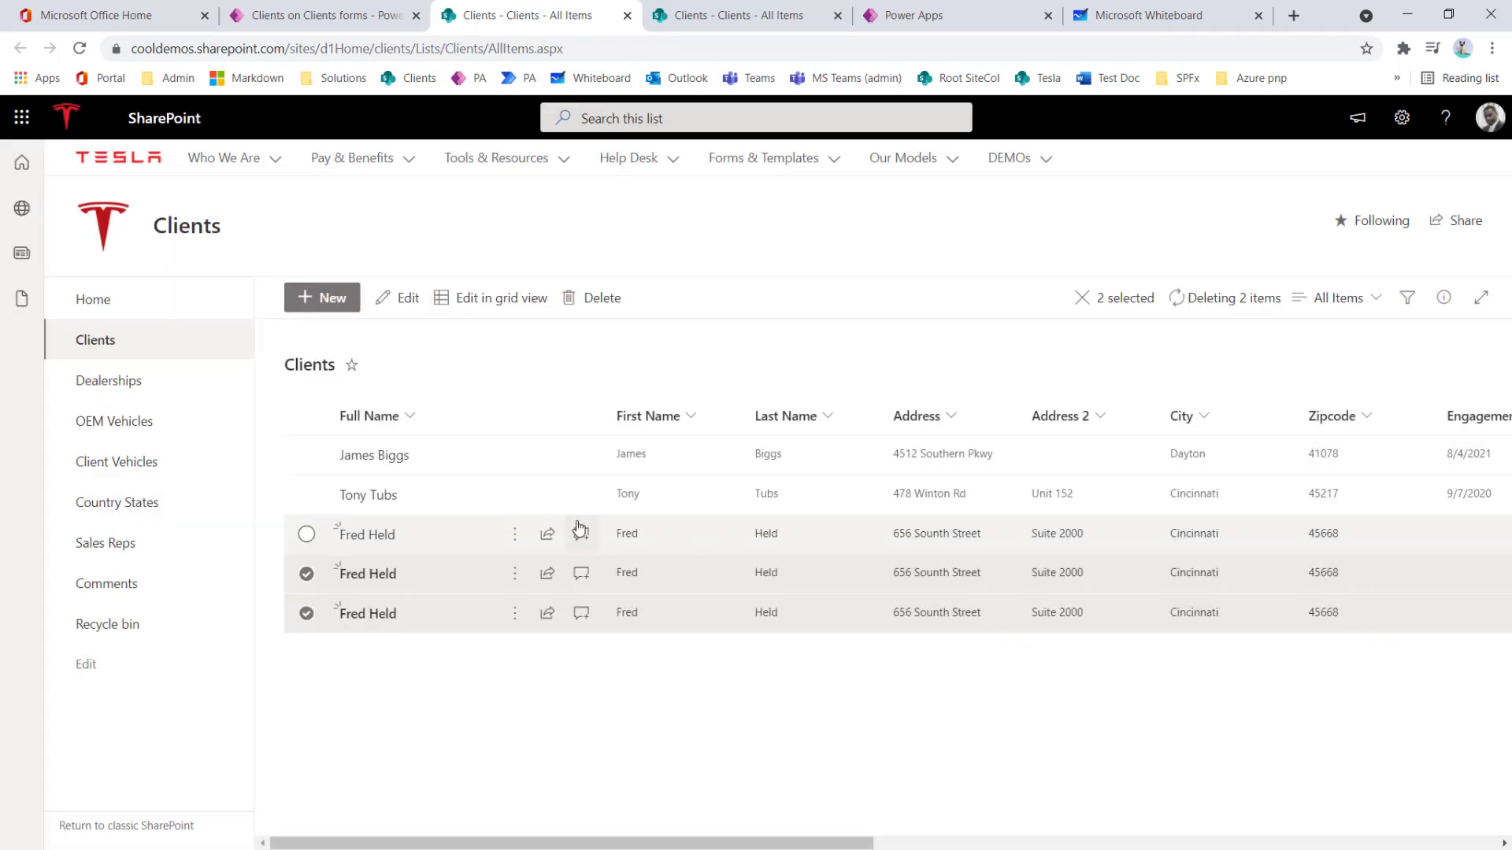
Step: In Power Apps, append RequestHide(); after the Patch call in the OnSelect formula of ScreenEngagement's Save button
left_click(283, 15)
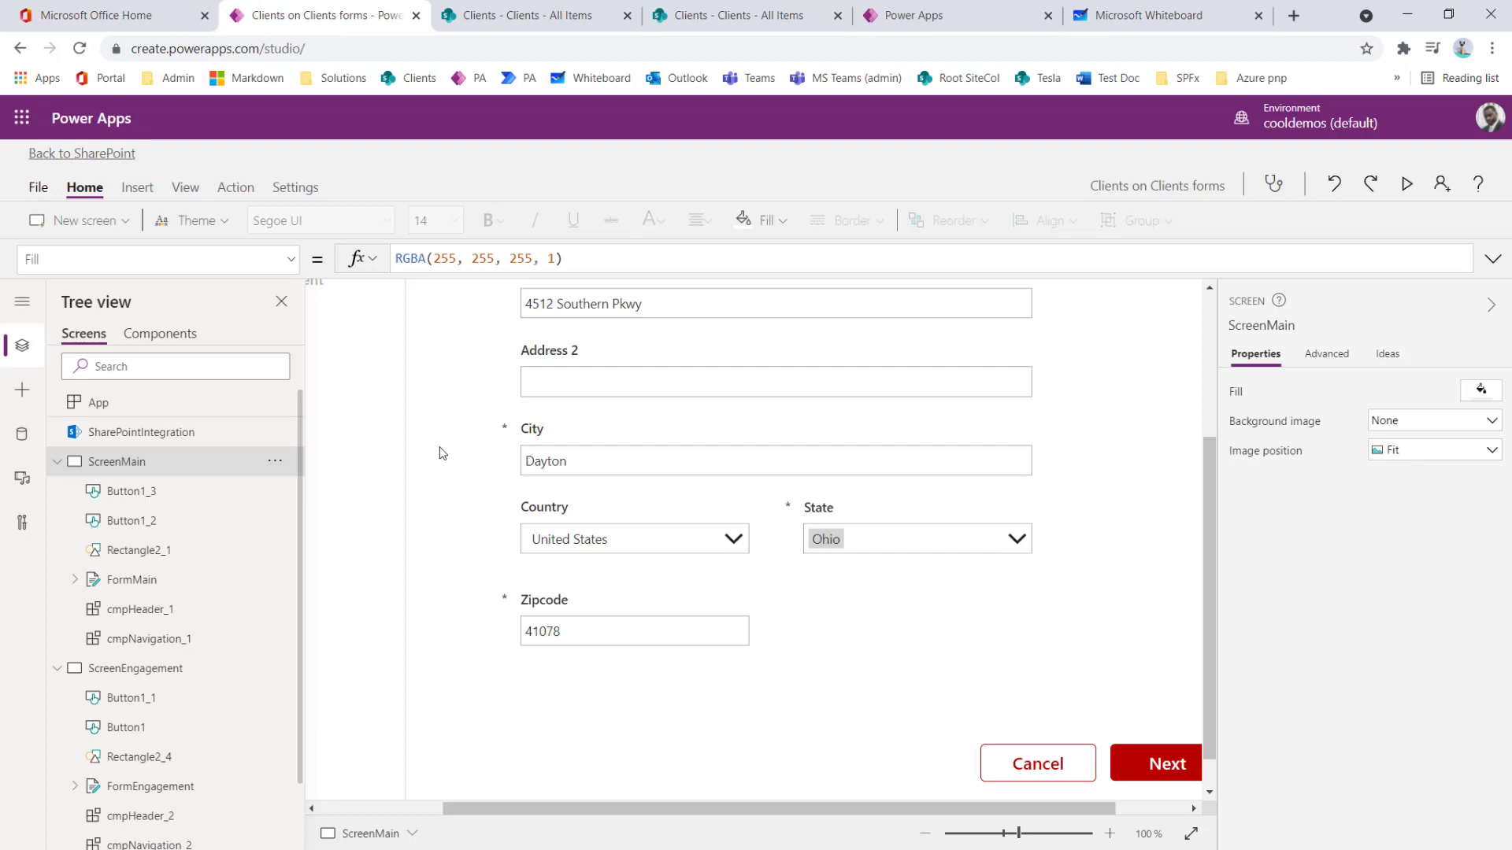
left_click(29, 170)
left_click(121, 671)
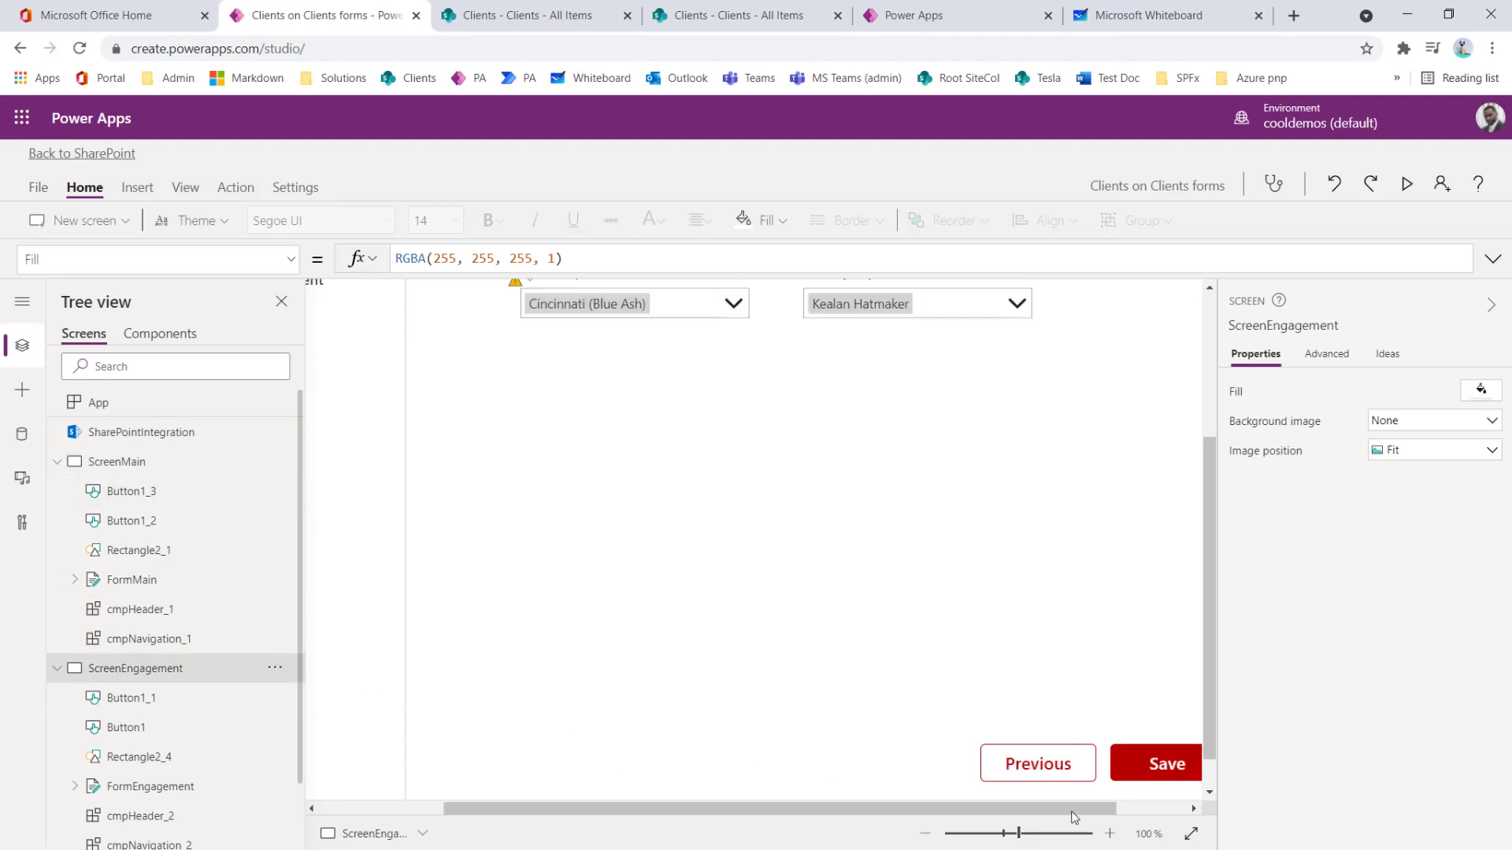
left_click(1173, 776)
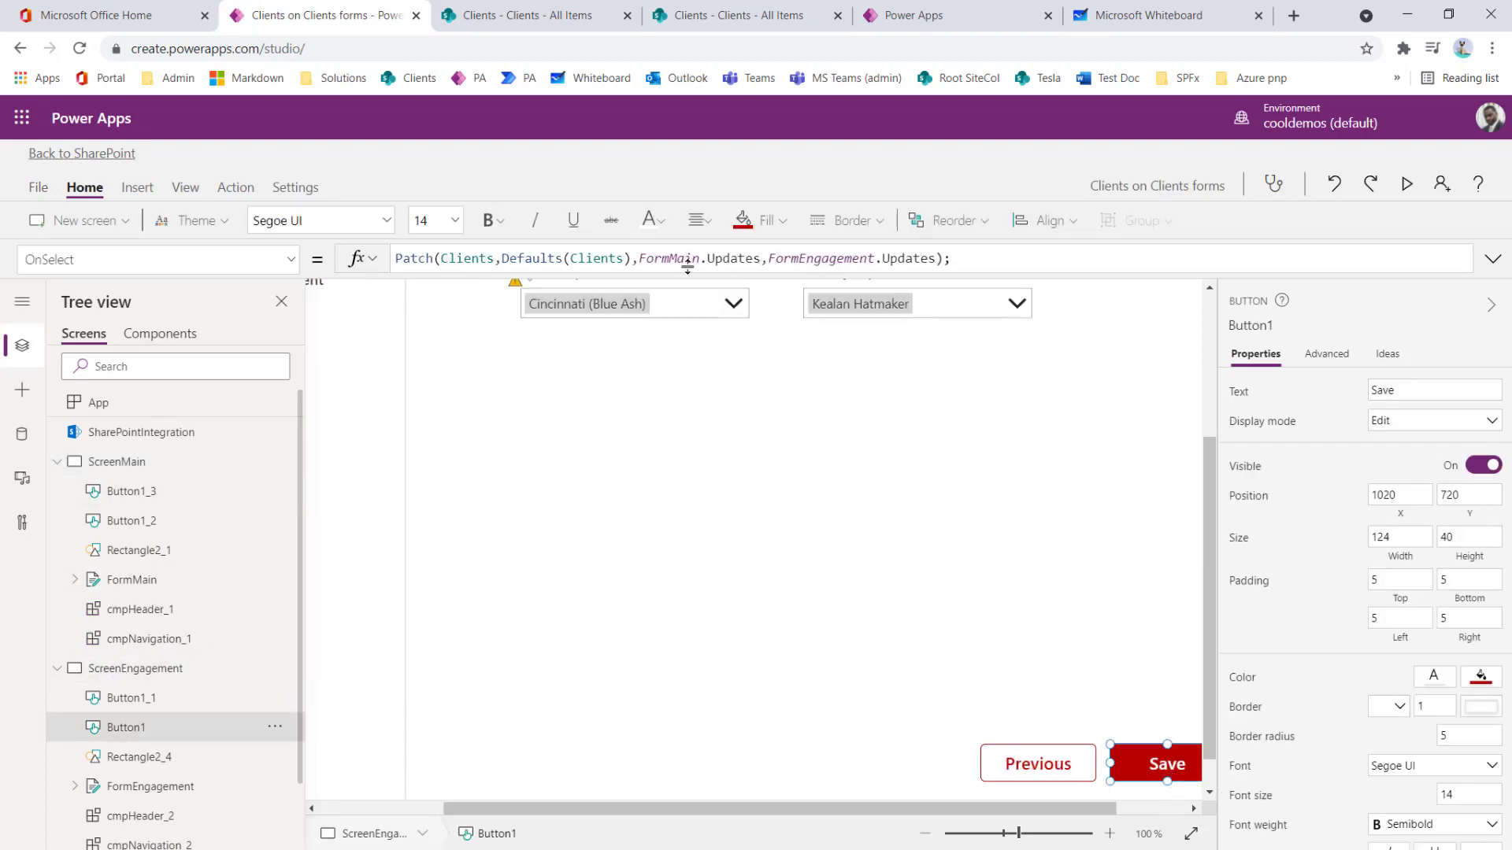
left_click(1032, 261)
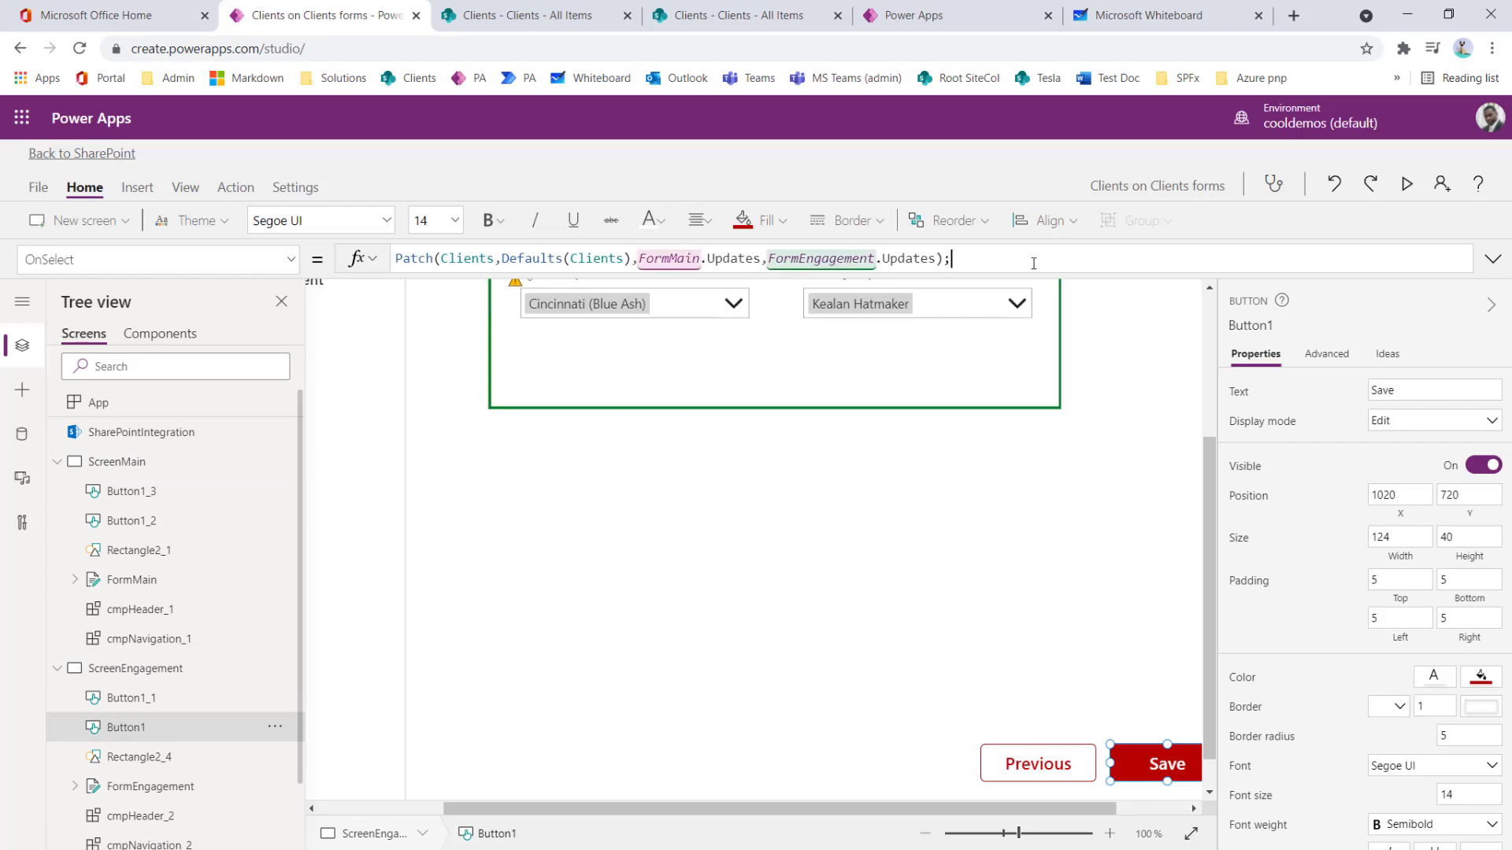
type("RequestHide();")
left_click_drag(1045, 274, 1042, 296)
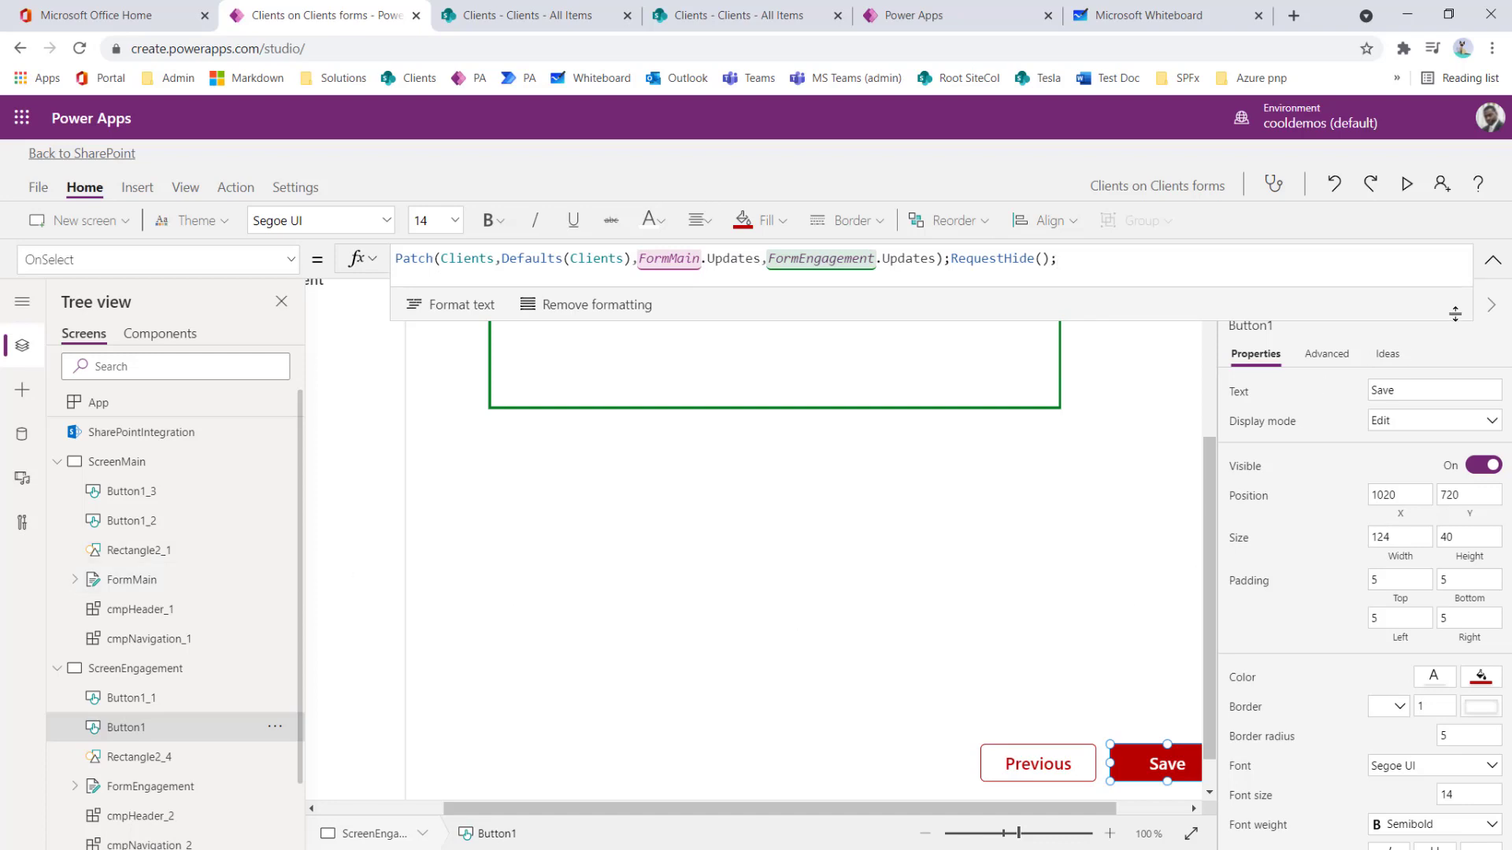
left_click(1493, 259)
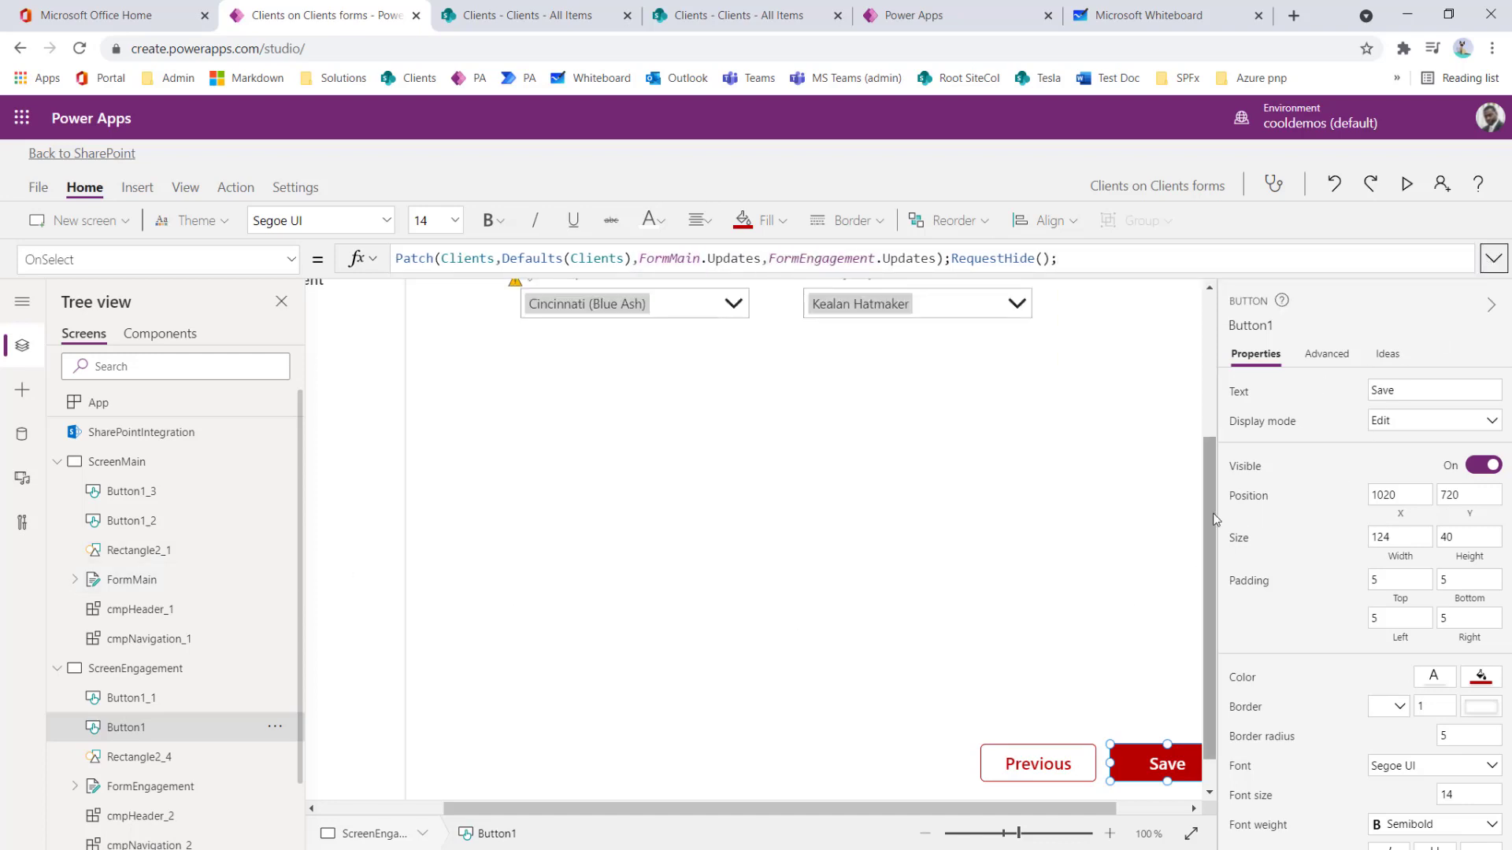
Step: Examine the OnSuccess formula of FormMain on the Client Details screen
left_click_drag(1209, 513, 1203, 465)
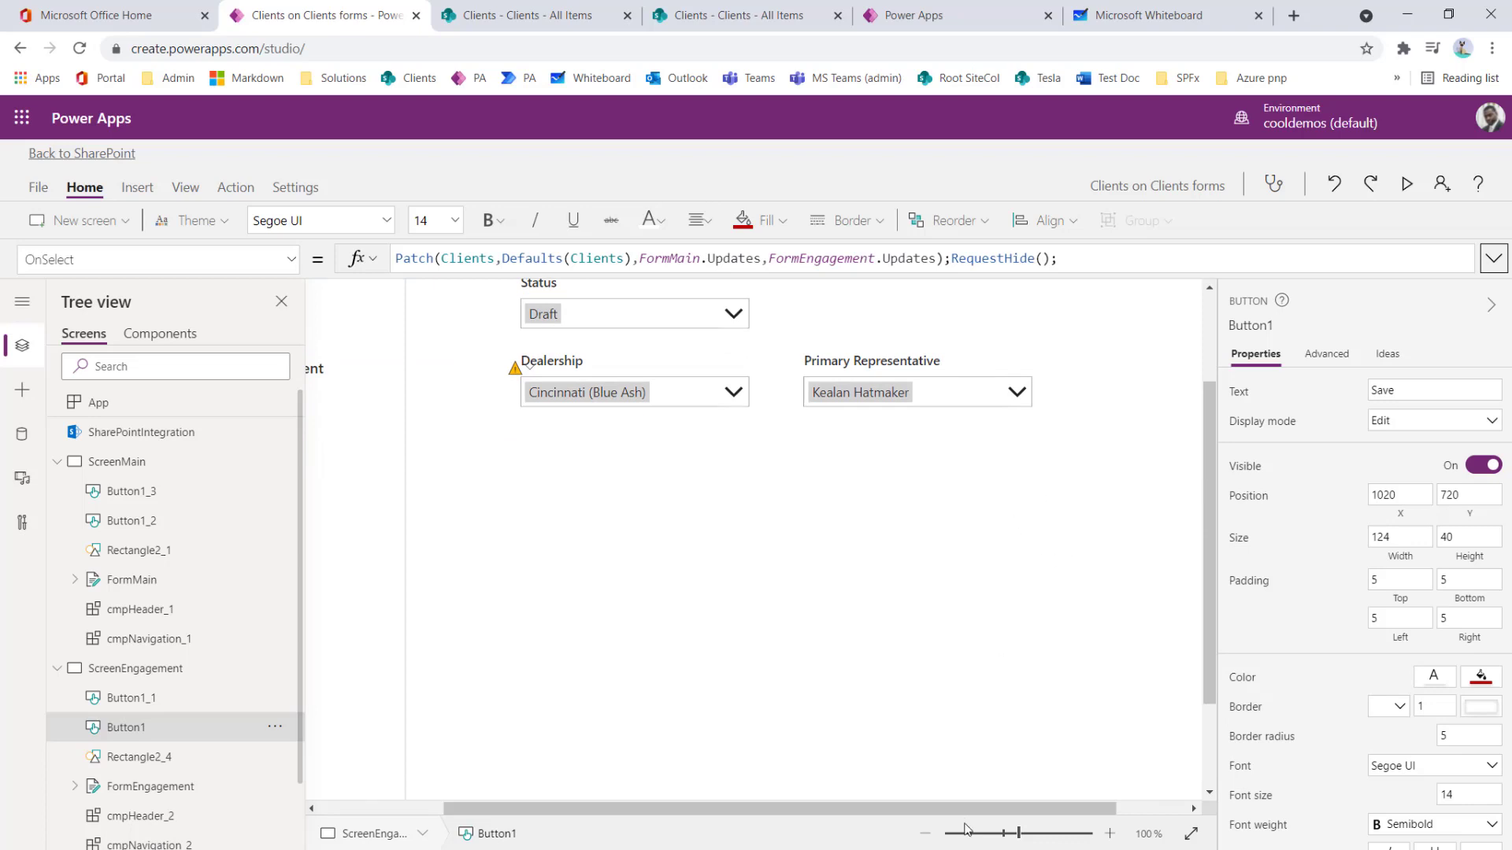
left_click(925, 834)
left_click(925, 833)
left_click(925, 833)
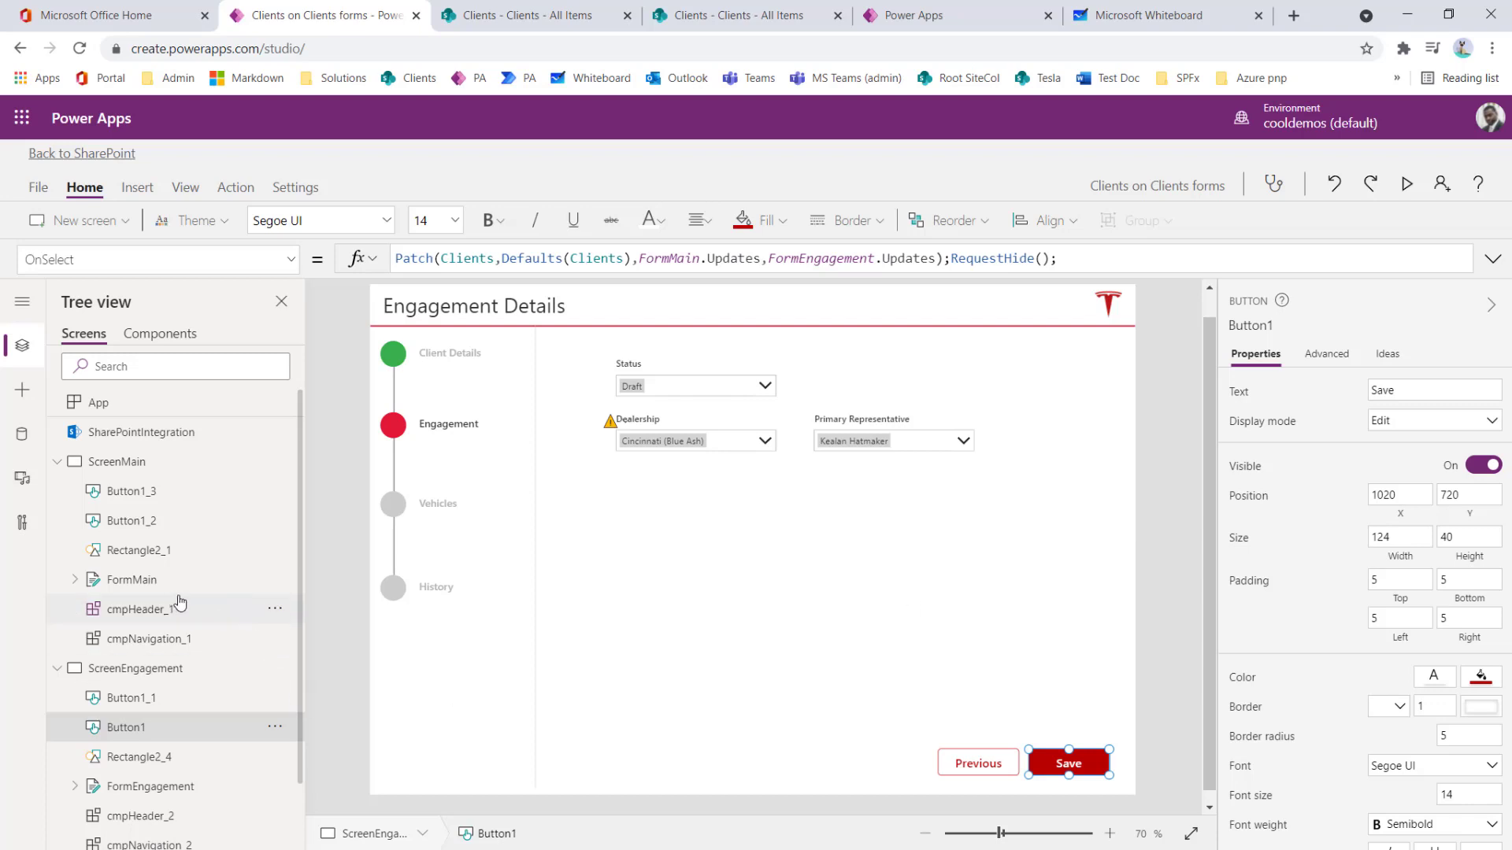
left_click(123, 583)
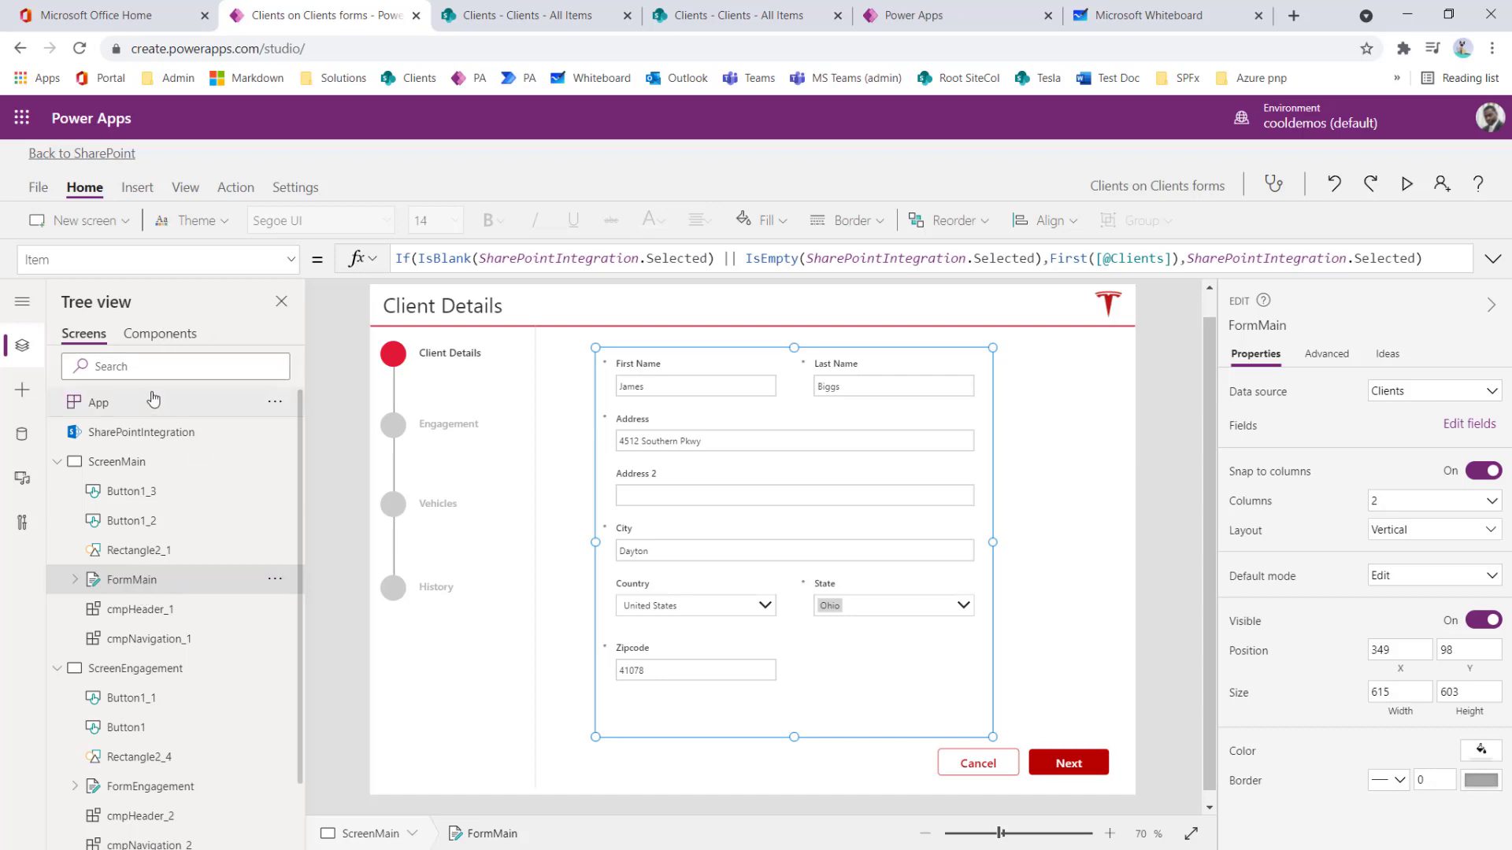
left_click(291, 260)
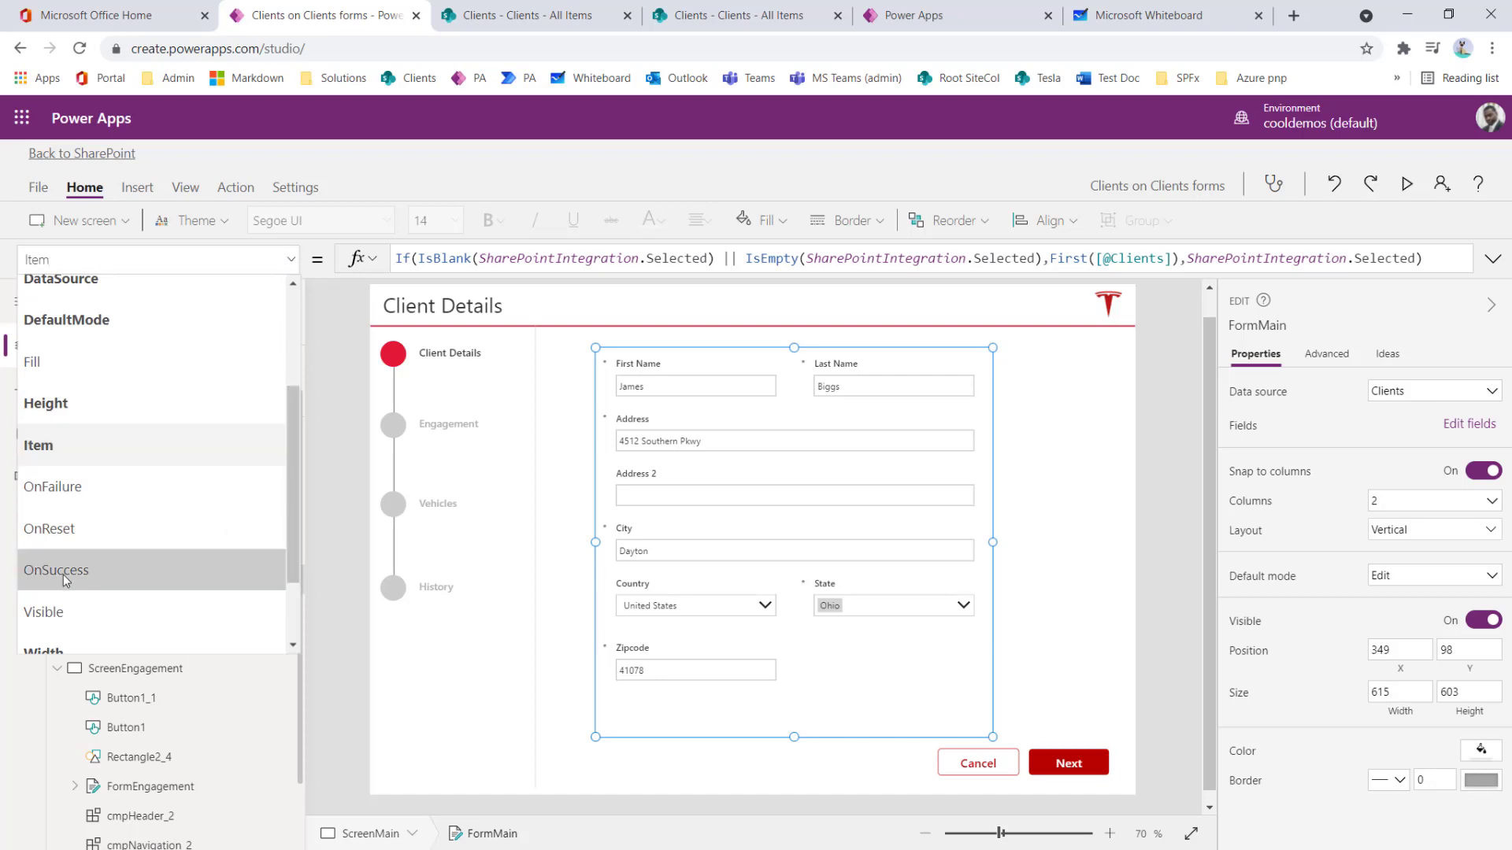
left_click(89, 571)
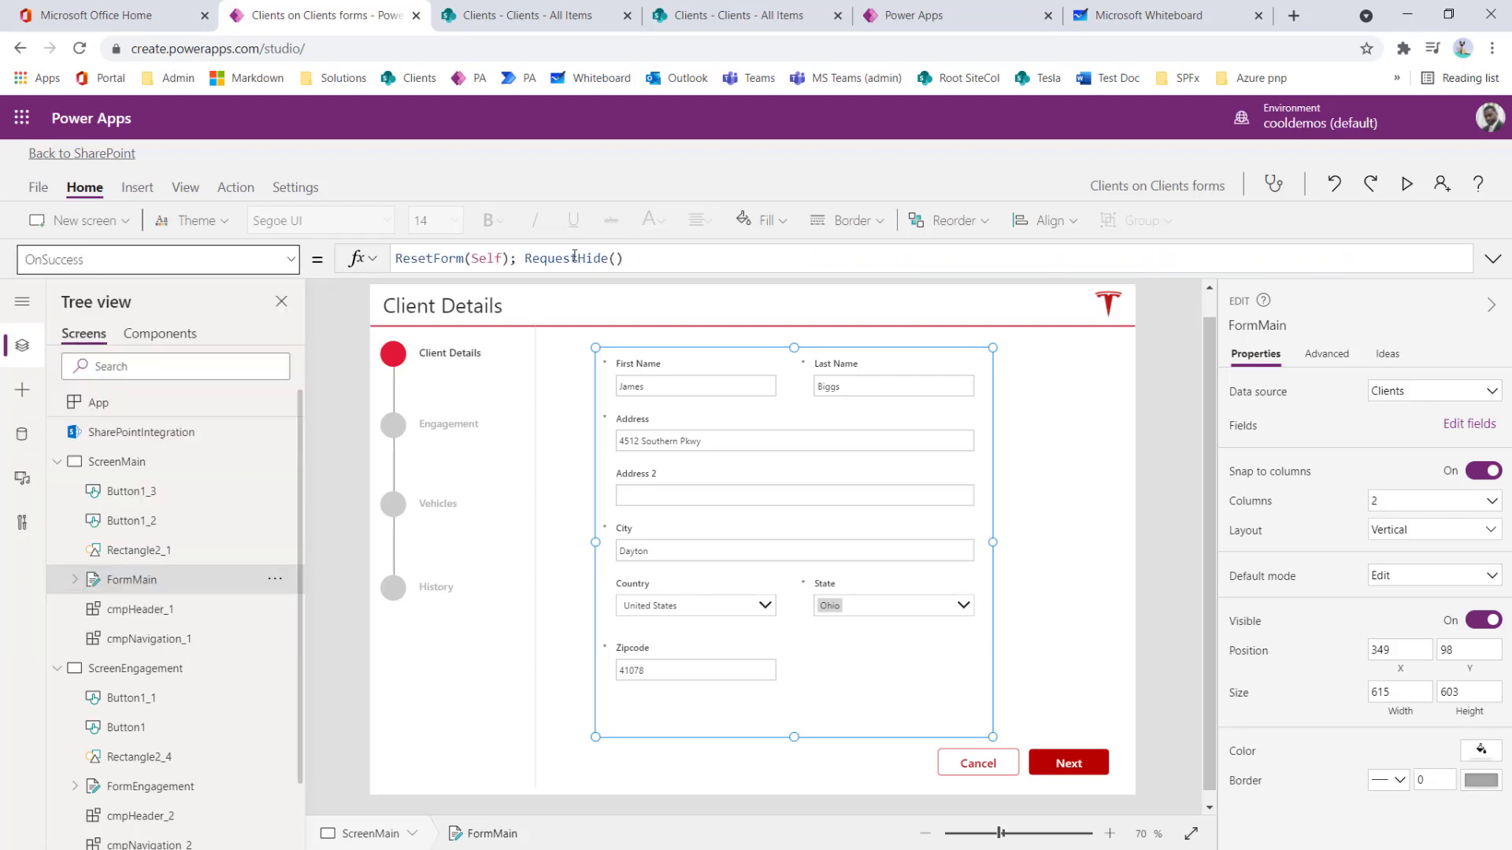
left_click_drag(626, 258, 394, 259)
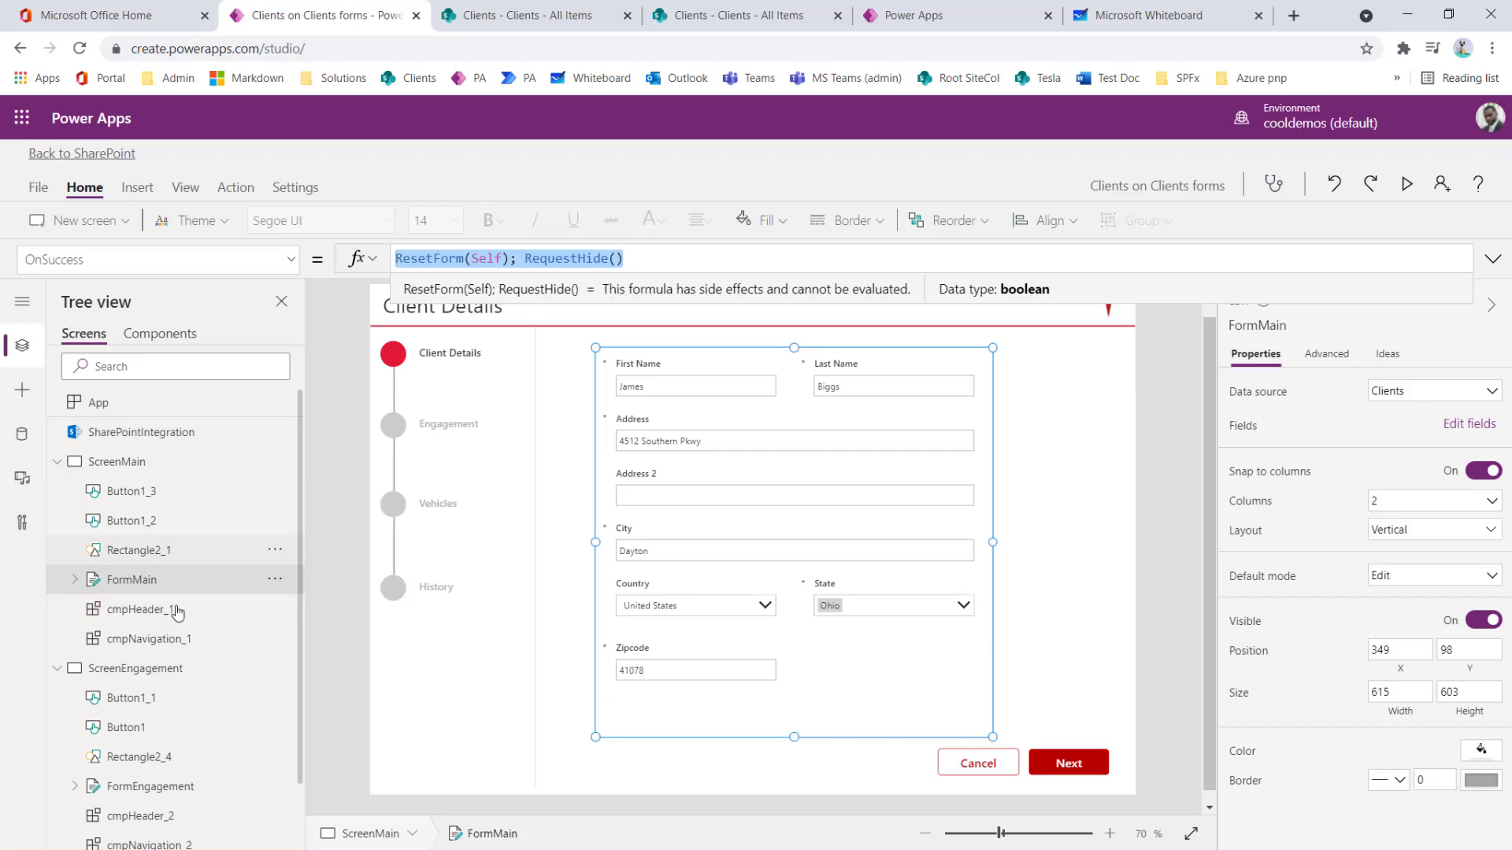
Step: Examine the OnSave formula of SharePointIntegration
left_click(114, 433)
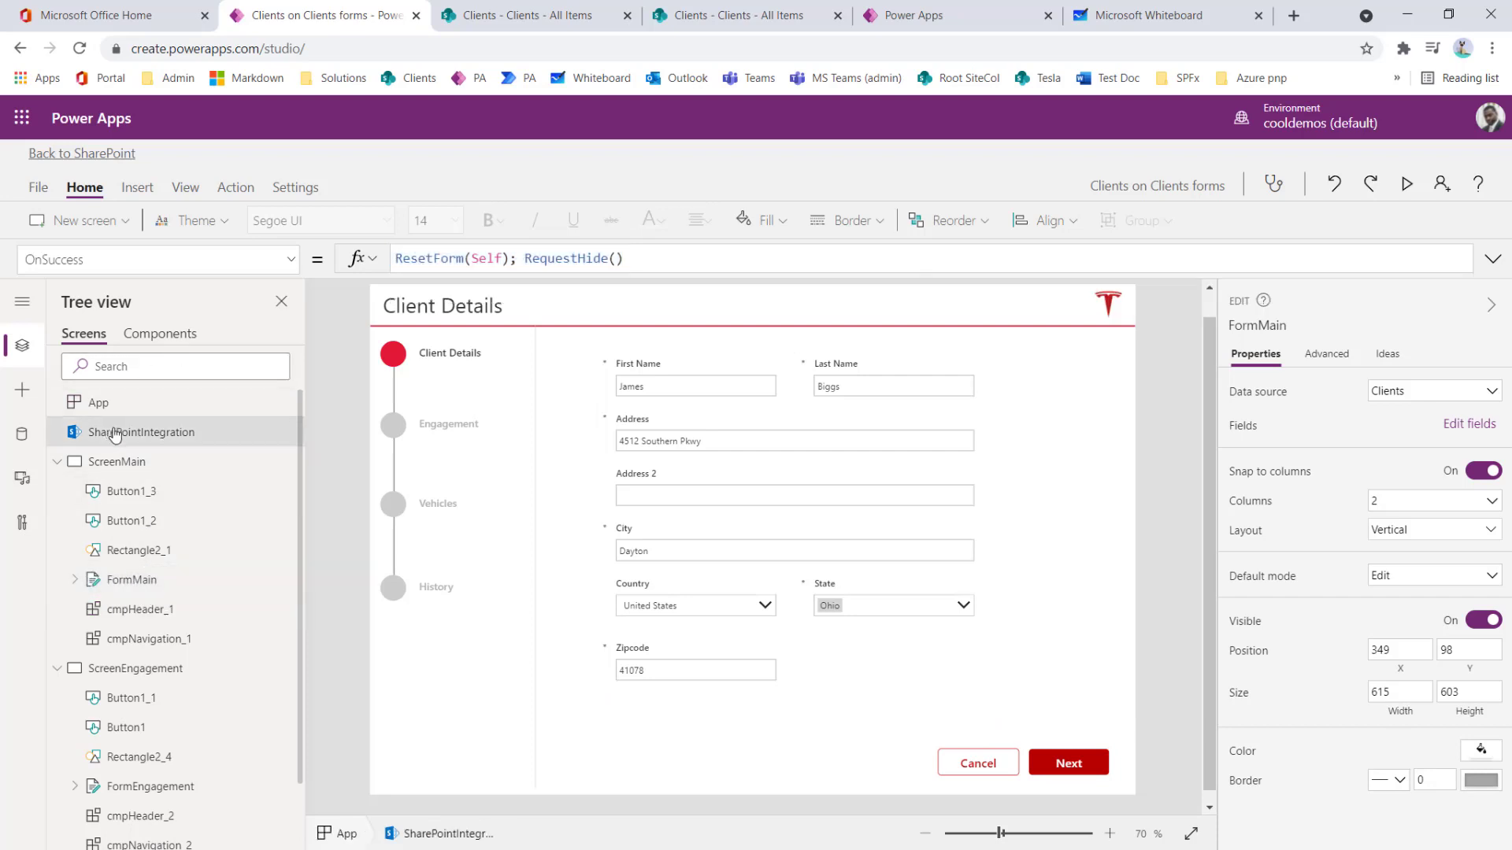
left_click(291, 260)
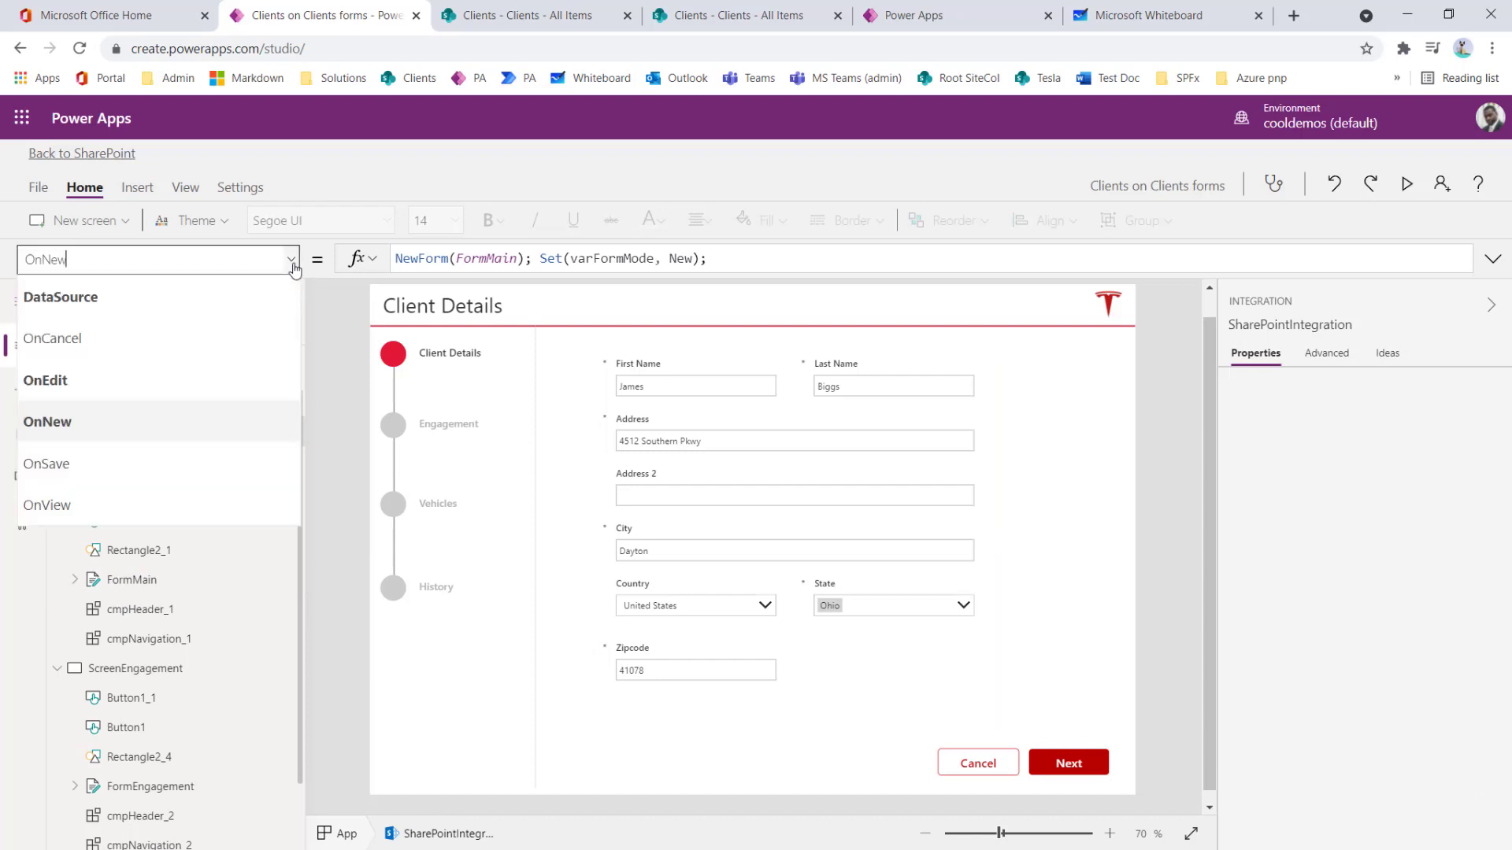
left_click(116, 467)
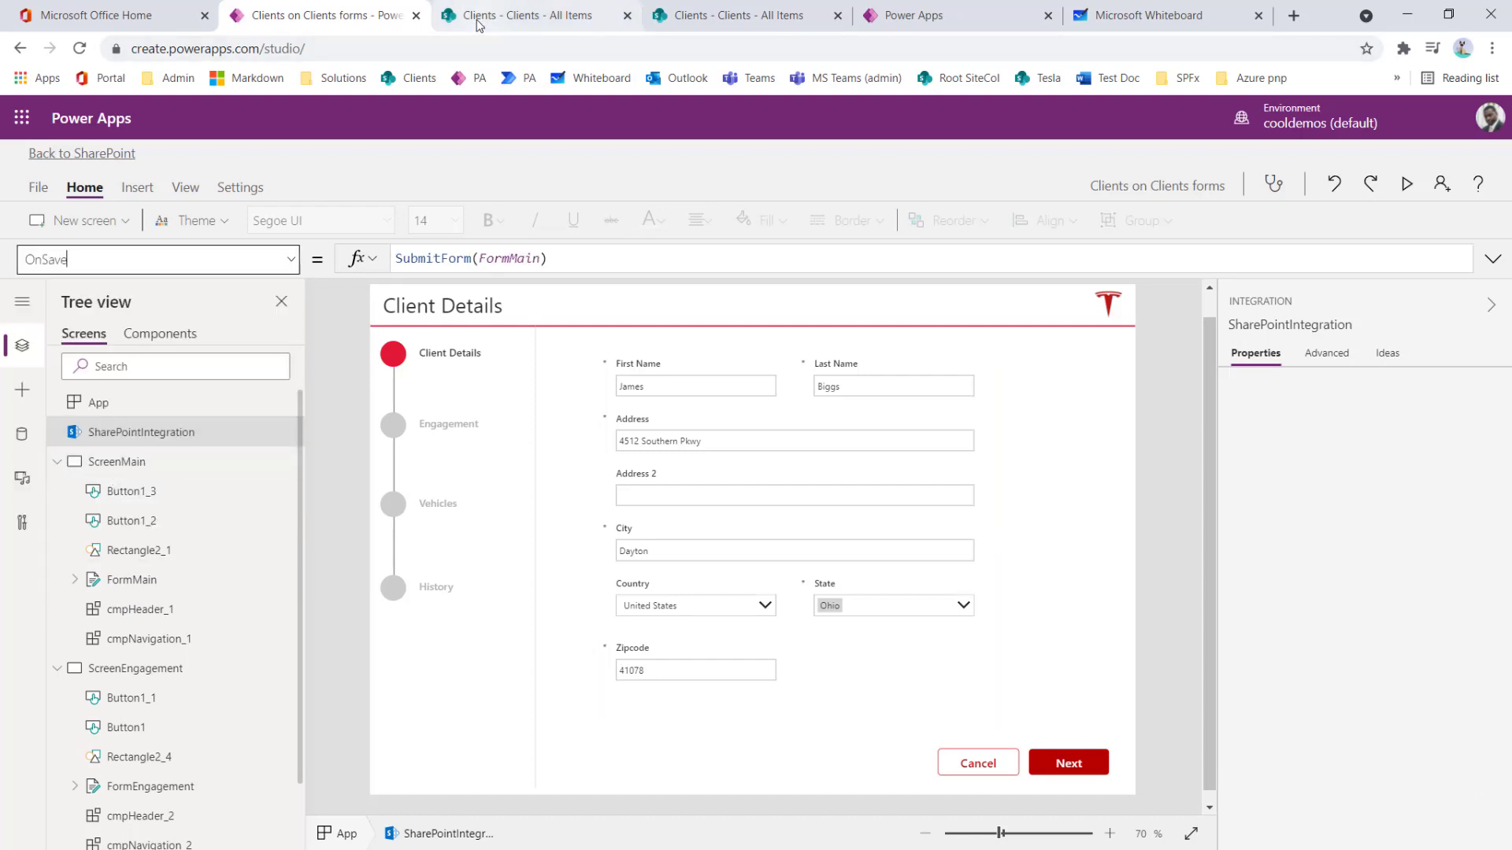
Step: Switch back to the SharePoint Clients list and start another new client item to examine the form's built-in Save command
left_click(476, 20)
left_click(345, 318)
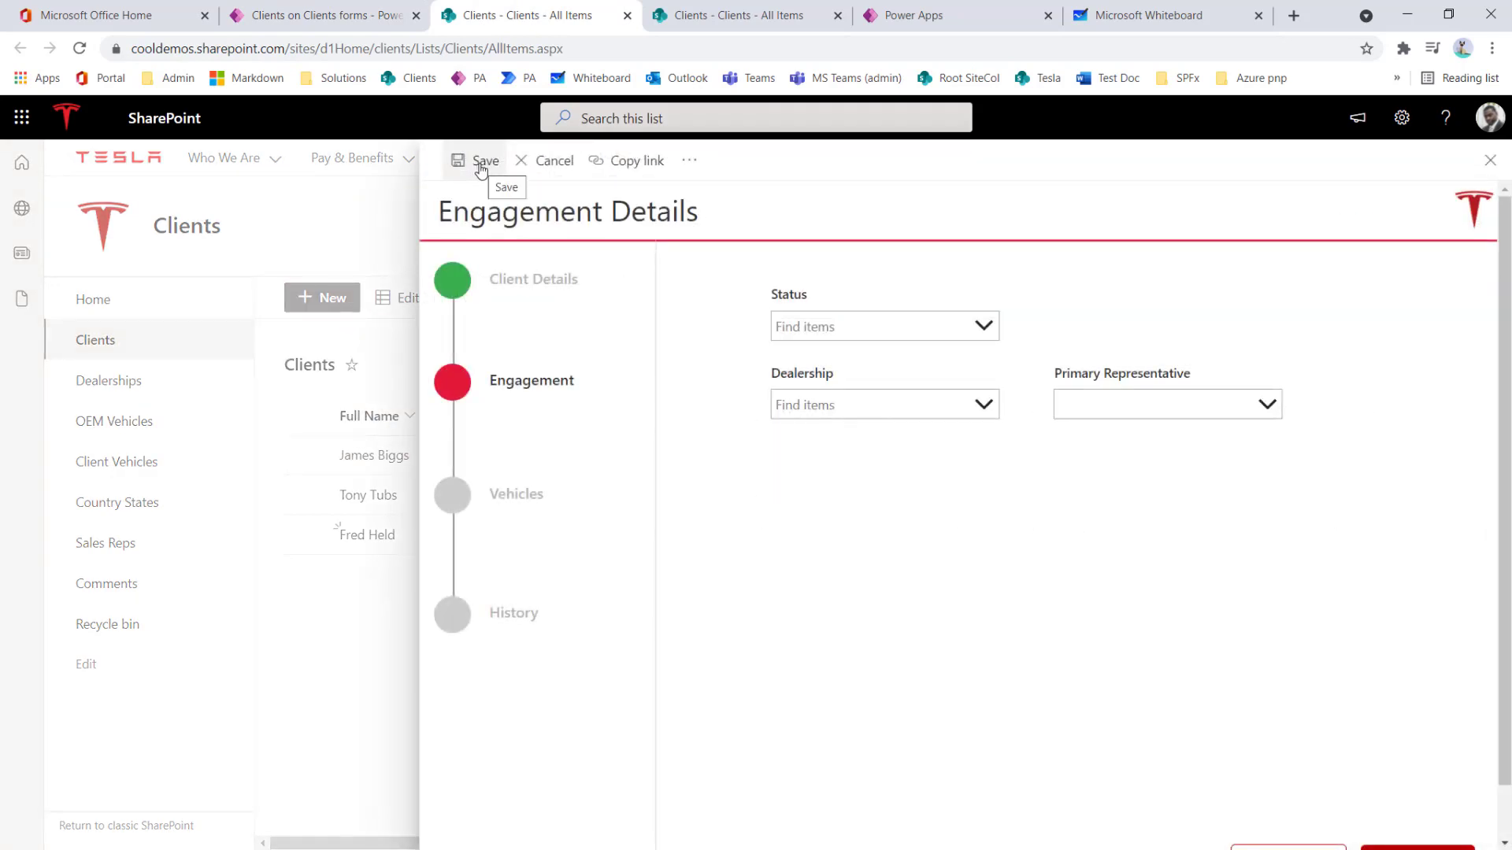
Step: Switch back to the Power Apps form and examine FormMain's OnReset, OnFailure and OnSuccess formulas
left_click(898, 18)
left_click(277, 29)
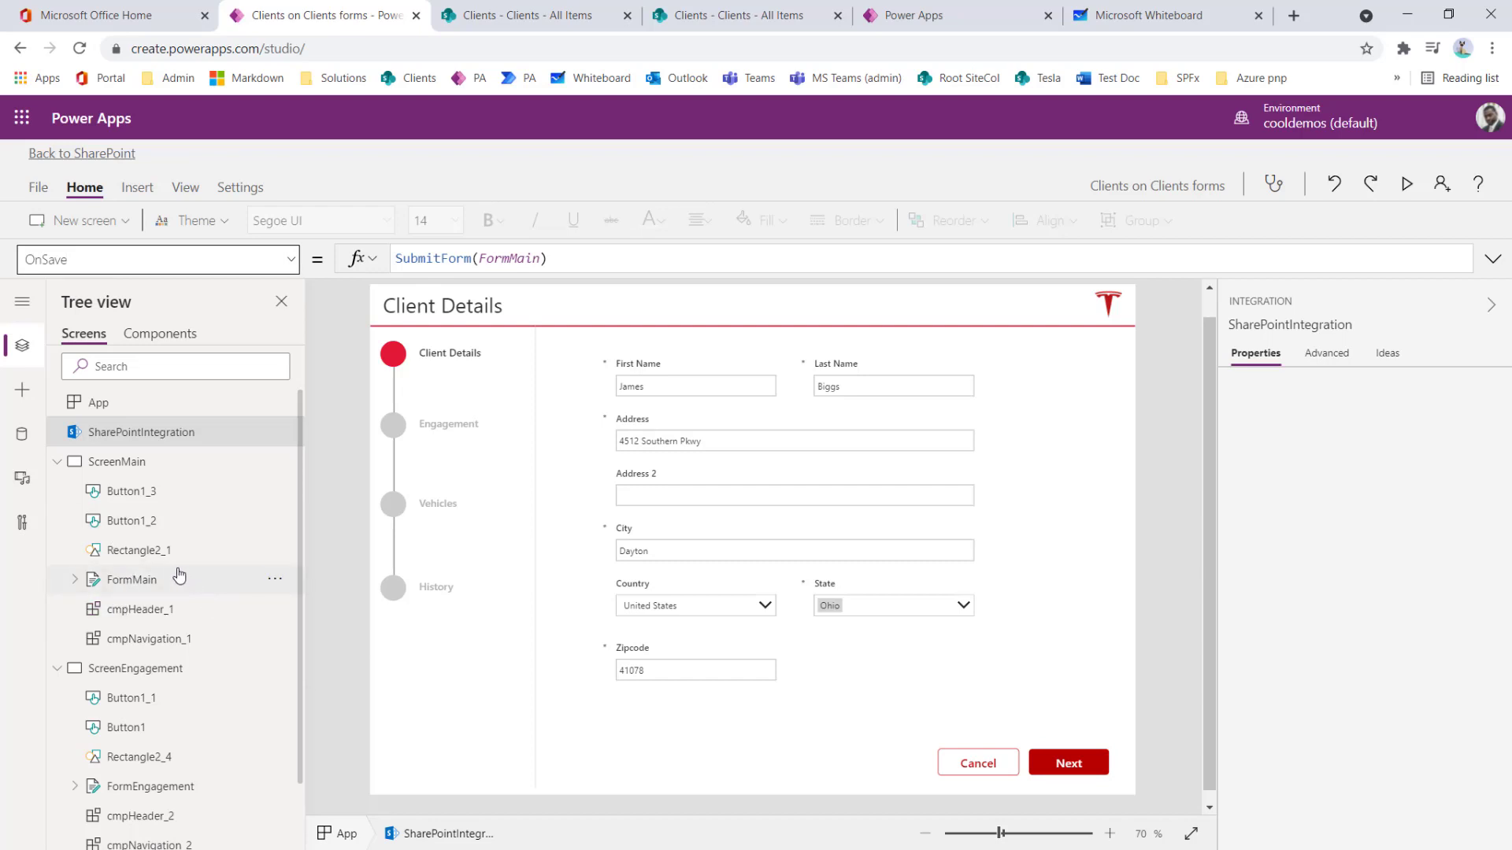
left_click(124, 589)
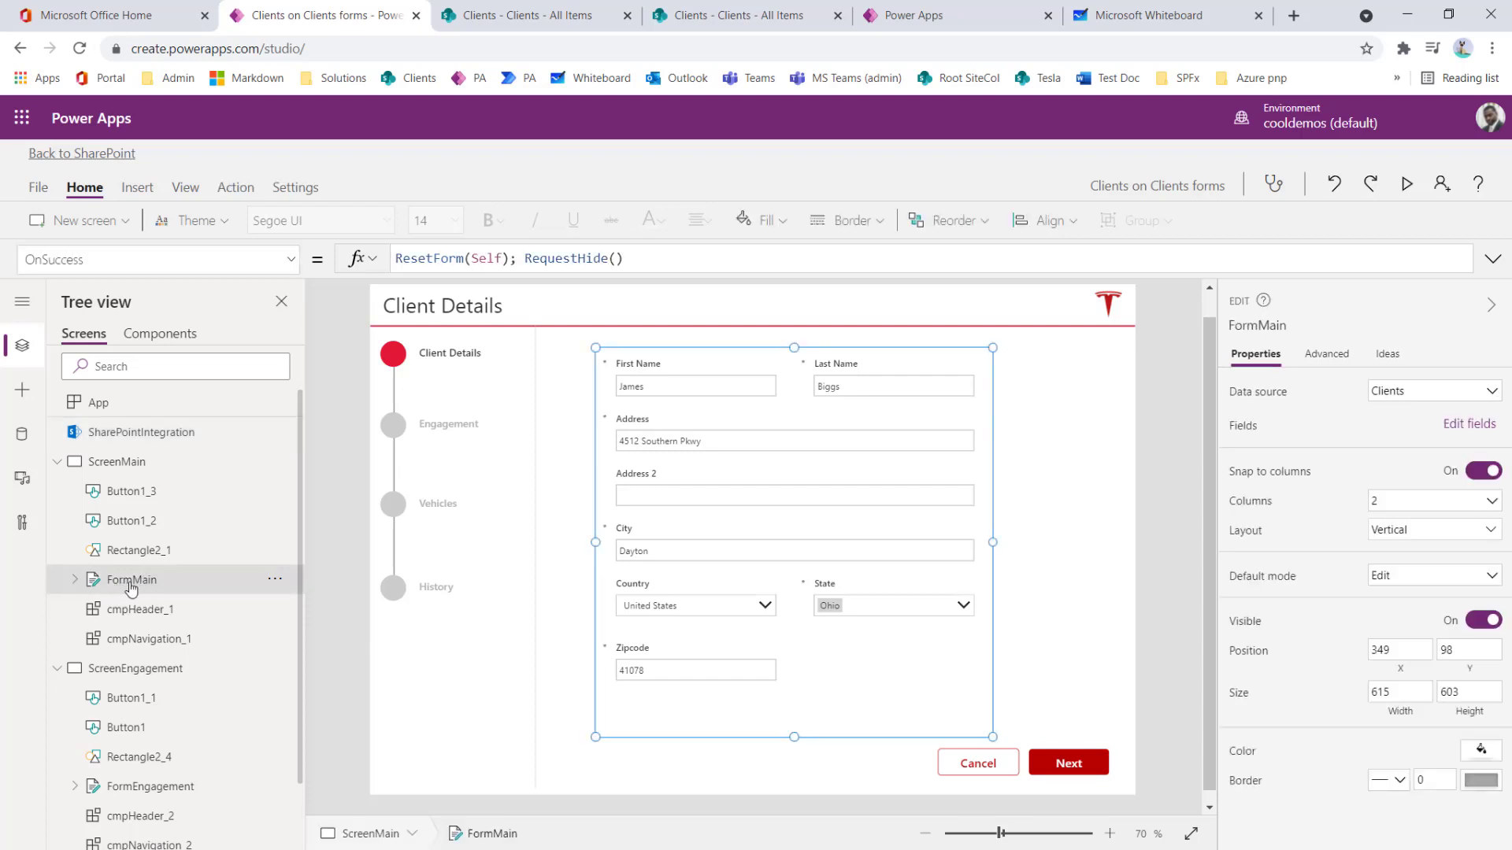
left_click(290, 260)
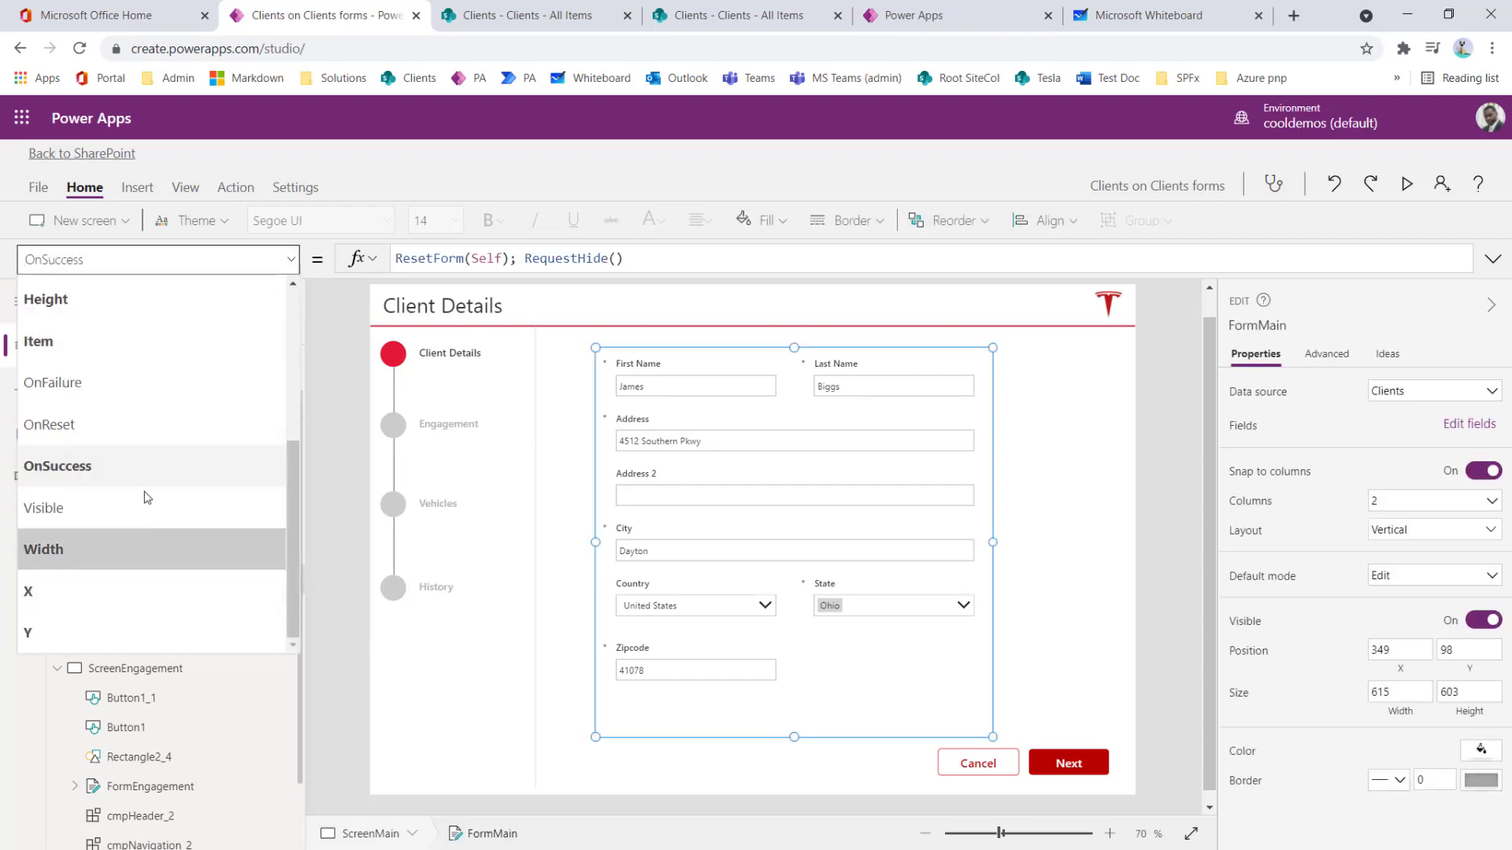
left_click(134, 427)
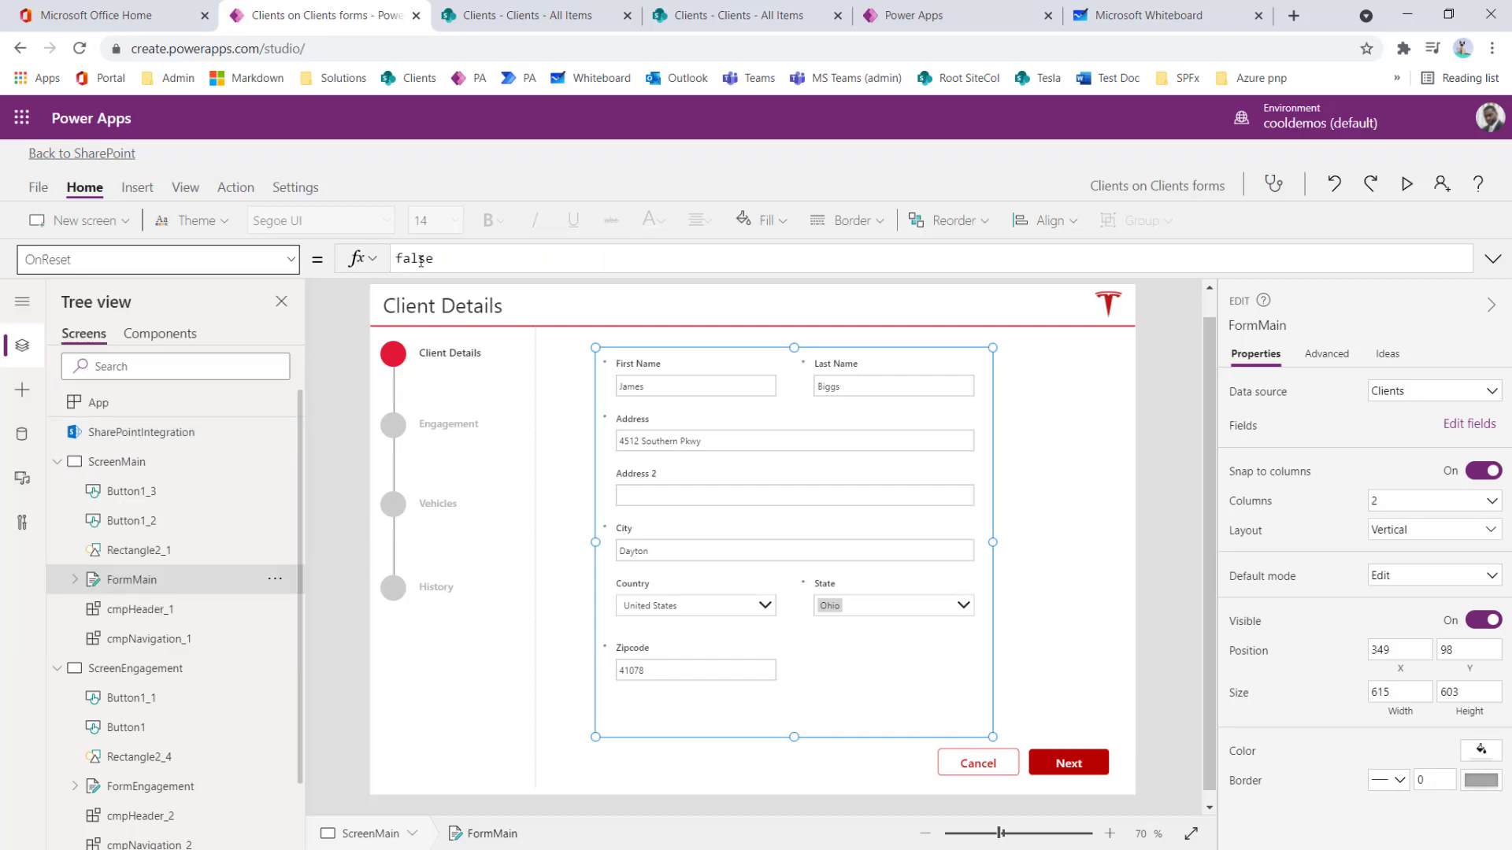
left_click(292, 260)
left_click(94, 387)
left_click(286, 267)
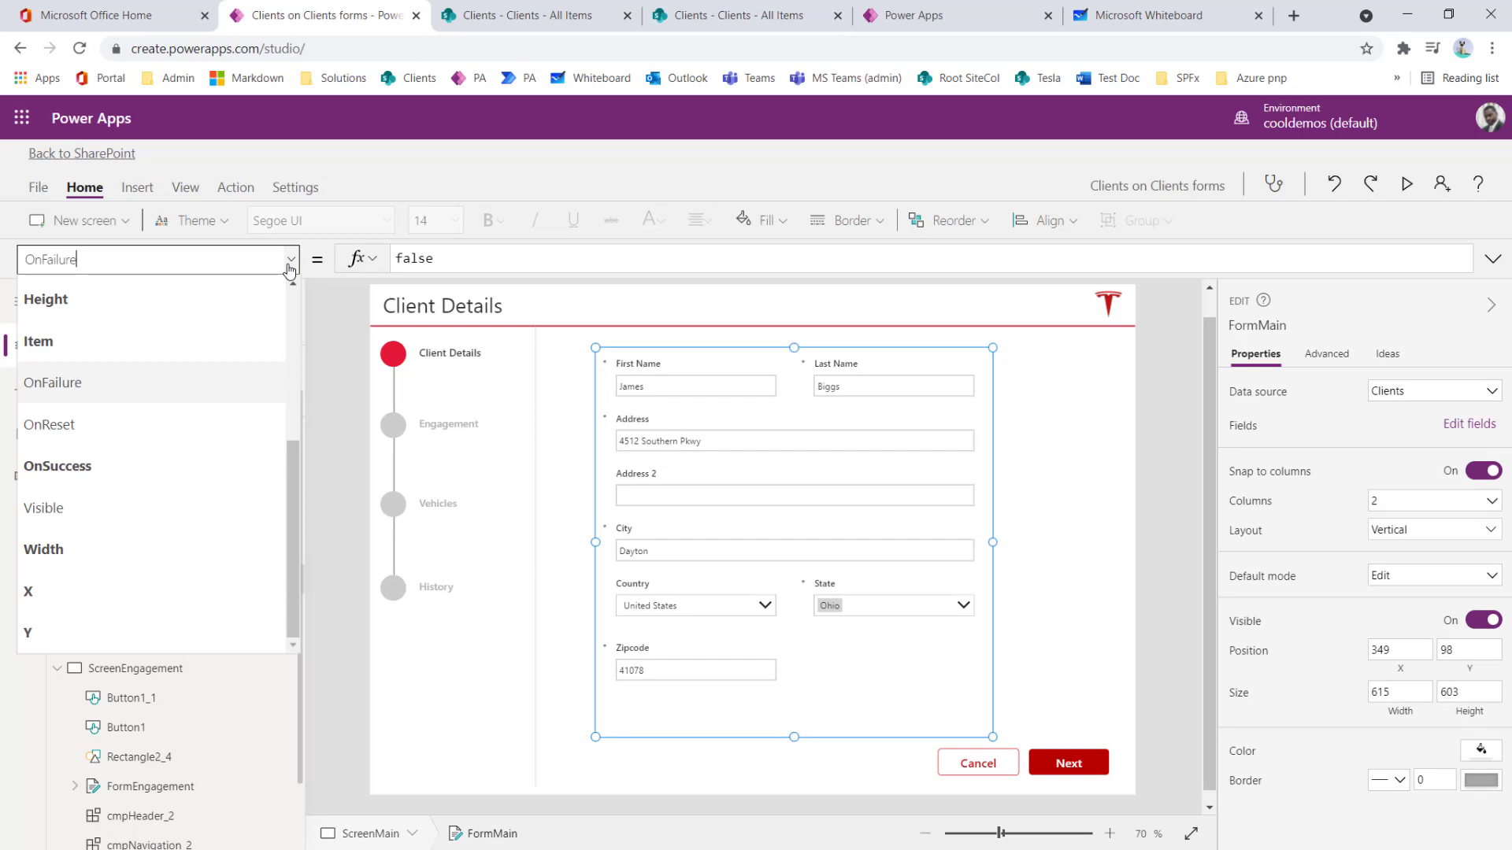
left_click(145, 477)
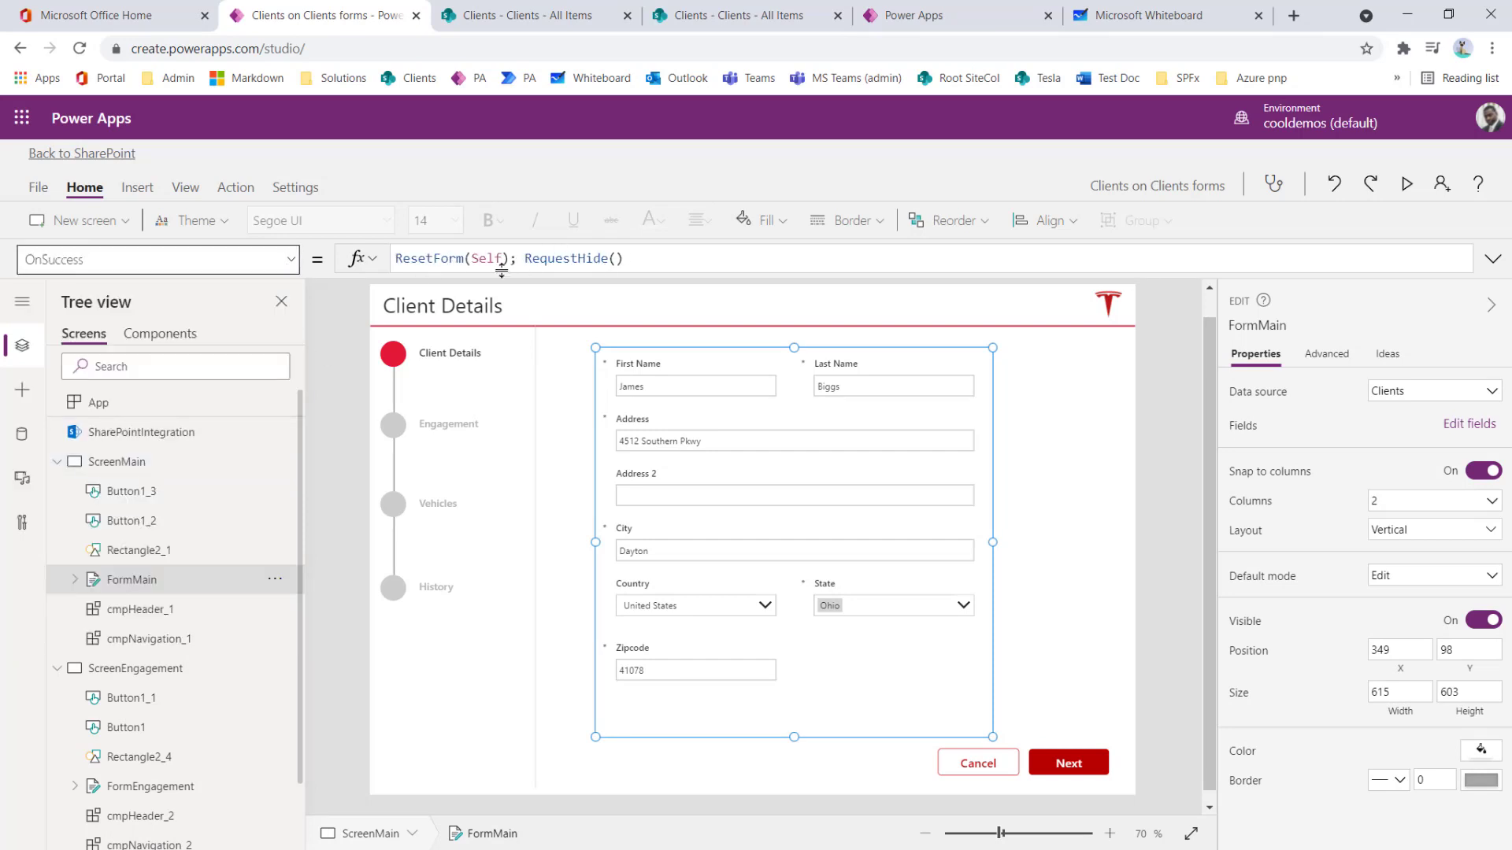
Step: Copy the whole ResetForm(Self); RequestHide() formula from FormMain's OnSuccess property
left_click(637, 261)
left_click_drag(626, 260, 395, 260)
right_click(446, 260)
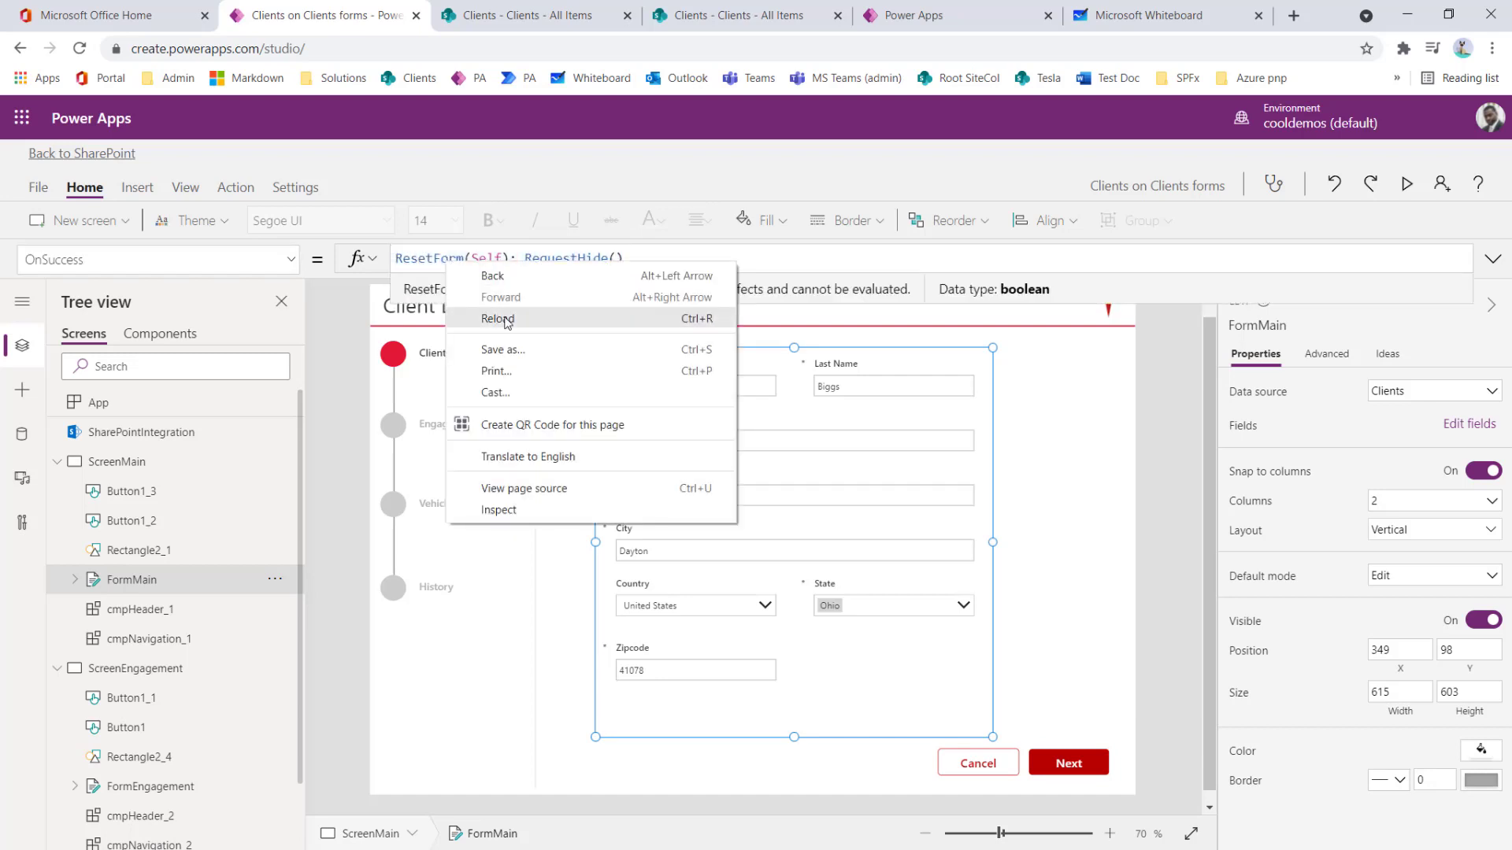
left_click(644, 263)
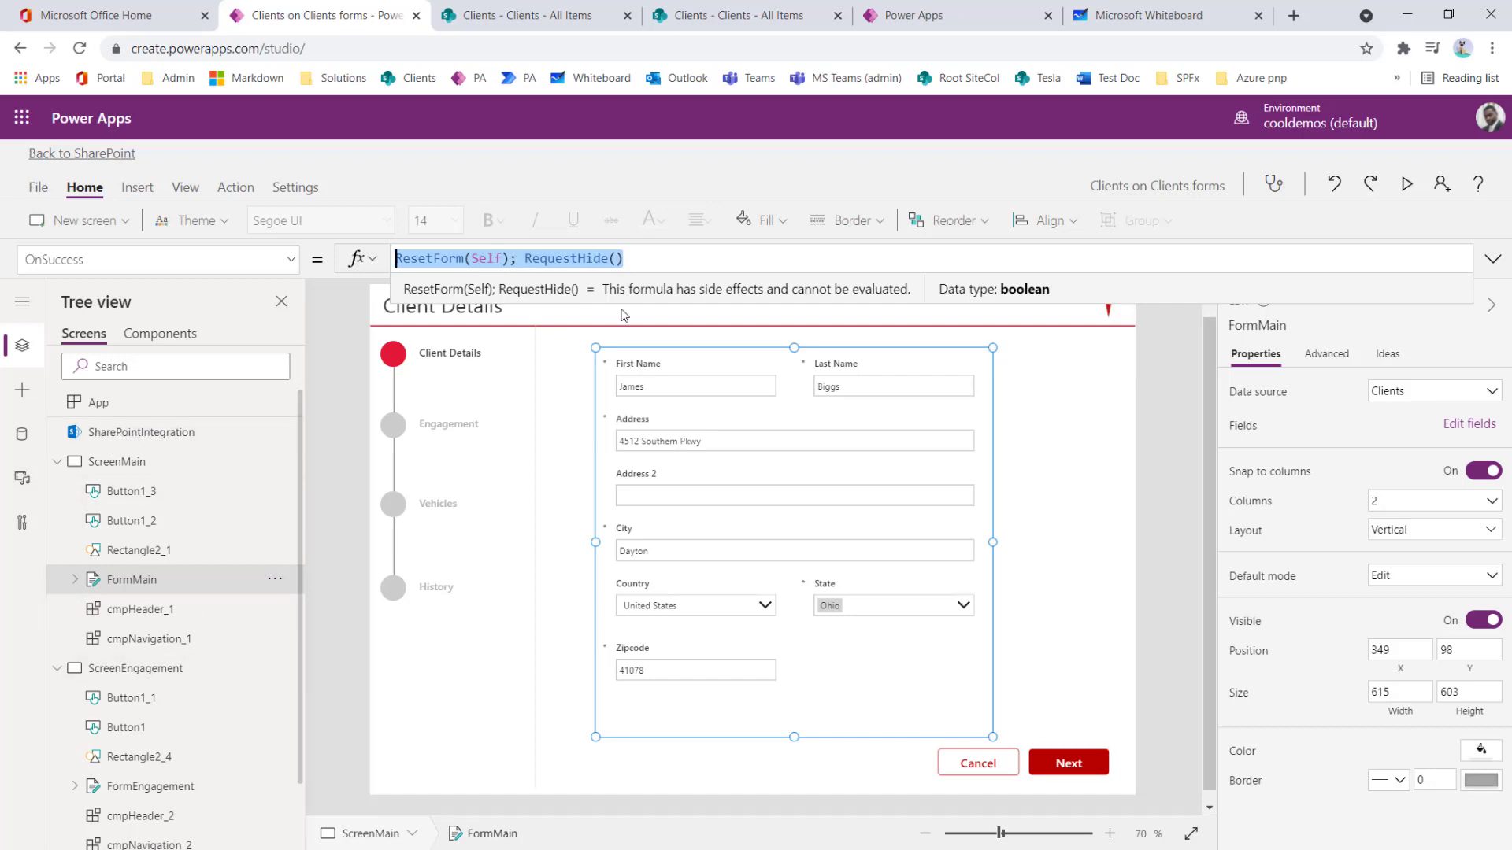
Step: In the OnSelect formula of ScreenEngagement's Save button, replace RequestHide(); with ResetForm(Self); RequestHide() on a new line after the Patch call
left_click(137, 677)
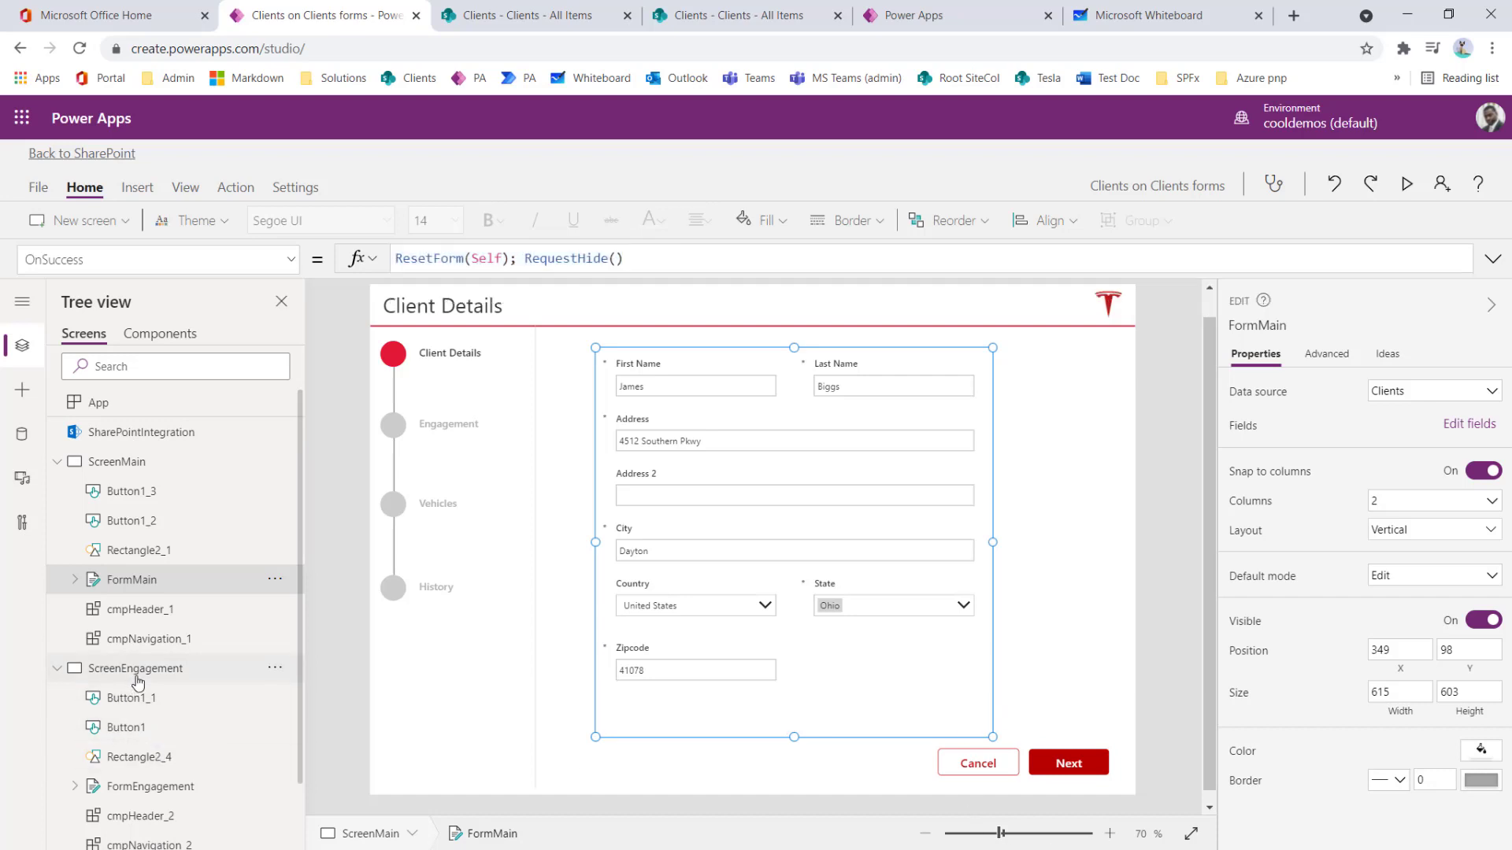
left_click(1079, 761)
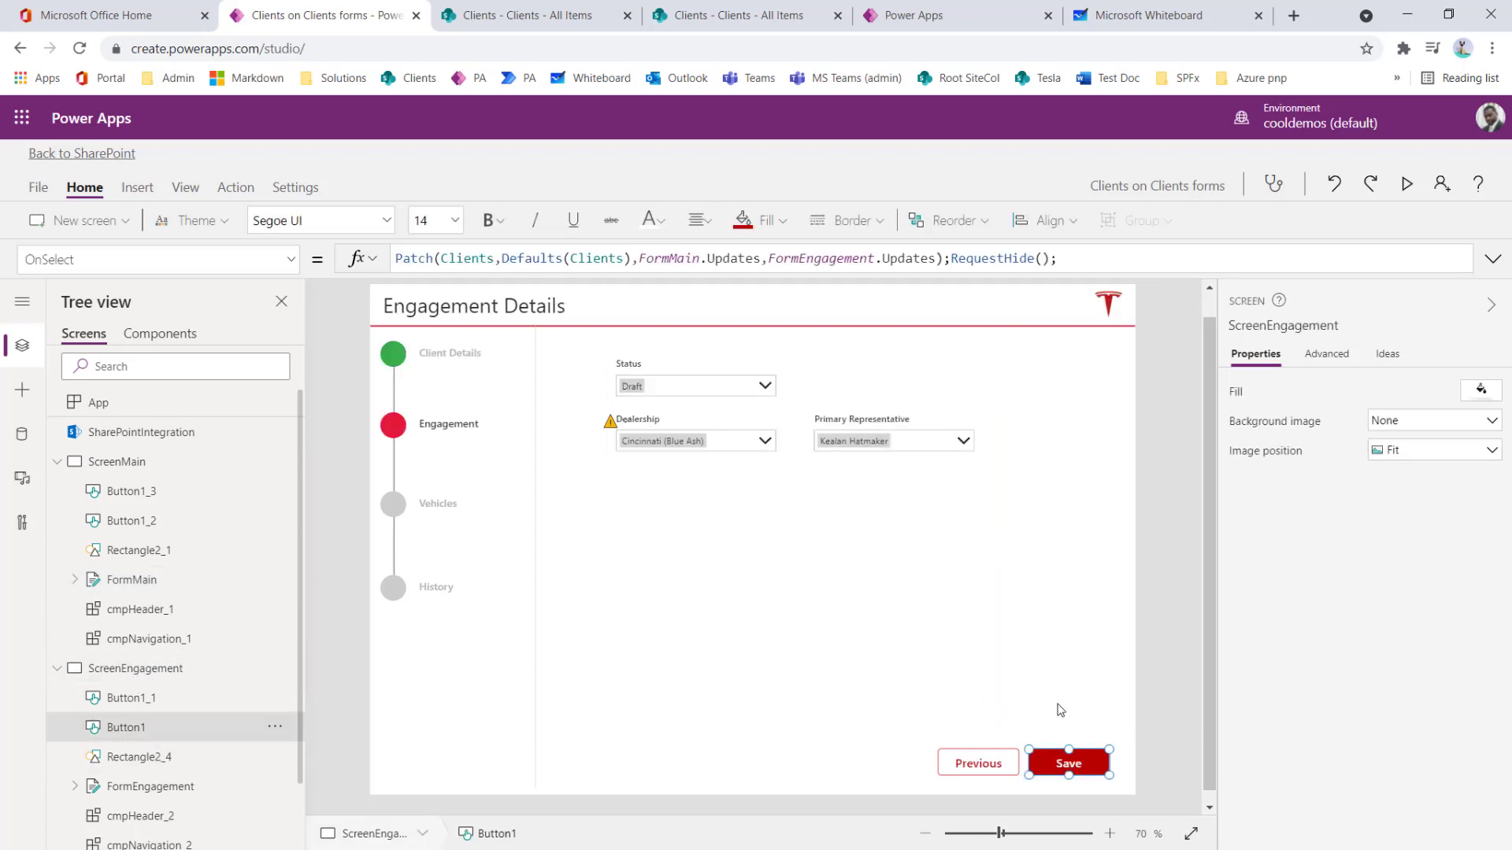
left_click(686, 267)
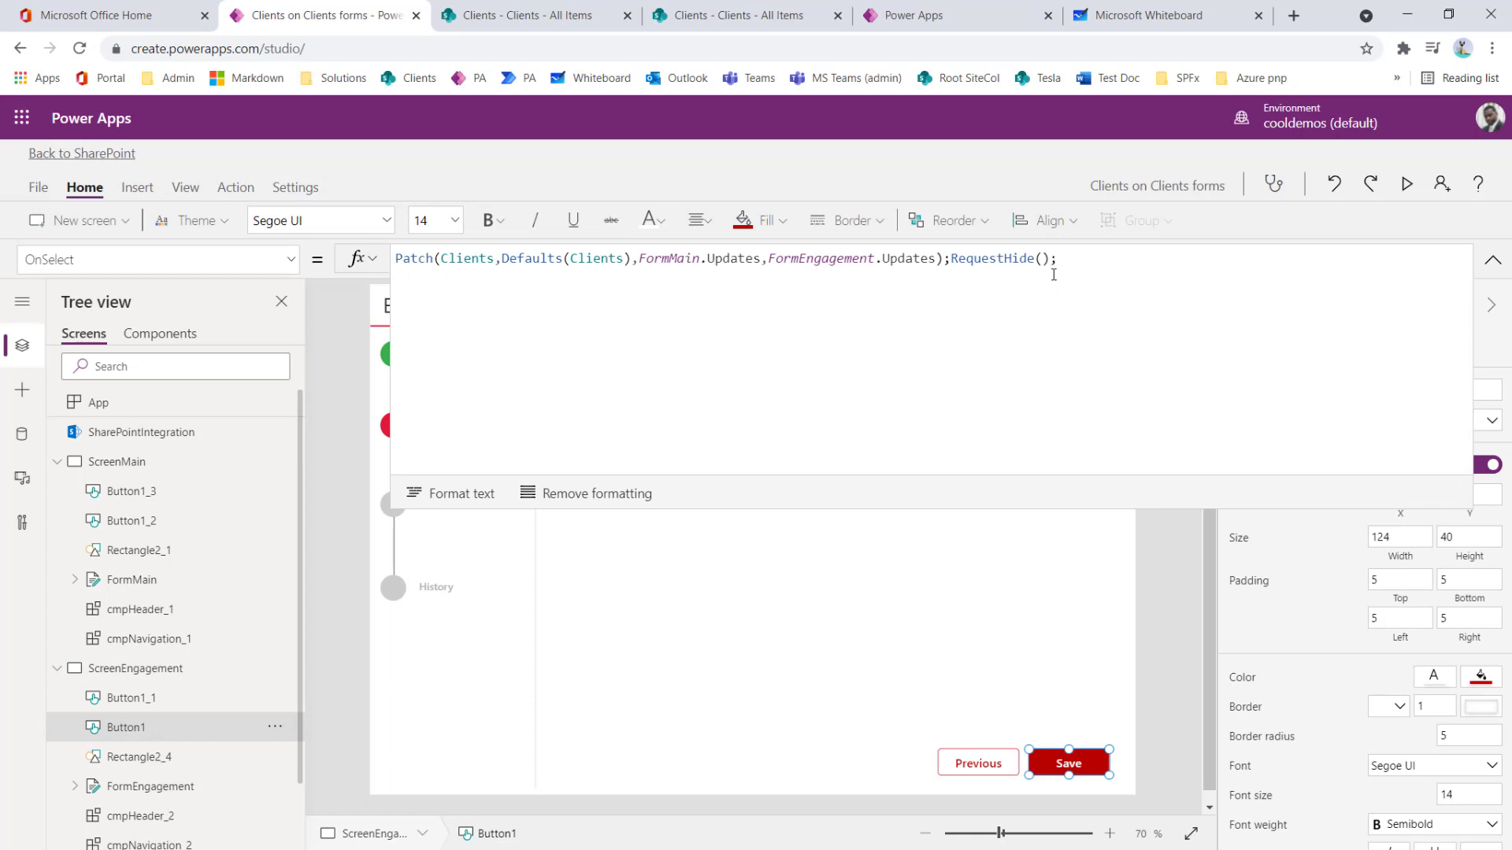
left_click(968, 263)
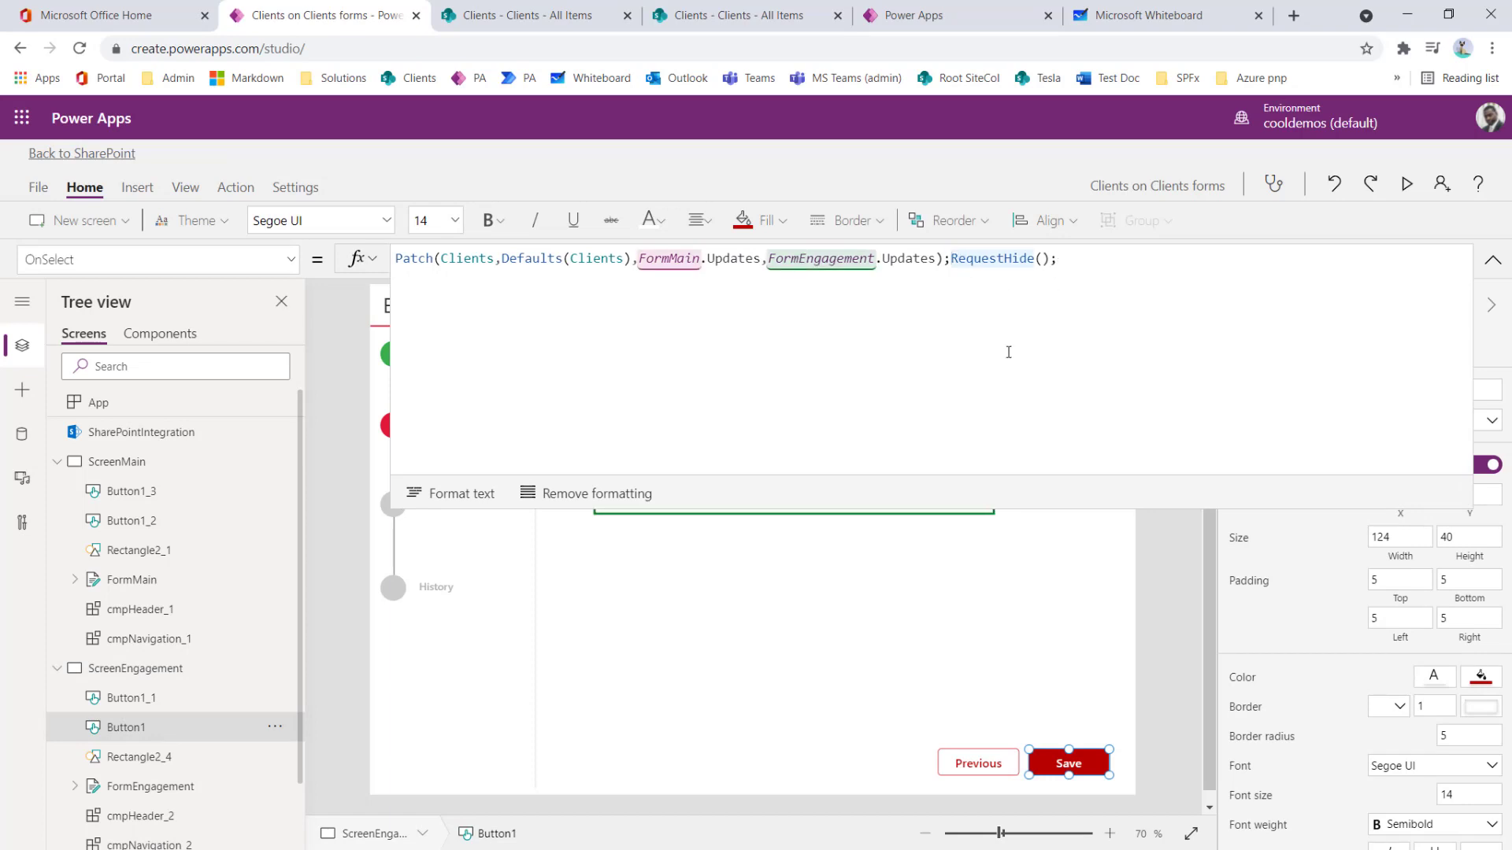
key("shift+Return")
type("ResetForm(Self); RequestHide(")
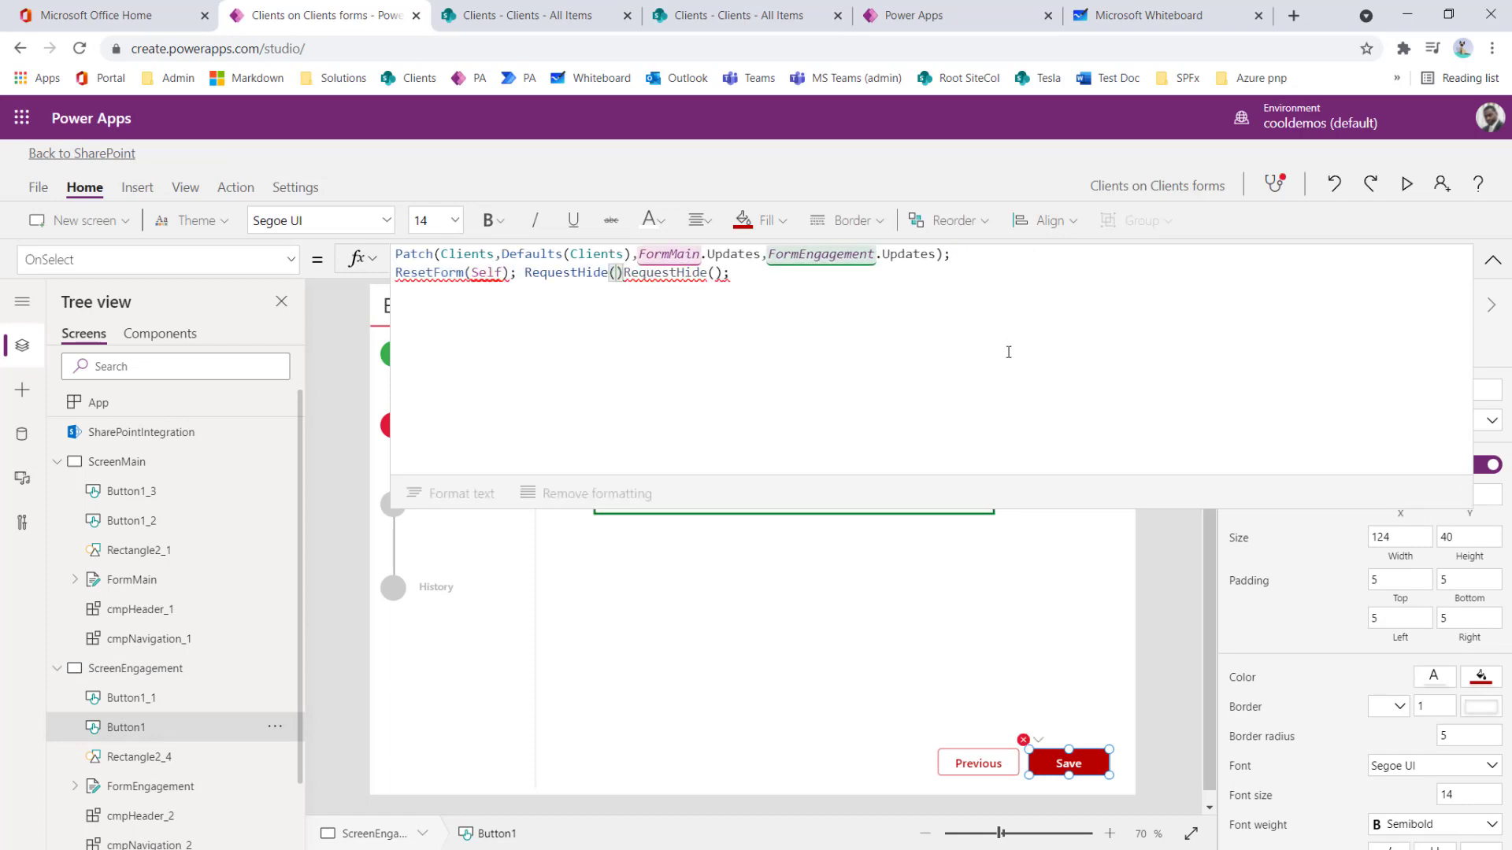
key("Delete")
key("Delete")
key("Delete")
key("Delete")
key("Delete")
key("Delete")
key("Delete")
key("Delete")
key("Delete")
key("Delete")
key("Delete")
key("Delete")
key("Delete")
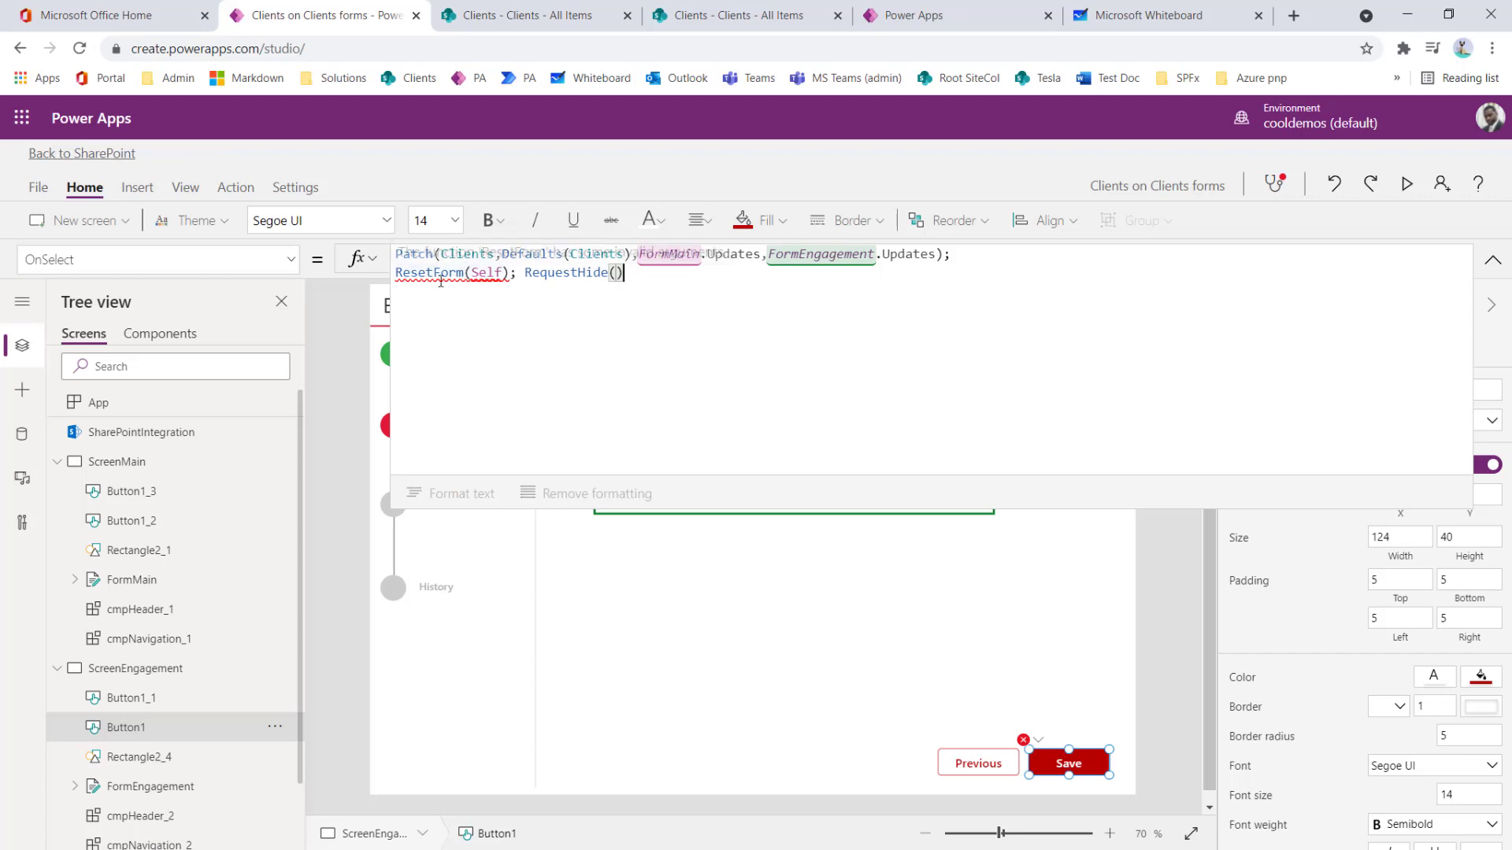
Step: Change the Save button's reset call to ResetForm(FormMain) and add ResetForm(FormEngagement); before RequestHide()
double_click(483, 273)
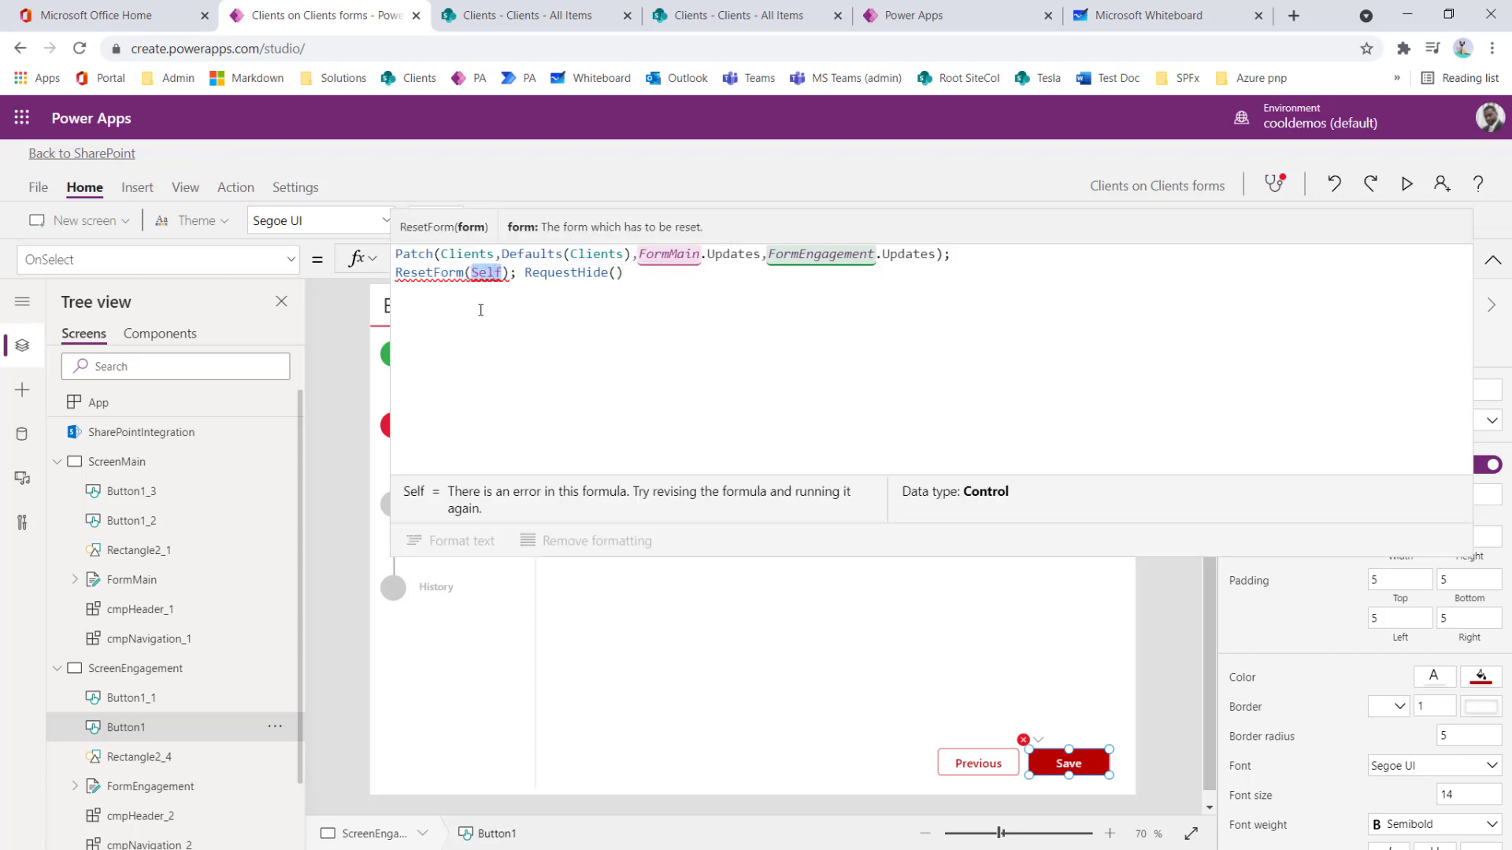
type("formm")
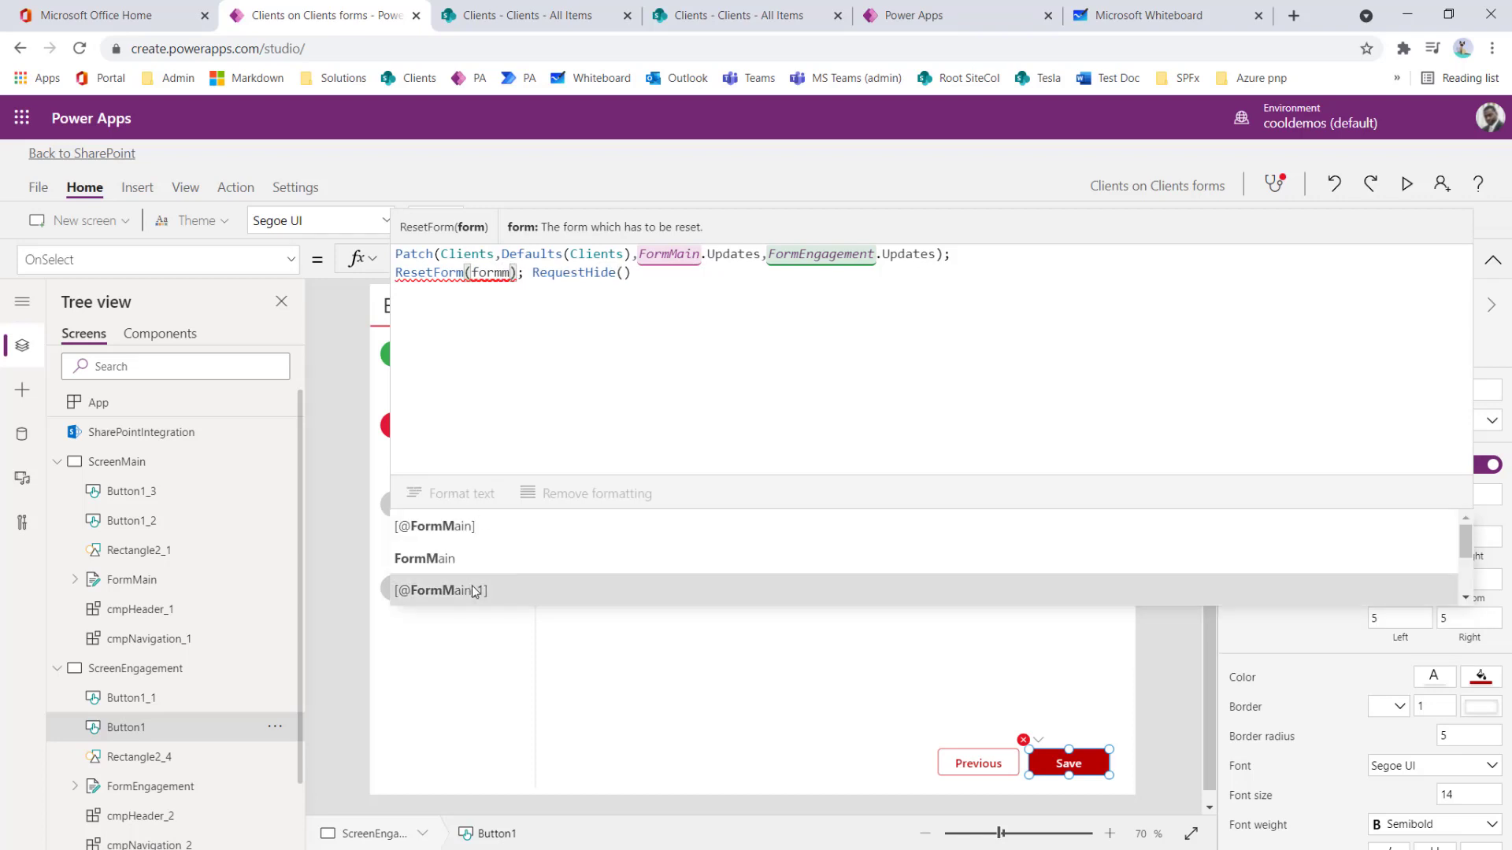
left_click(476, 558)
left_click_drag(556, 271, 397, 275)
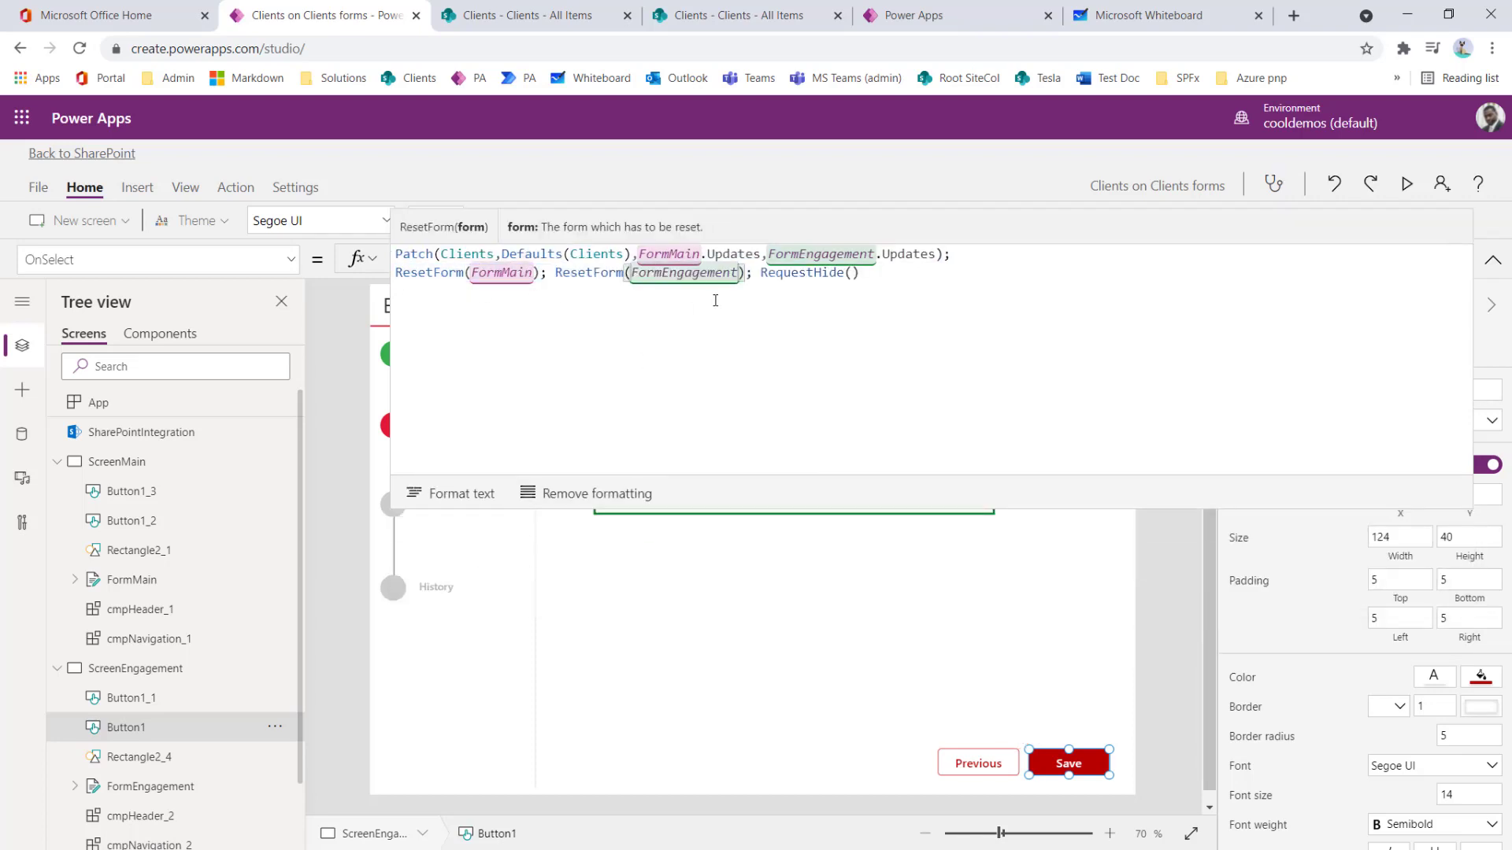
left_click(703, 443)
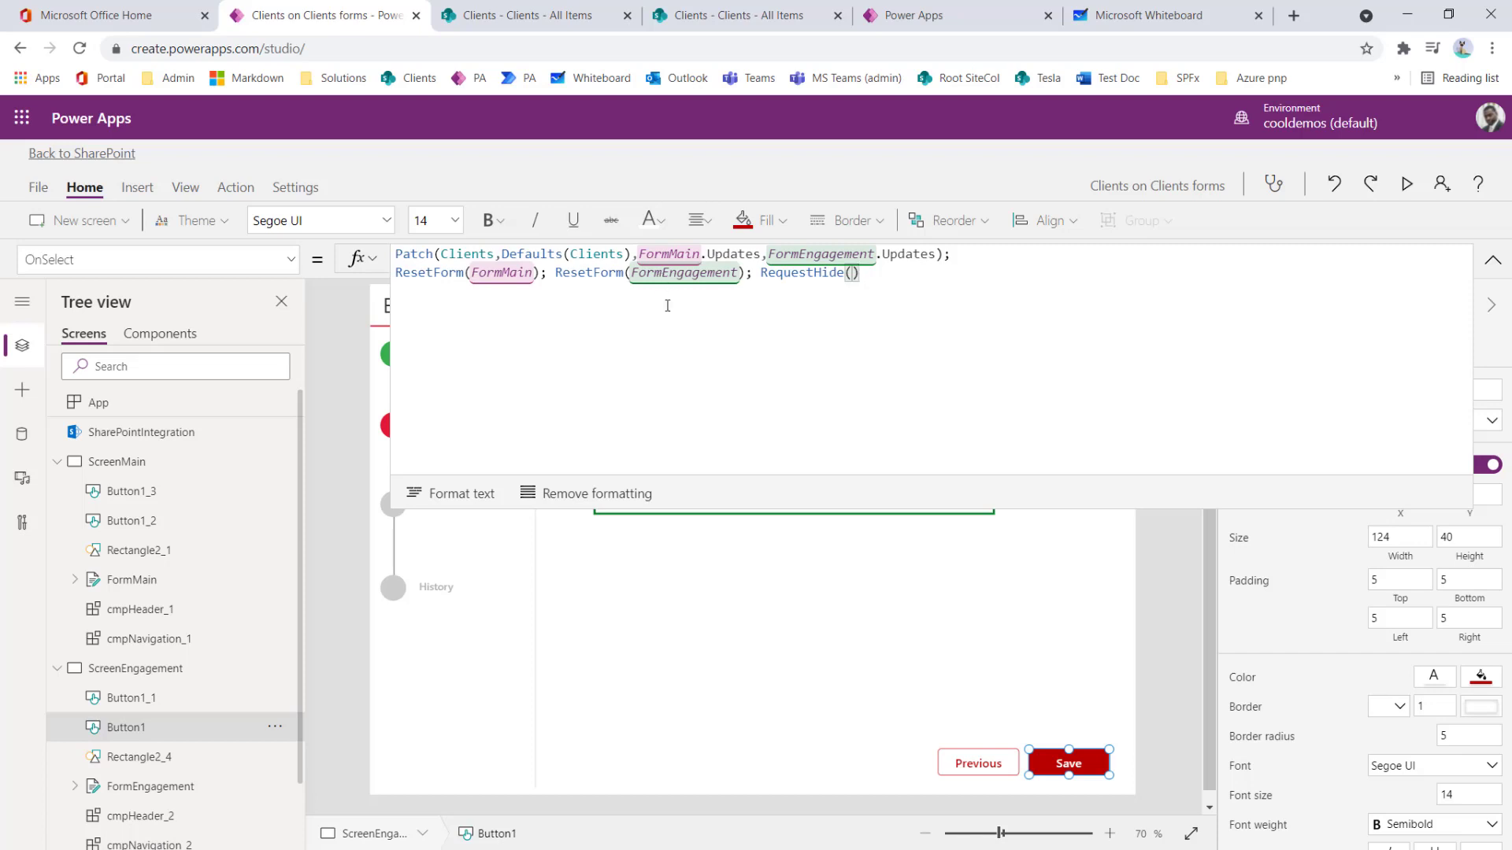
Step: Save the Clients form and publish it to SharePoint
left_click(38, 187)
left_click(235, 439)
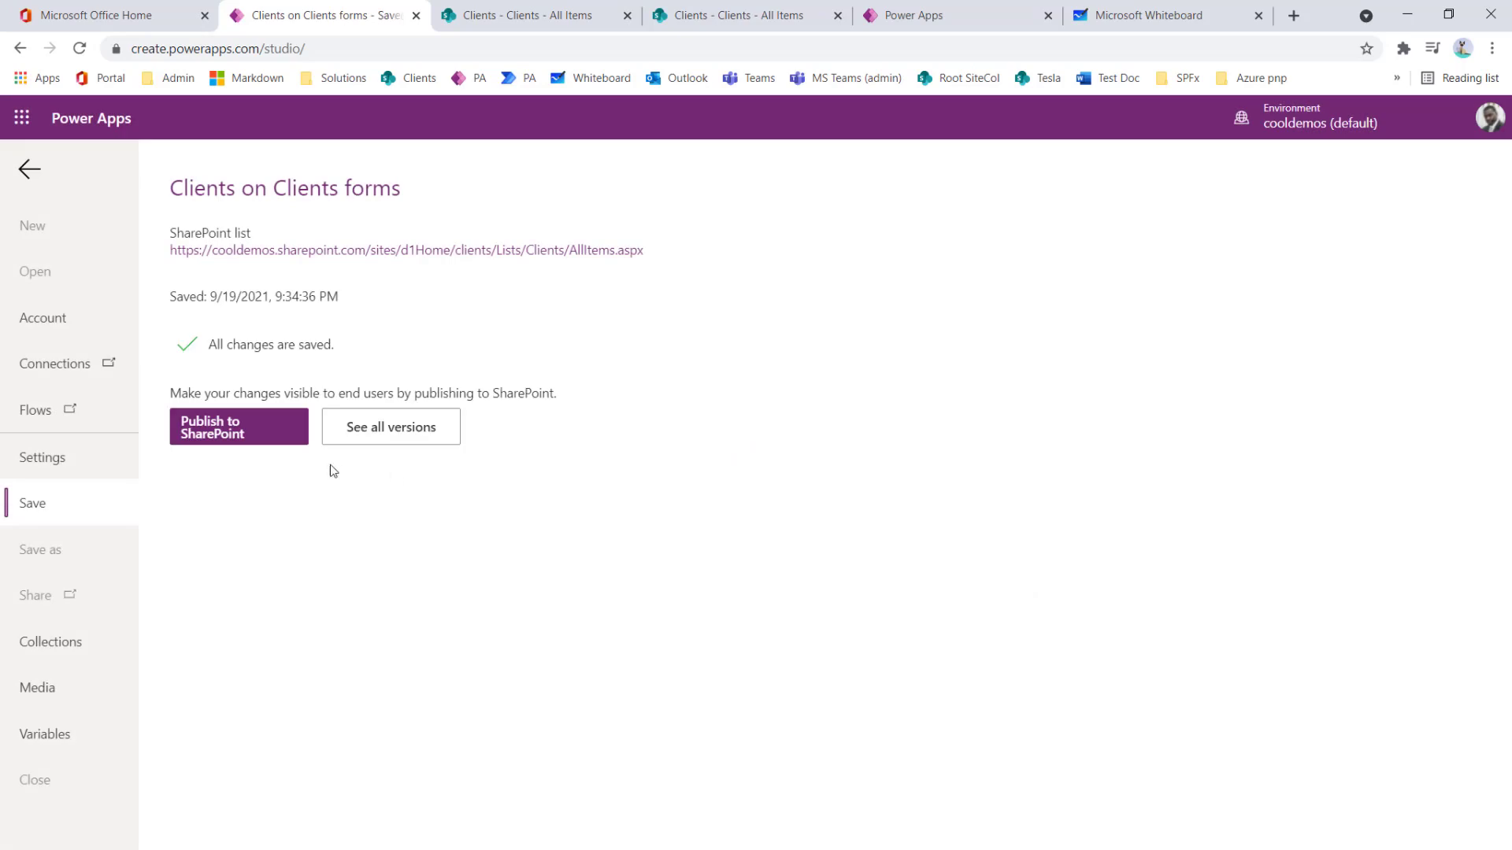
left_click(253, 429)
left_click(892, 529)
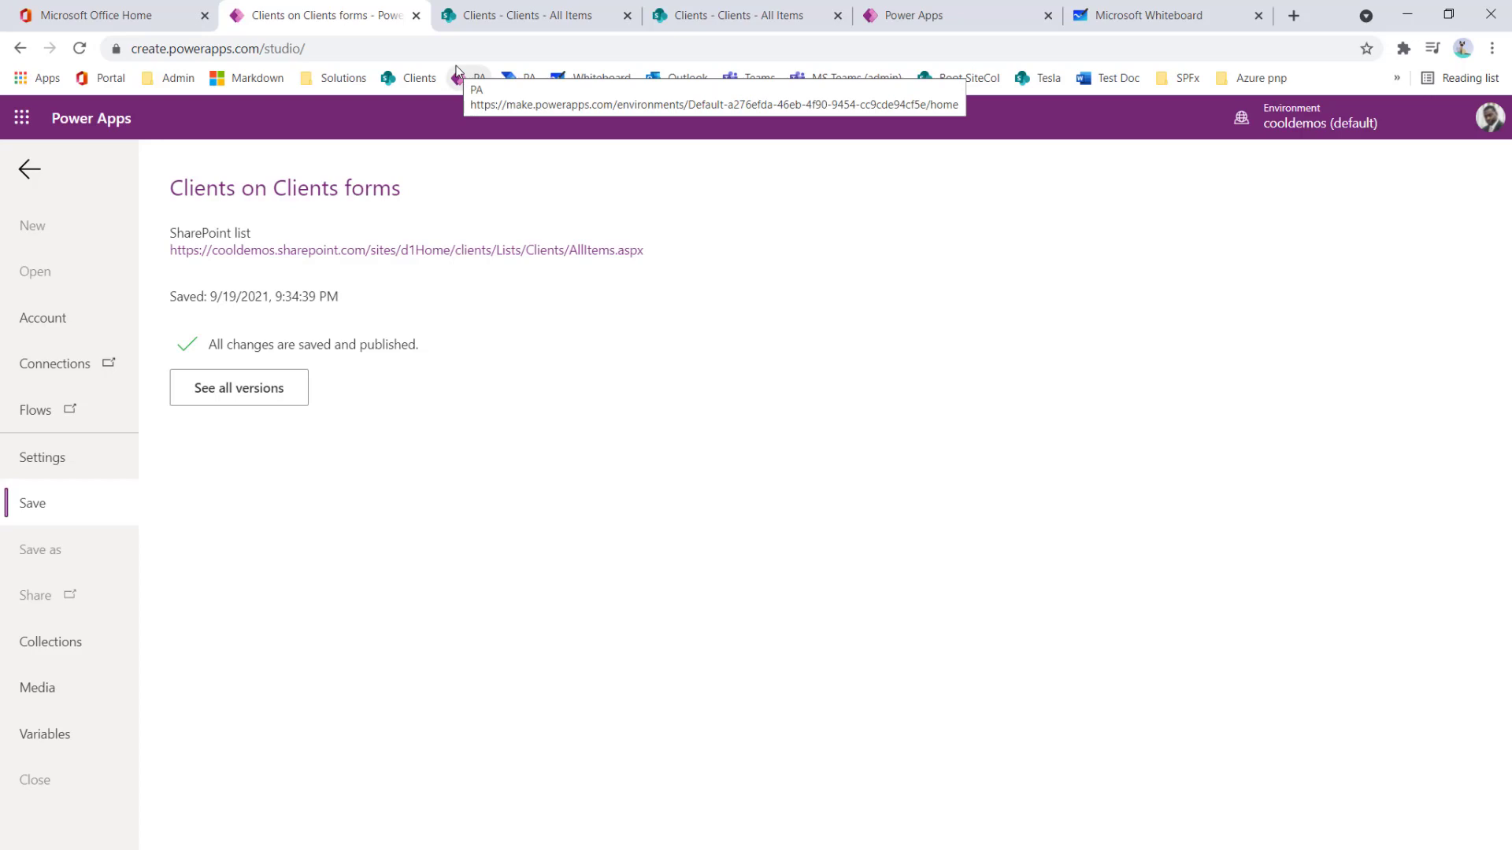
Step: Switch to the SharePoint Clients list, reload it, and view the Client Details of each of the three clients
left_click(501, 17)
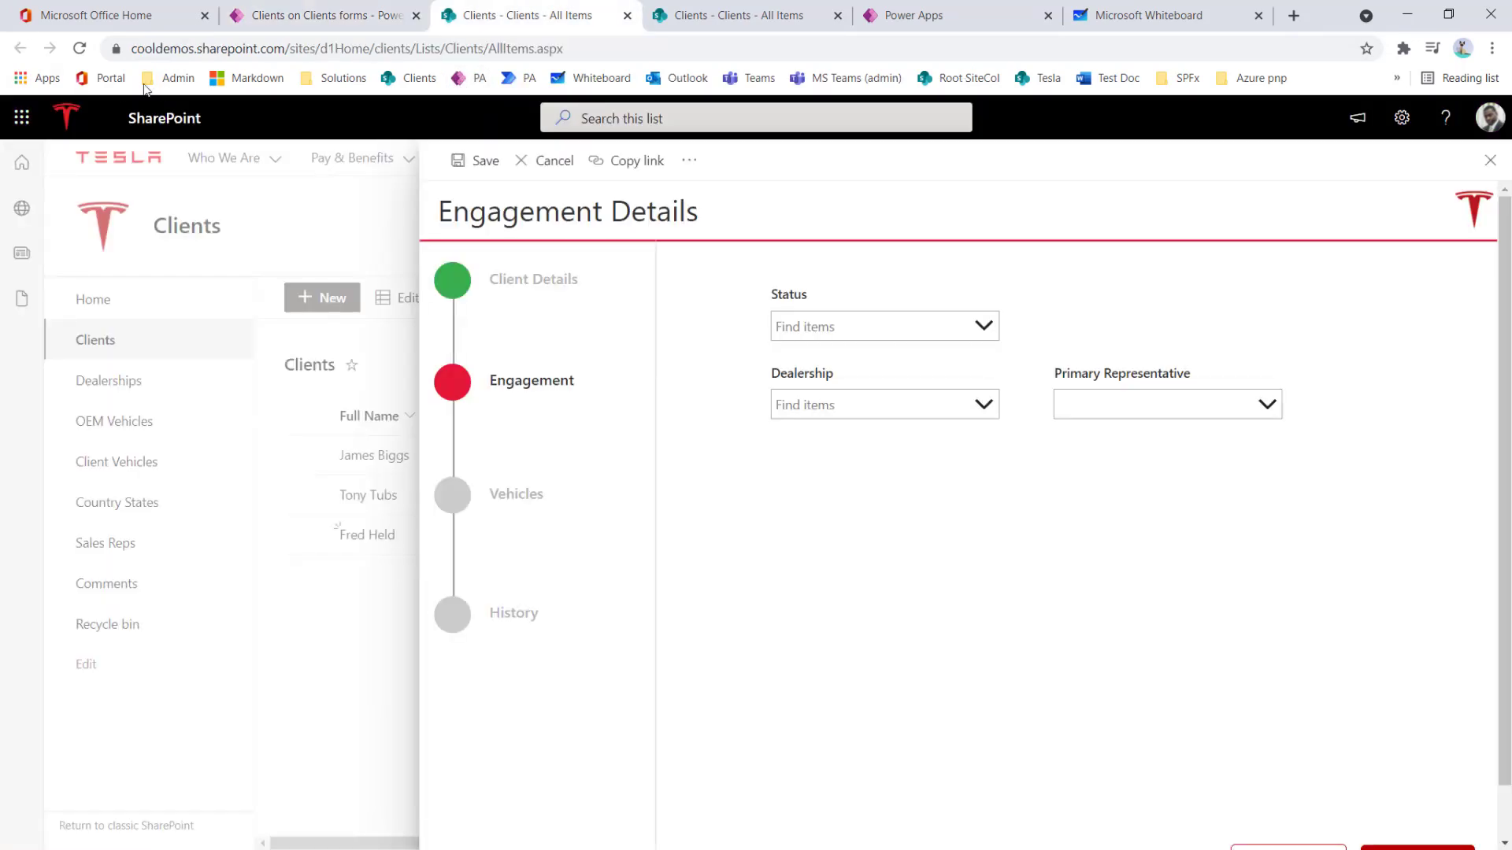
left_click(80, 50)
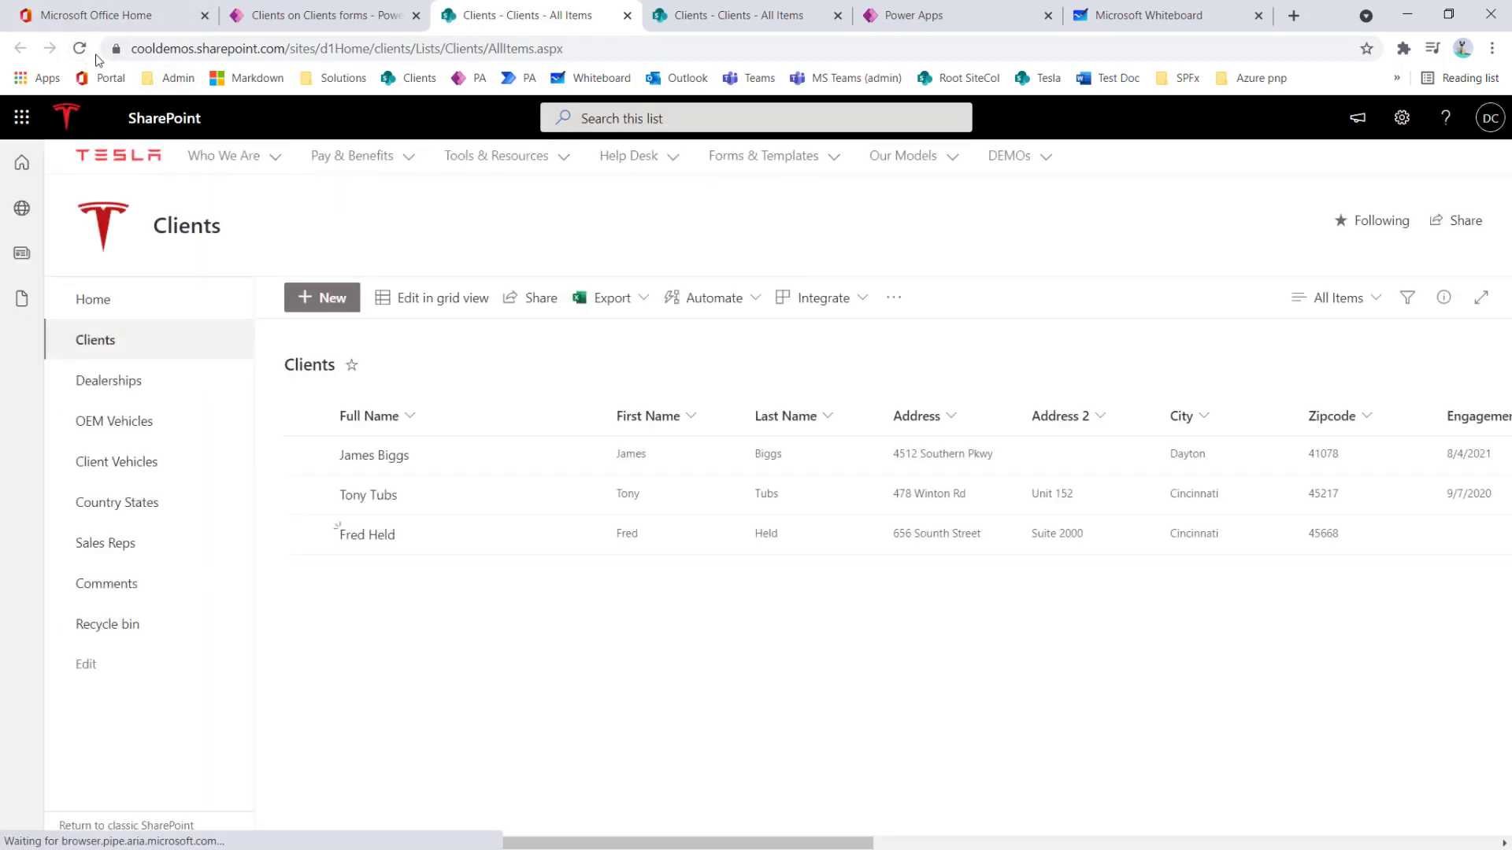
left_click(381, 537)
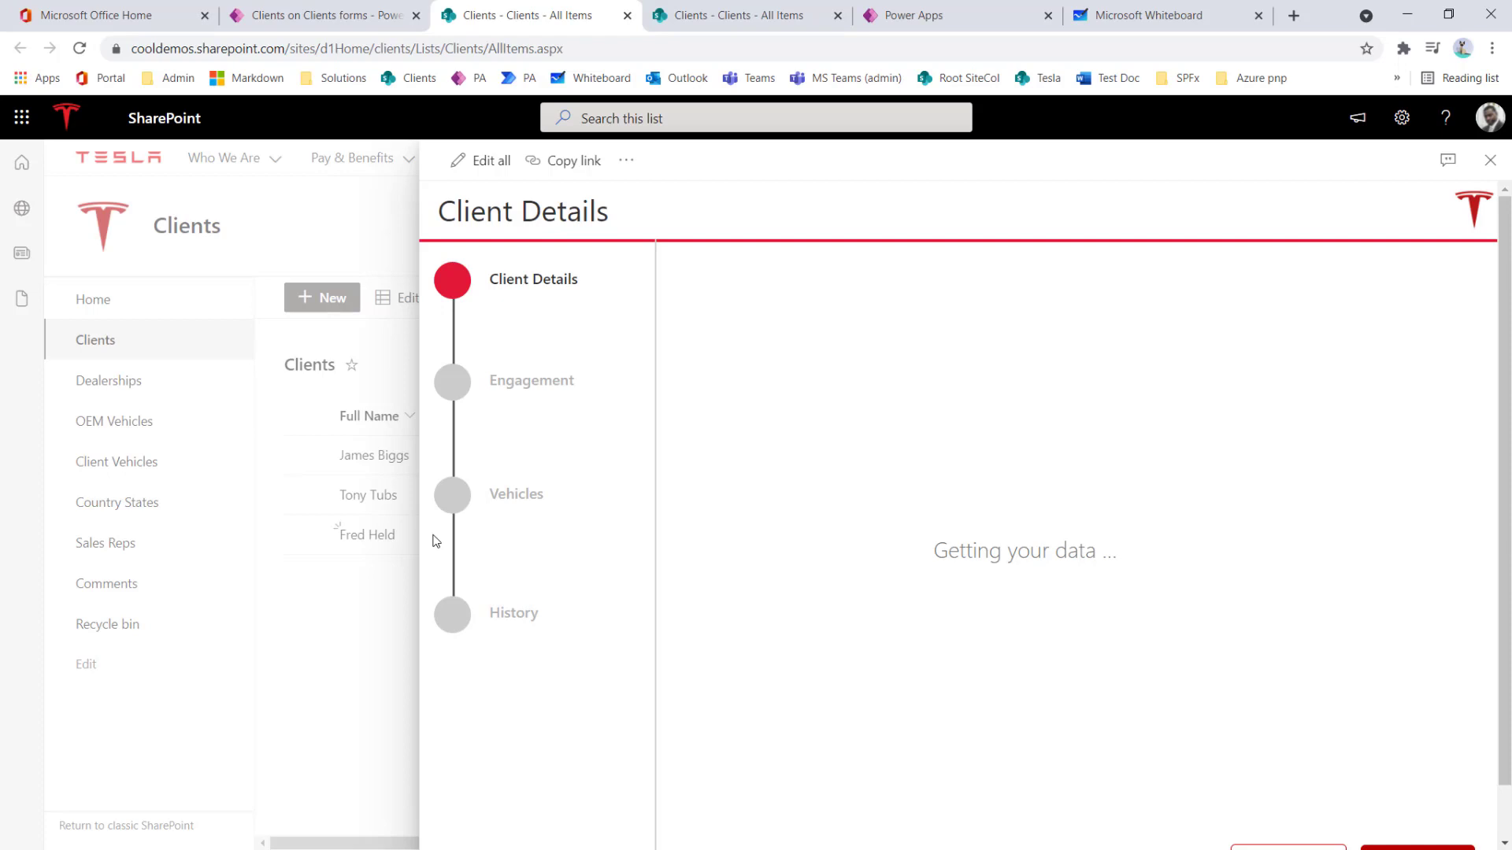
left_click(384, 499)
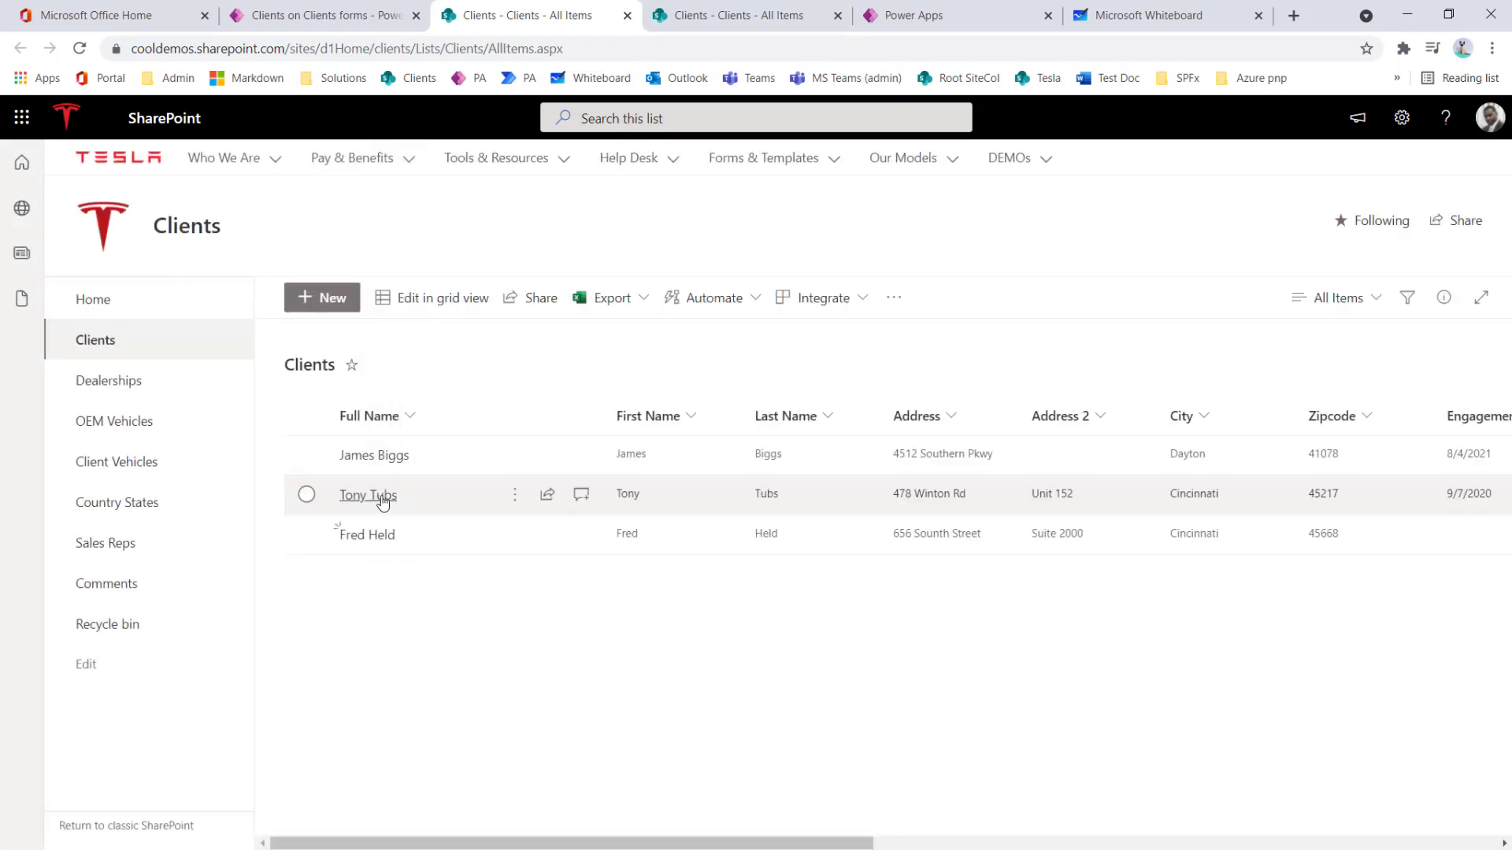
left_click(371, 456)
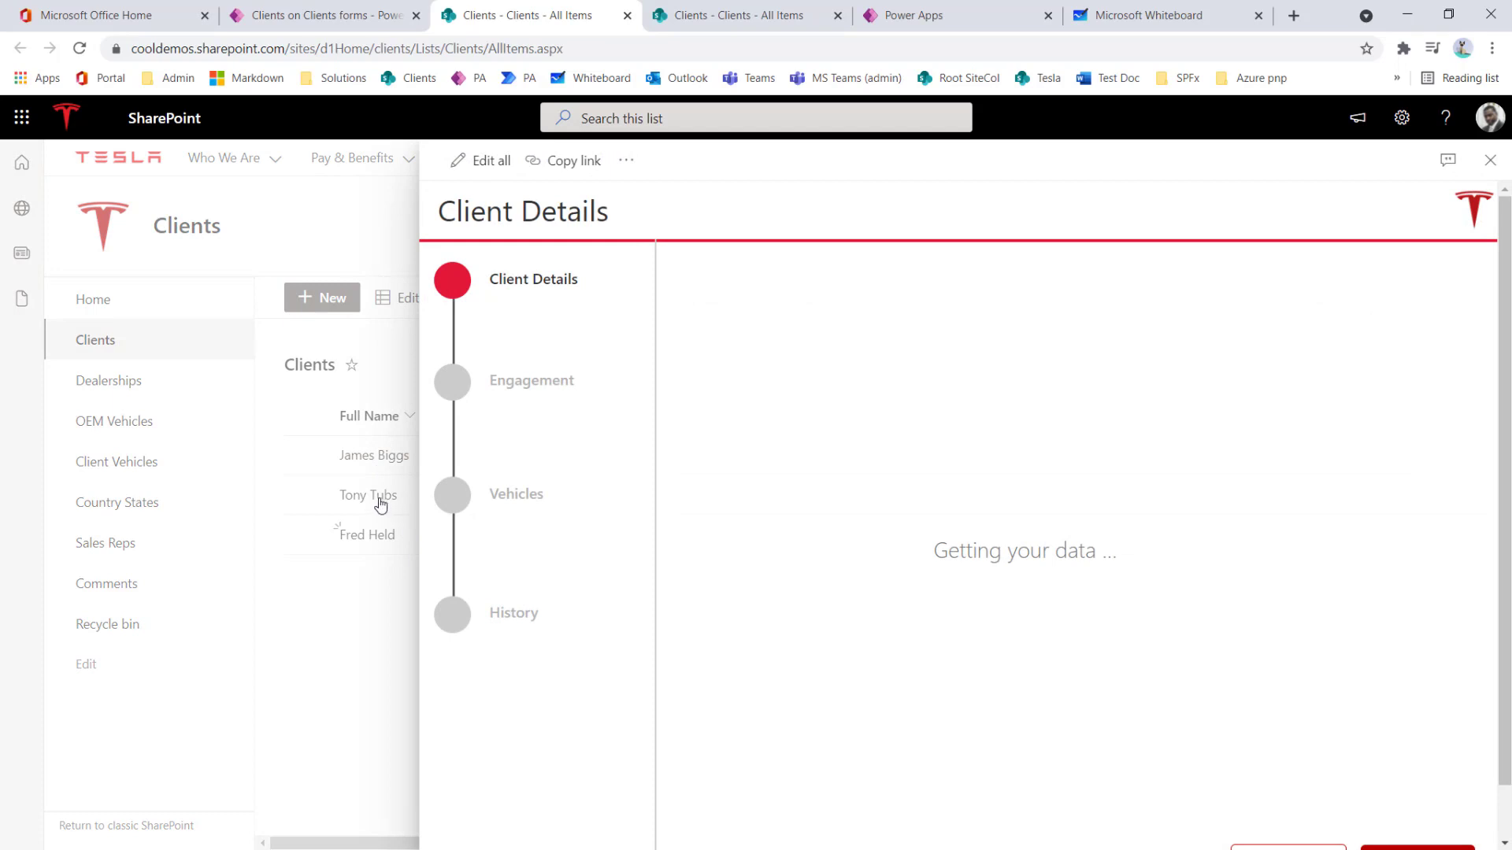
left_click(376, 462)
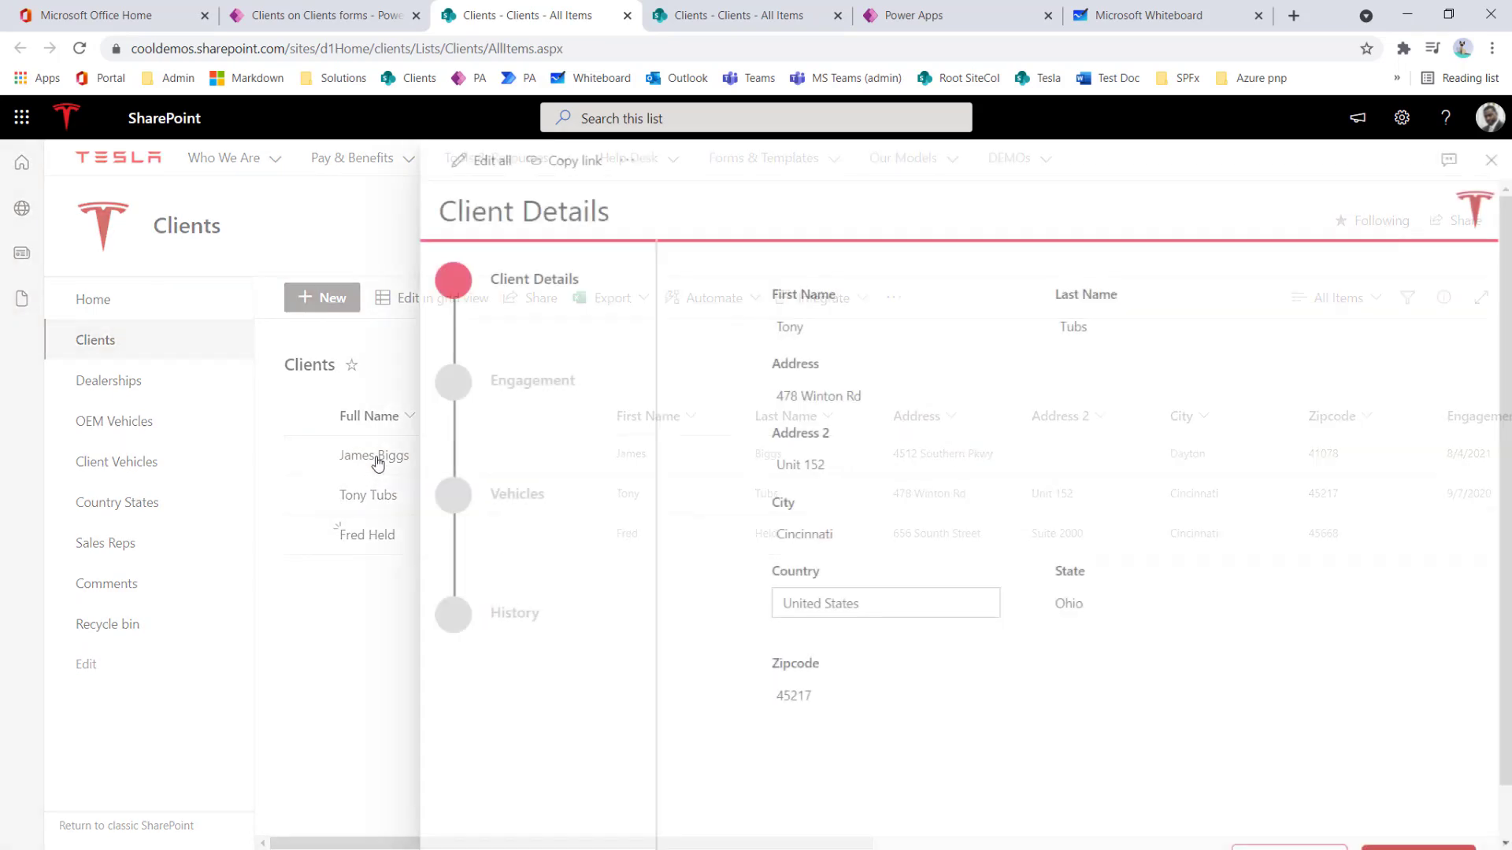
left_click(372, 541)
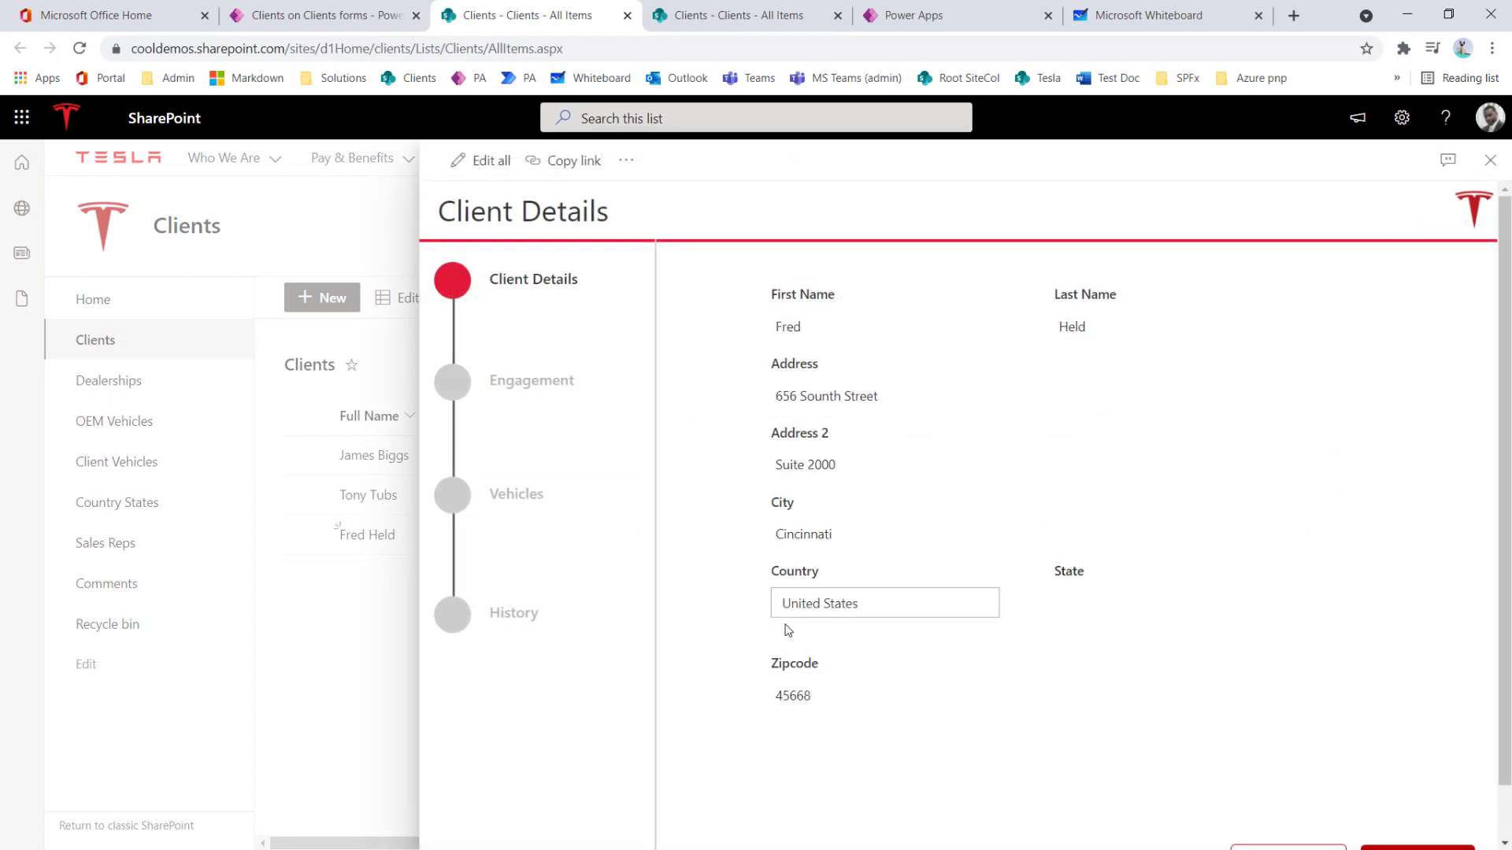
Step: Go to the Engagement screen and compare the Engagement Details of the three clients
left_click(471, 403)
left_click(375, 501)
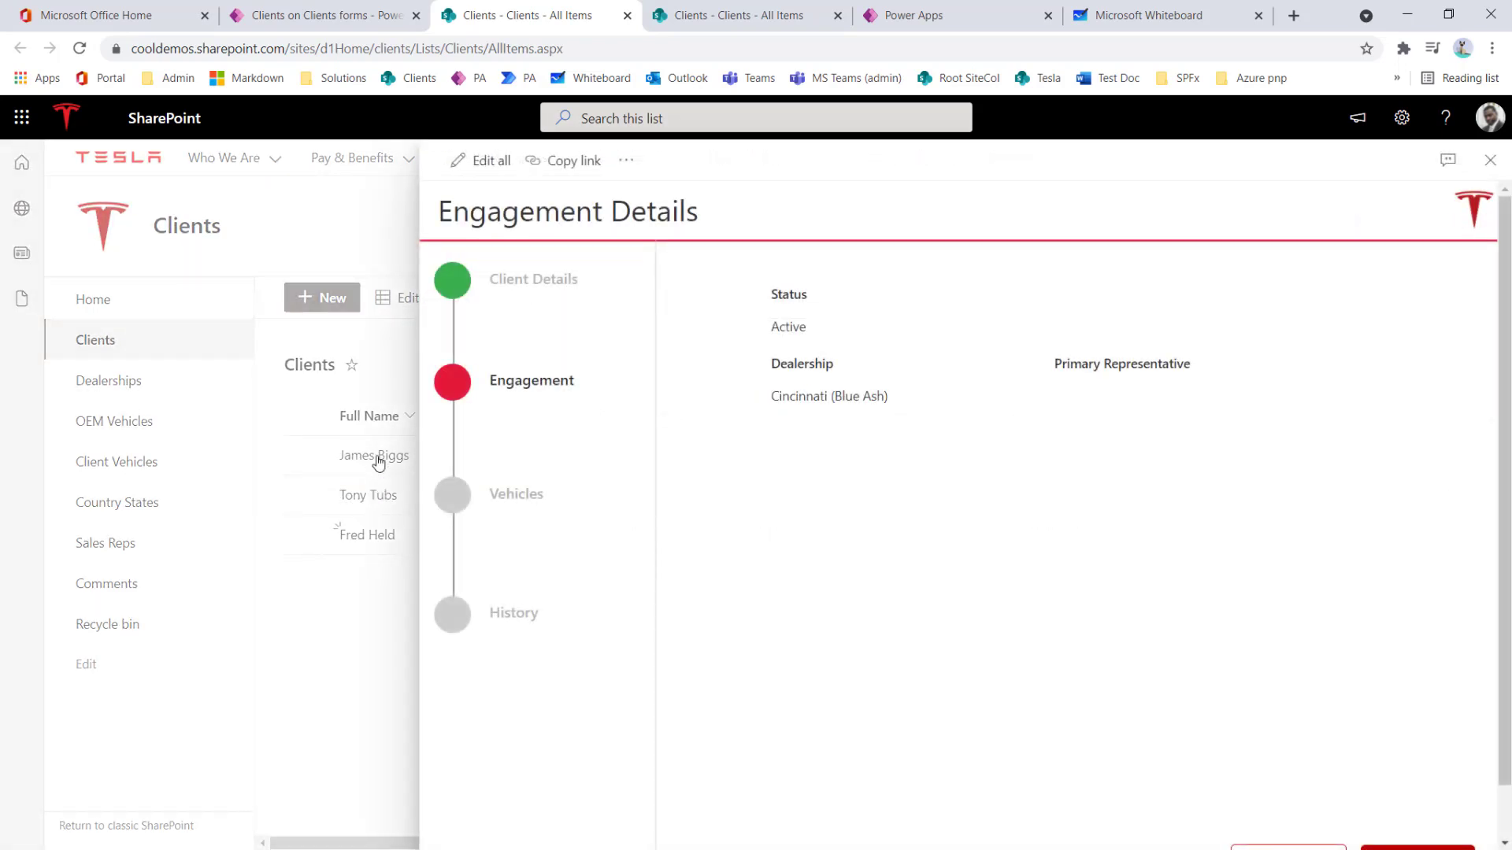
left_click(380, 460)
left_click(381, 543)
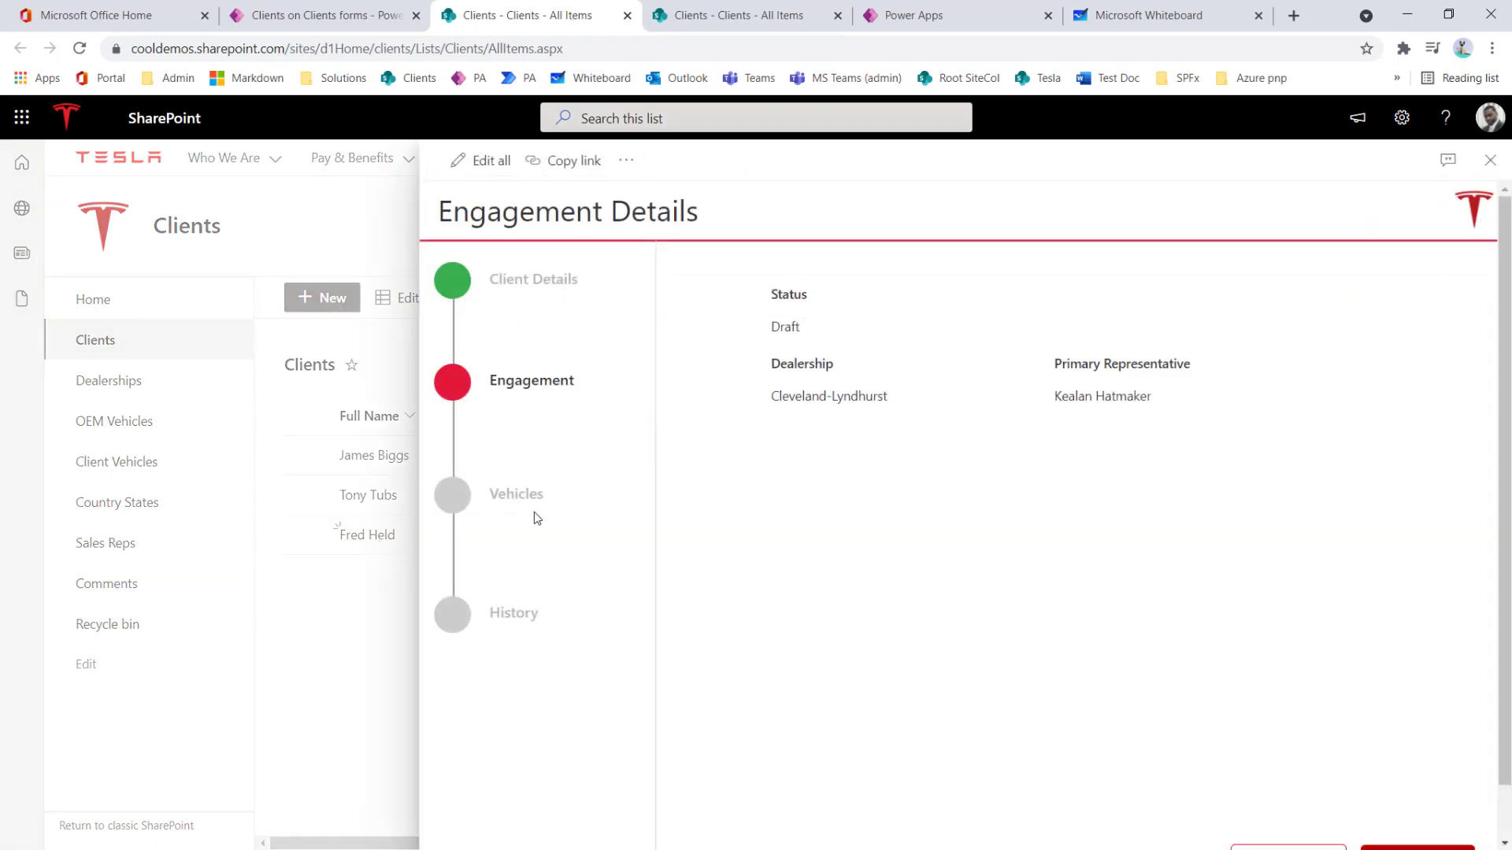
Step: Return to the Client Details screen and compare the details of the second and third clients
left_click(462, 282)
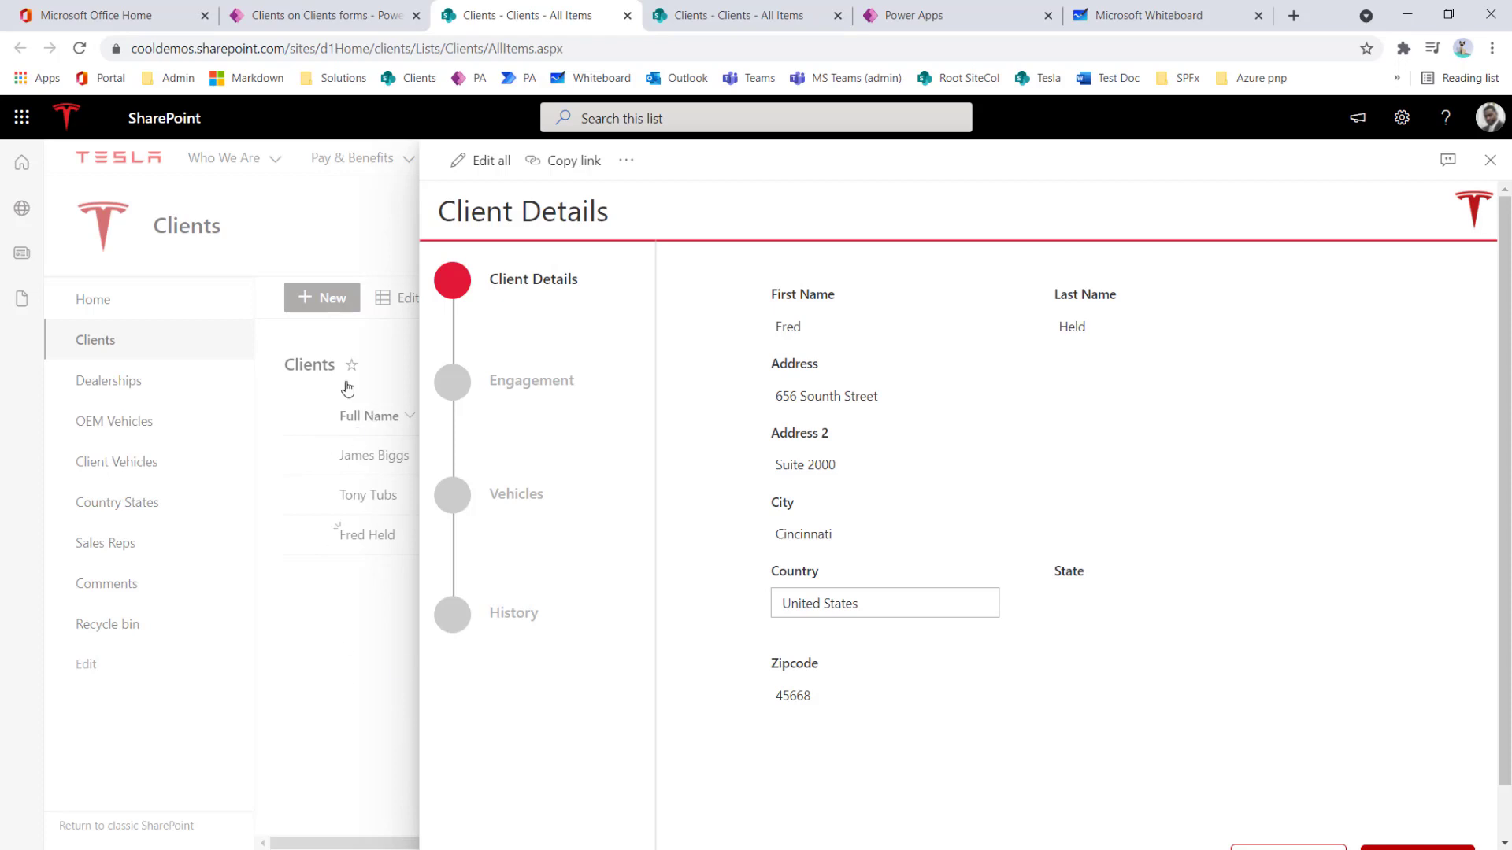
left_click(359, 497)
left_click(364, 536)
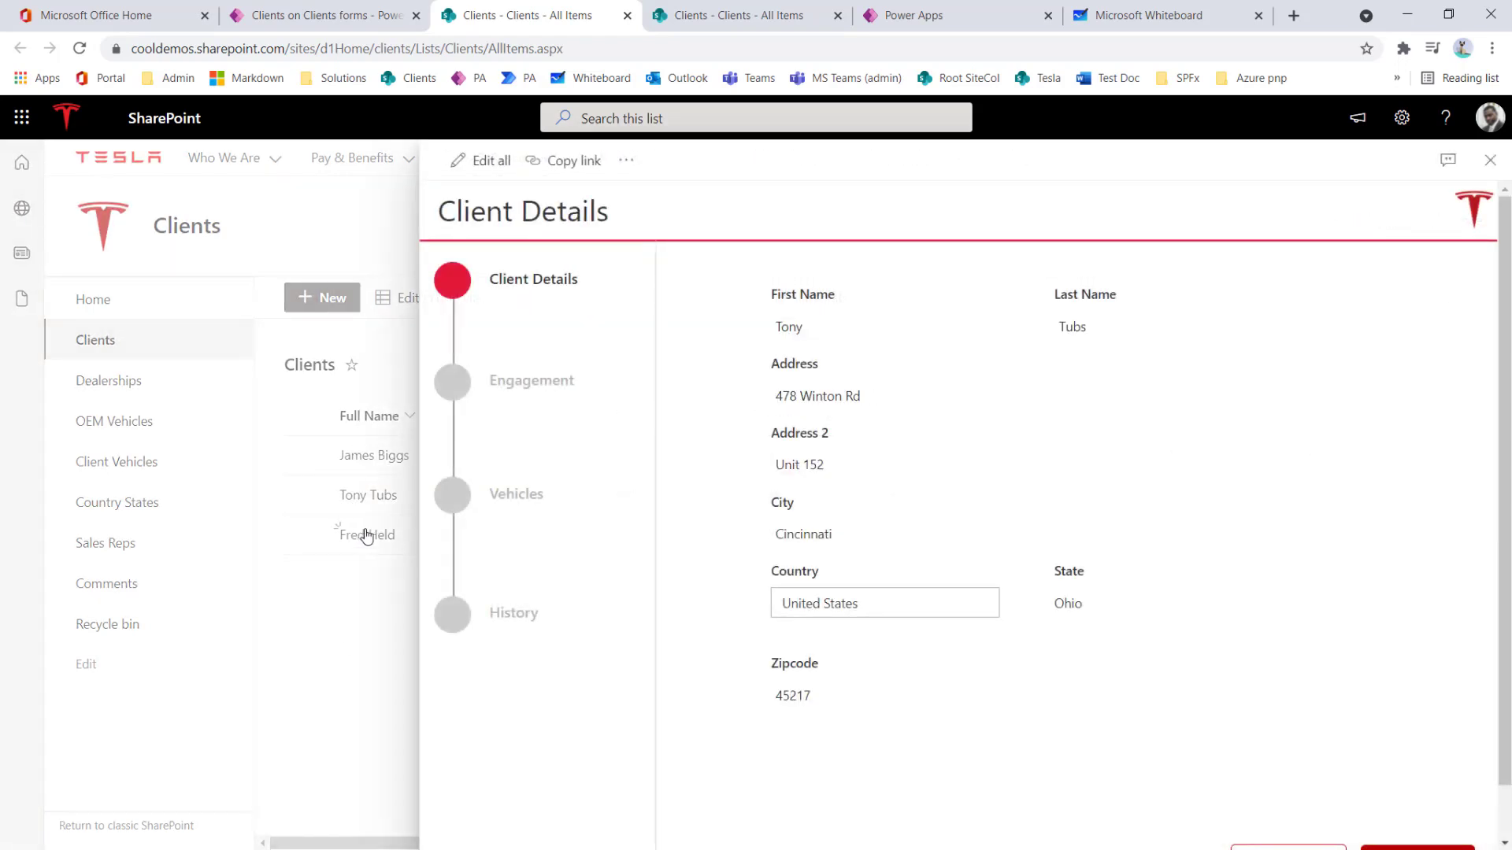
left_click(365, 538)
left_click(374, 539)
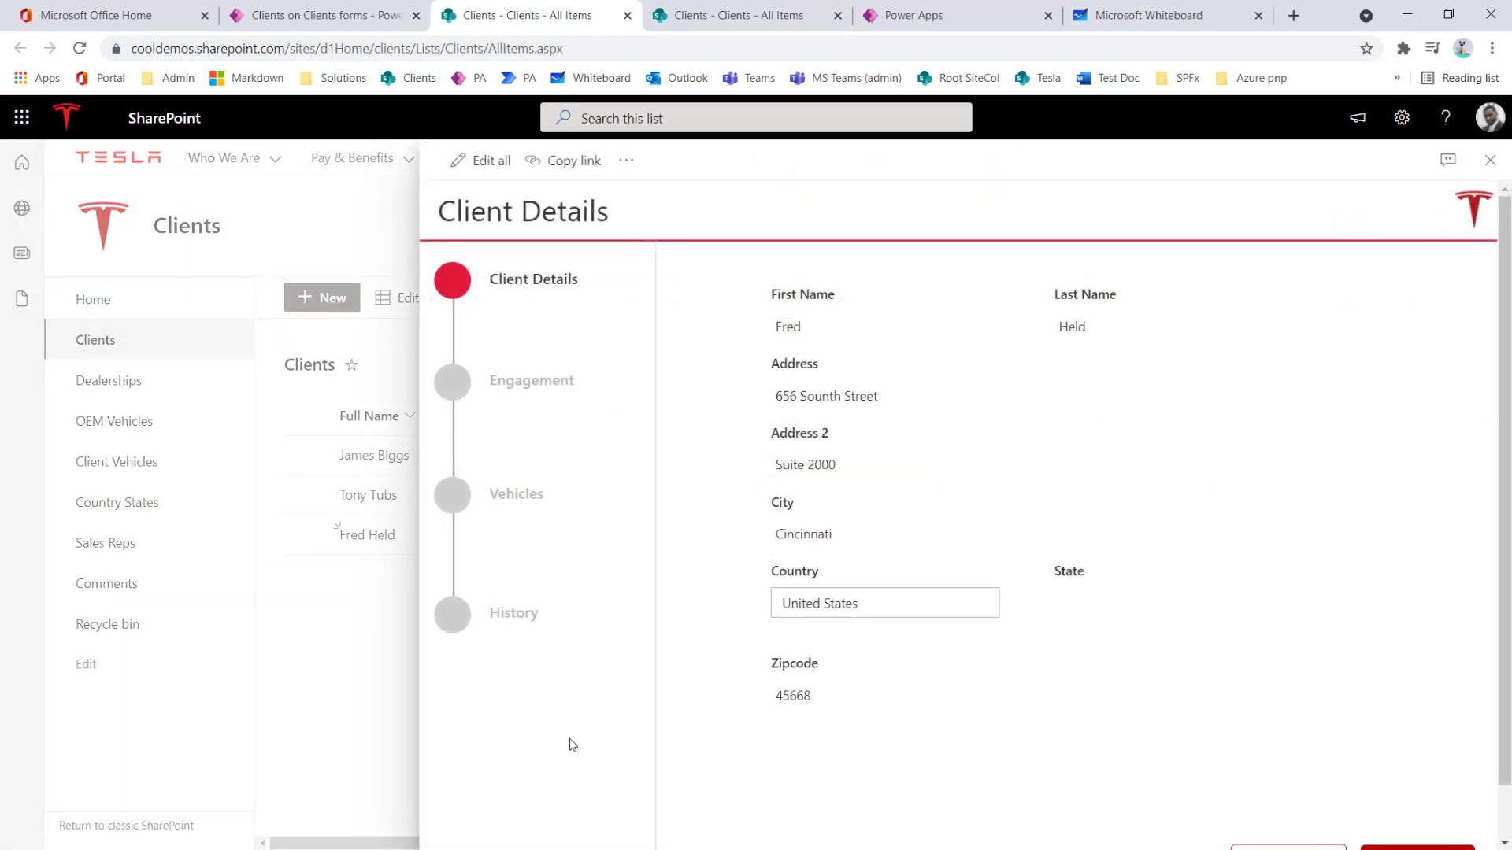
Step: Show the third client's Engagement Details again, followed by those of the second and first clients
left_click(448, 379)
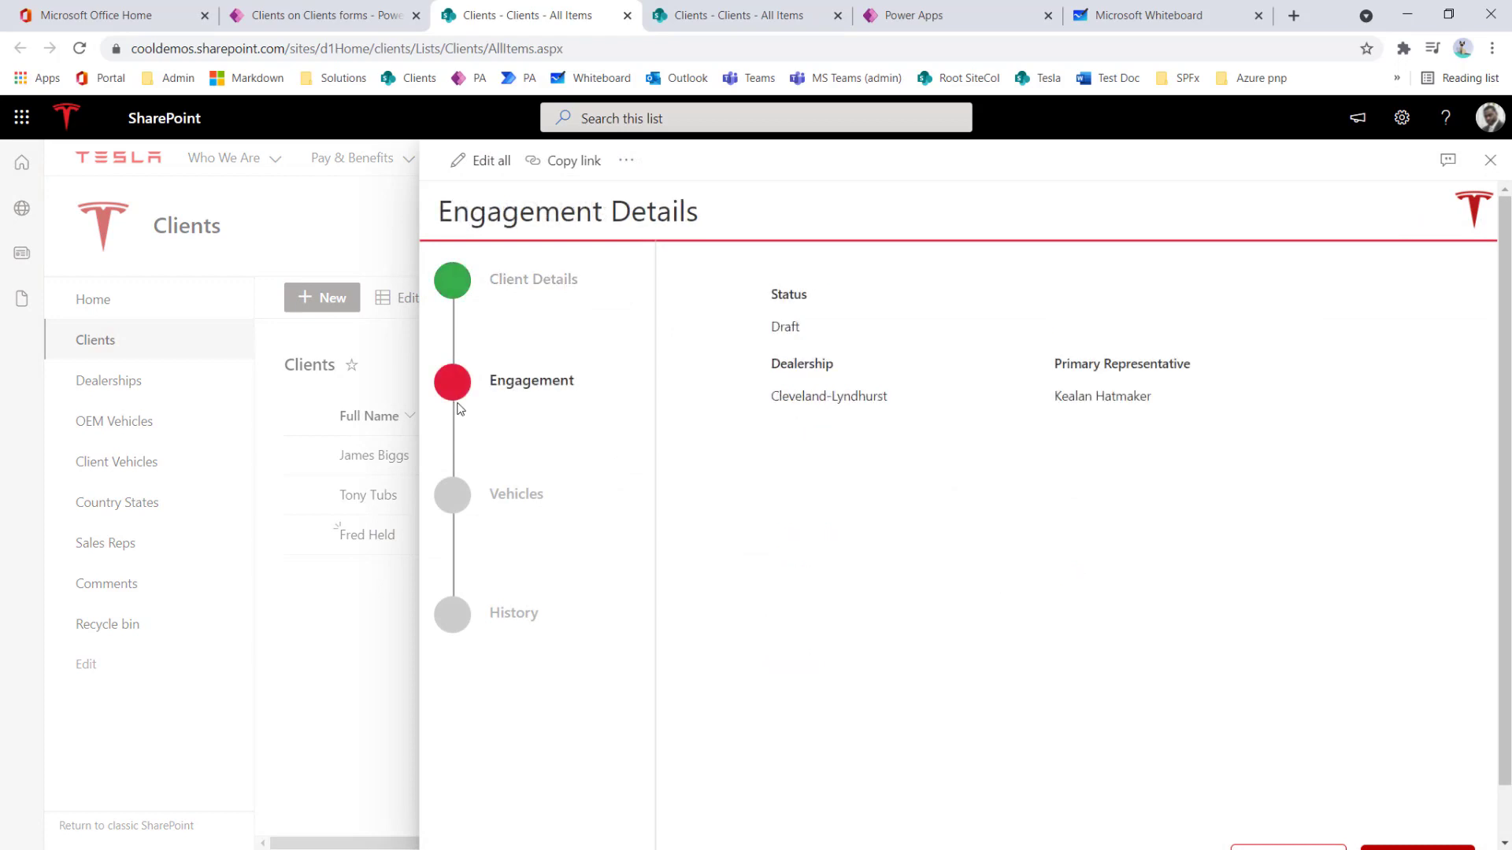
left_click(359, 505)
left_click(364, 504)
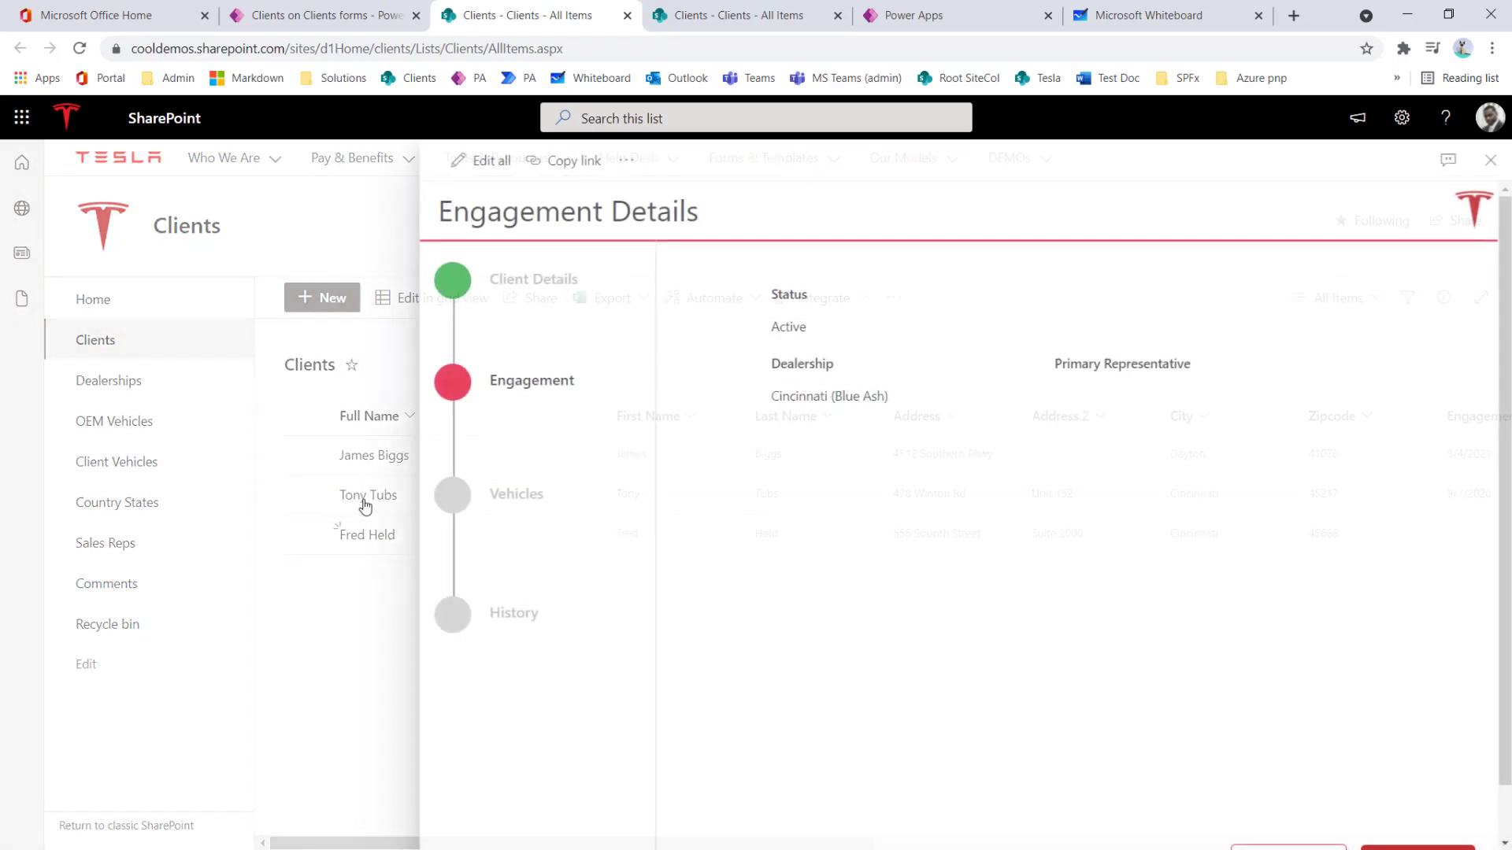
left_click(355, 464)
left_click(356, 463)
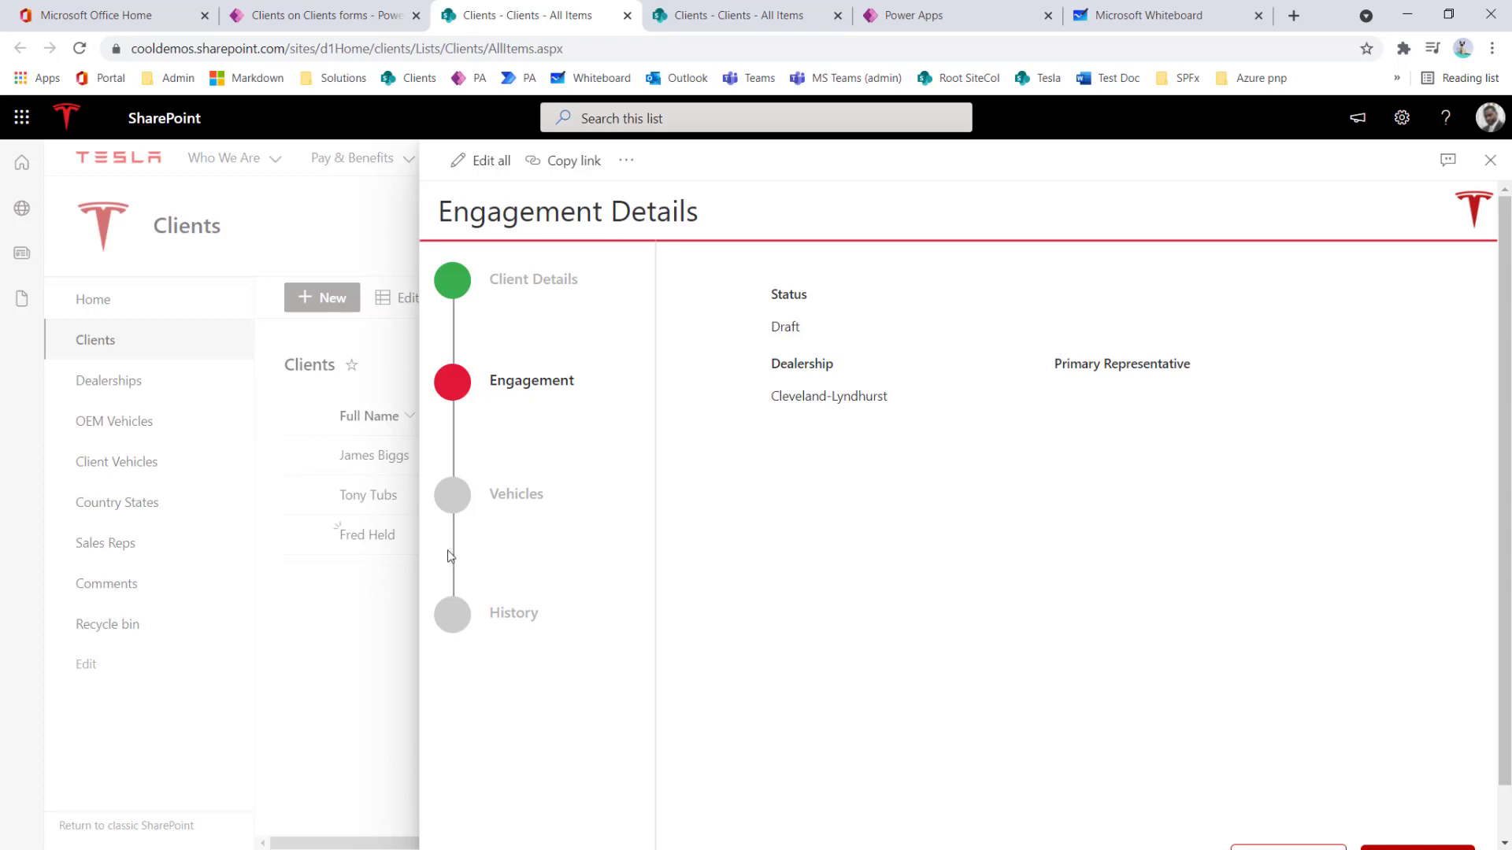
Step: Go to the Vehicles screen and compare the Vehicle Details of the three clients, finishing on the third client
left_click(459, 495)
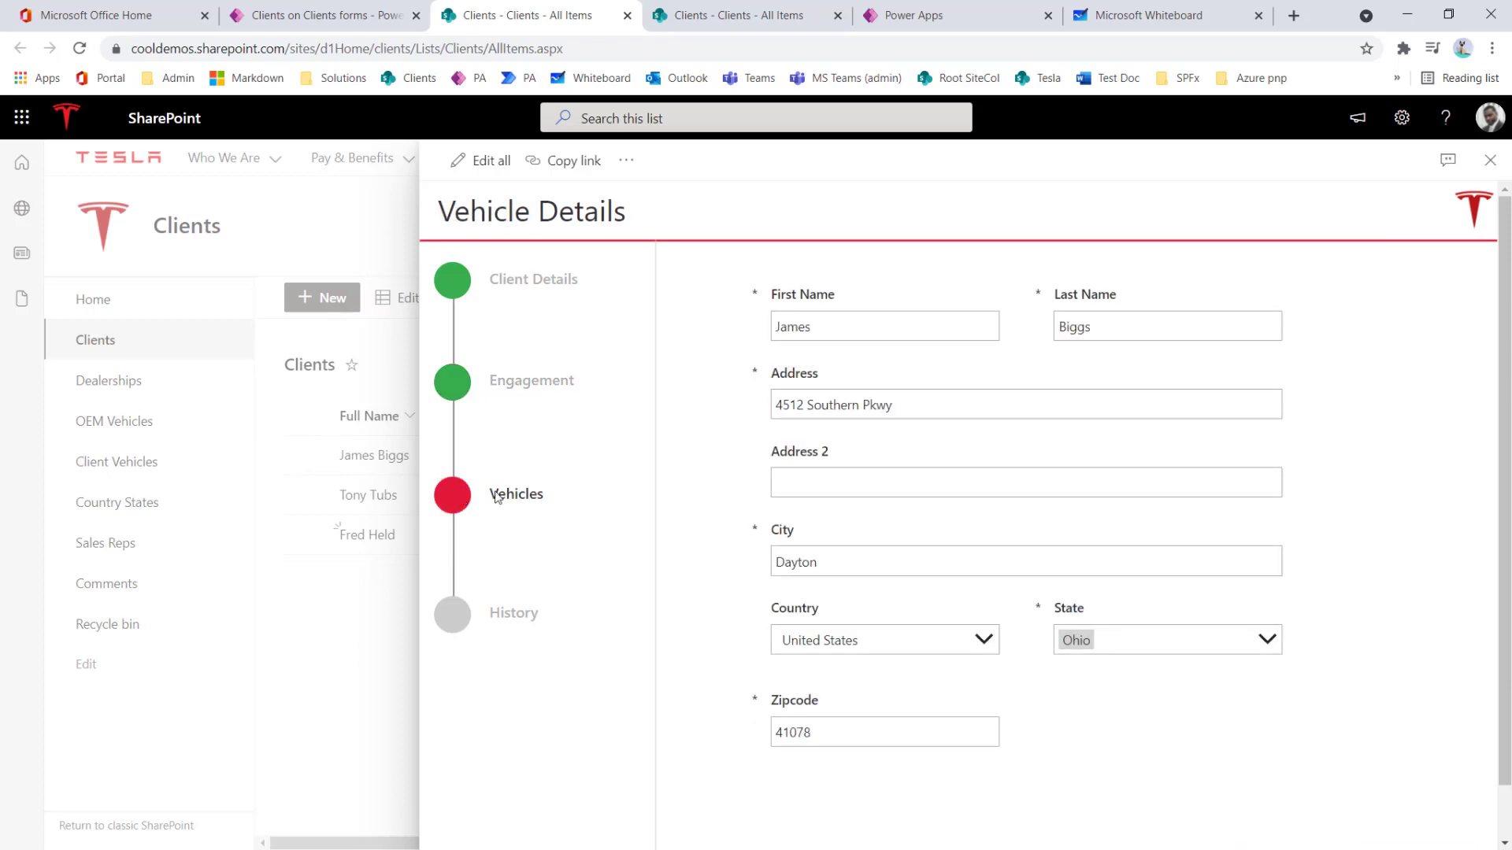
left_click(368, 540)
left_click(375, 541)
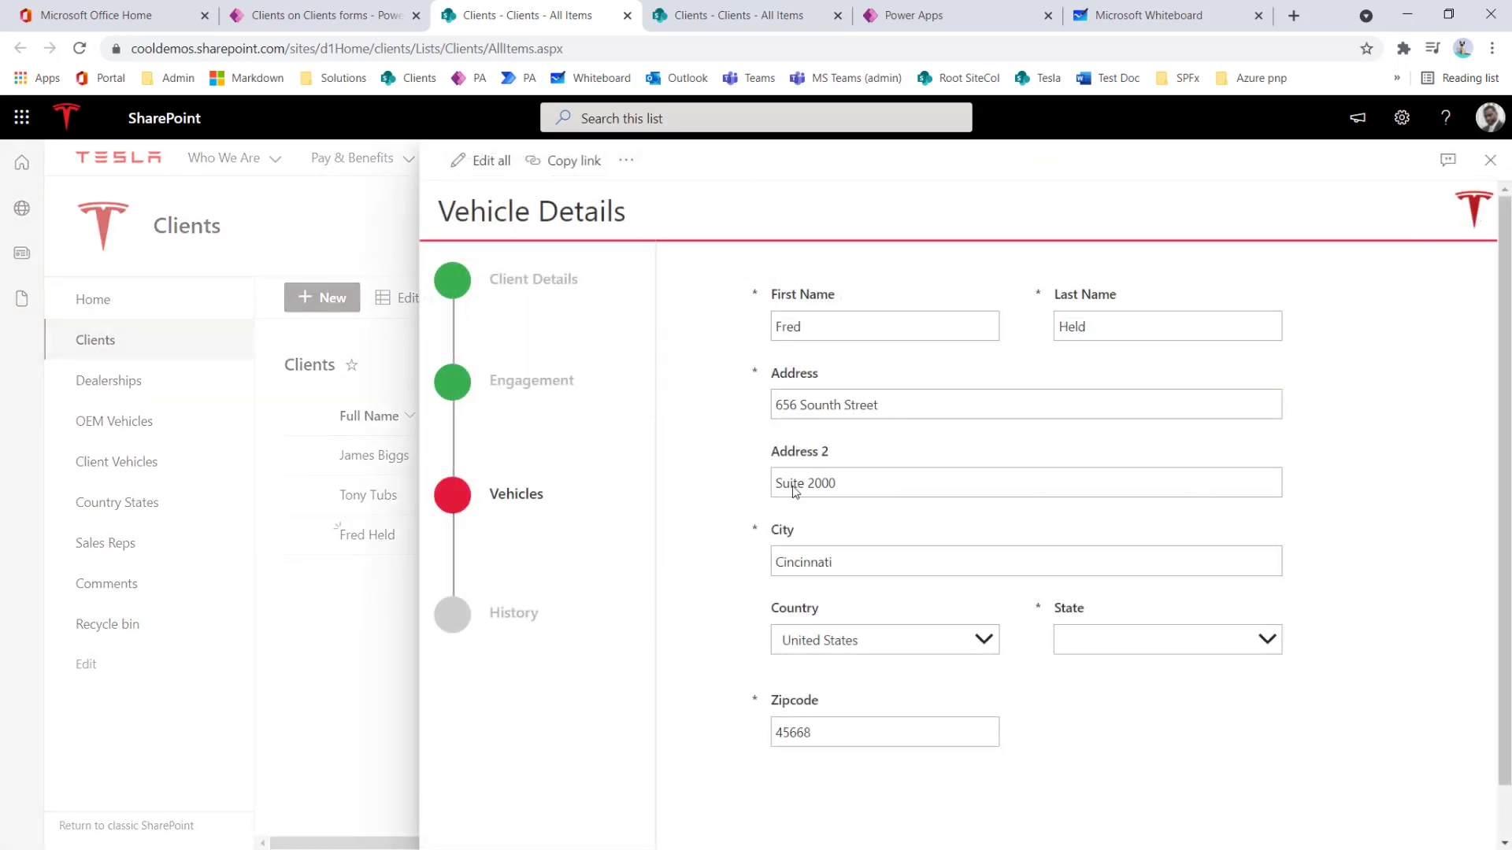
left_click(381, 498)
left_click(386, 455)
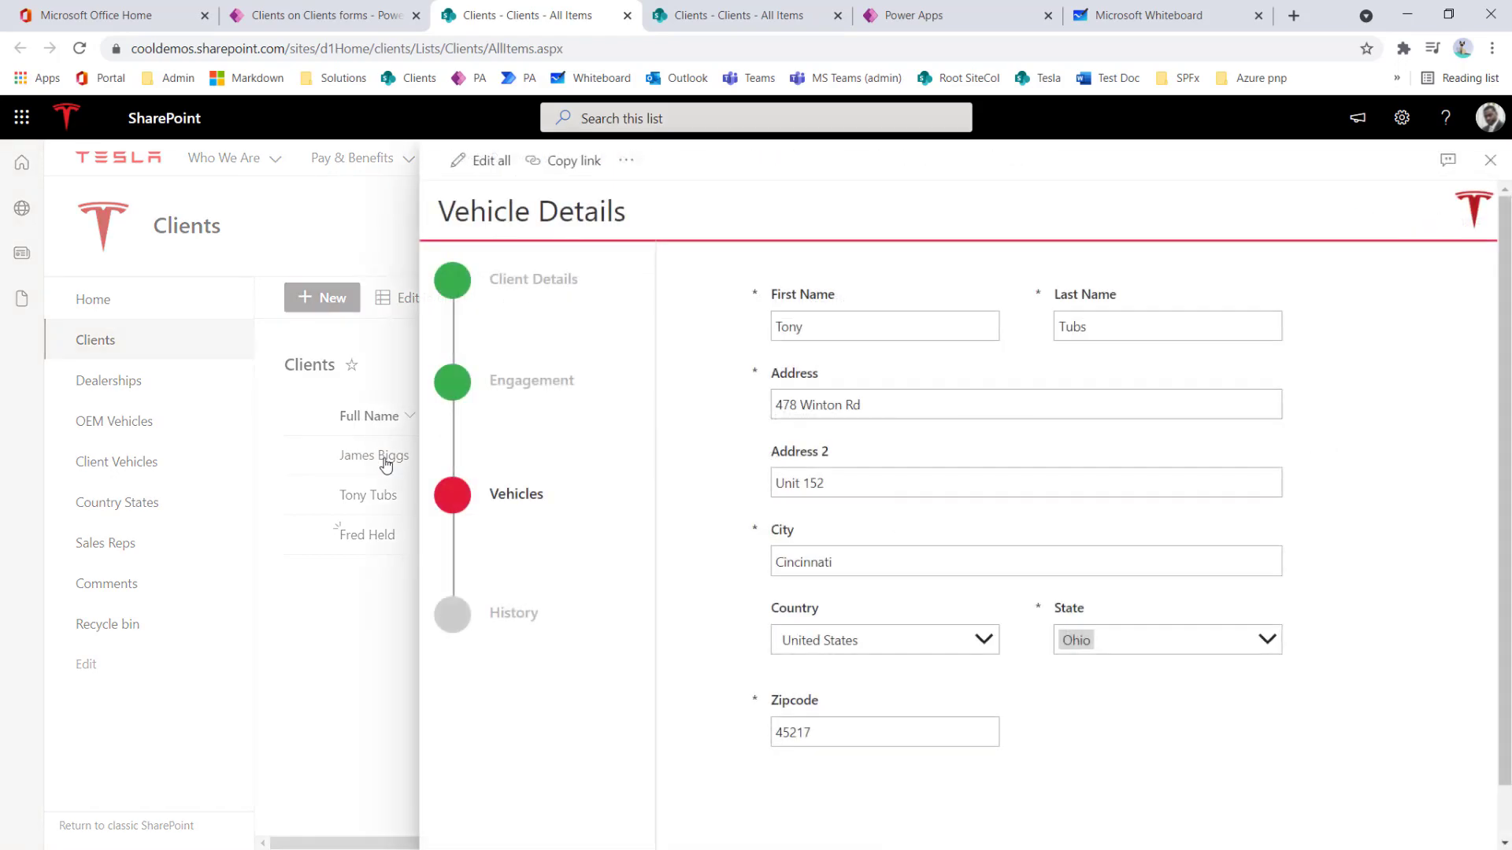
left_click(394, 534)
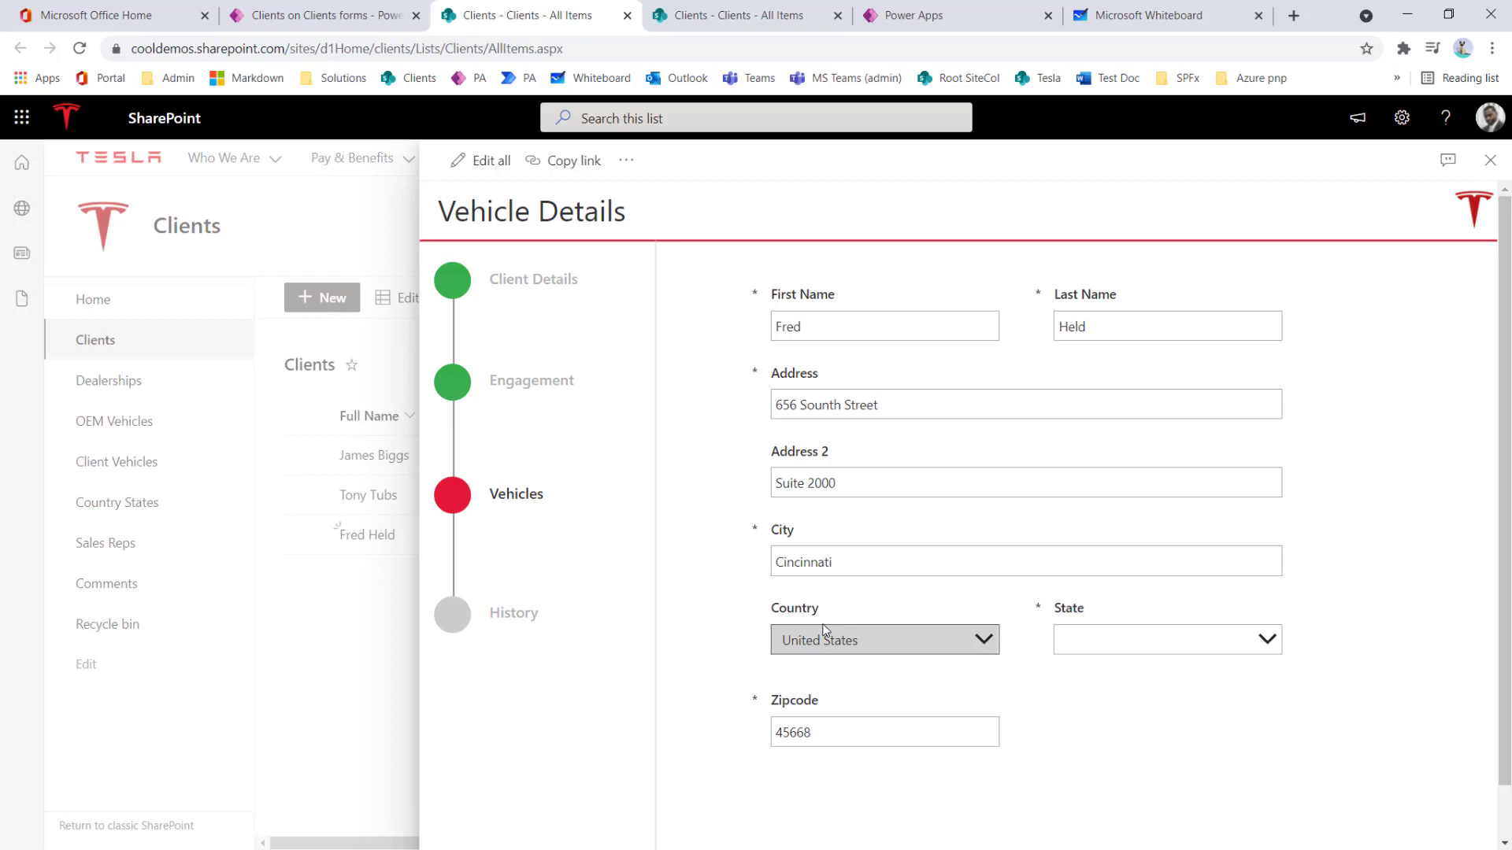
Step: Test the custom form's save on the Engagement screen, with the third client in edit mode and the fourth list item in view mode
left_click(448, 387)
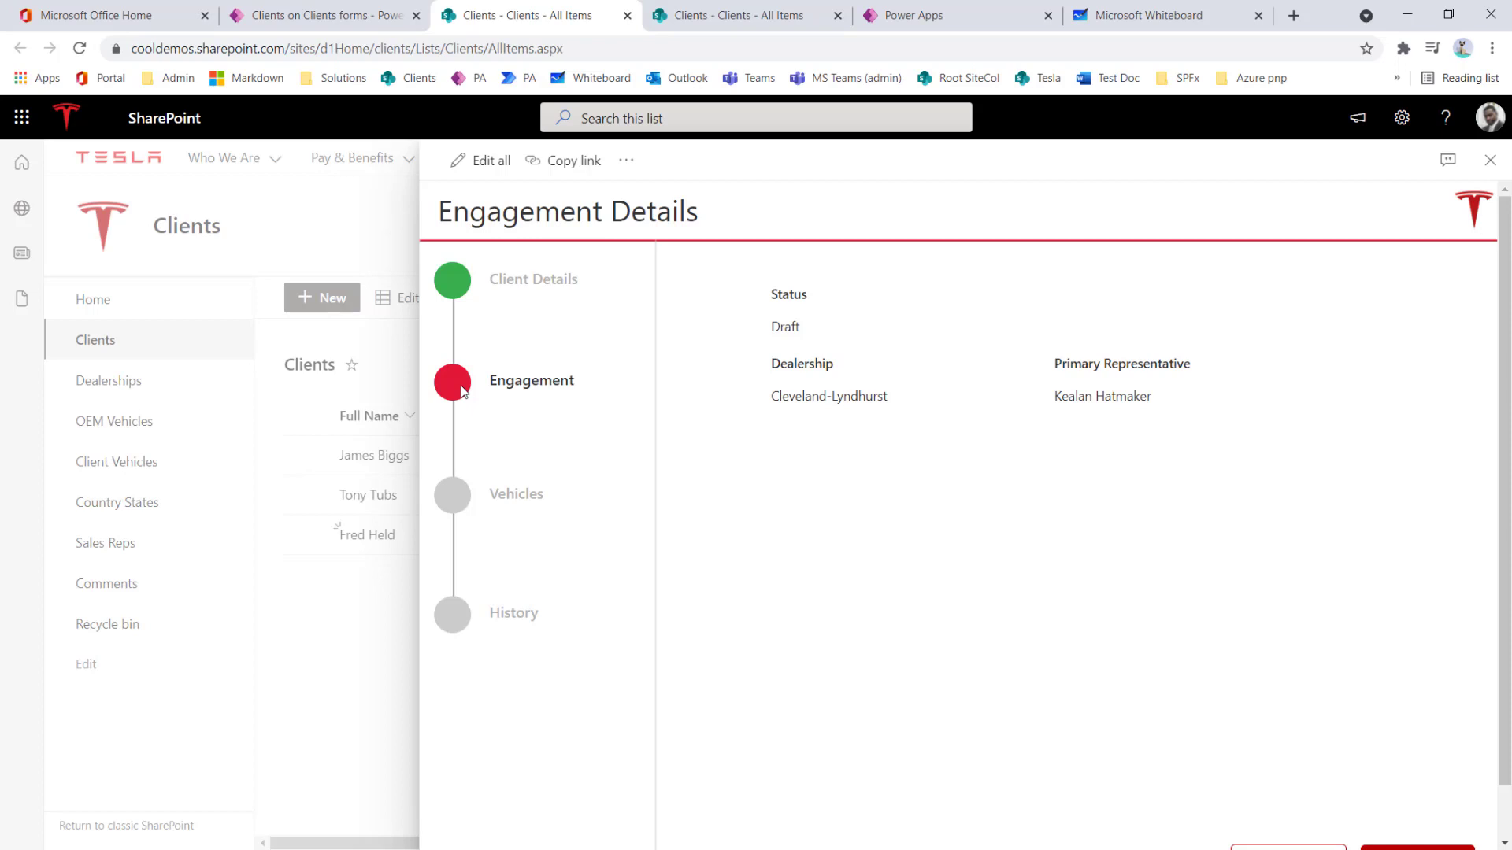
left_click(482, 161)
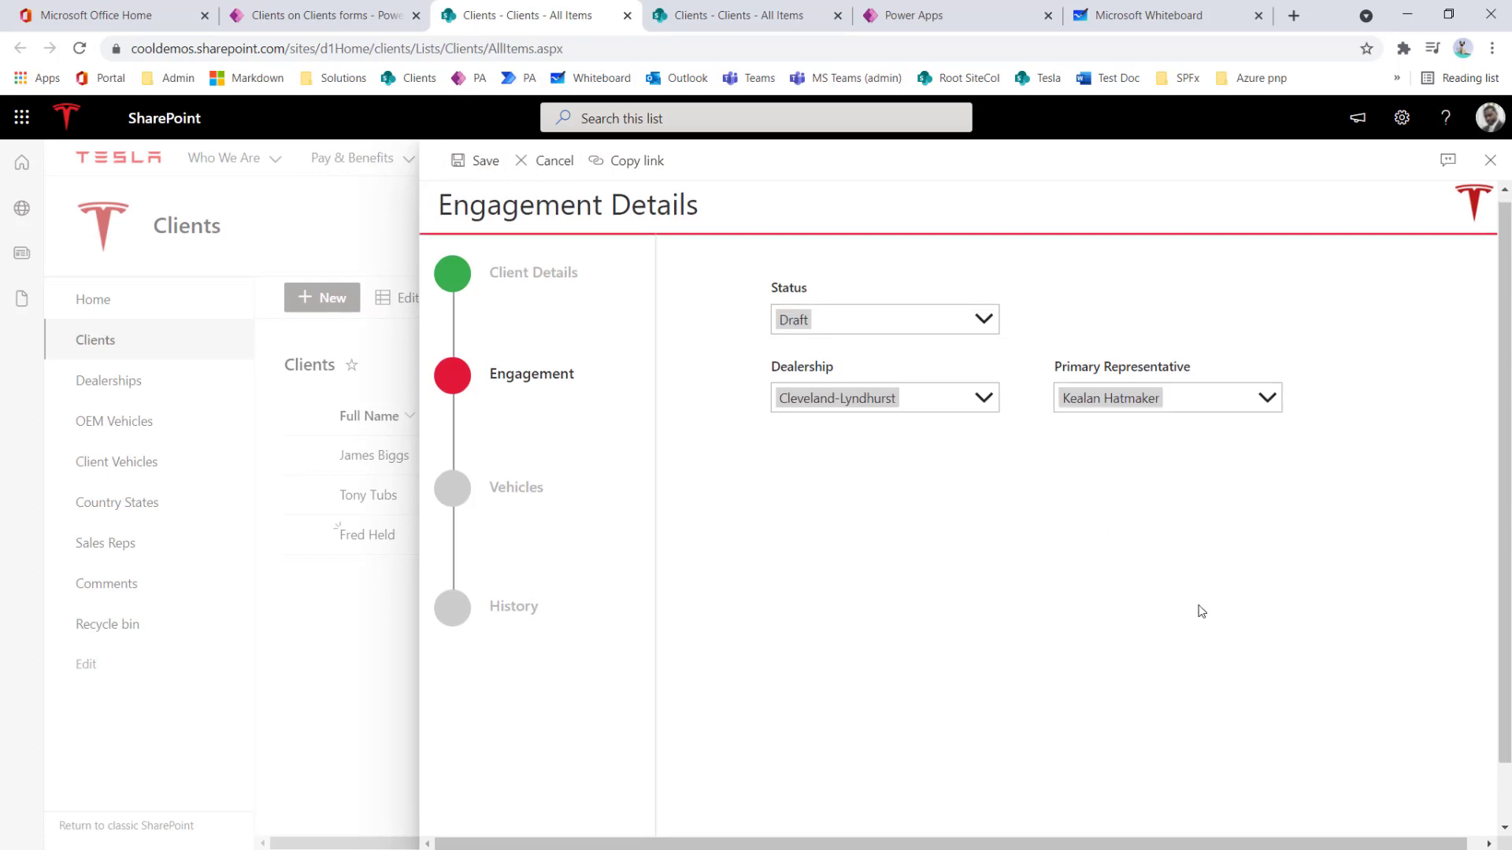
scroll(1198, 611, "down", 2)
left_click(1412, 789)
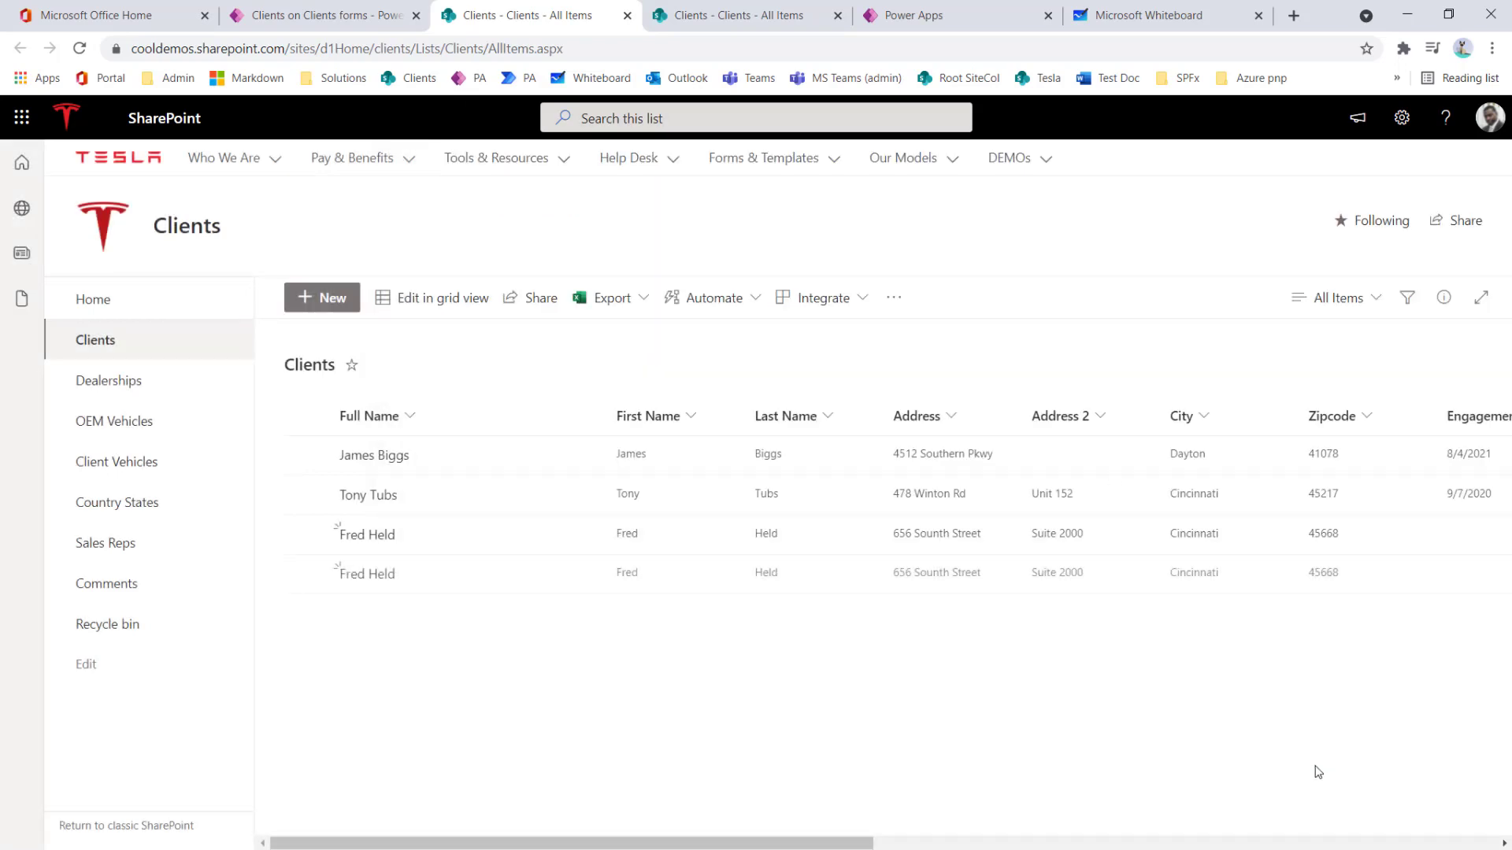
left_click(373, 582)
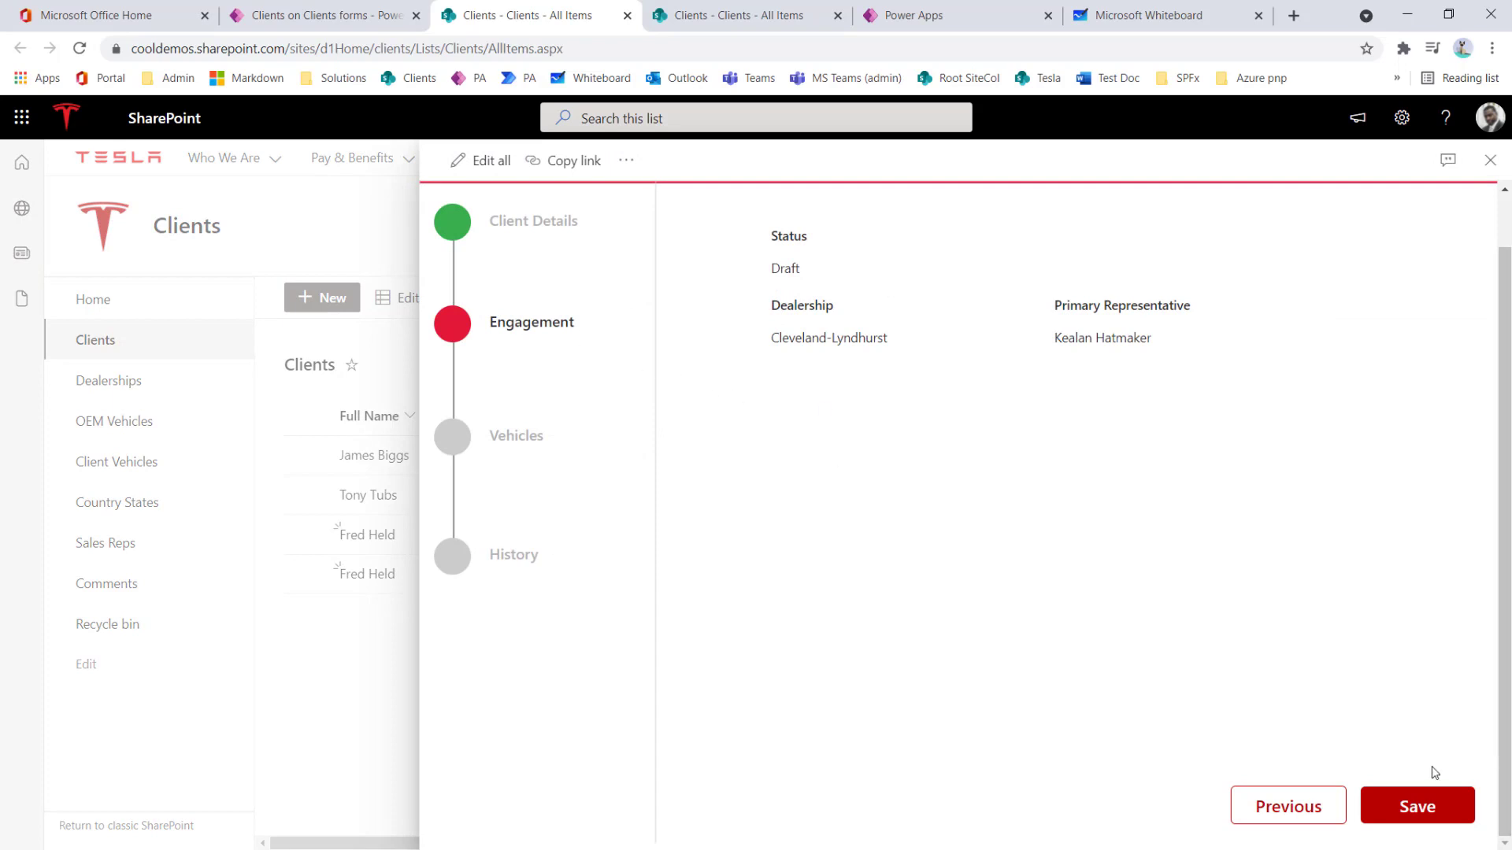
left_click(1429, 813)
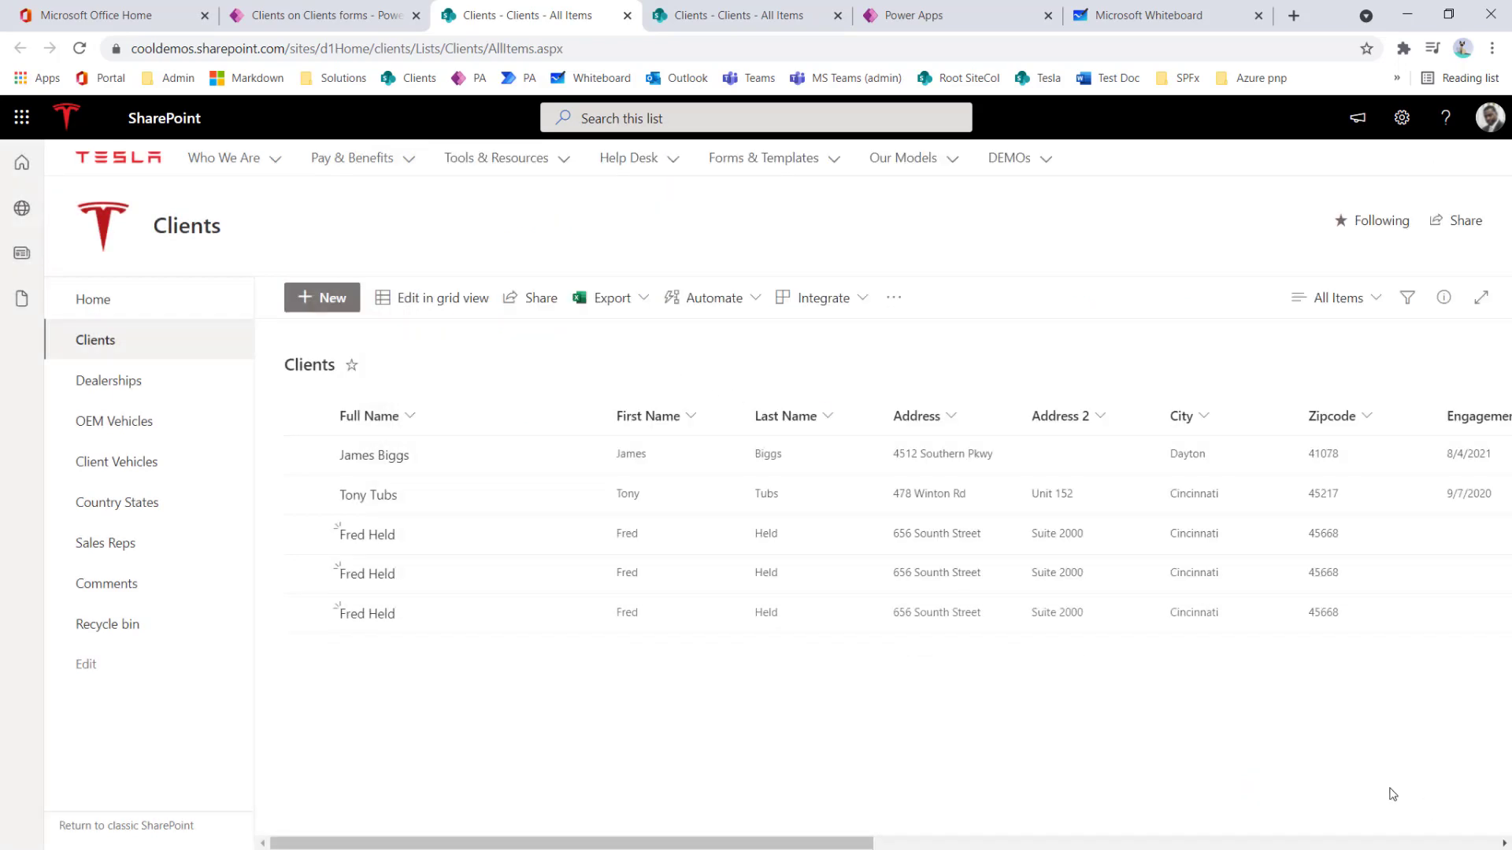